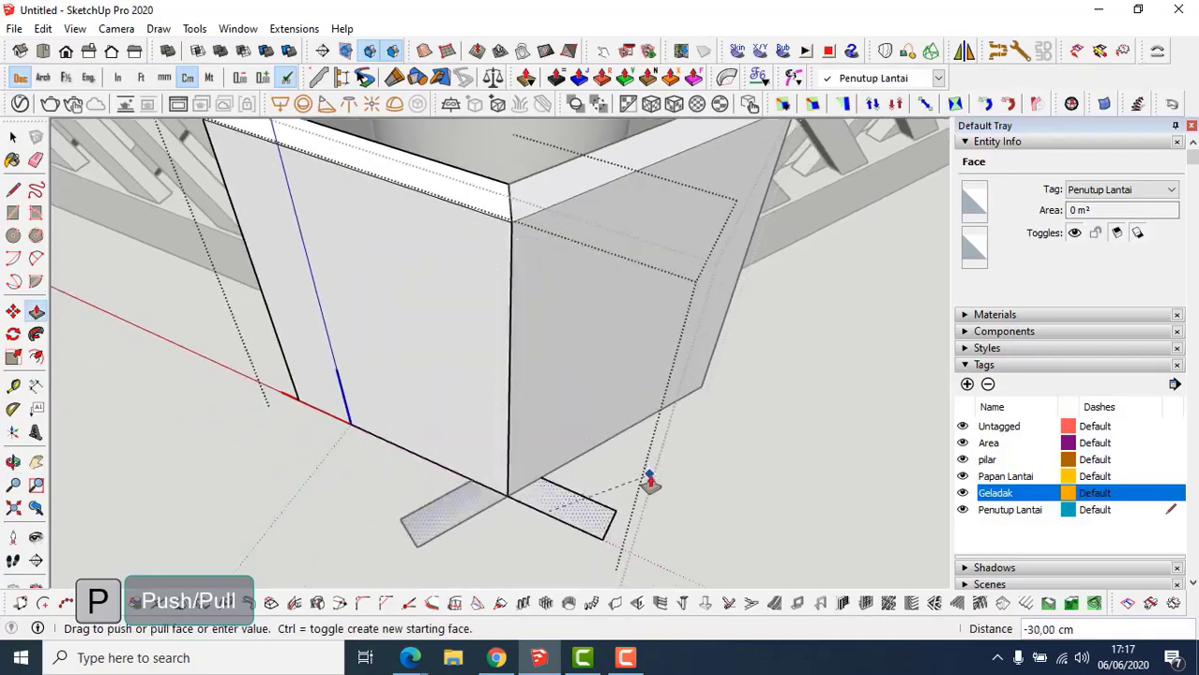
Finish the 30 cm push-down, close the group and unhide all hidden geometry.
{"action": "left_click", "coordinate": [648, 482]}
{"action": "scroll", "coordinate": [576, 386], "scroll_direction": "down", "scroll_amount": 4}
{"action": "key", "text": "space"}
{"action": "key", "text": "Escape"}
{"action": "key", "text": "ctrl+shift+h"}
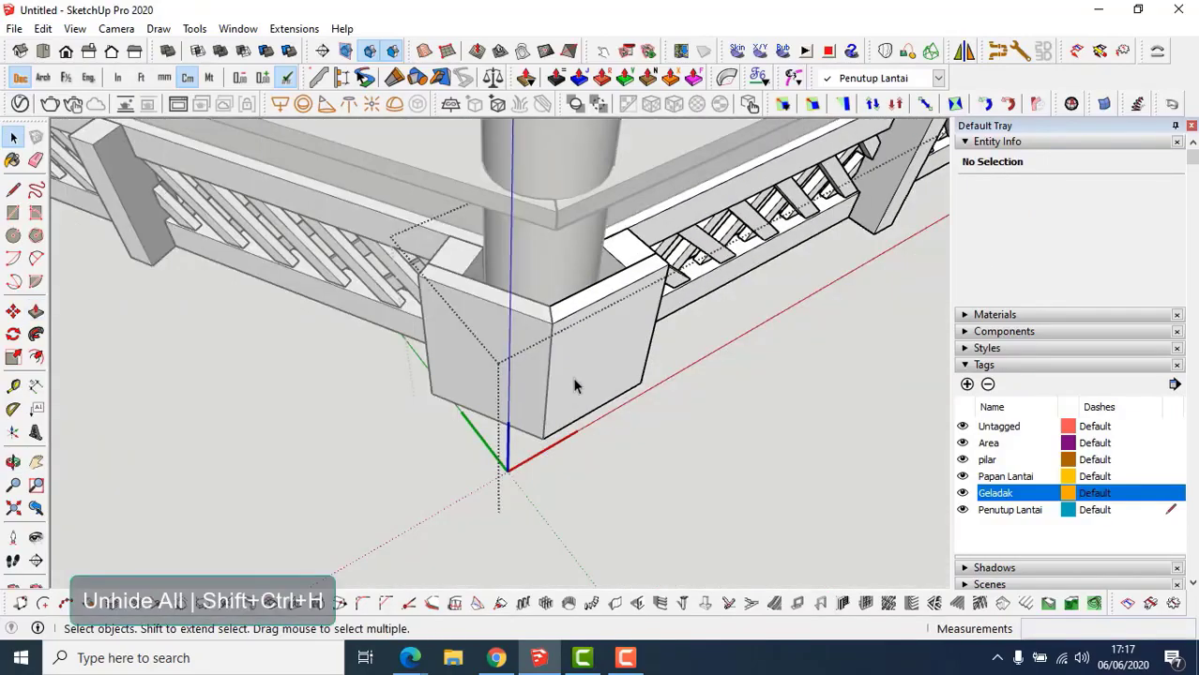
{"action": "key", "text": "Escape"}
Draw a rounded arc profile at the deck corner and extrude it along the railing edge.
{"action": "middle_click_drag", "start_coordinate": [580, 344], "coordinate": [657, 319]}
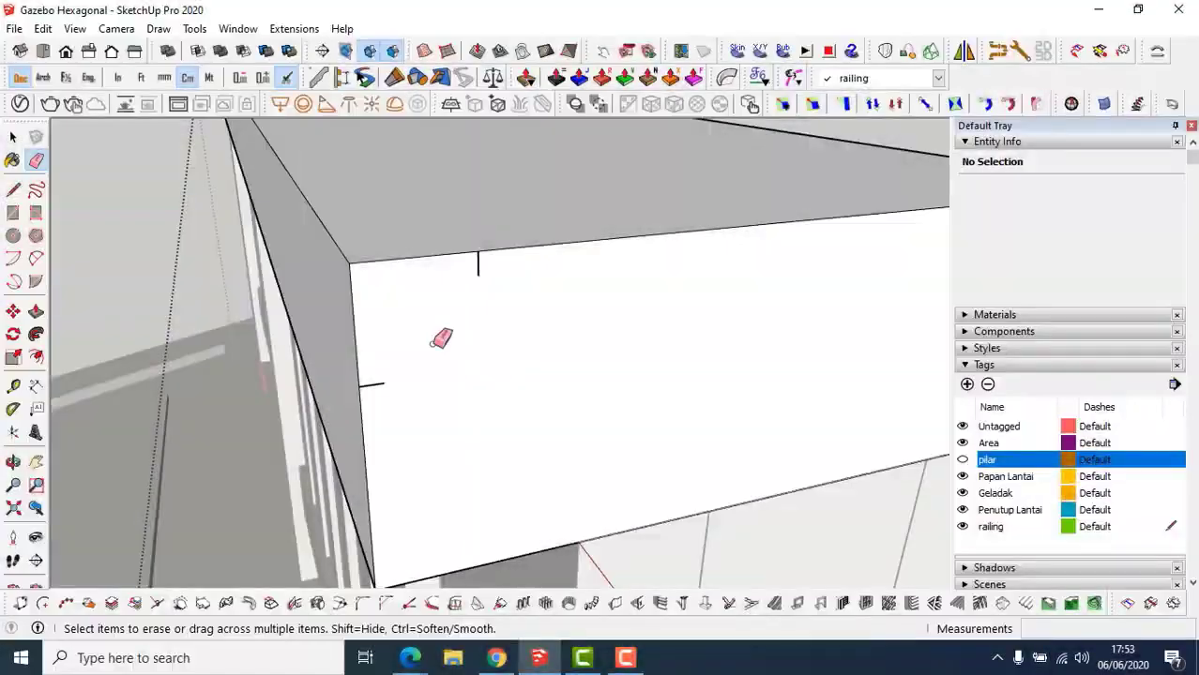
{"action": "key", "text": "a"}
{"action": "left_click", "coordinate": [384, 381]}
{"action": "left_click", "coordinate": [478, 275]}
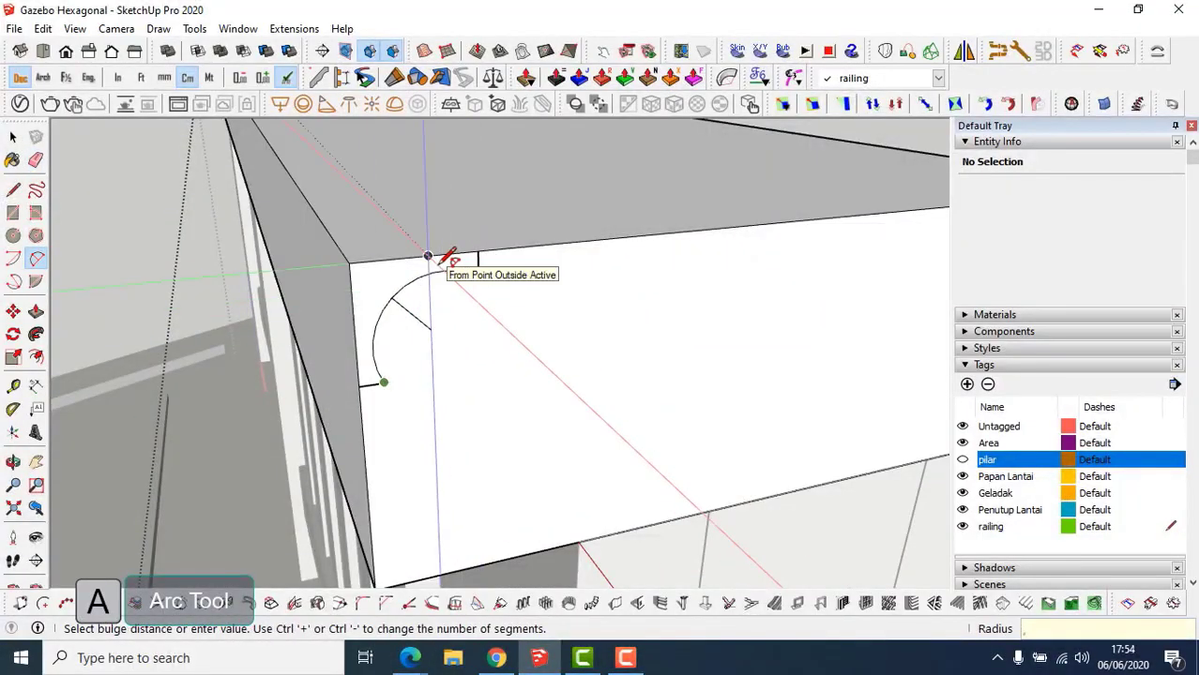
{"action": "left_click", "coordinate": [430, 257]}
{"action": "key", "text": "p"}
{"action": "double_click", "coordinate": [405, 294]}
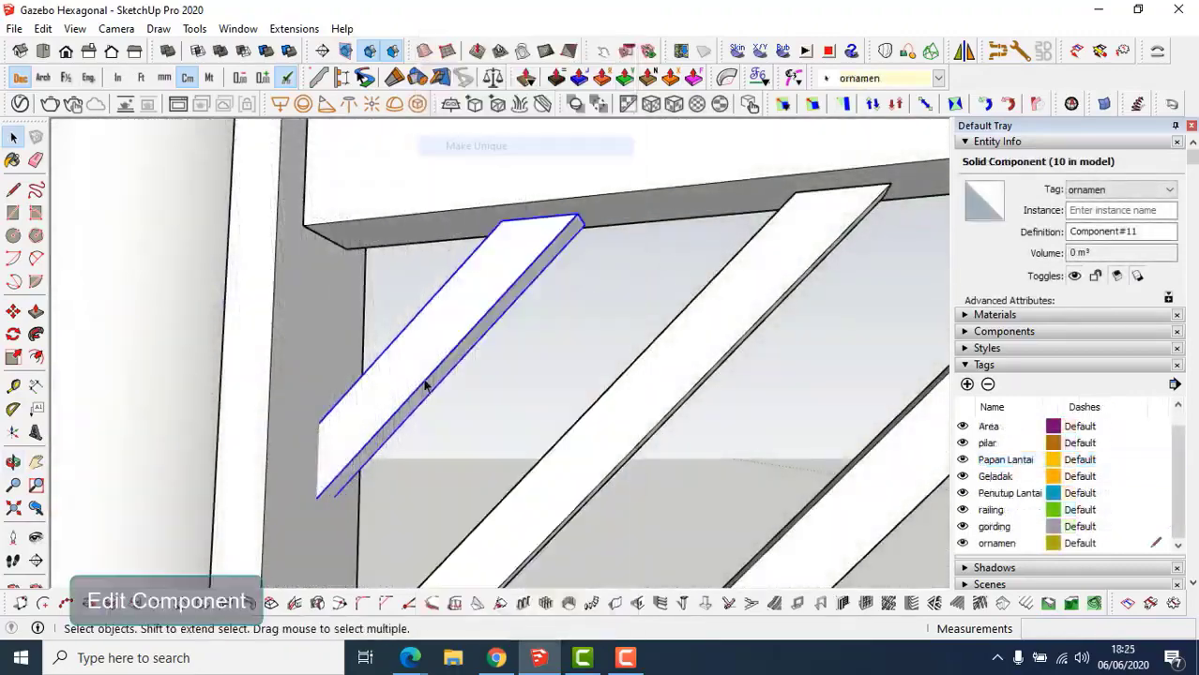
Turn the three diagonal railing struts into one component.
{"action": "key", "text": "l"}
{"action": "key", "text": "p"}
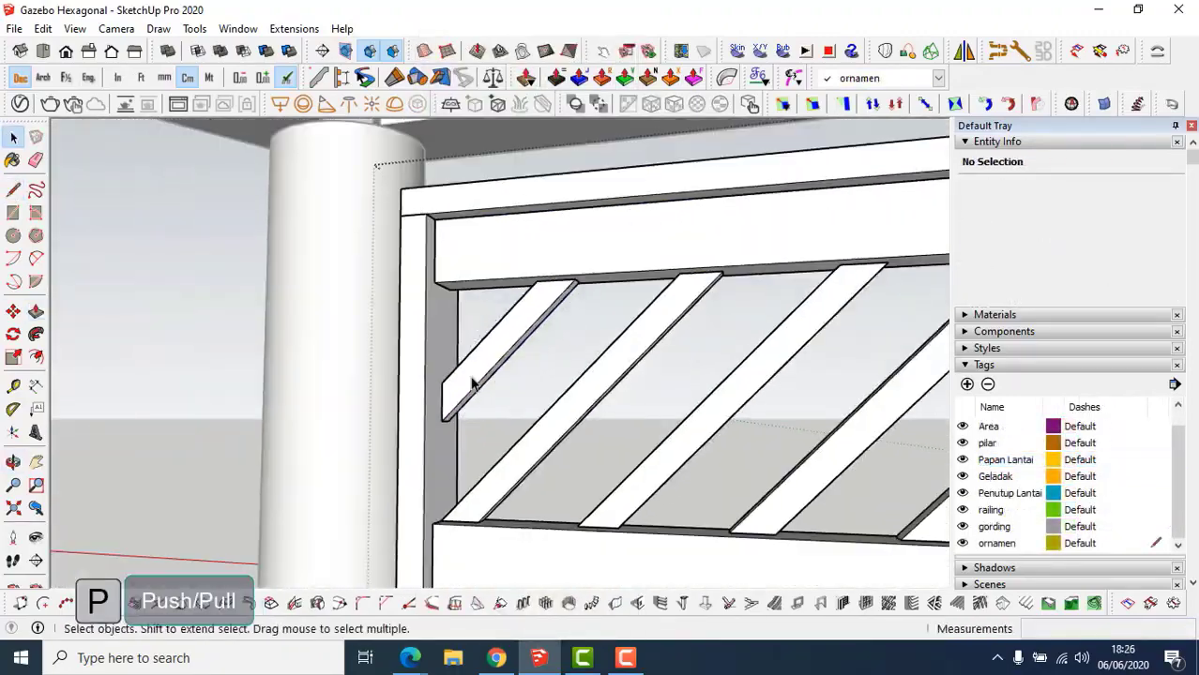
{"action": "left_click", "coordinate": [514, 460]}
{"action": "left_click", "coordinate": [656, 434], "text": "shift"}
{"action": "left_click", "coordinate": [750, 432], "text": "shift"}
{"action": "middle_click_drag", "start_coordinate": [769, 432], "coordinate": [807, 427]}
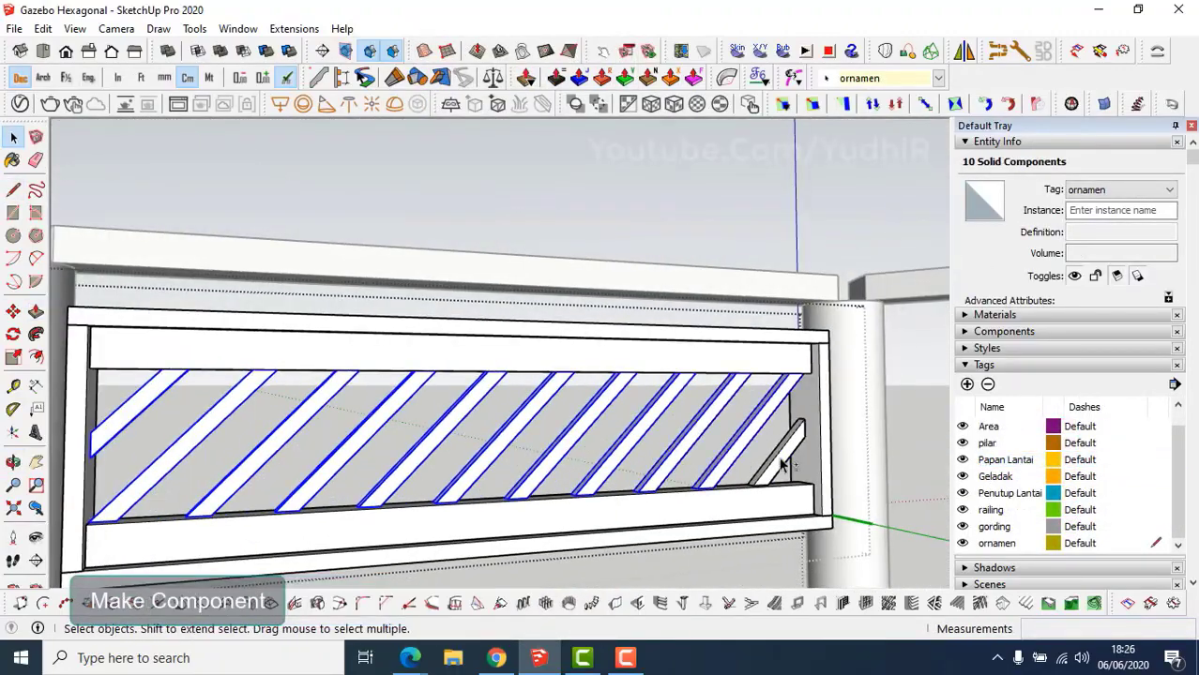
{"action": "key", "text": "g"}
{"action": "left_click", "coordinate": [619, 507]}
Mirror the strut component across the railing panel and flip it along the red axis.
{"action": "middle_click_drag", "start_coordinate": [568, 568], "coordinate": [357, 503]}
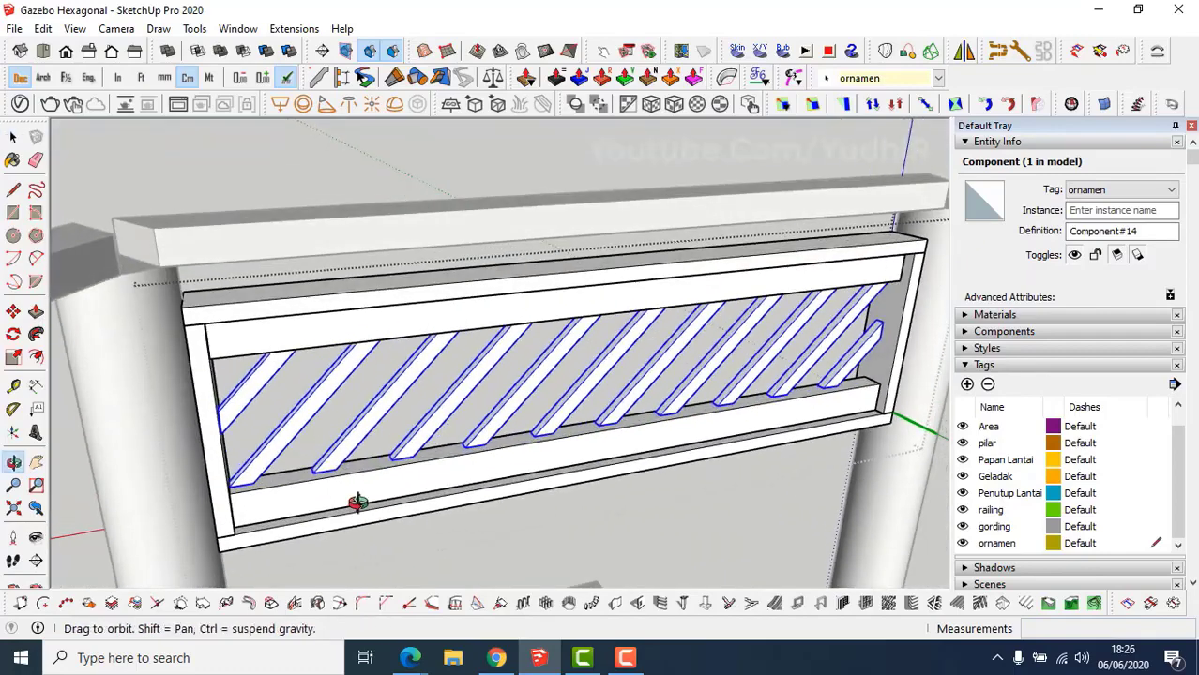
{"action": "left_click", "coordinate": [965, 52]}
{"action": "scroll", "coordinate": [235, 488], "scroll_direction": "up", "scroll_amount": 2}
{"action": "middle_click_drag", "start_coordinate": [235, 489], "coordinate": [238, 446]}
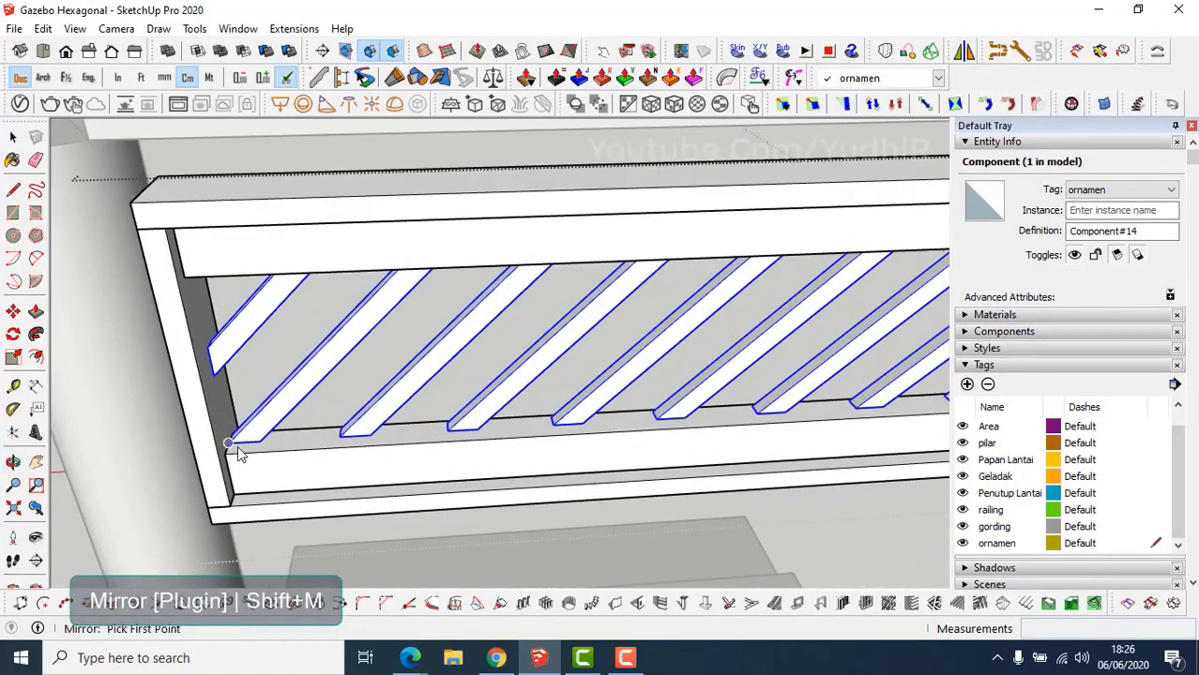
{"action": "left_click", "coordinate": [233, 443]}
{"action": "left_click", "coordinate": [371, 437]}
{"action": "left_click", "coordinate": [371, 359]}
{"action": "left_click", "coordinate": [665, 366]}
{"action": "right_click", "coordinate": [321, 380]}
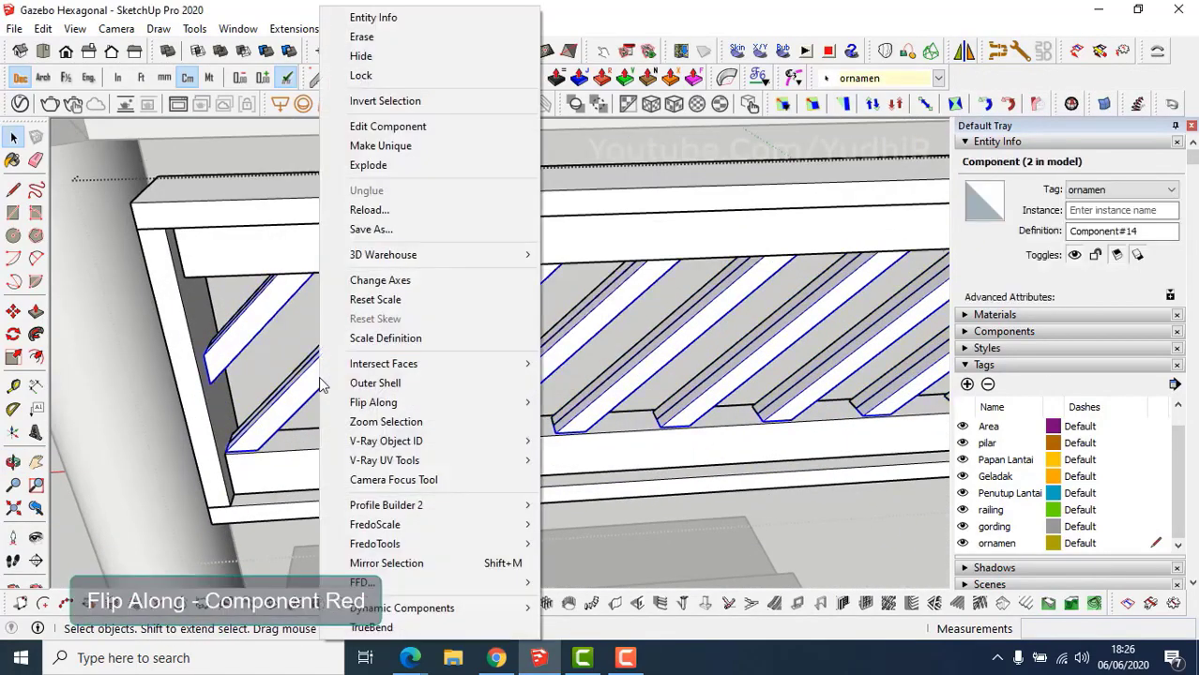
{"action": "mouse_move", "coordinate": [525, 405]}
{"action": "left_click", "coordinate": [607, 403]}
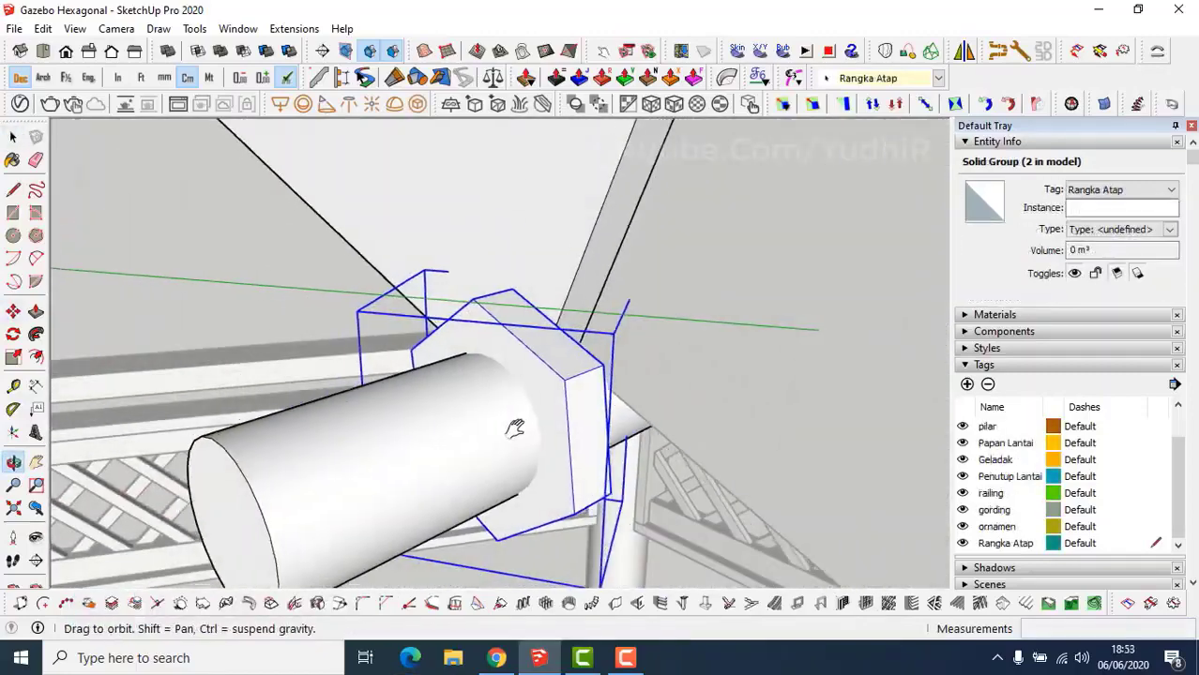
Make the two bolt parts at the hub into a component named baut.
{"action": "key", "text": "space"}
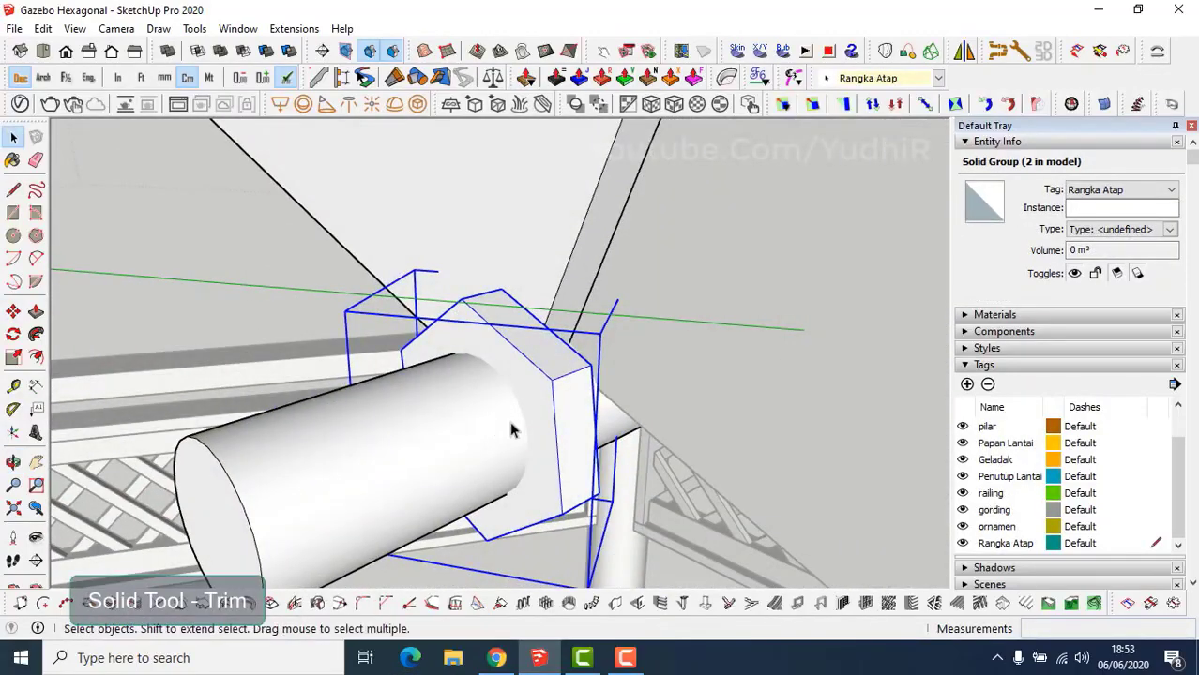
{"action": "left_click", "coordinate": [503, 396]}
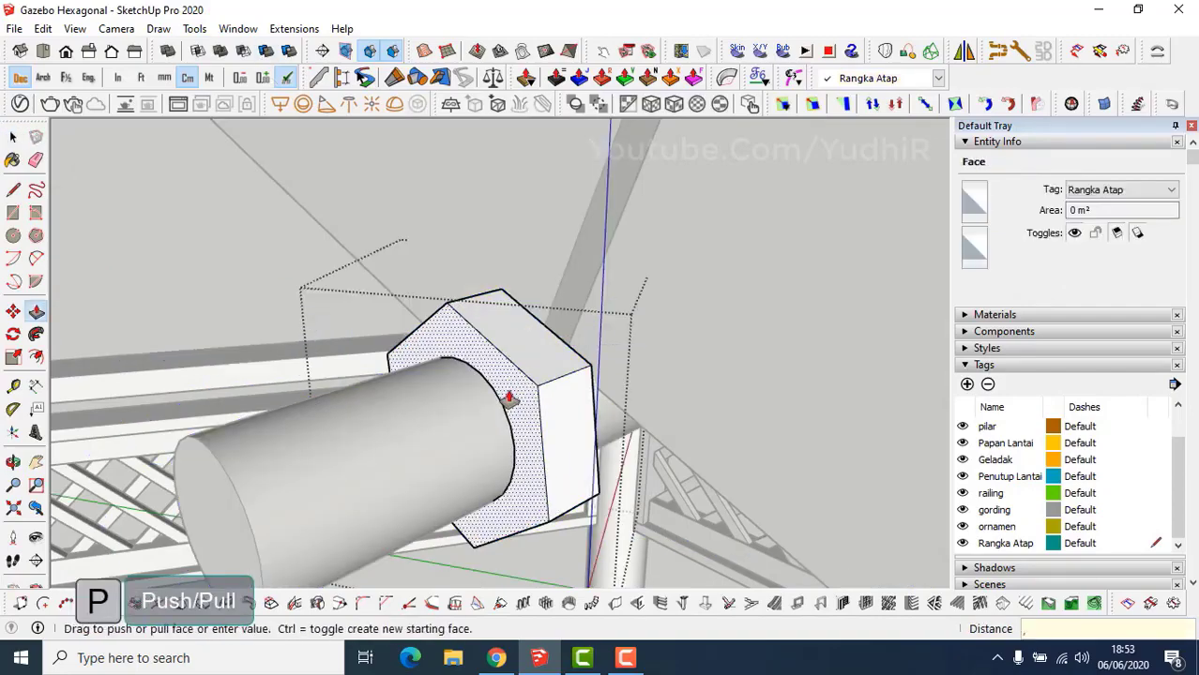
{"action": "middle_click_drag", "start_coordinate": [510, 396], "coordinate": [523, 412]}
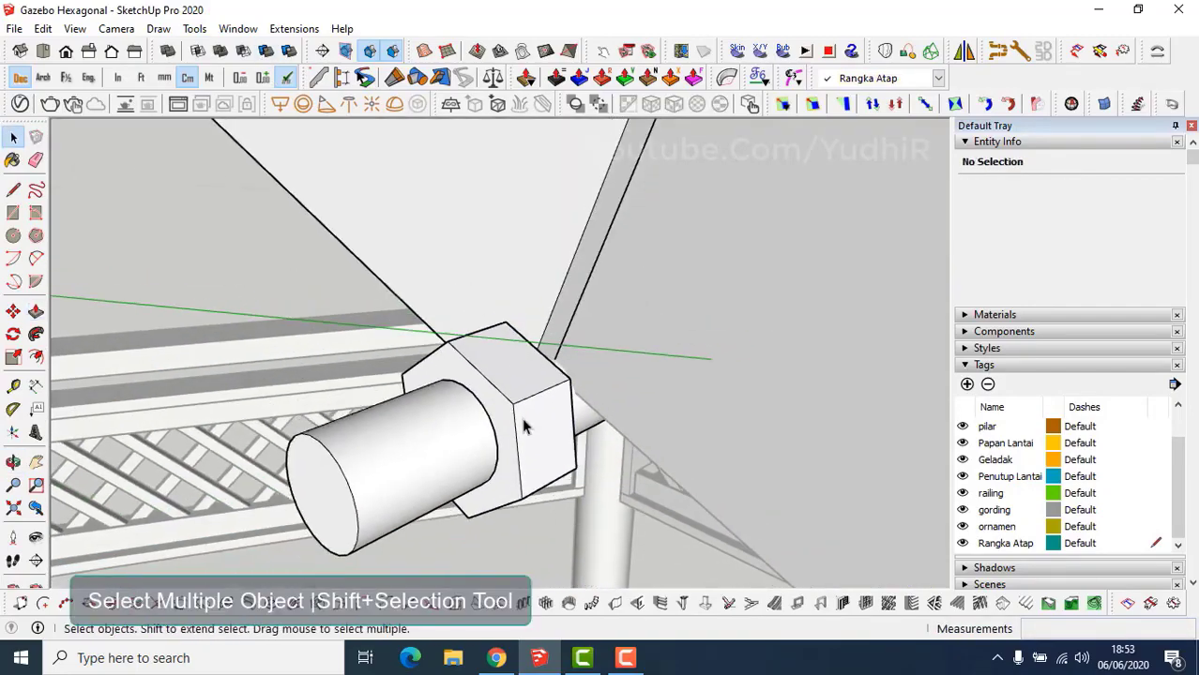
{"action": "left_click", "coordinate": [341, 482], "text": "shift"}
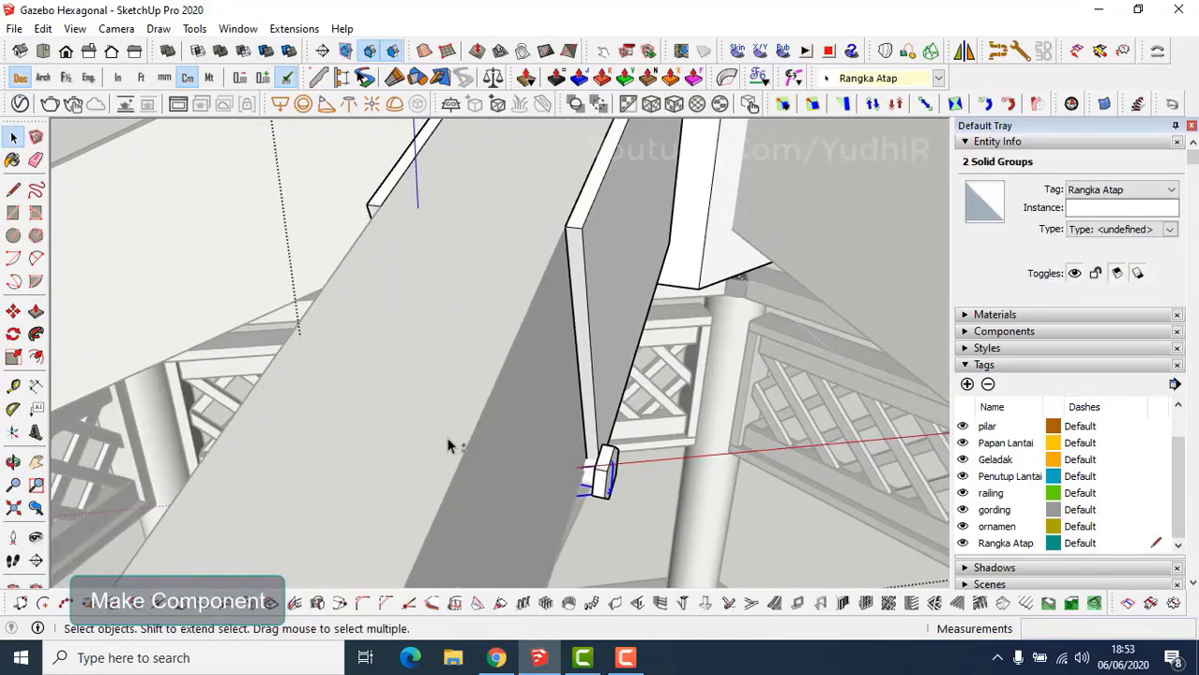
{"action": "right_click", "coordinate": [605, 474]}
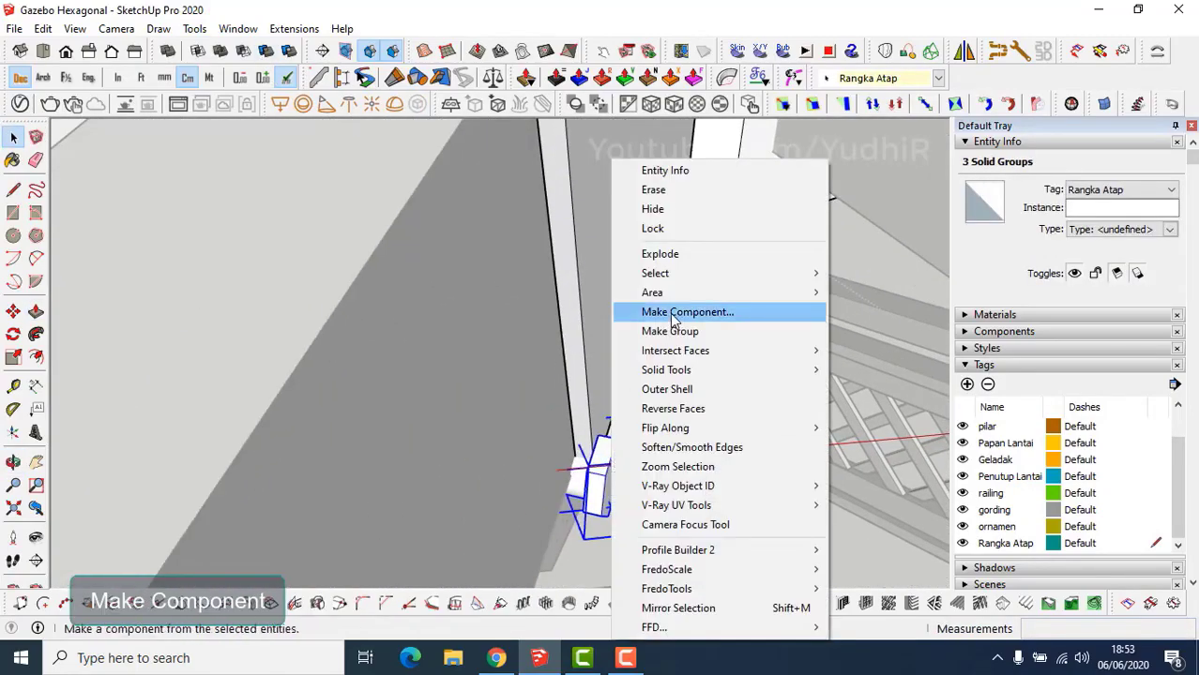
{"action": "left_click", "coordinate": [695, 311]}
{"action": "type", "text": "baut"}
{"action": "key", "text": "Return"}
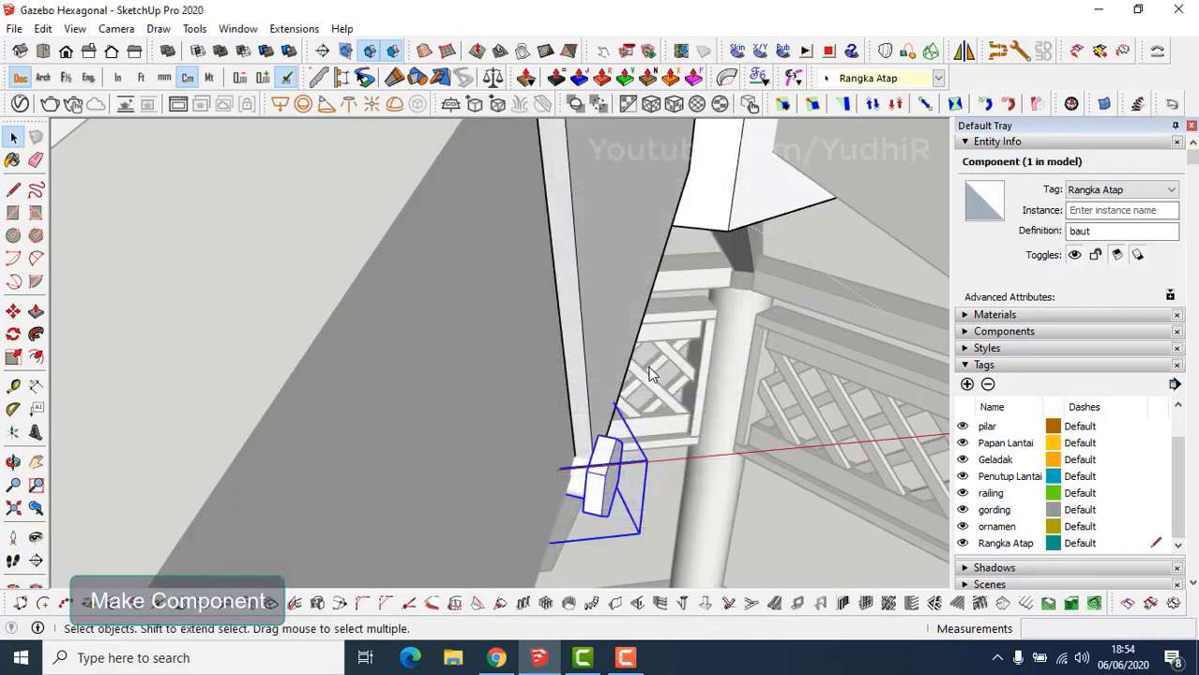
Thicken the bolt head inside the baut component.
{"action": "middle_click_drag", "start_coordinate": [652, 375], "coordinate": [553, 404]}
{"action": "scroll", "coordinate": [463, 506], "scroll_direction": "up", "scroll_amount": 2}
{"action": "double_click", "coordinate": [465, 504]}
{"action": "key", "text": "p"}
{"action": "left_click_drag", "start_coordinate": [473, 492], "coordinate": [468, 476]}
{"action": "key", "text": "space"}
{"action": "scroll", "coordinate": [476, 488], "scroll_direction": "down", "scroll_amount": 3}
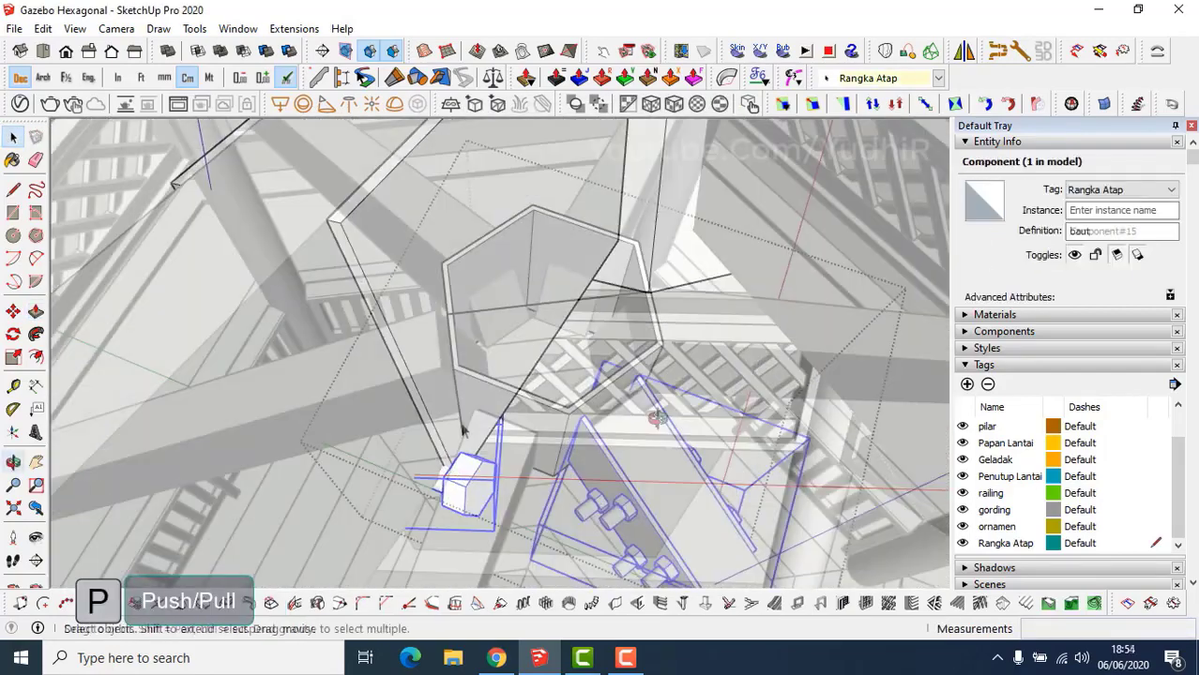
Rotate-copy the bolt 60° about the hexagon centre and repeat it 5x.
{"action": "key", "text": "q"}
{"action": "key", "text": "Up"}
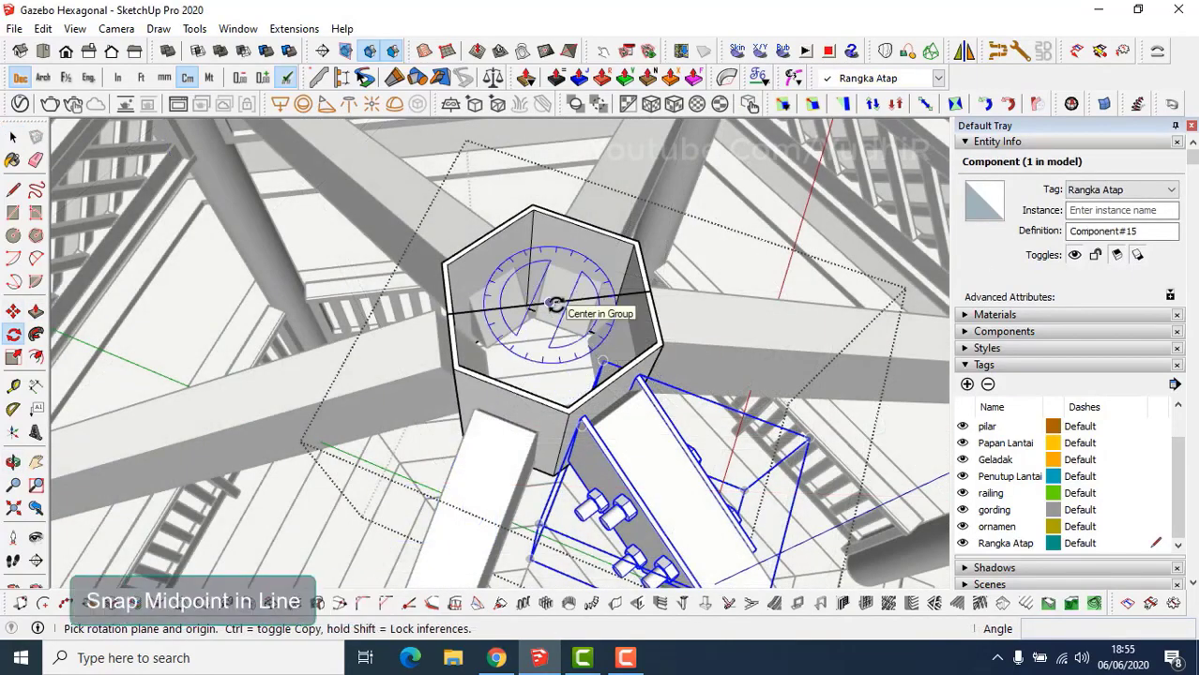
{"action": "left_click", "coordinate": [552, 303]}
{"action": "left_click", "coordinate": [617, 377]}
{"action": "key", "text": "ctrl"}
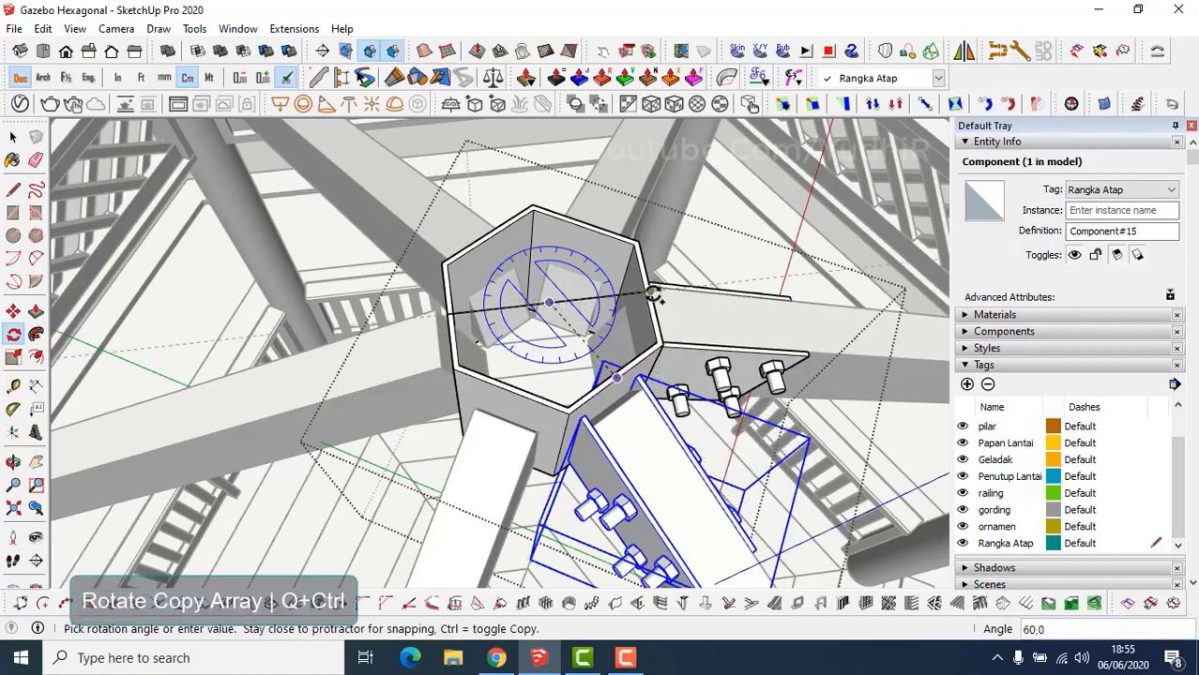
{"action": "left_click", "coordinate": [691, 300]}
{"action": "type", "text": "5x"}
{"action": "key", "text": "Return"}
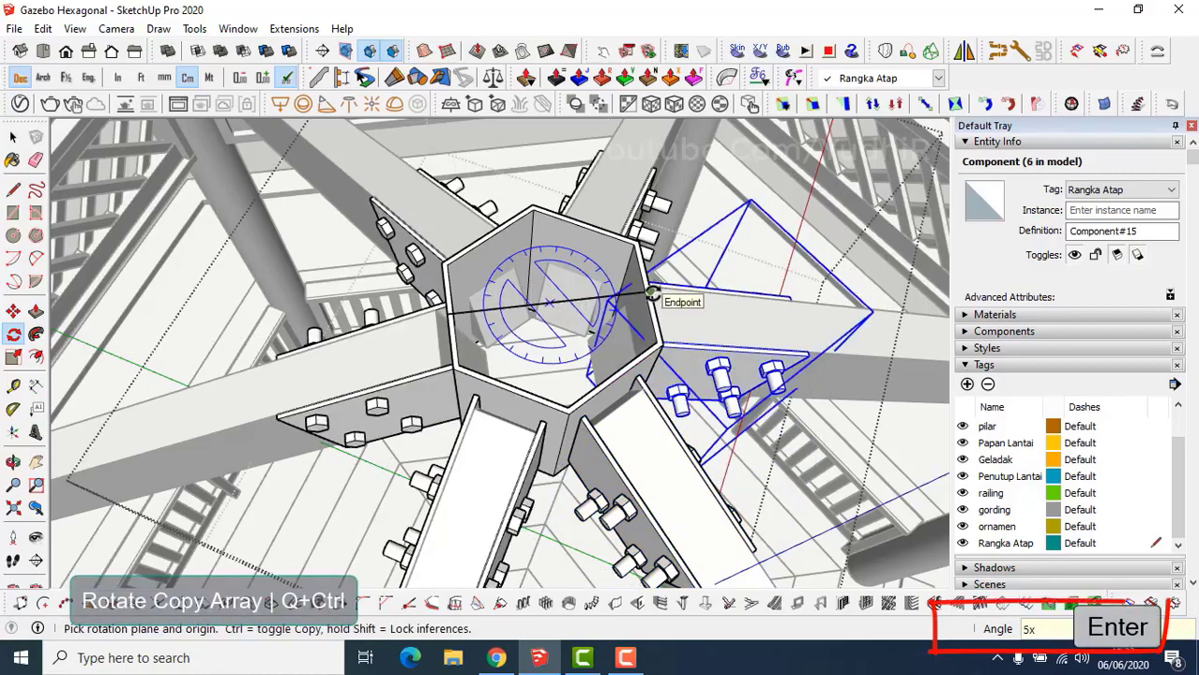
Delete the guide line across the hexagon and check the hub from below.
{"action": "middle_click_drag", "start_coordinate": [690, 300], "coordinate": [588, 375]}
{"action": "key", "text": "space"}
{"action": "left_click", "coordinate": [587, 278]}
{"action": "key", "text": "Delete"}
{"action": "scroll", "coordinate": [605, 428], "scroll_direction": "down", "scroll_amount": 5}
{"action": "middle_click_drag", "start_coordinate": [615, 439], "coordinate": [613, 408]}
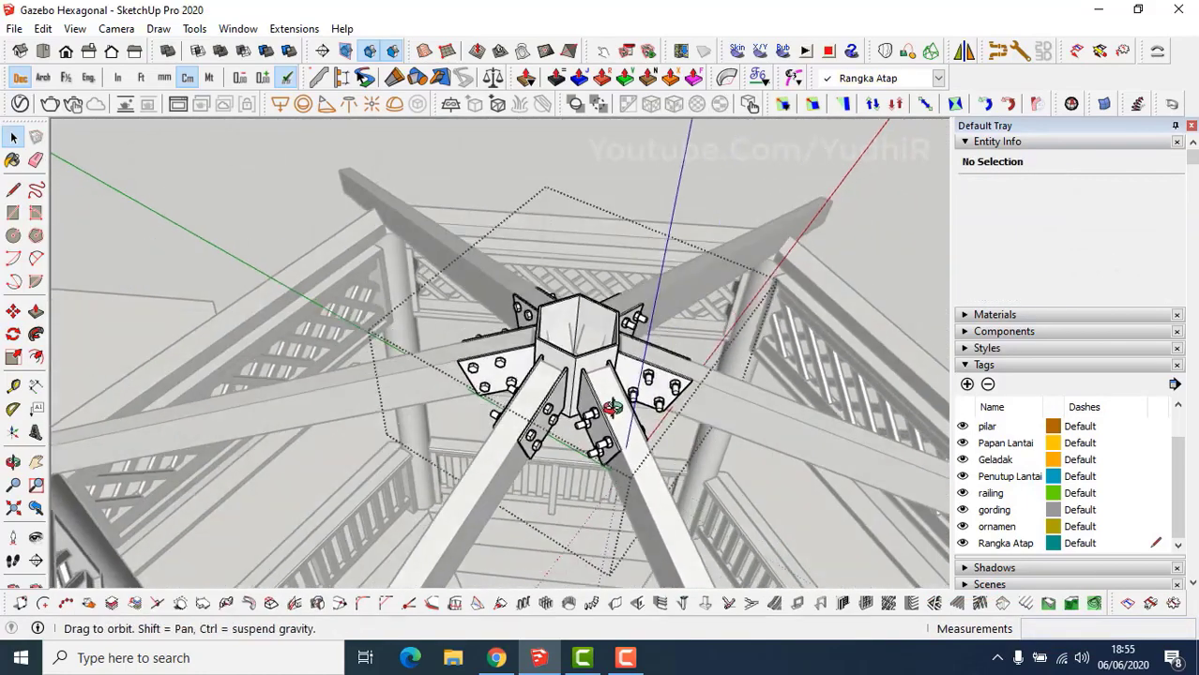
{"action": "middle_click_drag", "start_coordinate": [612, 407], "coordinate": [633, 464]}
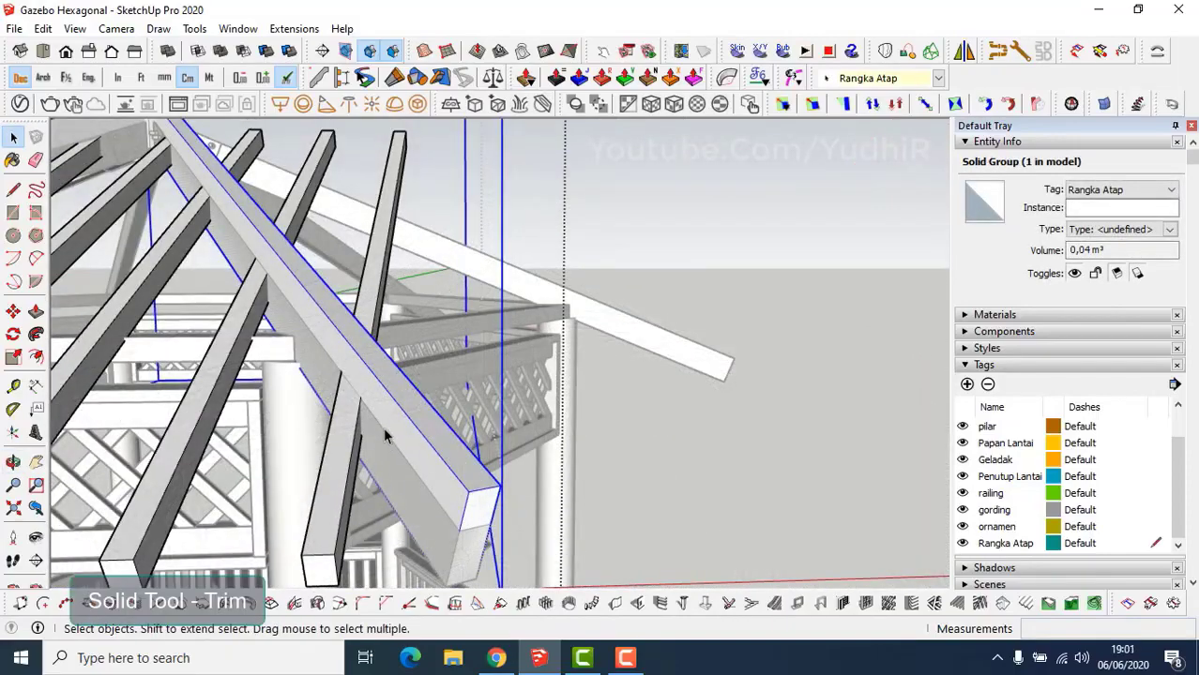
Notch the first rafter where it meets the large hip beam using Trim.
{"action": "left_click", "coordinate": [345, 457]}
{"action": "left_click", "coordinate": [402, 413]}
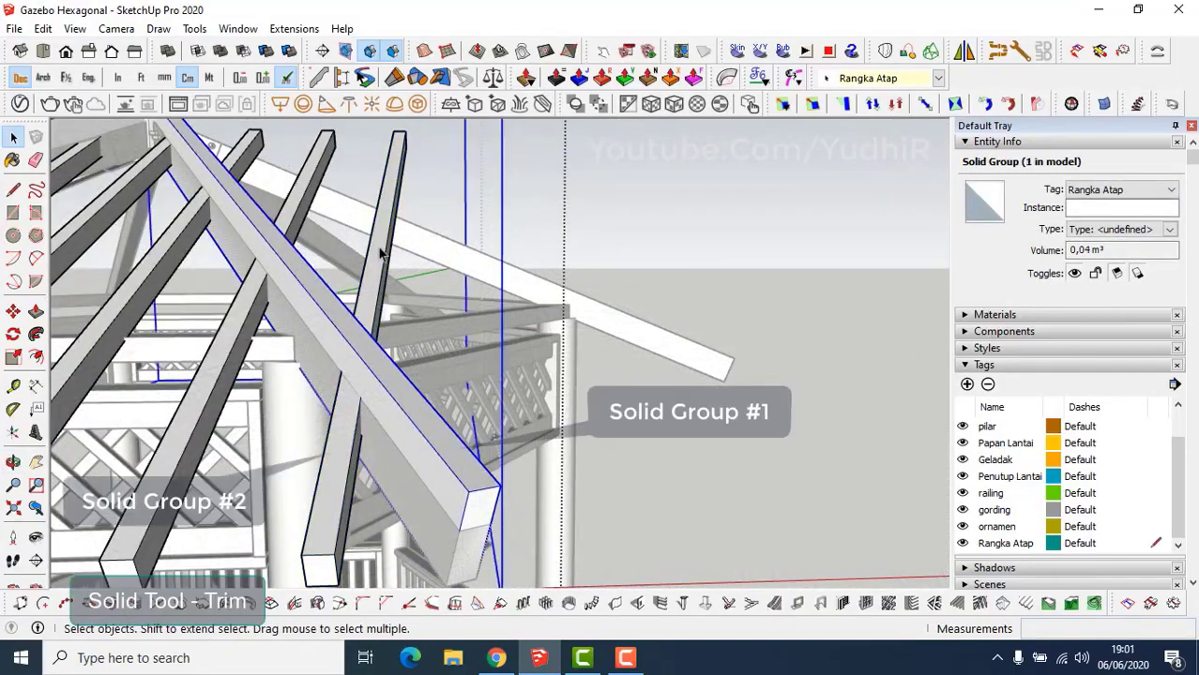
{"action": "left_click", "coordinate": [268, 56]}
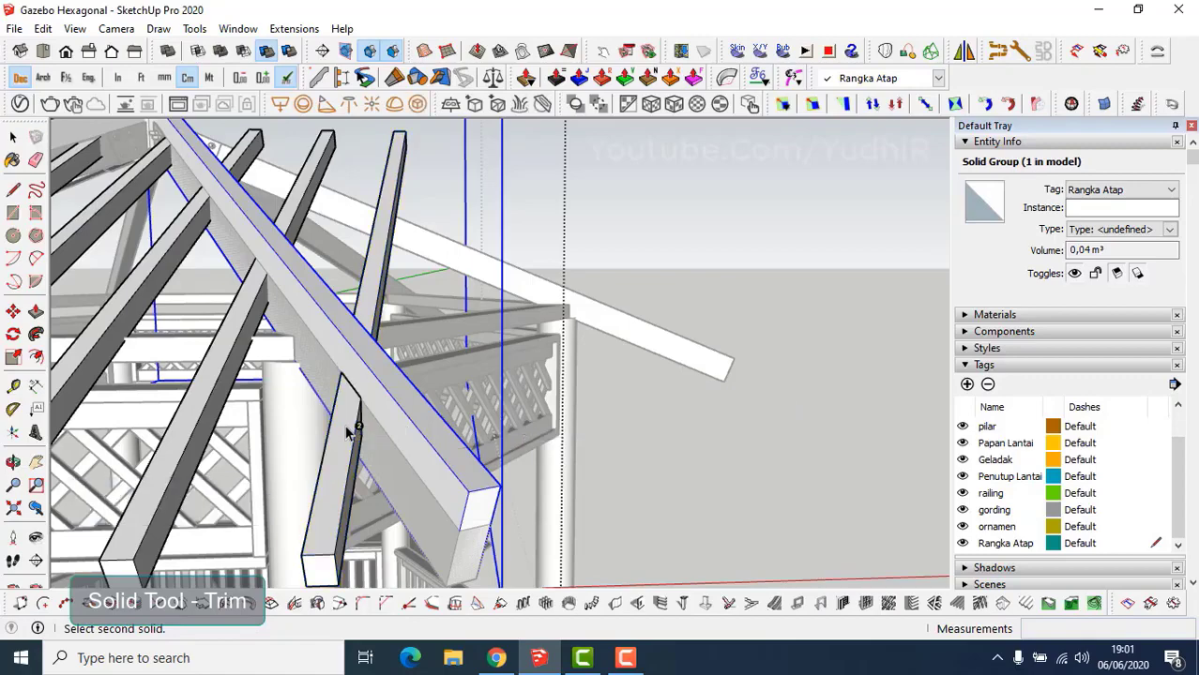
{"action": "key", "text": "Escape"}
{"action": "left_click", "coordinate": [289, 282]}
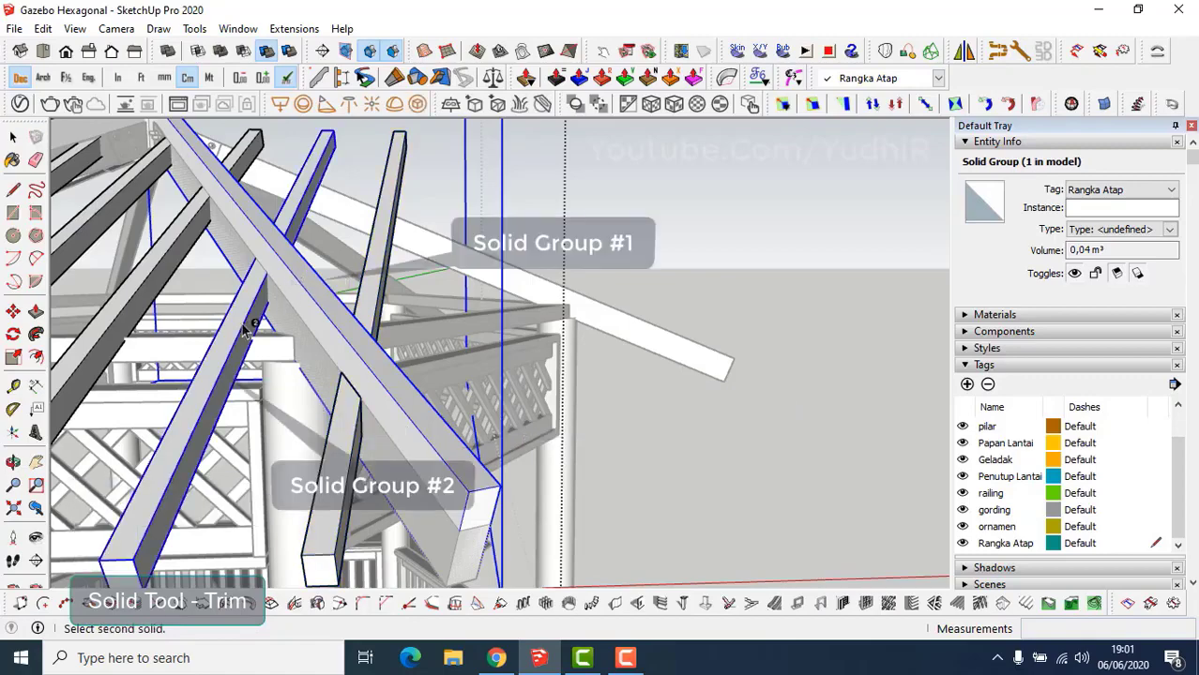
{"action": "left_click", "coordinate": [246, 329]}
Notch the remaining rafters against the hip beam the same way.
{"action": "middle_click_drag", "start_coordinate": [248, 330], "coordinate": [420, 429]}
{"action": "key", "text": "Escape"}
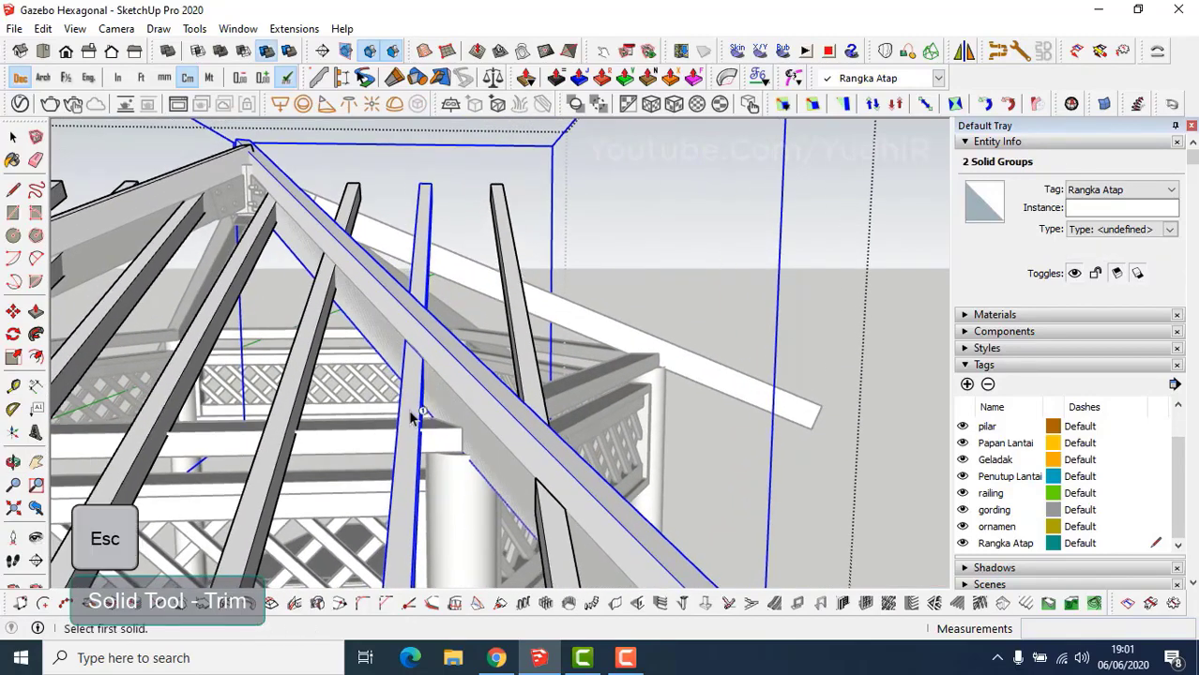
{"action": "left_click", "coordinate": [322, 305]}
{"action": "middle_click_drag", "start_coordinate": [329, 301], "coordinate": [400, 377]}
{"action": "key", "text": "Escape"}
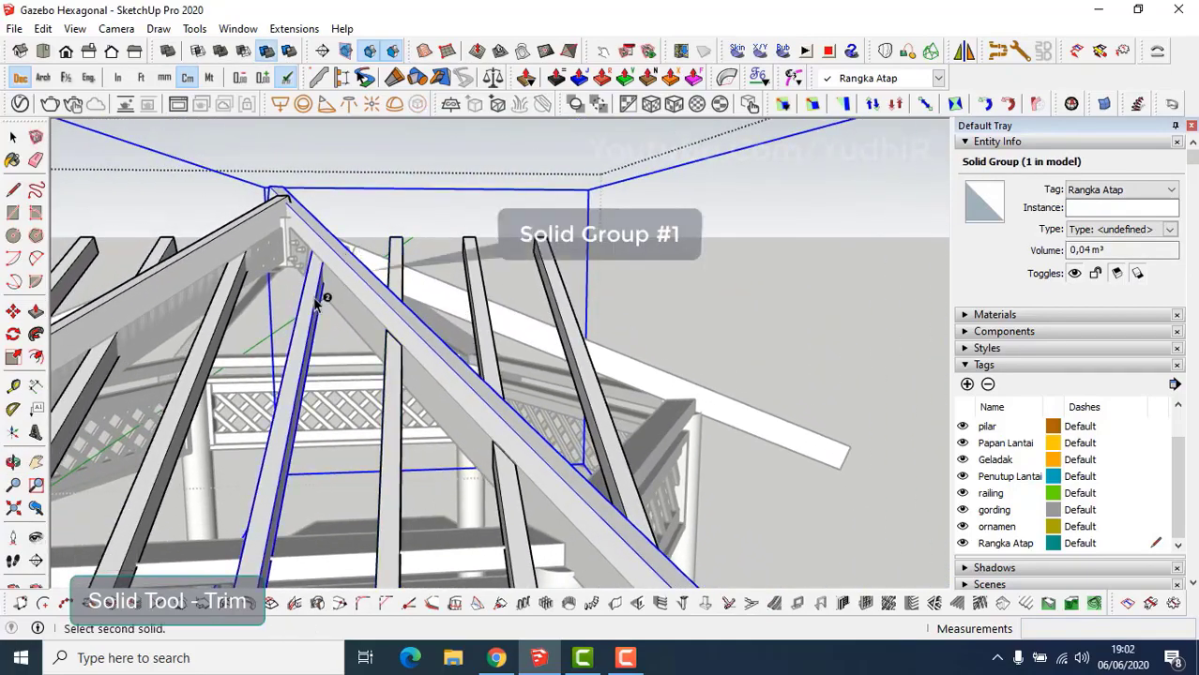
{"action": "middle_click_drag", "start_coordinate": [319, 299], "coordinate": [377, 316]}
{"action": "left_click", "coordinate": [383, 316]}
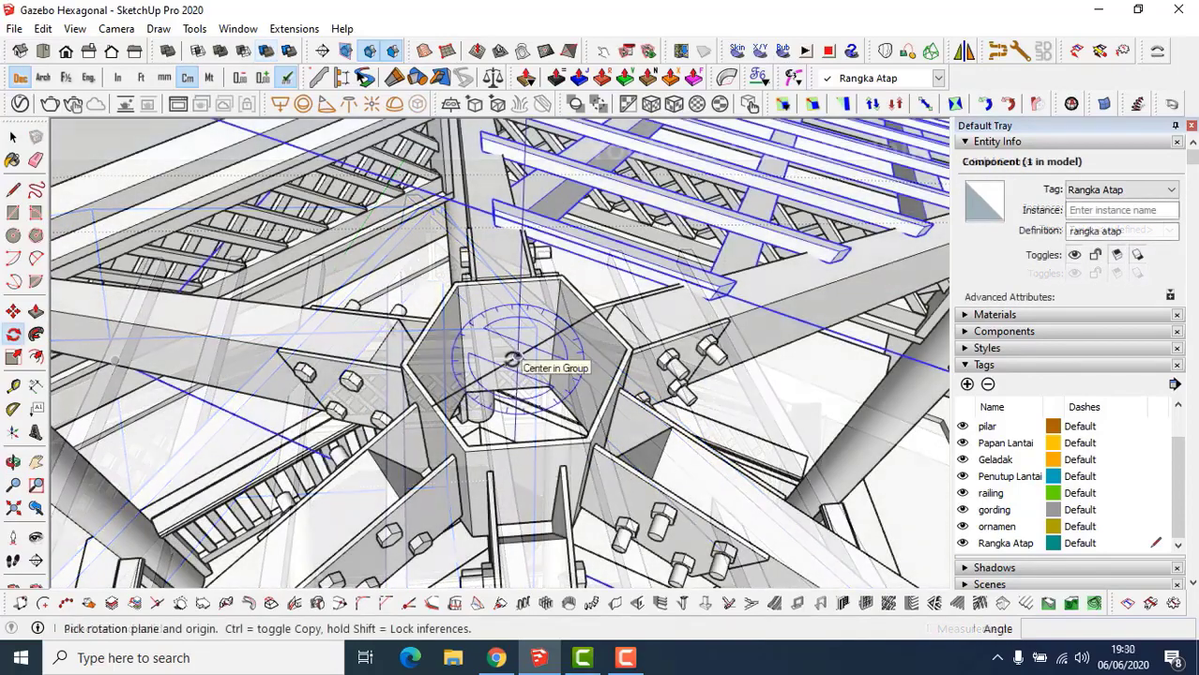
Rotate-copy the rangka atap roof section 60° about the hub centre, making 5x copies.
{"action": "left_click", "coordinate": [518, 357]}
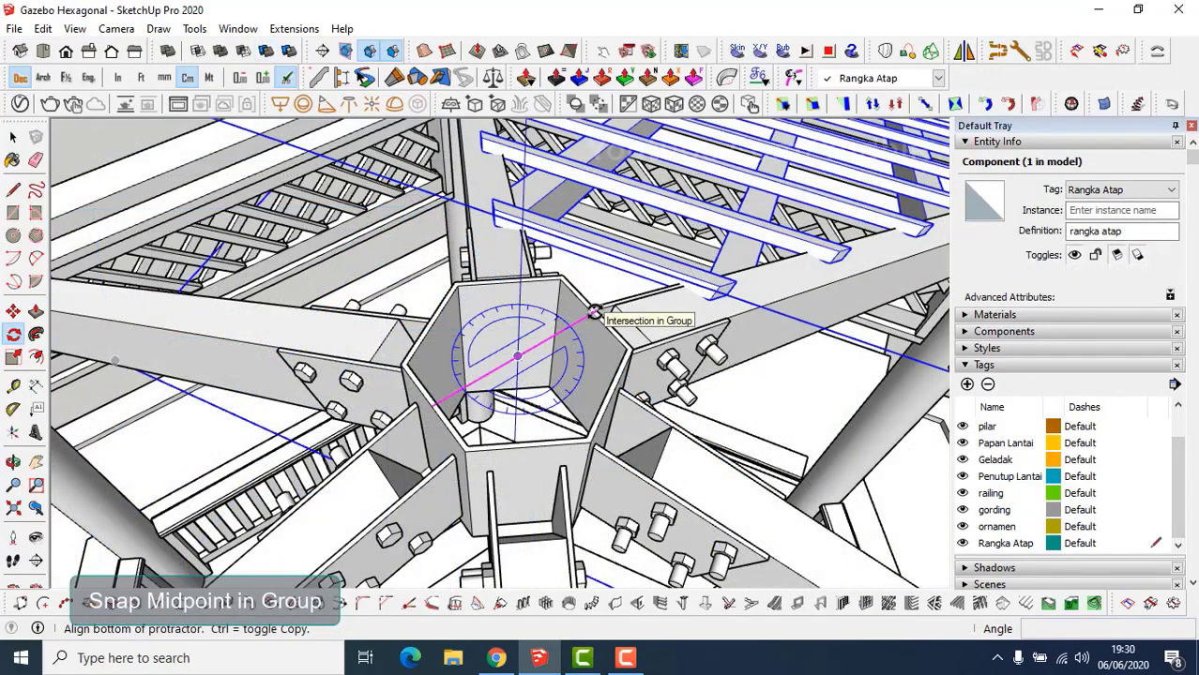
{"action": "scroll", "coordinate": [595, 313], "scroll_direction": "up", "scroll_amount": 2}
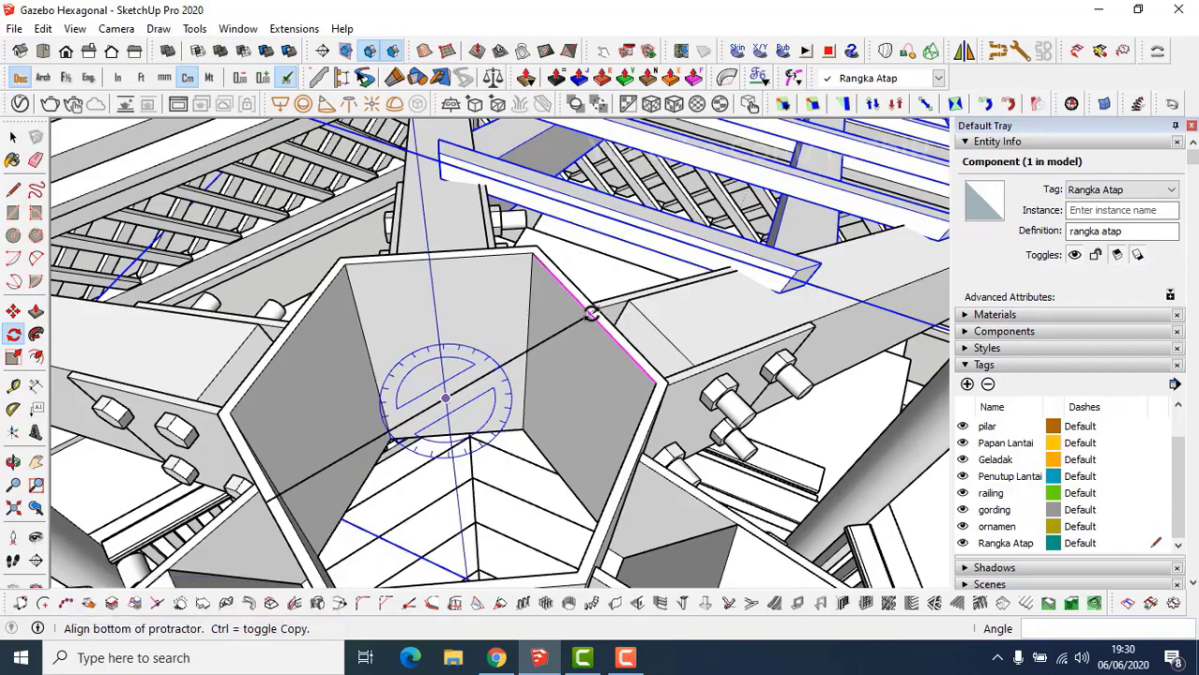
{"action": "scroll", "coordinate": [591, 313], "scroll_direction": "down", "scroll_amount": 3}
{"action": "left_click", "coordinate": [591, 313]}
{"action": "key", "text": "ctrl"}
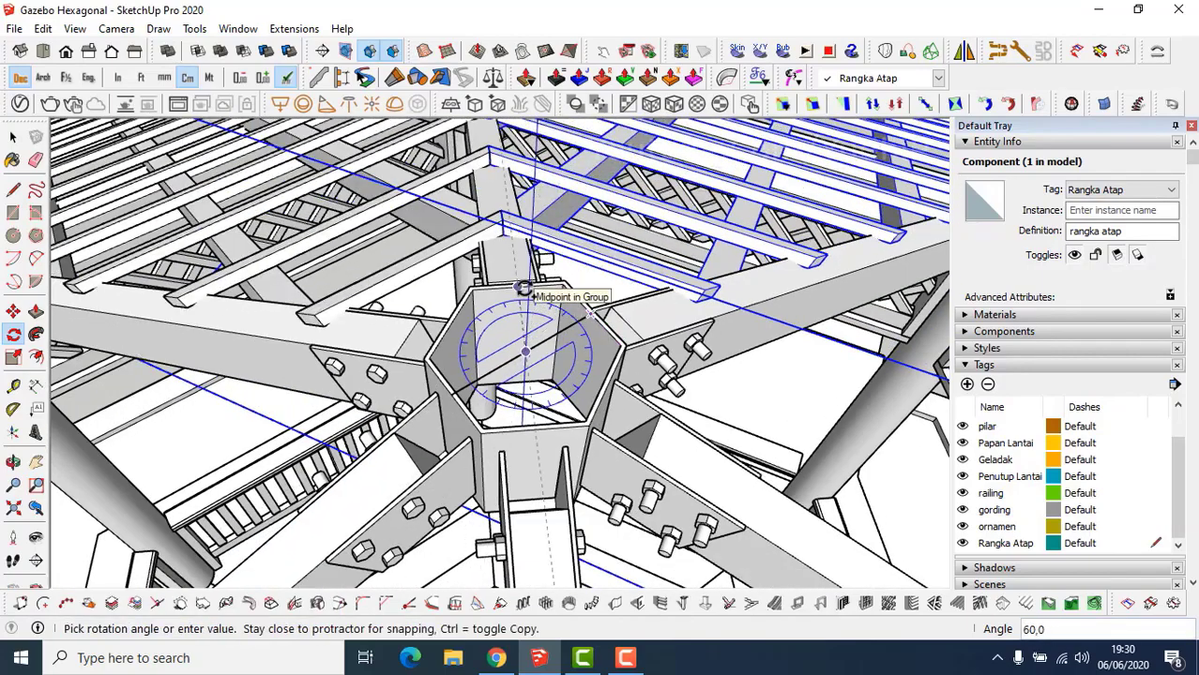
{"action": "left_click", "coordinate": [522, 288]}
{"action": "scroll", "coordinate": [544, 325], "scroll_direction": "down", "scroll_amount": 4}
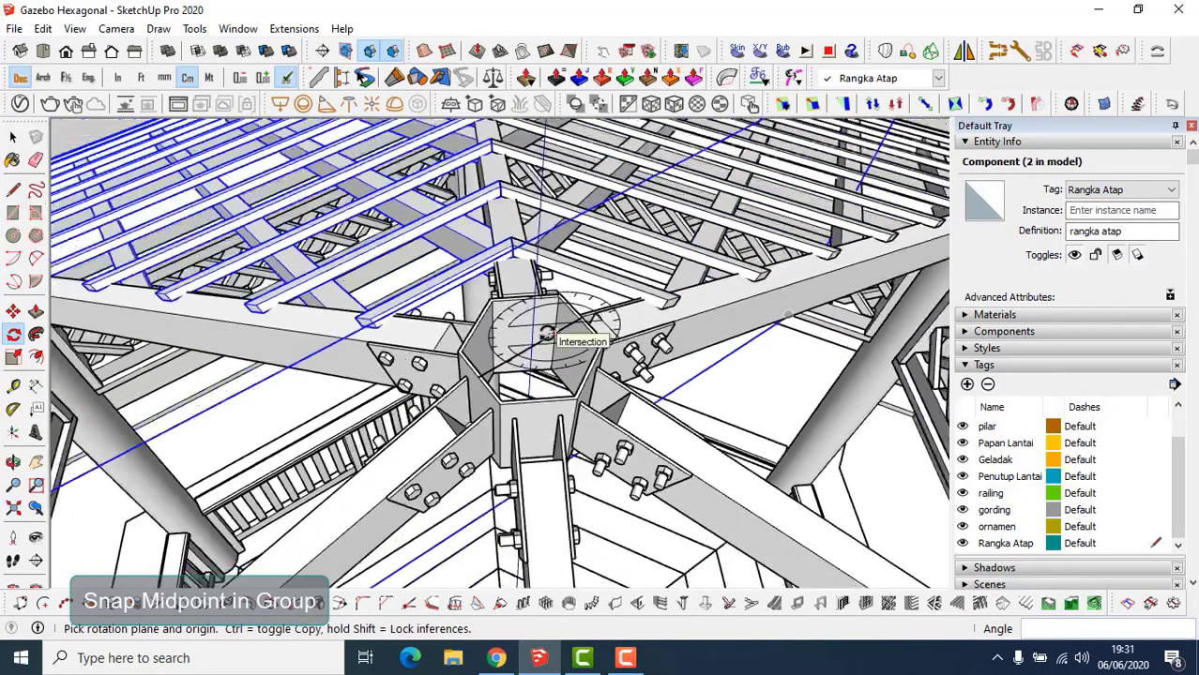
{"action": "middle_click_drag", "start_coordinate": [544, 325], "coordinate": [560, 358]}
{"action": "scroll", "coordinate": [509, 364], "scroll_direction": "up", "scroll_amount": 5}
{"action": "scroll", "coordinate": [508, 366], "scroll_direction": "down", "scroll_amount": 5}
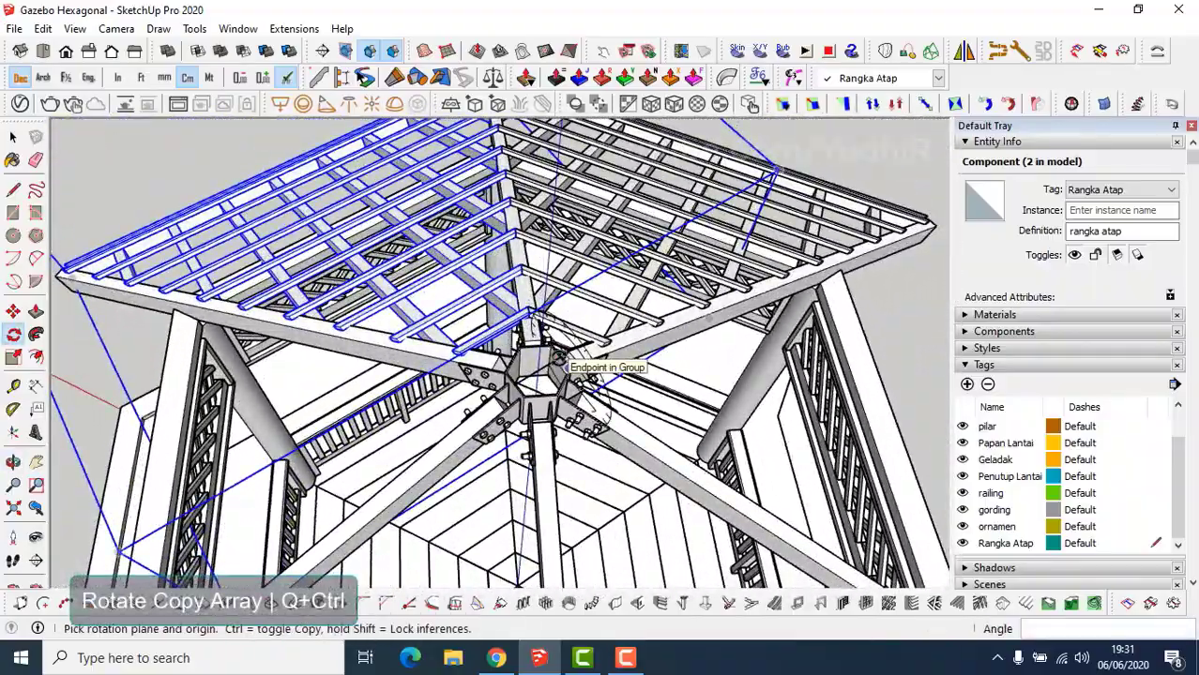
{"action": "type", "text": "5x"}
{"action": "key", "text": "Return"}
Orbit around the gazebo to inspect the completed six-section roof frame.
{"action": "key", "text": "space"}
{"action": "scroll", "coordinate": [601, 417], "scroll_direction": "down", "scroll_amount": 3}
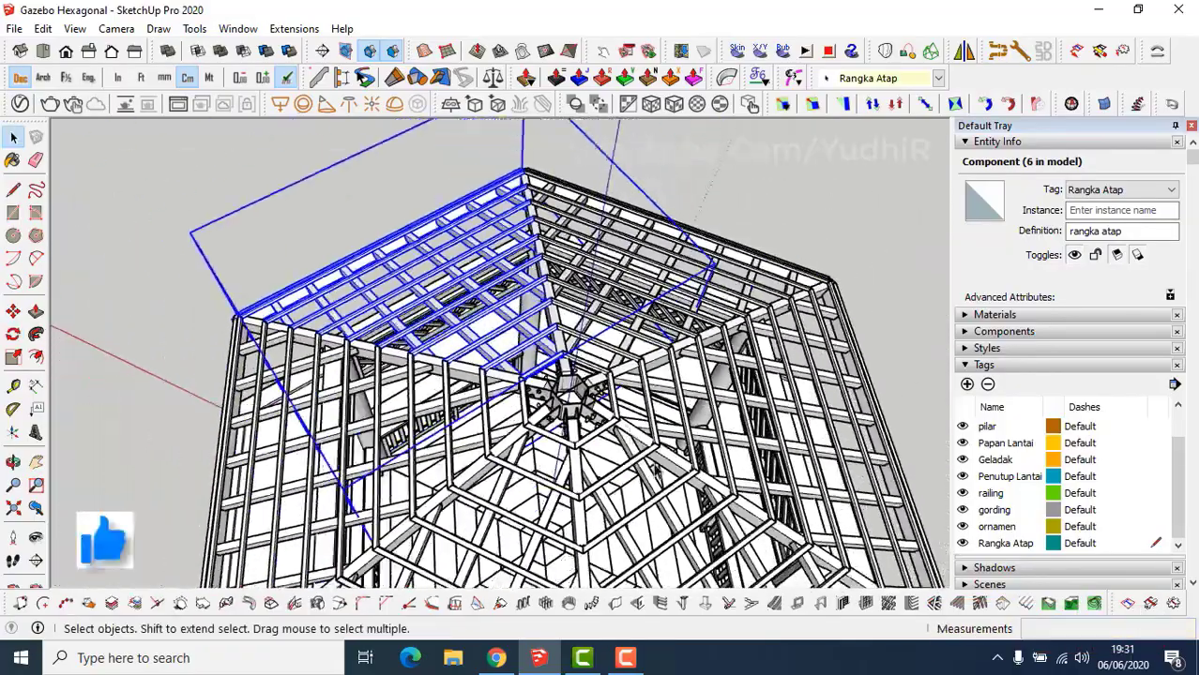
{"action": "middle_click_drag", "start_coordinate": [601, 419], "coordinate": [552, 403]}
{"action": "scroll", "coordinate": [544, 441], "scroll_direction": "up", "scroll_amount": 6}
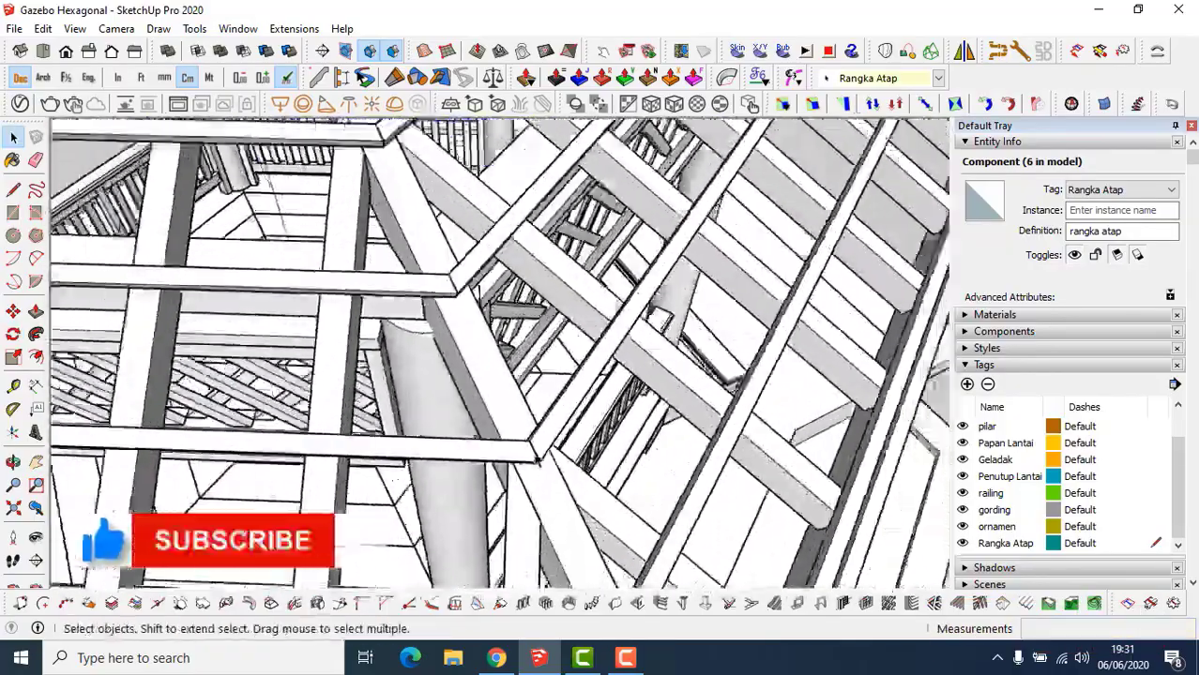
{"action": "scroll", "coordinate": [538, 459], "scroll_direction": "down", "scroll_amount": 5}
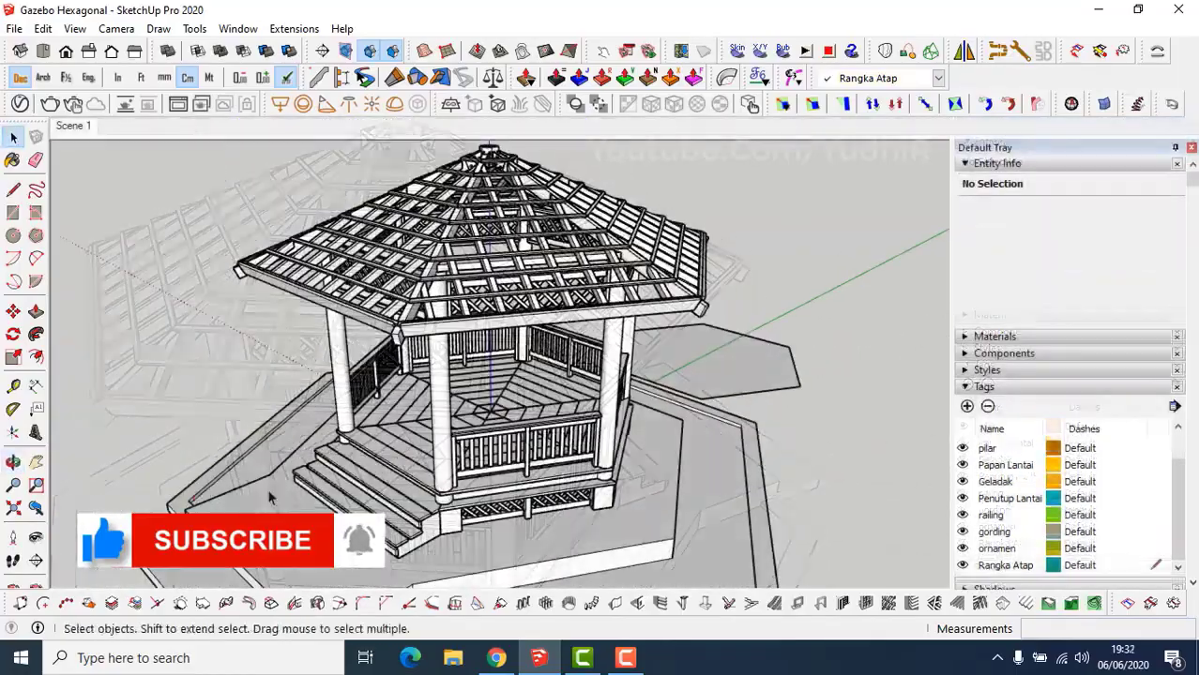
{"action": "middle_click_drag", "start_coordinate": [267, 499], "coordinate": [751, 441]}
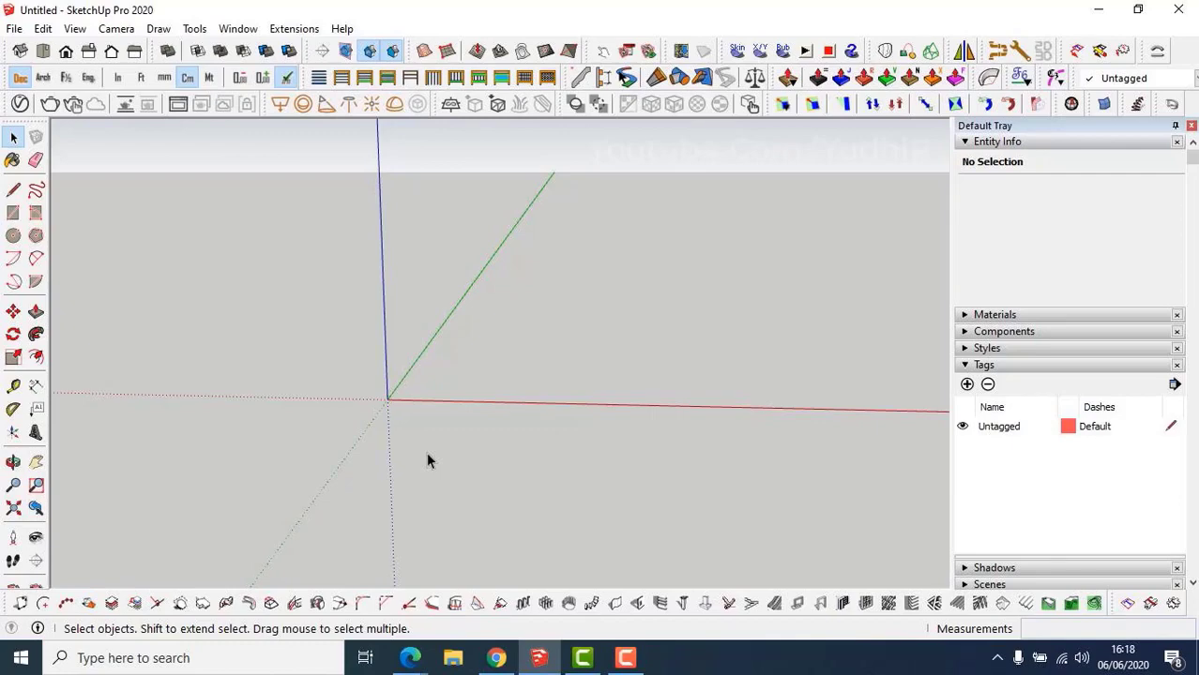
Frame the empty model and draw a 6-sided polygon at the origin with radius 175.
{"action": "key", "text": "h"}
{"action": "left_click_drag", "start_coordinate": [407, 424], "coordinate": [421, 445]}
{"action": "key", "text": "o"}
{"action": "key", "text": "space"}
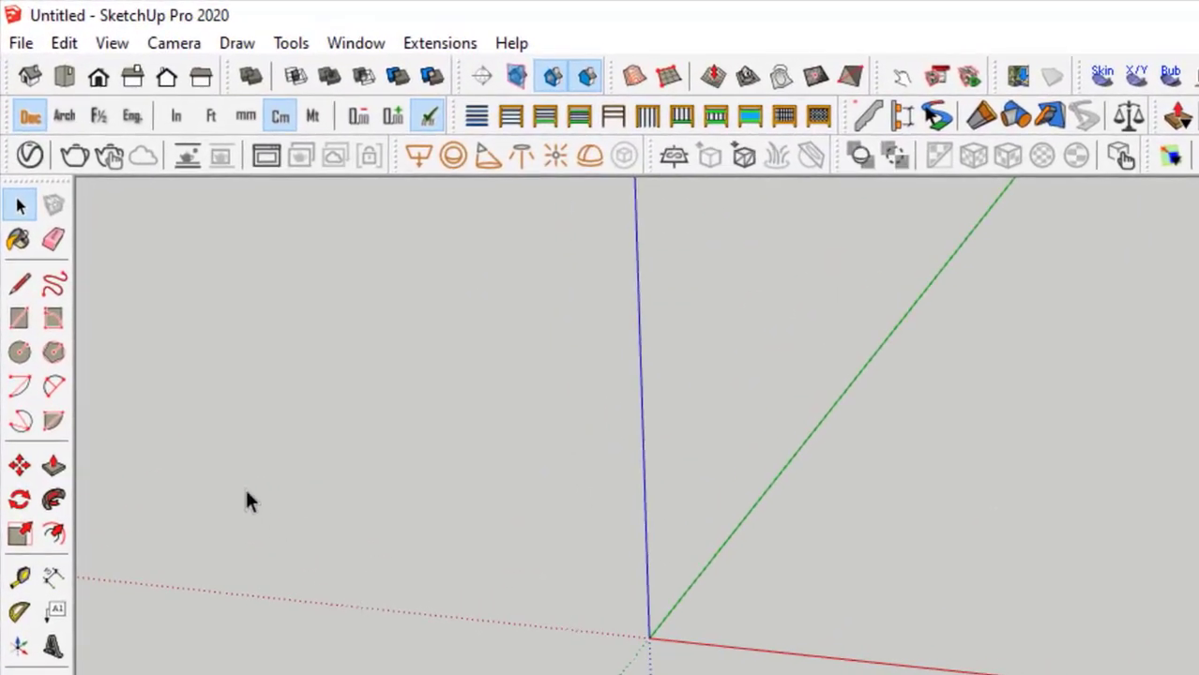
{"action": "left_click", "coordinate": [54, 351]}
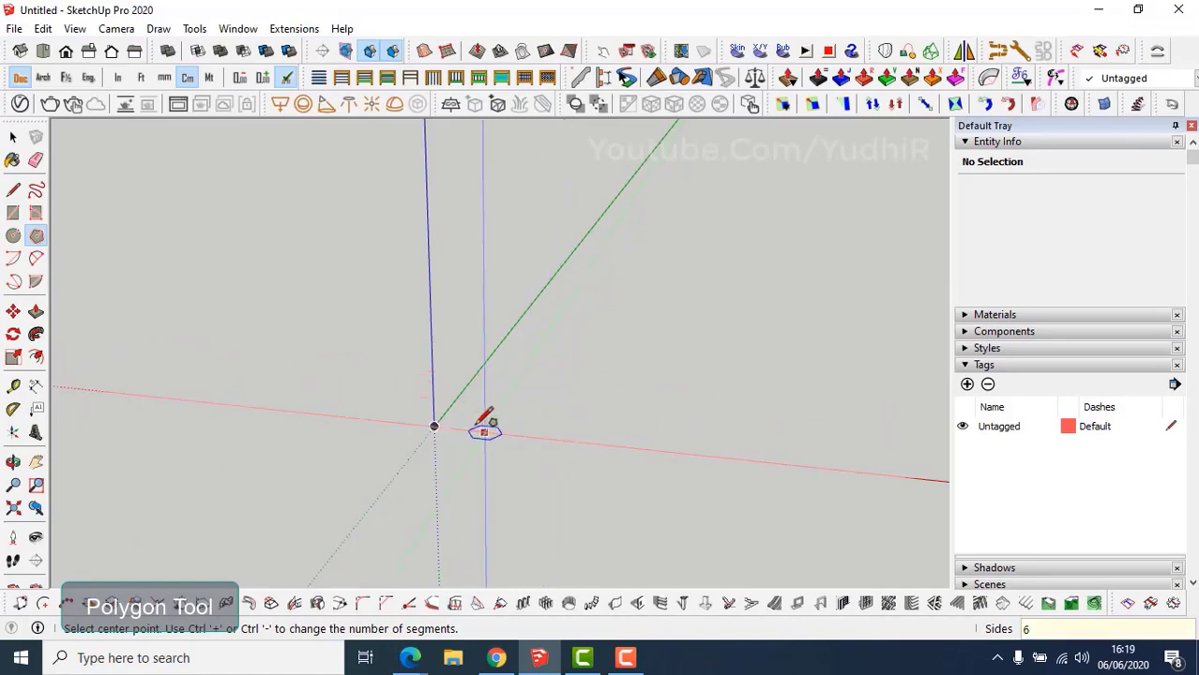
{"action": "left_click", "coordinate": [434, 427]}
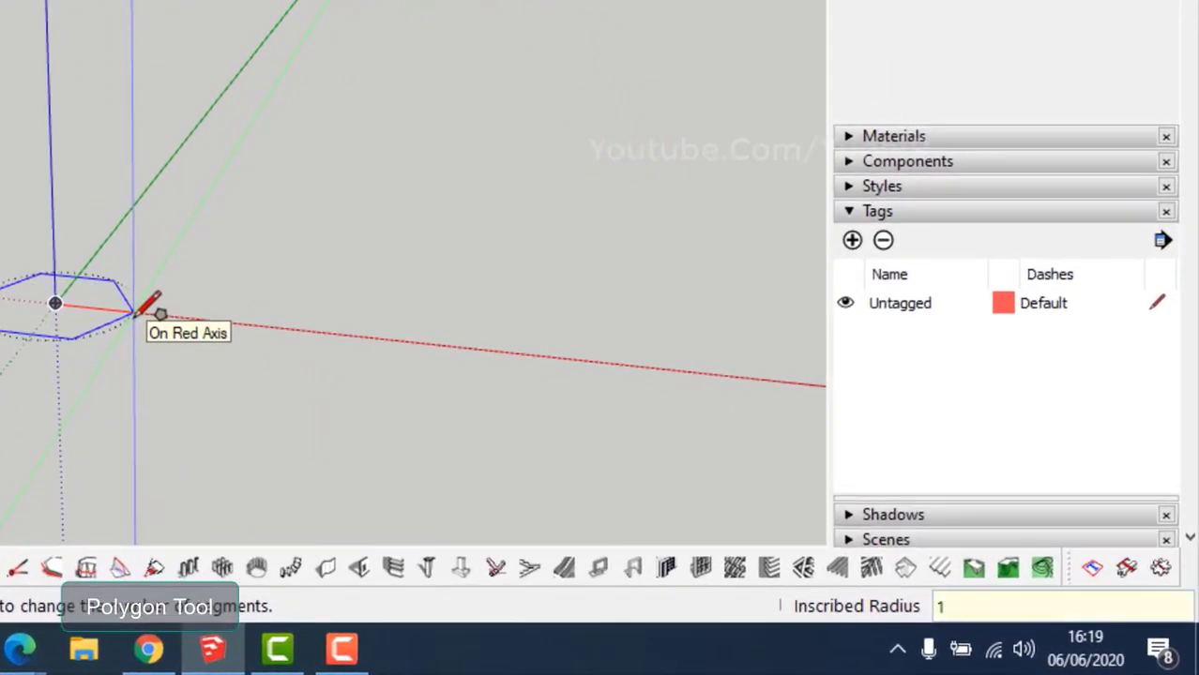
{"action": "type", "text": "75"}
{"action": "key", "text": "Return"}
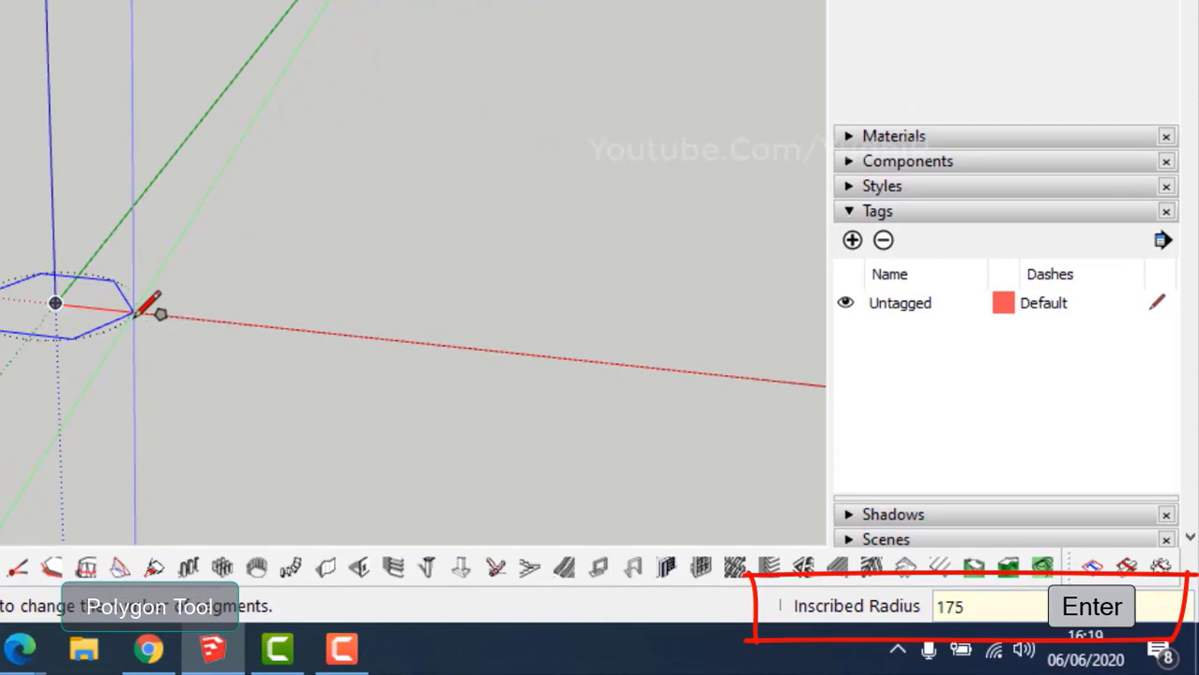
Tilt the view onto the hexagon from above and shift it left in the window.
{"action": "middle_click_drag", "start_coordinate": [121, 321], "coordinate": [110, 353]}
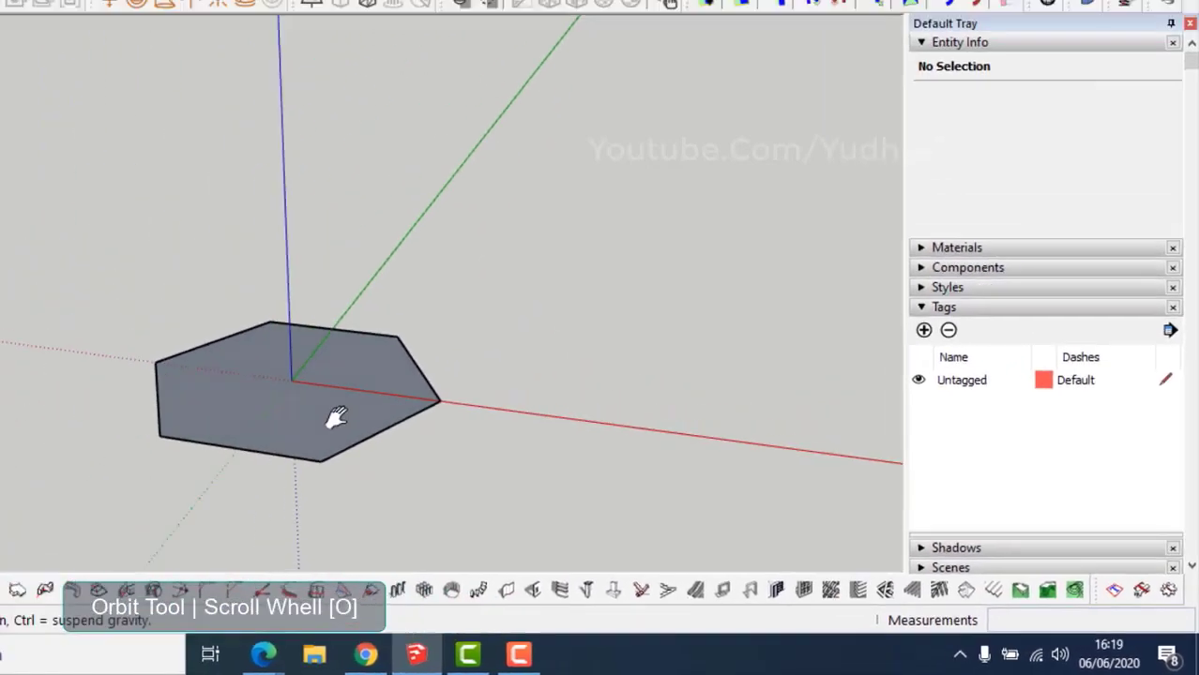
{"action": "middle_click_drag", "start_coordinate": [335, 417], "coordinate": [357, 465], "text": "shift"}
{"action": "key", "text": "space"}
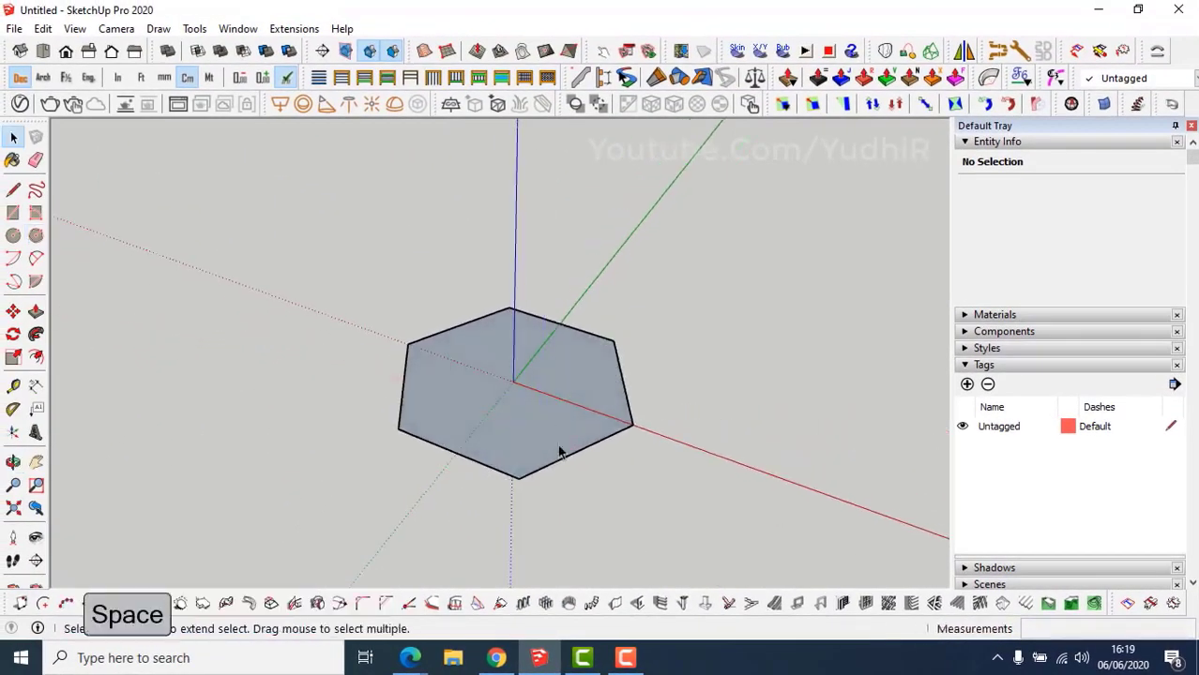
{"action": "middle_click_drag", "start_coordinate": [559, 452], "coordinate": [508, 437], "text": "shift"}
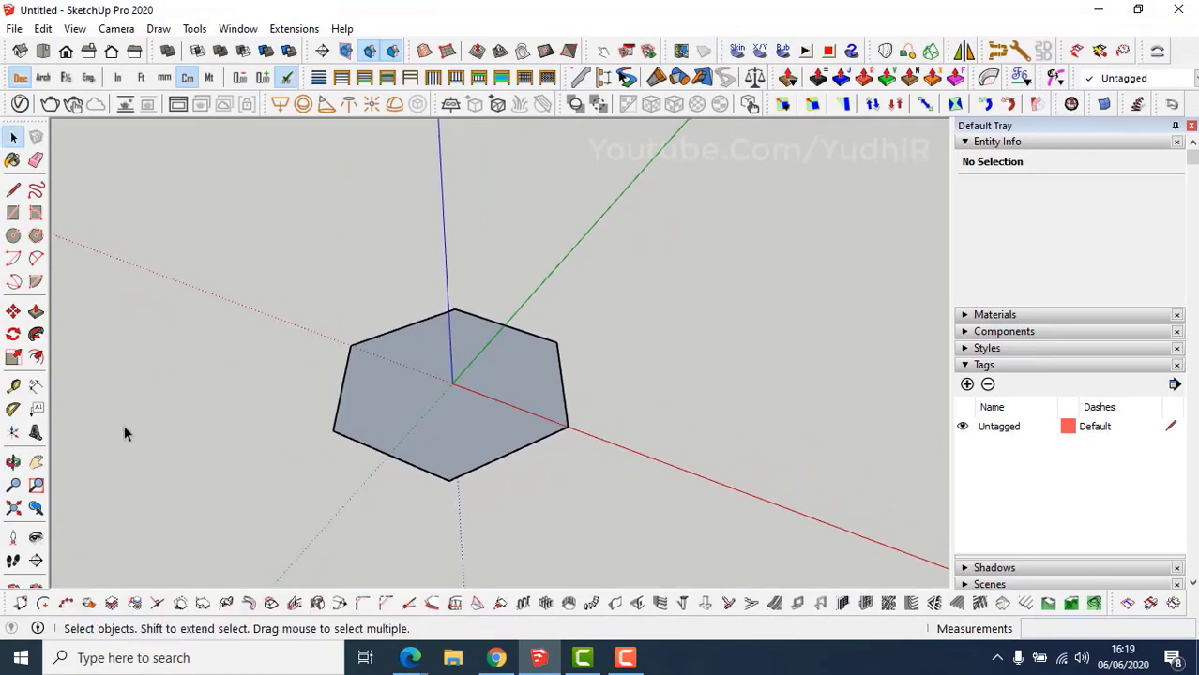
{"action": "key", "text": "d"}
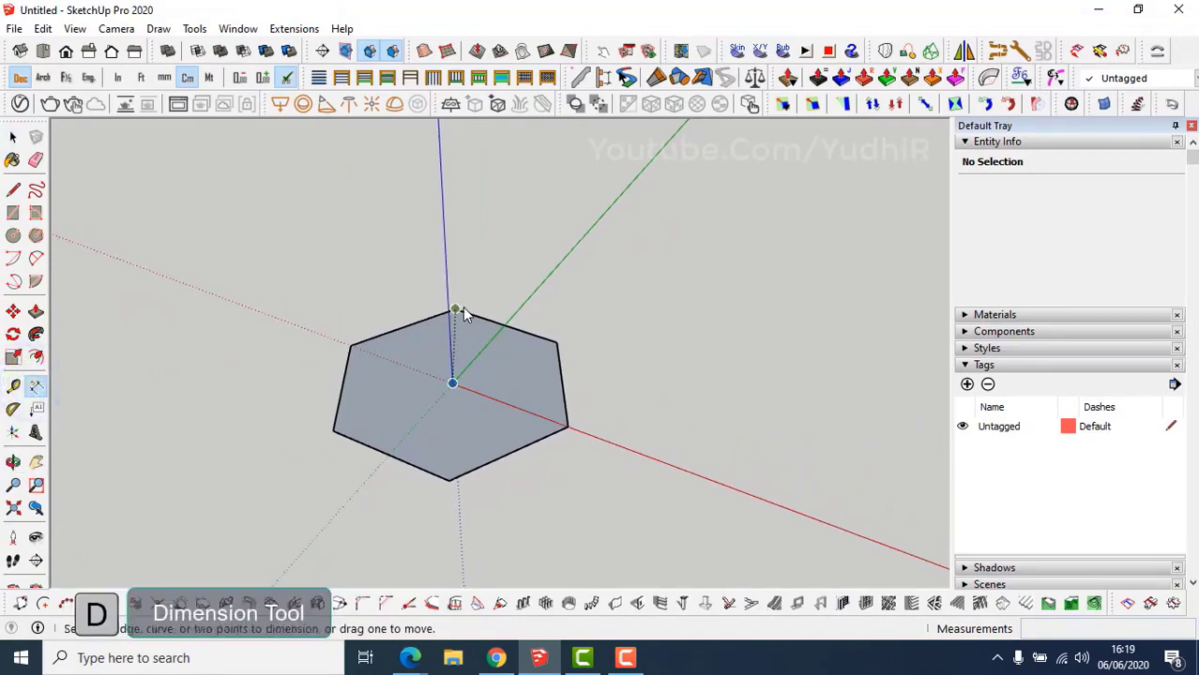
Dimension the top edge, right side edge and centre-to-vertex radius, then display lengths in metres.
{"action": "left_click", "coordinate": [475, 315]}
{"action": "left_click", "coordinate": [556, 343]}
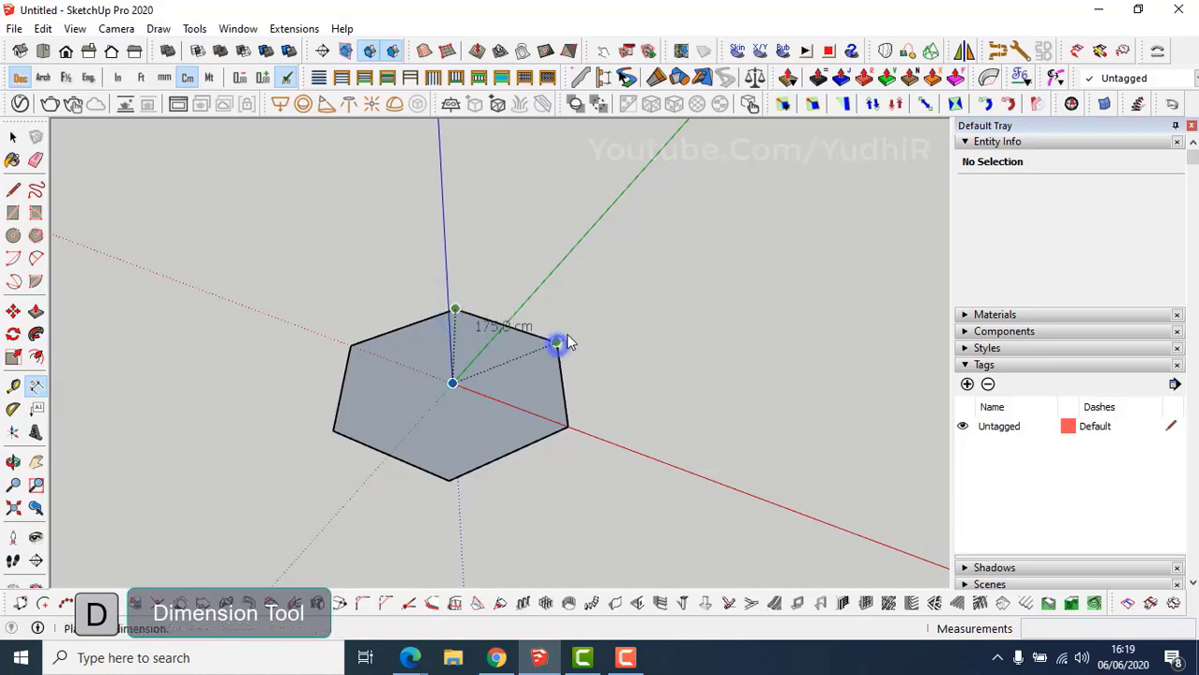
{"action": "left_click", "coordinate": [579, 327]}
{"action": "left_click", "coordinate": [558, 343]}
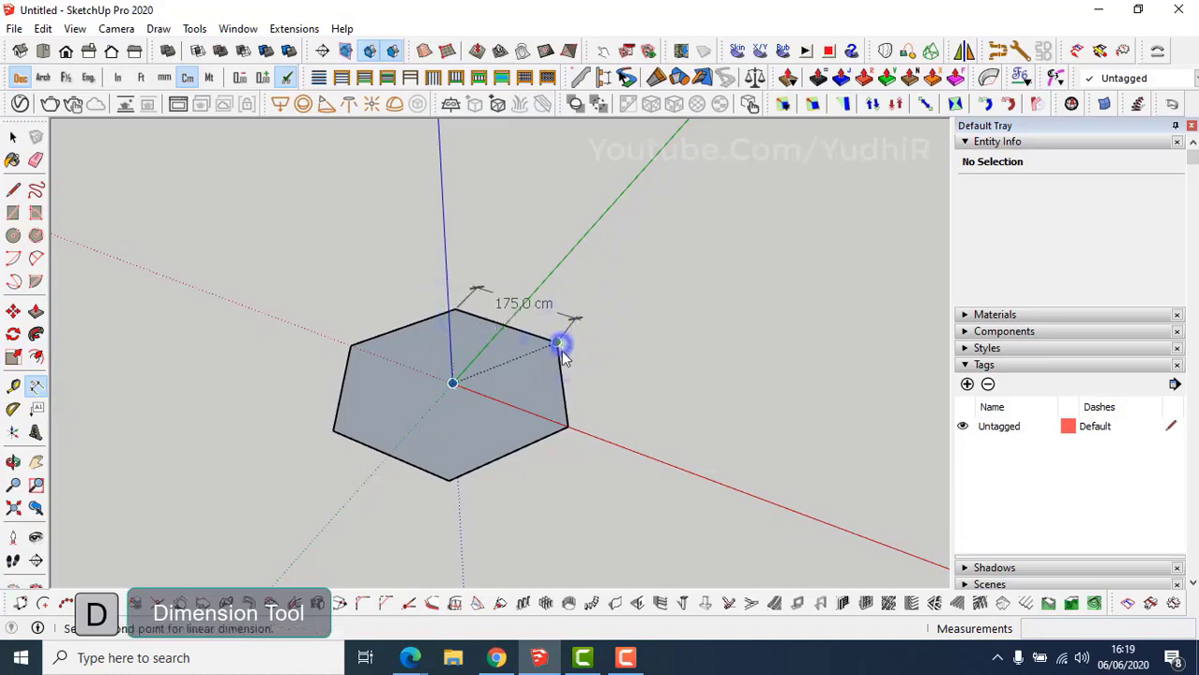
{"action": "left_click", "coordinate": [568, 426]}
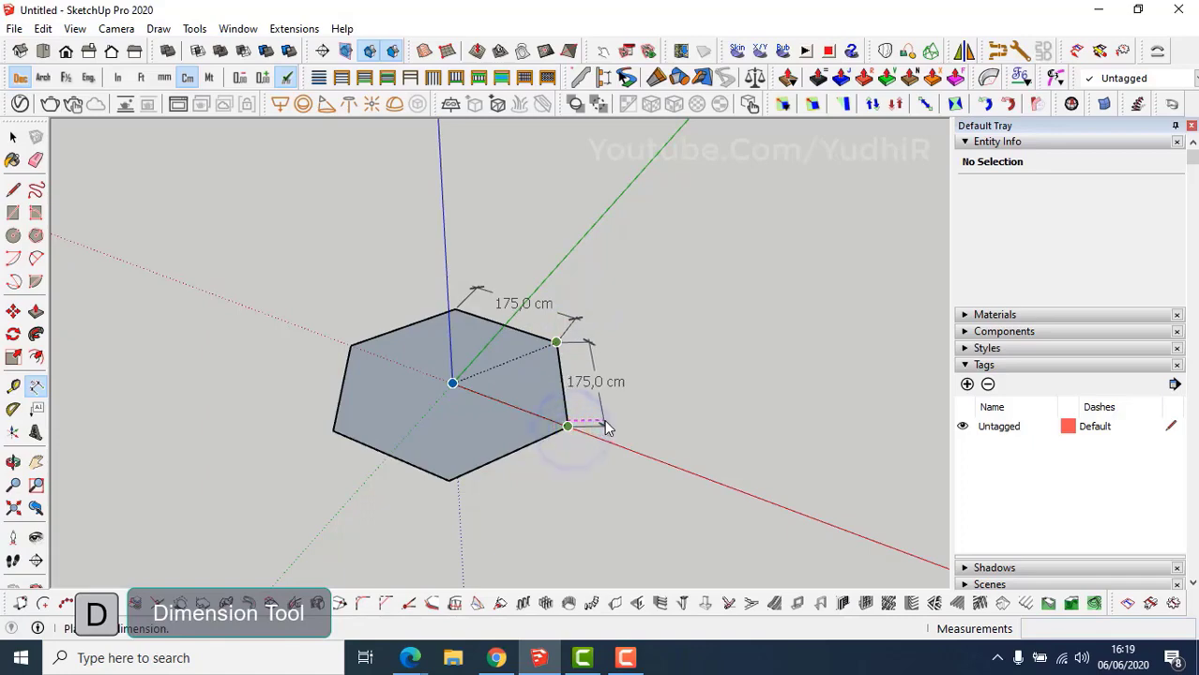
{"action": "left_click", "coordinate": [610, 422]}
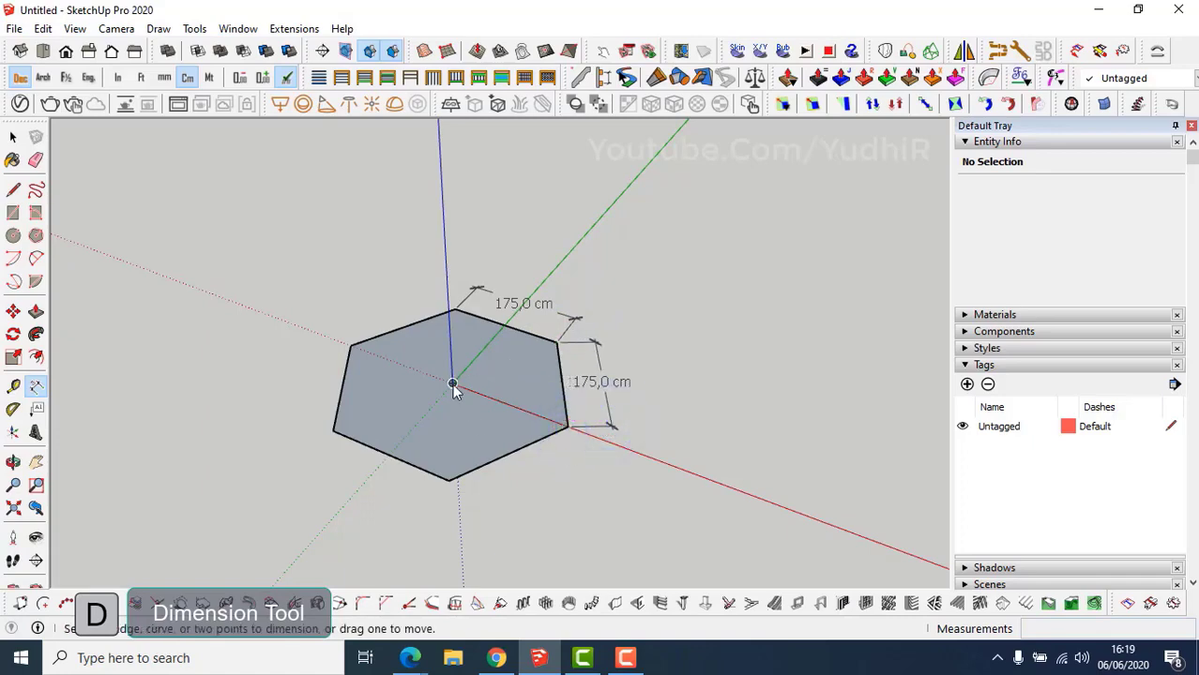
{"action": "left_click", "coordinate": [453, 384]}
{"action": "left_click", "coordinate": [566, 428]}
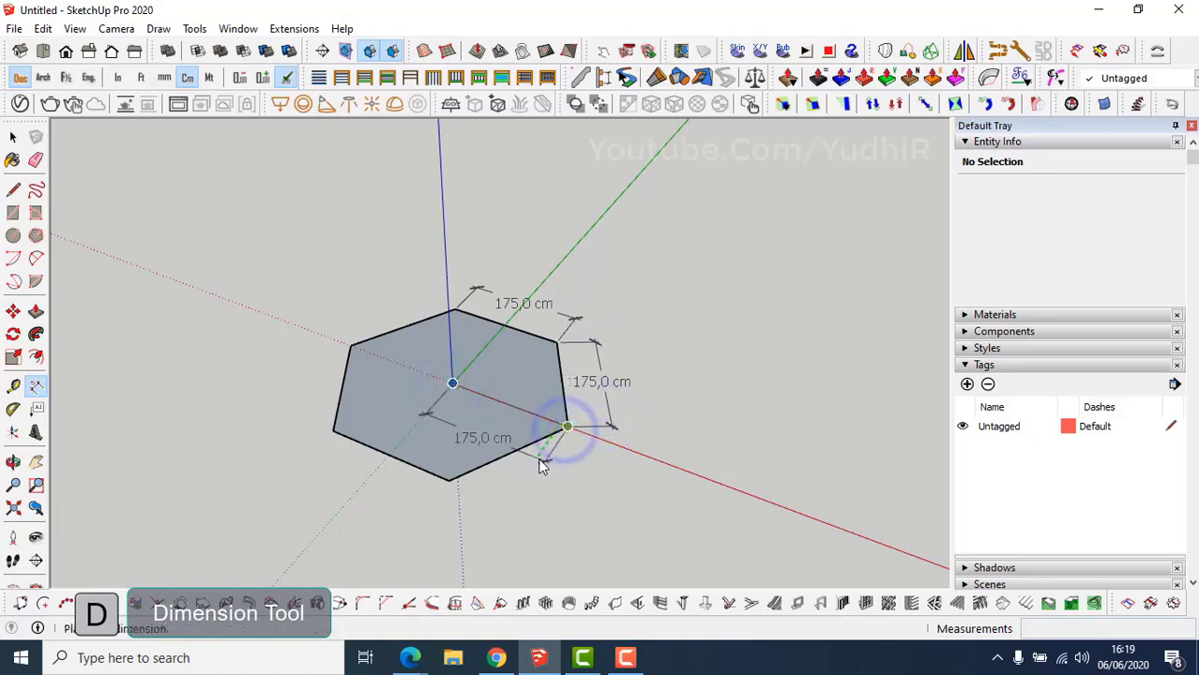
{"action": "left_click", "coordinate": [541, 462]}
{"action": "key", "text": "space"}
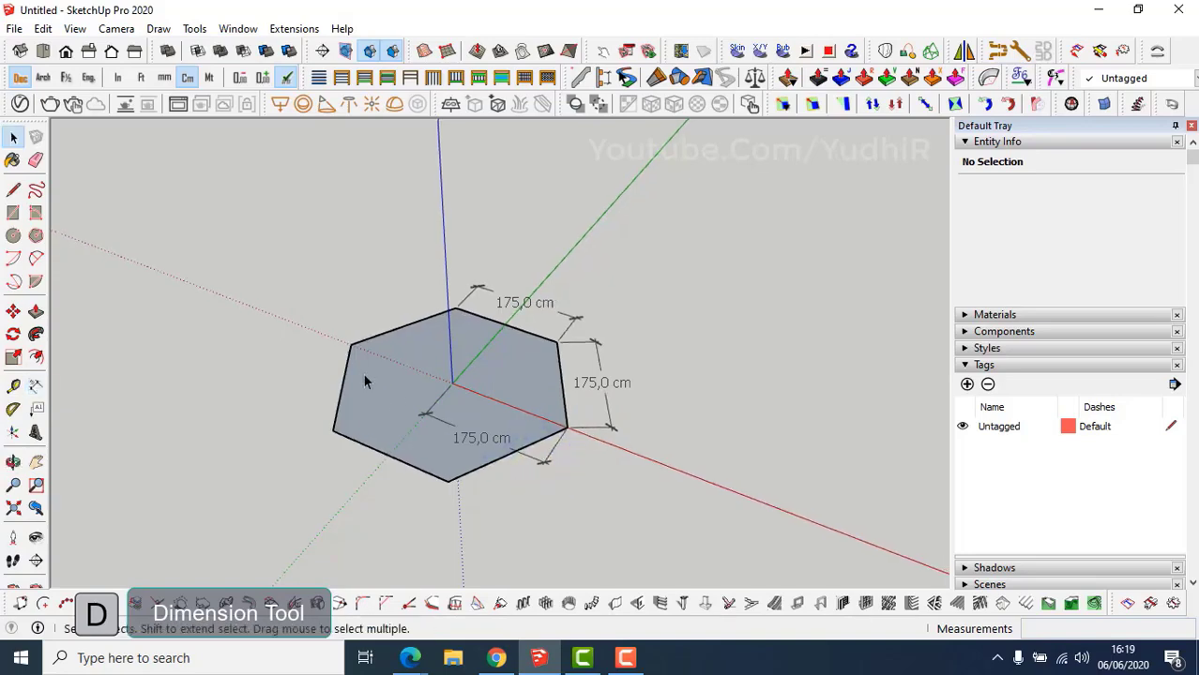
{"action": "left_click", "coordinate": [209, 77]}
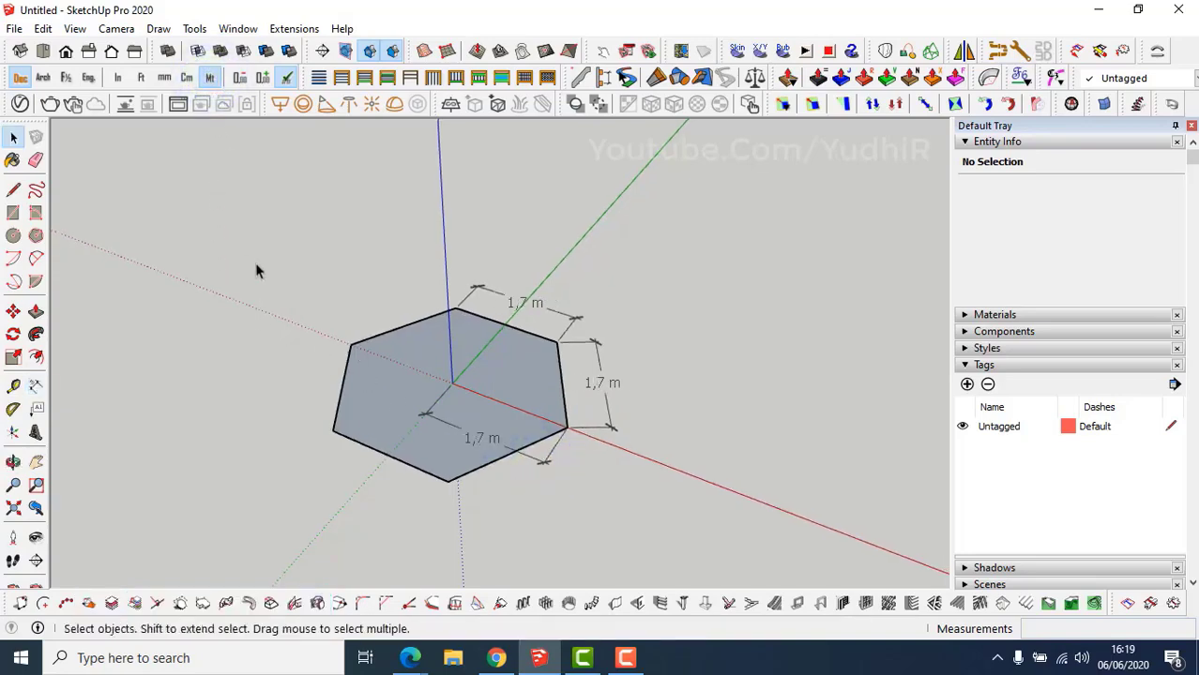
In Model Info > Units, set Length to Centimeters with 0,00 precision.
{"action": "left_click", "coordinate": [237, 28]}
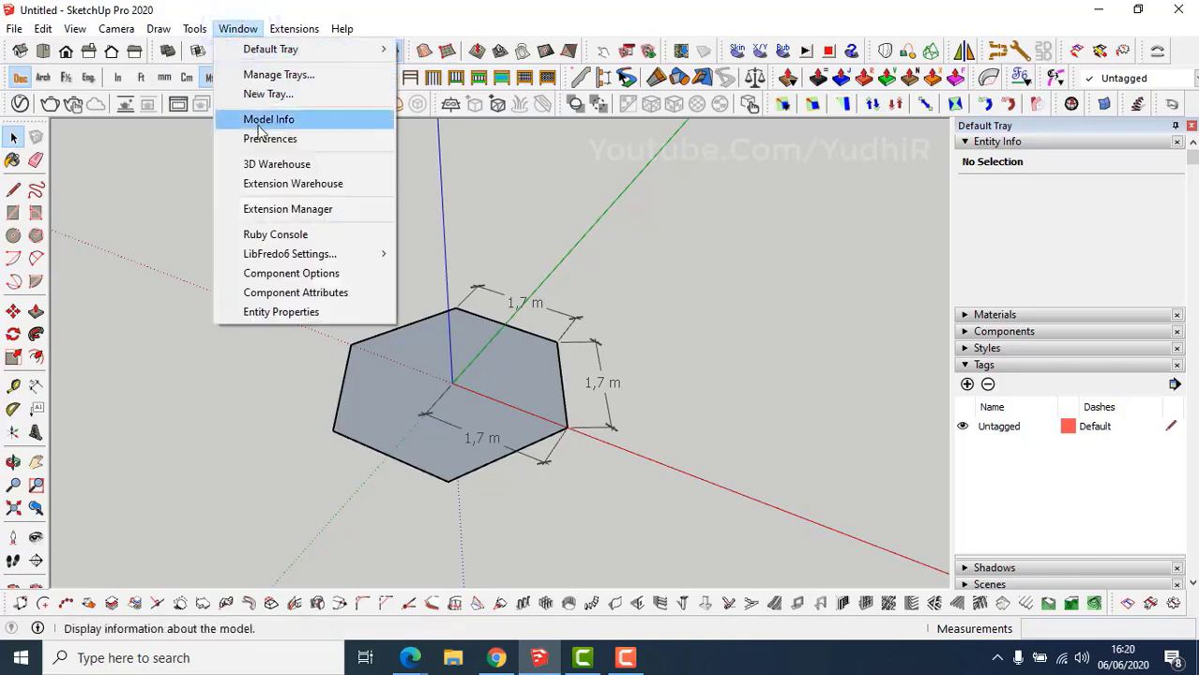
{"action": "left_click", "coordinate": [263, 128]}
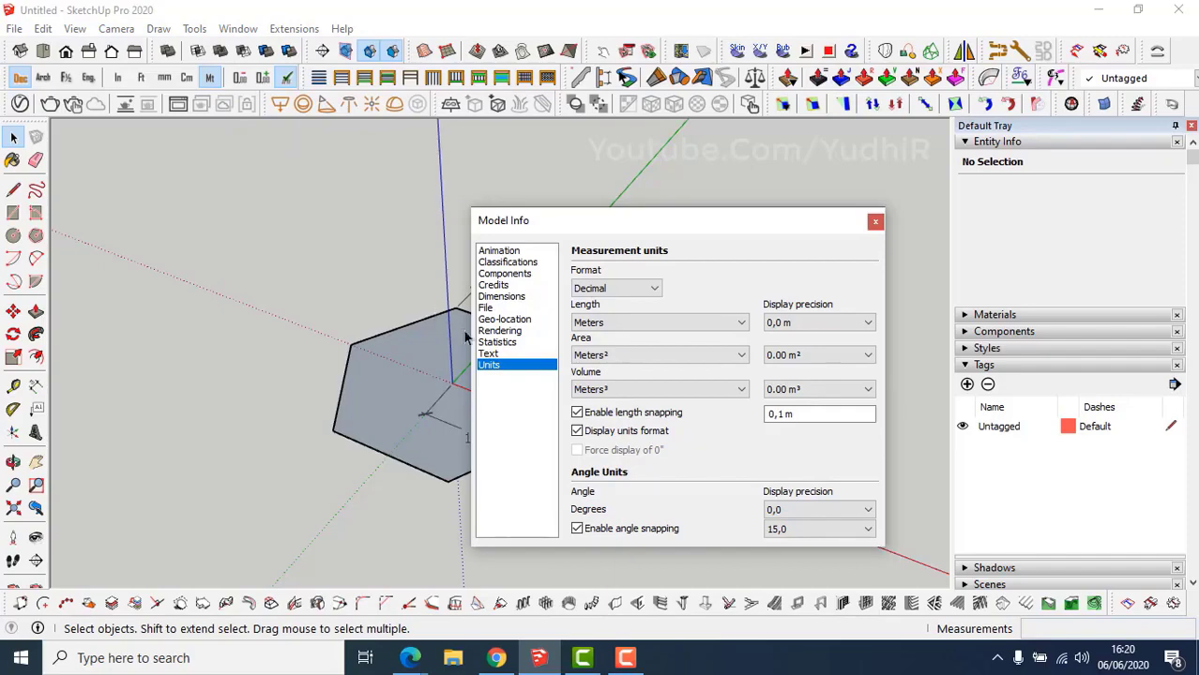
{"action": "left_click", "coordinate": [816, 323]}
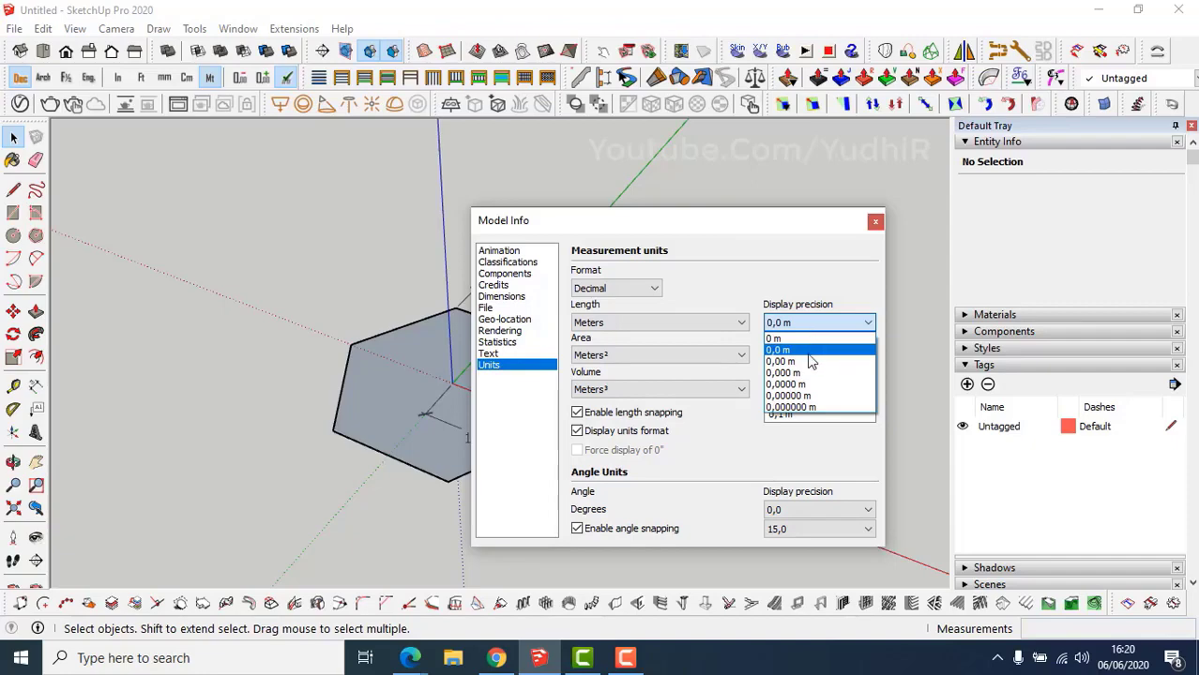
{"action": "left_click", "coordinate": [812, 360]}
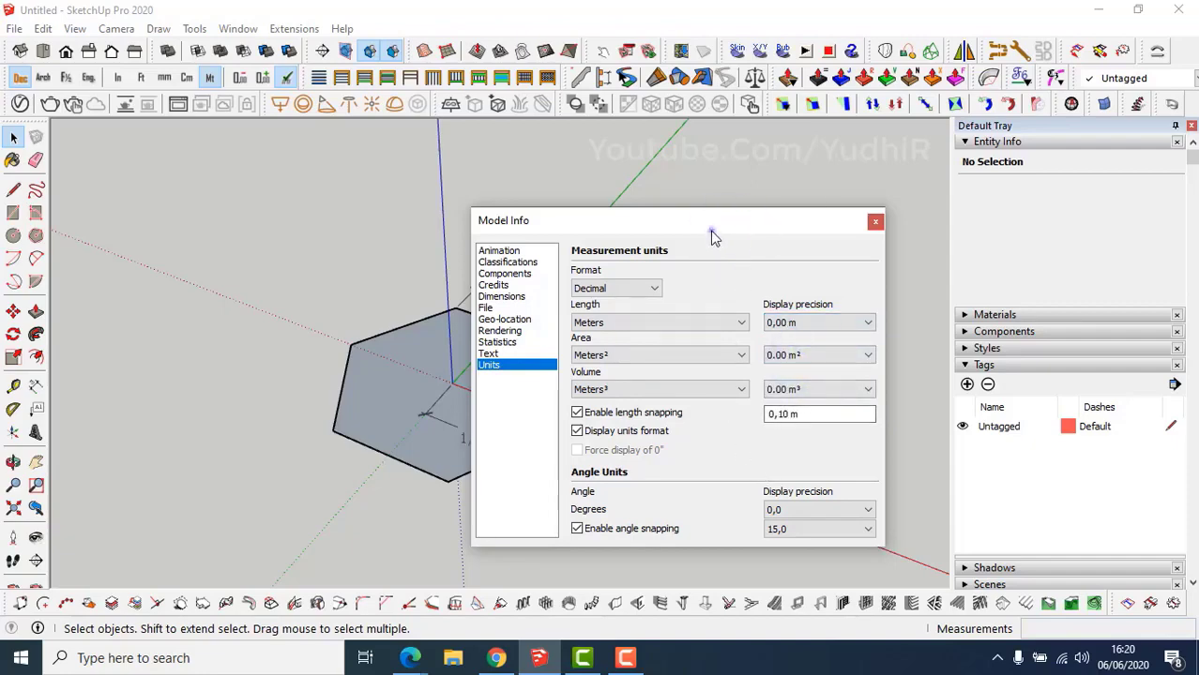
{"action": "left_click_drag", "start_coordinate": [711, 235], "coordinate": [853, 186]}
{"action": "left_click", "coordinate": [882, 280]}
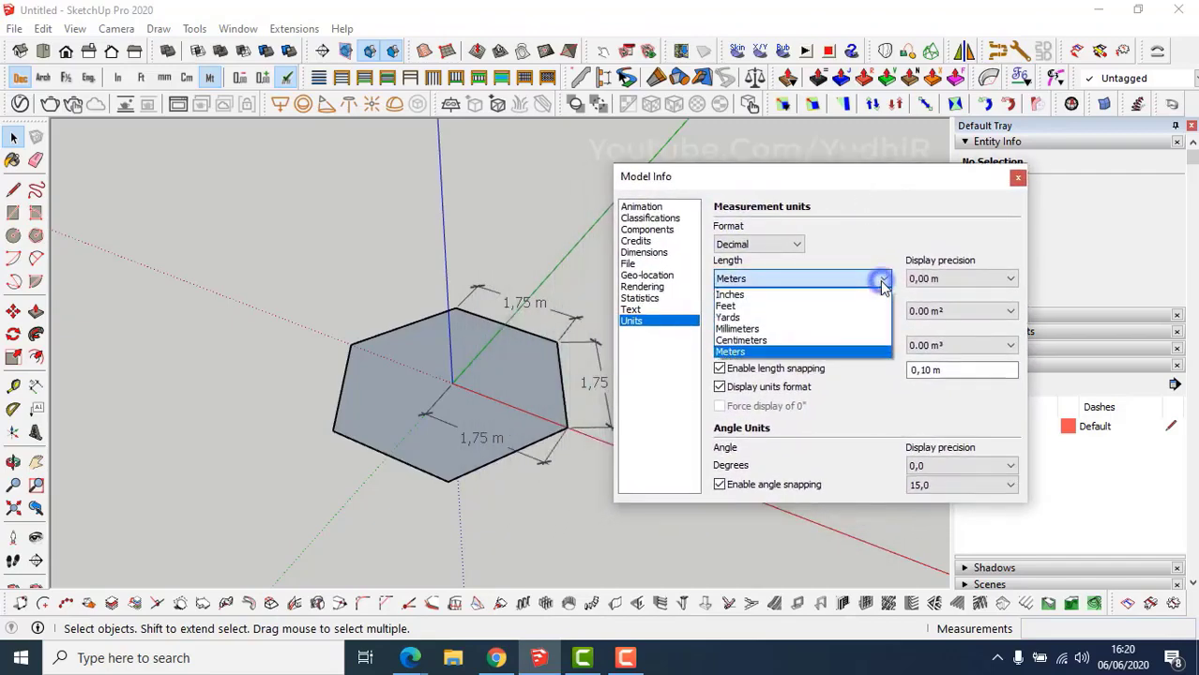
{"action": "left_click", "coordinate": [829, 339]}
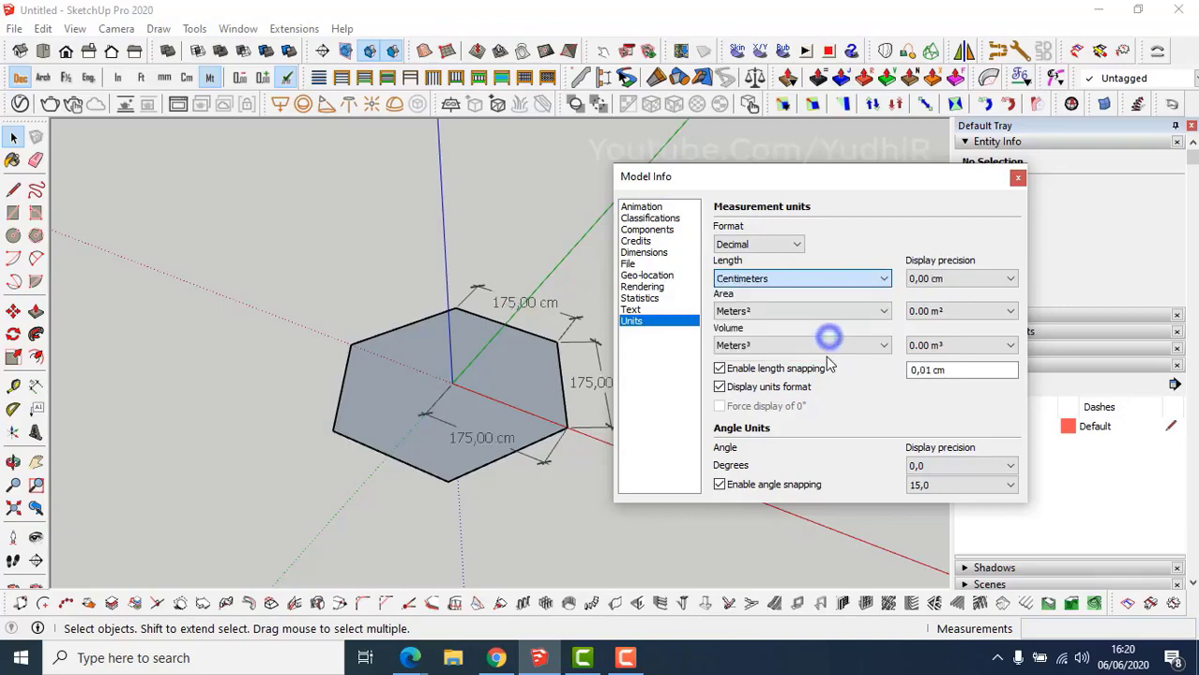
{"action": "left_click", "coordinate": [1020, 176]}
{"action": "middle_click_drag", "start_coordinate": [488, 427], "coordinate": [463, 412]}
{"action": "scroll", "coordinate": [515, 449], "scroll_direction": "up", "scroll_amount": 1}
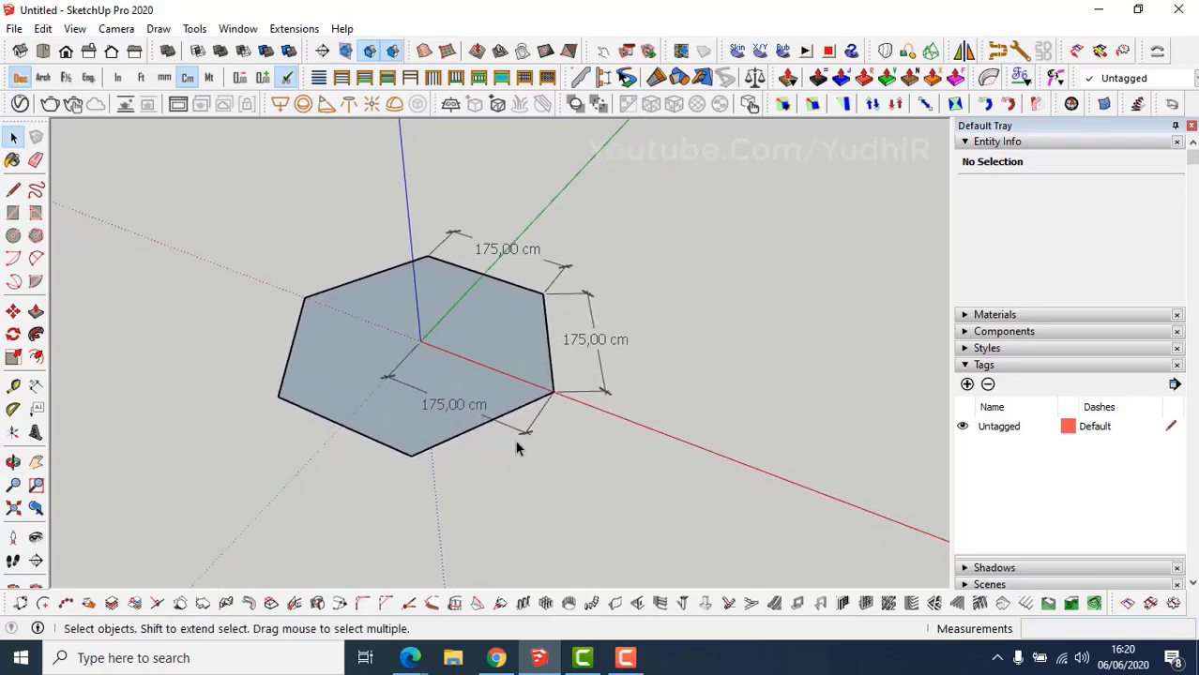
{"action": "middle_click_drag", "start_coordinate": [520, 441], "coordinate": [522, 437]}
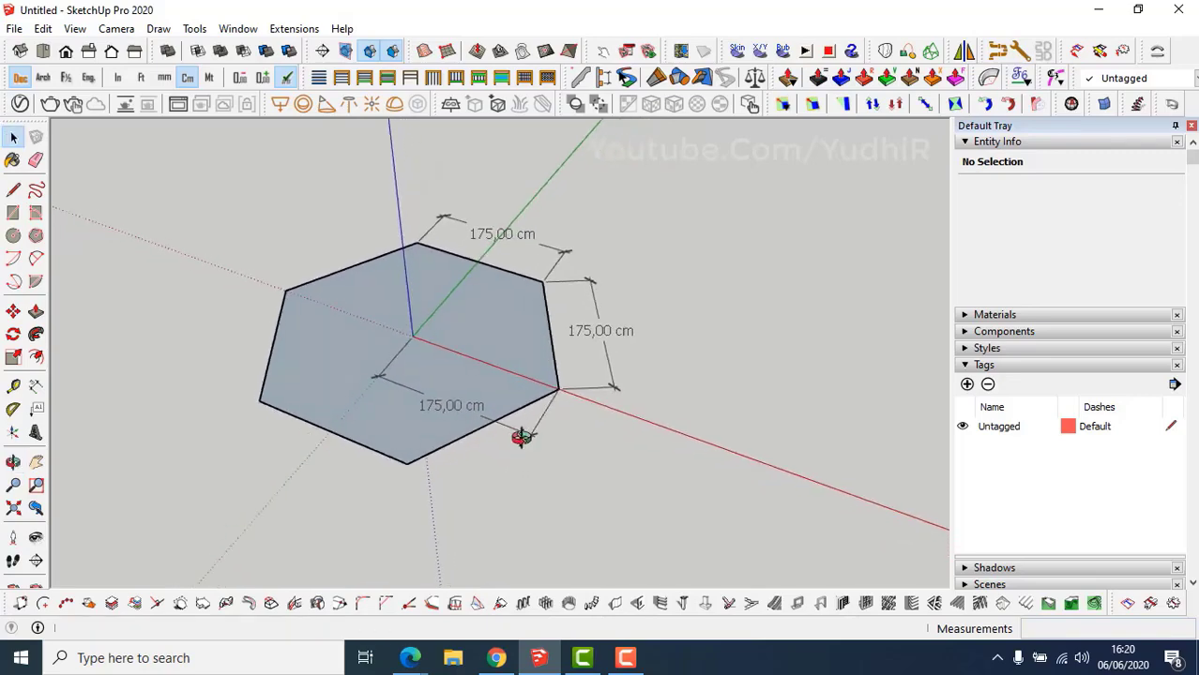
{"action": "key", "text": "e"}
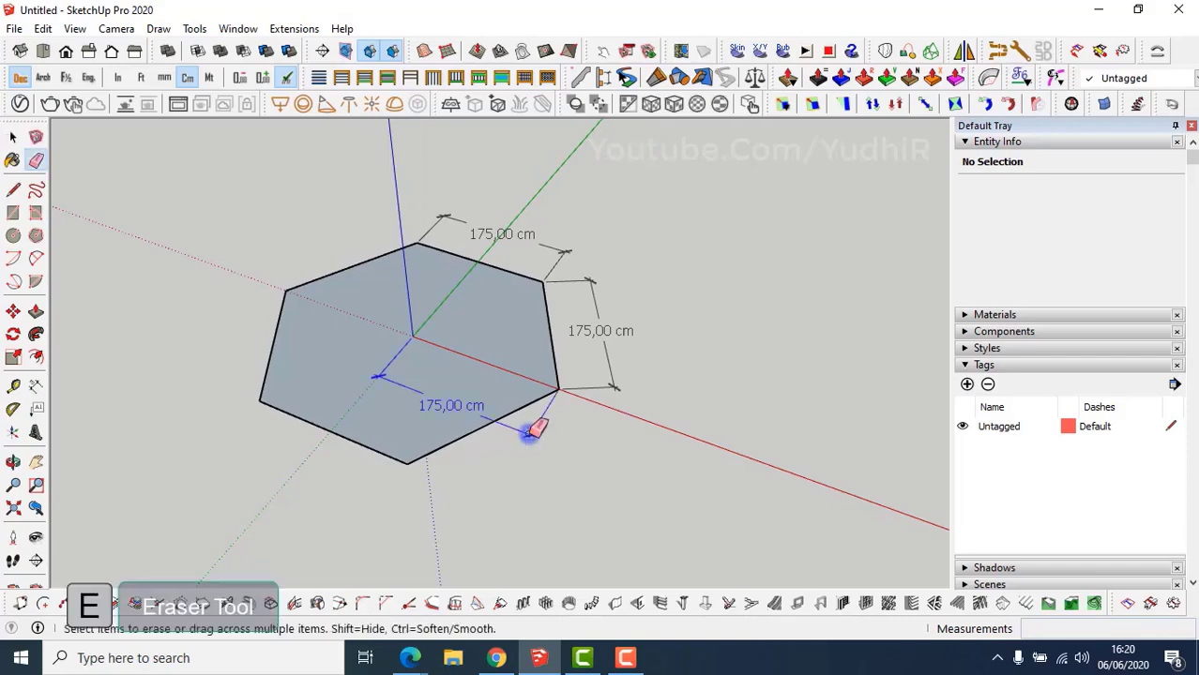
{"action": "left_click", "coordinate": [529, 432]}
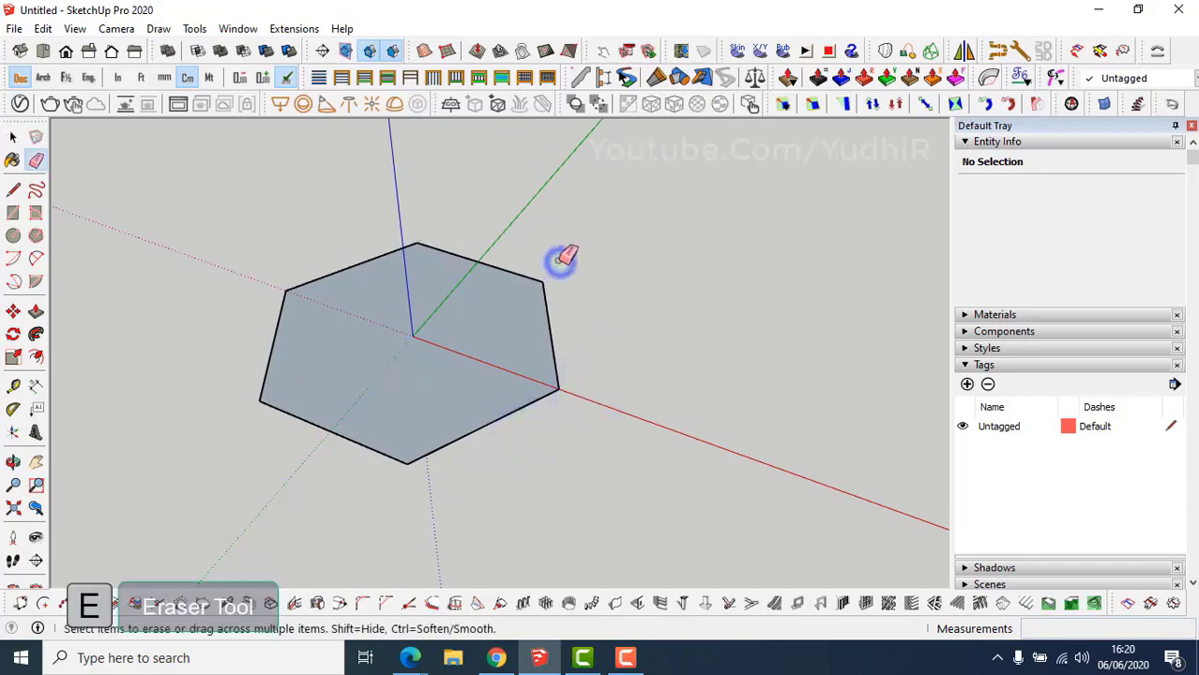
{"action": "mouse_move", "coordinate": [501, 394]}
{"action": "middle_mouse_down", "text": "shift"}
{"action": "mouse_move", "coordinate": [630, 384]}
{"action": "mouse_move", "coordinate": [573, 417]}
{"action": "mouse_move", "coordinate": [501, 423]}
{"action": "mouse_move", "coordinate": [508, 399]}
{"action": "mouse_move", "coordinate": [546, 402]}
{"action": "middle_mouse_up", "text": "shift"}
{"action": "key", "text": "space"}
{"action": "left_click", "coordinate": [563, 418]}
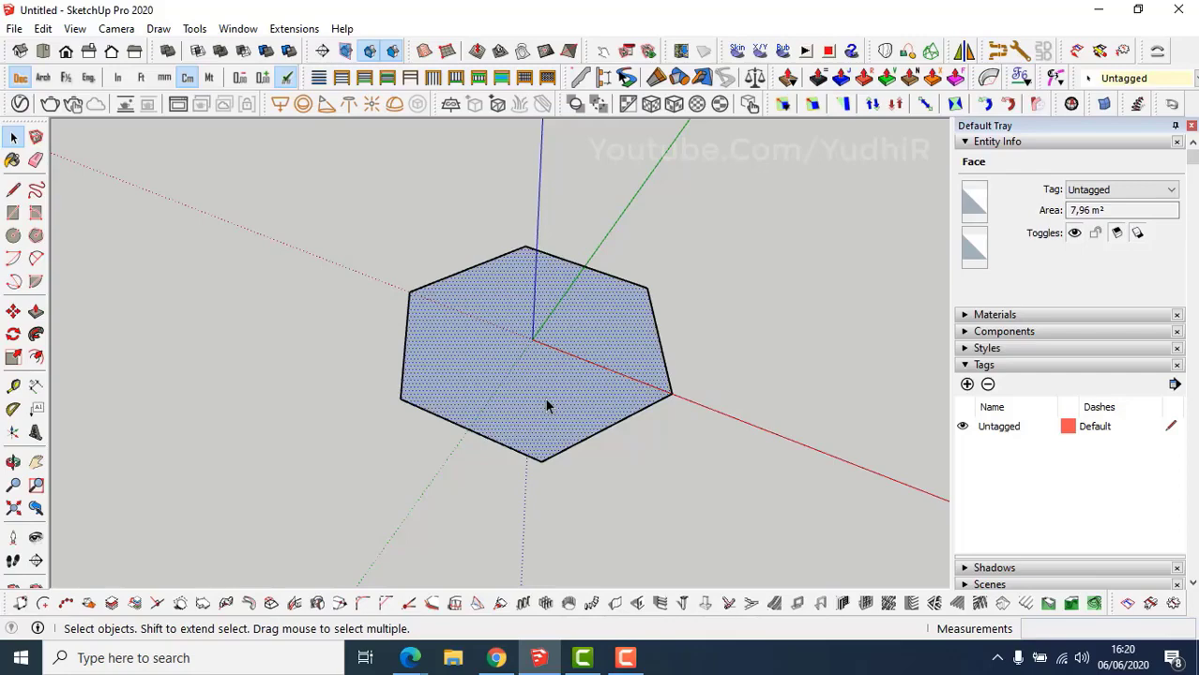
{"action": "left_click", "coordinate": [1110, 210]}
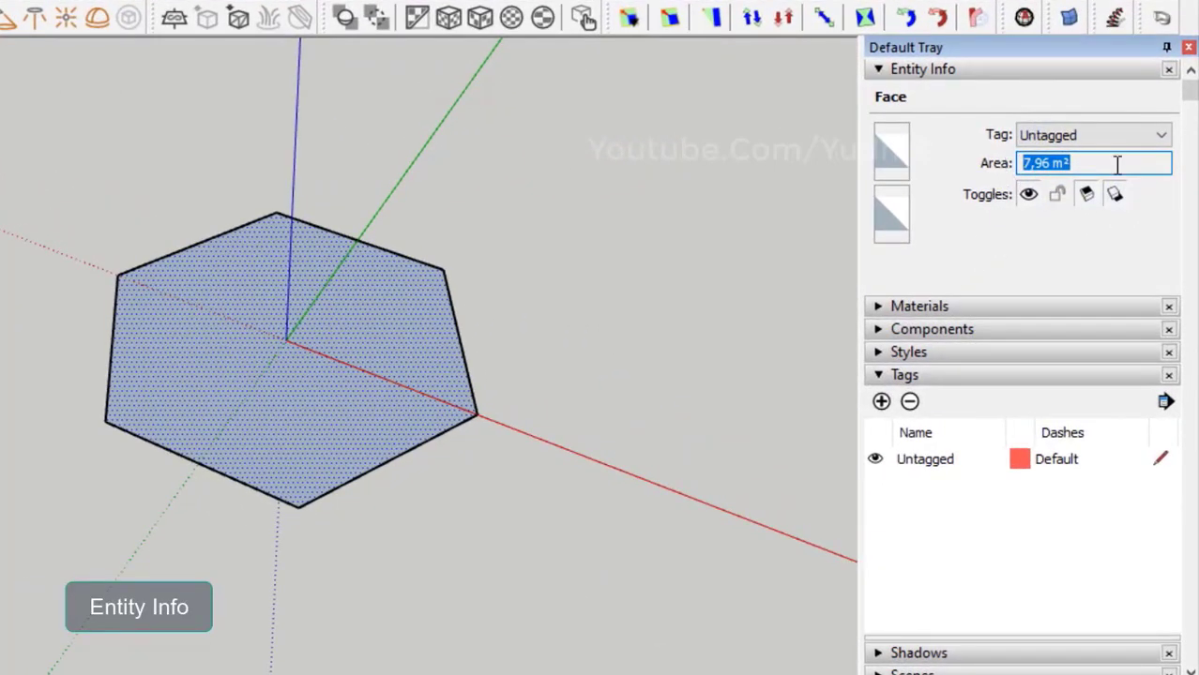
{"action": "left_click", "coordinate": [1116, 164]}
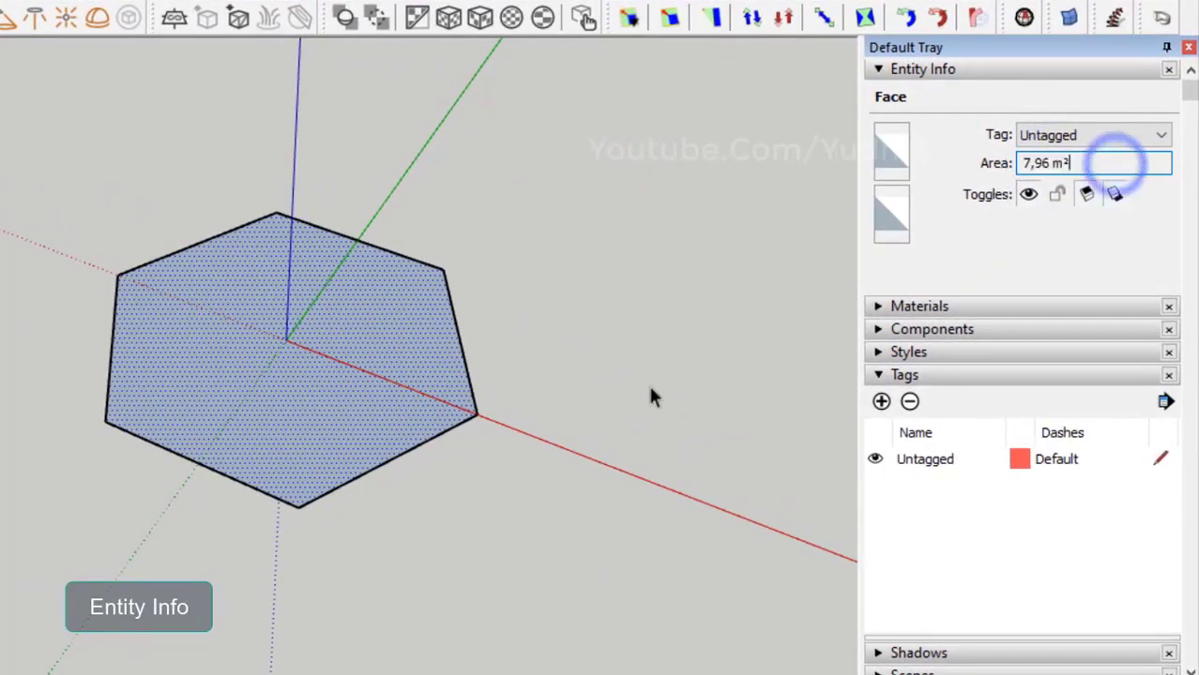
{"action": "left_click", "coordinate": [434, 438]}
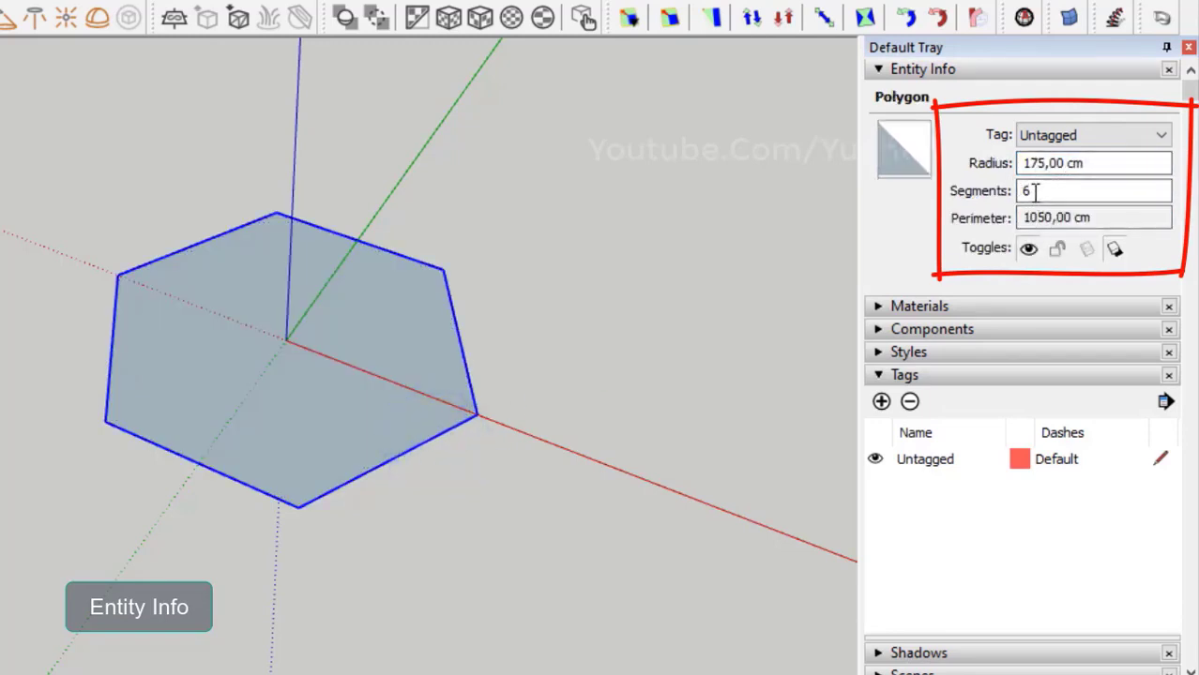
{"action": "left_click", "coordinate": [1095, 216]}
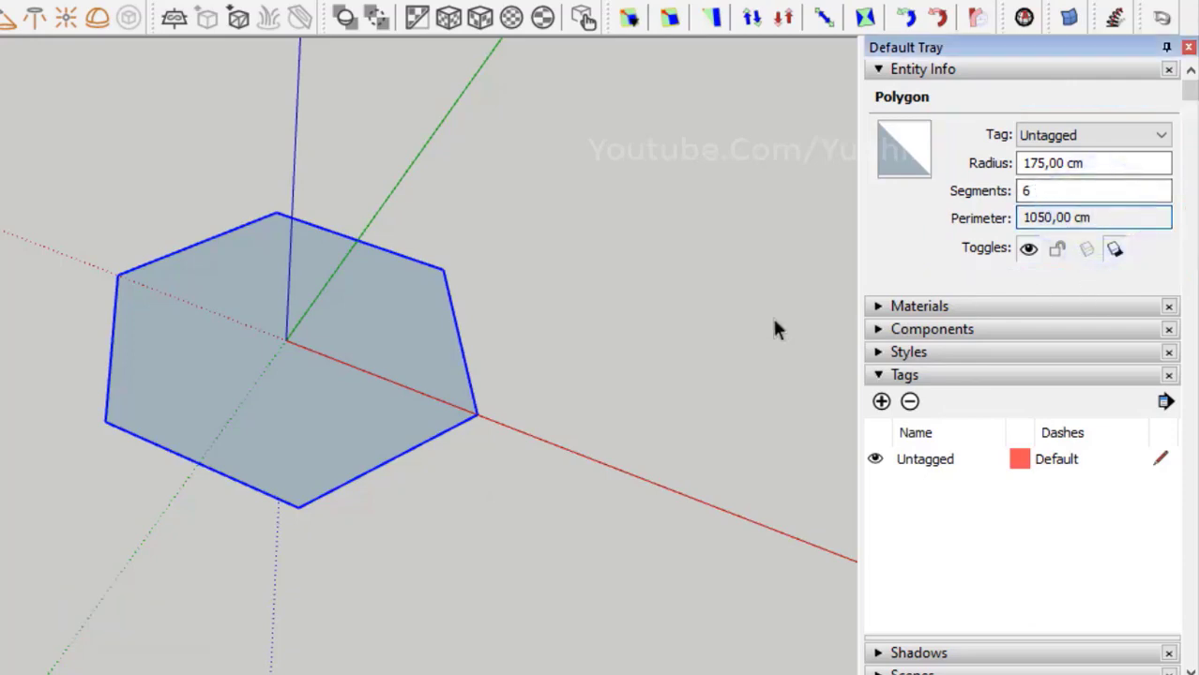
{"action": "left_click", "coordinate": [533, 347]}
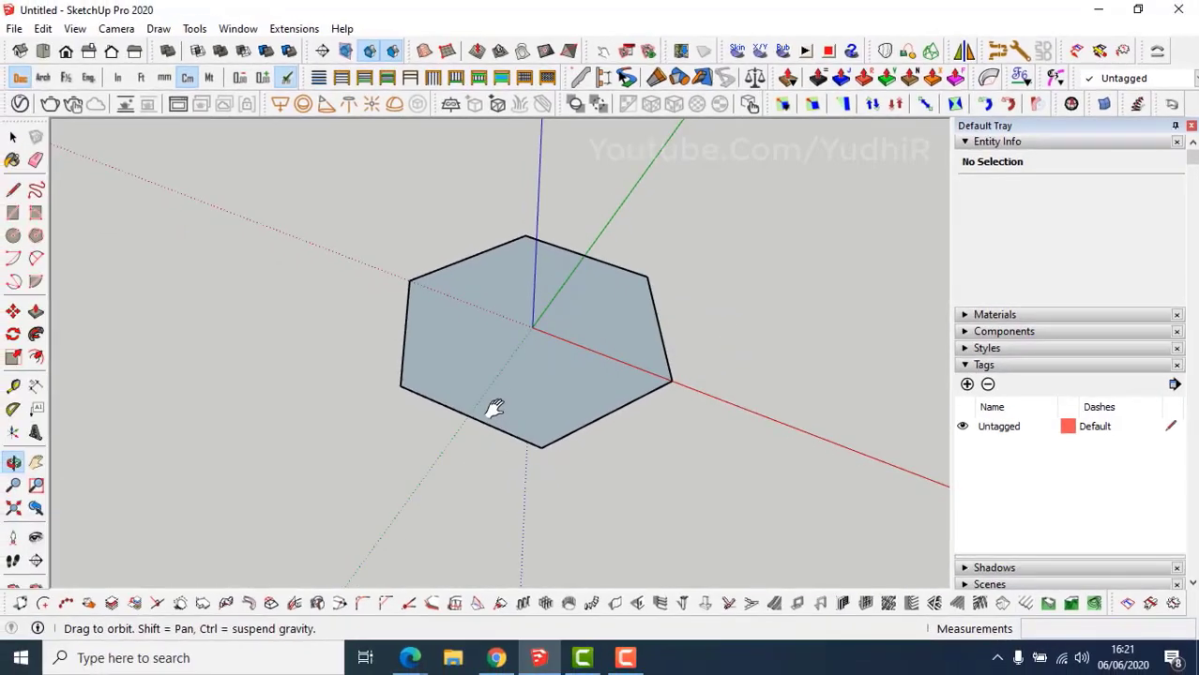
{"action": "scroll", "coordinate": [533, 324], "scroll_direction": "up", "scroll_amount": 3}
Reverse the hexagon face so its front side faces up.
{"action": "left_click", "coordinate": [527, 417]}
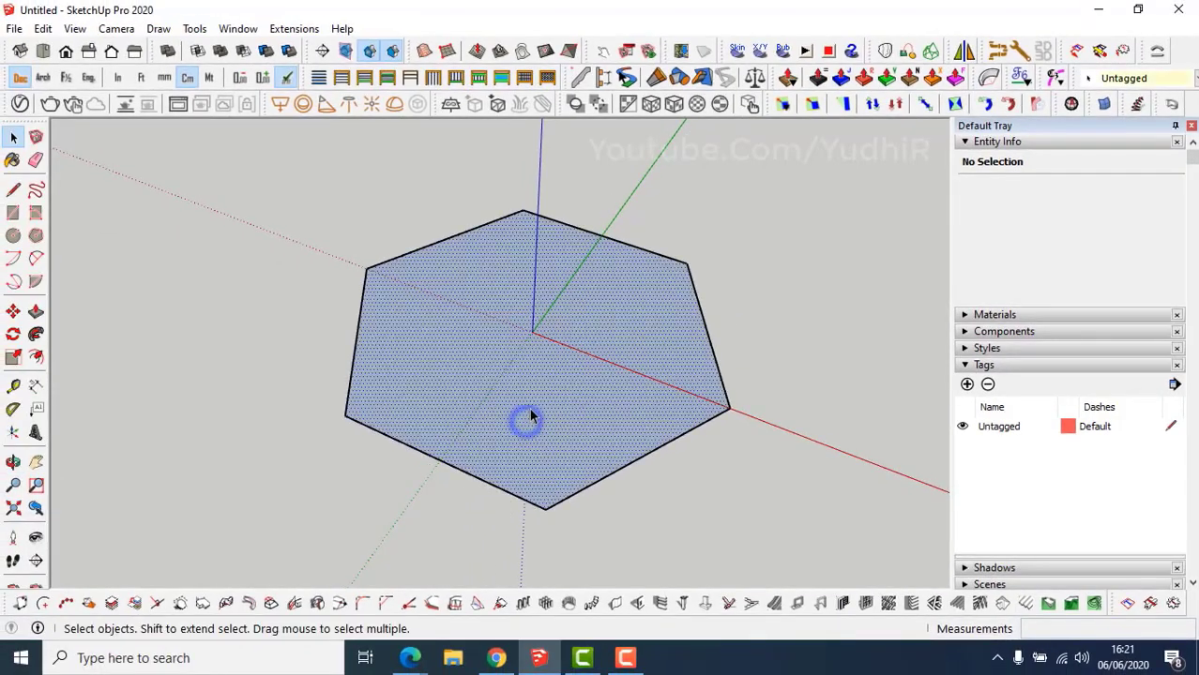
{"action": "right_click", "coordinate": [531, 405]}
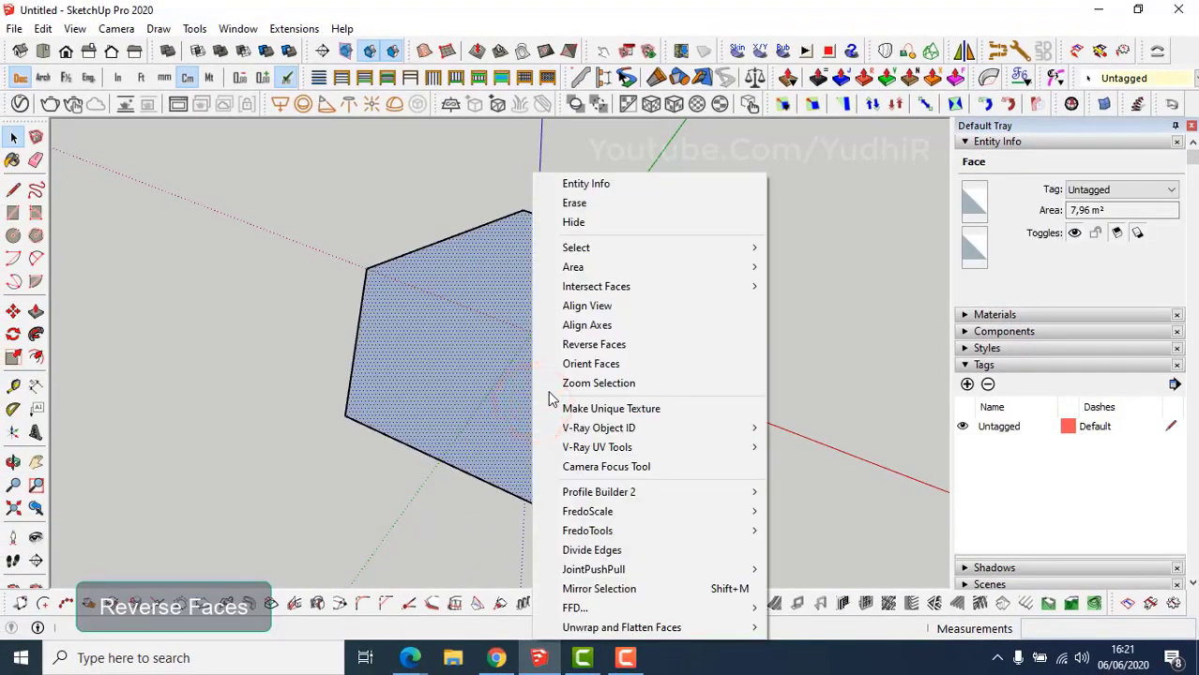
{"action": "left_click", "coordinate": [582, 347]}
{"action": "scroll", "coordinate": [574, 375], "scroll_direction": "down", "scroll_amount": 3}
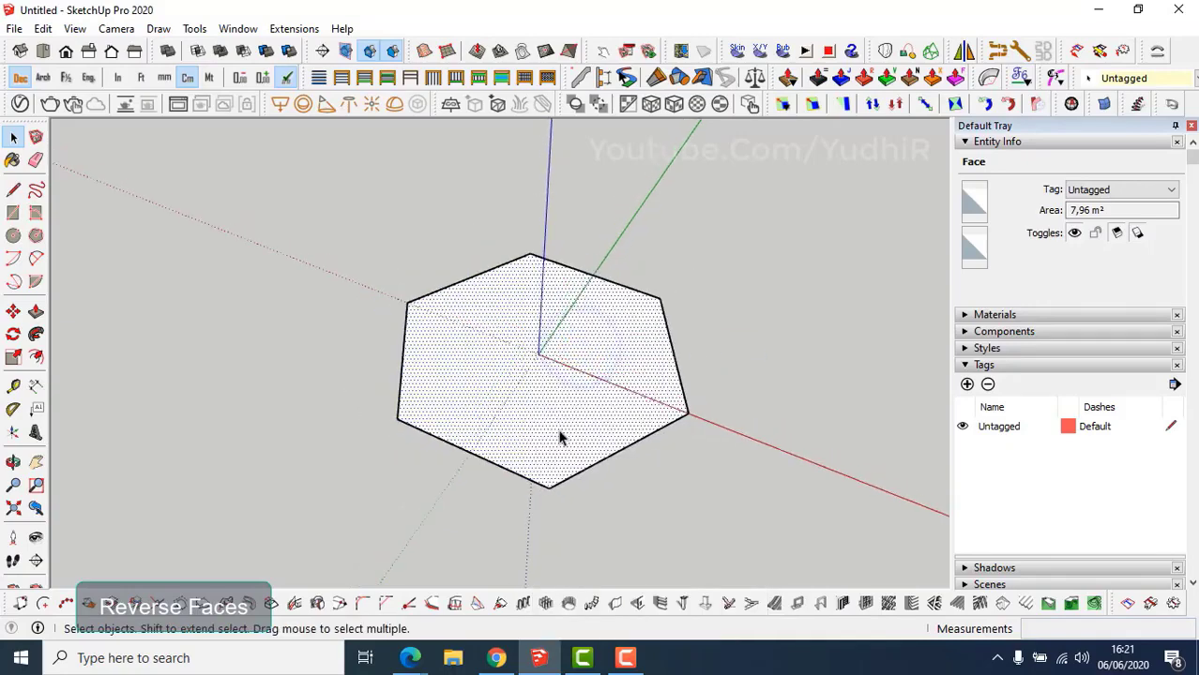
{"action": "middle_click_drag", "start_coordinate": [554, 421], "coordinate": [560, 387], "text": "shift"}
{"action": "key", "text": "space"}
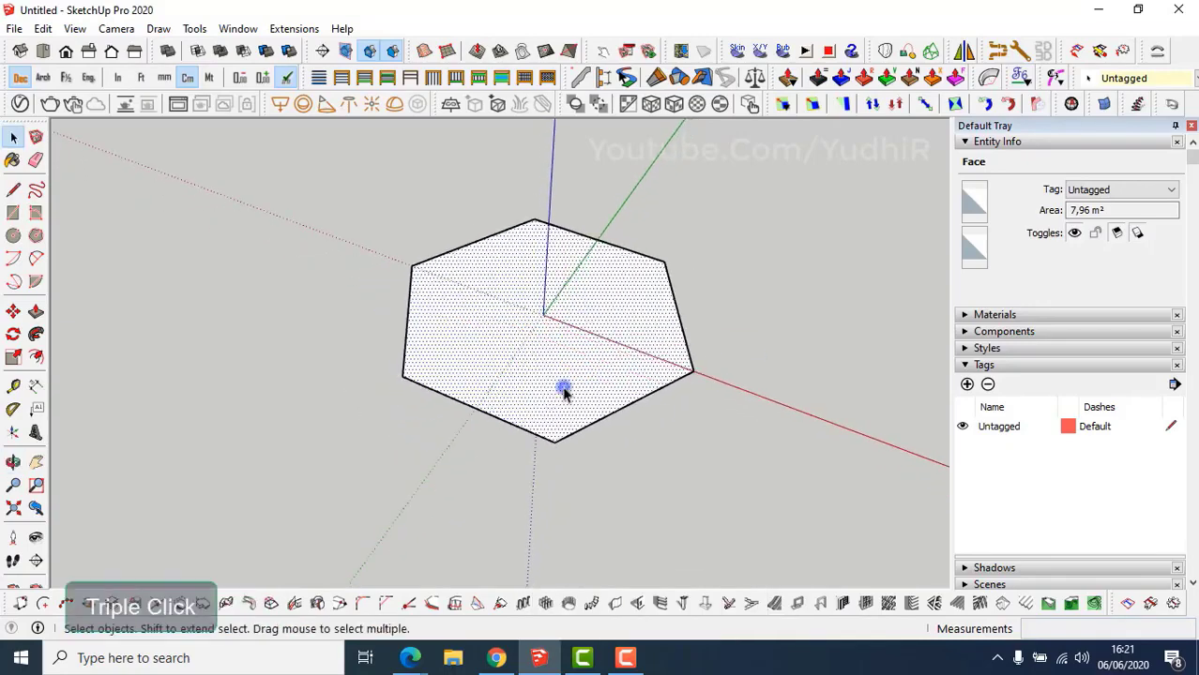
Make the hexagon face and its edges into a group.
{"action": "triple_click", "coordinate": [564, 390]}
{"action": "right_click", "coordinate": [563, 389]}
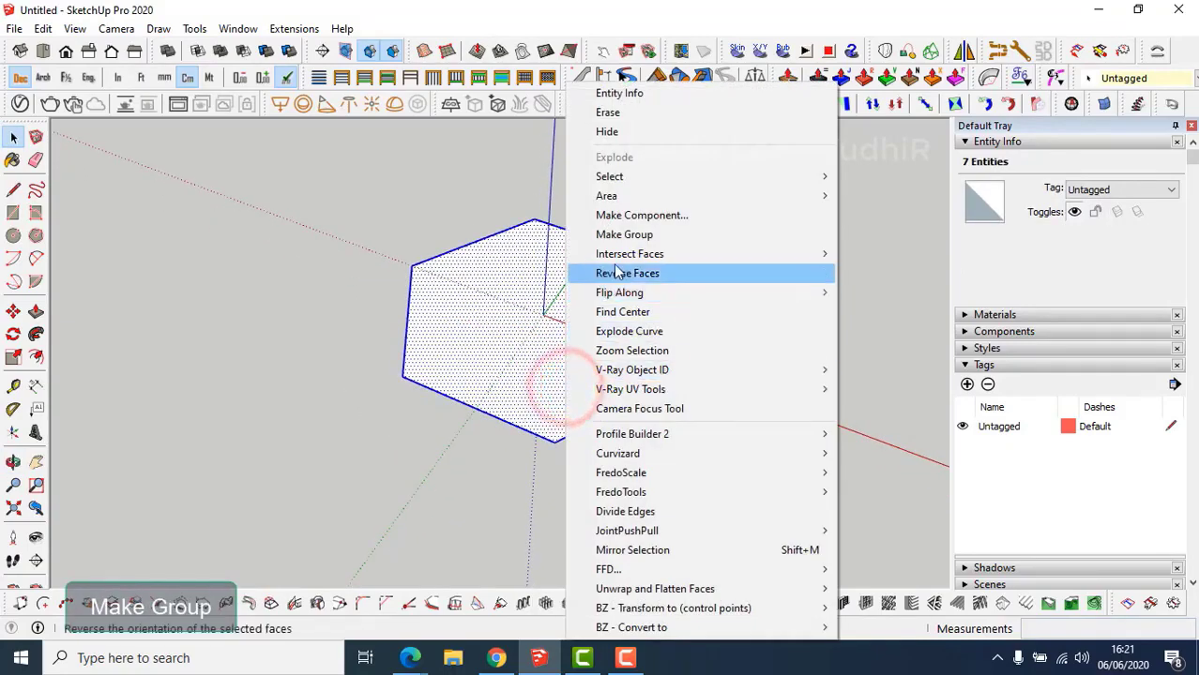
{"action": "left_click", "coordinate": [619, 236]}
Copy the hexagon group out along the green axis with Move and Ctrl.
{"action": "middle_click_drag", "start_coordinate": [549, 361], "coordinate": [438, 410]}
{"action": "key", "text": "m"}
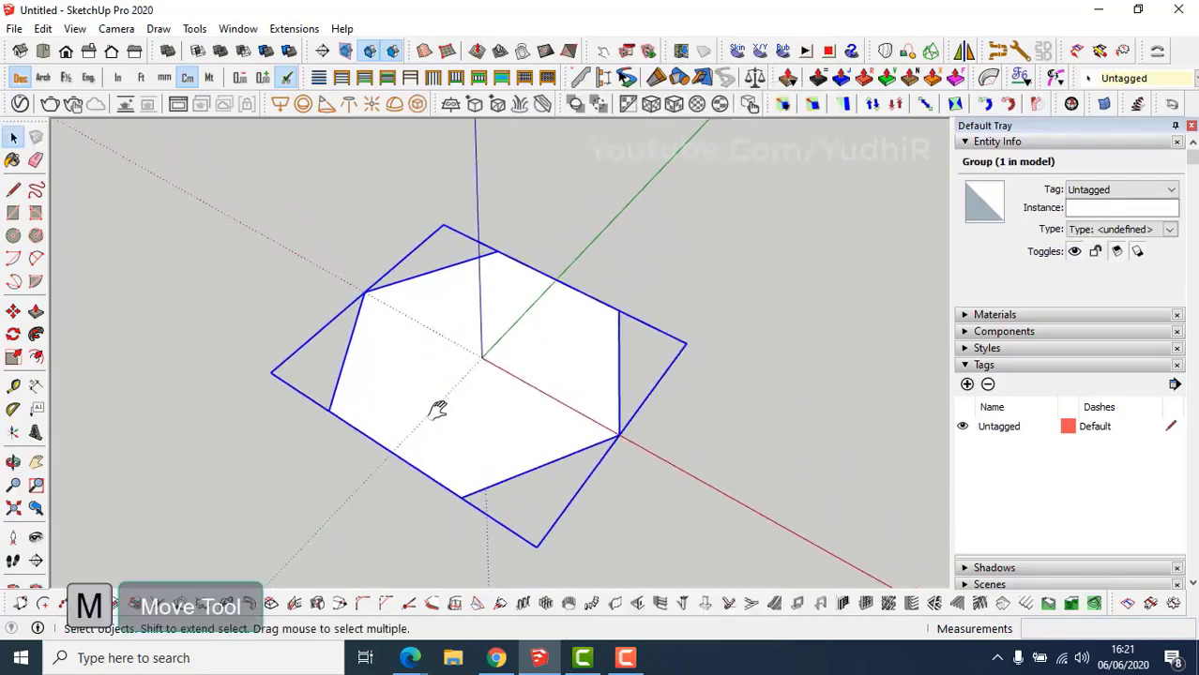
{"action": "left_click", "coordinate": [481, 357]}
{"action": "key", "text": "ctrl"}
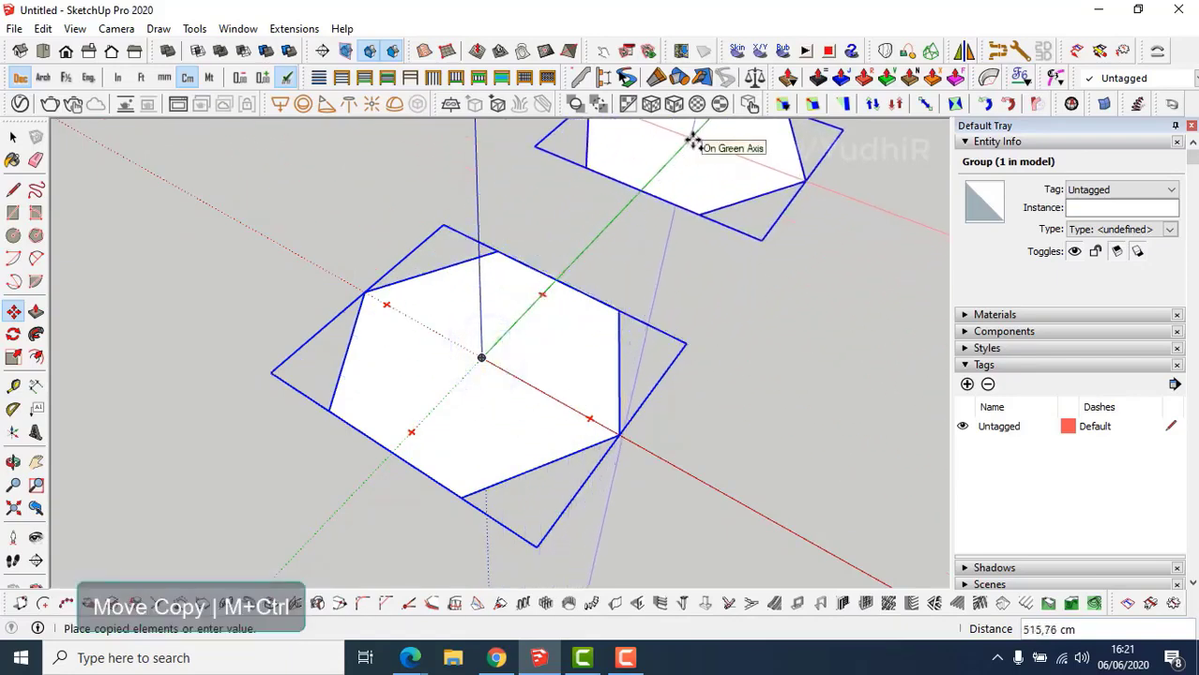
{"action": "left_click", "coordinate": [692, 141]}
Open the original hexagon group for editing.
{"action": "middle_click_drag", "start_coordinate": [496, 382], "coordinate": [494, 419]}
{"action": "key", "text": "space"}
{"action": "scroll", "coordinate": [445, 473], "scroll_direction": "up", "scroll_amount": 1}
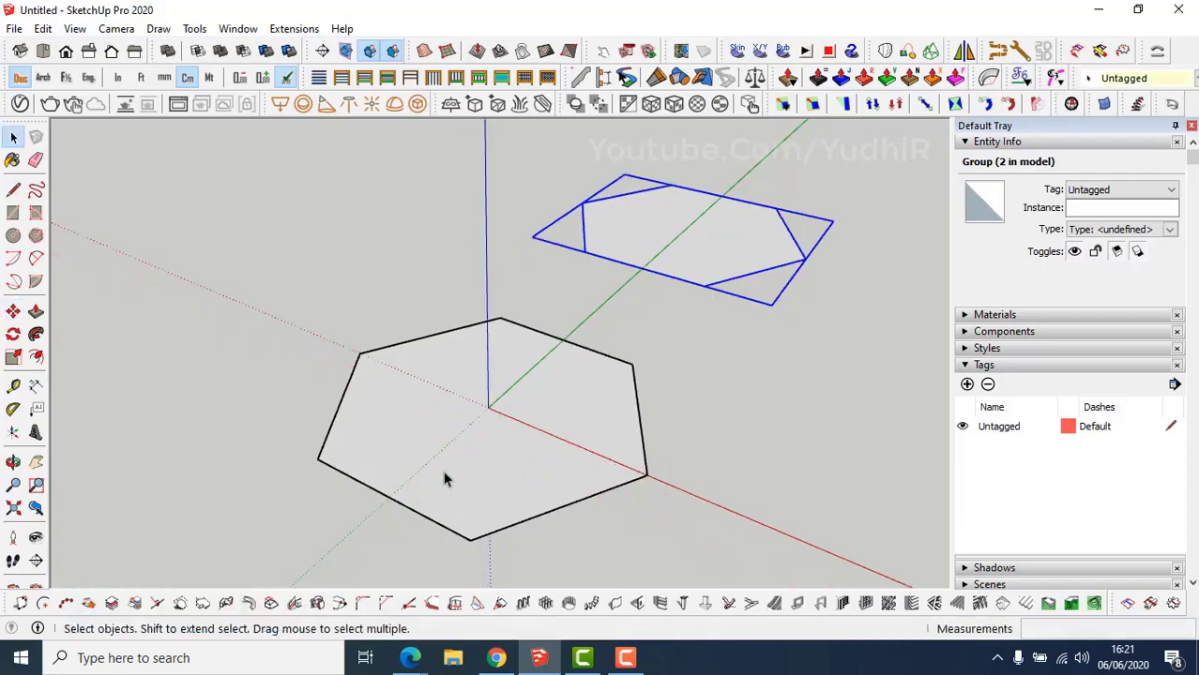
{"action": "middle_click_drag", "start_coordinate": [444, 473], "coordinate": [486, 414]}
{"action": "double_click", "coordinate": [484, 437]}
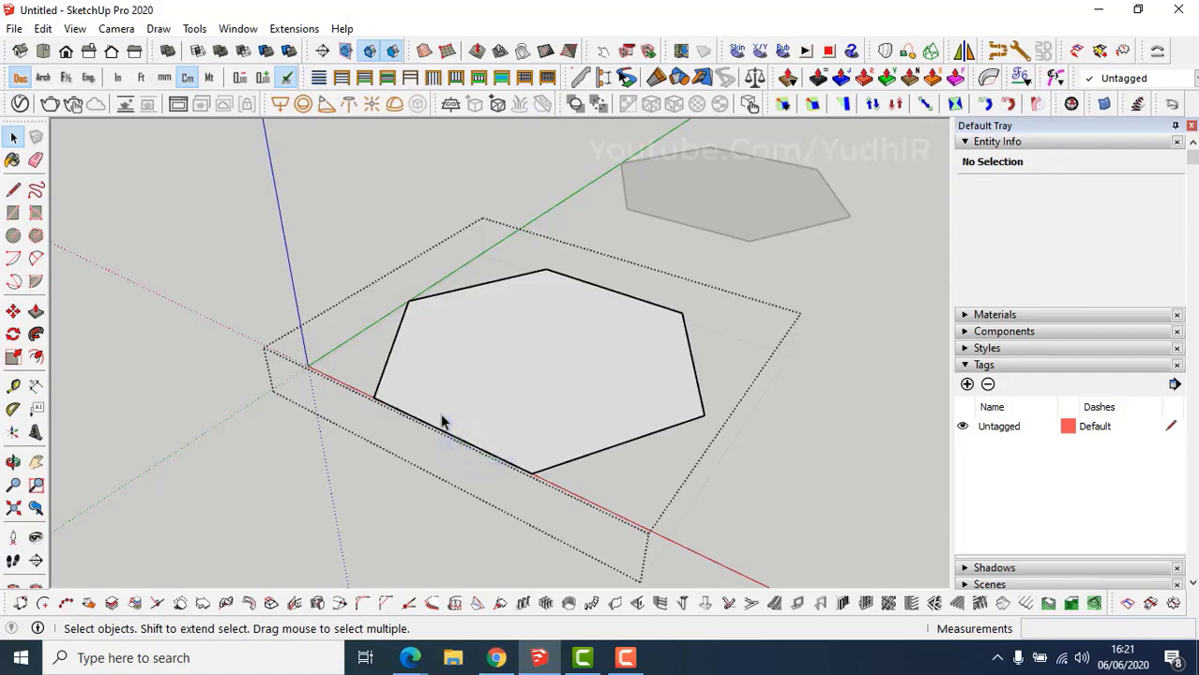
Offset the hexagon outward by 80 cm, then offset the new outline another 80 cm.
{"action": "key", "text": "f"}
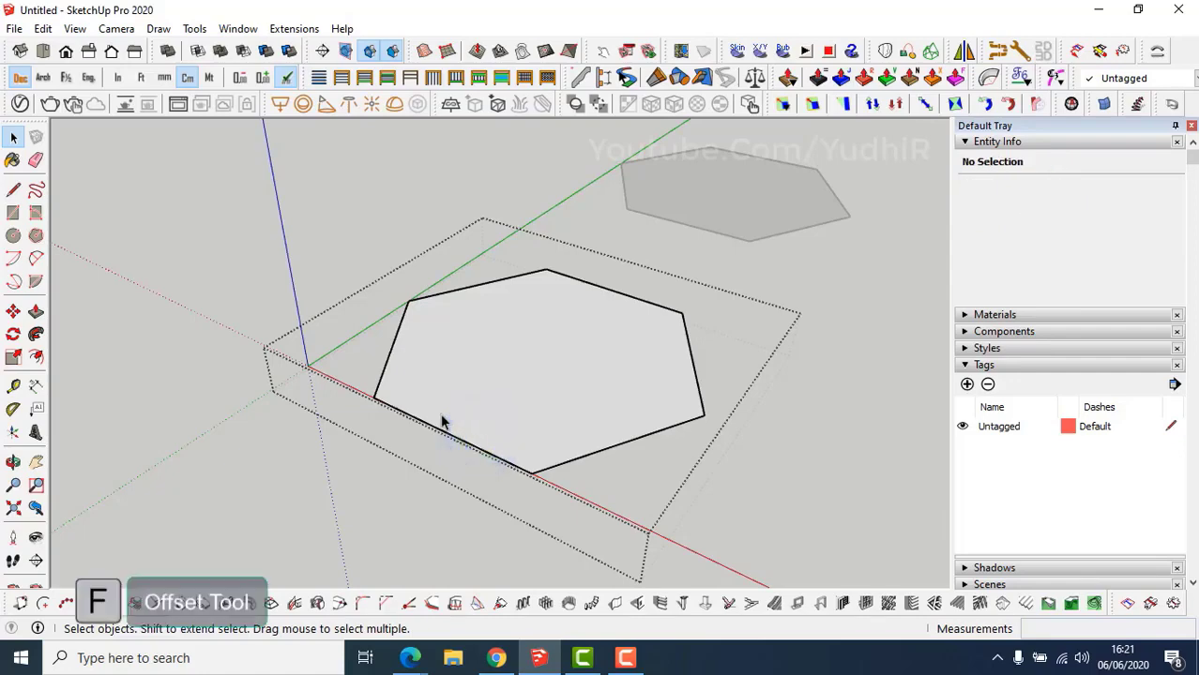
{"action": "left_click", "coordinate": [431, 423]}
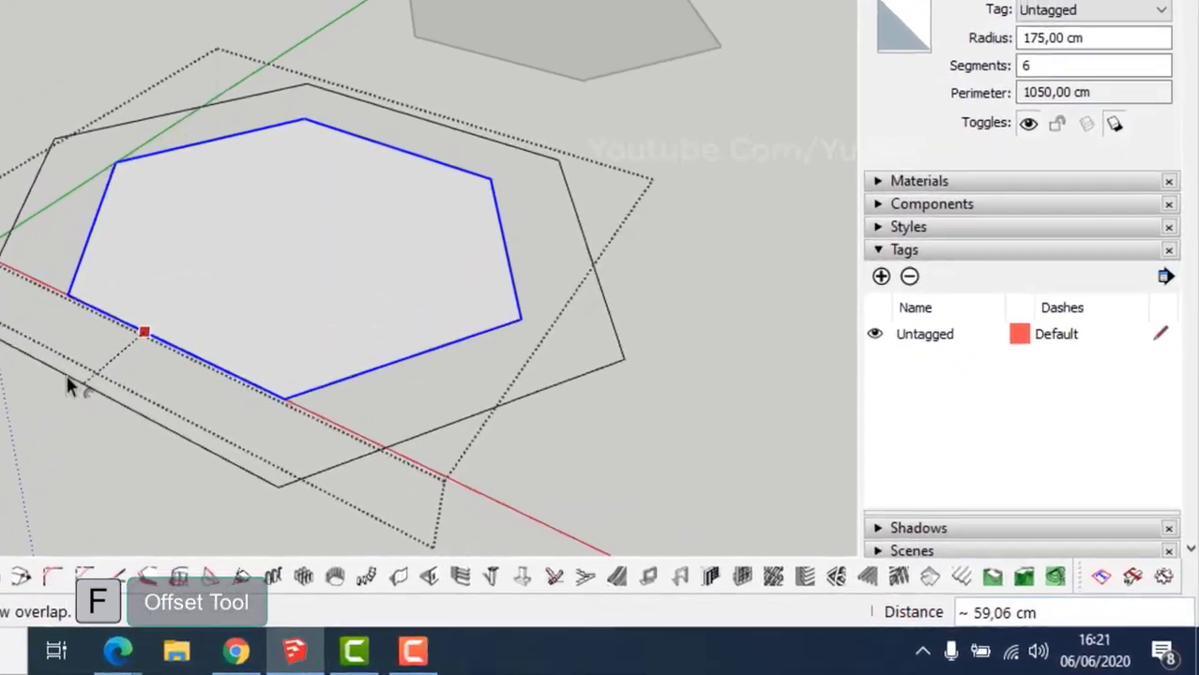
{"action": "type", "text": "80"}
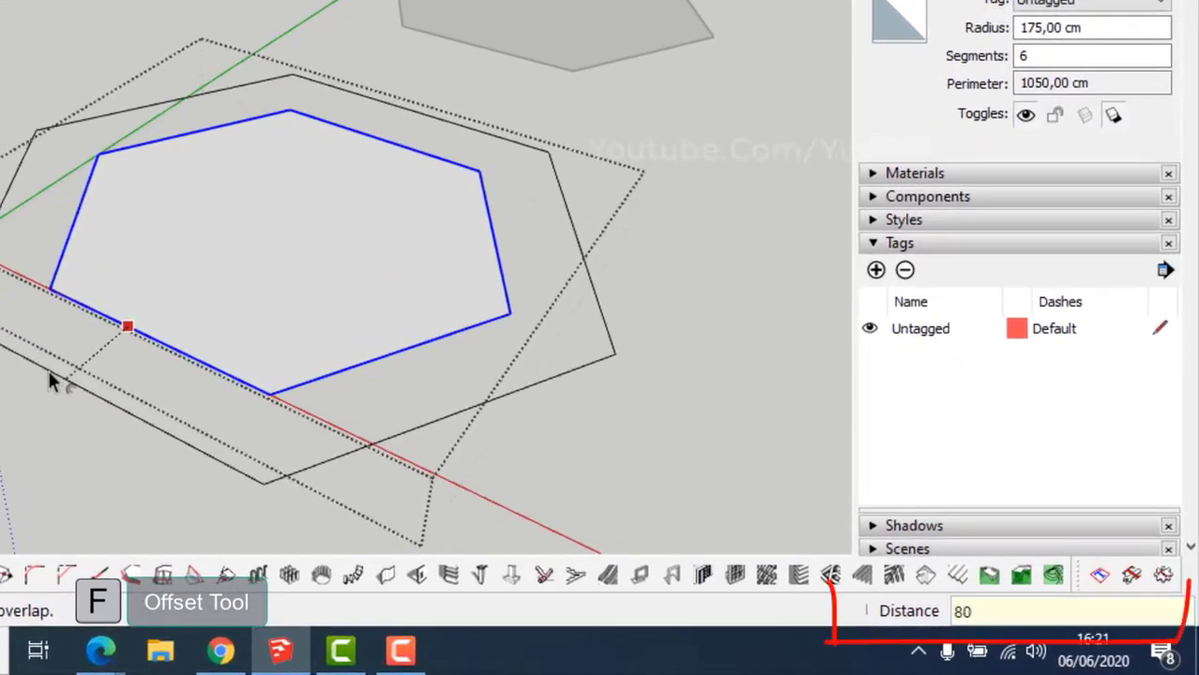
{"action": "key", "text": "Return"}
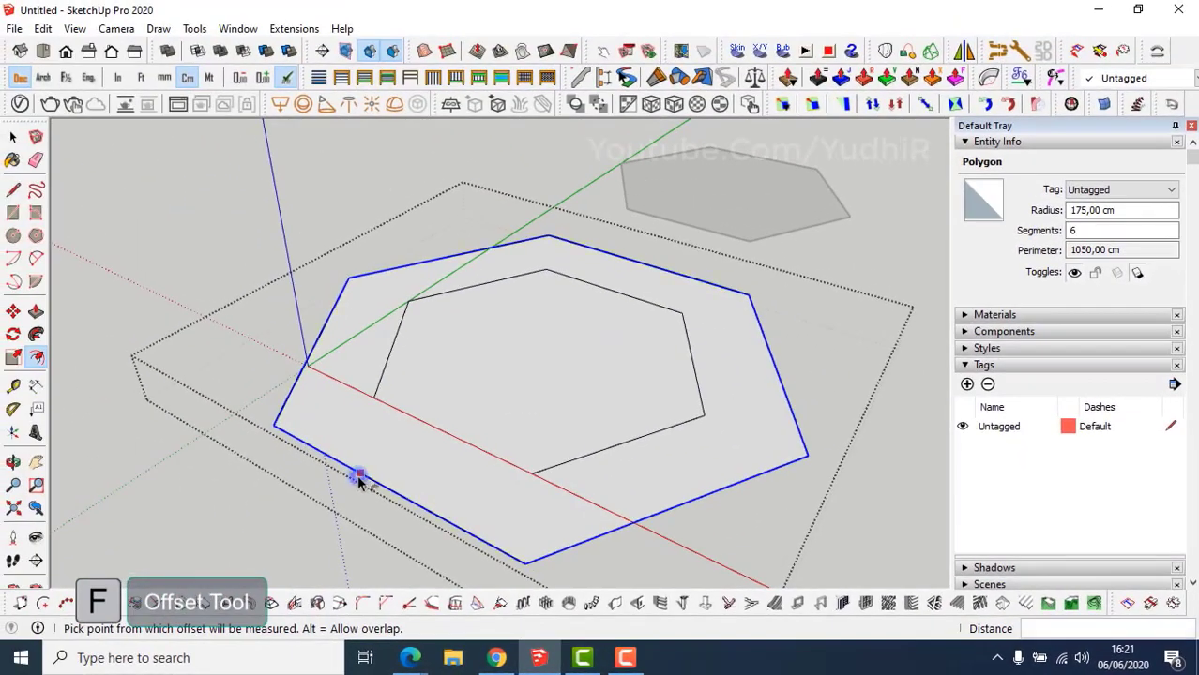
{"action": "left_click", "coordinate": [31, 394]}
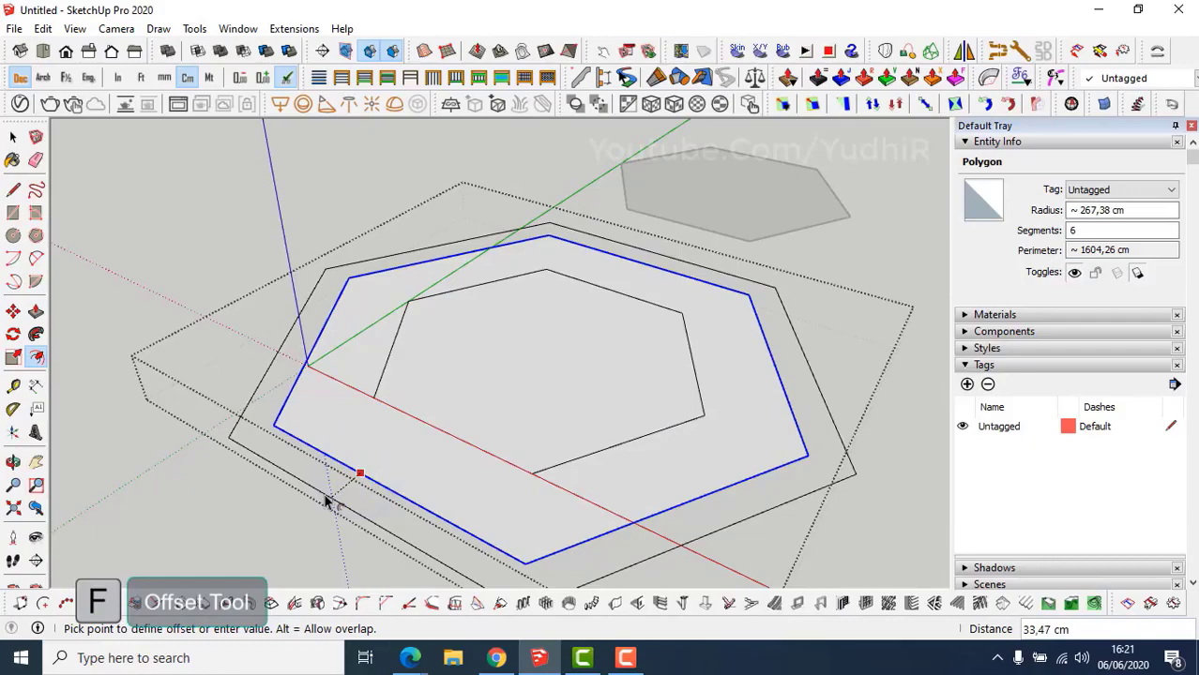
{"action": "key", "text": "Return"}
Add a final 20 cm outward offset around the outermost hexagon.
{"action": "middle_click_drag", "start_coordinate": [324, 501], "coordinate": [380, 428]}
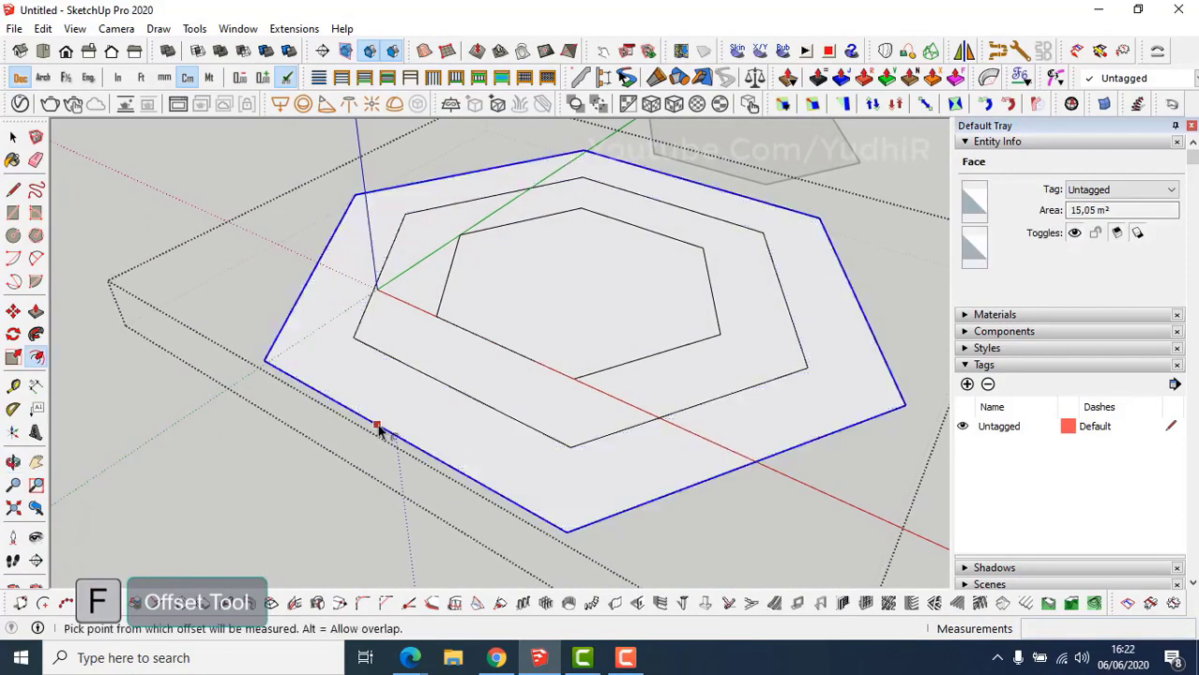
{"action": "left_click", "coordinate": [376, 427]}
{"action": "type", "text": "2"}
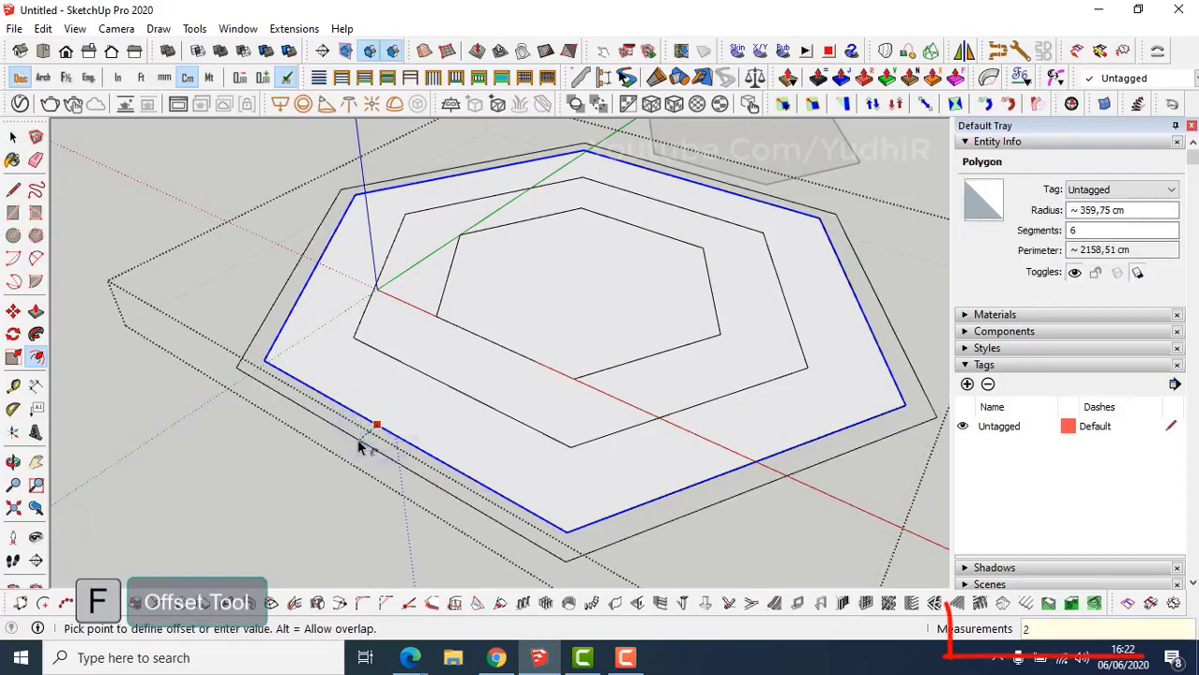
{"action": "type", "text": "0"}
{"action": "key", "text": "Return"}
{"action": "middle_click_drag", "start_coordinate": [359, 445], "coordinate": [346, 436]}
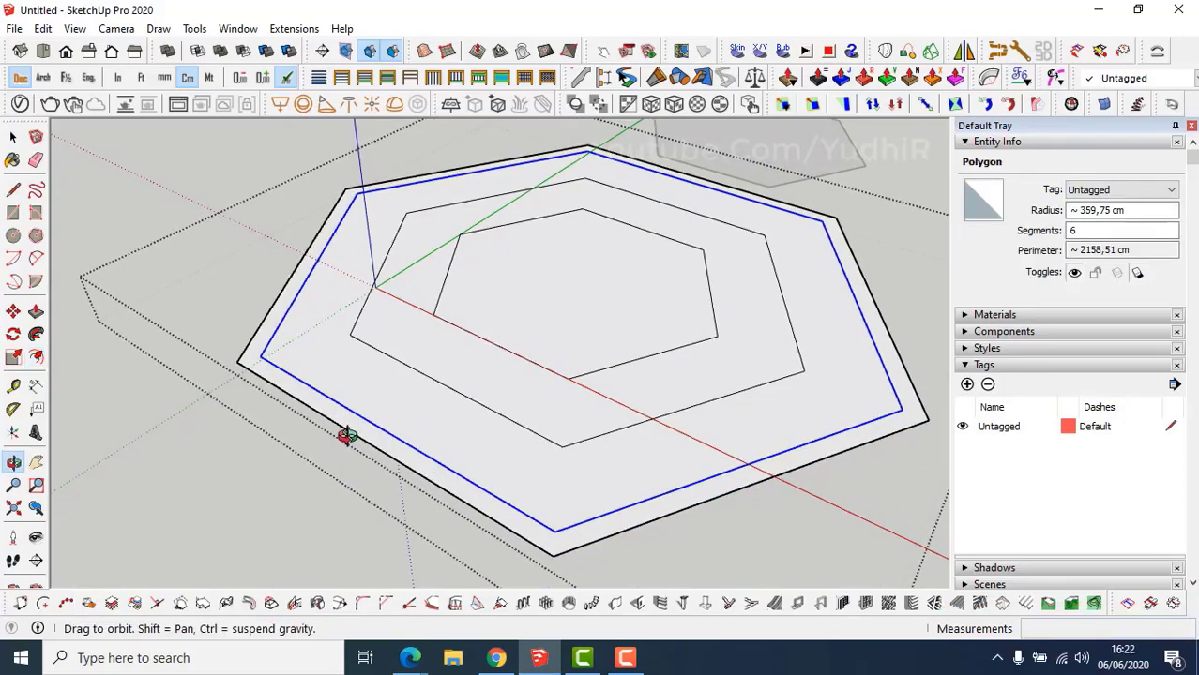
{"action": "key", "text": "space"}
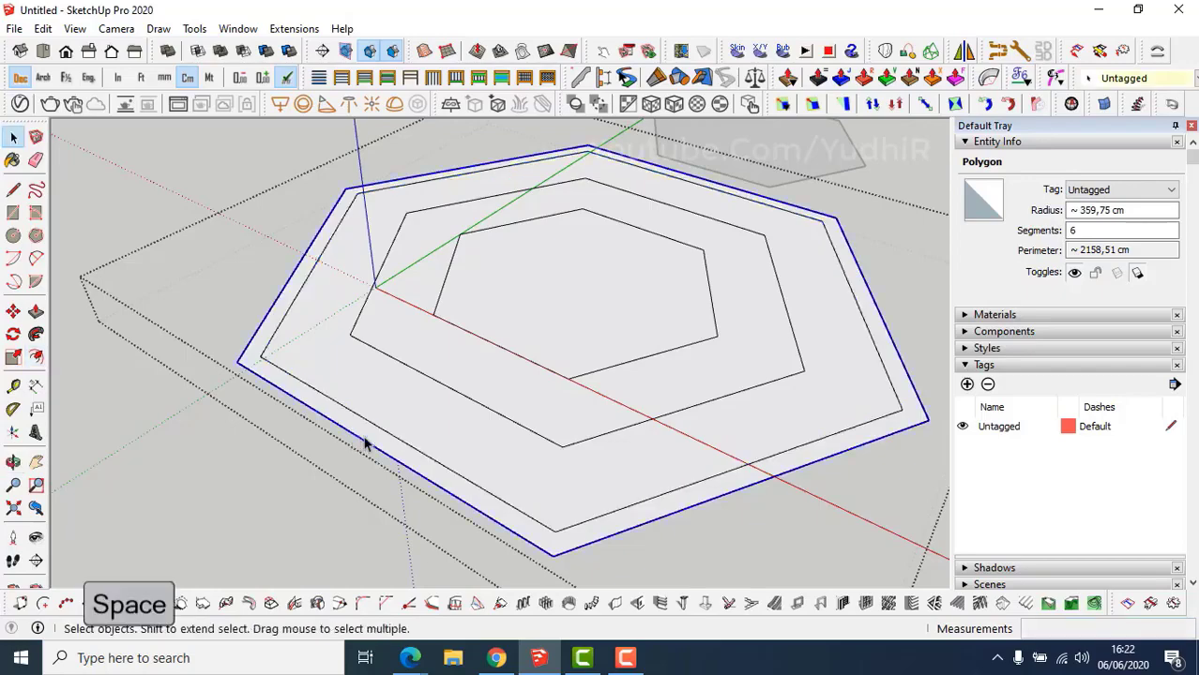
{"action": "left_click", "coordinate": [366, 442]}
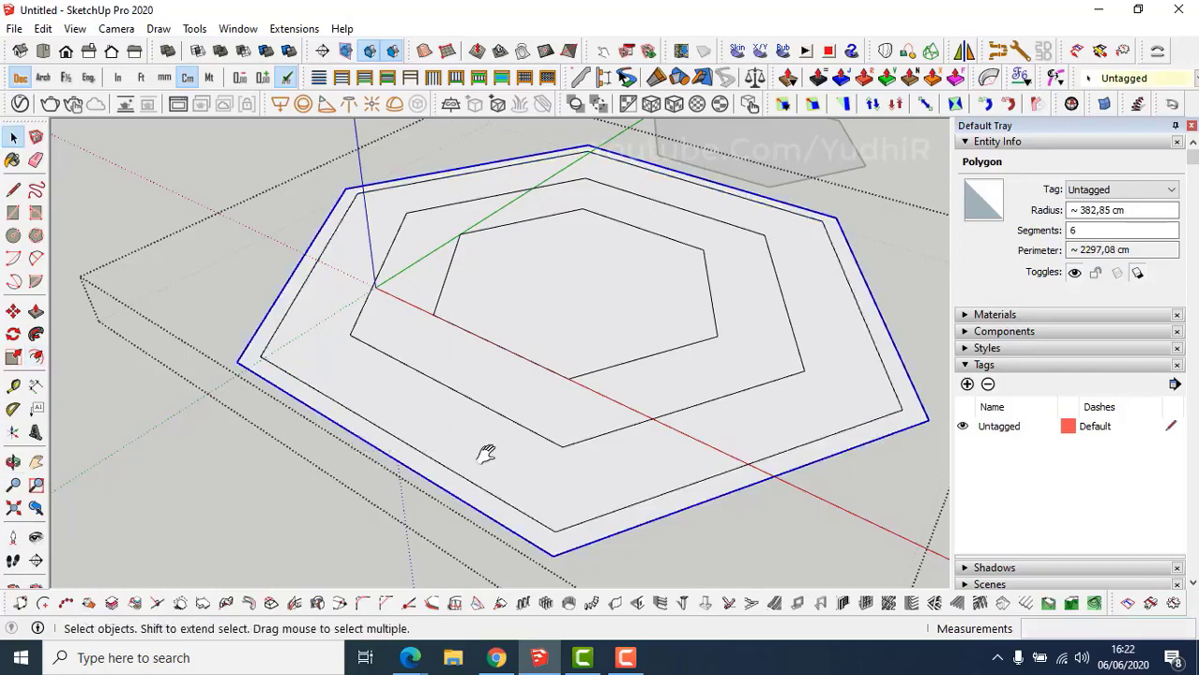
{"action": "middle_click_drag", "start_coordinate": [484, 454], "coordinate": [413, 436], "text": "shift"}
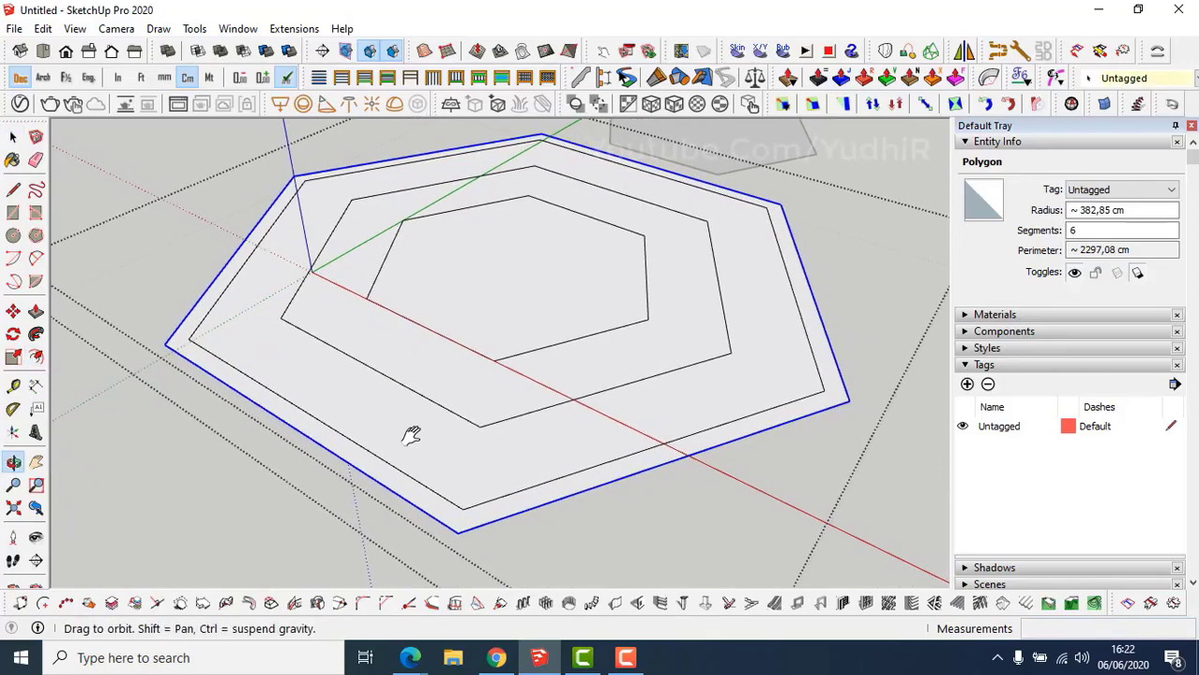
{"action": "key", "text": "space"}
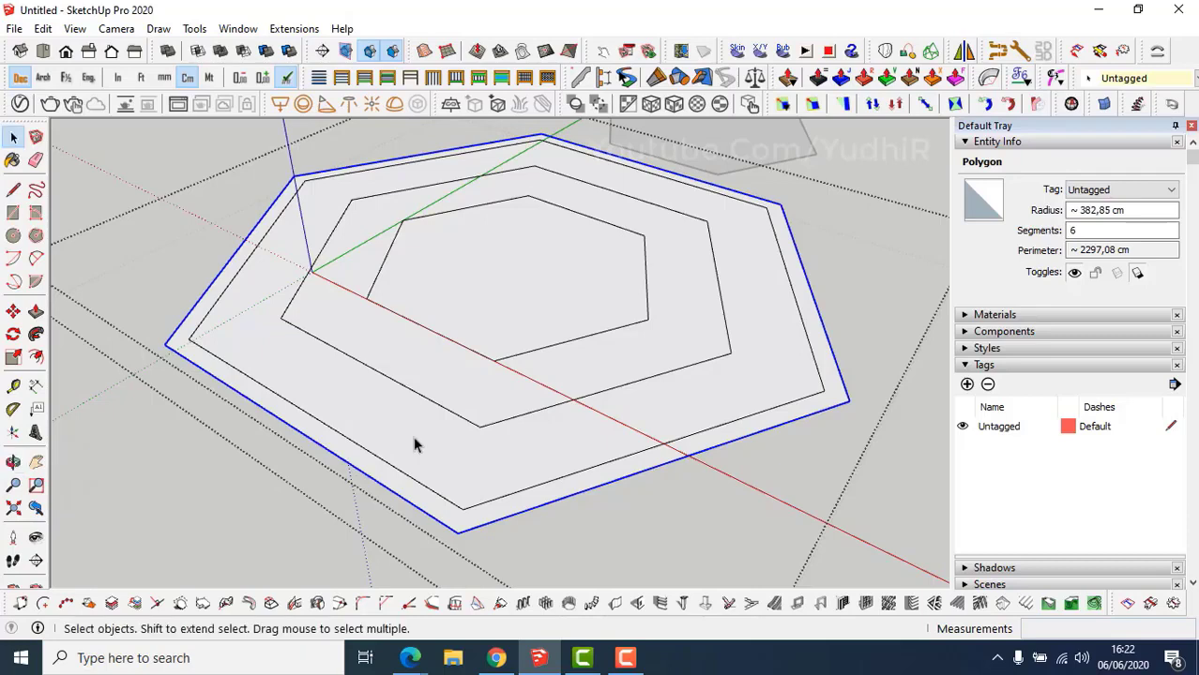
Draw two connecting lines from the inner hexagon to the outer ring's edge.
{"action": "key", "text": "l"}
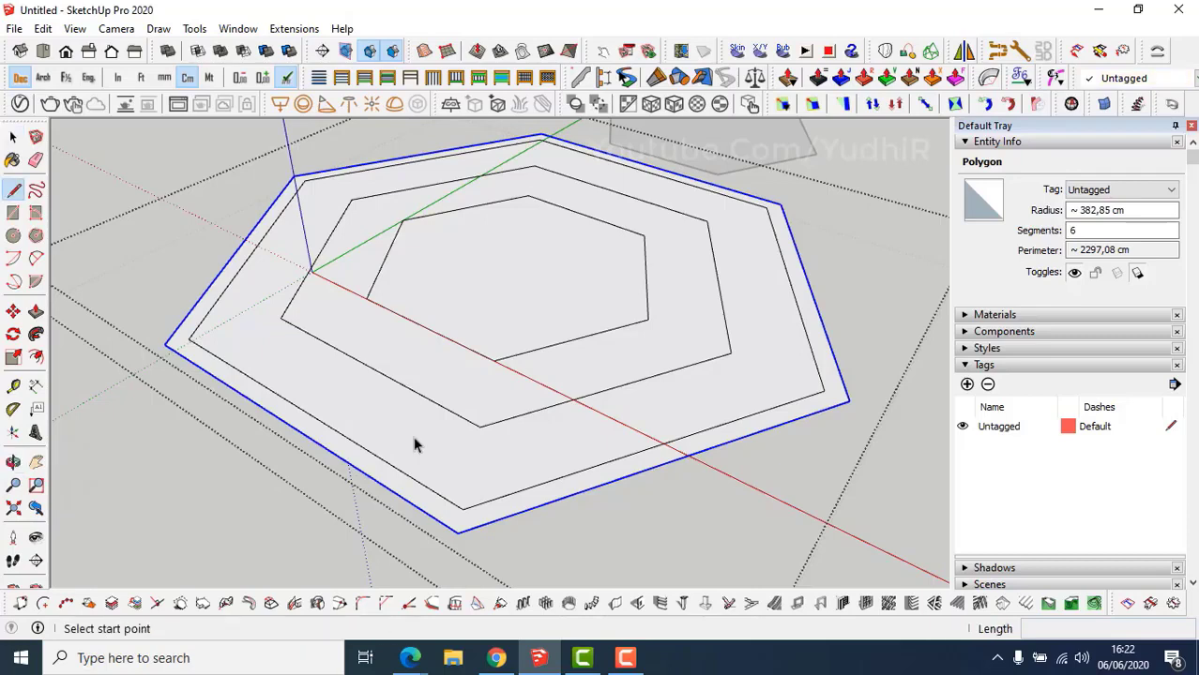
{"action": "left_click", "coordinate": [480, 425]}
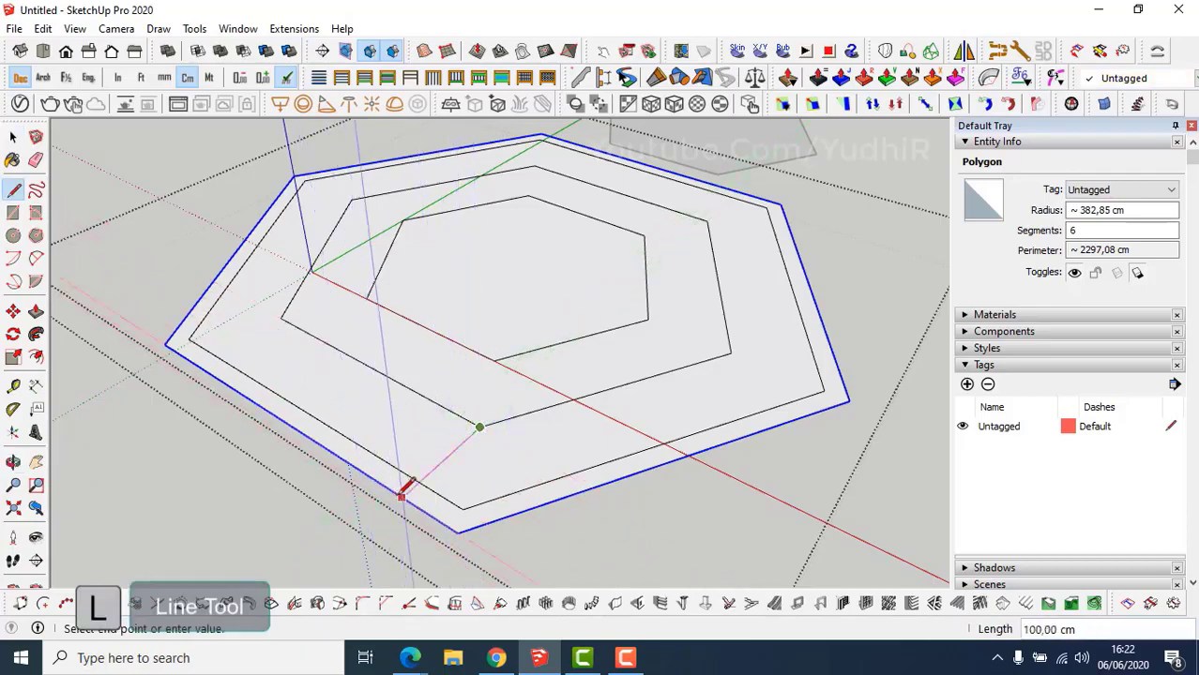
{"action": "left_click", "coordinate": [403, 497]}
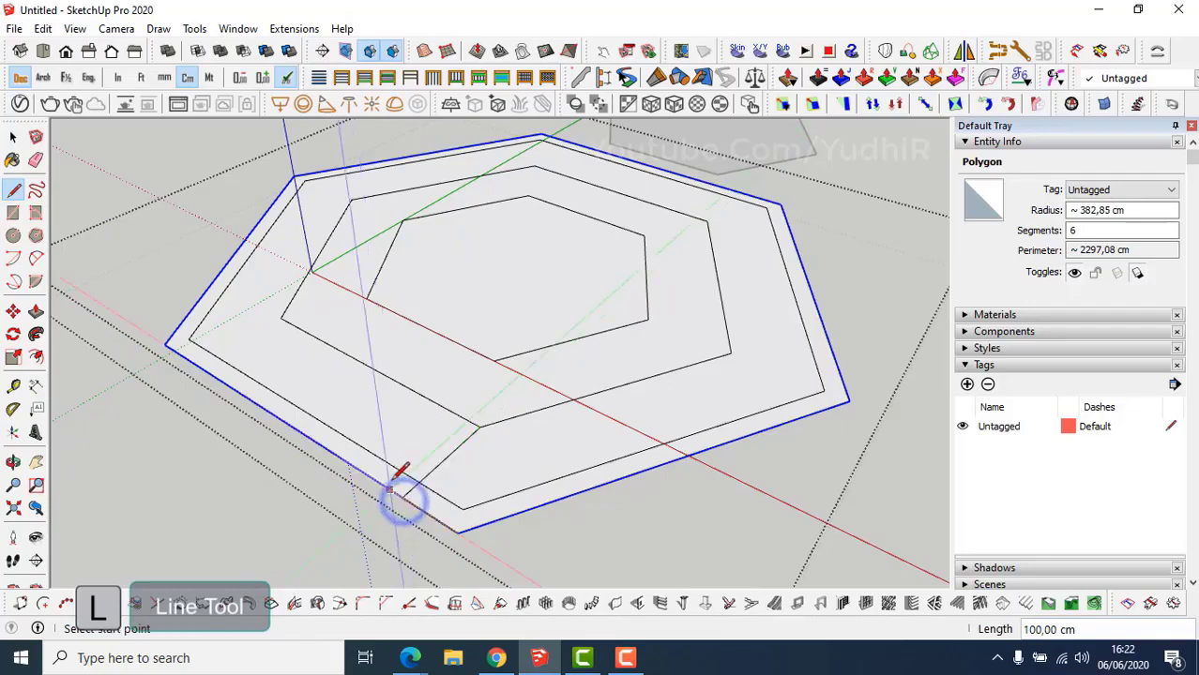
{"action": "left_click", "coordinate": [282, 318]}
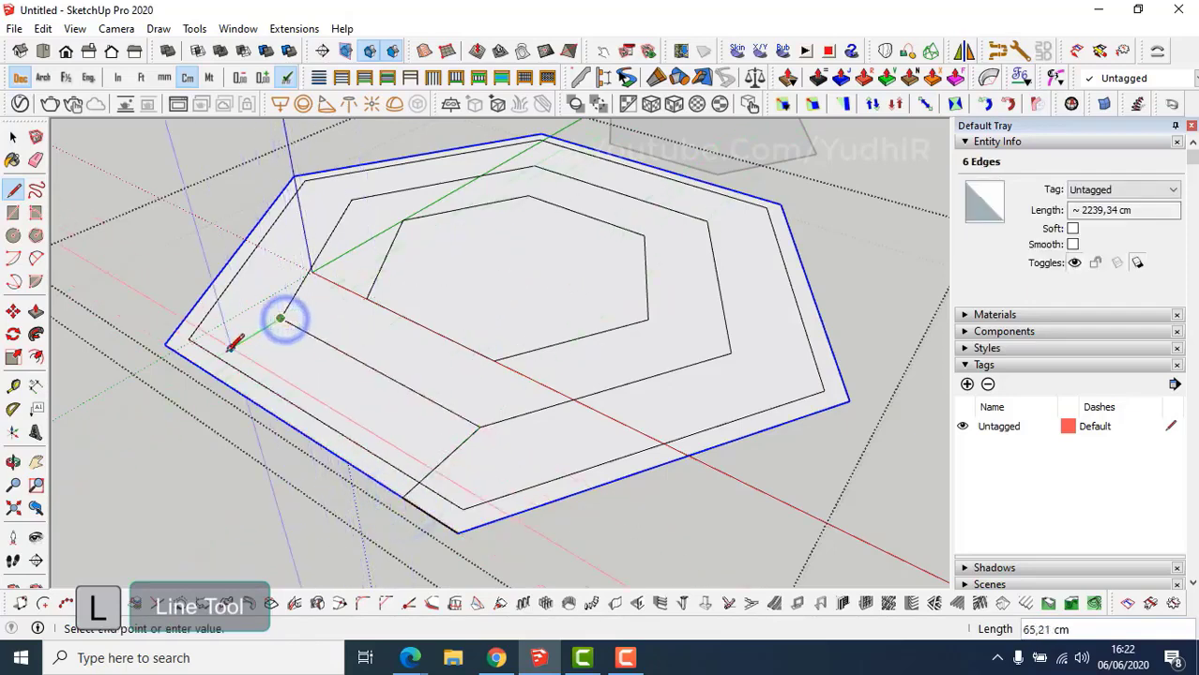
{"action": "left_click", "coordinate": [201, 366]}
{"action": "middle_click_drag", "start_coordinate": [201, 366], "coordinate": [268, 399]}
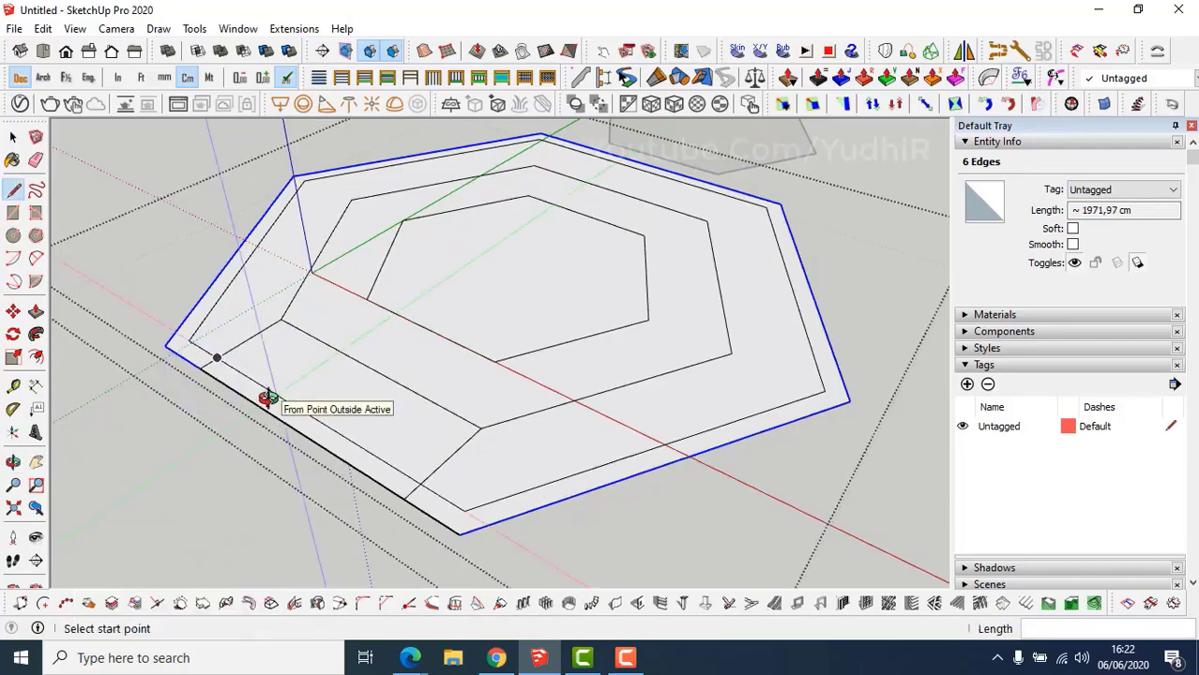
Erase the stray diagonal edges across the floor near the deck corner.
{"action": "key", "text": "e"}
{"action": "left_click", "coordinate": [281, 395]}
{"action": "left_click", "coordinate": [343, 353]}
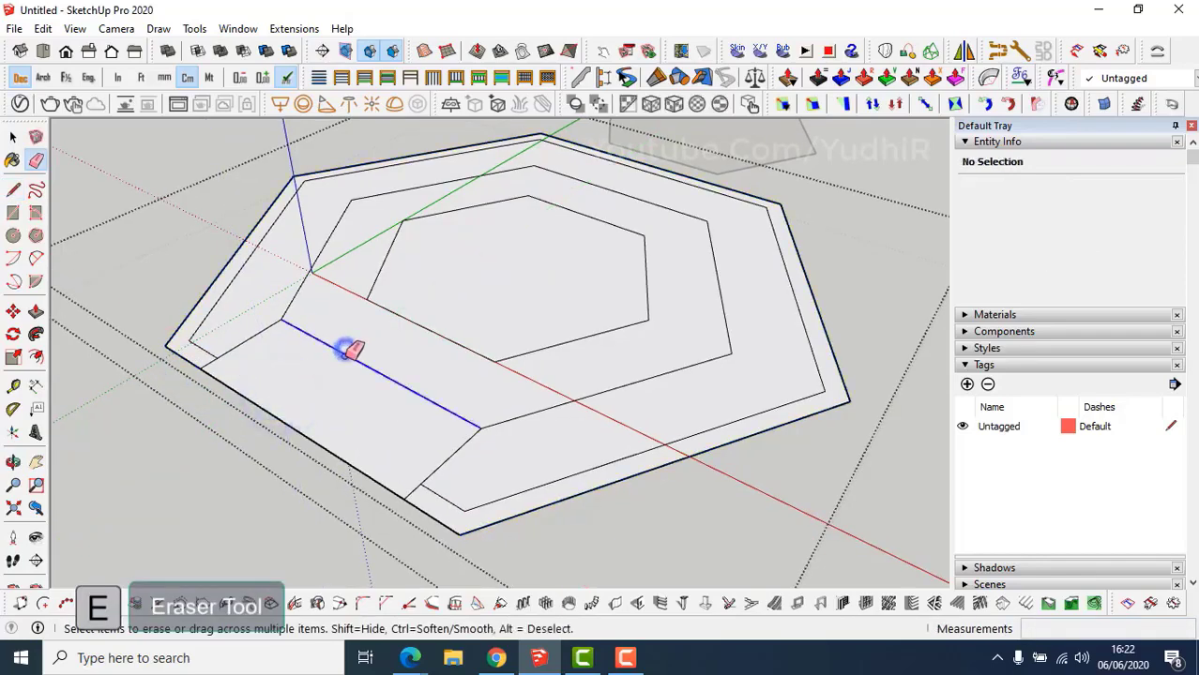
{"action": "middle_click_drag", "start_coordinate": [335, 402], "coordinate": [333, 400]}
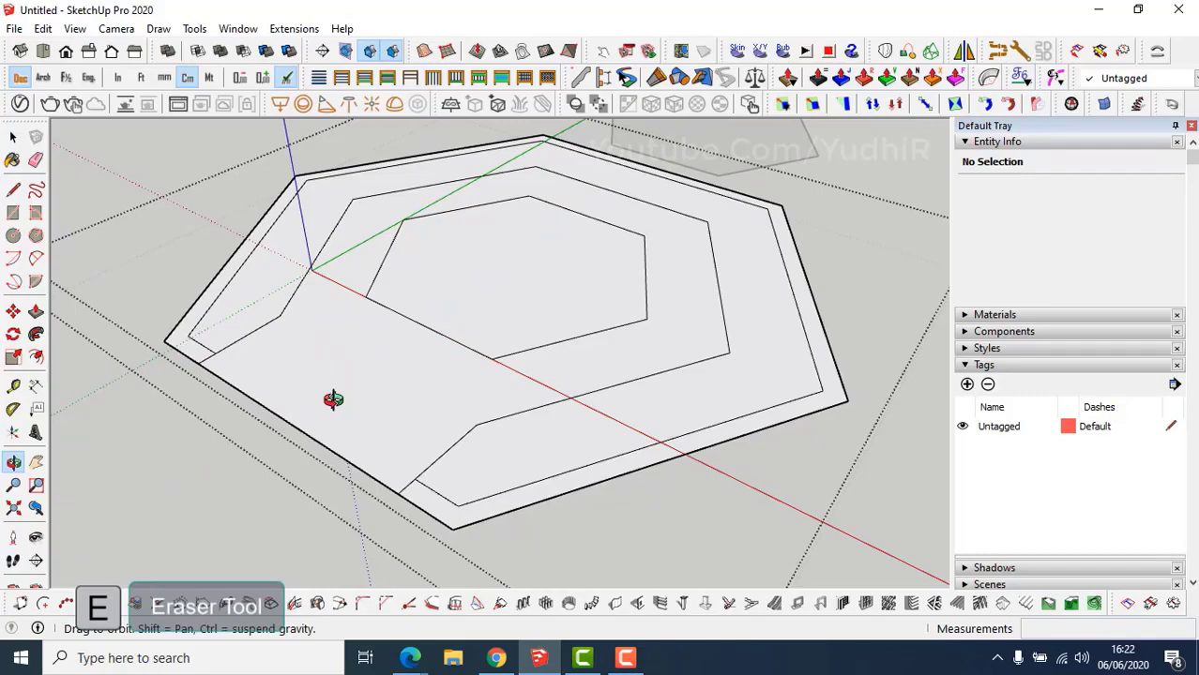
Push/pull the inner hexagon up 30 cm and raise the surrounding ring to match.
{"action": "key", "text": "p"}
{"action": "left_click", "coordinate": [436, 317]}
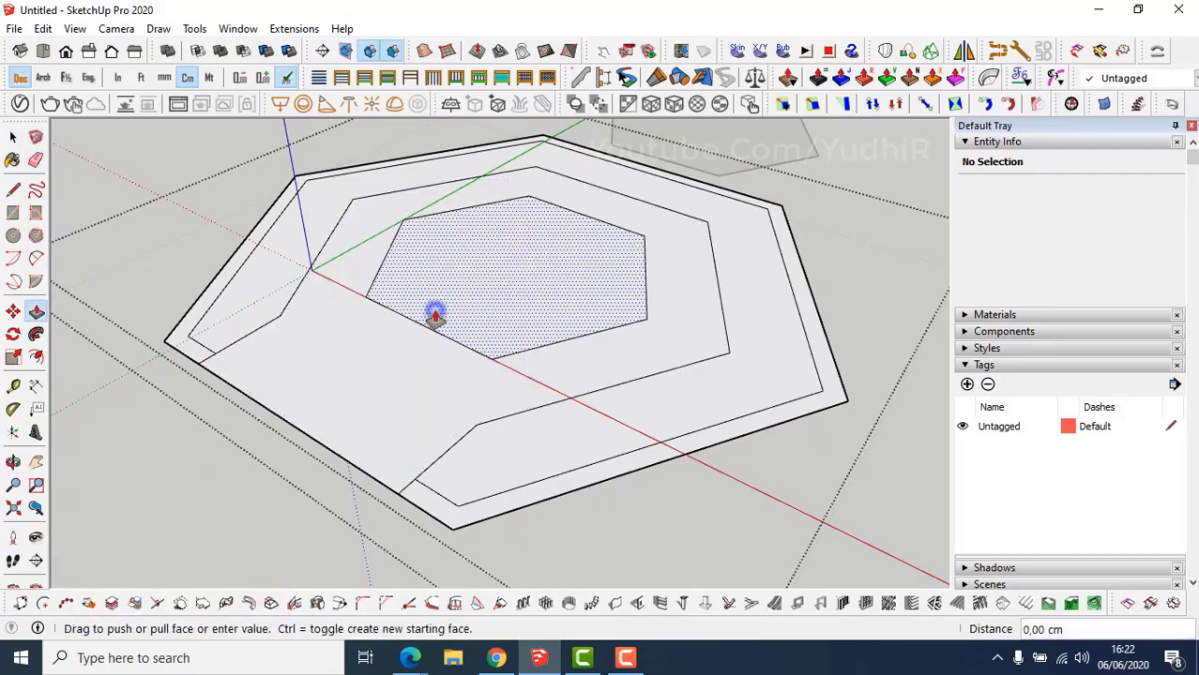
{"action": "type", "text": "3"}
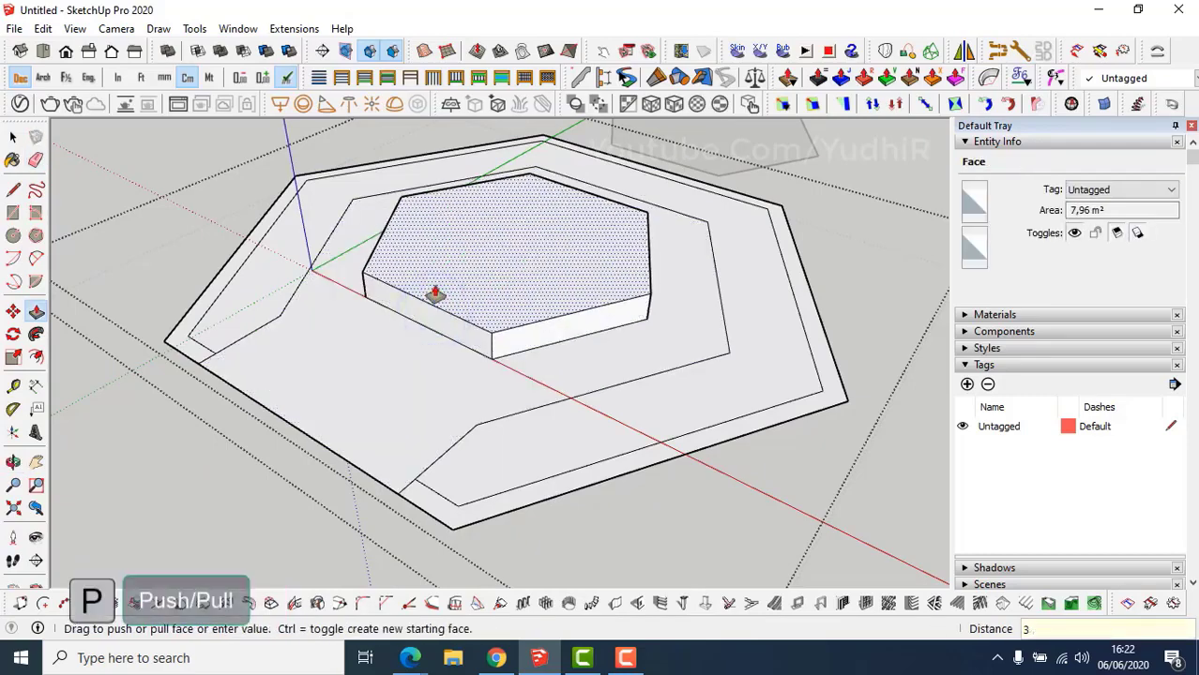
{"action": "type", "text": "0"}
{"action": "key", "text": "Return"}
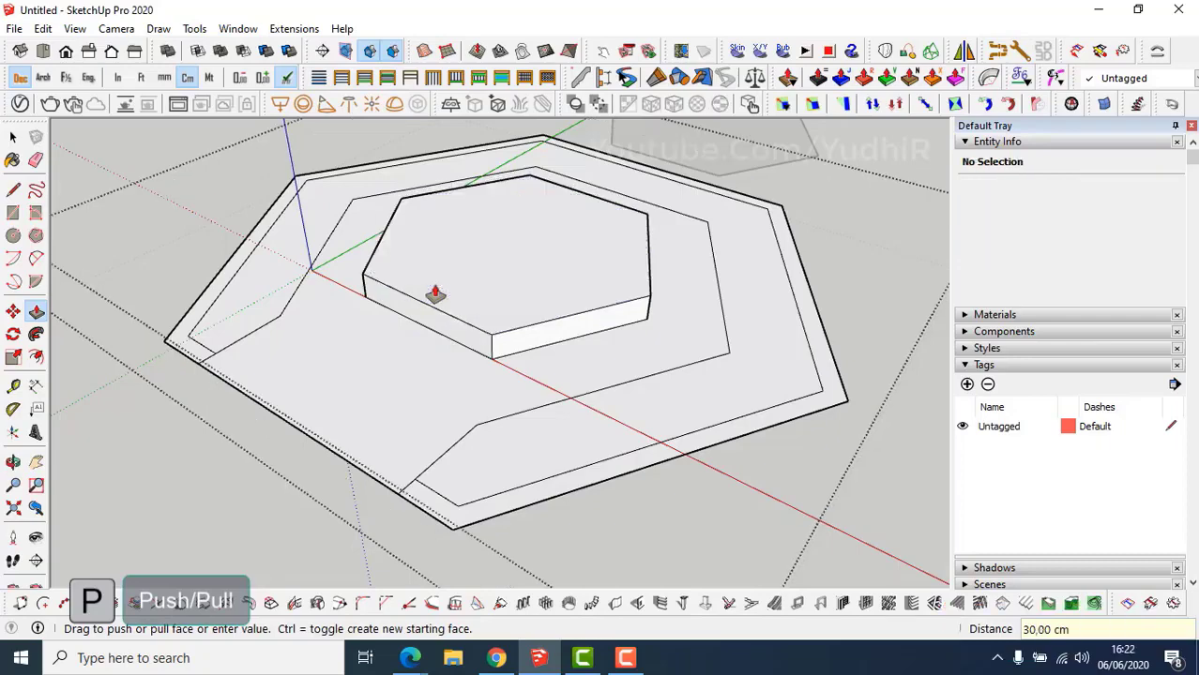
{"action": "double_click", "coordinate": [402, 352]}
{"action": "middle_click_drag", "start_coordinate": [402, 348], "coordinate": [388, 330]}
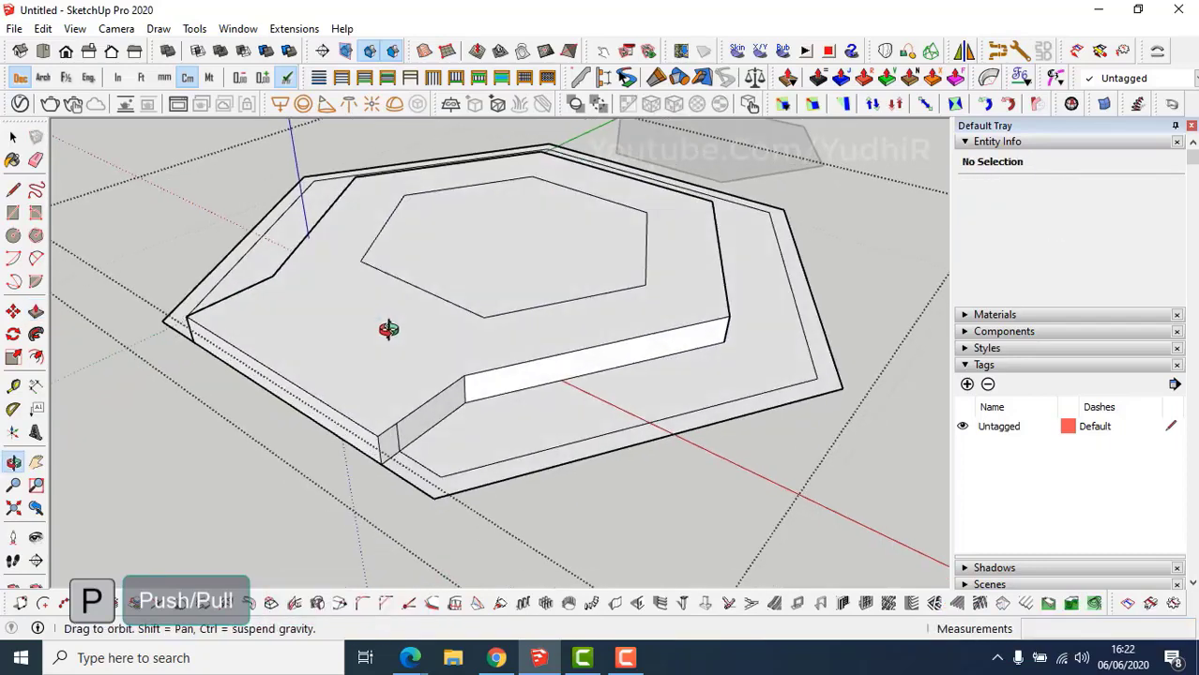
Measure the height of the raised platform with the Tape Measure.
{"action": "key", "text": "t"}
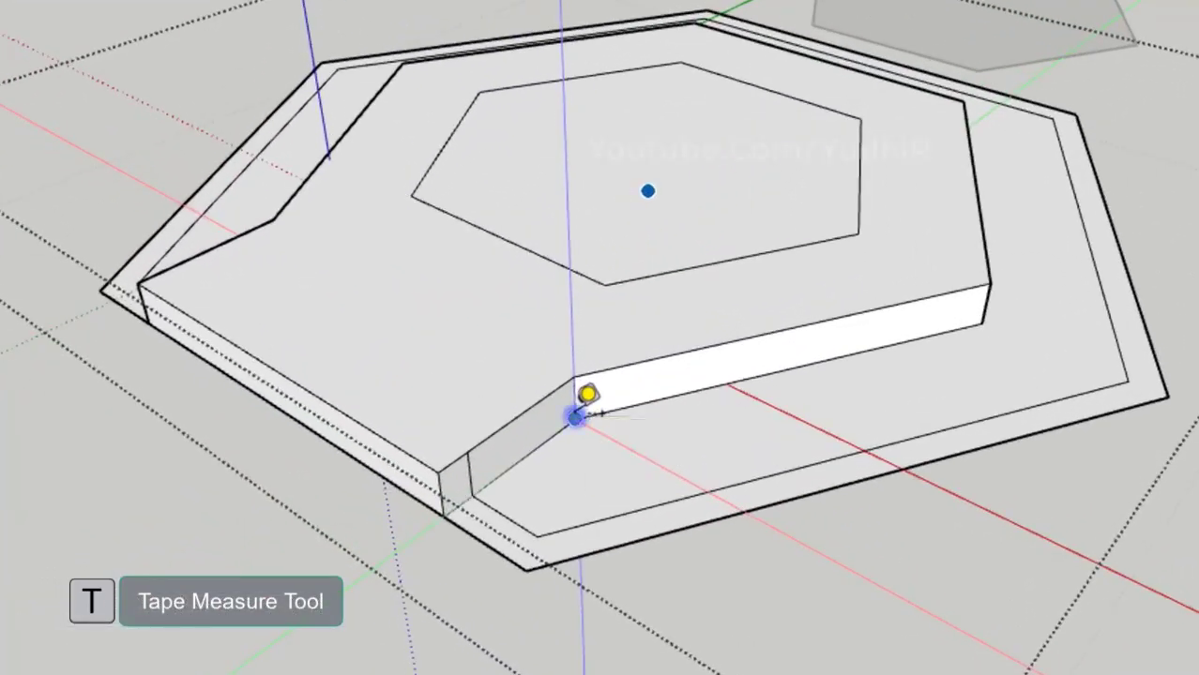
{"action": "left_click", "coordinate": [575, 418]}
{"action": "key", "text": "space"}
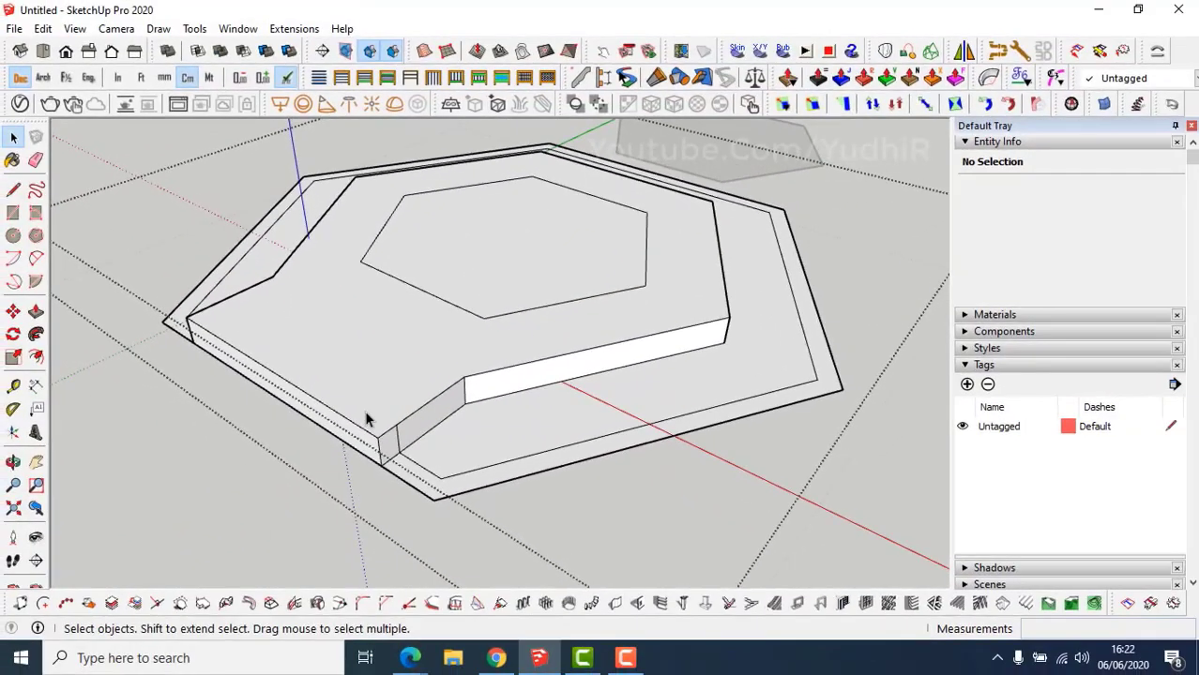
{"action": "middle_click_drag", "start_coordinate": [366, 419], "coordinate": [364, 410]}
{"action": "scroll", "coordinate": [409, 488], "scroll_direction": "up", "scroll_amount": 2}
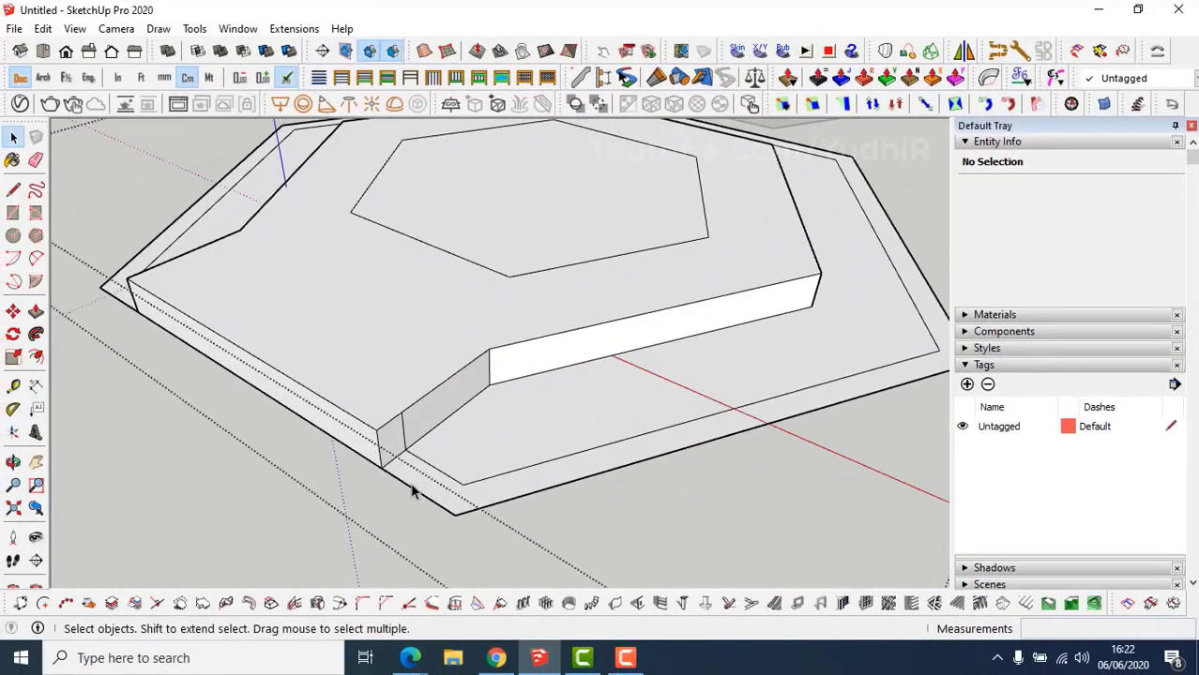
Raise the outer ring 10 cm and the inner floor face 5 cm.
{"action": "key", "text": "p"}
{"action": "left_click", "coordinate": [409, 475]}
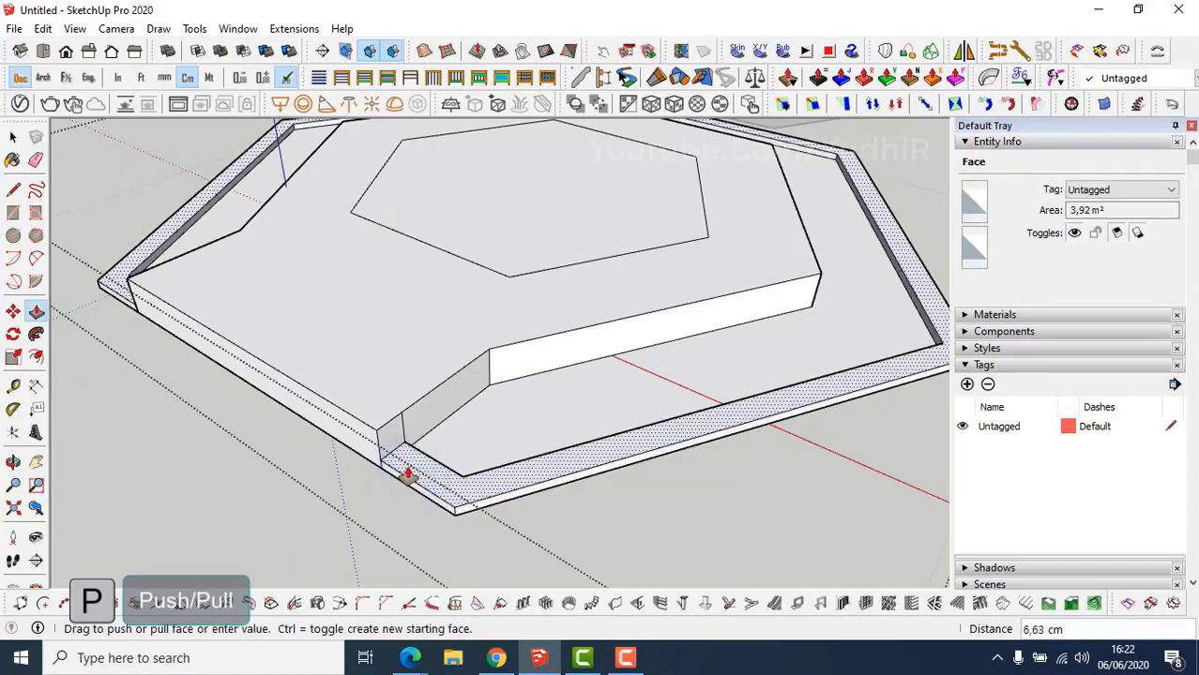
{"action": "key", "text": "Return"}
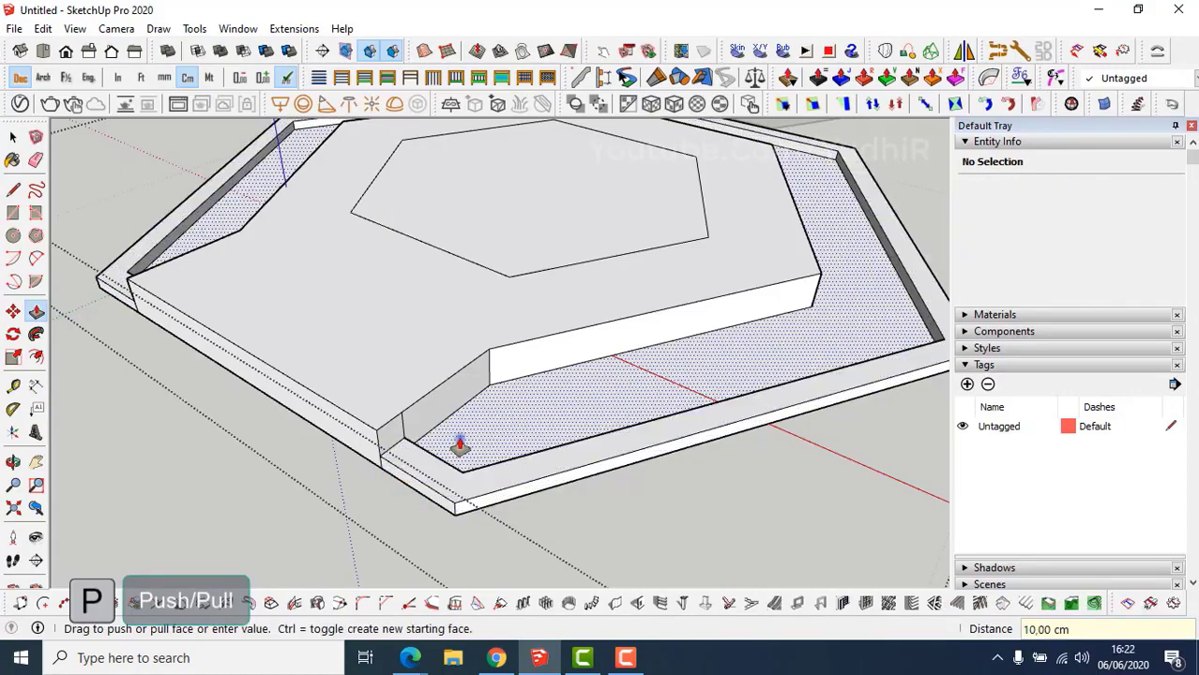
{"action": "left_click", "coordinate": [456, 443]}
{"action": "key", "text": "Return"}
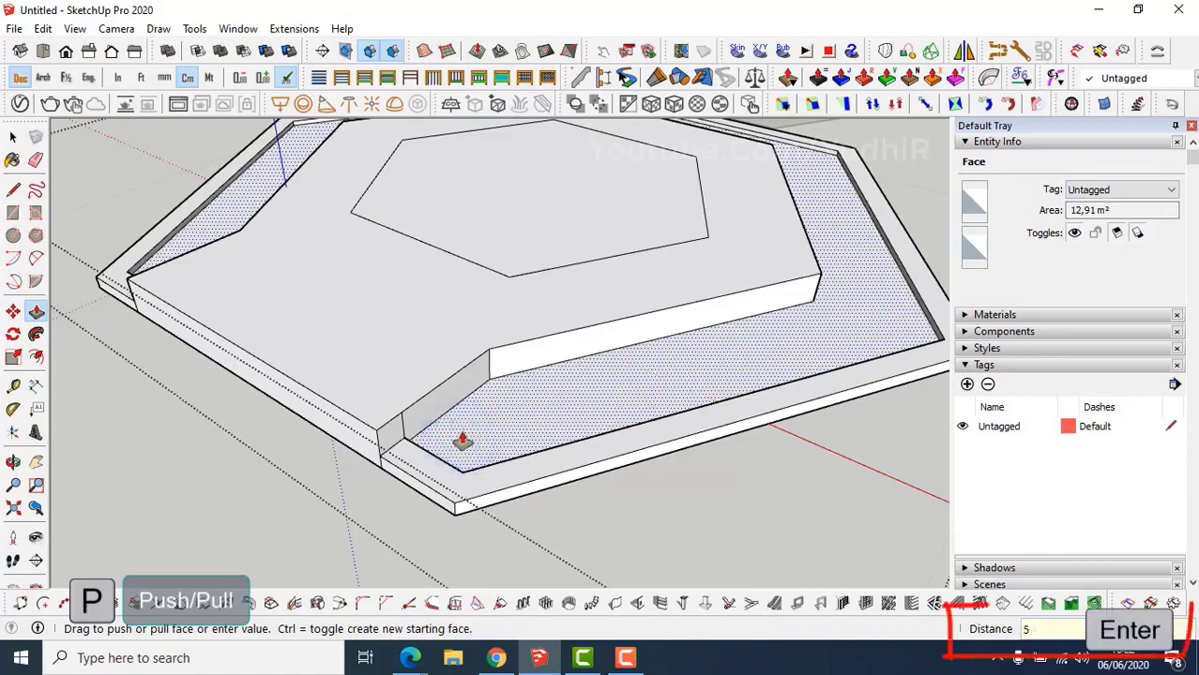
{"action": "middle_click_drag", "start_coordinate": [453, 480], "coordinate": [420, 461]}
{"action": "key", "text": "e"}
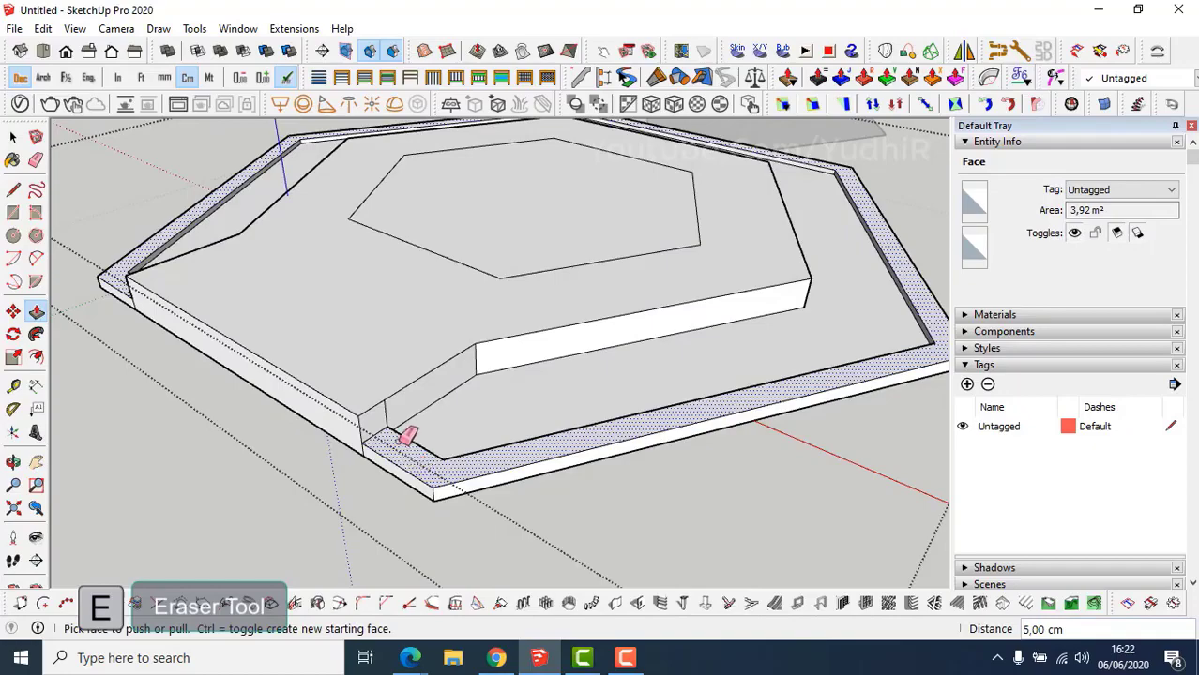
{"action": "mouse_move", "coordinate": [390, 409]}
{"action": "middle_mouse_down"}
{"action": "mouse_move", "coordinate": [310, 367]}
{"action": "mouse_move", "coordinate": [718, 396]}
{"action": "mouse_move", "coordinate": [487, 401]}
{"action": "mouse_move", "coordinate": [543, 410]}
{"action": "middle_mouse_up"}
Copy the deck's front edge 15 cm inward to form a strip.
{"action": "scroll", "coordinate": [542, 410], "scroll_direction": "up", "scroll_amount": 2}
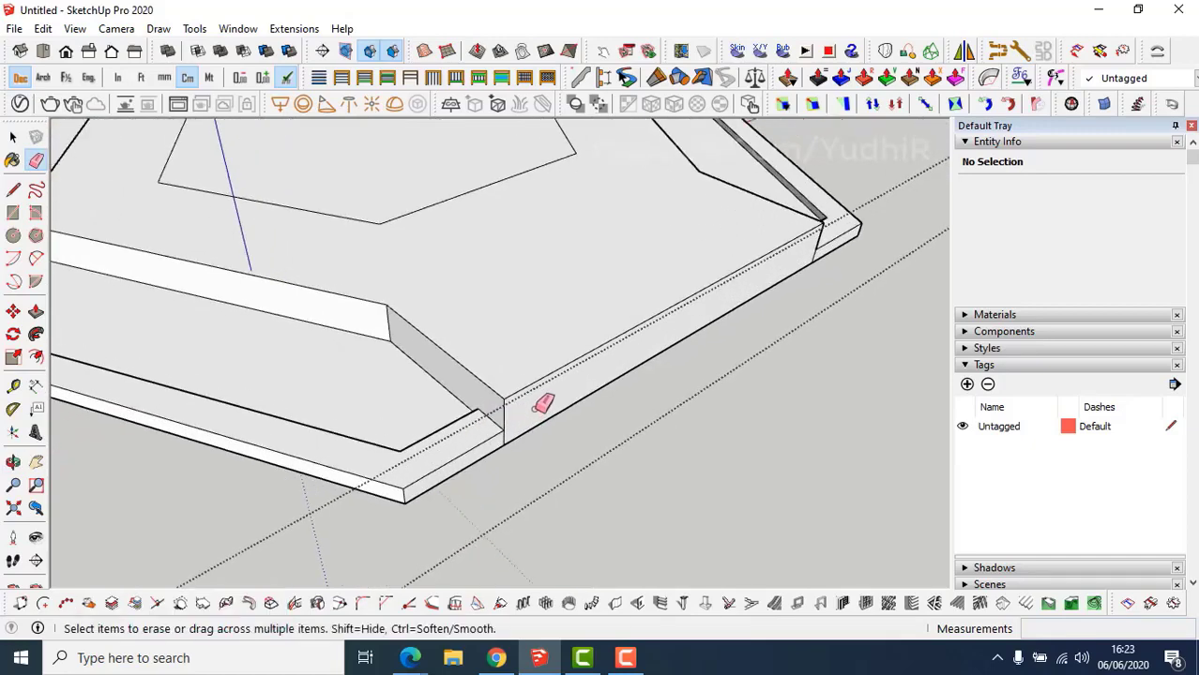
{"action": "key", "text": "space"}
{"action": "left_click", "coordinate": [523, 391]}
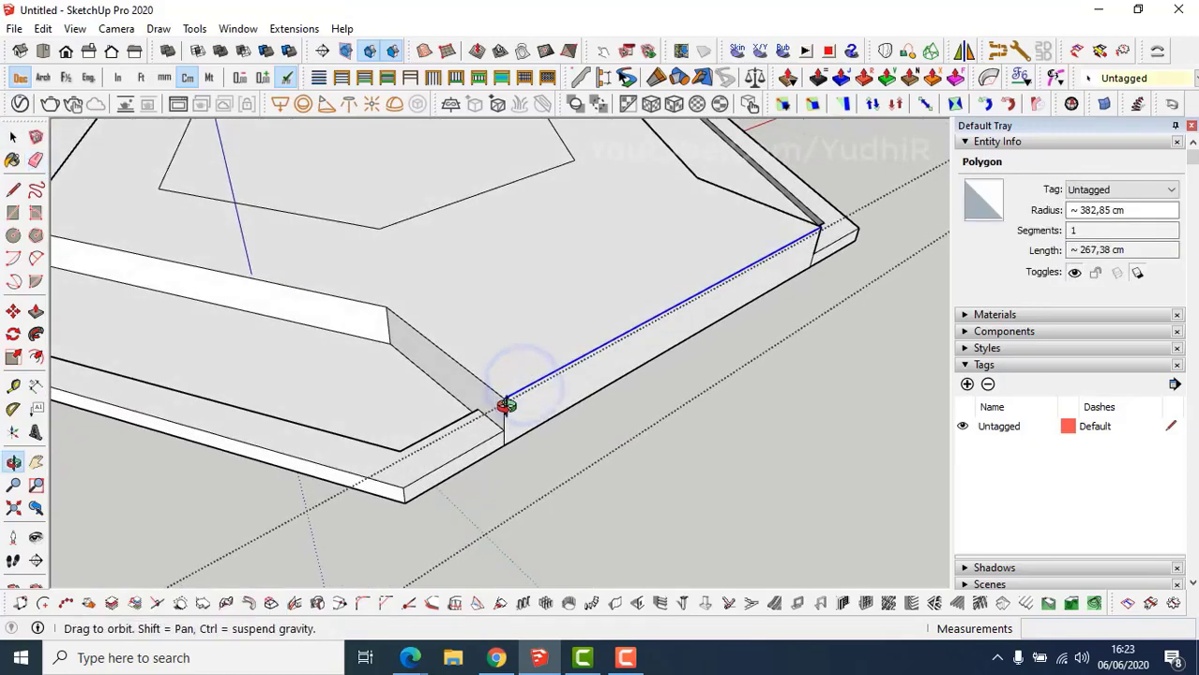
{"action": "key", "text": "m"}
{"action": "key", "text": "ctrl"}
{"action": "left_click", "coordinate": [503, 402]}
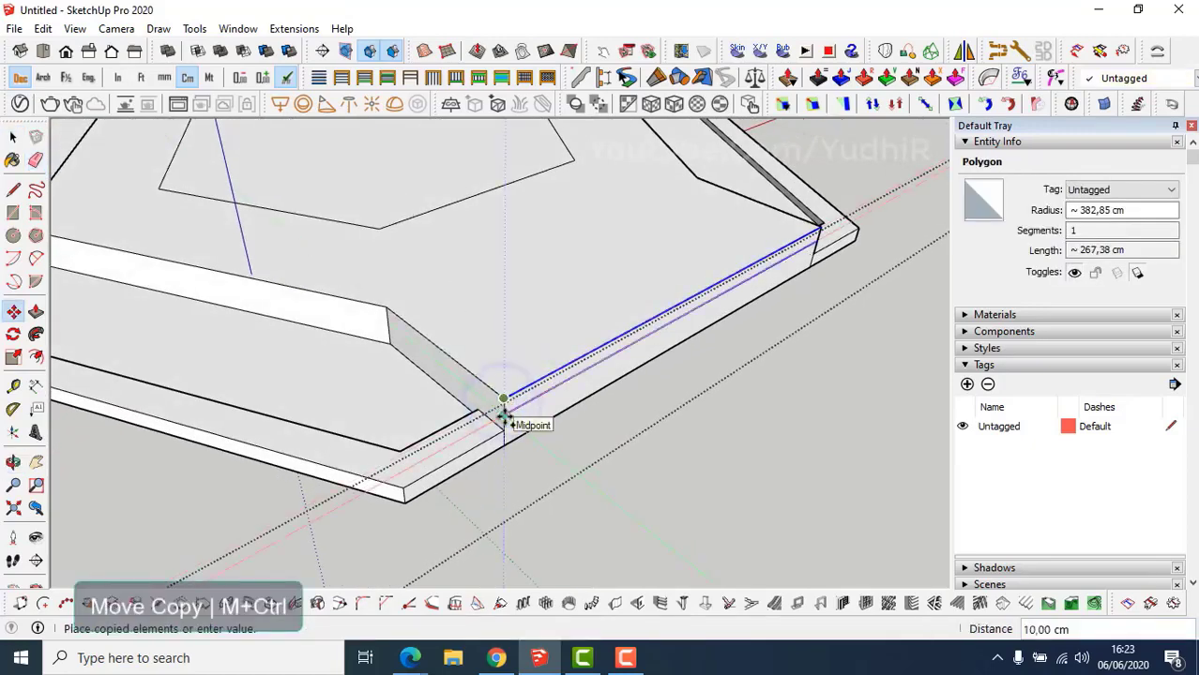
{"action": "type", "text": "15"}
{"action": "key", "text": "Return"}
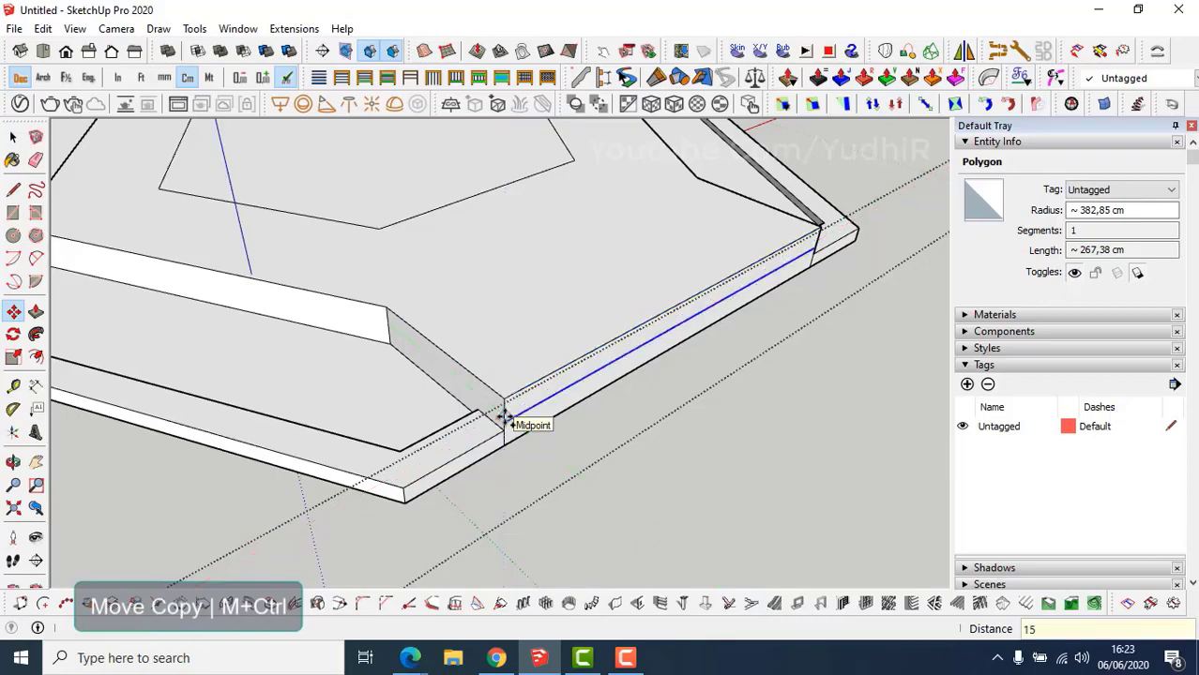
Pull the thin strip out 60 cm to form the entrance step.
{"action": "key", "text": "o"}
{"action": "key", "text": "p"}
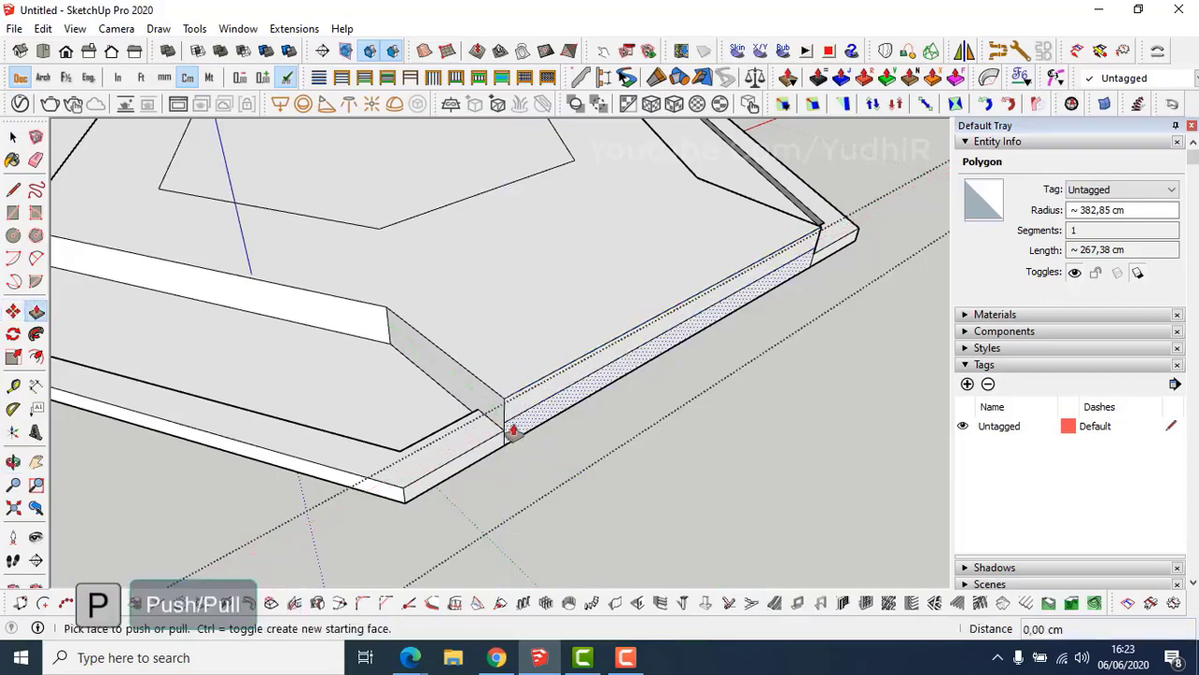
{"action": "left_click", "coordinate": [511, 419]}
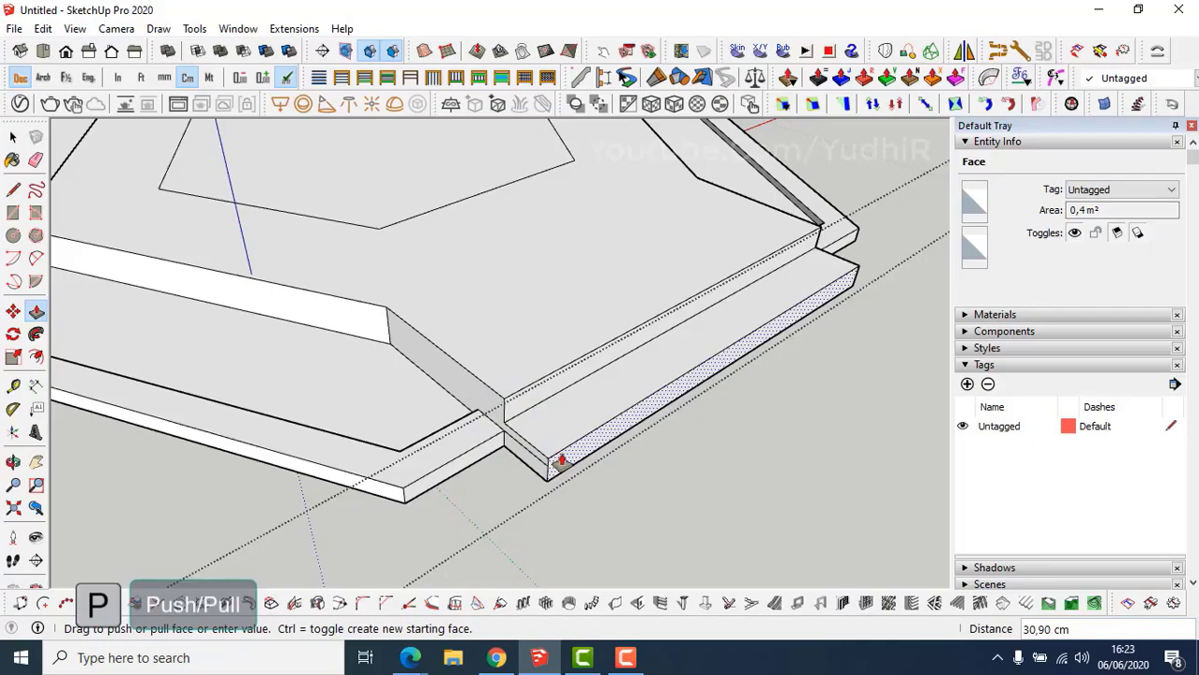
{"action": "type", "text": "60"}
{"action": "key", "text": "Return"}
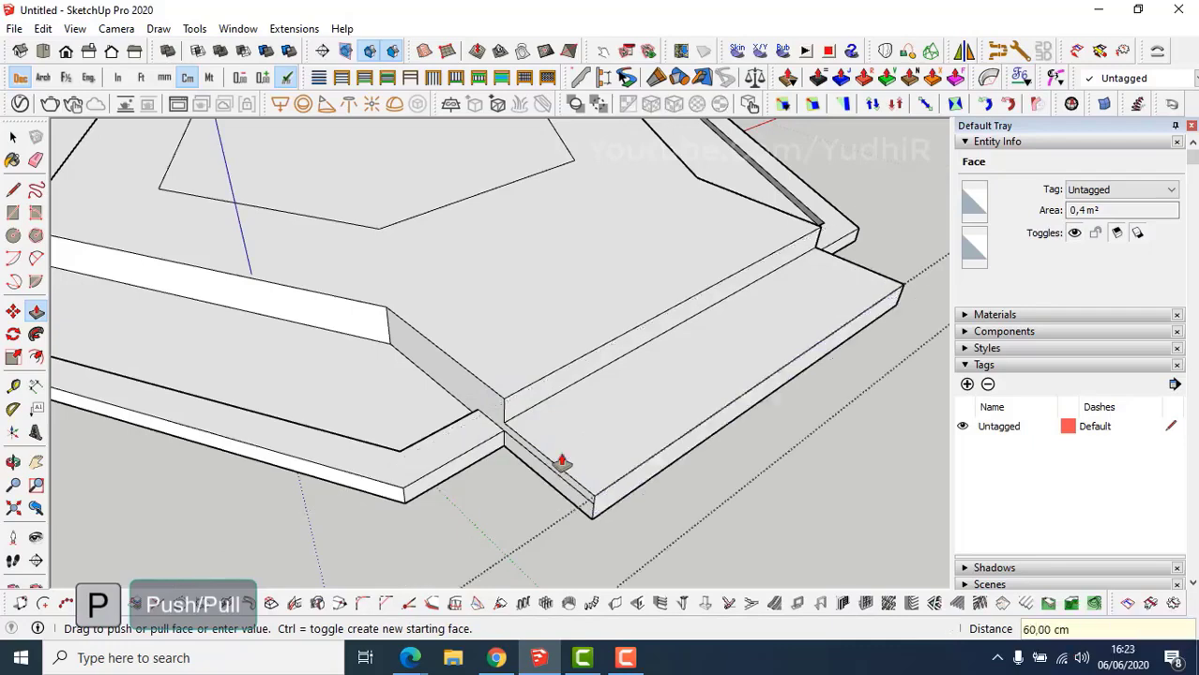
{"action": "mouse_move", "coordinate": [559, 460]}
{"action": "middle_mouse_down"}
{"action": "mouse_move", "coordinate": [571, 428]}
{"action": "mouse_move", "coordinate": [701, 389]}
{"action": "mouse_move", "coordinate": [423, 380]}
{"action": "mouse_move", "coordinate": [316, 358]}
{"action": "mouse_move", "coordinate": [399, 394]}
{"action": "mouse_move", "coordinate": [675, 458]}
{"action": "mouse_move", "coordinate": [299, 342]}
{"action": "middle_mouse_up"}
Erase the step's seam edge and exit the deck group.
{"action": "key", "text": "e"}
{"action": "middle_click_drag", "start_coordinate": [388, 419], "coordinate": [341, 416]}
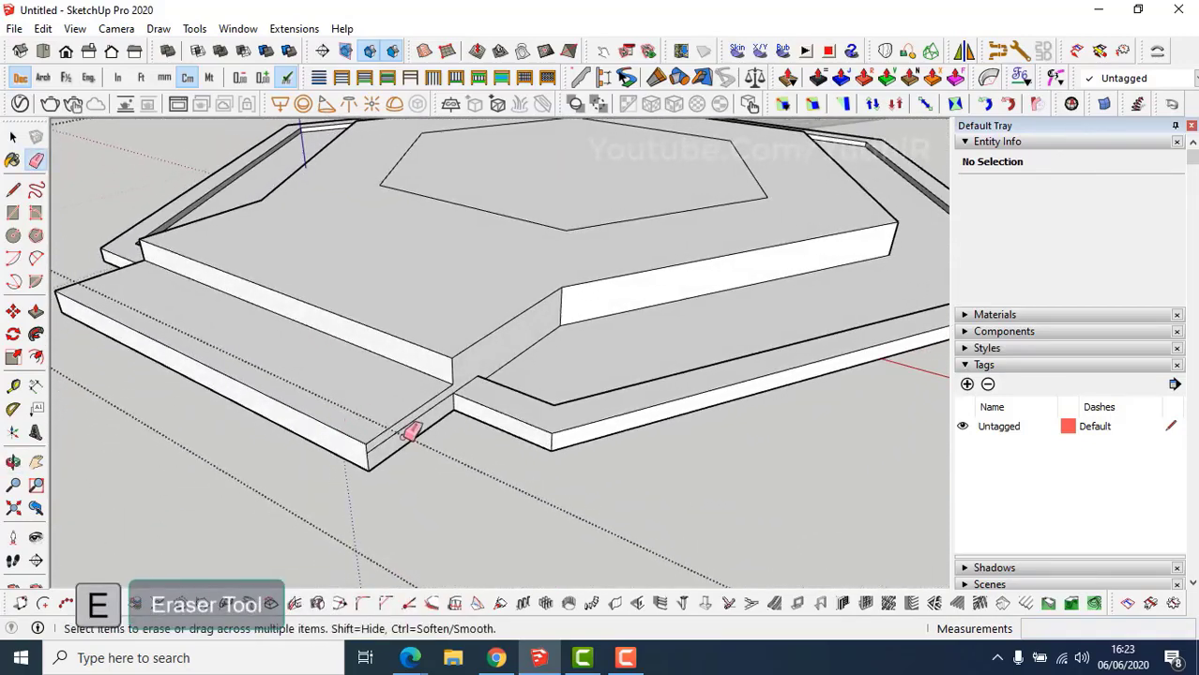
{"action": "middle_click_drag", "start_coordinate": [412, 449], "coordinate": [402, 455]}
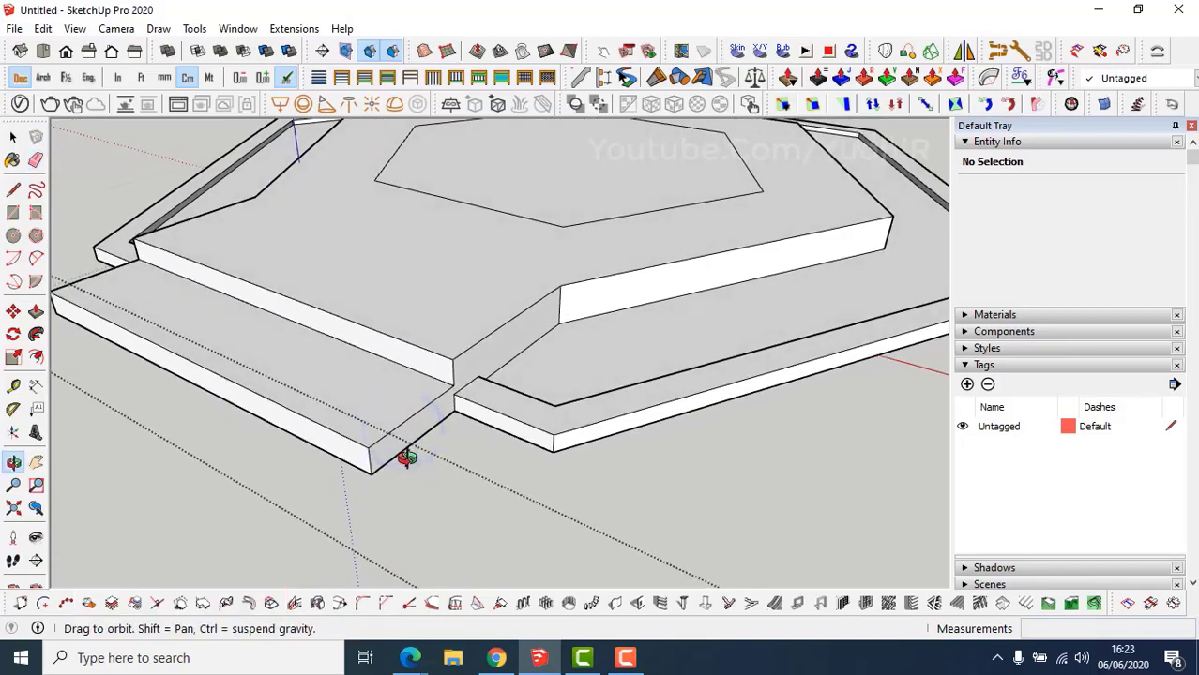
{"action": "key", "text": "space"}
{"action": "left_click", "coordinate": [483, 528]}
{"action": "scroll", "coordinate": [621, 423], "scroll_direction": "down", "scroll_amount": 5}
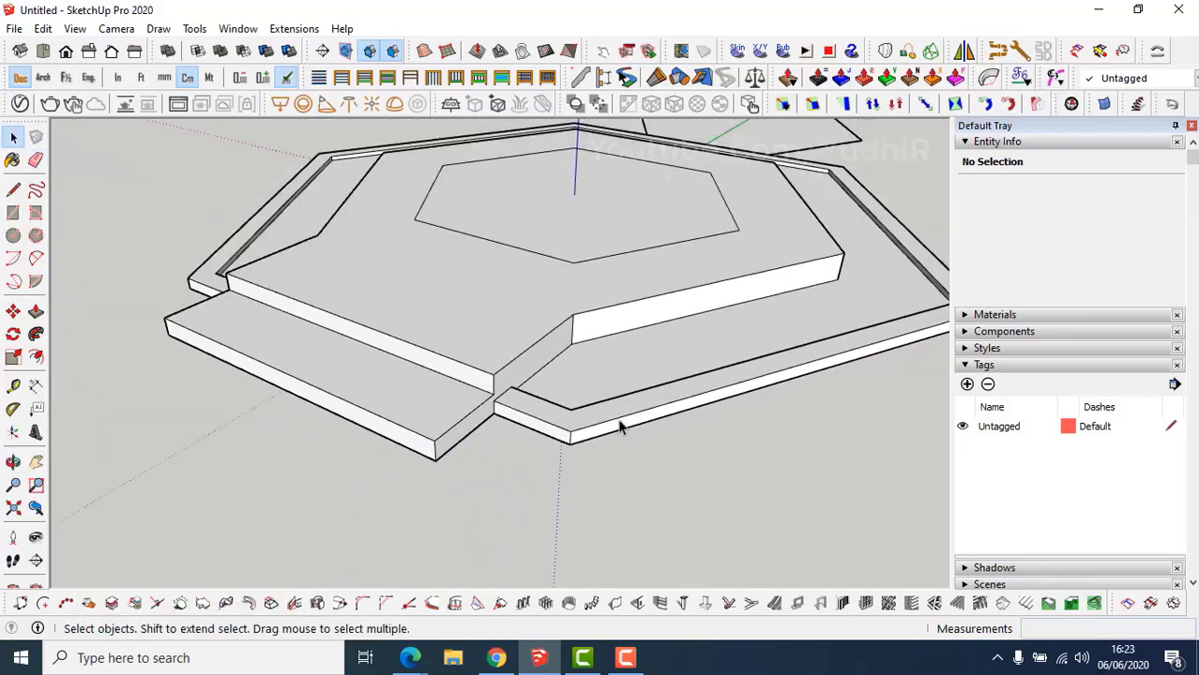
Create a new Area tag and assign the hexagonal deck group to it.
{"action": "middle_click_drag", "start_coordinate": [654, 428], "coordinate": [565, 429]}
{"action": "scroll", "coordinate": [602, 450], "scroll_direction": "down", "scroll_amount": 1}
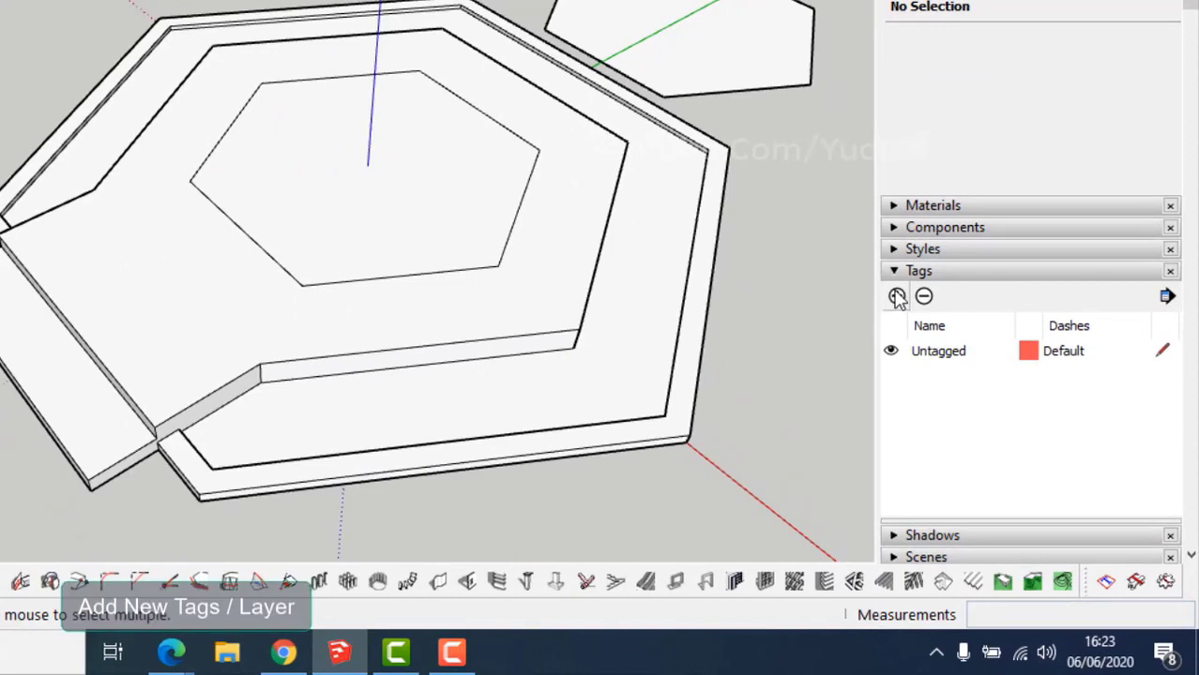
{"action": "left_click", "coordinate": [897, 296]}
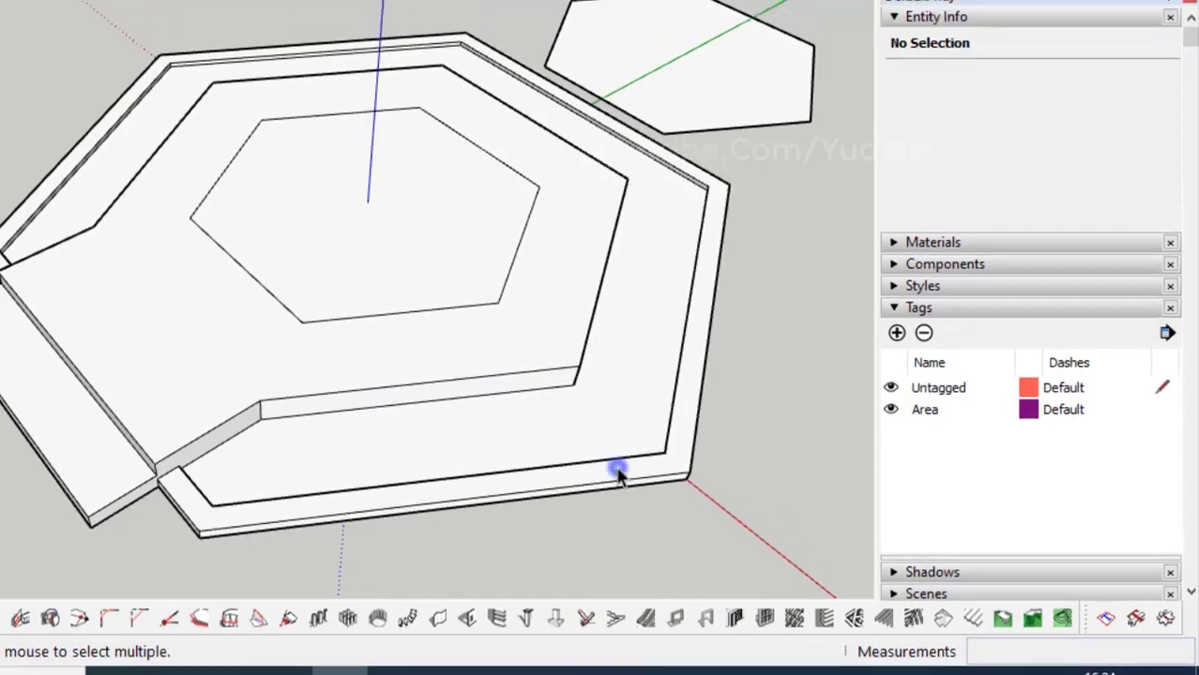
{"action": "left_click", "coordinate": [615, 428]}
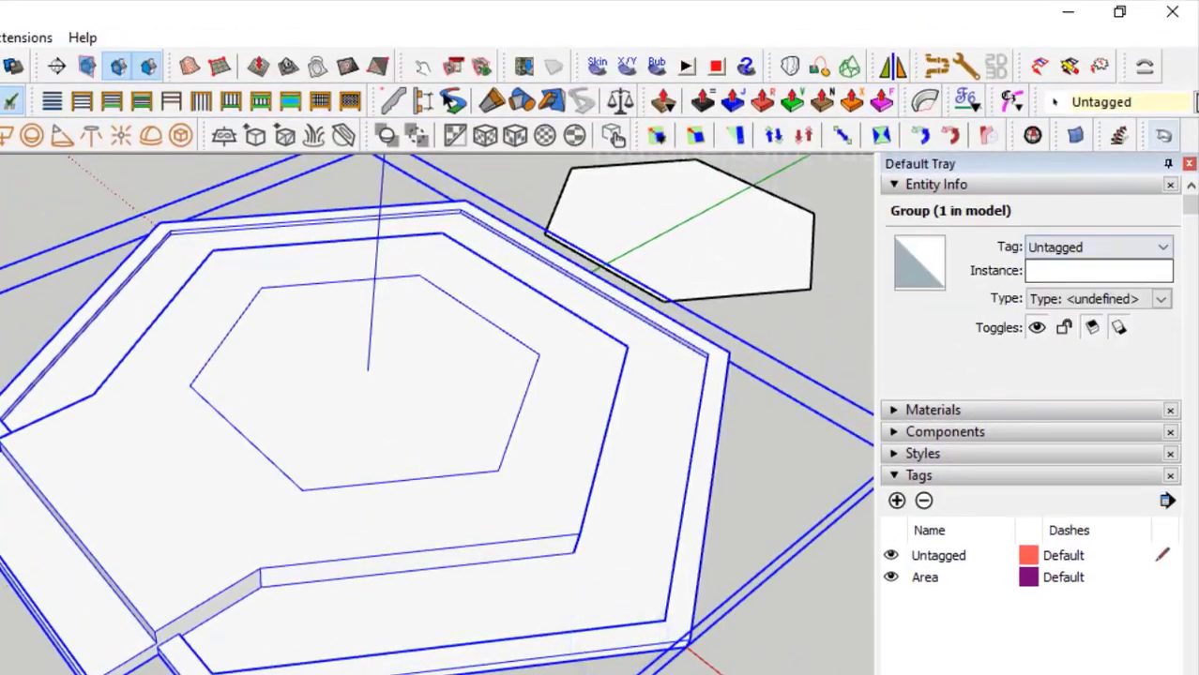
{"action": "left_click", "coordinate": [1193, 102]}
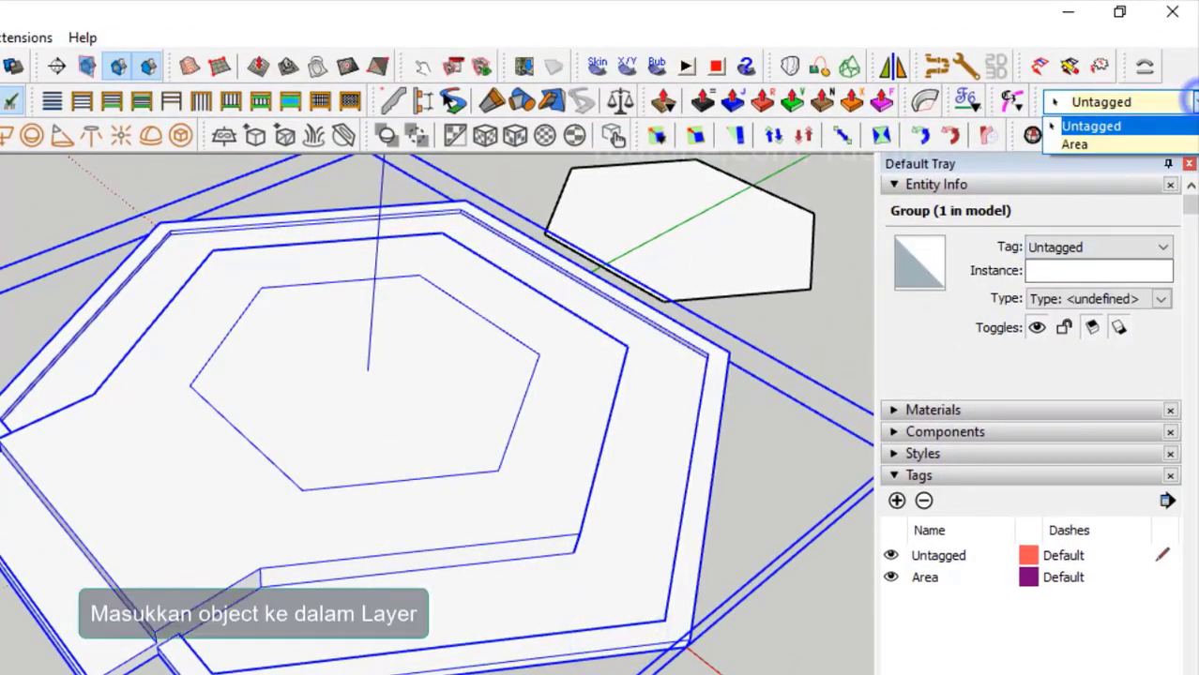
{"action": "left_click", "coordinate": [1140, 145]}
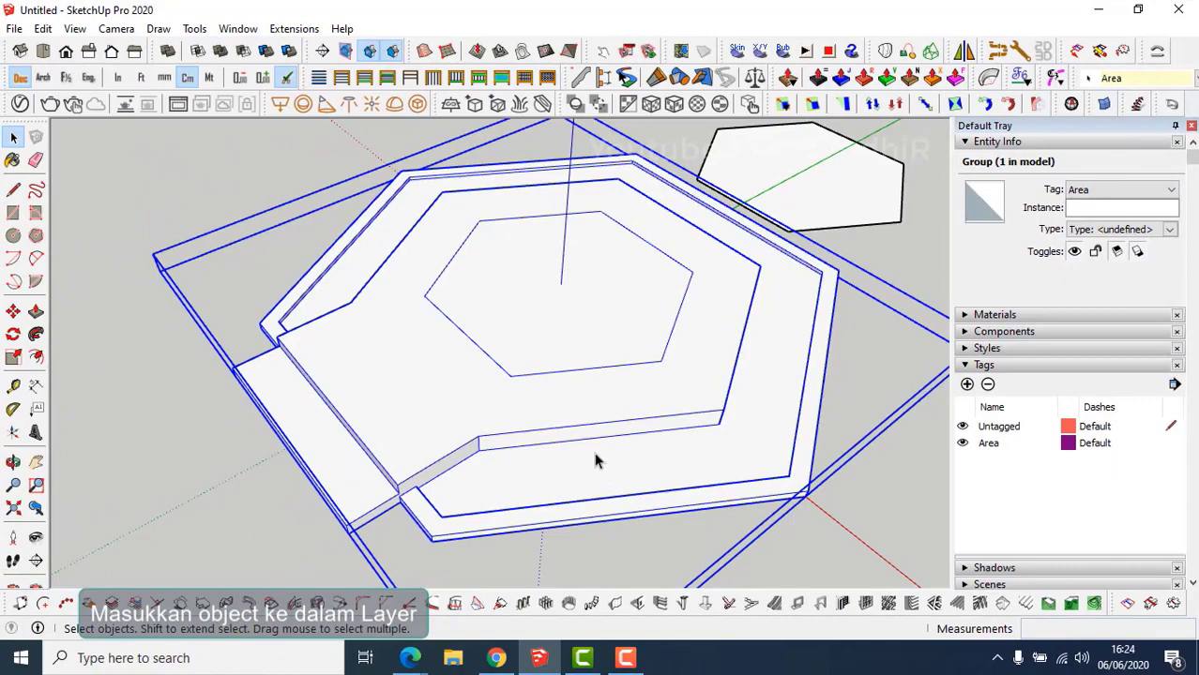
Assign the connected deck geometry to Area as well, then leave the group.
{"action": "middle_click_drag", "start_coordinate": [575, 432], "coordinate": [516, 432], "text": "shift"}
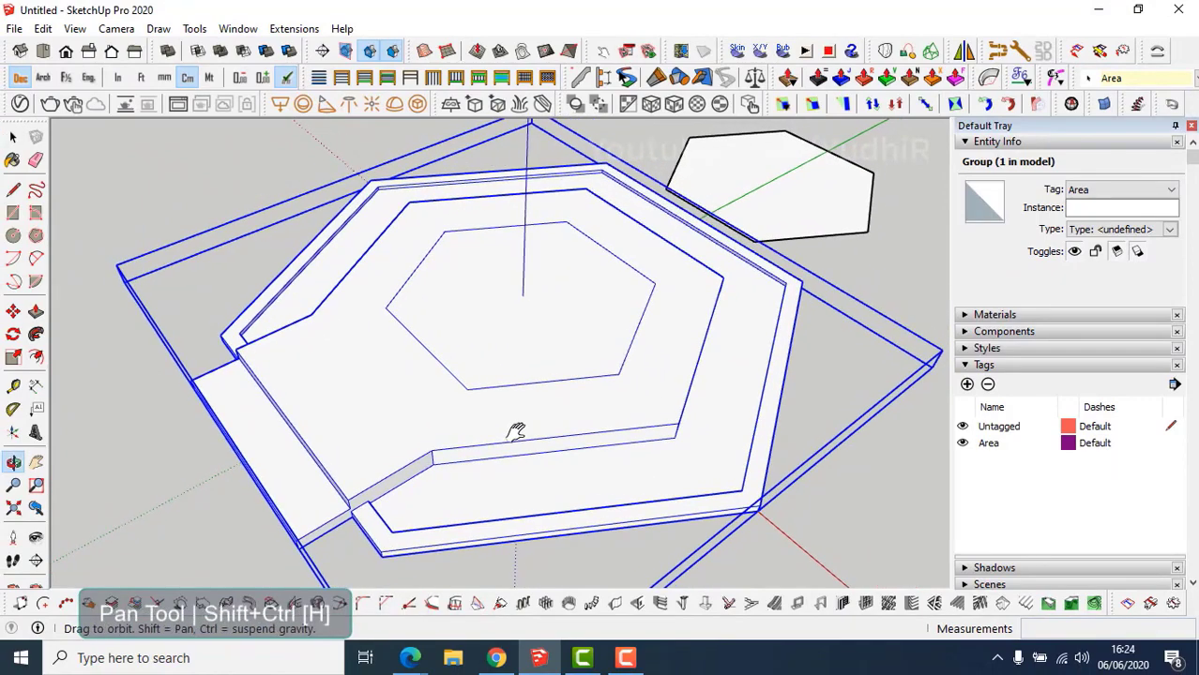
{"action": "triple_click", "coordinate": [522, 441]}
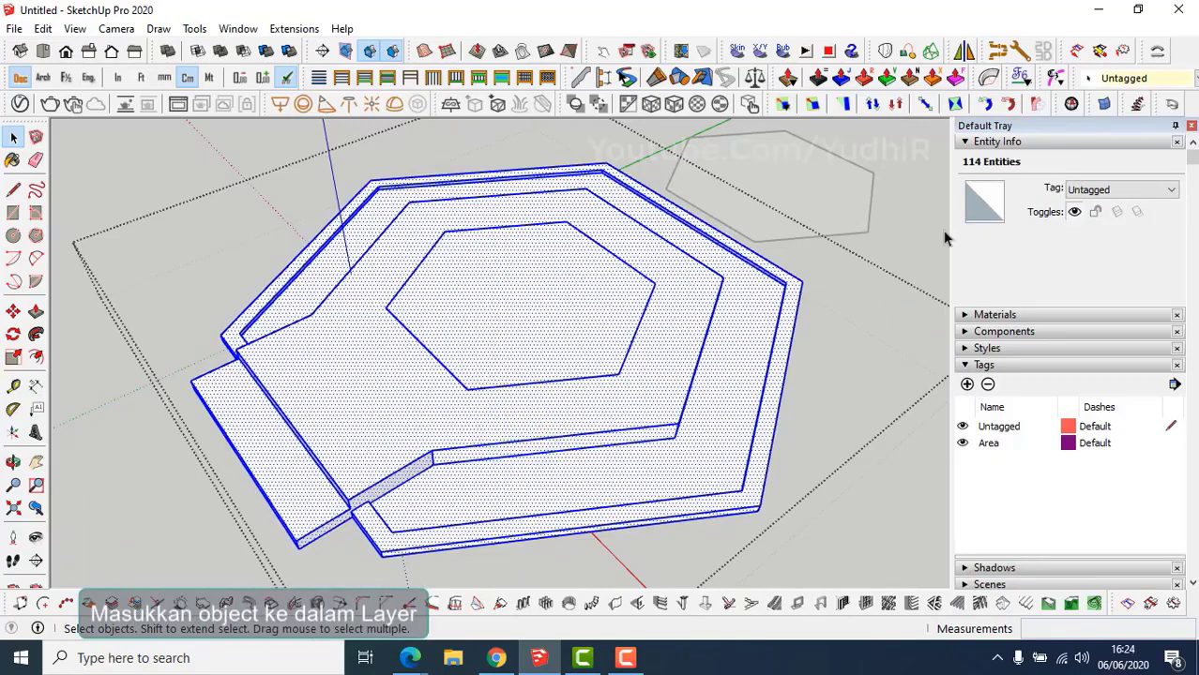
{"action": "left_click", "coordinate": [1163, 78]}
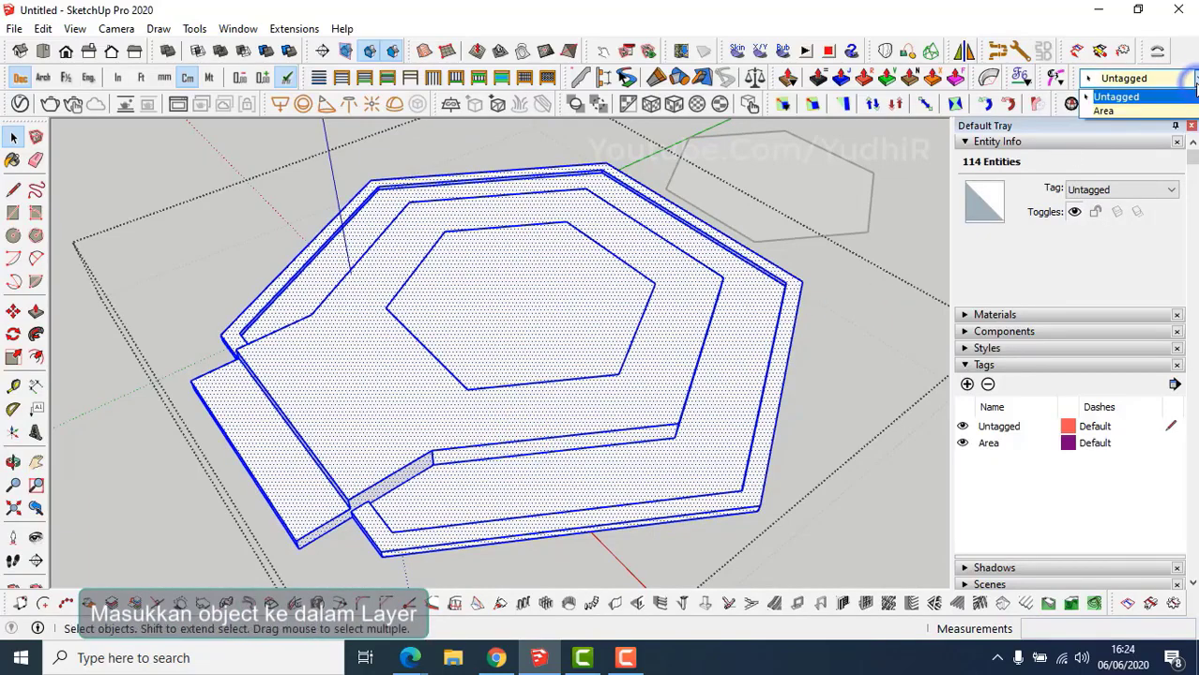
{"action": "left_click", "coordinate": [1140, 110]}
{"action": "left_click", "coordinate": [861, 415]}
{"action": "middle_click_drag", "start_coordinate": [460, 498], "coordinate": [481, 485], "text": "shift"}
{"action": "left_click", "coordinate": [182, 510]}
{"action": "middle_click_drag", "start_coordinate": [349, 458], "coordinate": [414, 452], "text": "shift"}
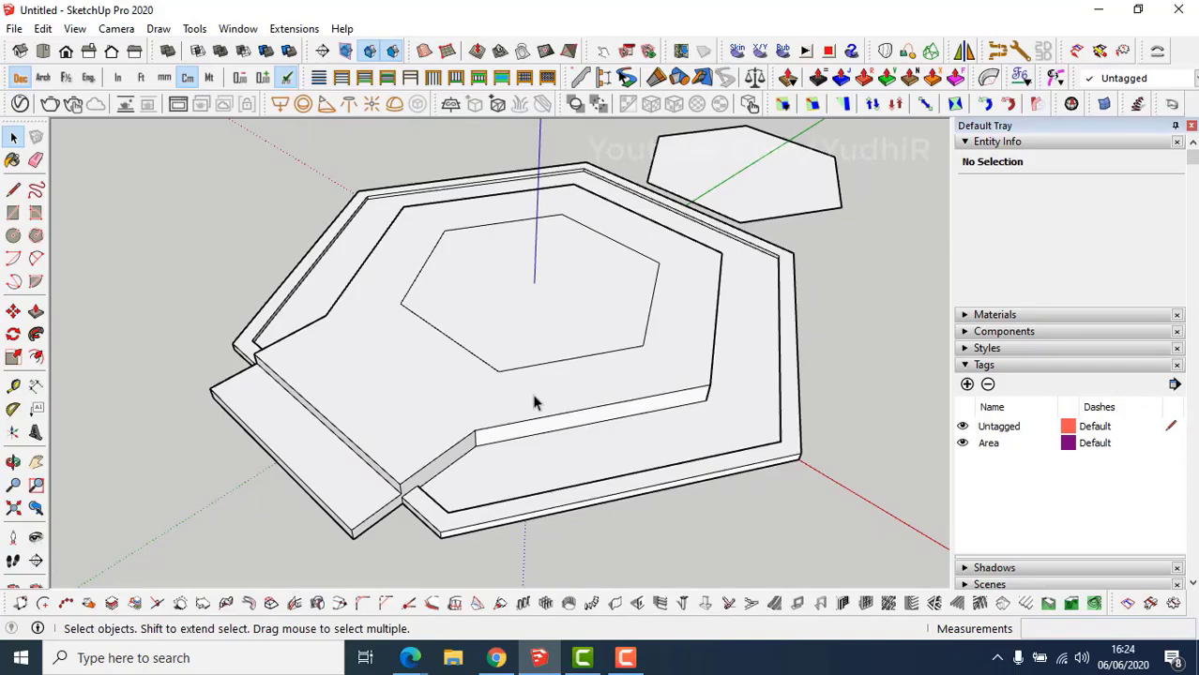
Add a tag named 'pilar' and make it the current tag.
{"action": "left_click", "coordinate": [968, 386]}
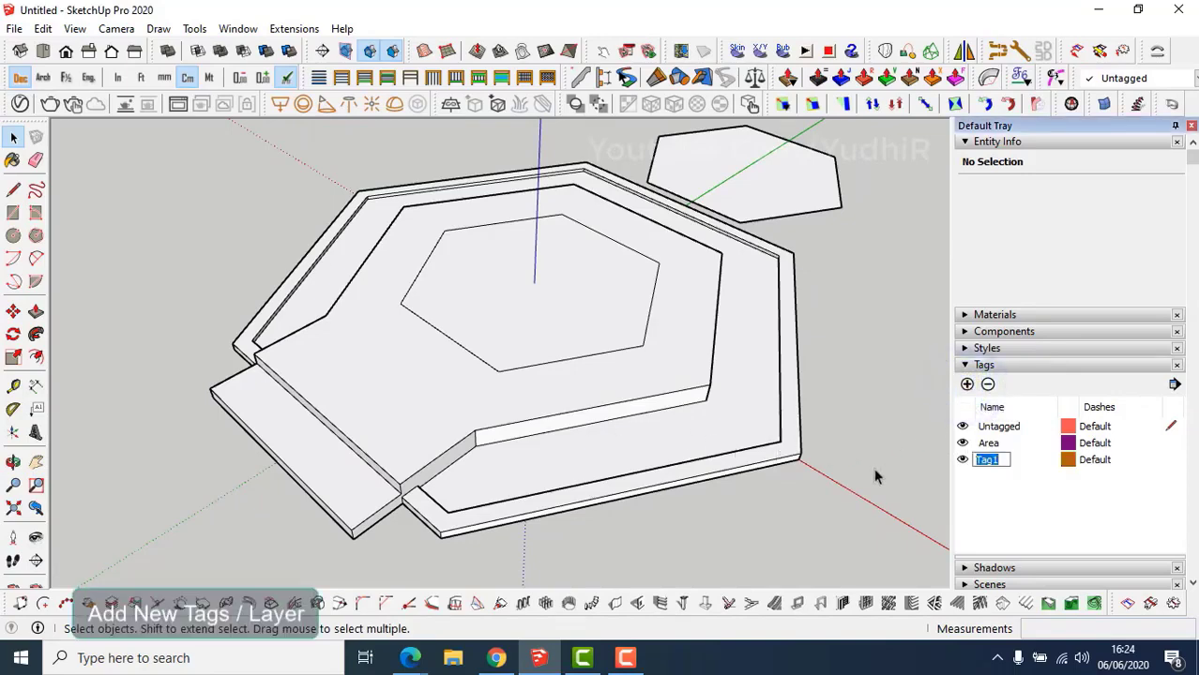
{"action": "type", "text": "pilar"}
{"action": "key", "text": "Return"}
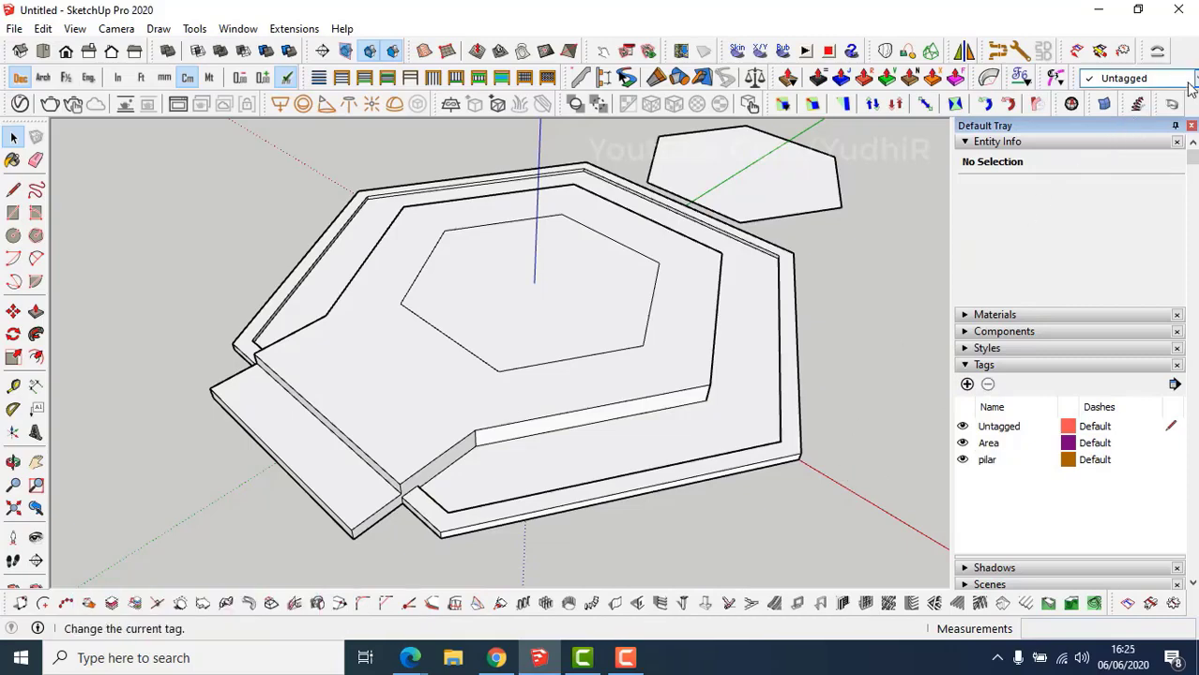
{"action": "left_click", "coordinate": [1137, 78]}
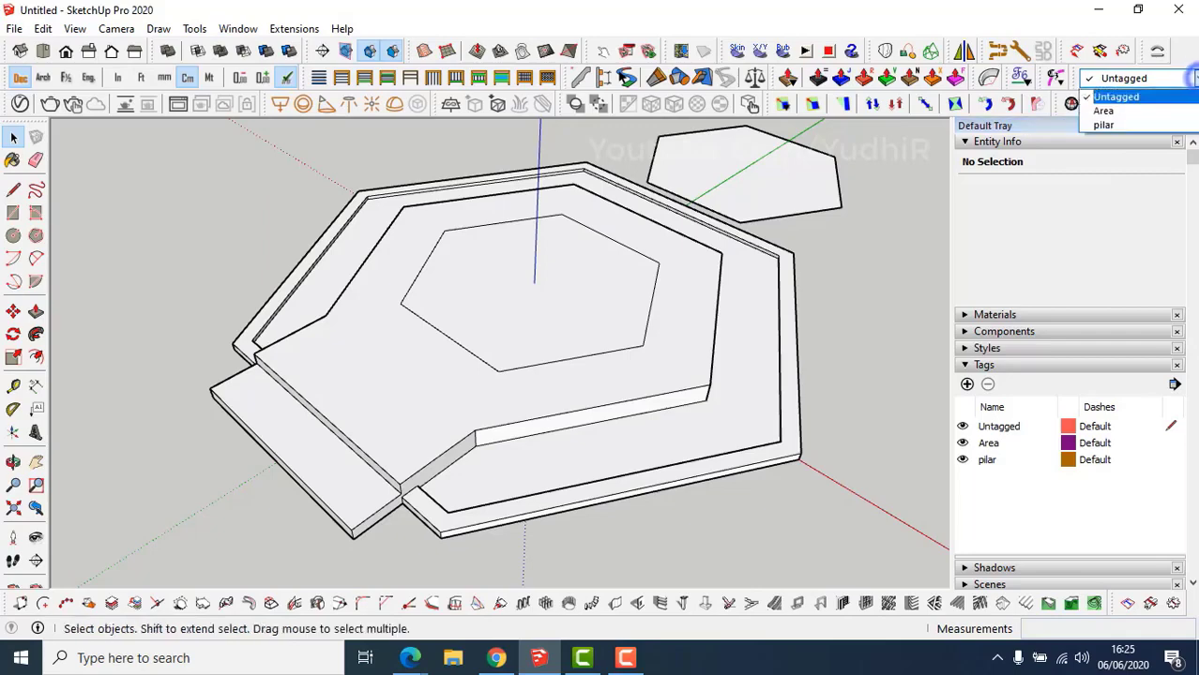
{"action": "left_click", "coordinate": [1145, 126]}
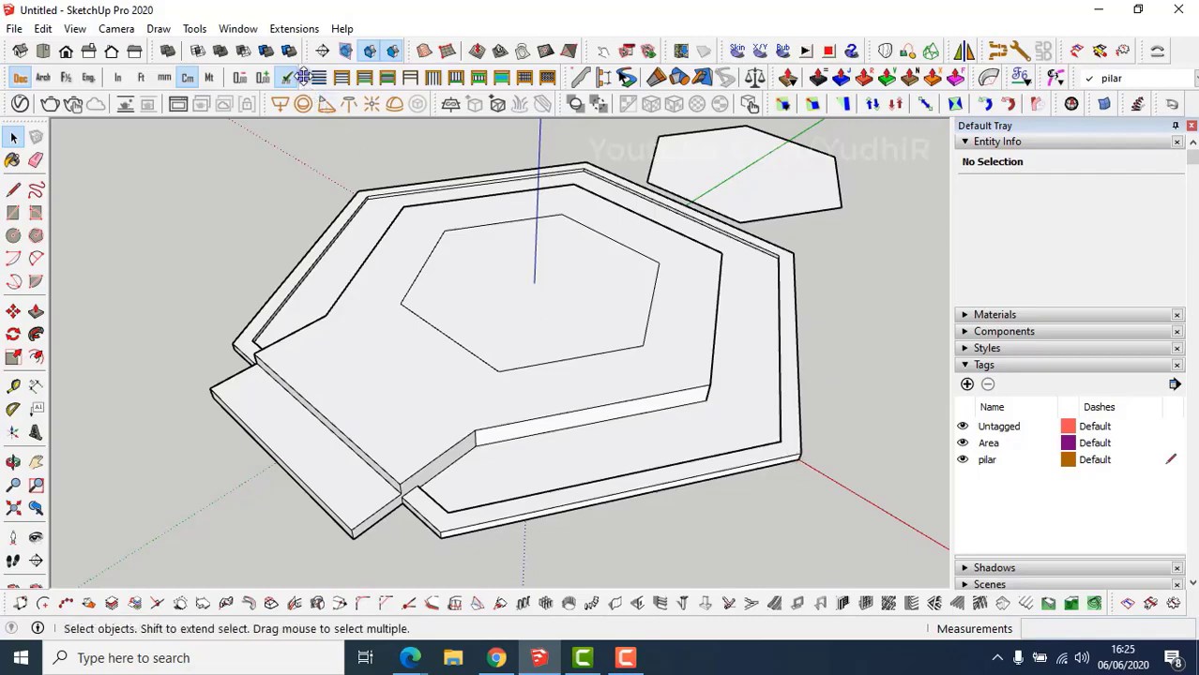
Undock and close the FenceMaker toolbar, then tidy the remaining toolbars.
{"action": "left_click_drag", "start_coordinate": [304, 77], "coordinate": [284, 205]}
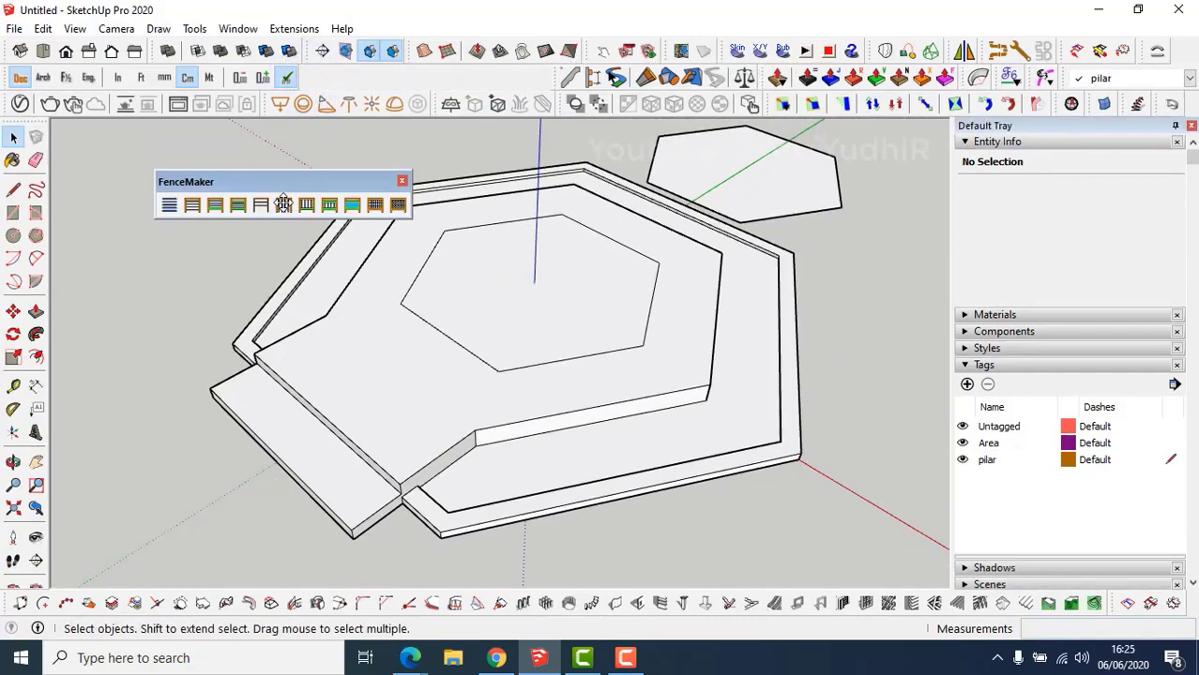
{"action": "left_click", "coordinate": [402, 181]}
{"action": "left_click_drag", "start_coordinate": [556, 79], "coordinate": [297, 76]}
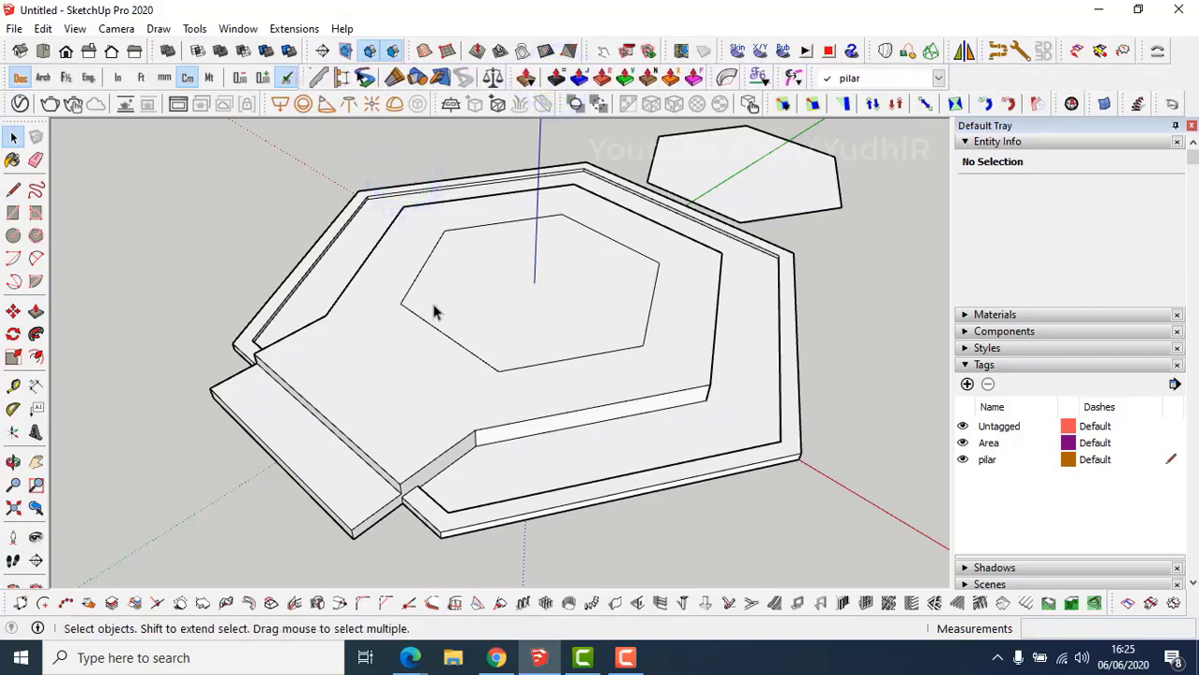
{"action": "middle_click_drag", "start_coordinate": [427, 302], "coordinate": [419, 311], "text": "shift"}
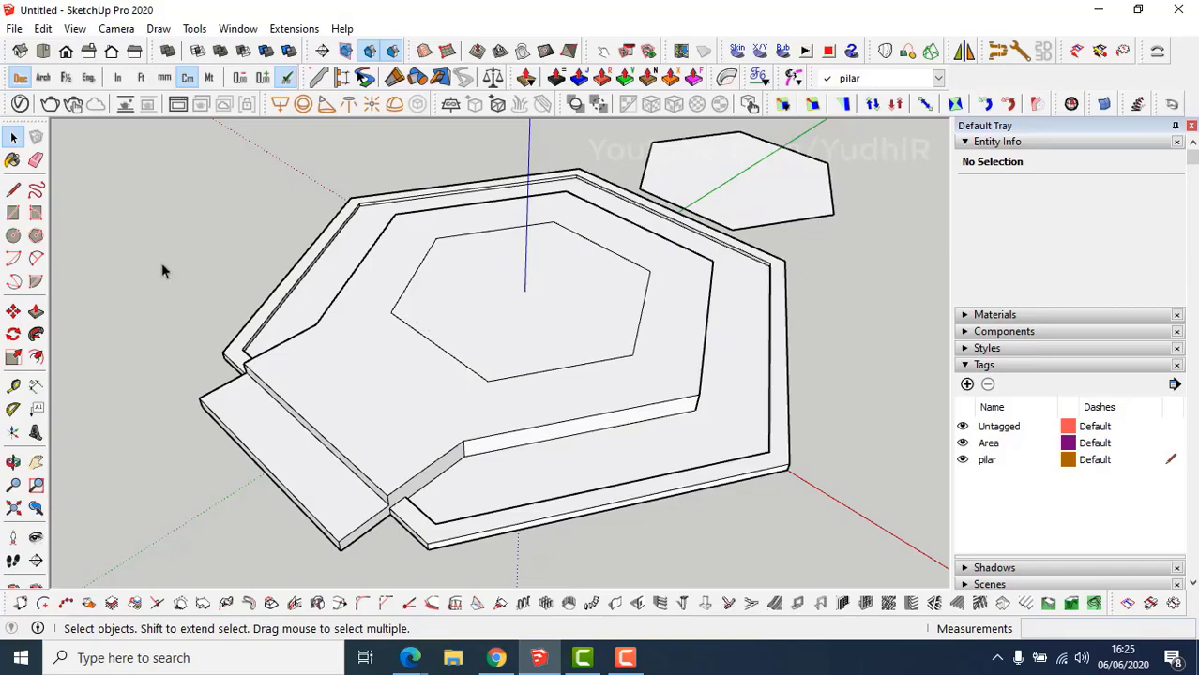
Draw a radius-9 circle on the inner hexagon's lower corner and push/pull it up 275 cm.
{"action": "key", "text": "c"}
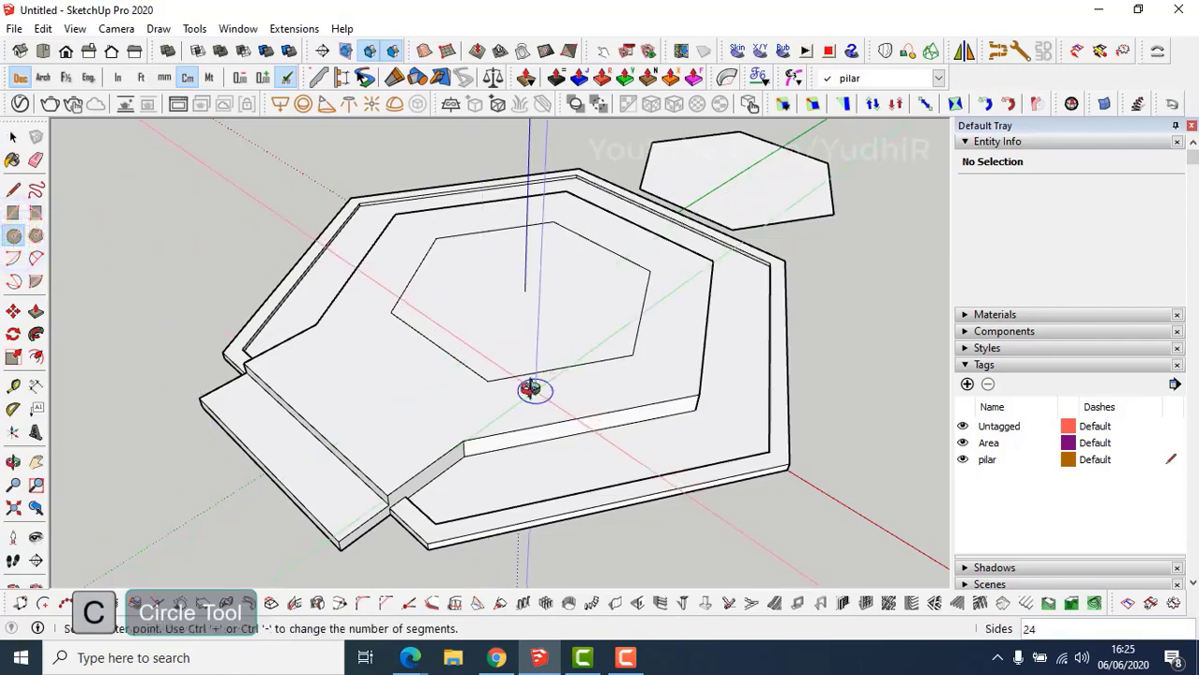
{"action": "middle_click_drag", "start_coordinate": [534, 388], "coordinate": [539, 403]}
{"action": "scroll", "coordinate": [495, 402], "scroll_direction": "up", "scroll_amount": 4}
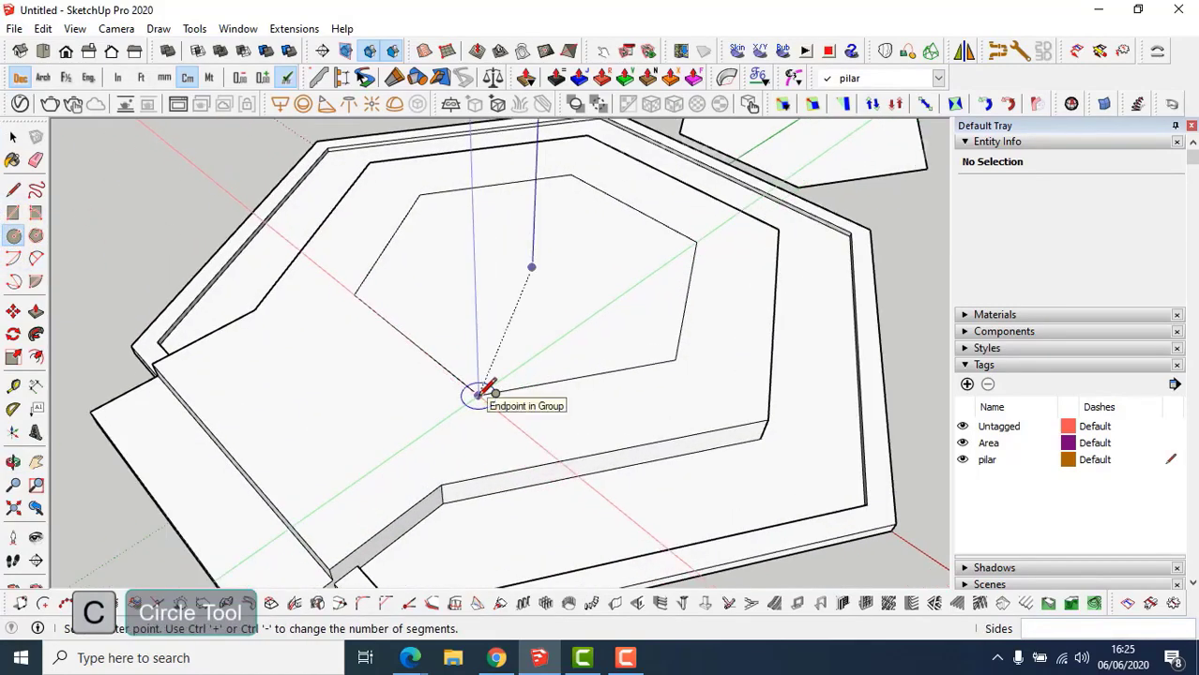
{"action": "left_click", "coordinate": [477, 395]}
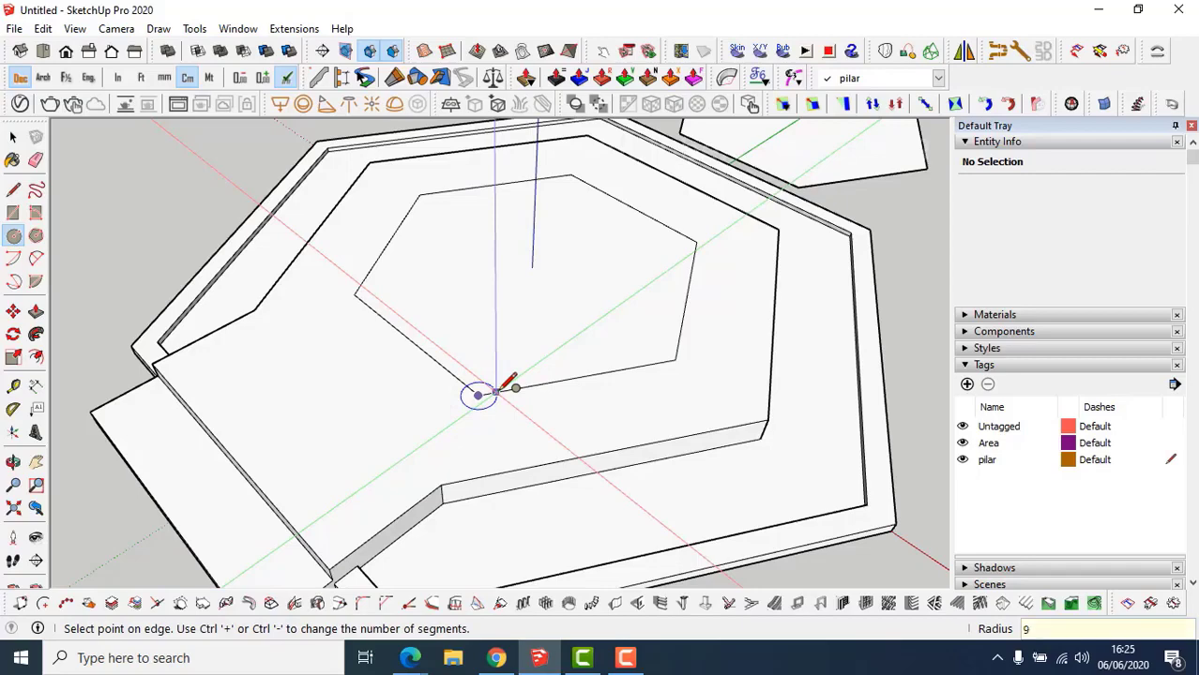
{"action": "type", "text": "9"}
{"action": "key", "text": "Return"}
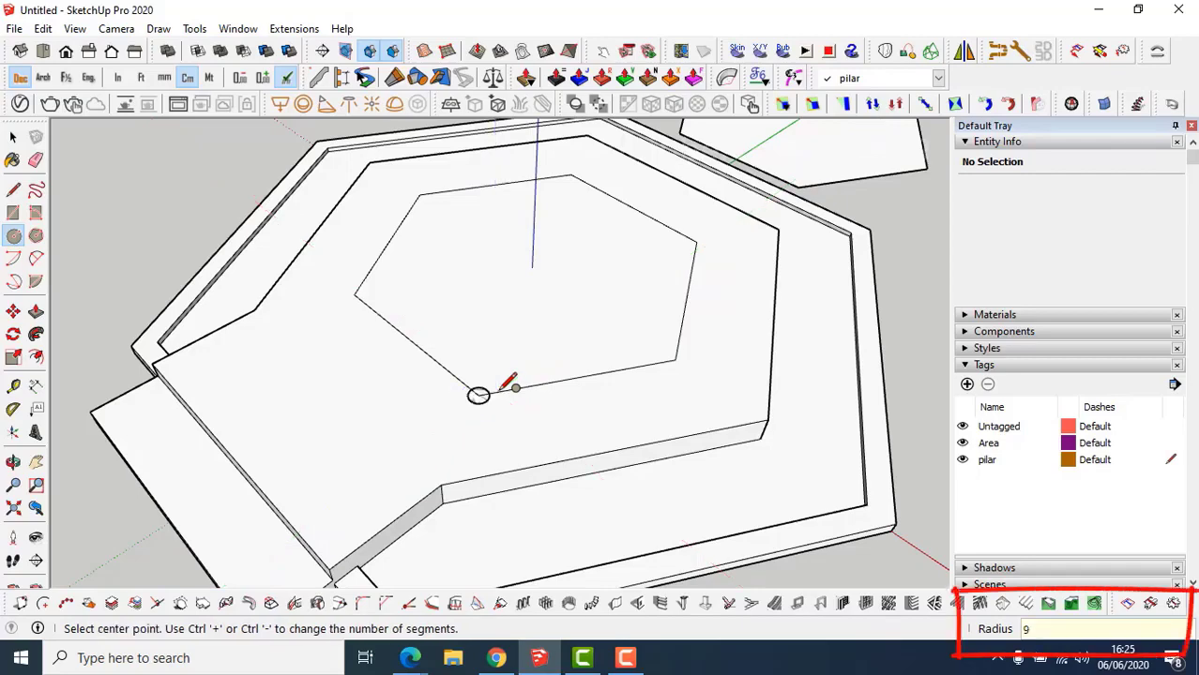
{"action": "key", "text": "p"}
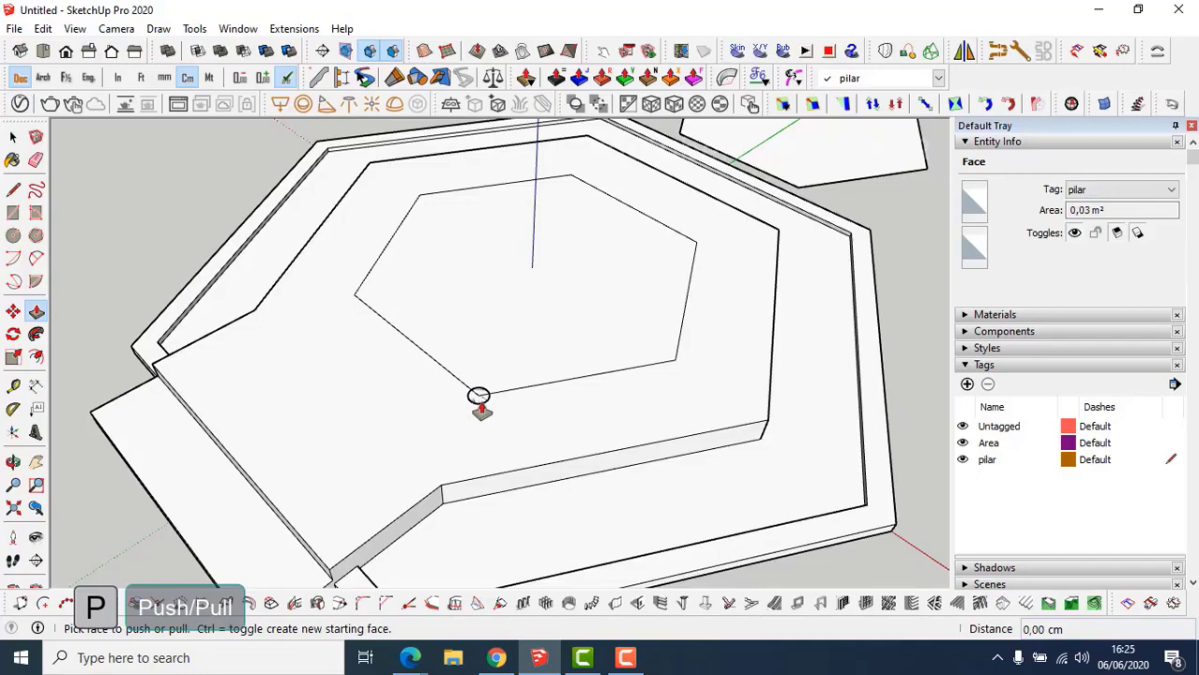
{"action": "left_click", "coordinate": [479, 398]}
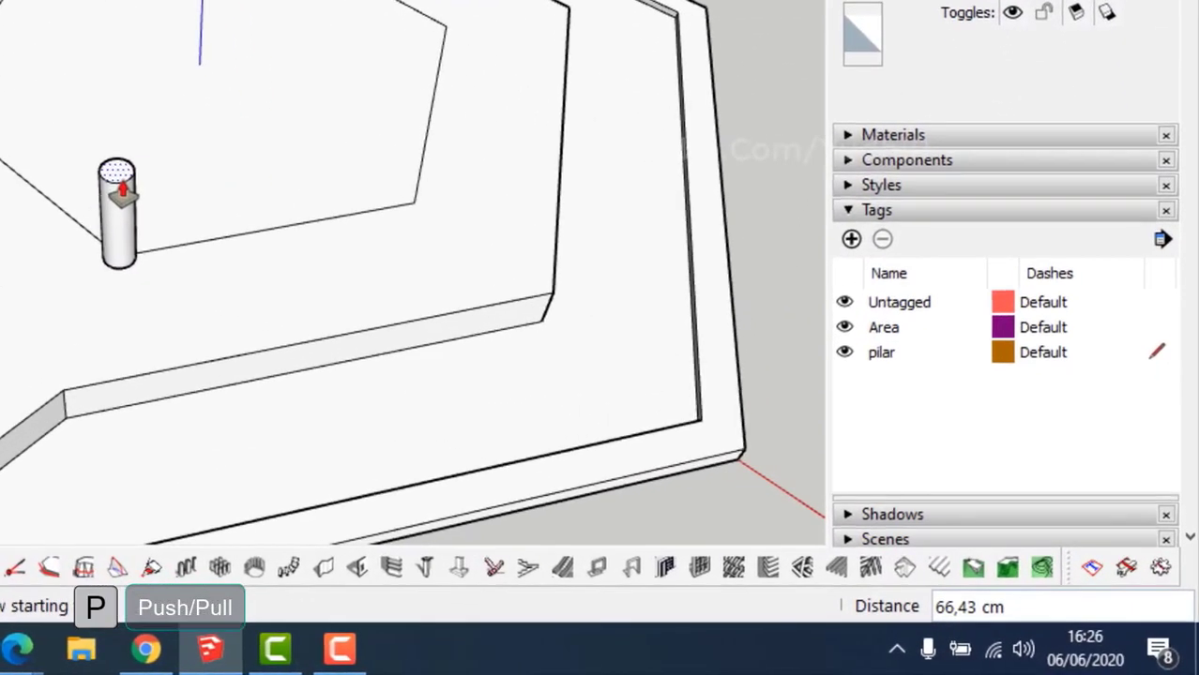
{"action": "type", "text": "27"}
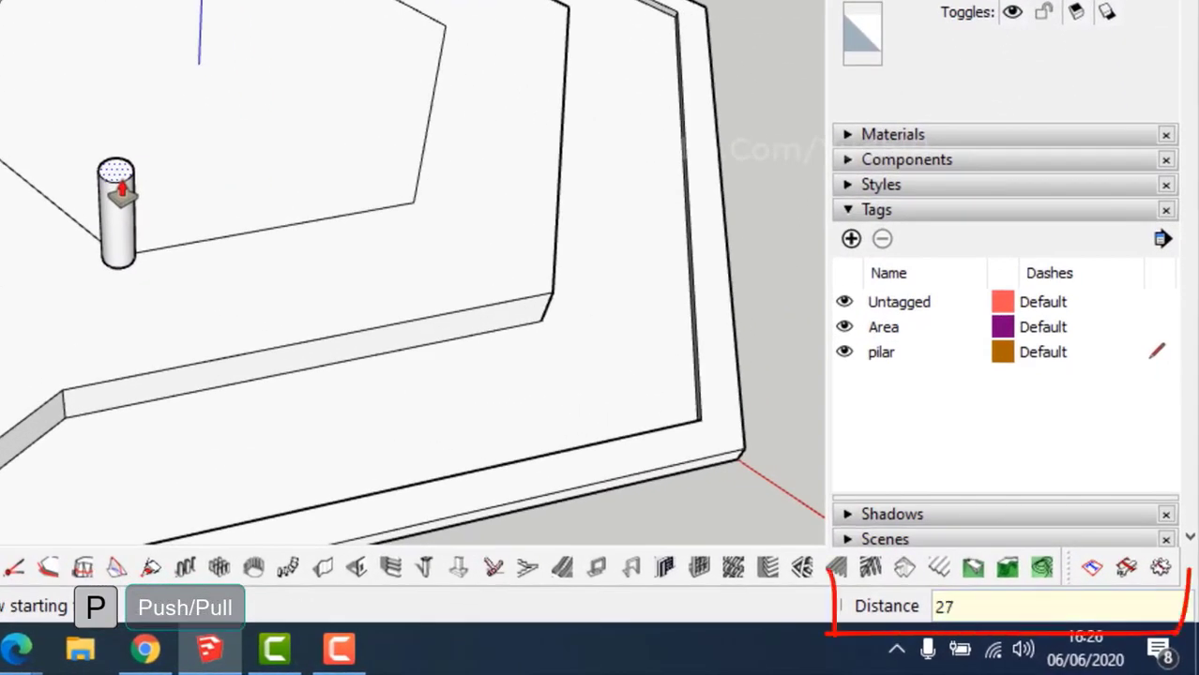
{"action": "type", "text": "5"}
{"action": "key", "text": "Return"}
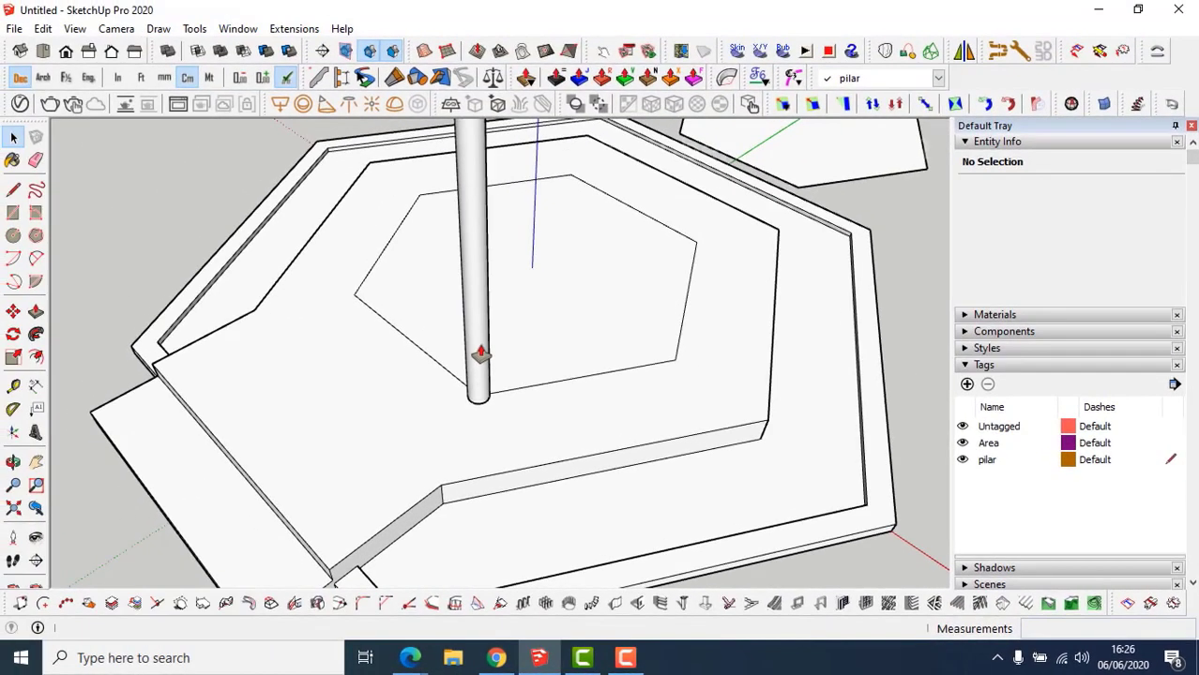
{"action": "scroll", "coordinate": [481, 353], "scroll_direction": "down", "scroll_amount": 1}
{"action": "middle_click_drag", "start_coordinate": [482, 349], "coordinate": [483, 375]}
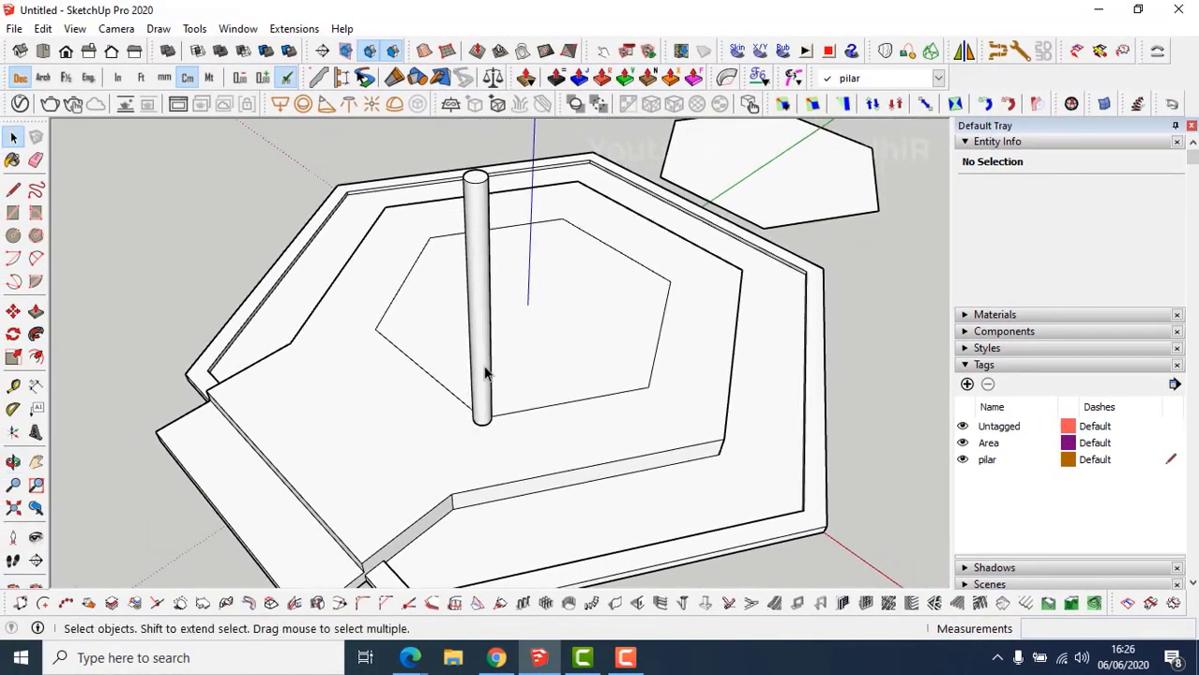
Make the whole cylinder a component with the definition name 'pilar'.
{"action": "triple_click", "coordinate": [484, 370]}
{"action": "right_click", "coordinate": [484, 370]}
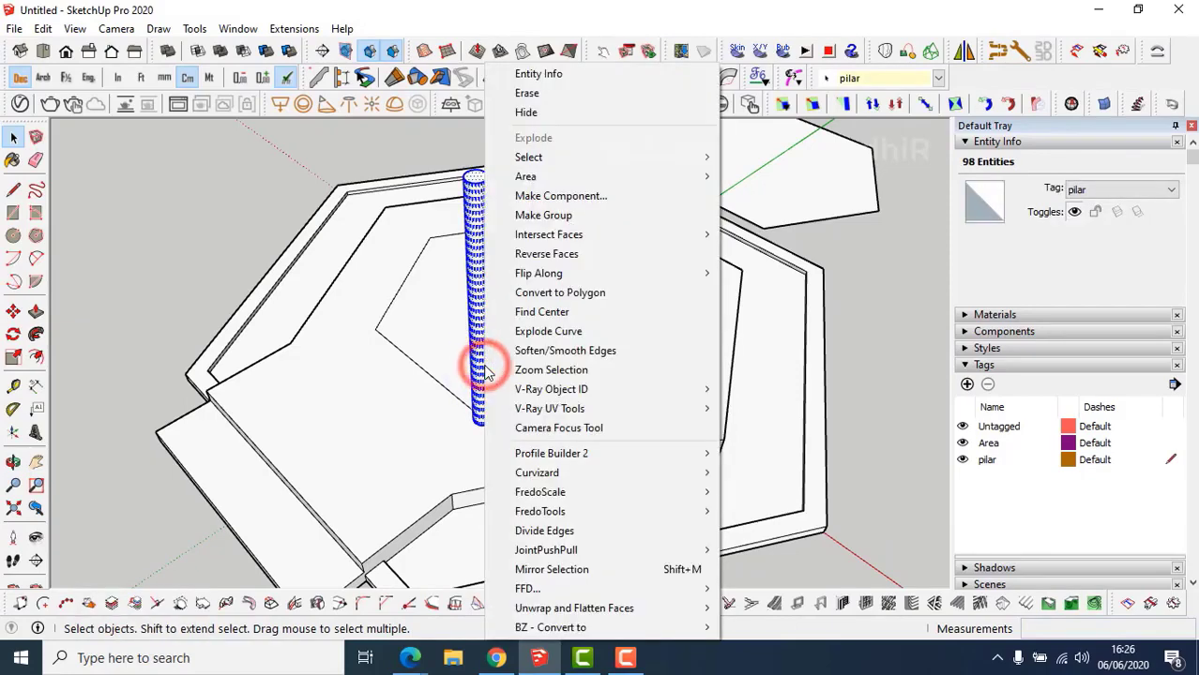
{"action": "left_click", "coordinate": [532, 199]}
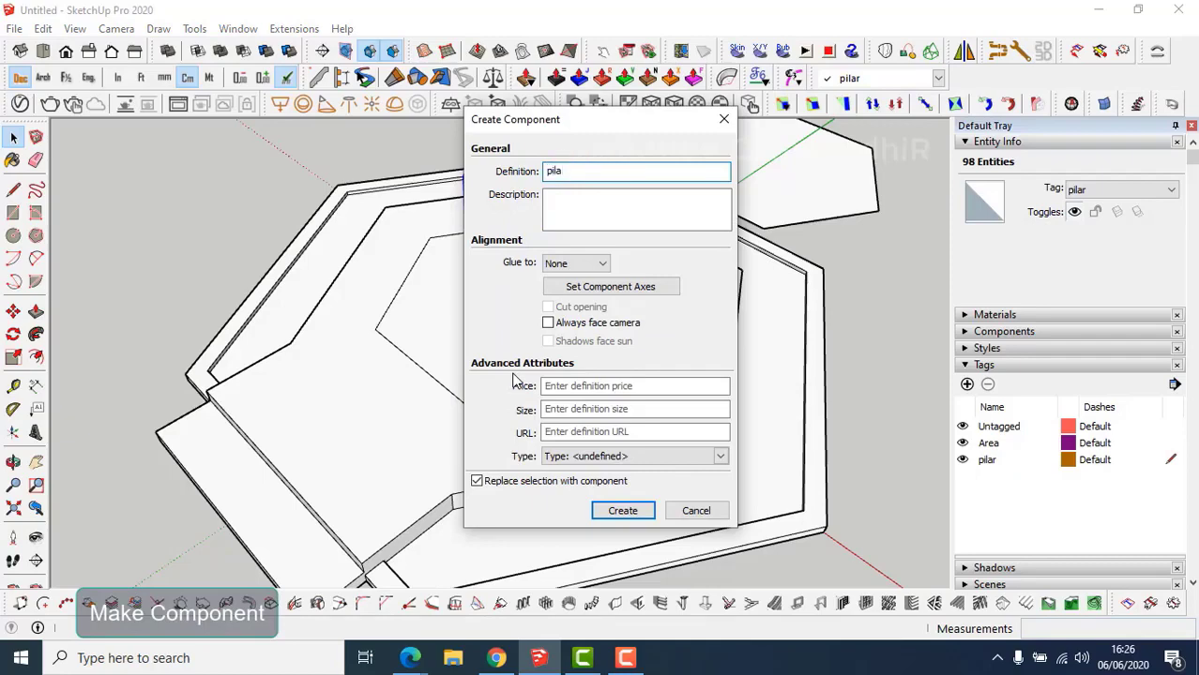
{"action": "type", "text": "pilar"}
{"action": "key", "text": "Return"}
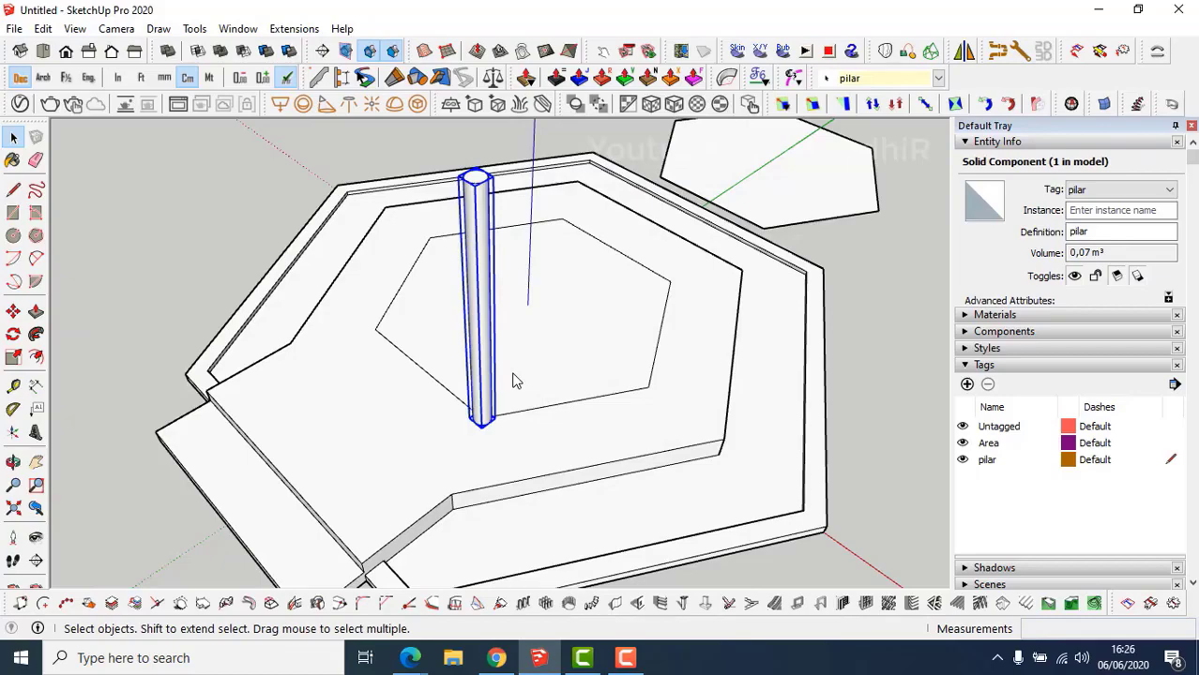
Turn on View > Edge Style > Back Edges to show hidden edges as dashed lines.
{"action": "middle_click_drag", "start_coordinate": [522, 415], "coordinate": [294, 442]}
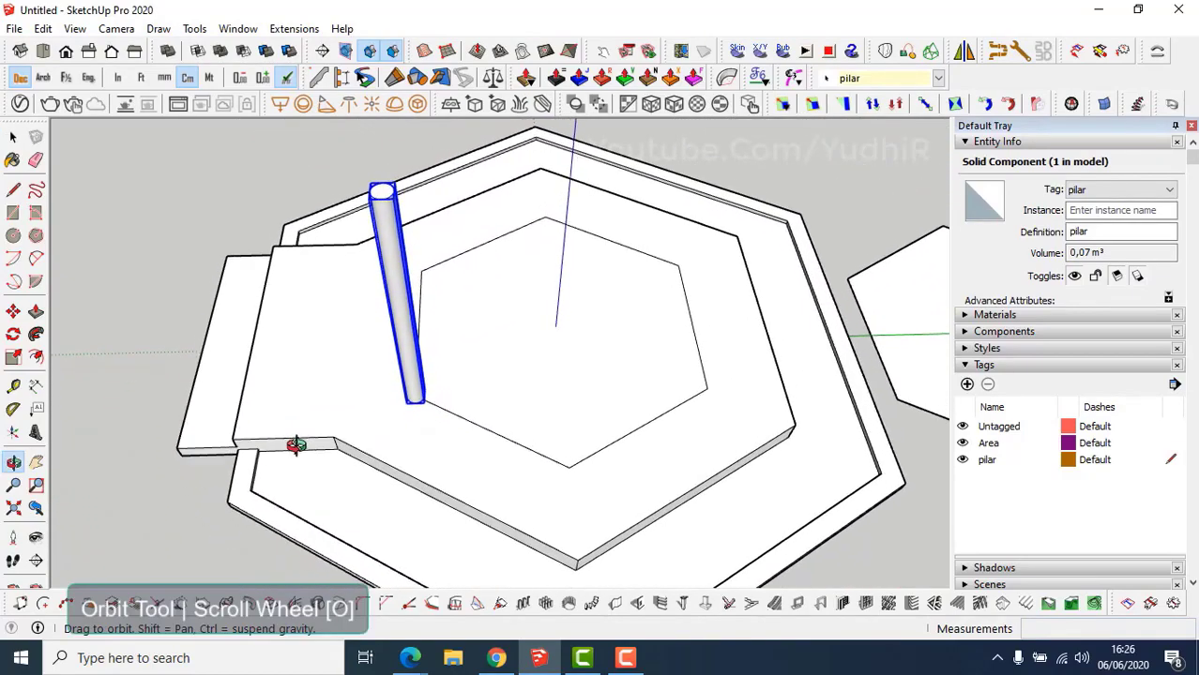
{"action": "middle_click_drag", "start_coordinate": [490, 404], "coordinate": [400, 457]}
{"action": "scroll", "coordinate": [442, 409], "scroll_direction": "up", "scroll_amount": 3}
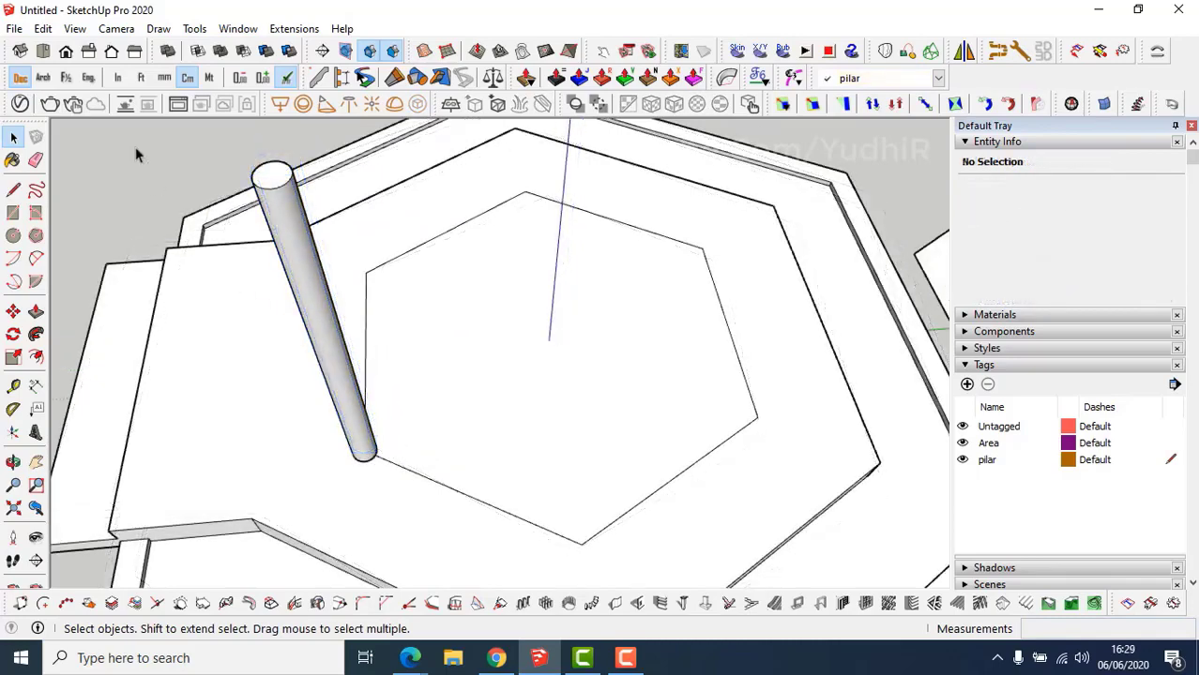
{"action": "left_click", "coordinate": [75, 29]}
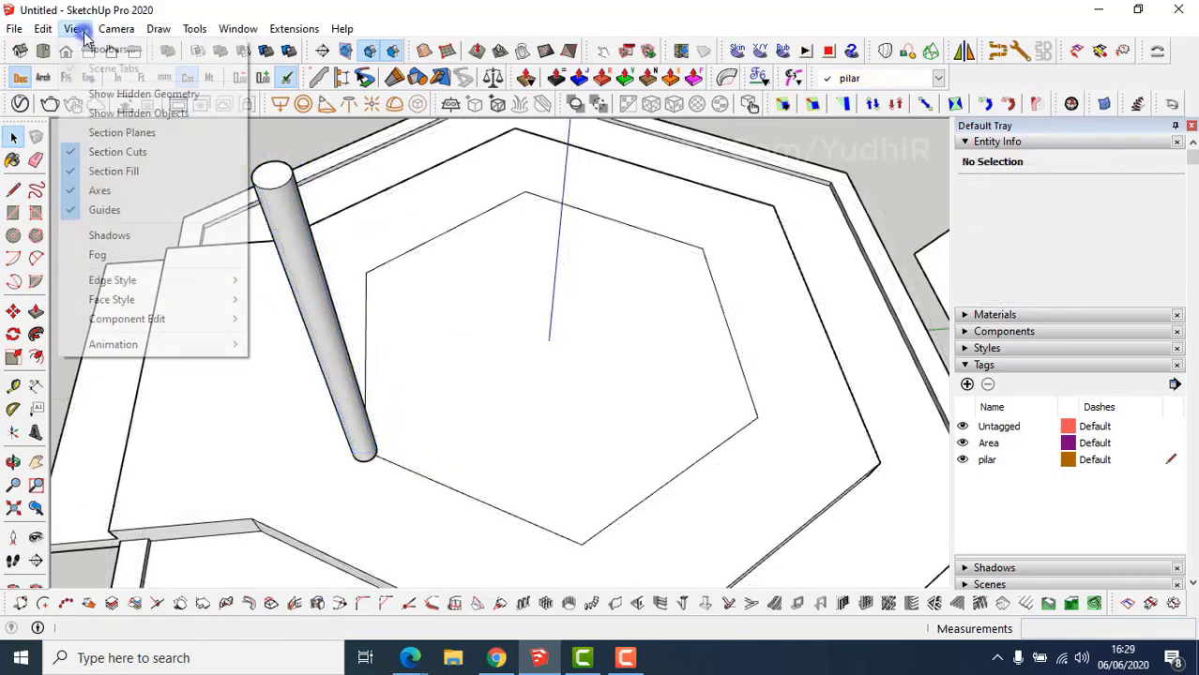
{"action": "mouse_move", "coordinate": [221, 281]}
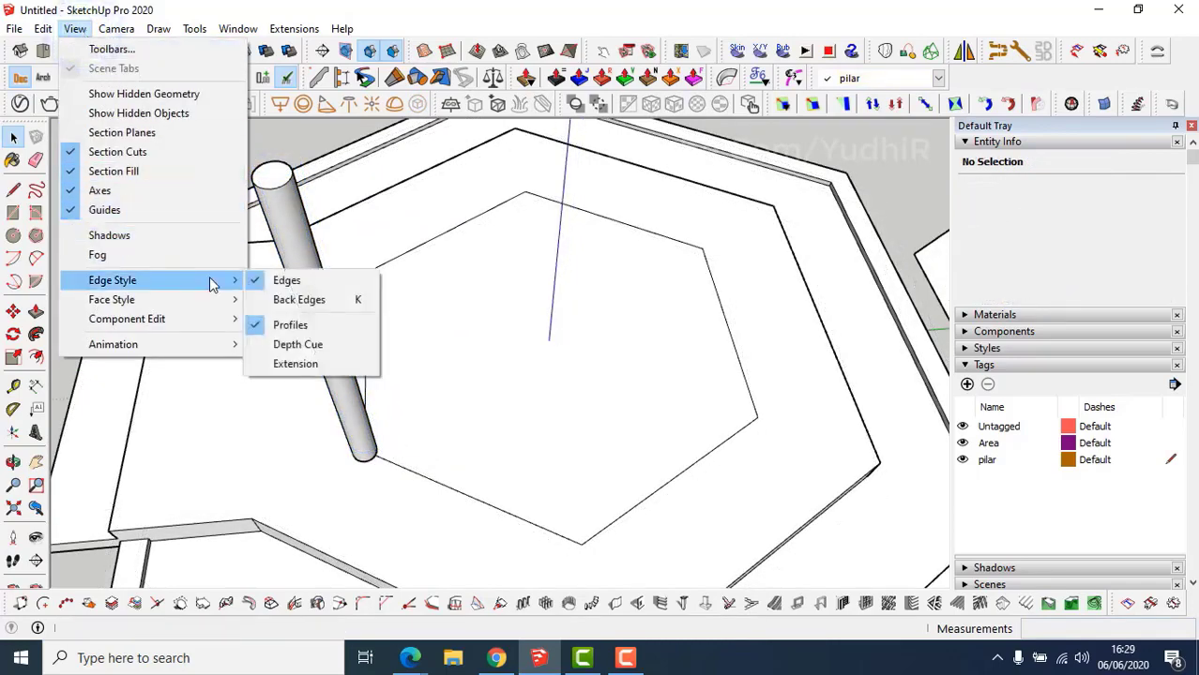
{"action": "left_click", "coordinate": [297, 300]}
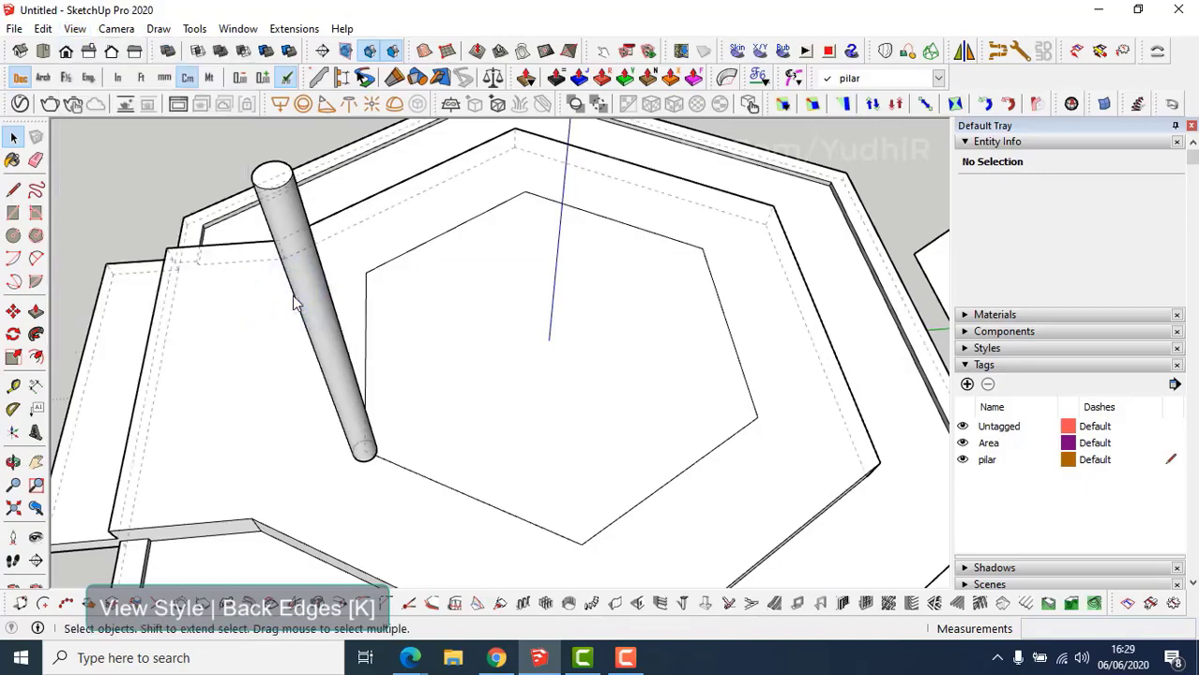
{"action": "key", "text": "l"}
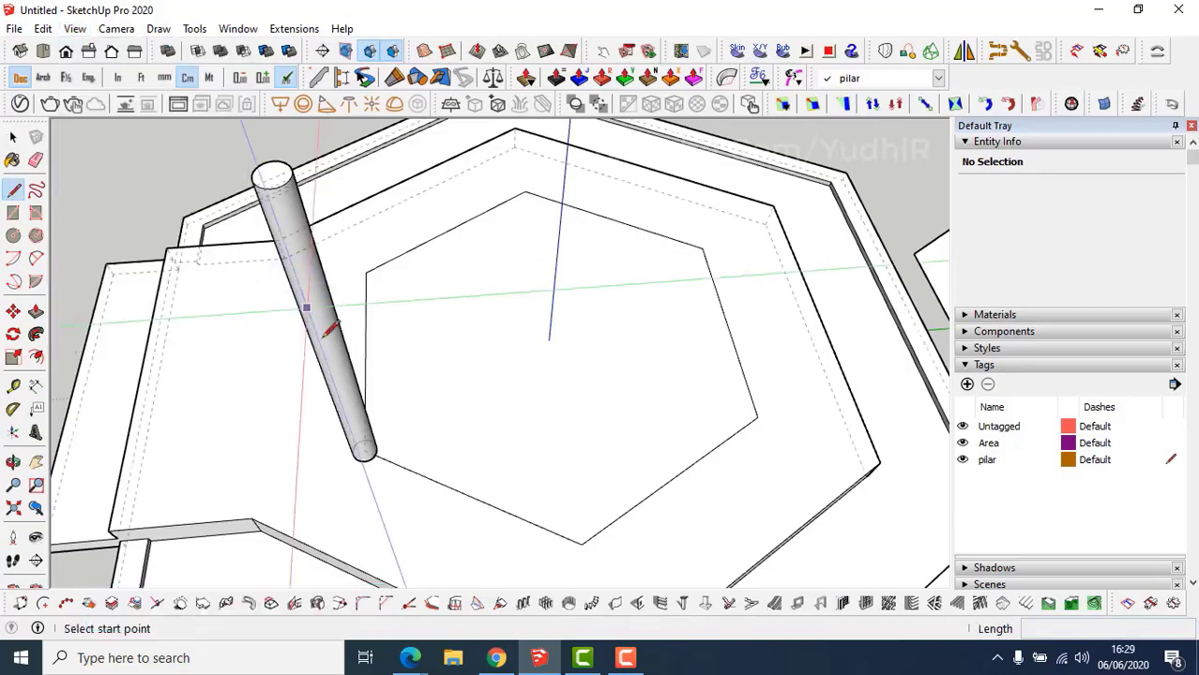
Draw a line from the pillar base to the hexagon centre.
{"action": "left_click", "coordinate": [364, 450]}
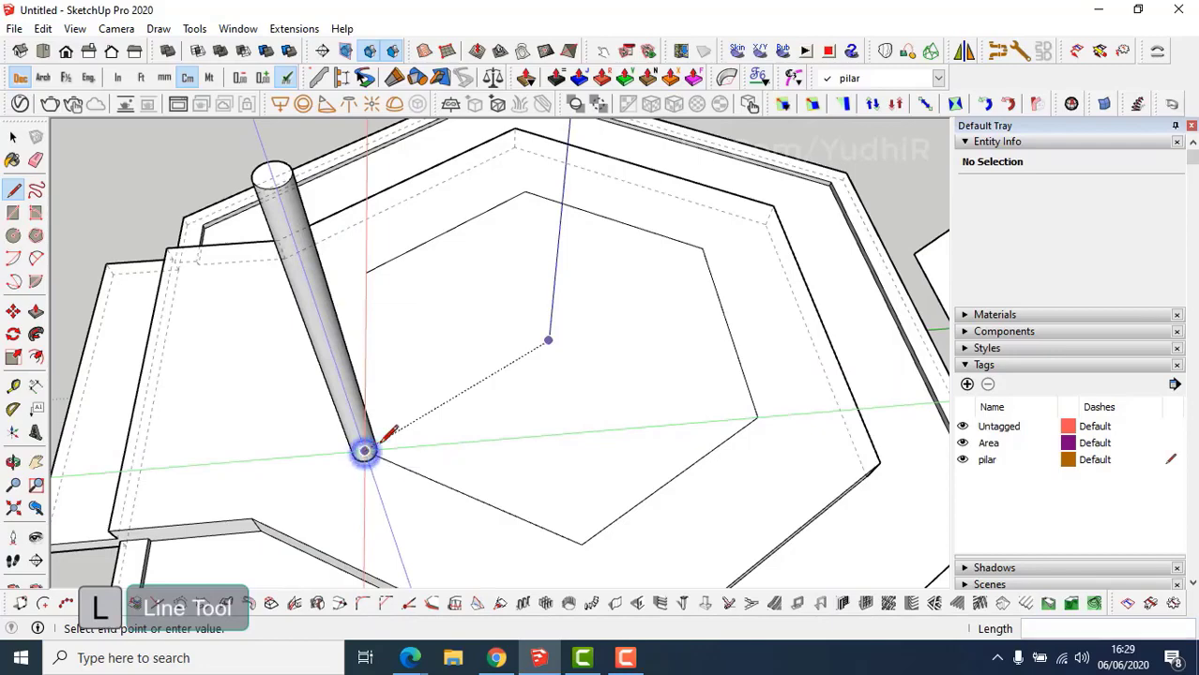
{"action": "left_click", "coordinate": [549, 339]}
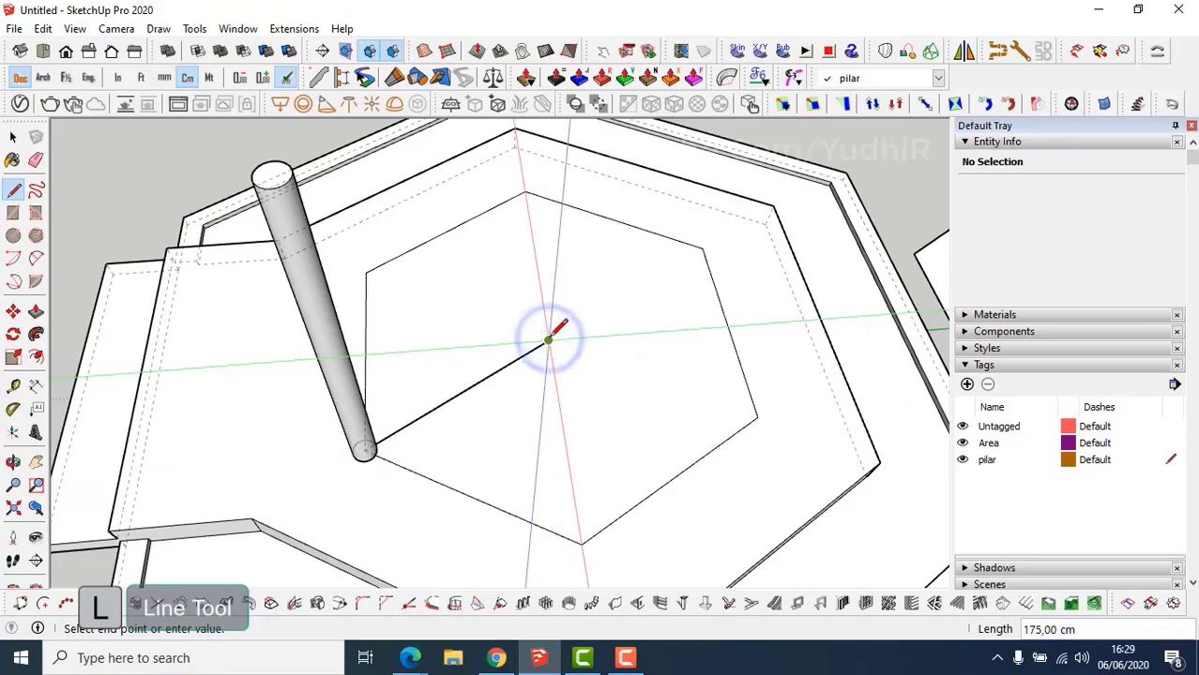
{"action": "key", "text": "space"}
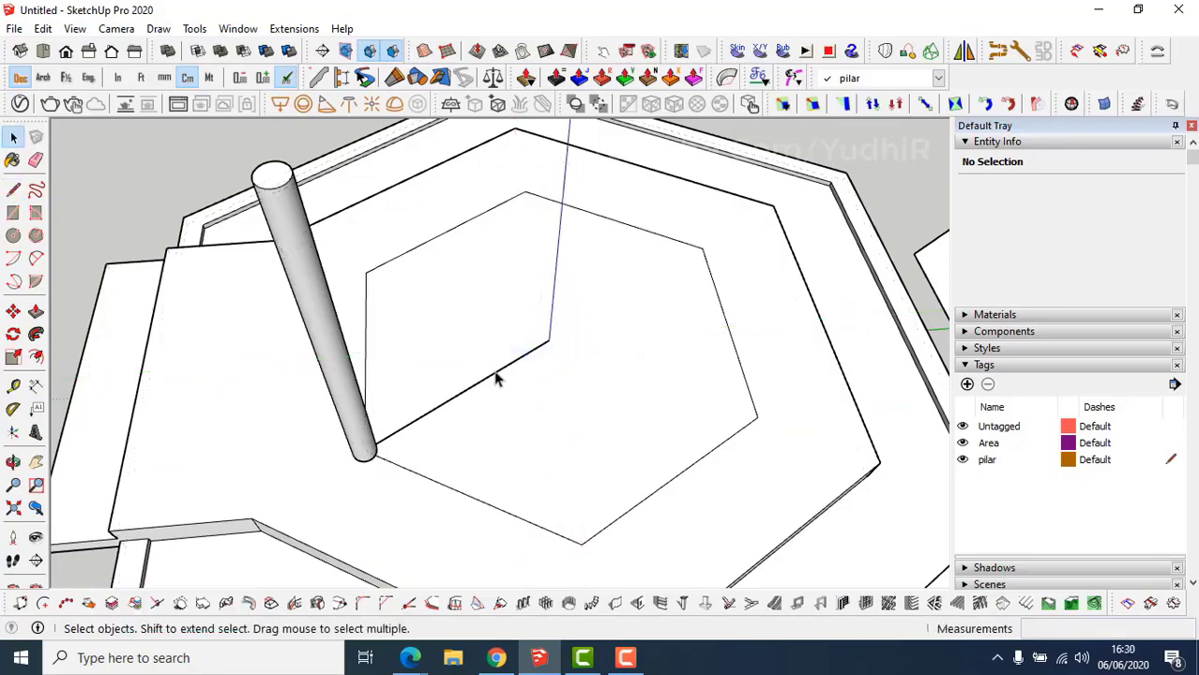
Copy the 175 cm line 3 cm and 6 cm to the side with Move.
{"action": "left_click", "coordinate": [495, 372]}
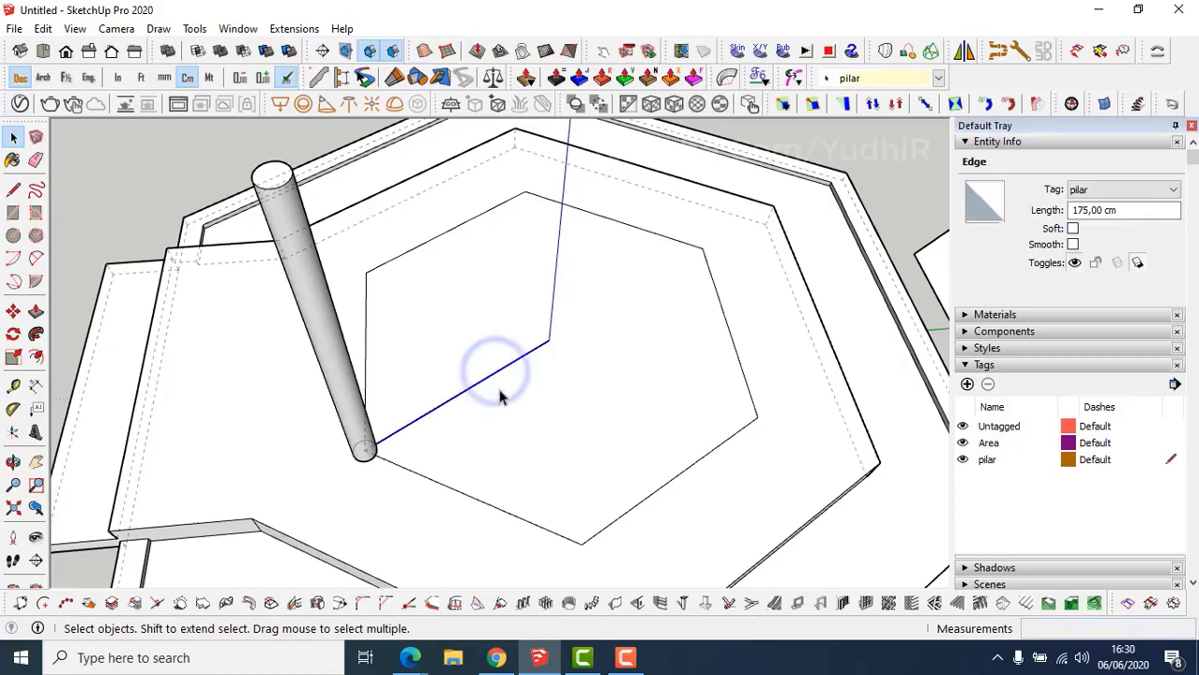
{"action": "key", "text": "m"}
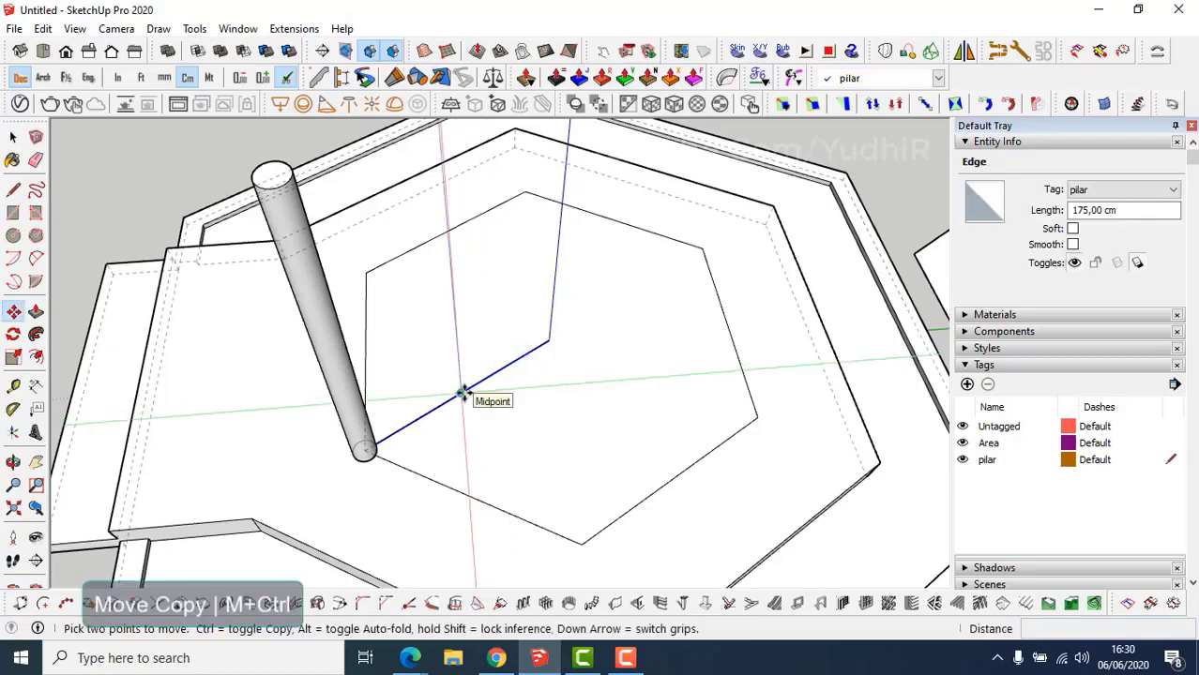
{"action": "left_click", "coordinate": [459, 394]}
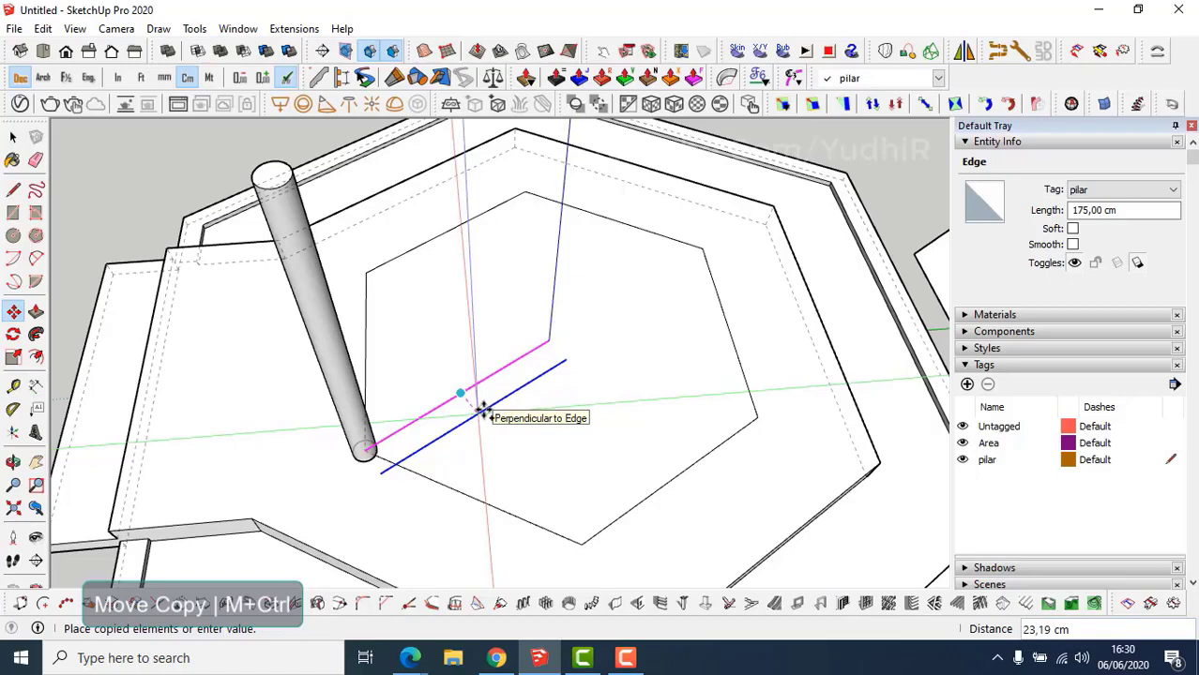
{"action": "key", "text": "Return"}
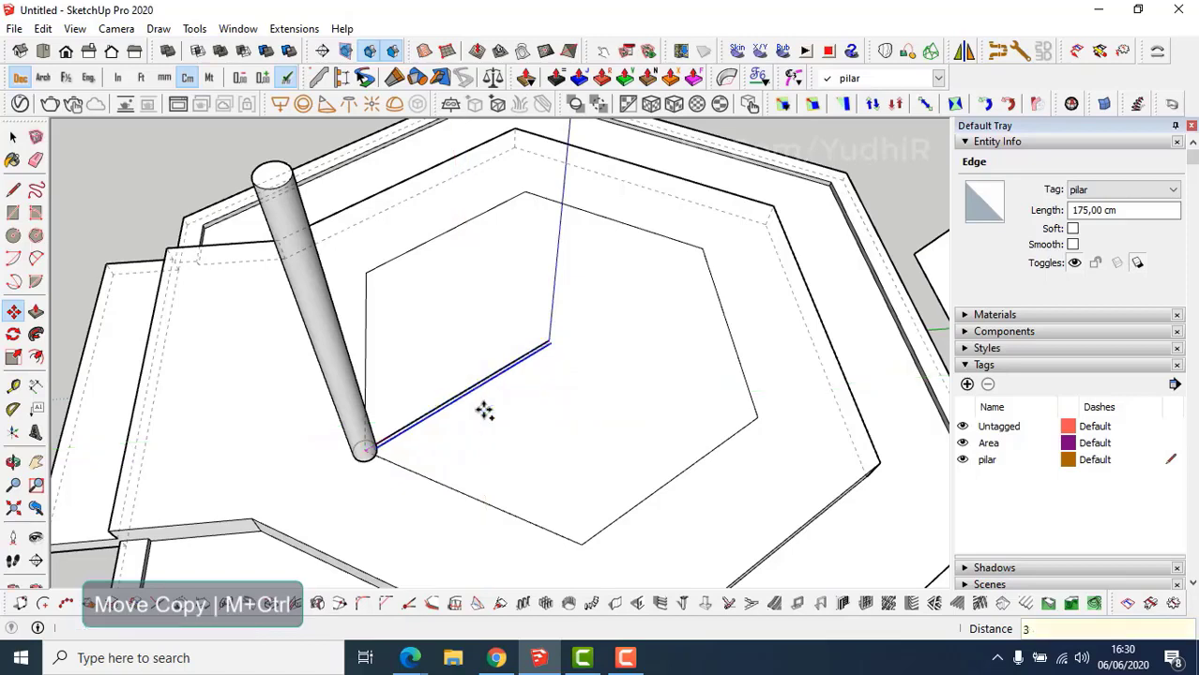
{"action": "left_click", "coordinate": [464, 398]}
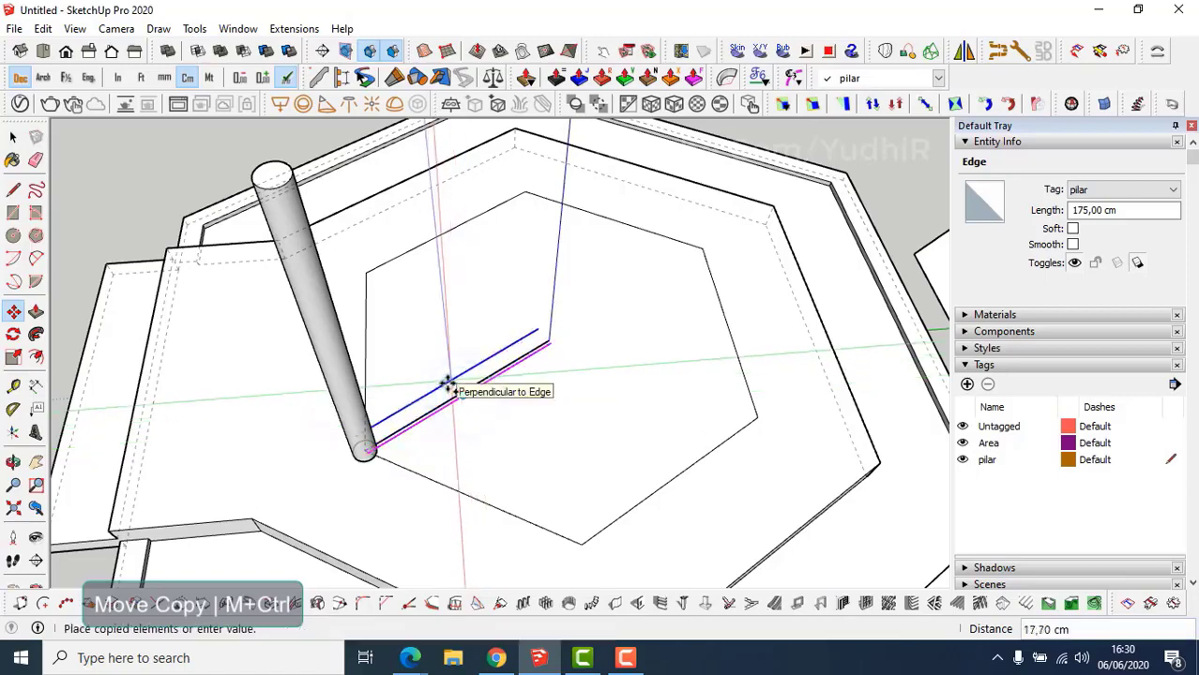
{"action": "key", "text": "Return"}
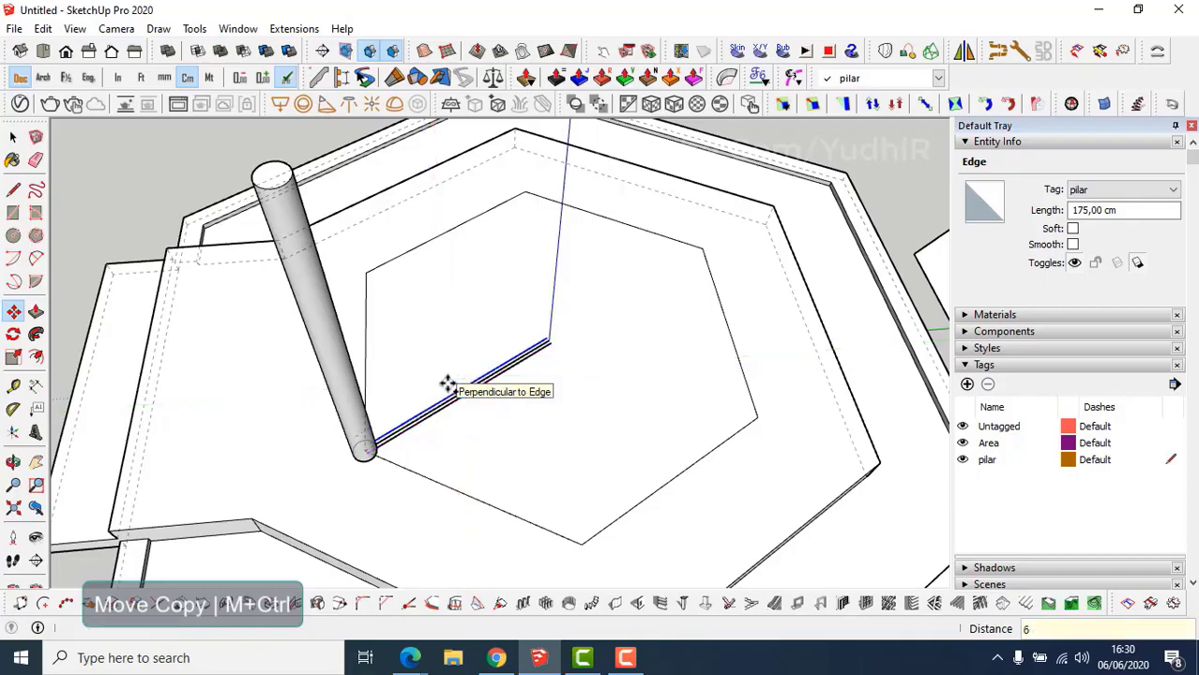
{"action": "scroll", "coordinate": [448, 385], "scroll_direction": "up", "scroll_amount": 4}
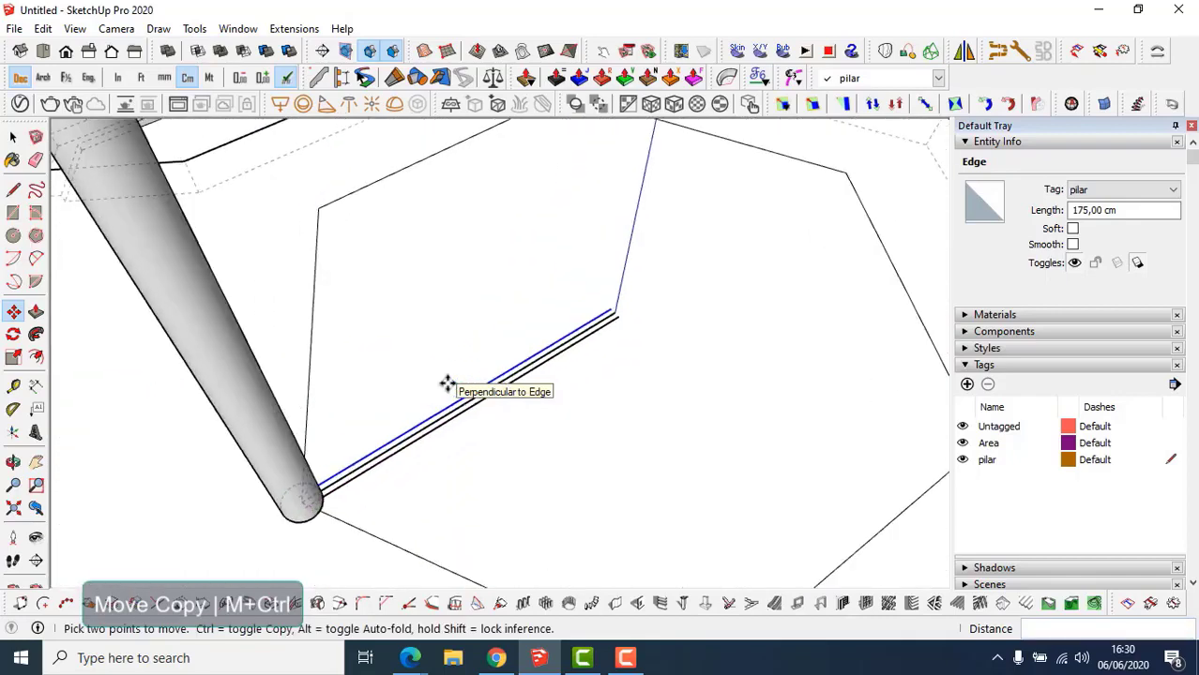
{"action": "scroll", "coordinate": [448, 385], "scroll_direction": "up", "scroll_amount": 1}
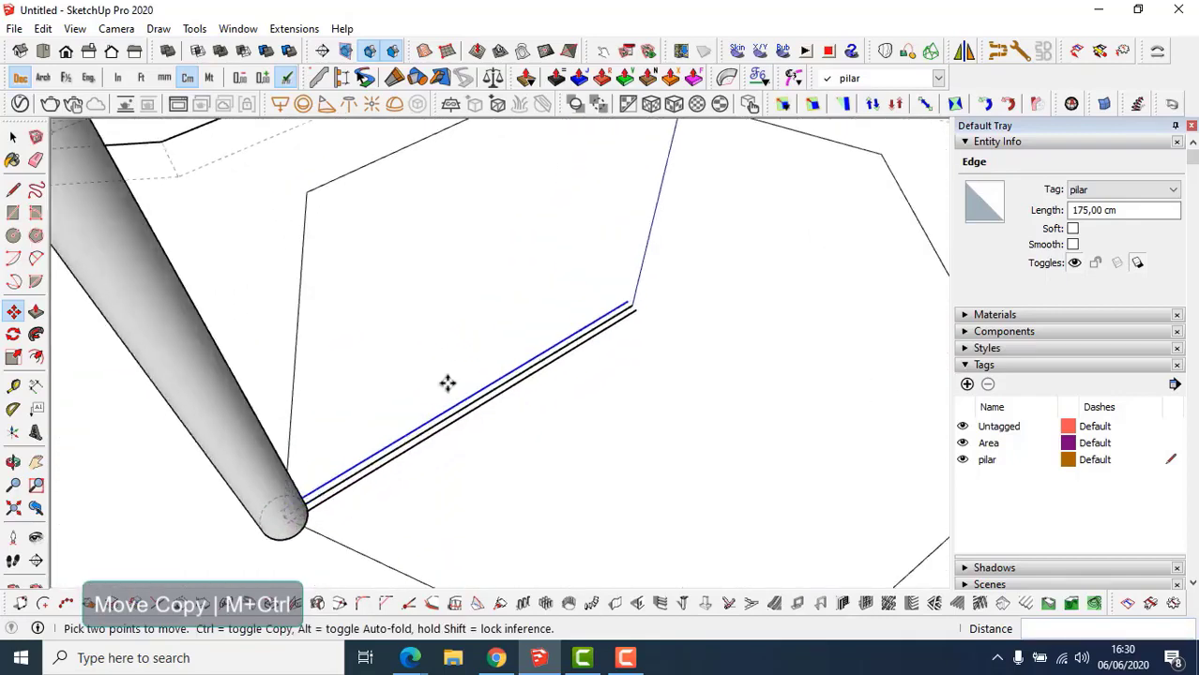
Erase the original middle line and close both strip ends to form a 6 cm face.
{"action": "key", "text": "e"}
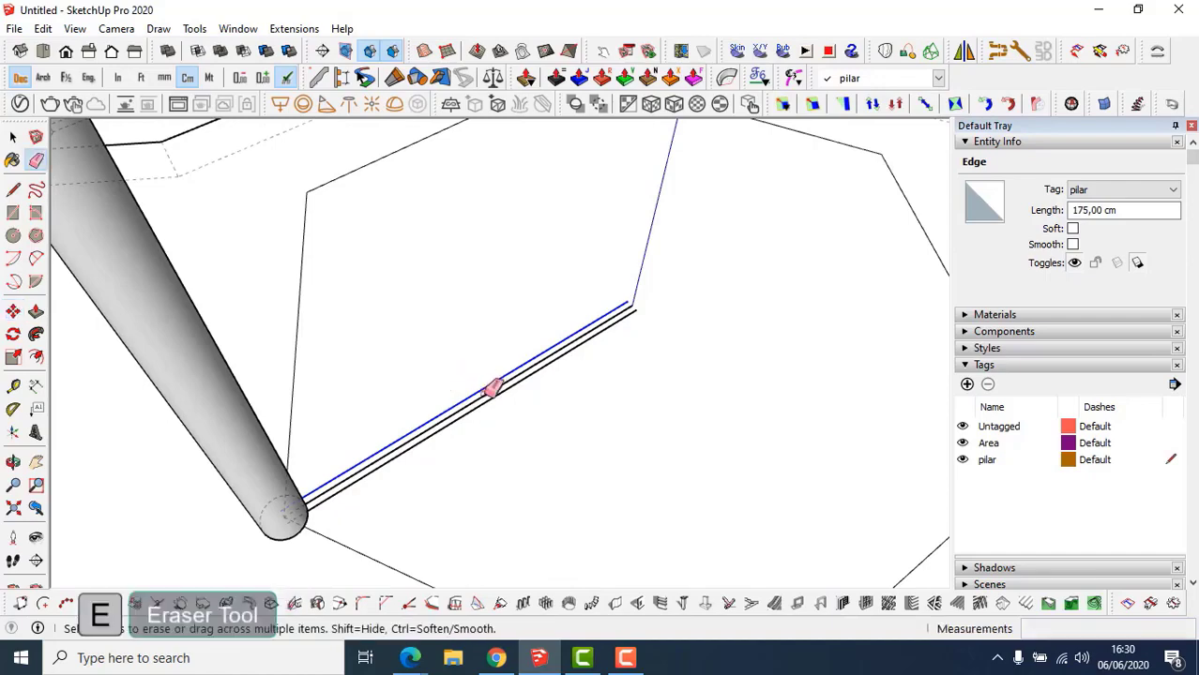
{"action": "left_click", "coordinate": [484, 393]}
{"action": "scroll", "coordinate": [645, 302], "scroll_direction": "up", "scroll_amount": 4}
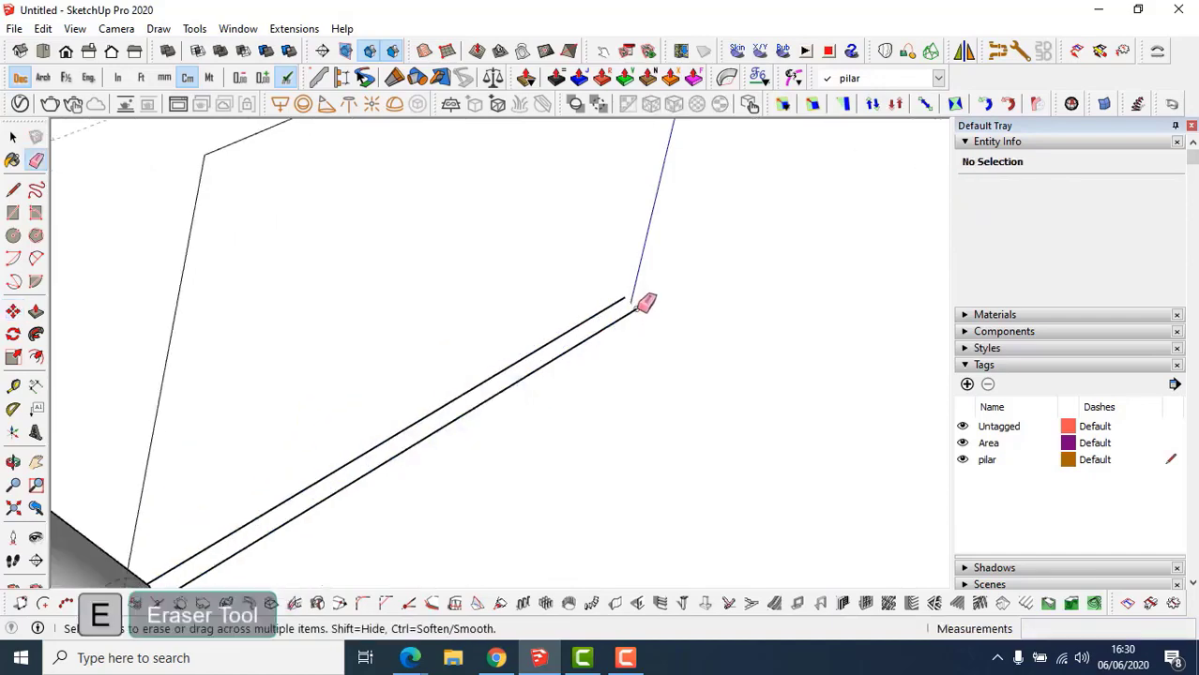
{"action": "key", "text": "l"}
{"action": "left_click", "coordinate": [624, 299]}
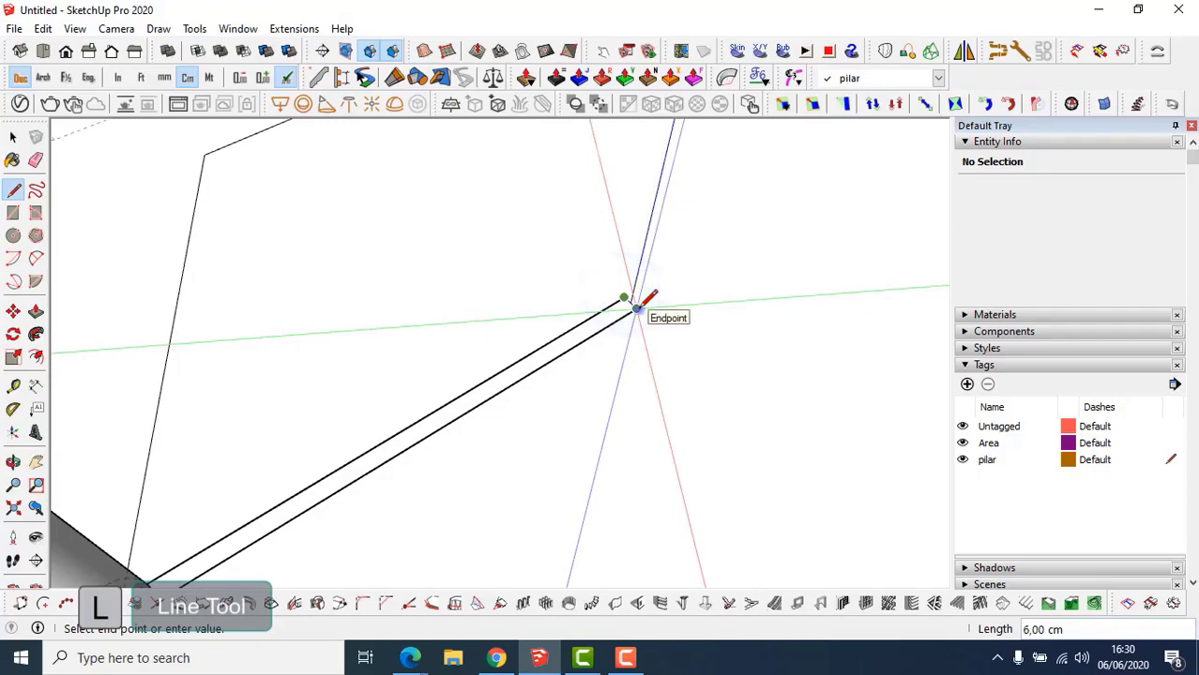
{"action": "left_click", "coordinate": [638, 309]}
{"action": "scroll", "coordinate": [636, 311], "scroll_direction": "down", "scroll_amount": 3}
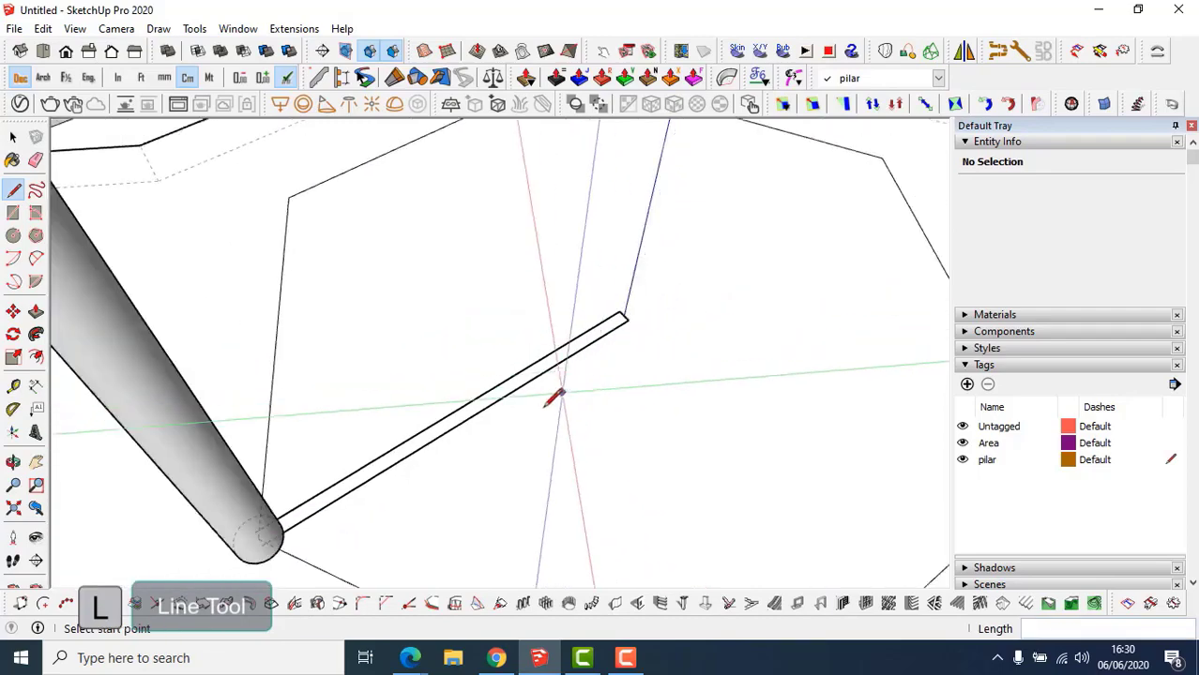
{"action": "scroll", "coordinate": [310, 502], "scroll_direction": "up", "scroll_amount": 4}
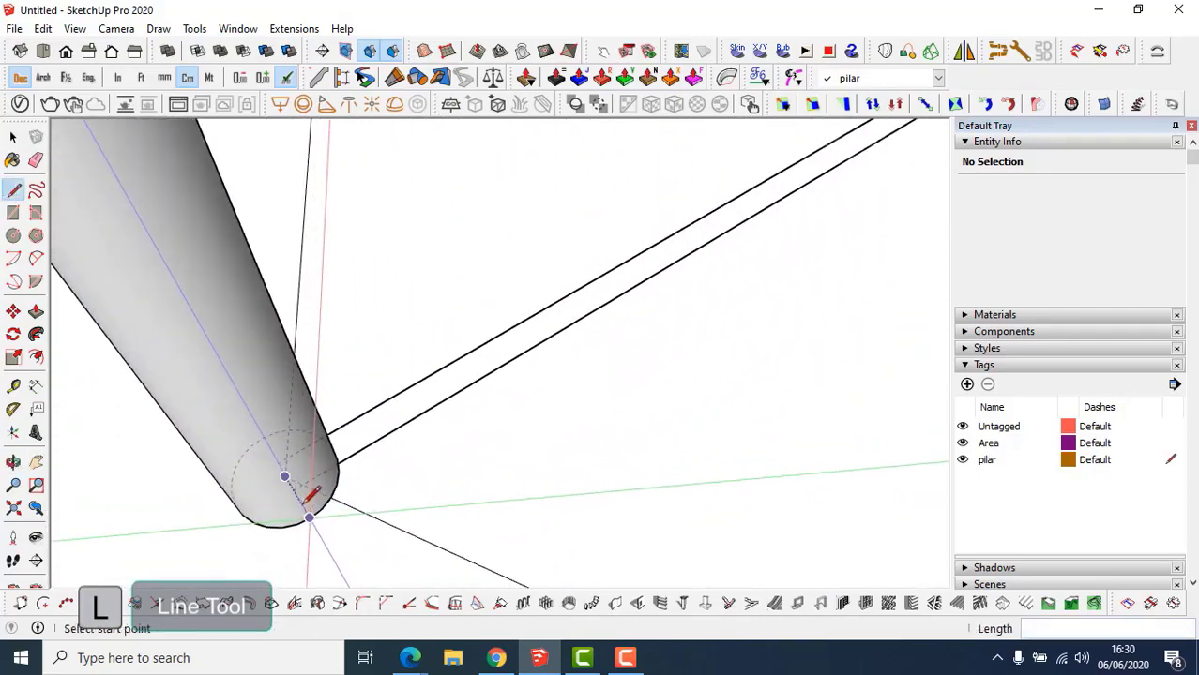
{"action": "left_click", "coordinate": [292, 491]}
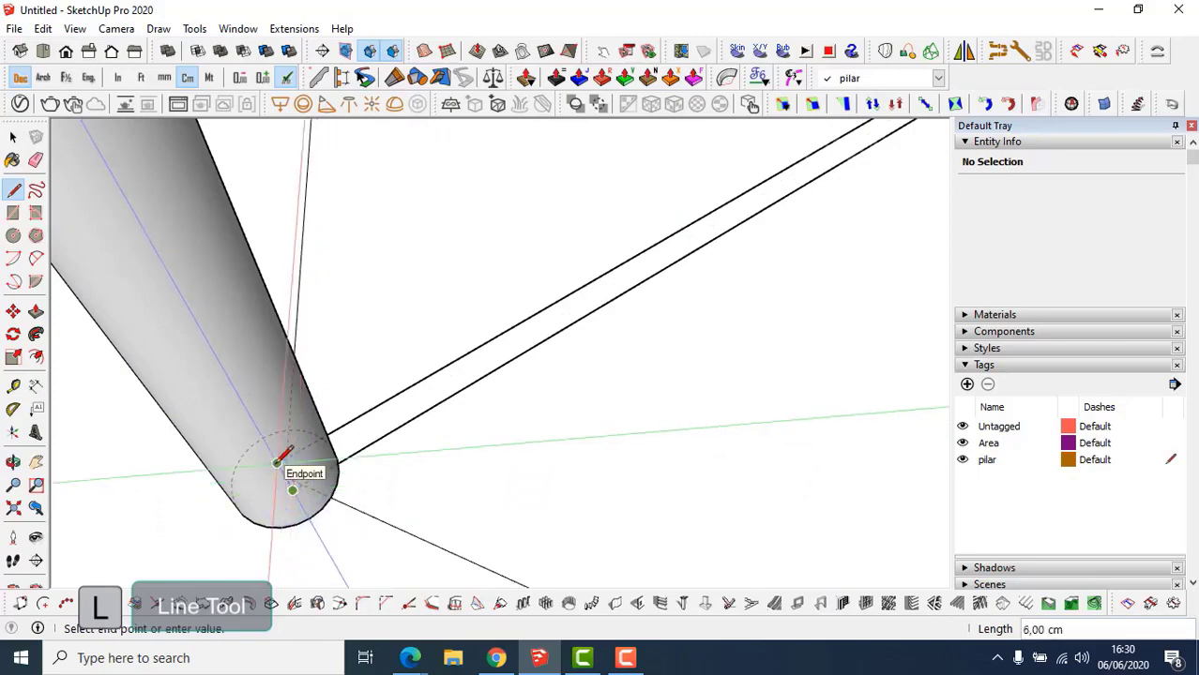
{"action": "left_click", "coordinate": [276, 464]}
{"action": "scroll", "coordinate": [459, 414], "scroll_direction": "down", "scroll_amount": 1}
{"action": "middle_click_drag", "start_coordinate": [459, 413], "coordinate": [416, 424]}
Push/pull the strip face up 12 cm into a solid beam.
{"action": "key", "text": "p"}
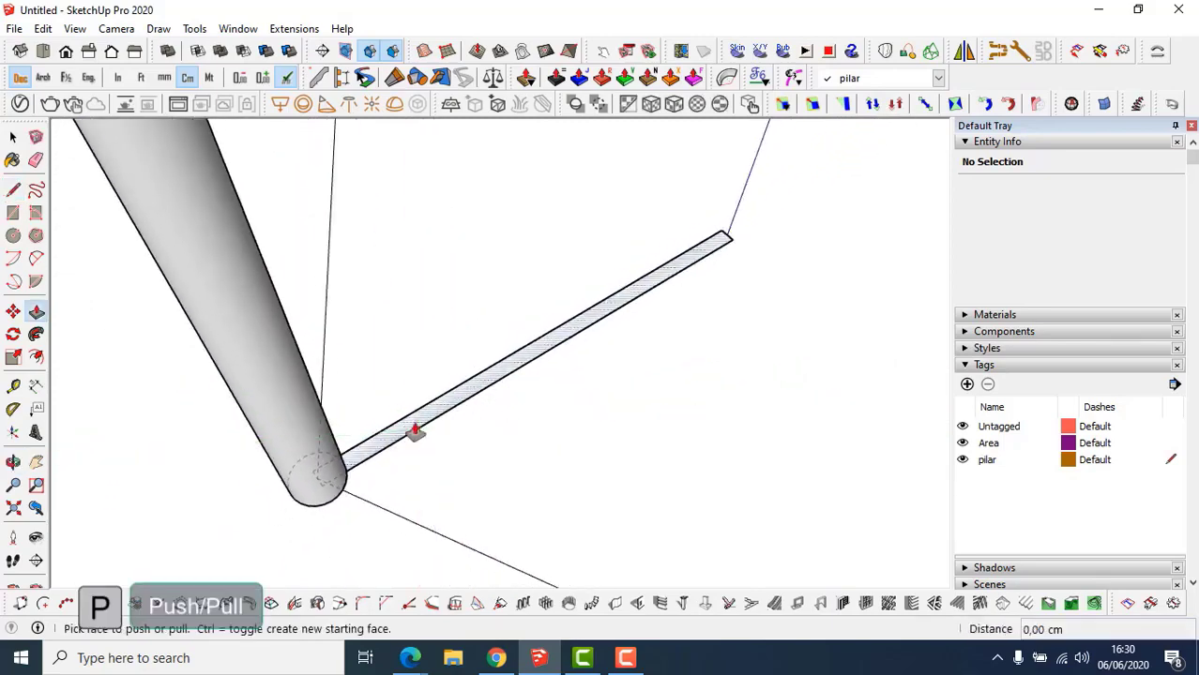
{"action": "left_click_drag", "start_coordinate": [414, 426], "coordinate": [416, 416]}
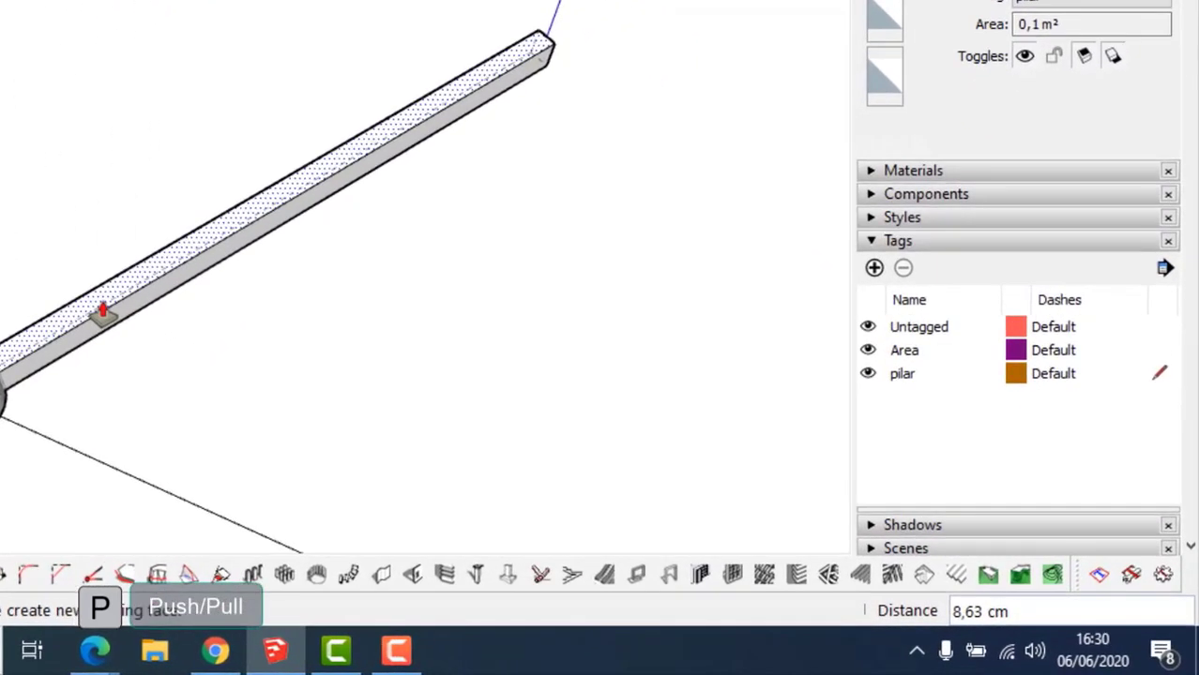
{"action": "type", "text": "12"}
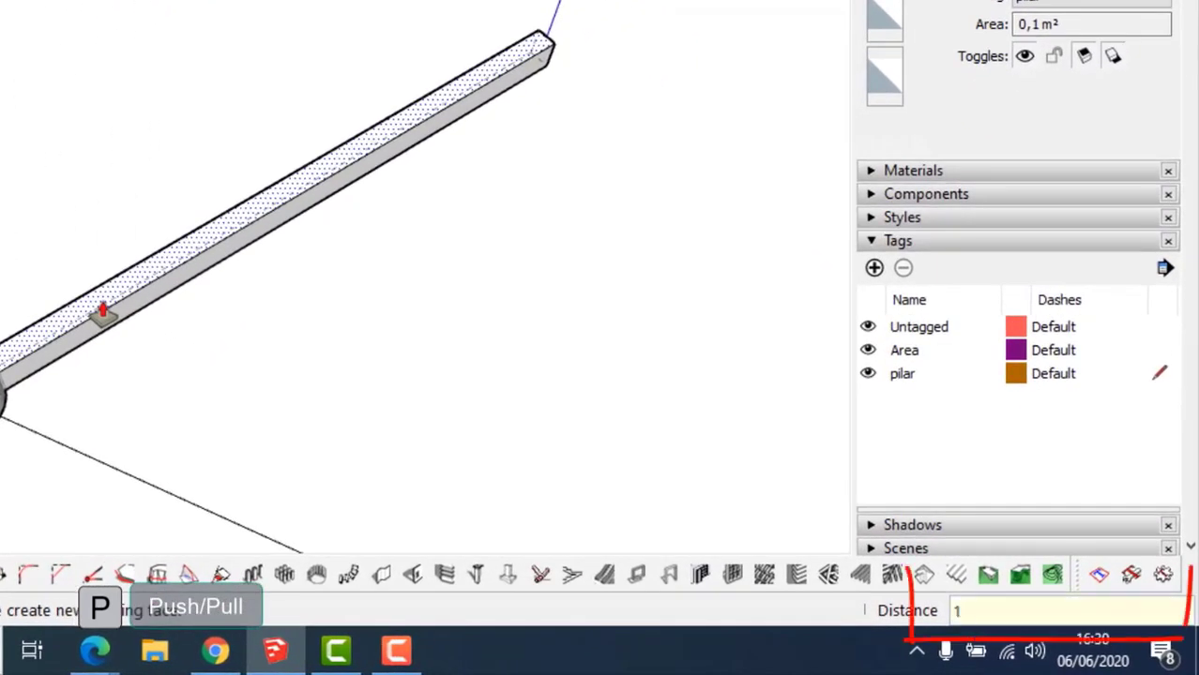
{"action": "key", "text": "Return"}
Toggle hidden back edges off and check the beam end's width with the Tape Measure.
{"action": "middle_click_drag", "start_coordinate": [104, 315], "coordinate": [211, 394]}
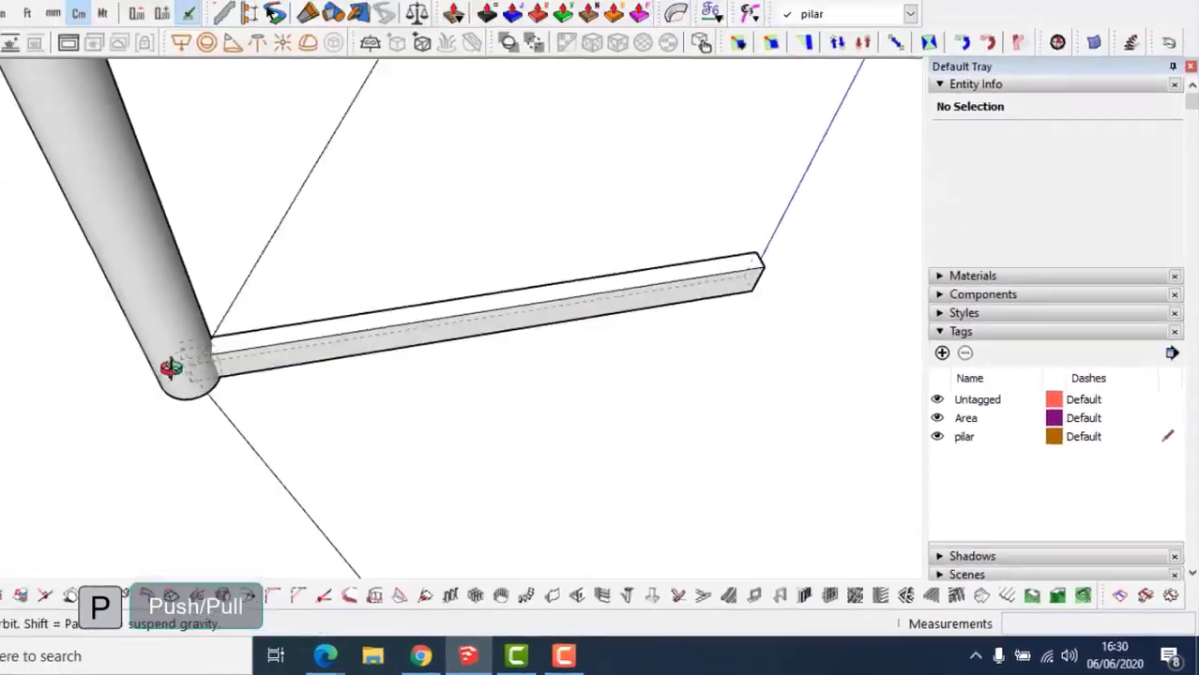
{"action": "key", "text": "k"}
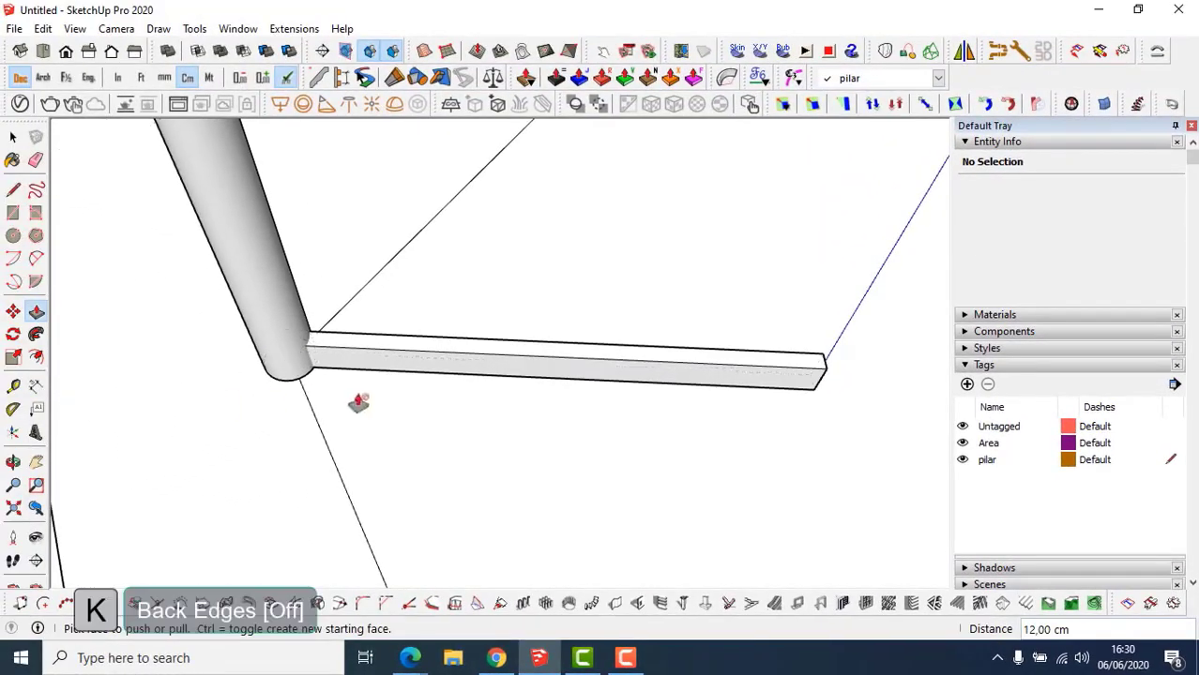
{"action": "middle_click_drag", "start_coordinate": [763, 377], "coordinate": [464, 371]}
{"action": "scroll", "coordinate": [554, 455], "scroll_direction": "up", "scroll_amount": 2}
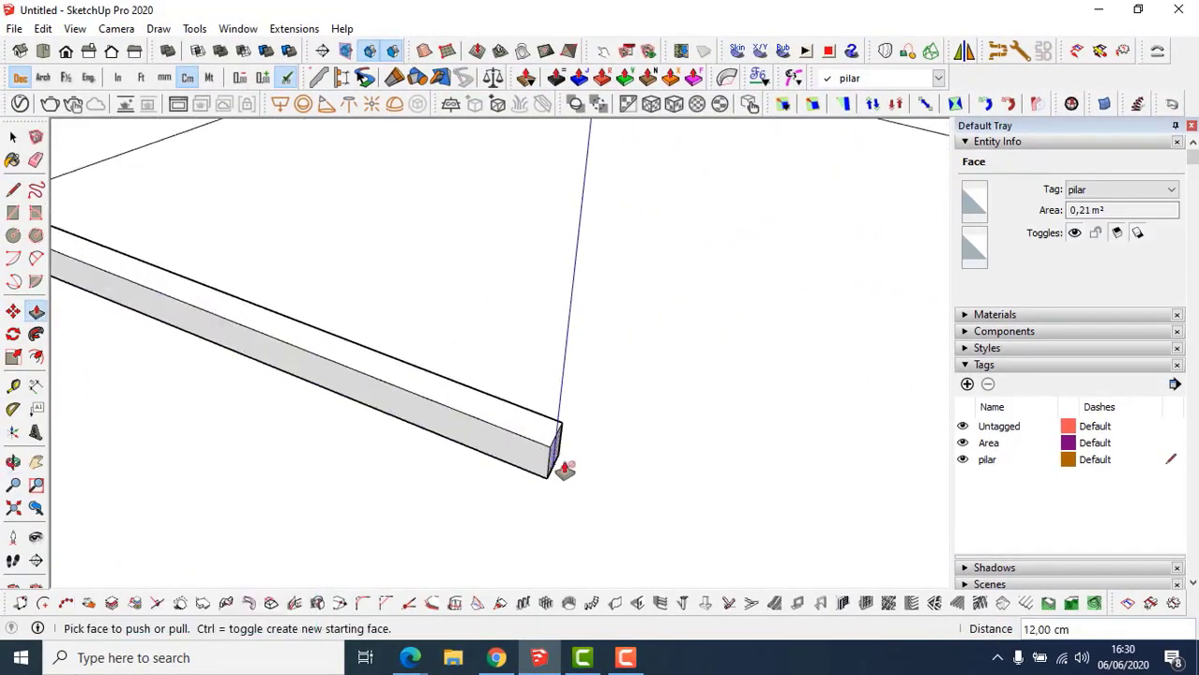
{"action": "middle_click_drag", "start_coordinate": [563, 470], "coordinate": [512, 455]}
{"action": "key", "text": "t"}
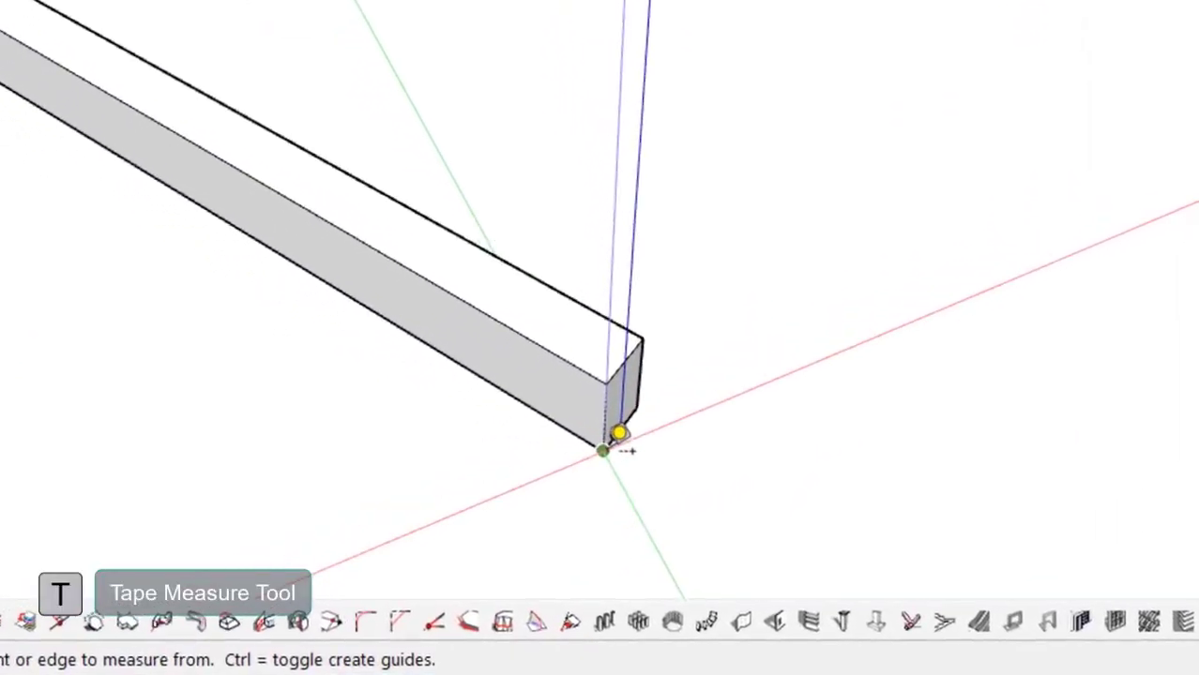
{"action": "left_click", "coordinate": [604, 451]}
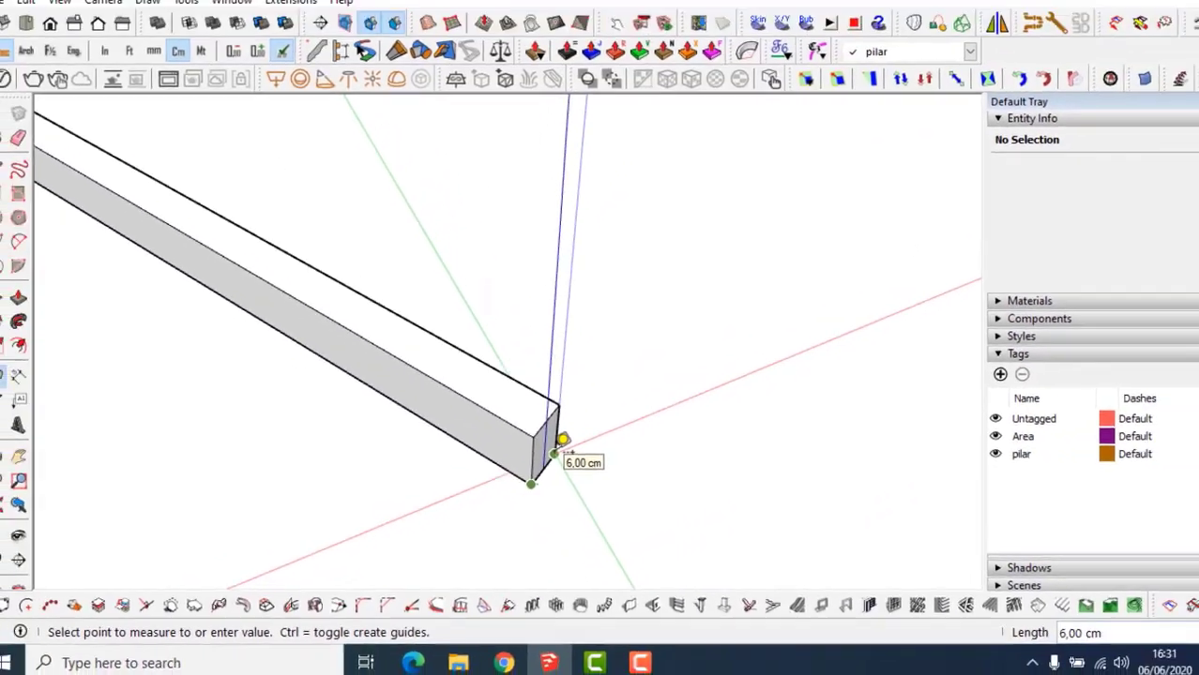
{"action": "key", "text": "space"}
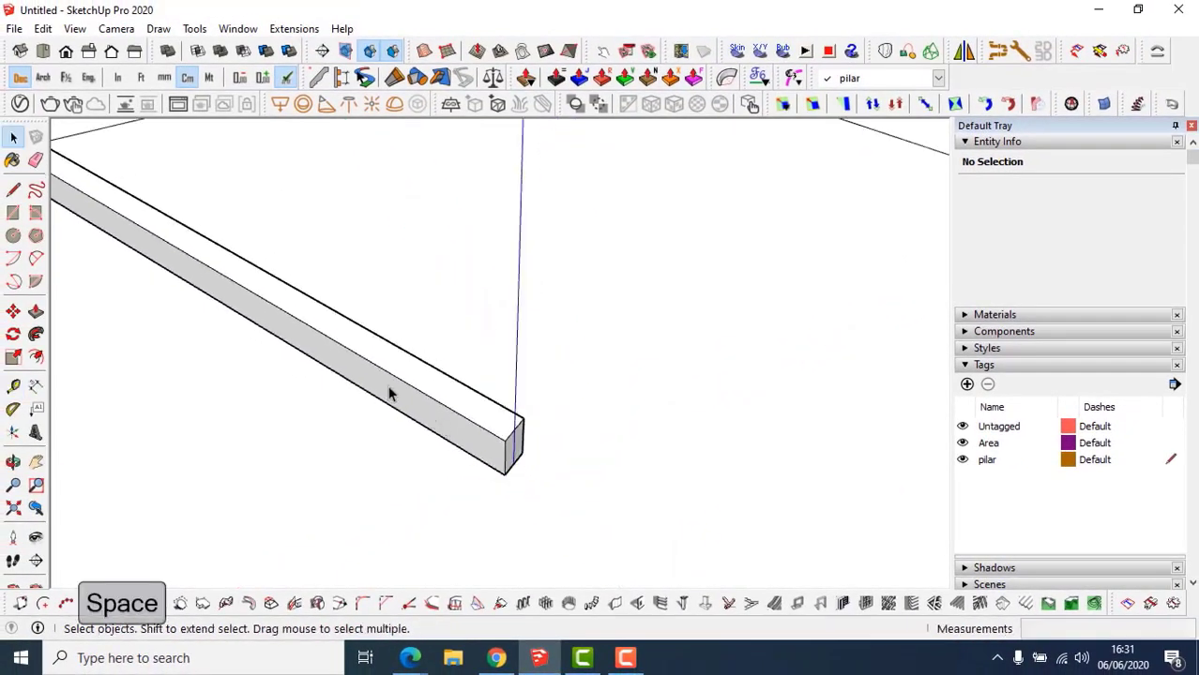
{"action": "scroll", "coordinate": [389, 394], "scroll_direction": "down", "scroll_amount": 2}
{"action": "middle_click_drag", "start_coordinate": [310, 346], "coordinate": [575, 482], "text": "shift"}
{"action": "mouse_move", "coordinate": [459, 403]}
{"action": "middle_mouse_down"}
{"action": "mouse_move", "coordinate": [338, 403]}
{"action": "mouse_move", "coordinate": [610, 423]}
{"action": "middle_mouse_up"}
Select all the beam geometry and make it a component named balok1.
{"action": "triple_click", "coordinate": [607, 424]}
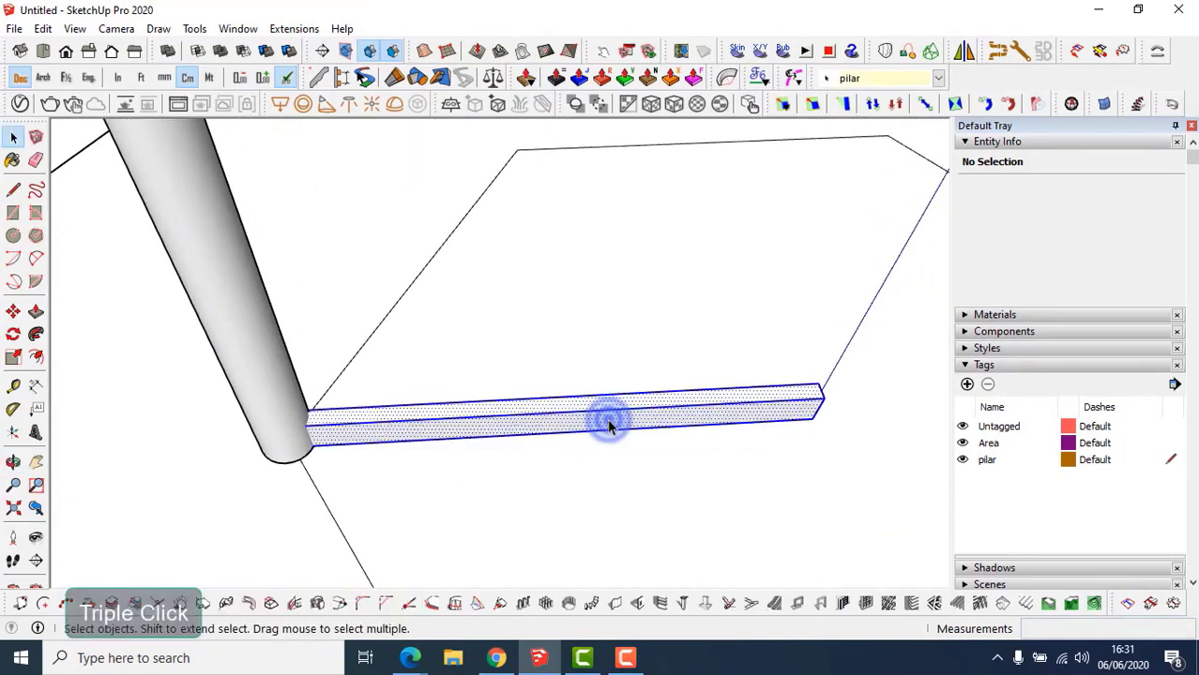
{"action": "right_click", "coordinate": [607, 420]}
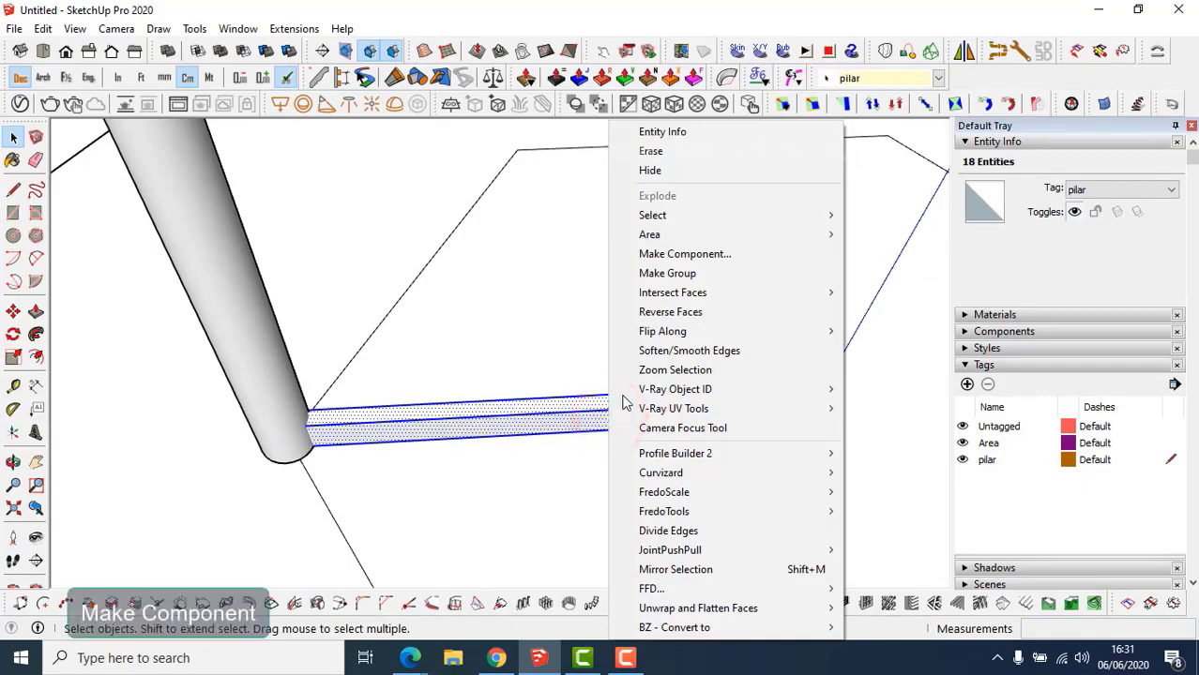
{"action": "left_click", "coordinate": [690, 254]}
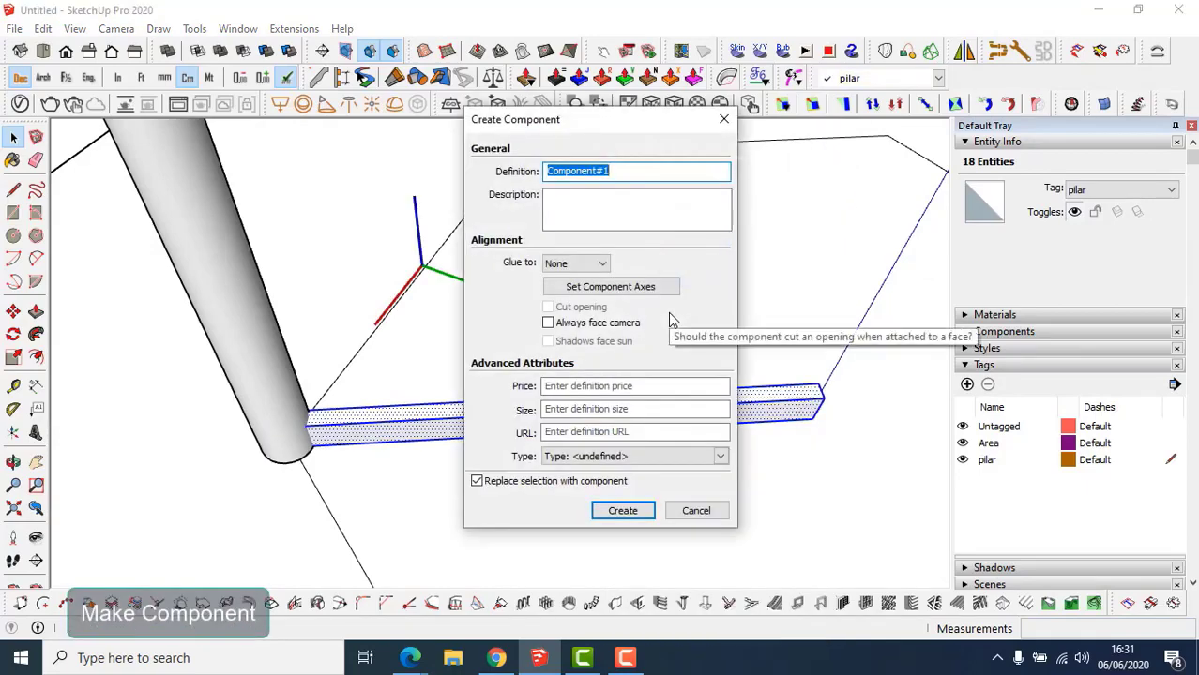
{"action": "type", "text": "balo"}
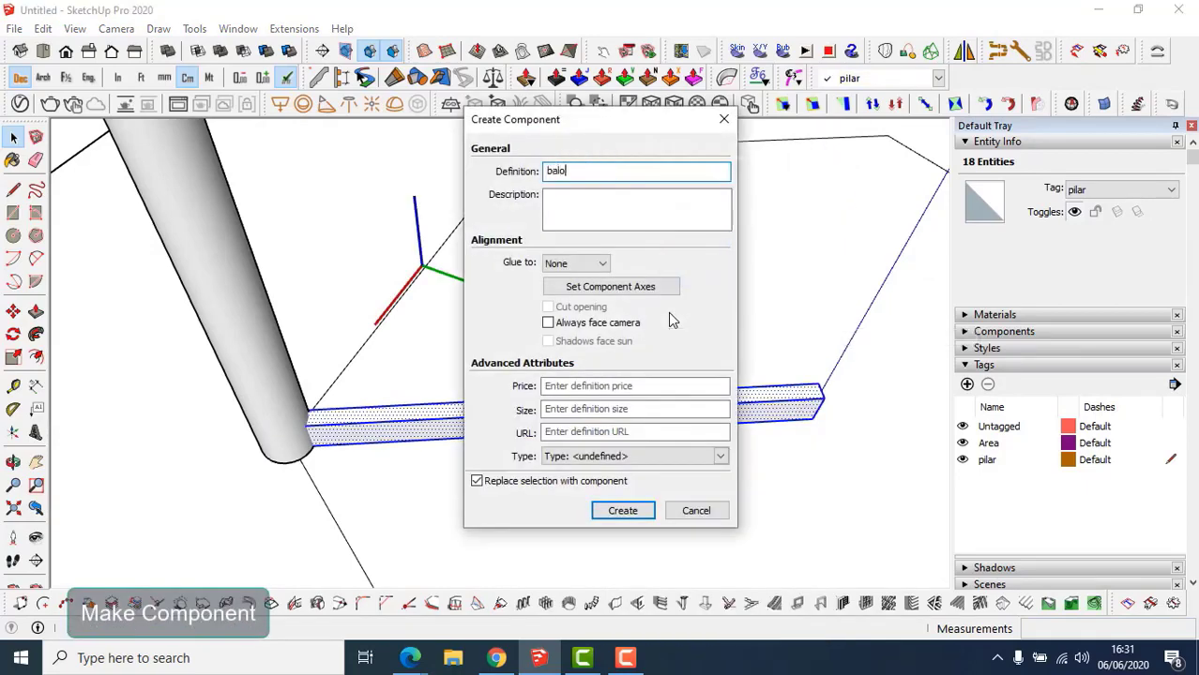
{"action": "type", "text": "k1"}
{"action": "key", "text": "Return"}
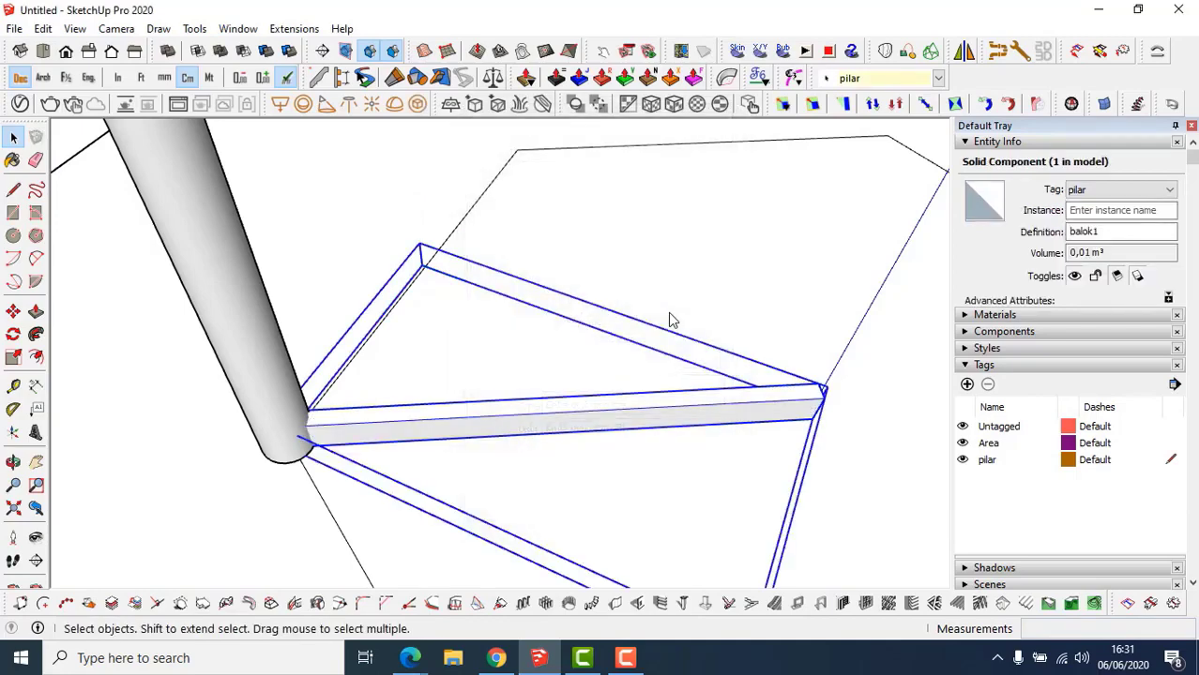
Rotate-copy the beam around the pillar base, placing a copy at 60 degrees.
{"action": "middle_click_drag", "start_coordinate": [429, 504], "coordinate": [334, 453]}
{"action": "key", "text": "k"}
{"action": "scroll", "coordinate": [347, 420], "scroll_direction": "up", "scroll_amount": 6}
{"action": "key", "text": "q"}
{"action": "left_click", "coordinate": [319, 446]}
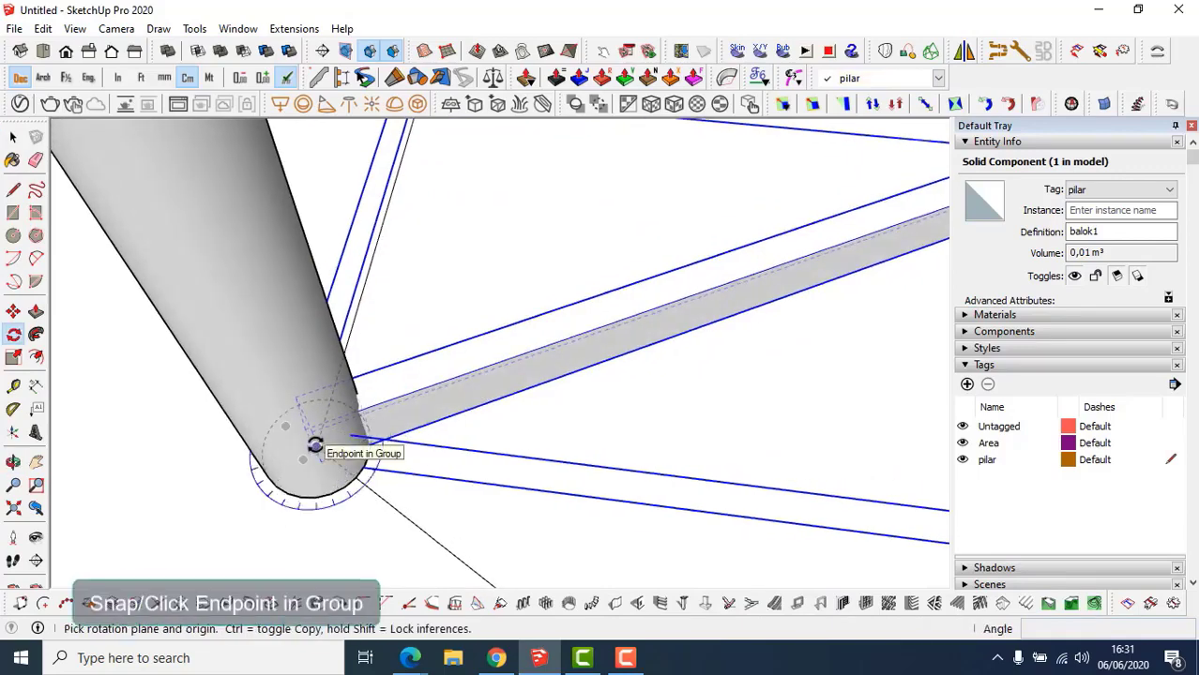
{"action": "middle_click_drag", "start_coordinate": [732, 310], "coordinate": [603, 321]}
{"action": "left_click", "coordinate": [604, 322]}
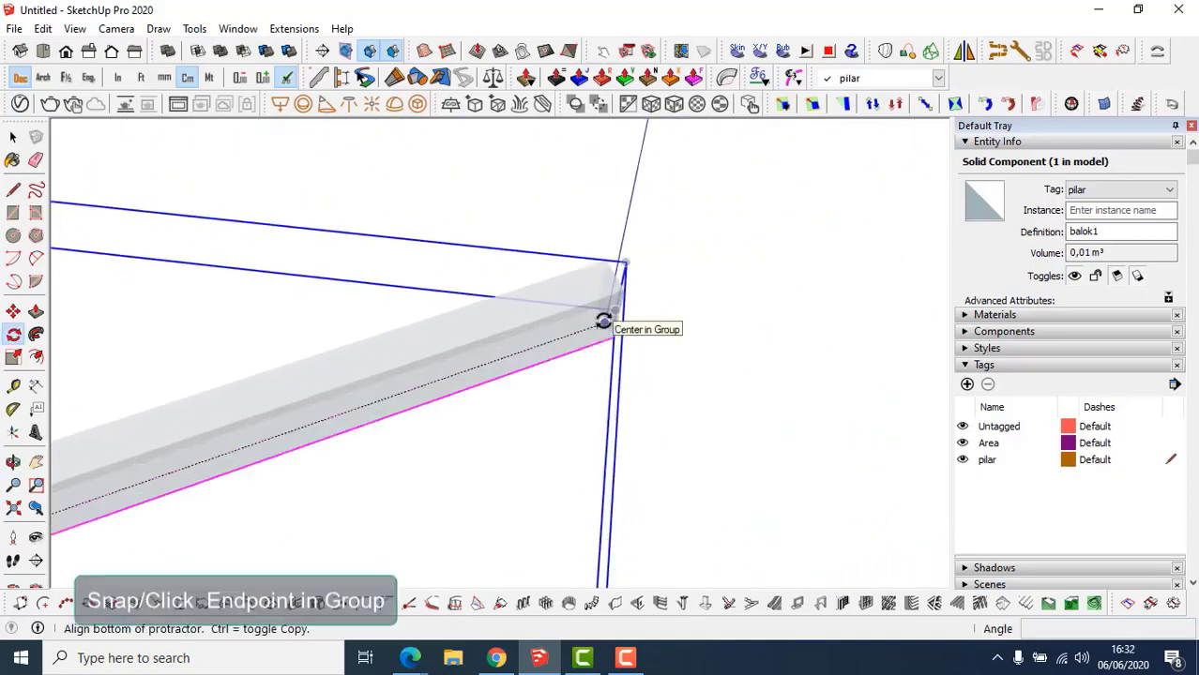
{"action": "middle_click_drag", "start_coordinate": [603, 322], "coordinate": [246, 305]}
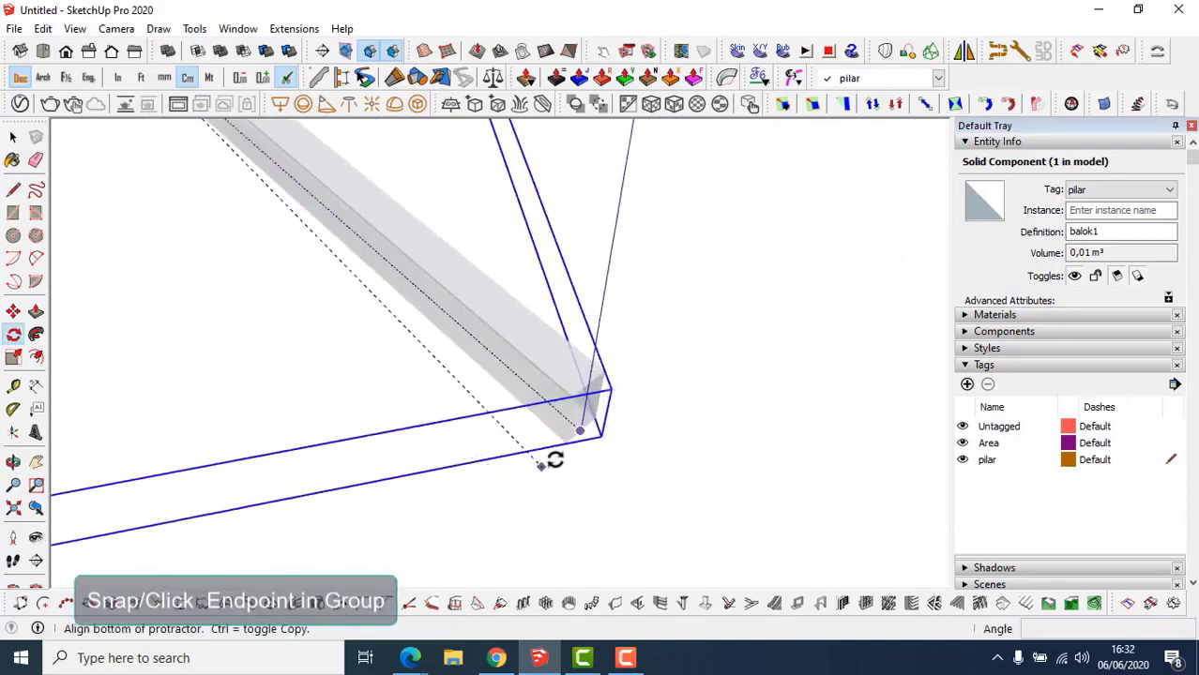
{"action": "mouse_move", "coordinate": [584, 428]}
{"action": "middle_mouse_down"}
{"action": "mouse_move", "coordinate": [506, 392]}
{"action": "mouse_move", "coordinate": [576, 446]}
{"action": "middle_mouse_up"}
{"action": "left_click", "coordinate": [575, 449]}
{"action": "key", "text": "ctrl"}
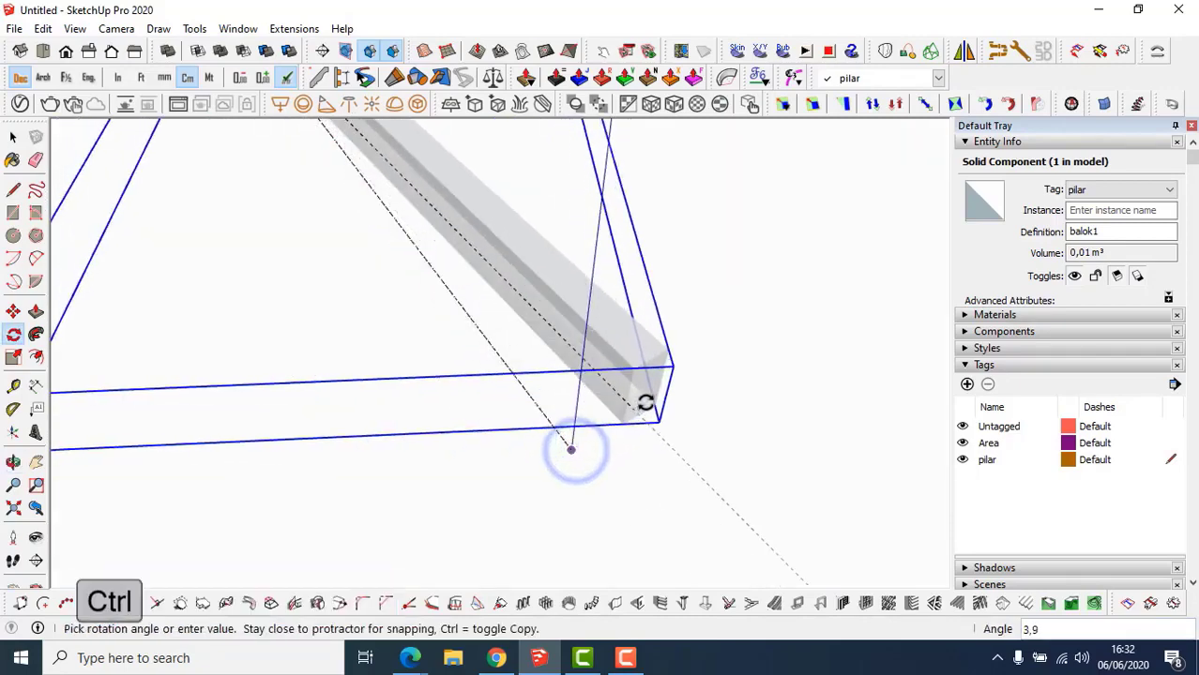
{"action": "middle_click_drag", "start_coordinate": [655, 396], "coordinate": [368, 549]}
{"action": "scroll", "coordinate": [421, 517], "scroll_direction": "down", "scroll_amount": 4}
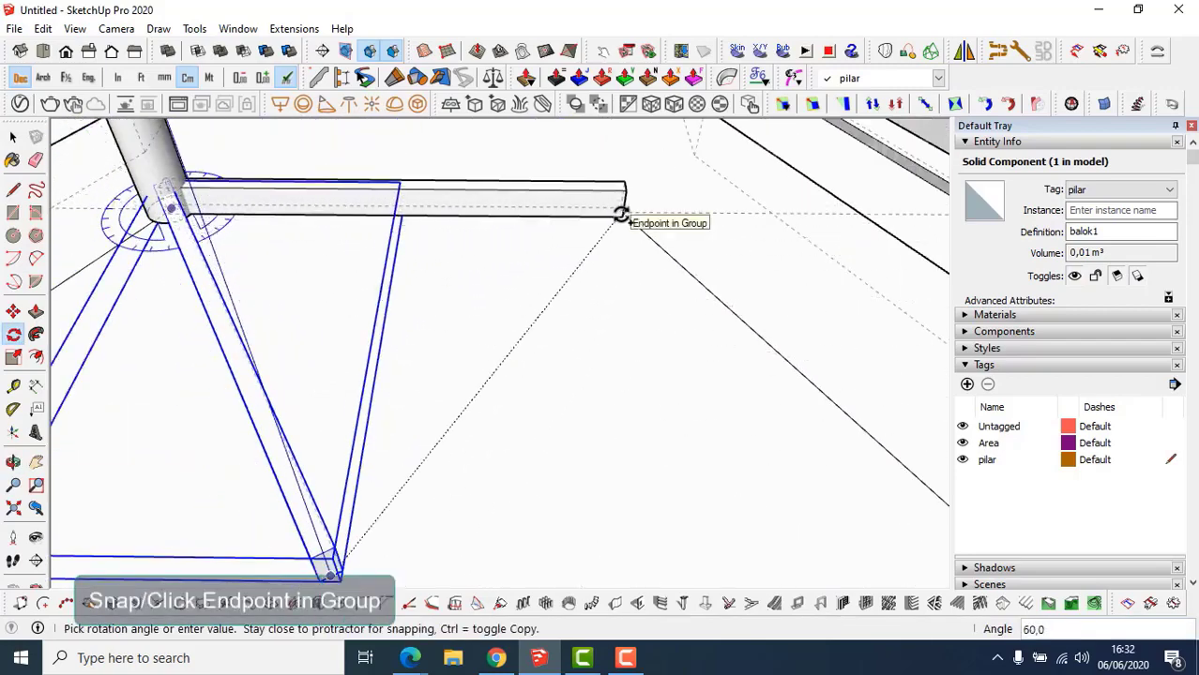
{"action": "left_click", "coordinate": [620, 213]}
{"action": "middle_click_drag", "start_coordinate": [488, 352], "coordinate": [864, 276], "text": "shift"}
{"action": "middle_click_drag", "start_coordinate": [506, 421], "coordinate": [779, 474]}
Rotate-copy the beam again around the pillar base, placing a copy at 120 degrees.
{"action": "key", "text": "q"}
{"action": "scroll", "coordinate": [502, 502], "scroll_direction": "up", "scroll_amount": 3}
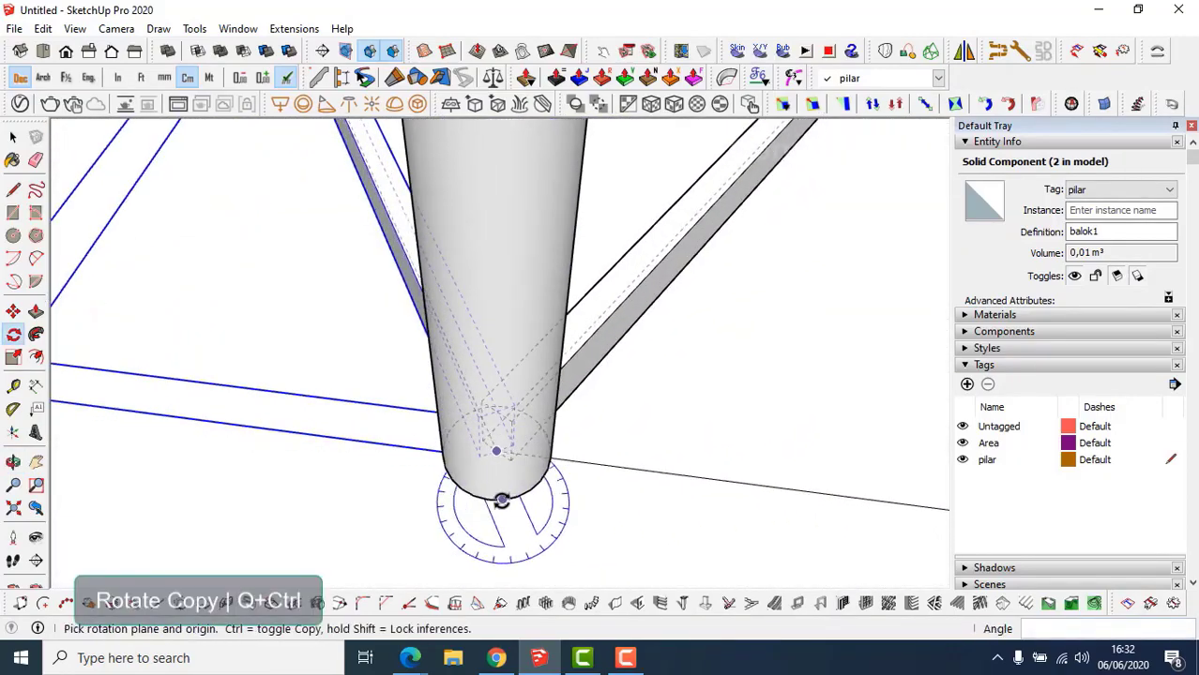
{"action": "scroll", "coordinate": [502, 501], "scroll_direction": "up", "scroll_amount": 2}
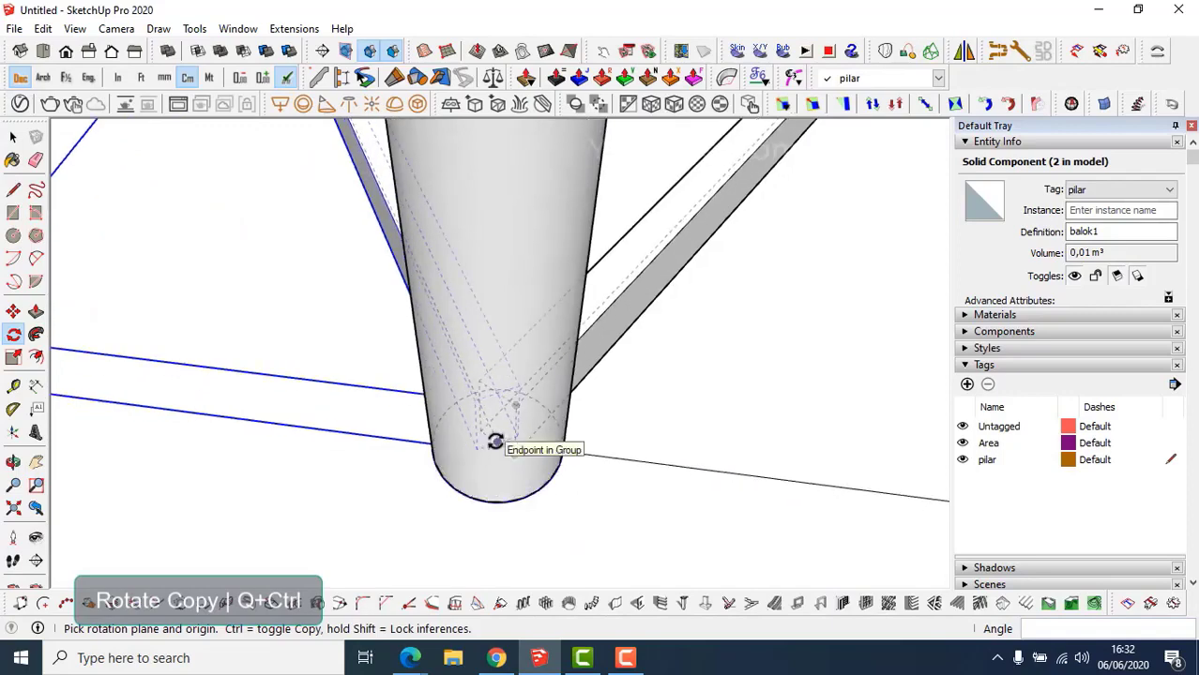
{"action": "middle_click_drag", "start_coordinate": [495, 442], "coordinate": [499, 450]}
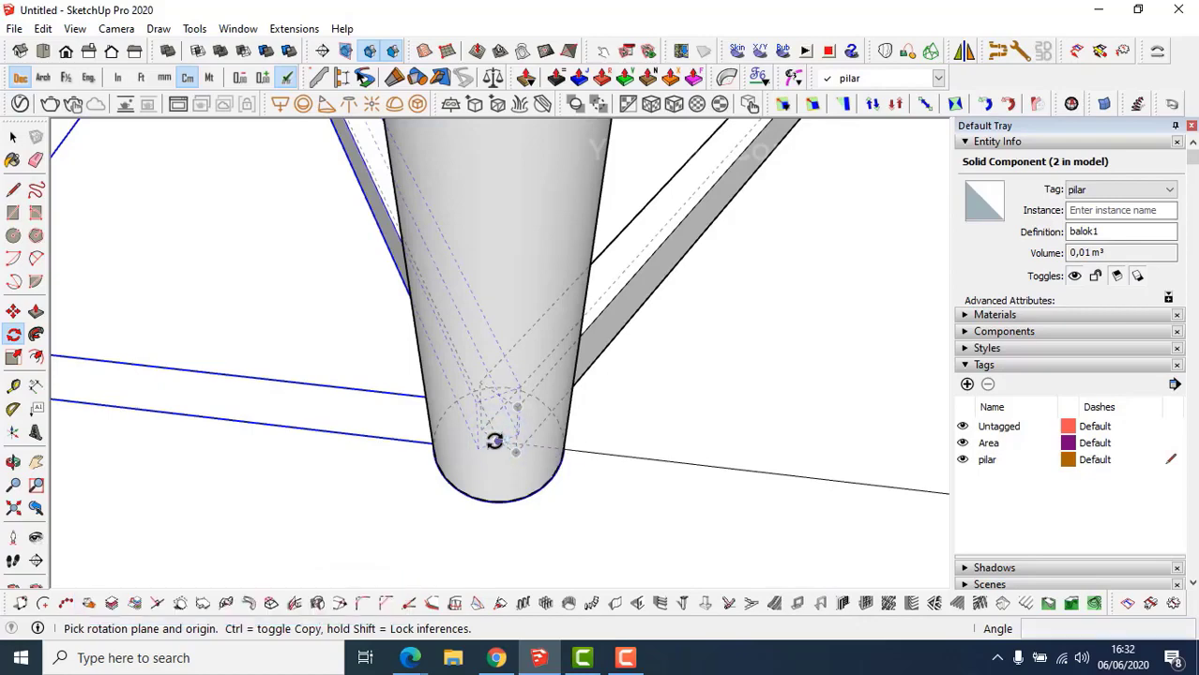
{"action": "middle_click_drag", "start_coordinate": [278, 322], "coordinate": [673, 570]}
{"action": "middle_click_drag", "start_coordinate": [479, 321], "coordinate": [921, 430]}
{"action": "middle_click_drag", "start_coordinate": [187, 462], "coordinate": [546, 351]}
{"action": "key", "text": "q"}
{"action": "middle_click_drag", "start_coordinate": [478, 391], "coordinate": [554, 305]}
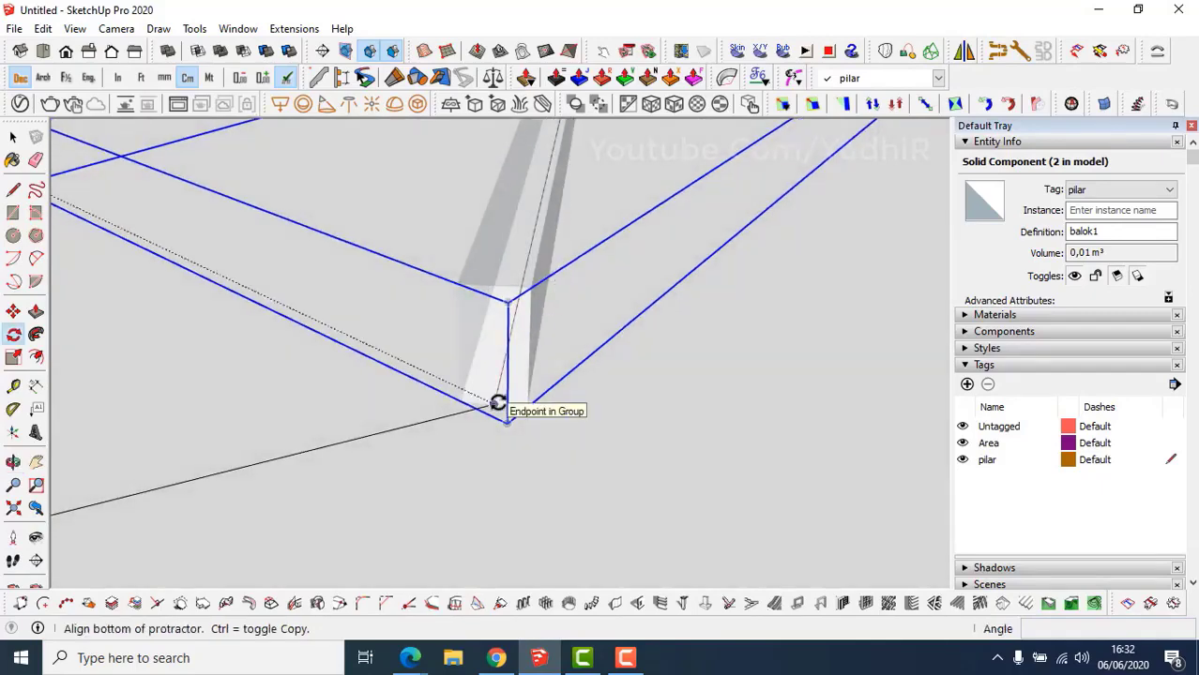
{"action": "middle_click_drag", "start_coordinate": [498, 403], "coordinate": [809, 468]}
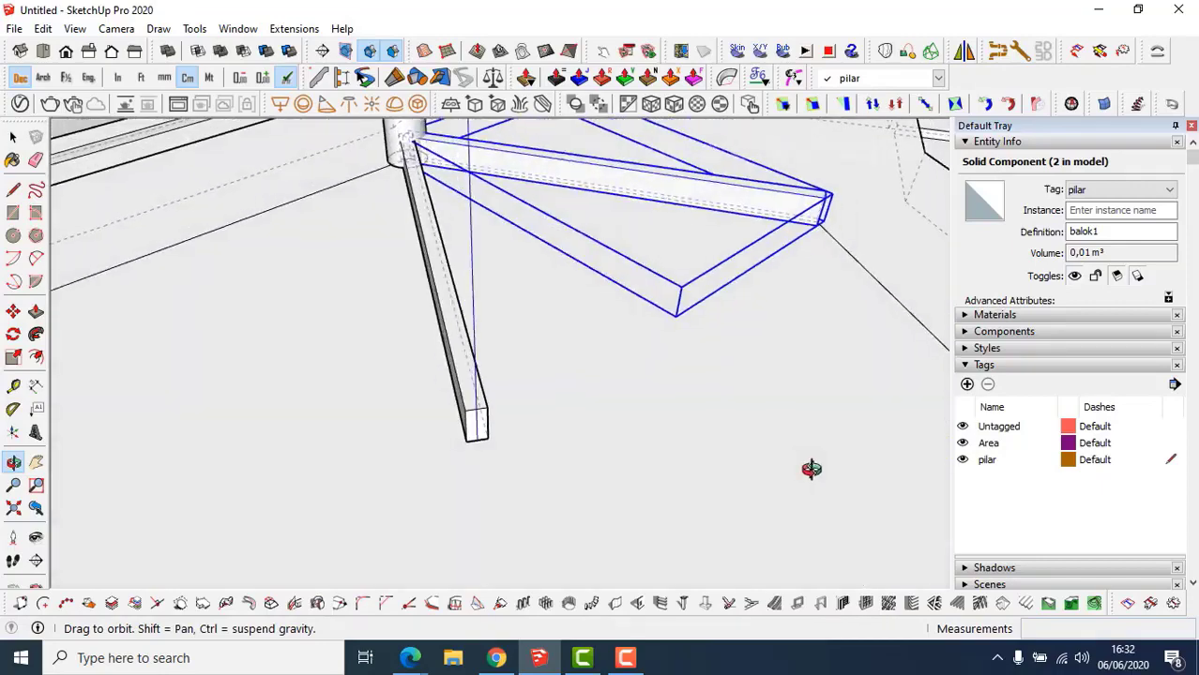
{"action": "middle_click_drag", "start_coordinate": [316, 458], "coordinate": [918, 531]}
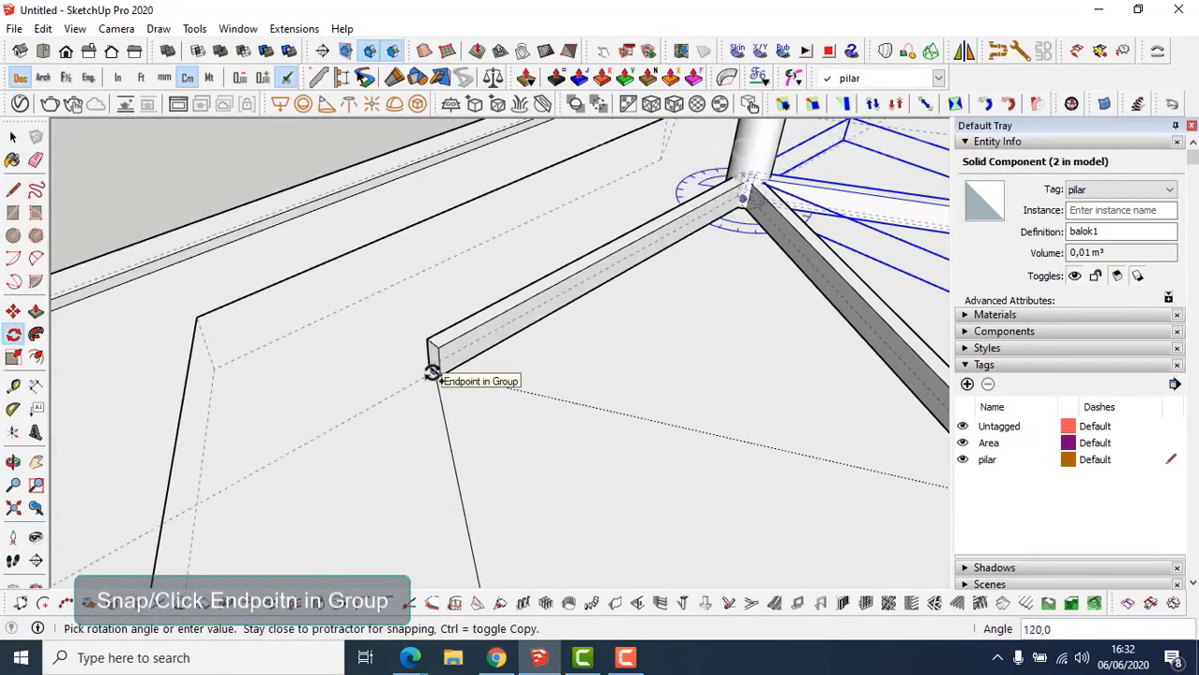
{"action": "left_click", "coordinate": [431, 372]}
{"action": "key", "text": "space"}
{"action": "middle_click_drag", "start_coordinate": [447, 369], "coordinate": [638, 422]}
{"action": "key", "text": "space"}
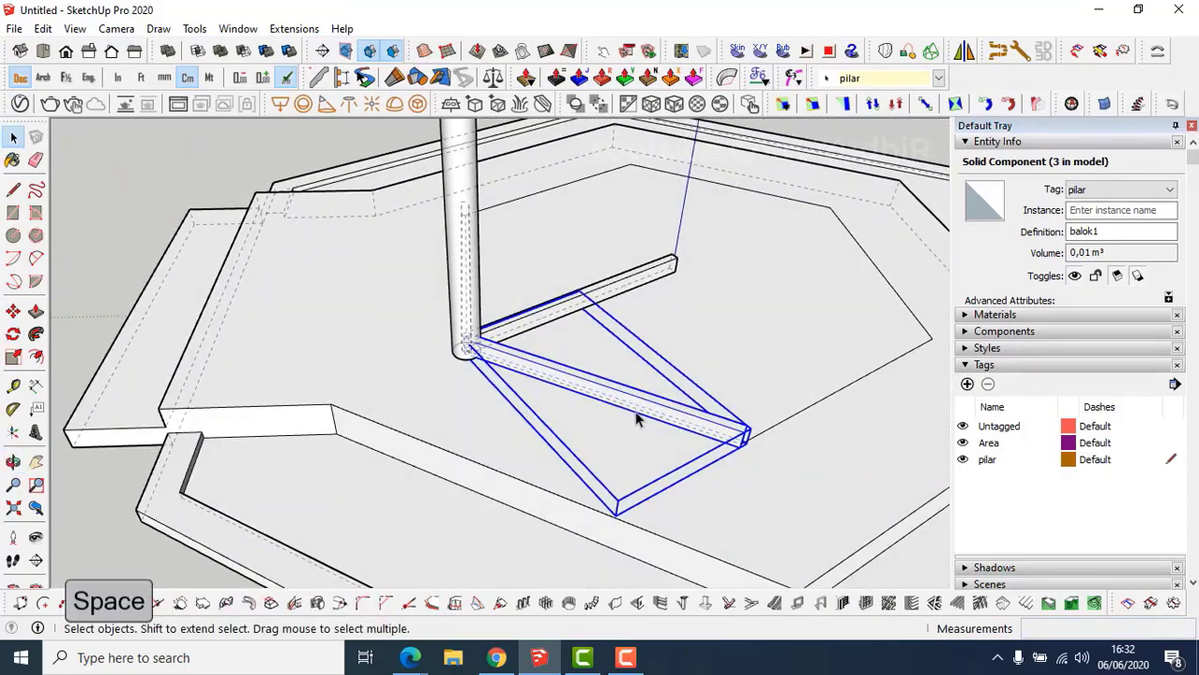
Select both new beams and Make Unique to give them their own component.
{"action": "scroll", "coordinate": [536, 363], "scroll_direction": "up", "scroll_amount": 3}
{"action": "middle_click_drag", "start_coordinate": [533, 362], "coordinate": [347, 469]}
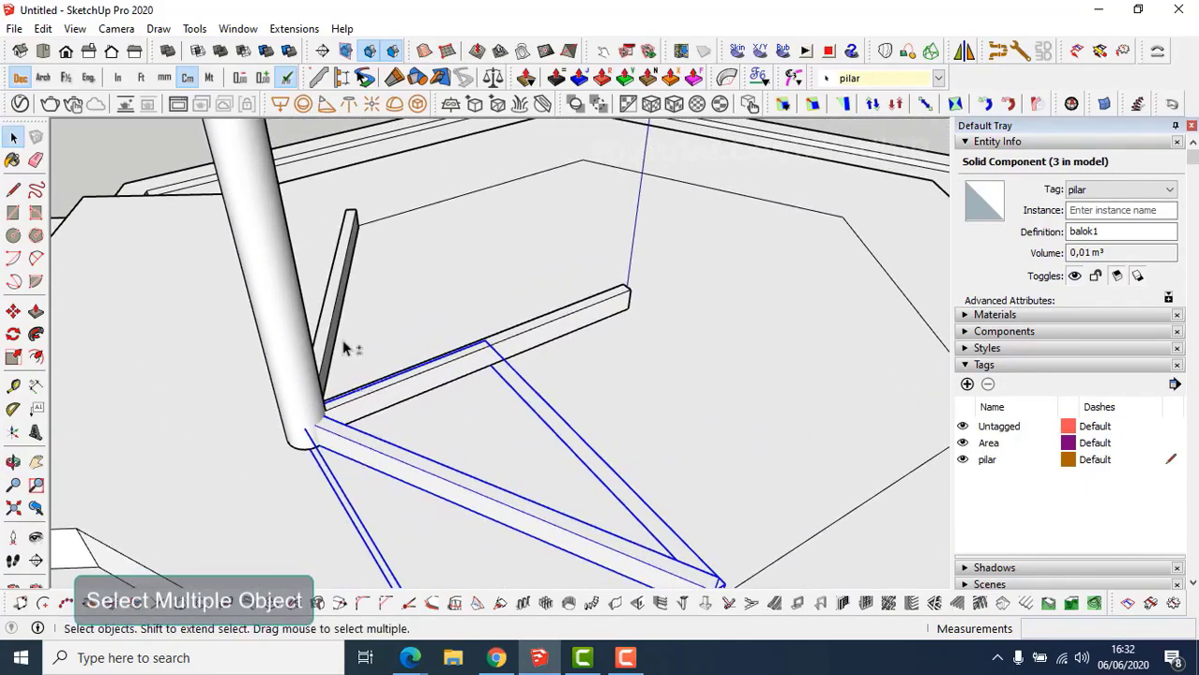
{"action": "left_click", "coordinate": [338, 325], "text": "shift"}
{"action": "right_click", "coordinate": [382, 461]}
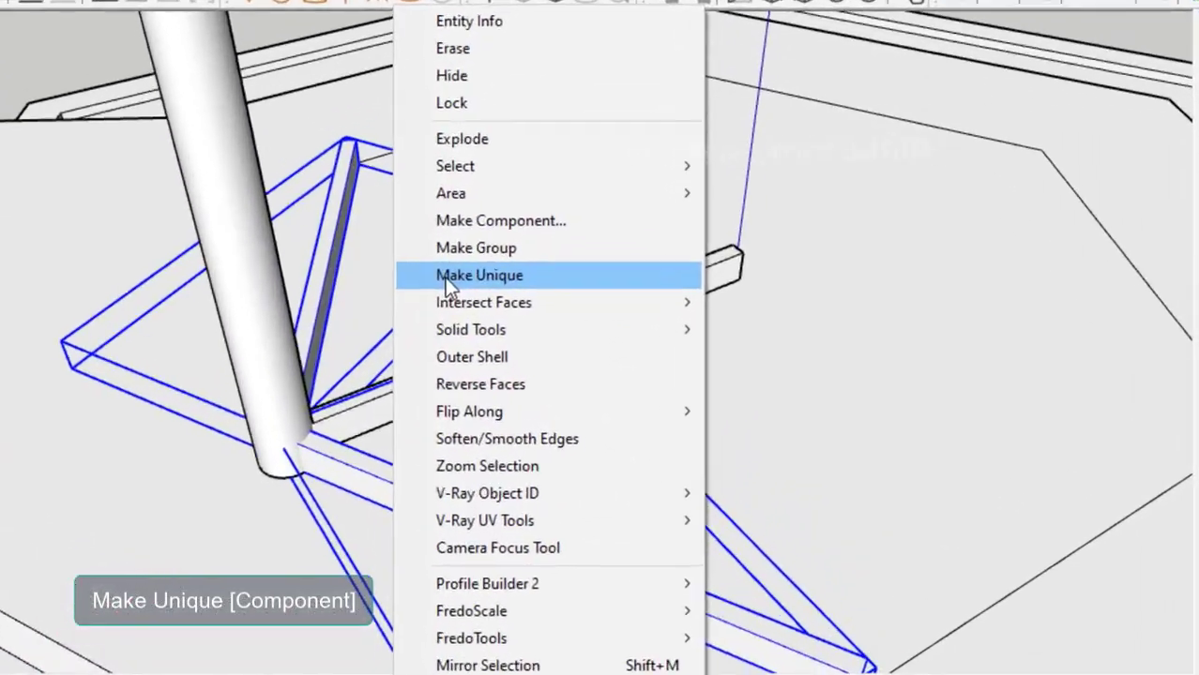
{"action": "left_click", "coordinate": [450, 274]}
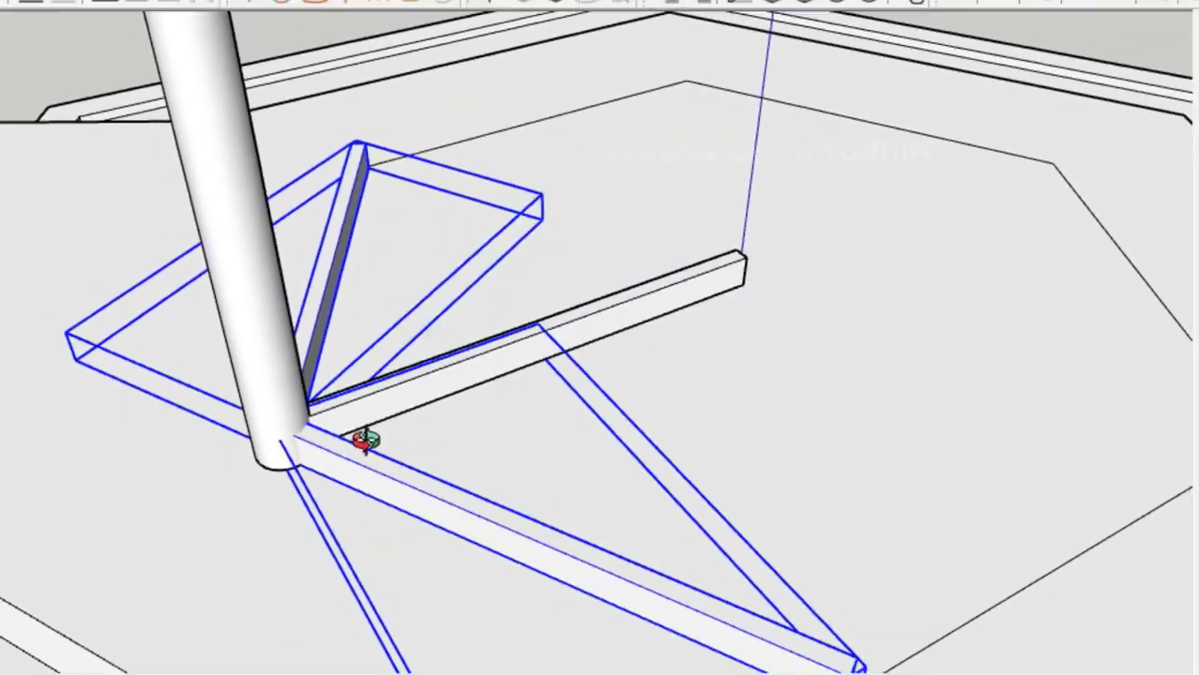
{"action": "scroll", "coordinate": [366, 426], "scroll_direction": "down", "scroll_amount": 5}
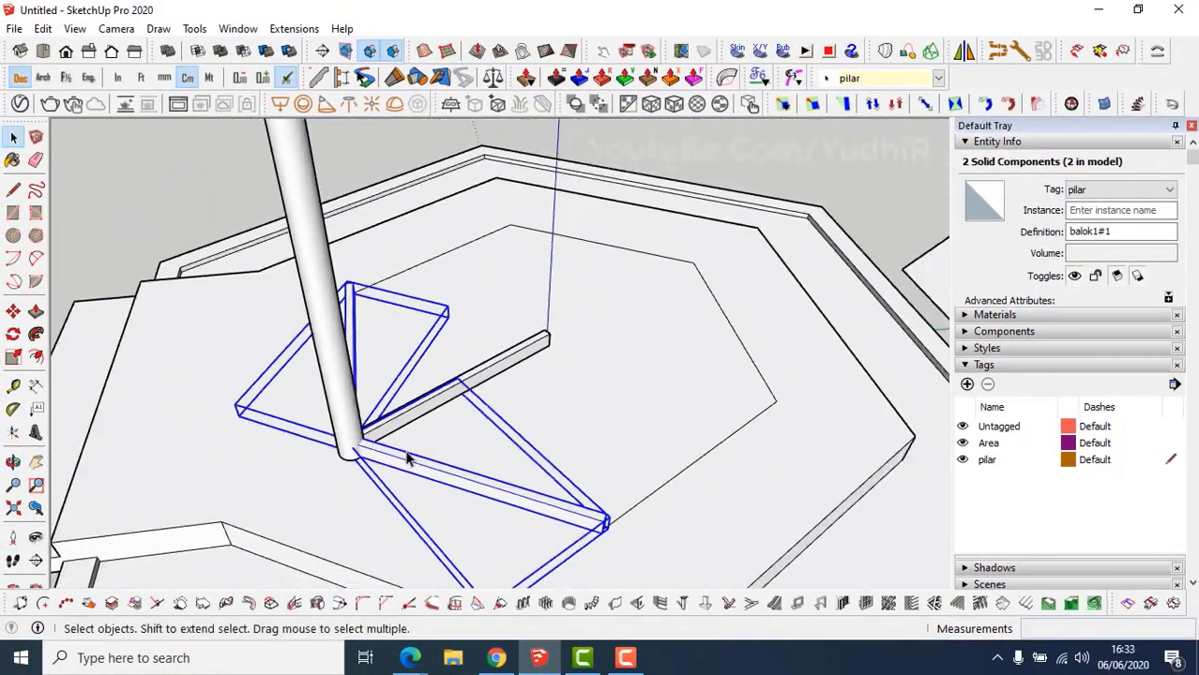
Hide the pilar pillar and select the long beam at the corner joint.
{"action": "left_click", "coordinate": [342, 394]}
{"action": "right_click", "coordinate": [341, 388]}
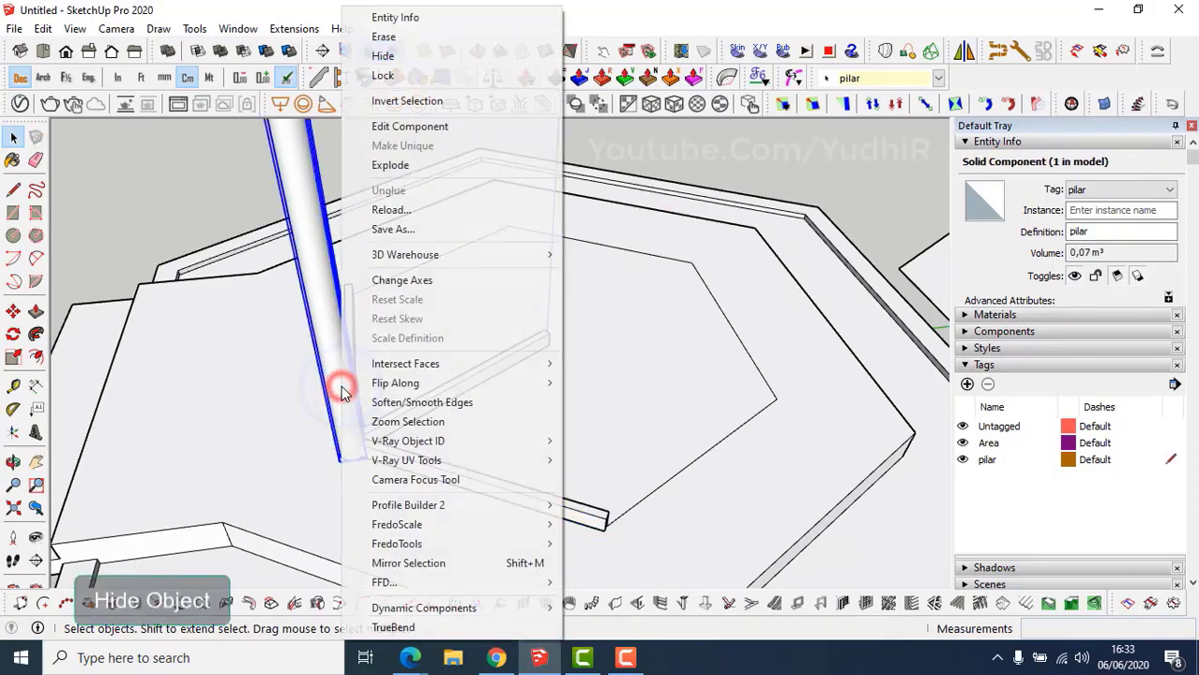
{"action": "left_click", "coordinate": [384, 56]}
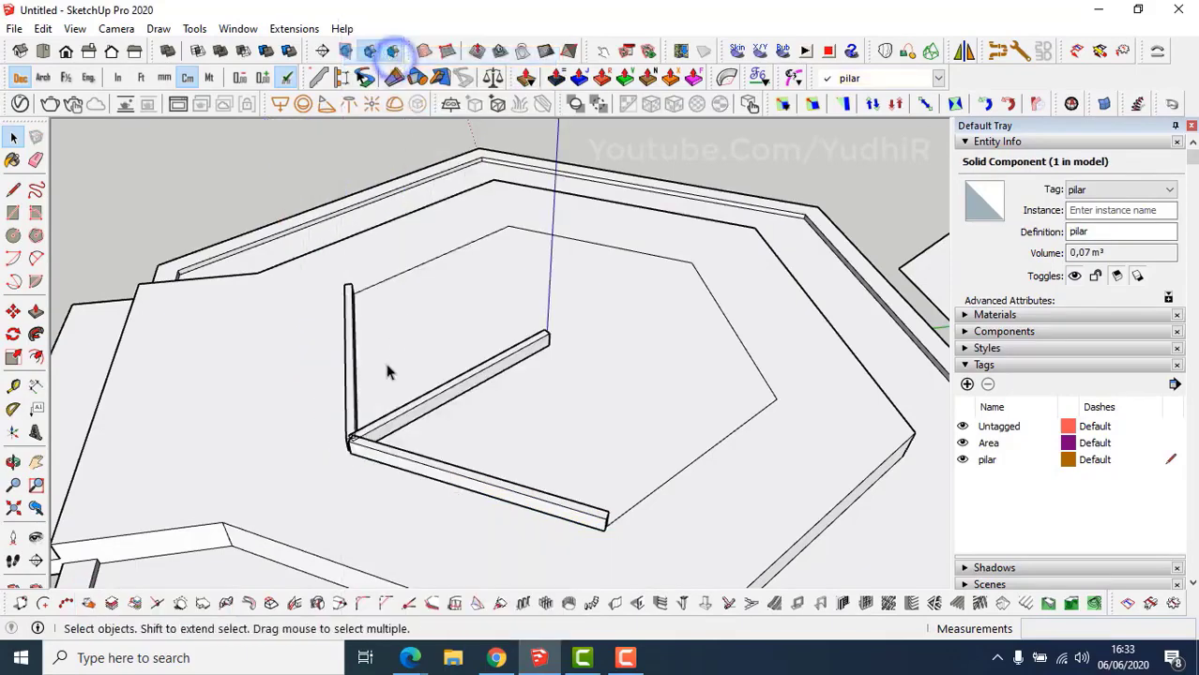
{"action": "scroll", "coordinate": [368, 463], "scroll_direction": "up", "scroll_amount": 3}
{"action": "scroll", "coordinate": [369, 462], "scroll_direction": "up", "scroll_amount": 2}
{"action": "middle_click_drag", "start_coordinate": [368, 463], "coordinate": [512, 467]}
{"action": "left_click", "coordinate": [506, 469]}
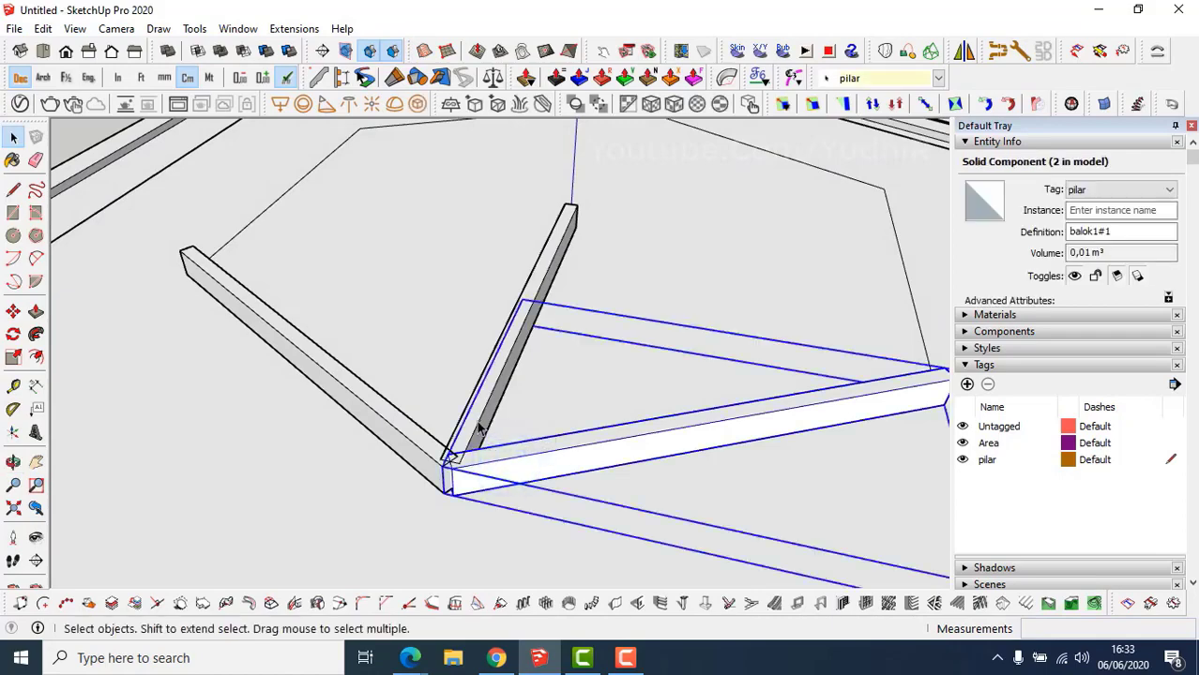
{"action": "scroll", "coordinate": [458, 480], "scroll_direction": "up", "scroll_amount": 3}
{"action": "middle_click_drag", "start_coordinate": [458, 480], "coordinate": [523, 472]}
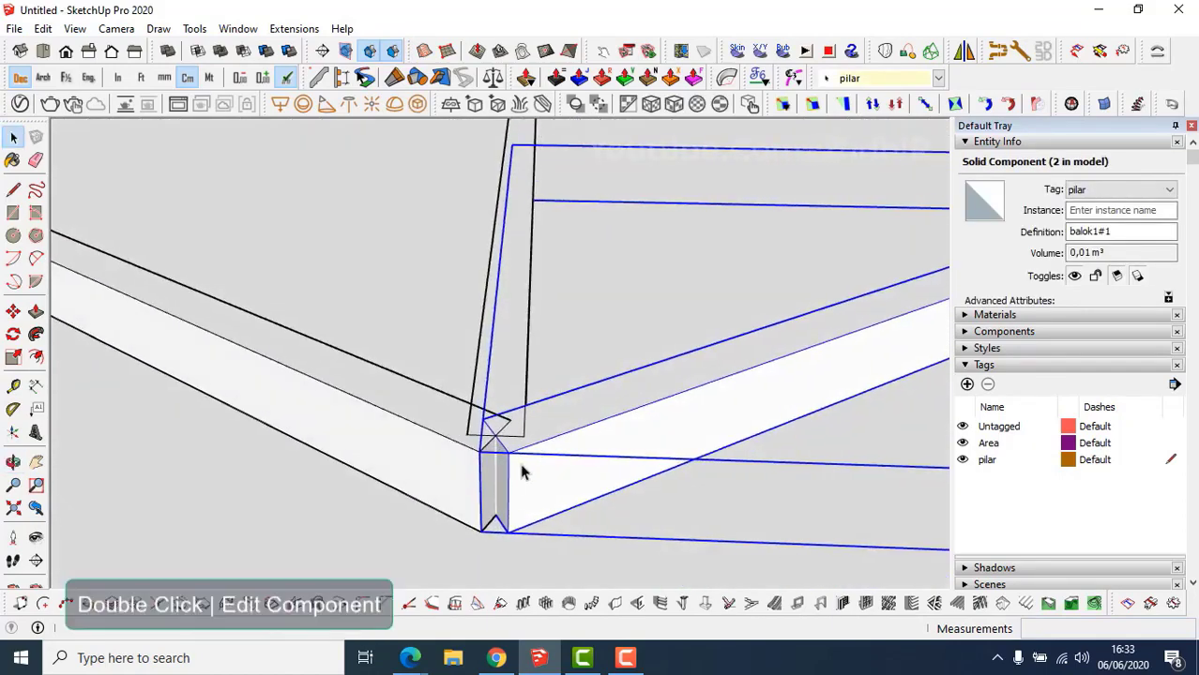
Inside the long beam component, push the end faces at the joint back by 3.
{"action": "double_click", "coordinate": [506, 472]}
{"action": "key", "text": "p"}
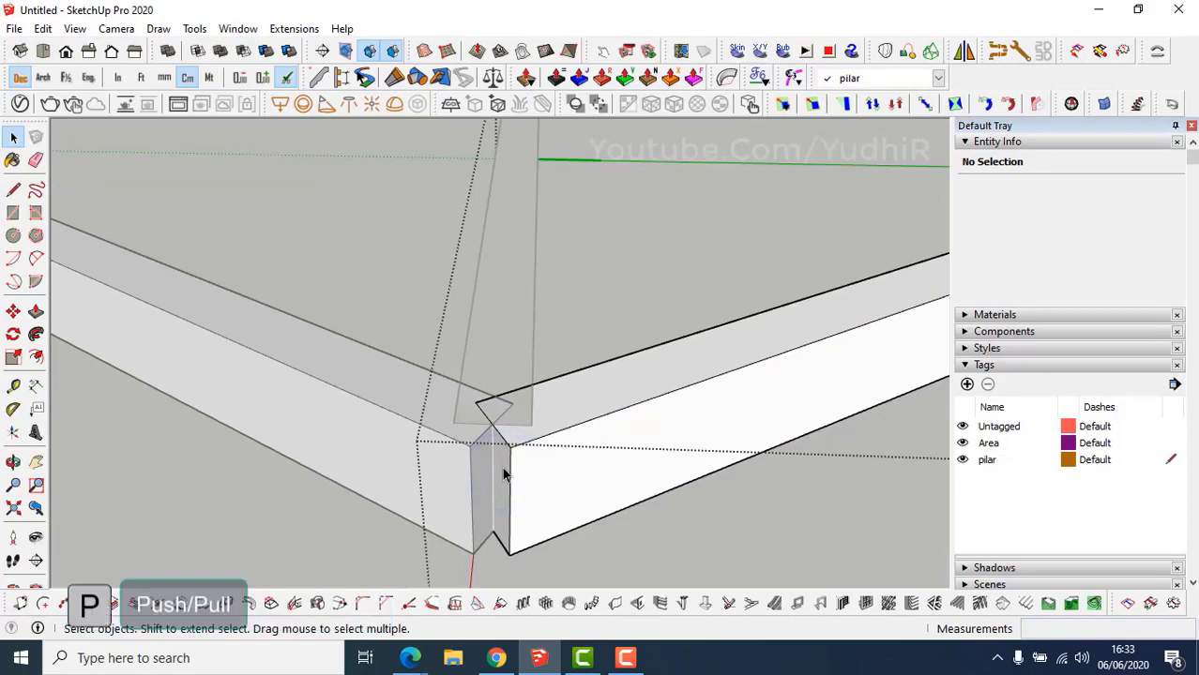
{"action": "left_click", "coordinate": [504, 459]}
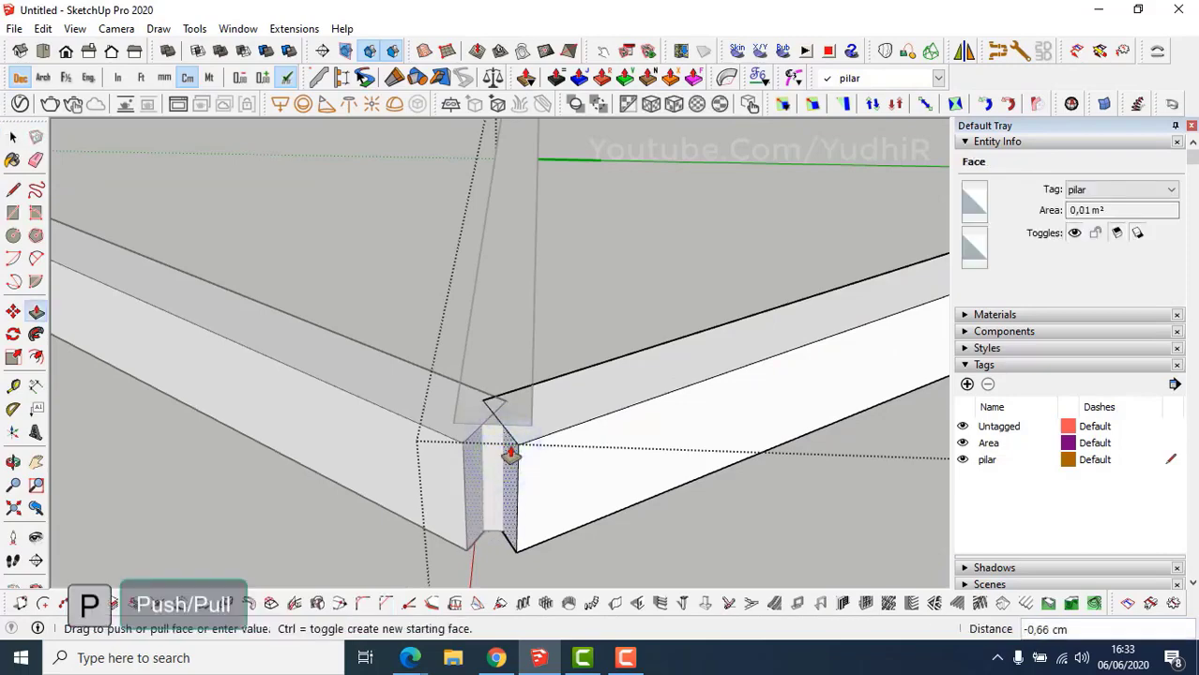
{"action": "key", "text": "Return"}
{"action": "middle_click_drag", "start_coordinate": [503, 455], "coordinate": [464, 501]}
{"action": "key", "text": "space"}
{"action": "middle_click_drag", "start_coordinate": [479, 458], "coordinate": [612, 452]}
{"action": "key", "text": "p"}
{"action": "left_click", "coordinate": [476, 453]}
{"action": "key", "text": "space"}
{"action": "left_click", "coordinate": [548, 474]}
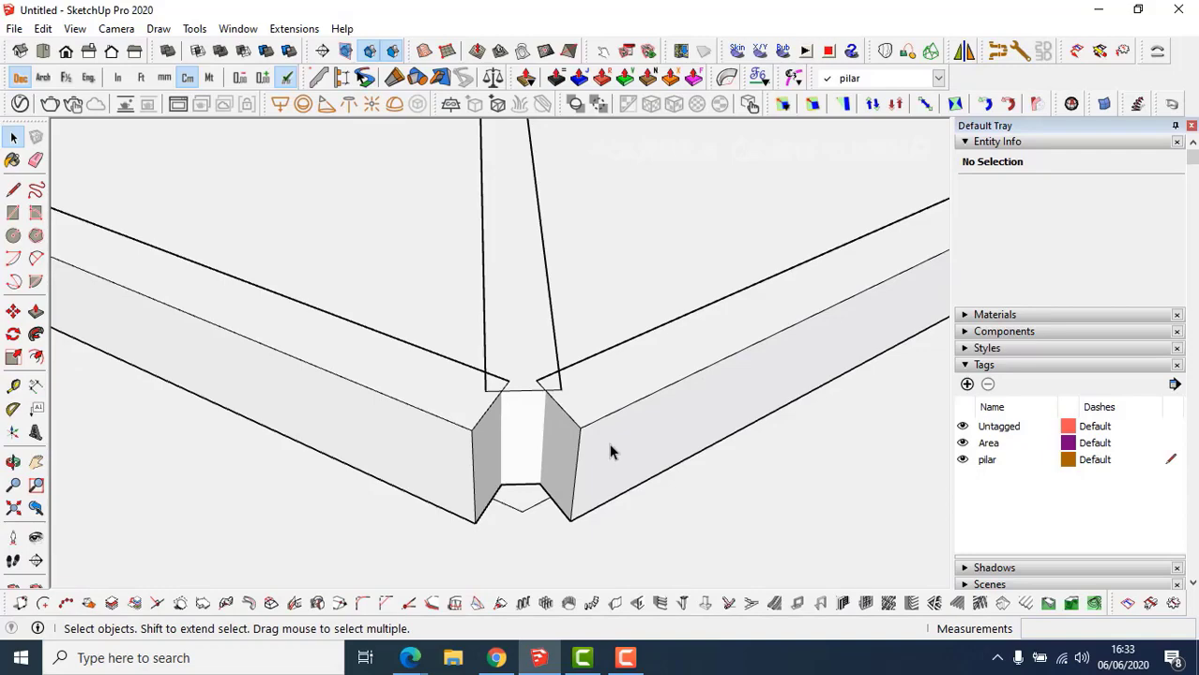
Inside the other beam, copy the vertical end edge twice, 1,5 cm apart.
{"action": "middle_click_drag", "start_coordinate": [576, 458], "coordinate": [646, 460]}
{"action": "double_click", "coordinate": [642, 455]}
{"action": "scroll", "coordinate": [641, 455], "scroll_direction": "up", "scroll_amount": 3}
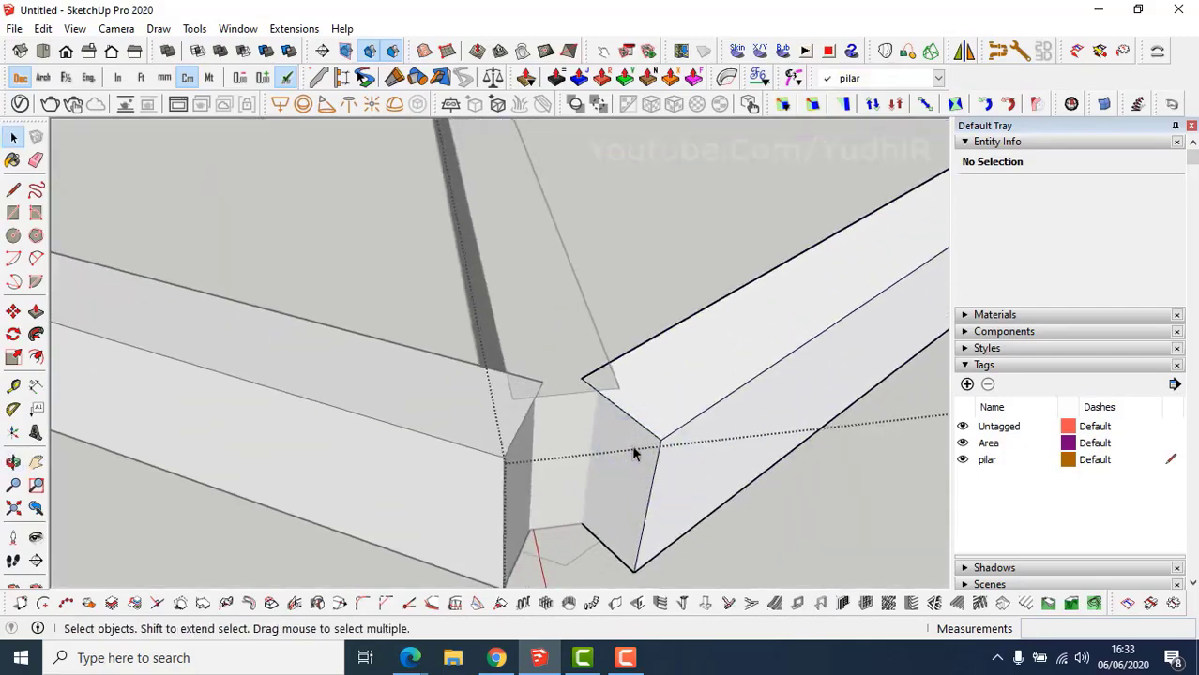
{"action": "left_click", "coordinate": [657, 463]}
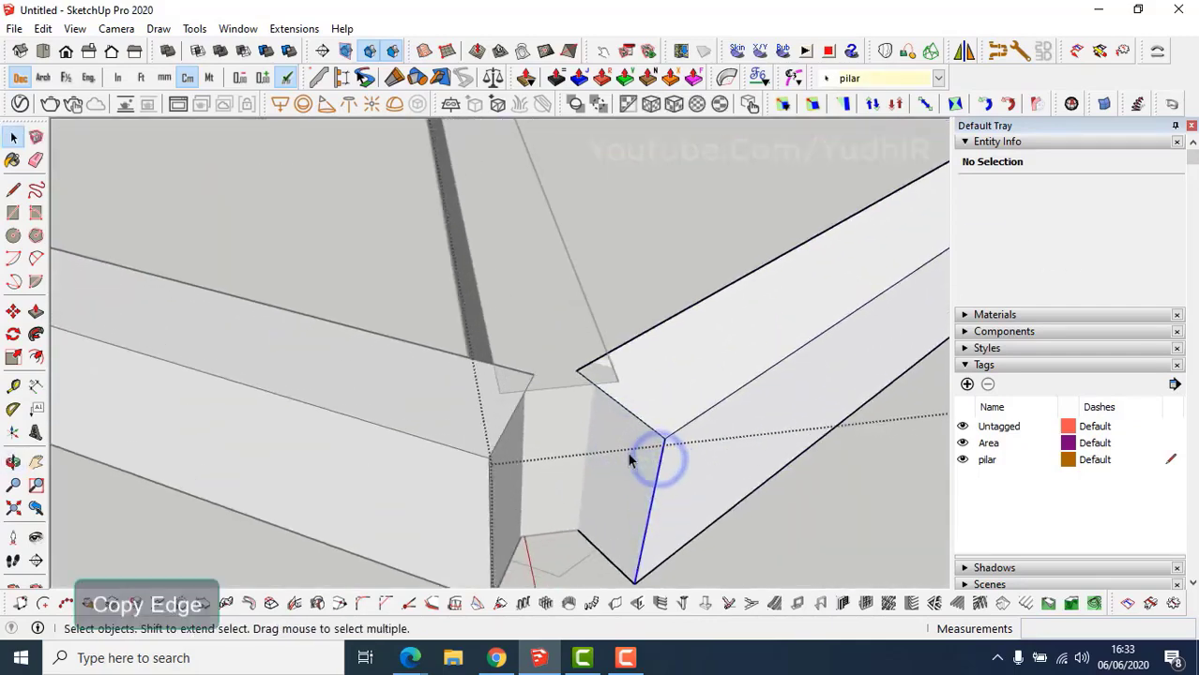
{"action": "key", "text": "m"}
{"action": "key", "text": "ctrl"}
{"action": "left_click", "coordinate": [662, 441]}
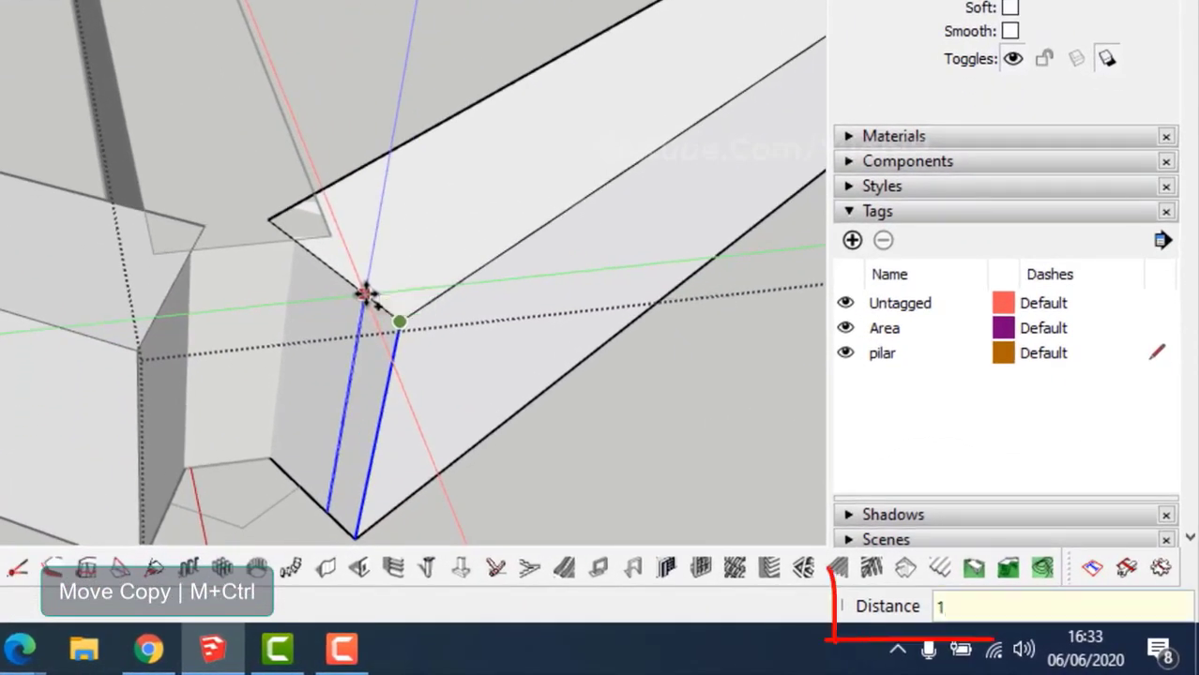
{"action": "type", "text": "1,5"}
{"action": "key", "text": "Return"}
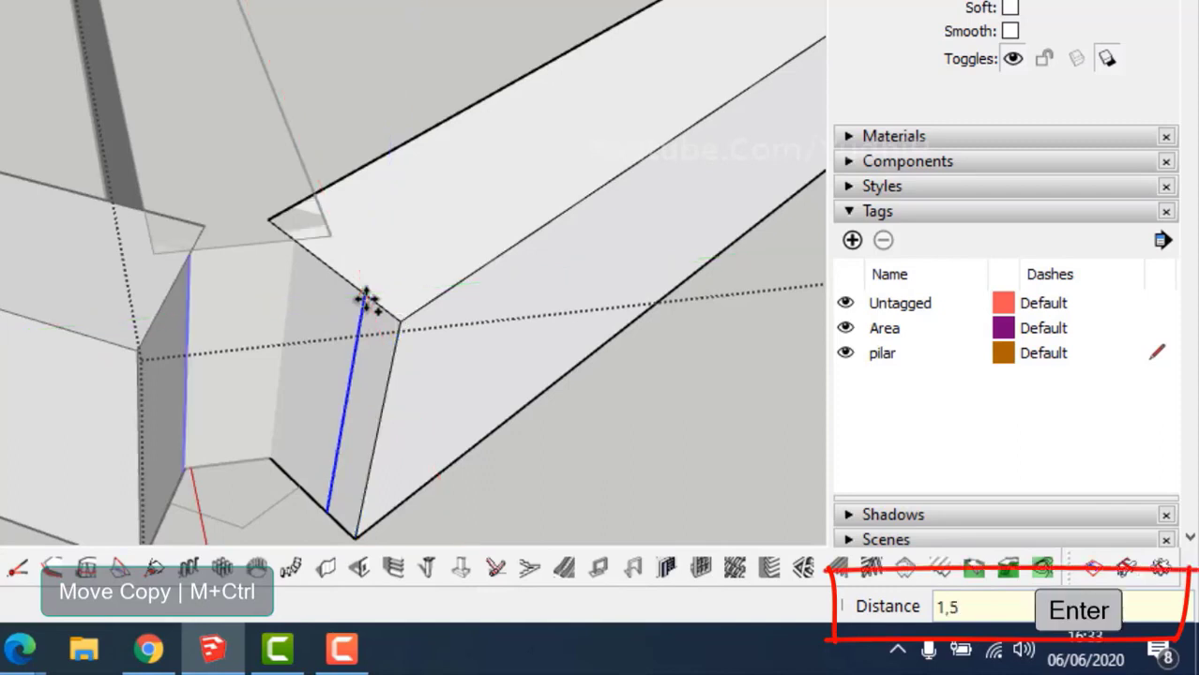
{"action": "left_click", "coordinate": [399, 319]}
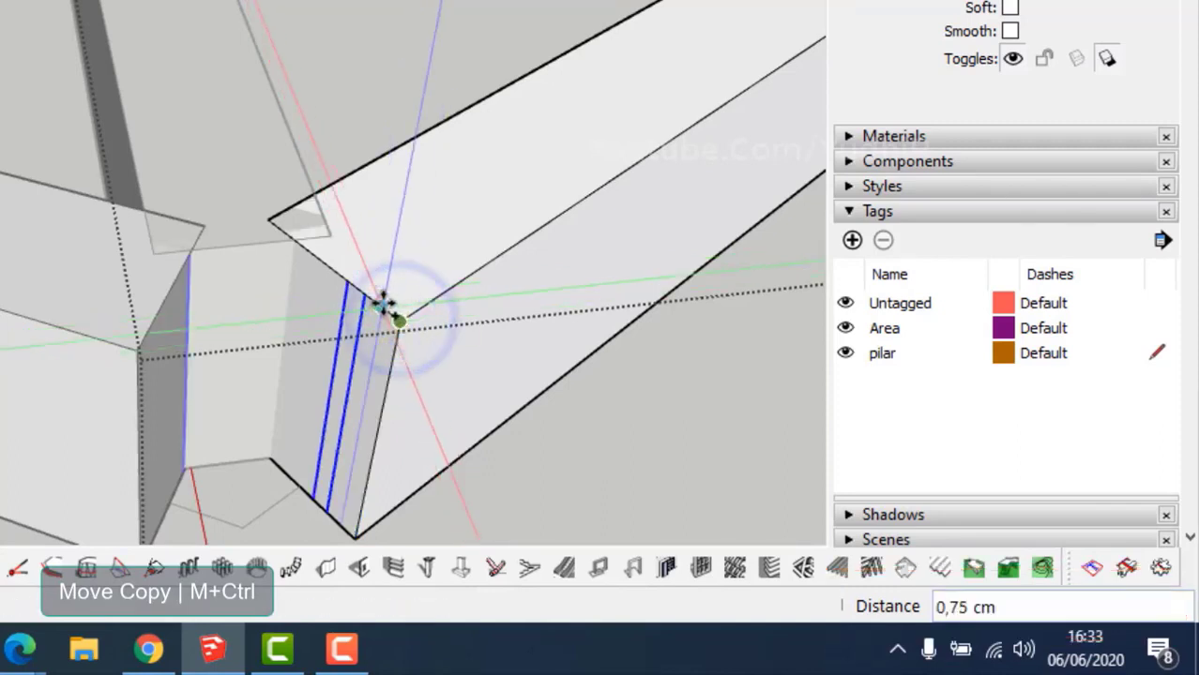
{"action": "key", "text": "Return"}
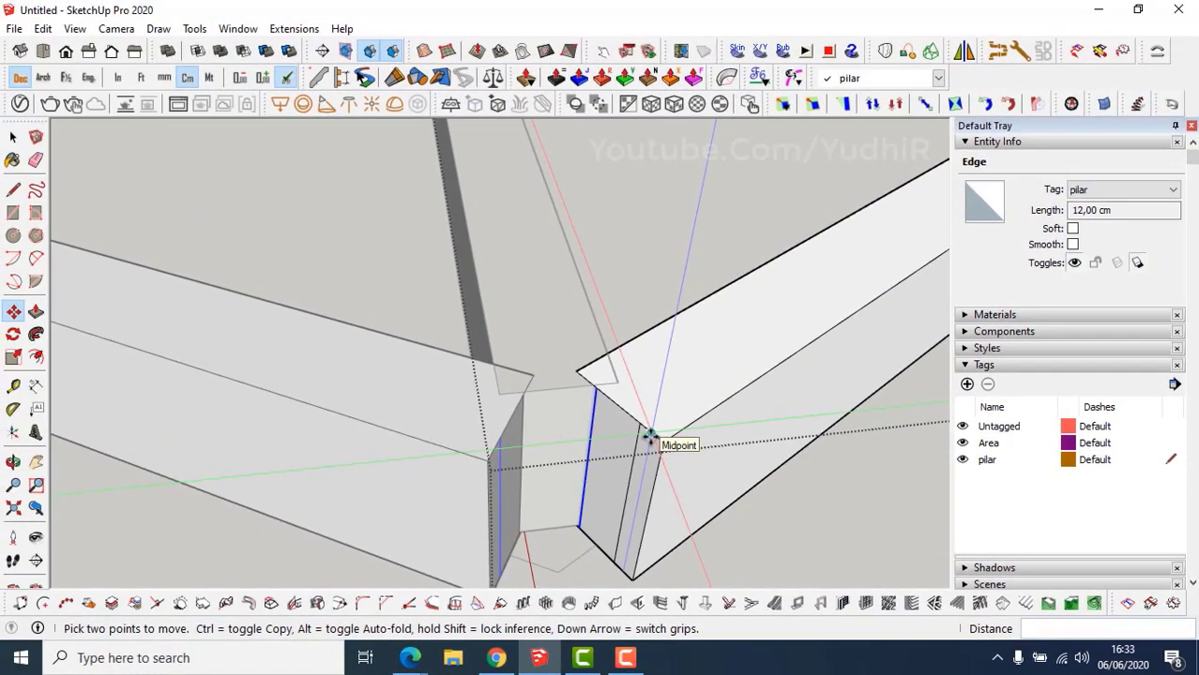
Push the strip between the copied edges in 5,5 cm and repeat on the neighbouring face.
{"action": "key", "text": "p"}
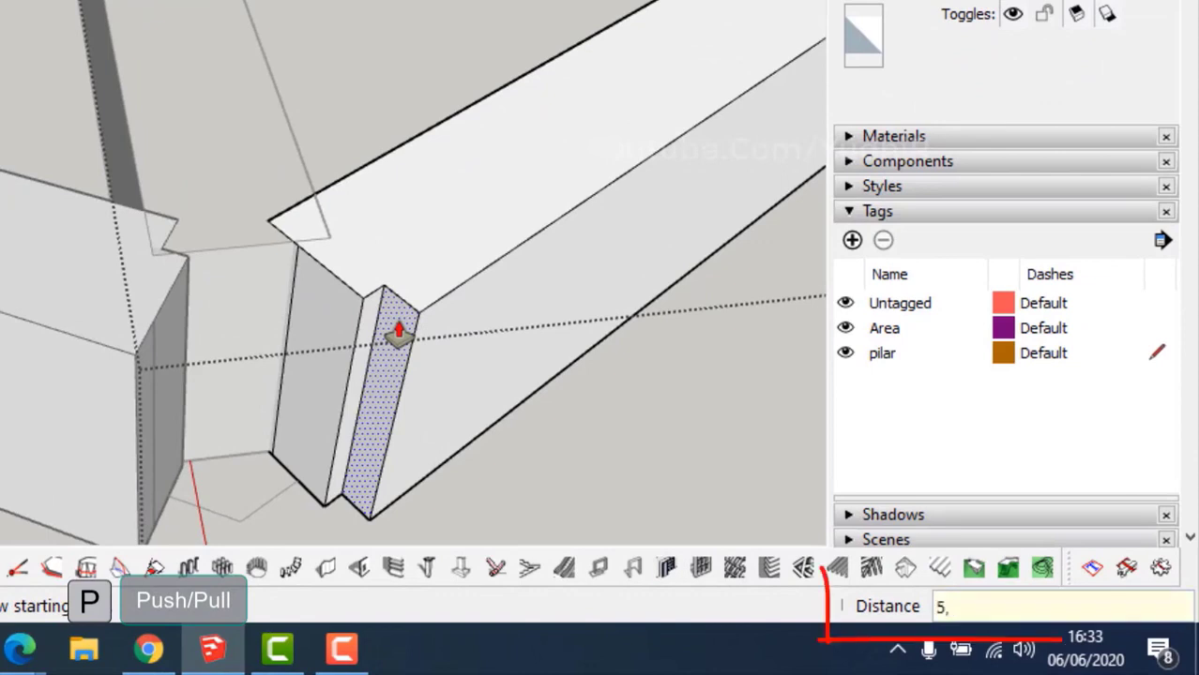
{"action": "key", "text": "Return"}
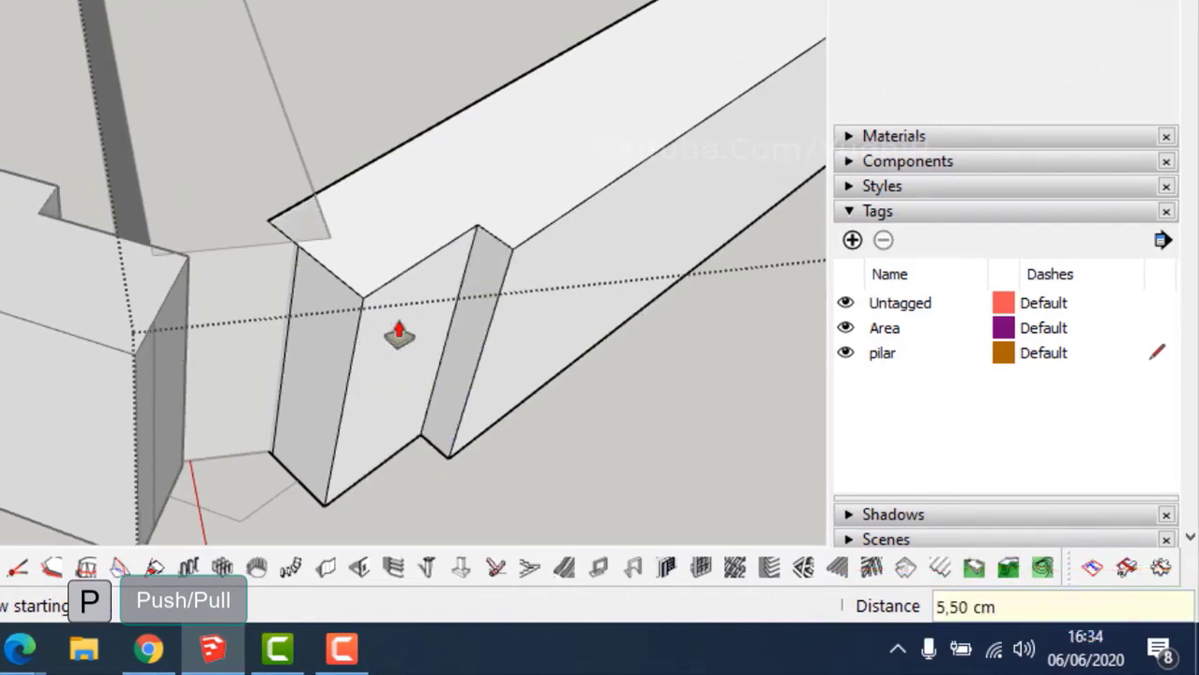
{"action": "middle_click_drag", "start_coordinate": [399, 334], "coordinate": [419, 349]}
{"action": "scroll", "coordinate": [286, 275], "scroll_direction": "up", "scroll_amount": 1}
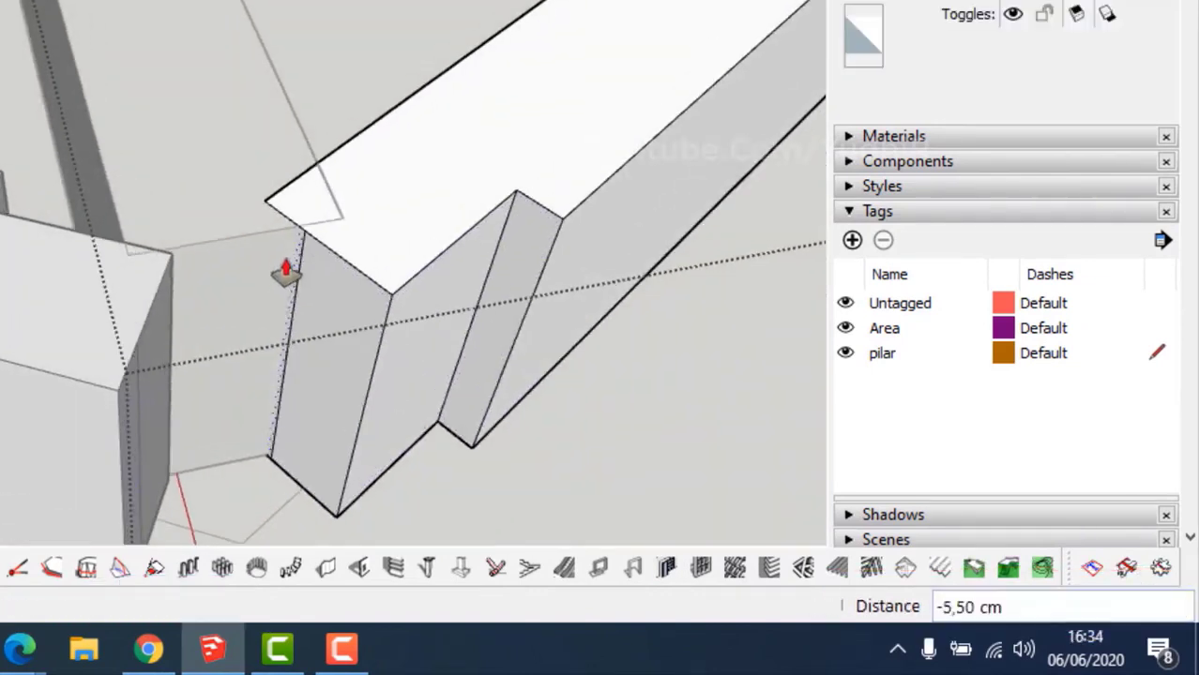
{"action": "double_click", "coordinate": [285, 264]}
{"action": "middle_click_drag", "start_coordinate": [331, 336], "coordinate": [195, 364]}
{"action": "key", "text": "space"}
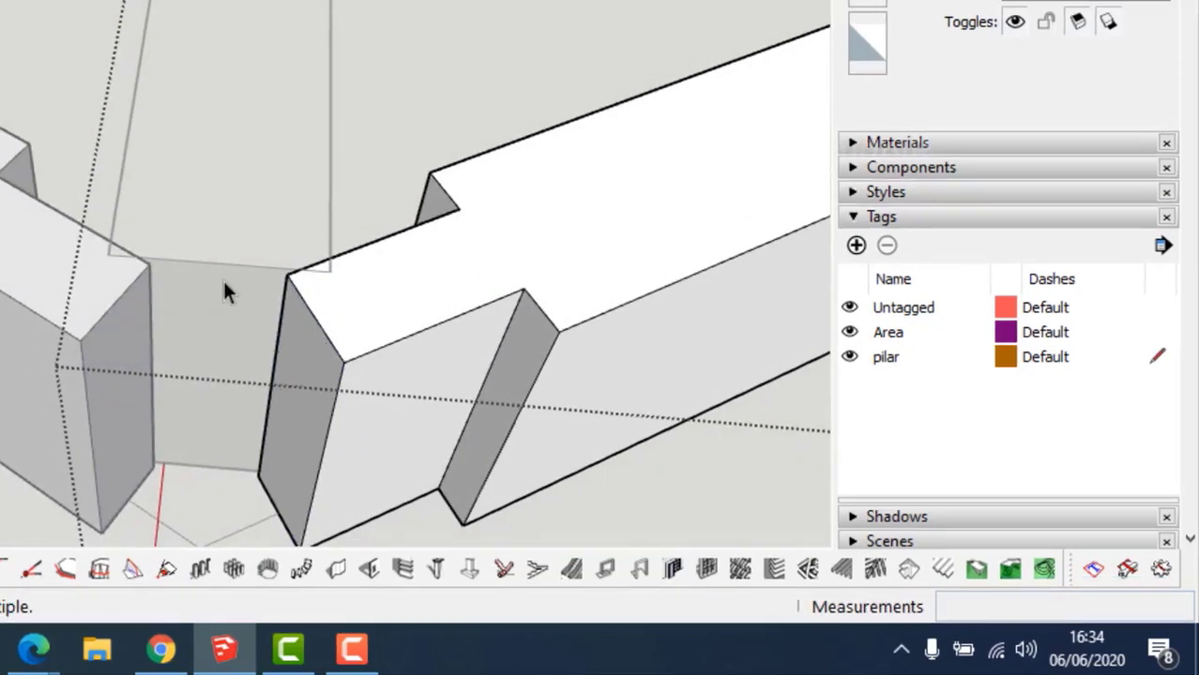
{"action": "double_click", "coordinate": [223, 282]}
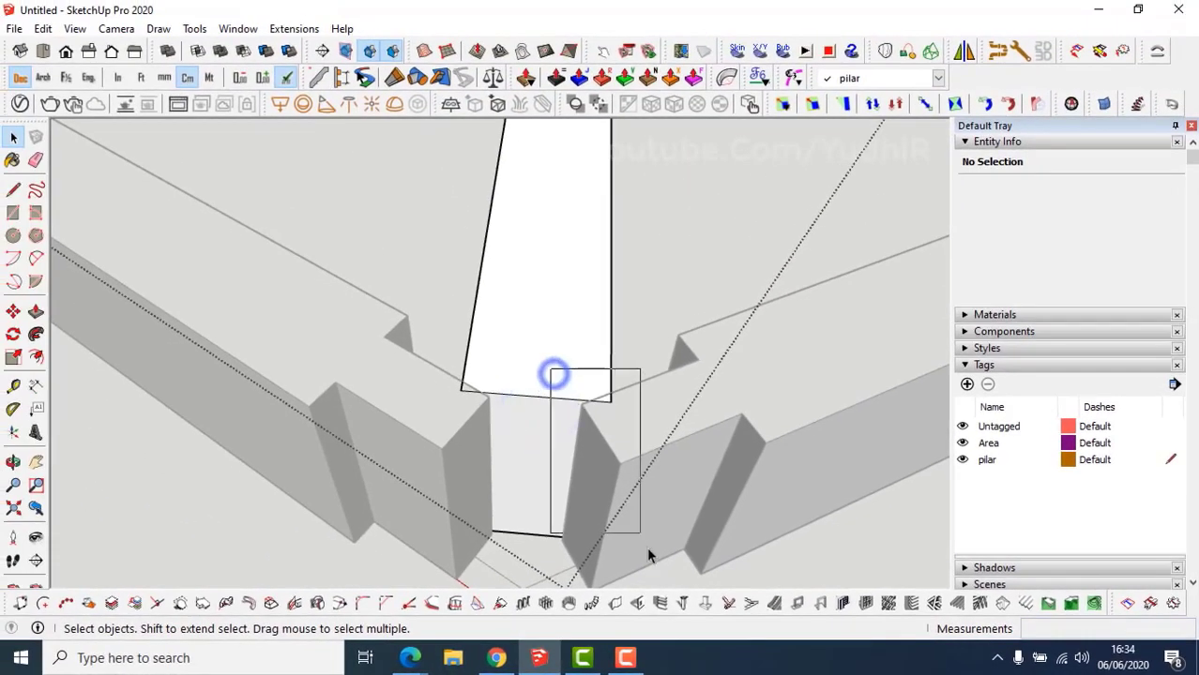
Copy the beam's bottom-right edge 1,5 cm across to mark the notch line.
{"action": "left_click", "coordinate": [583, 403]}
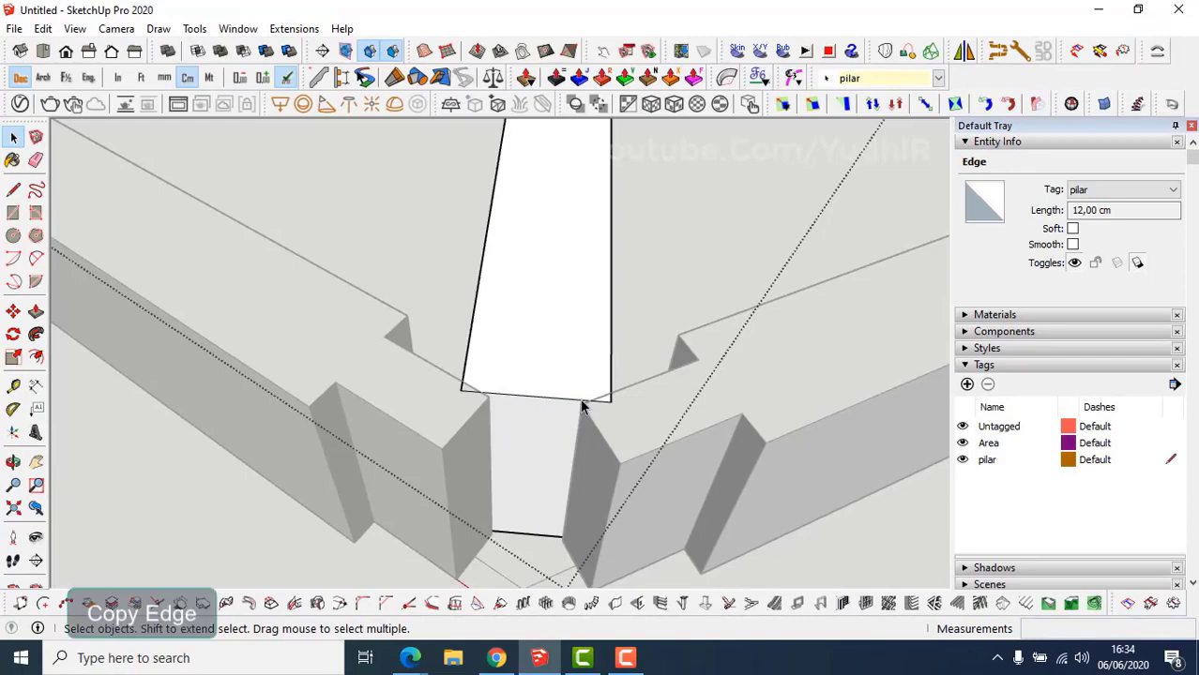
{"action": "key", "text": "m"}
{"action": "left_click", "coordinate": [607, 401]}
{"action": "key", "text": "ctrl"}
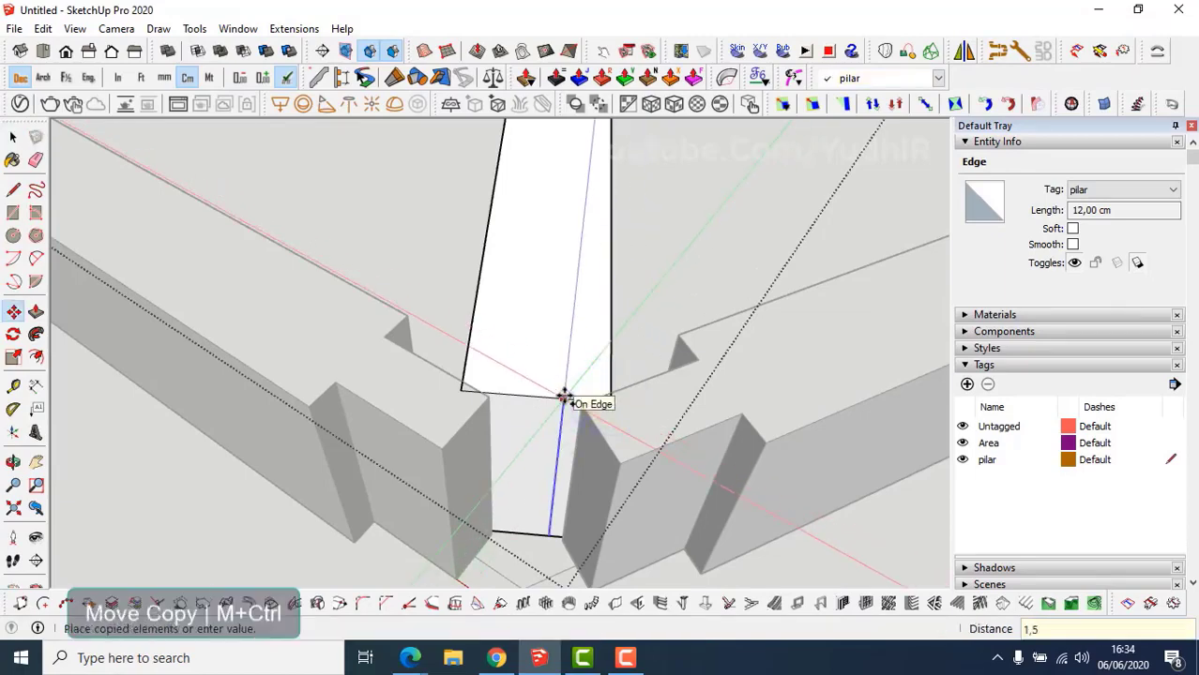
{"action": "key", "text": "Return"}
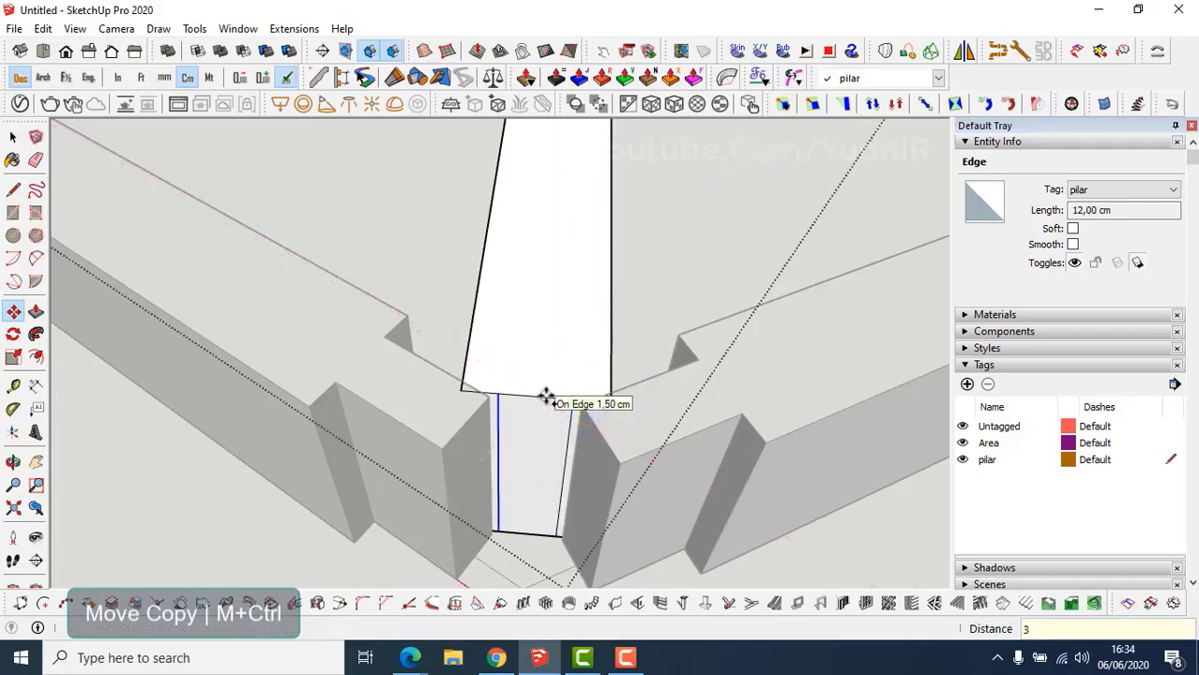
Mark 1,50 cm on the other side of the beam end with the Tape Measure.
{"action": "middle_click_drag", "start_coordinate": [546, 397], "coordinate": [526, 394]}
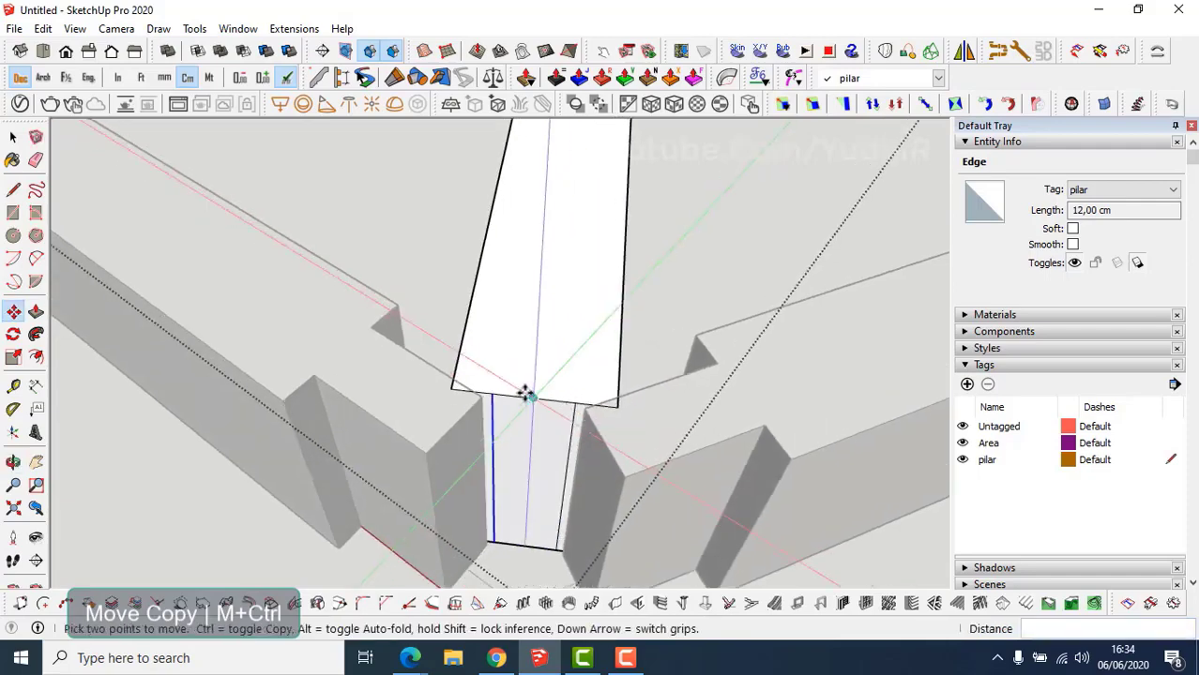
{"action": "key", "text": "t"}
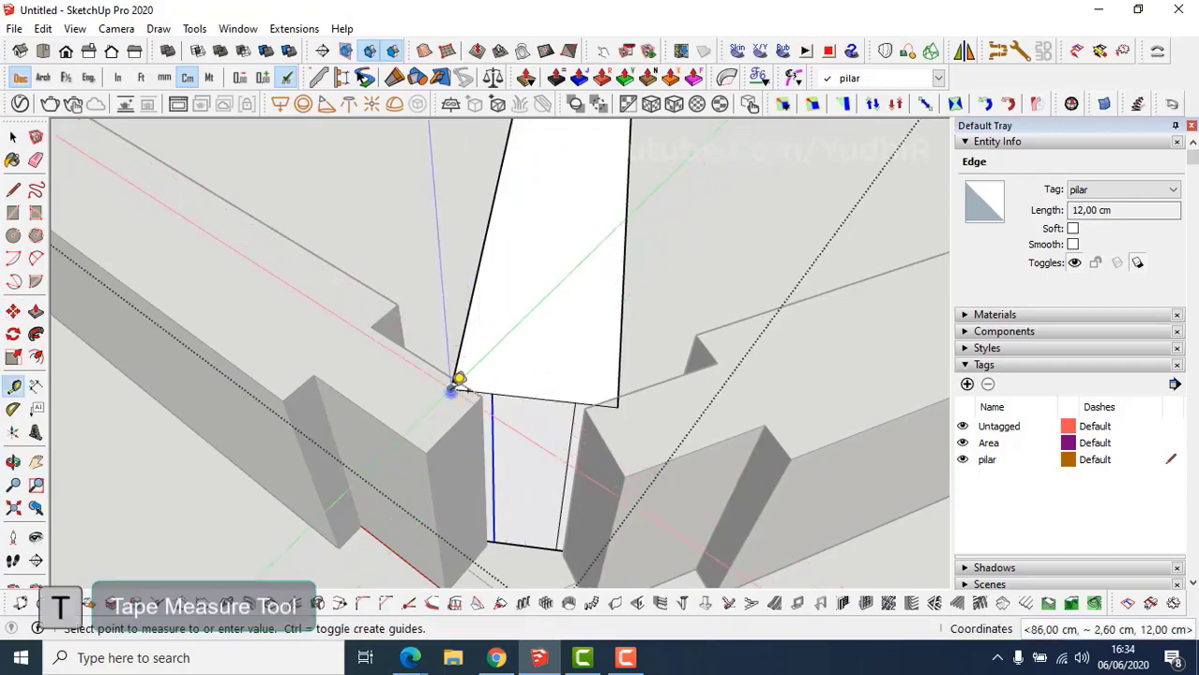
{"action": "left_click", "coordinate": [451, 388]}
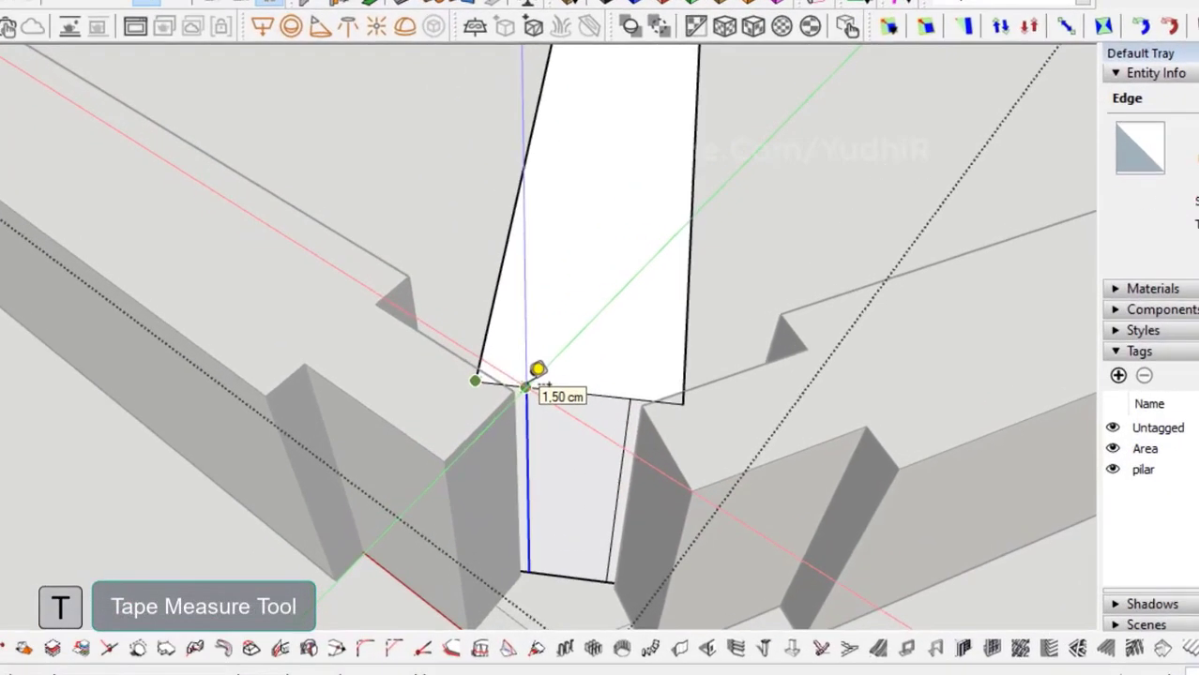
{"action": "left_click", "coordinate": [533, 386]}
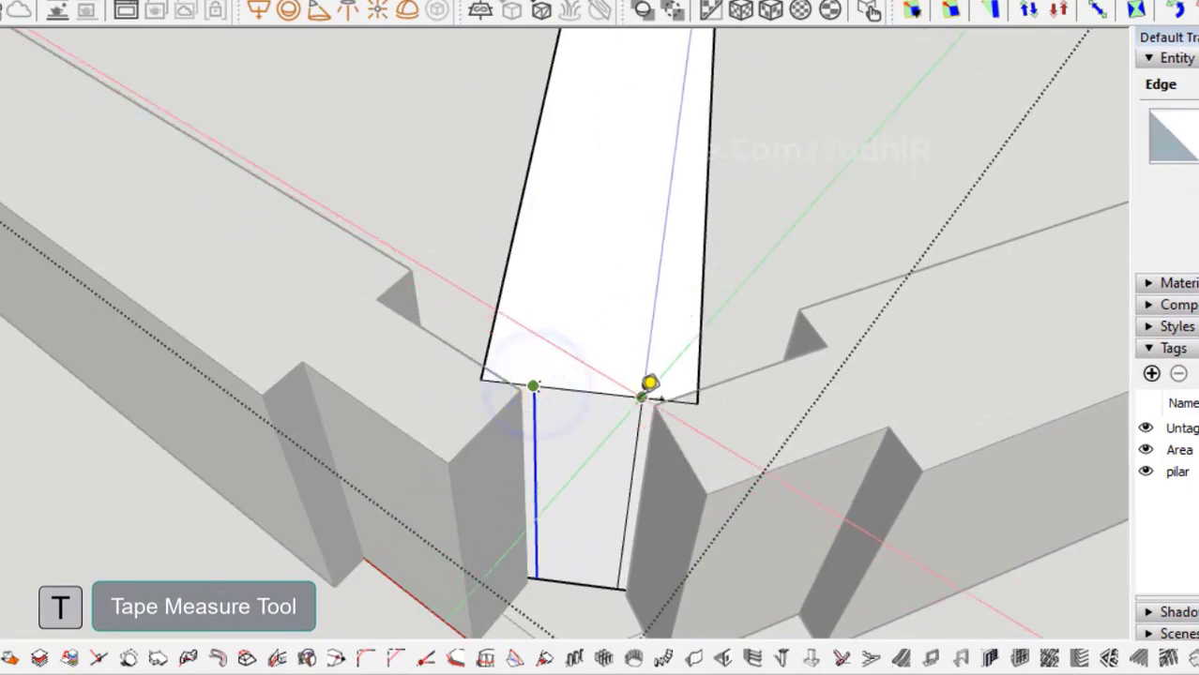
{"action": "left_click", "coordinate": [649, 384]}
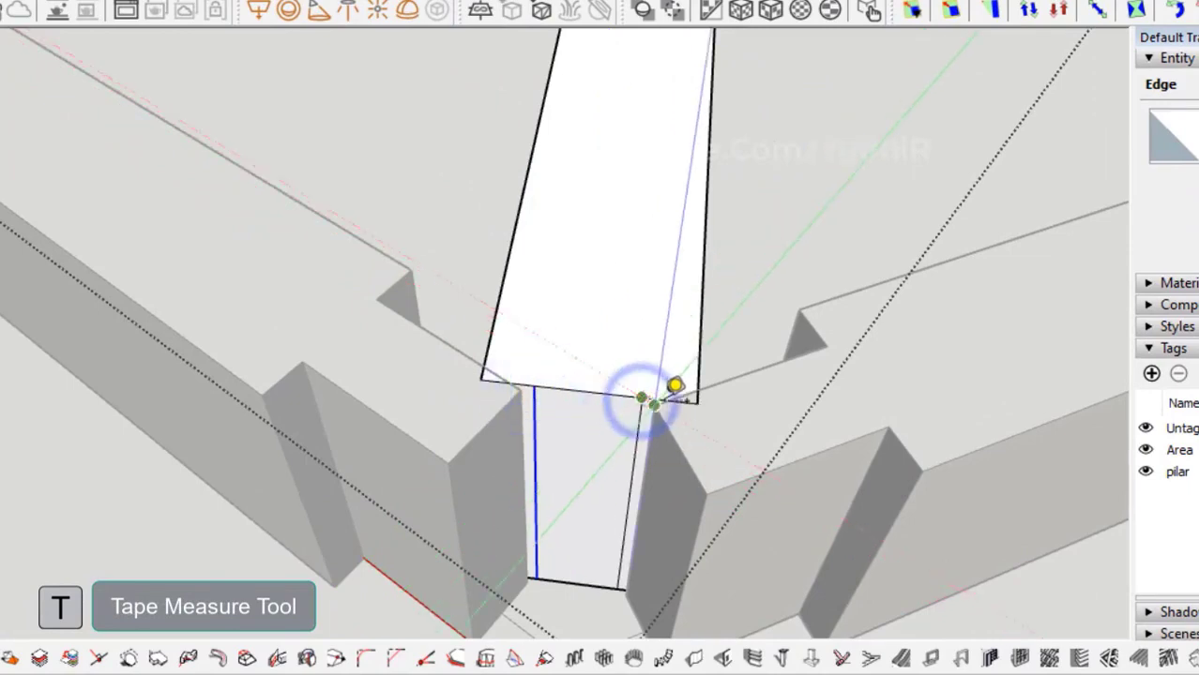
{"action": "left_click", "coordinate": [697, 403]}
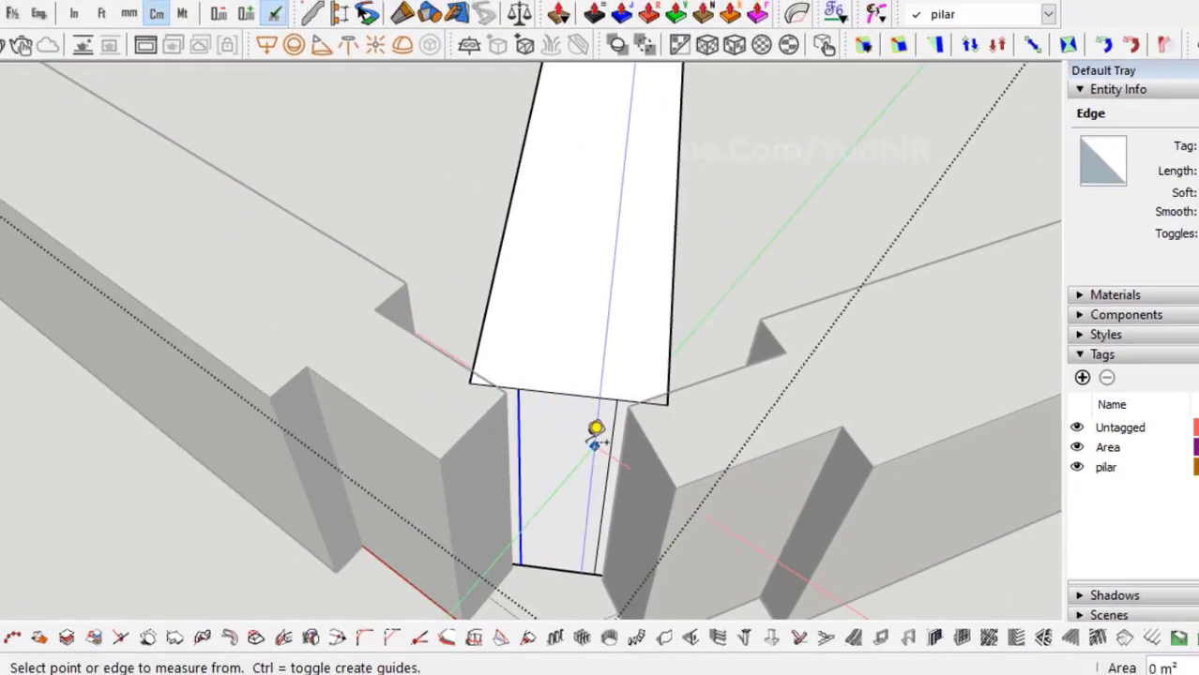
Push the left notch face inward so it matches the right-side notch.
{"action": "middle_click_drag", "start_coordinate": [600, 444], "coordinate": [584, 459]}
{"action": "key", "text": "p"}
{"action": "left_click", "coordinate": [570, 450]}
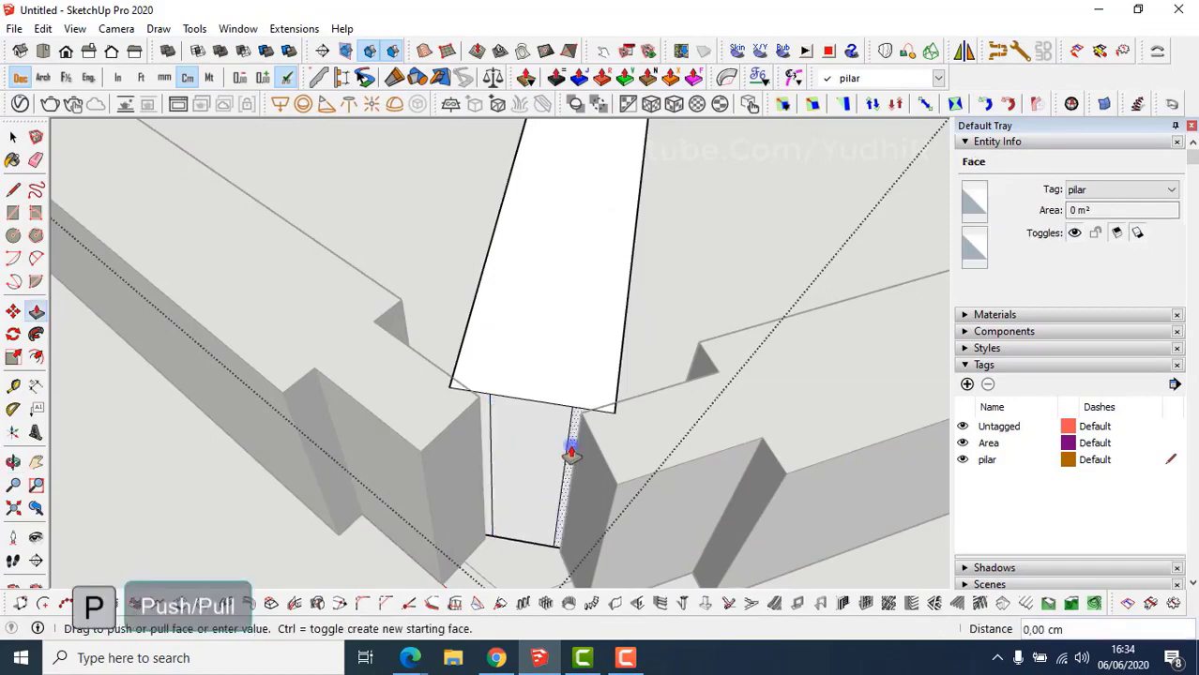
{"action": "double_click", "coordinate": [481, 448]}
Close the beam component and zoom out from the joint.
{"action": "scroll", "coordinate": [517, 498], "scroll_direction": "down", "scroll_amount": 4}
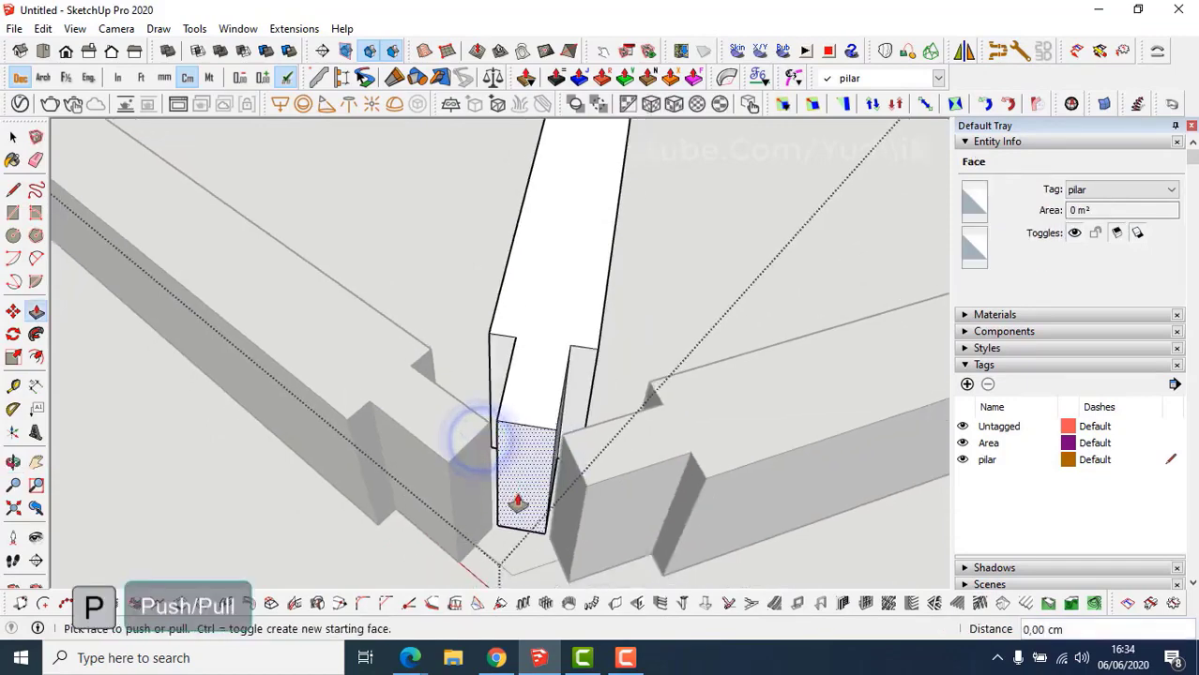
{"action": "middle_click_drag", "start_coordinate": [516, 500], "coordinate": [547, 509]}
{"action": "key", "text": "space"}
{"action": "key", "text": "Escape"}
{"action": "key", "text": "Escape"}
{"action": "scroll", "coordinate": [555, 502], "scroll_direction": "down", "scroll_amount": 2}
{"action": "left_click_drag", "start_coordinate": [547, 509], "coordinate": [516, 509], "text": "shift"}
{"action": "scroll", "coordinate": [521, 508], "scroll_direction": "down", "scroll_amount": 3}
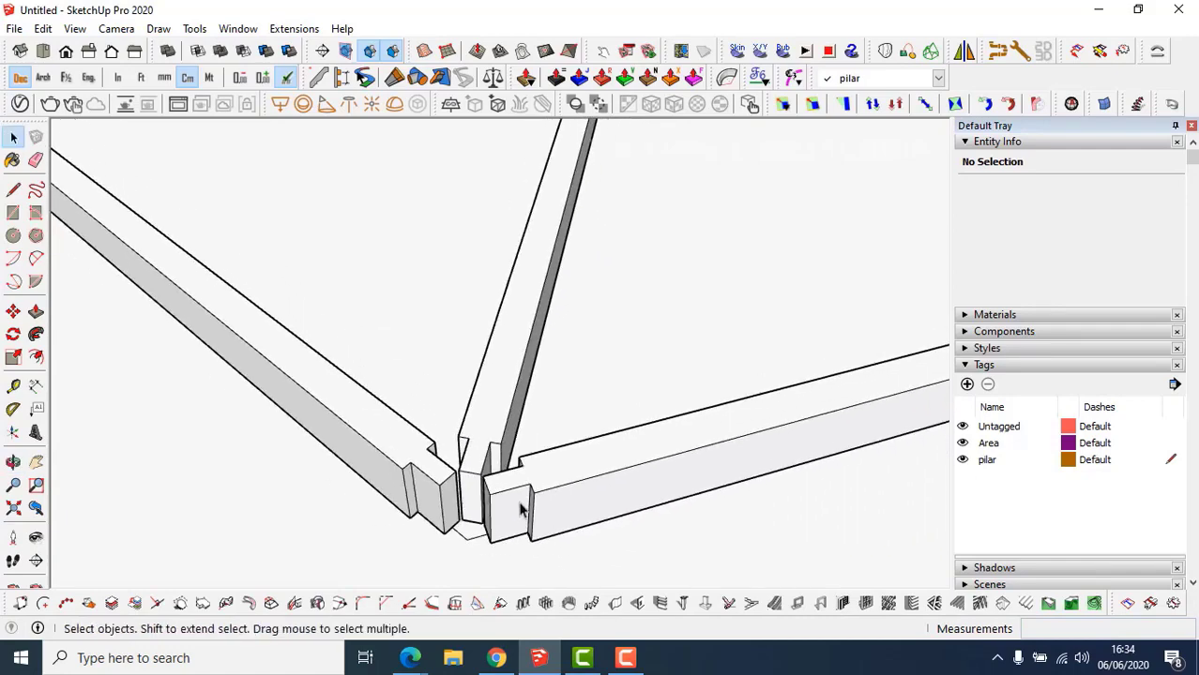
Select the right, middle and left roof beam components together.
{"action": "middle_click_drag", "start_coordinate": [565, 510], "coordinate": [596, 502], "text": "shift"}
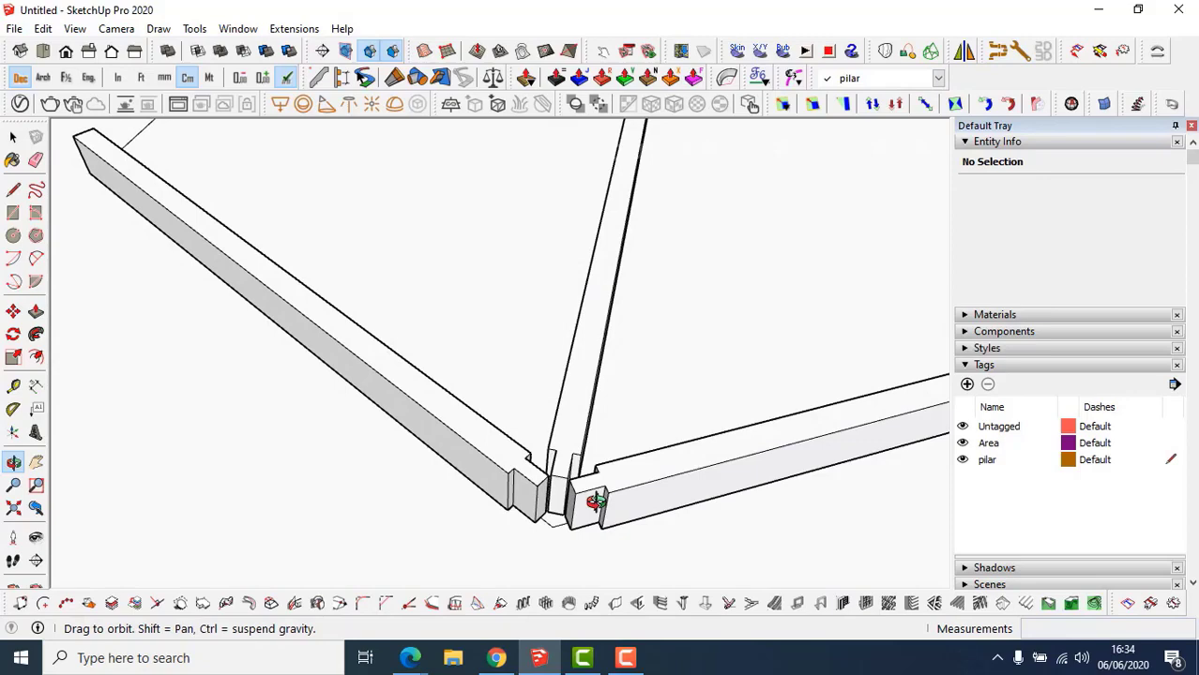
{"action": "scroll", "coordinate": [604, 504], "scroll_direction": "down", "scroll_amount": 3}
{"action": "middle_click_drag", "start_coordinate": [602, 499], "coordinate": [560, 445]}
{"action": "scroll", "coordinate": [546, 437], "scroll_direction": "down", "scroll_amount": 3}
{"action": "left_click", "coordinate": [559, 442]}
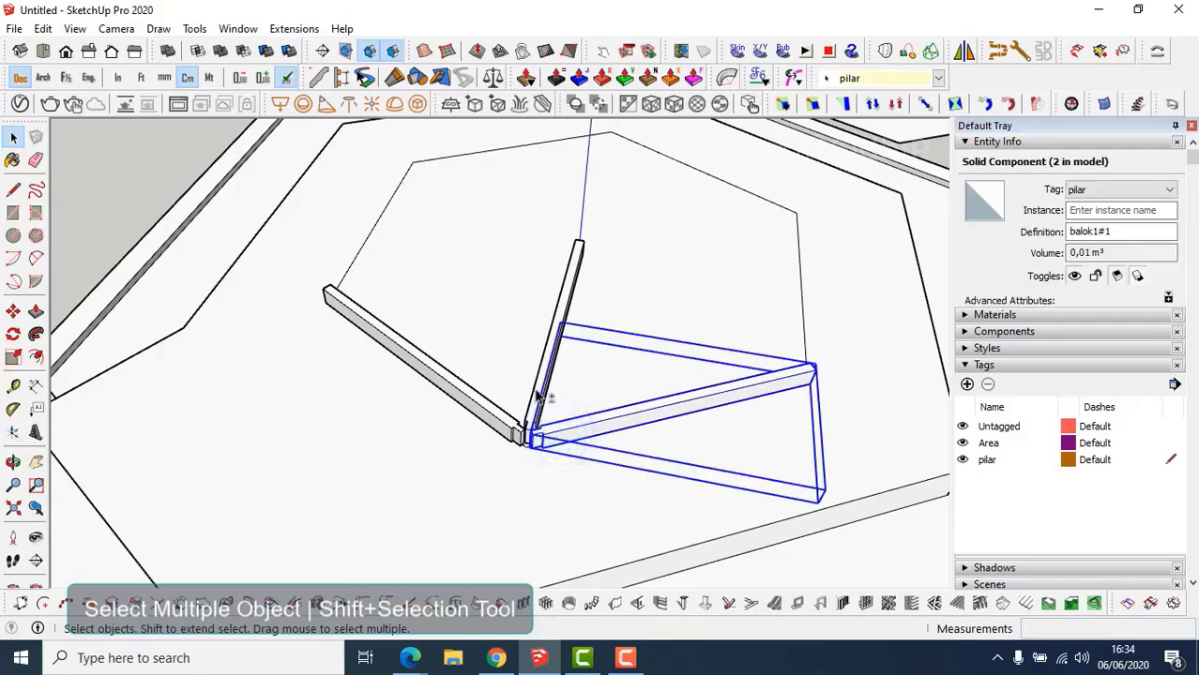
{"action": "left_click", "coordinate": [534, 386], "text": "shift"}
{"action": "left_click", "coordinate": [479, 416], "text": "shift"}
{"action": "scroll", "coordinate": [479, 415], "scroll_direction": "down", "scroll_amount": 3}
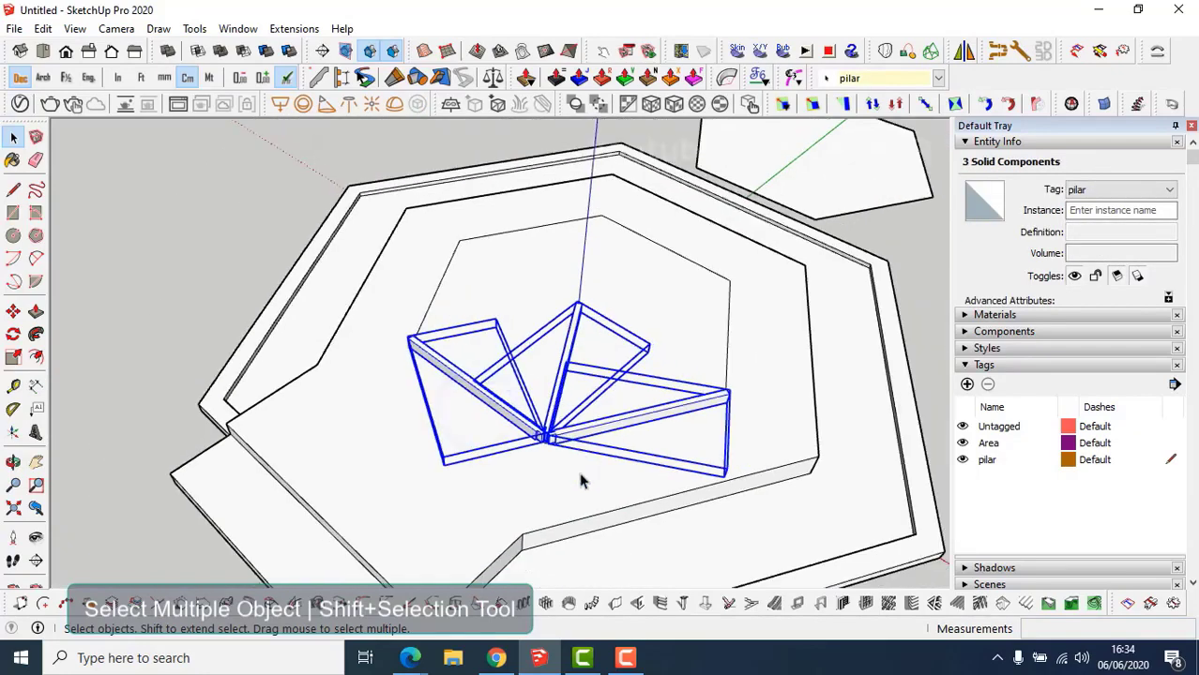
{"action": "middle_click_drag", "start_coordinate": [581, 481], "coordinate": [501, 456]}
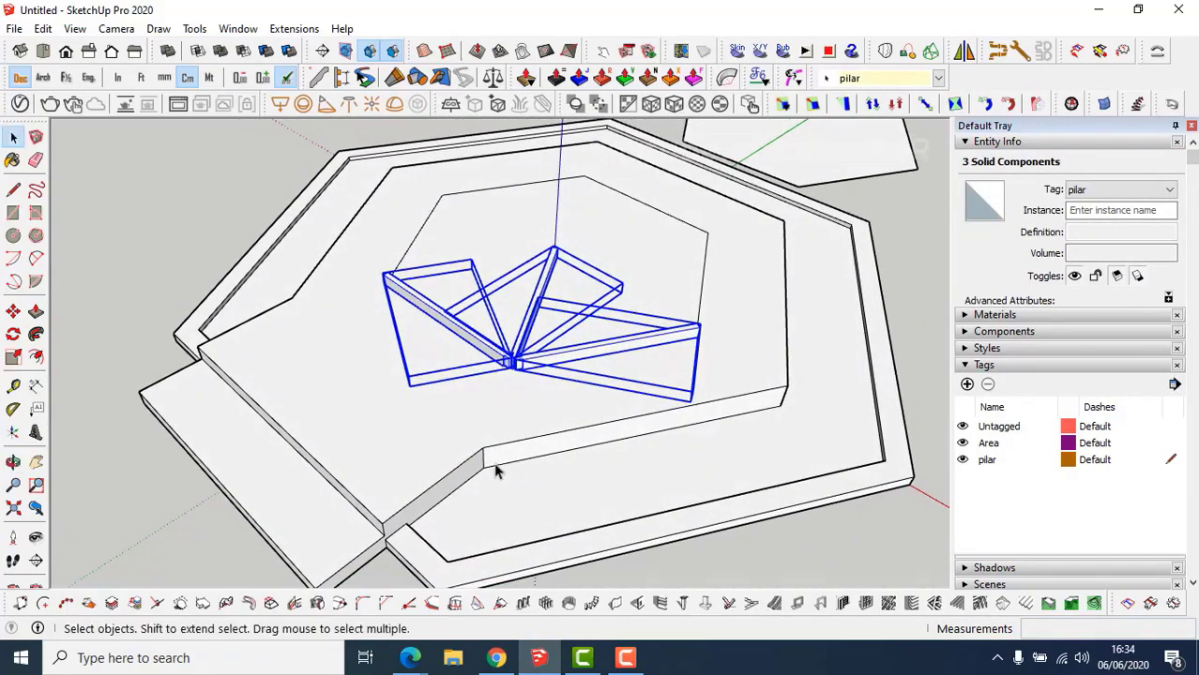
{"action": "scroll", "coordinate": [497, 471], "scroll_direction": "up", "scroll_amount": 2}
{"action": "scroll", "coordinate": [537, 365], "scroll_direction": "up", "scroll_amount": 1}
Move the three selected beams up 33 cm from their lower corner.
{"action": "key", "text": "m"}
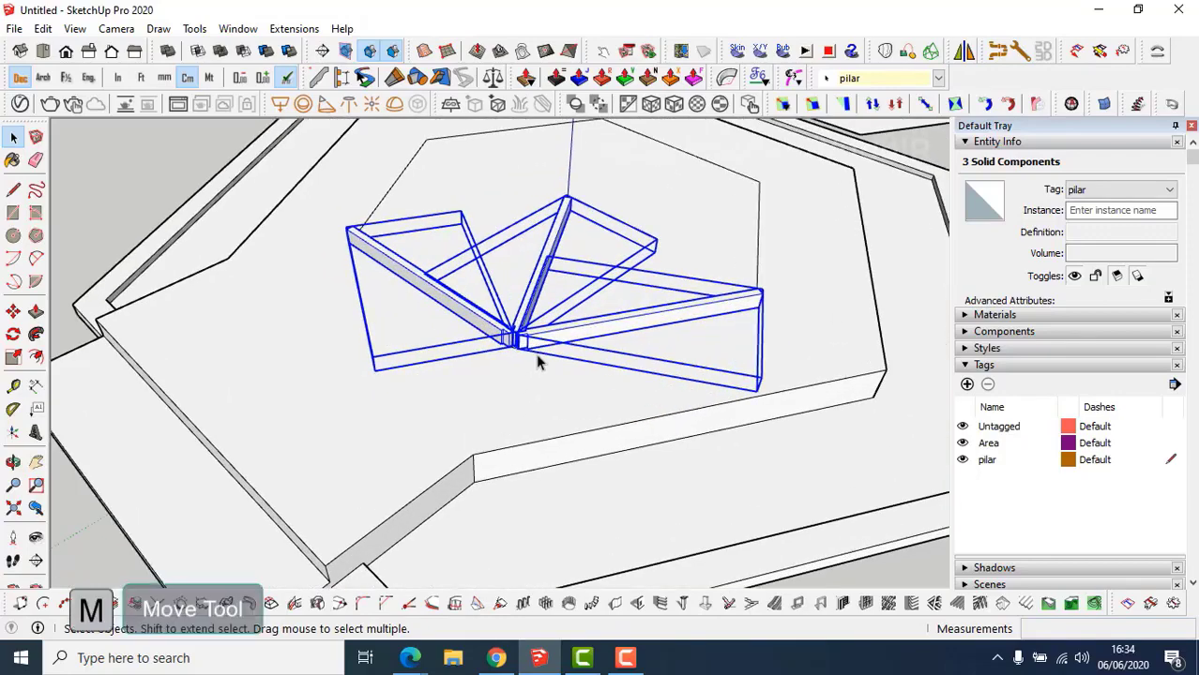
{"action": "left_click", "coordinate": [479, 482]}
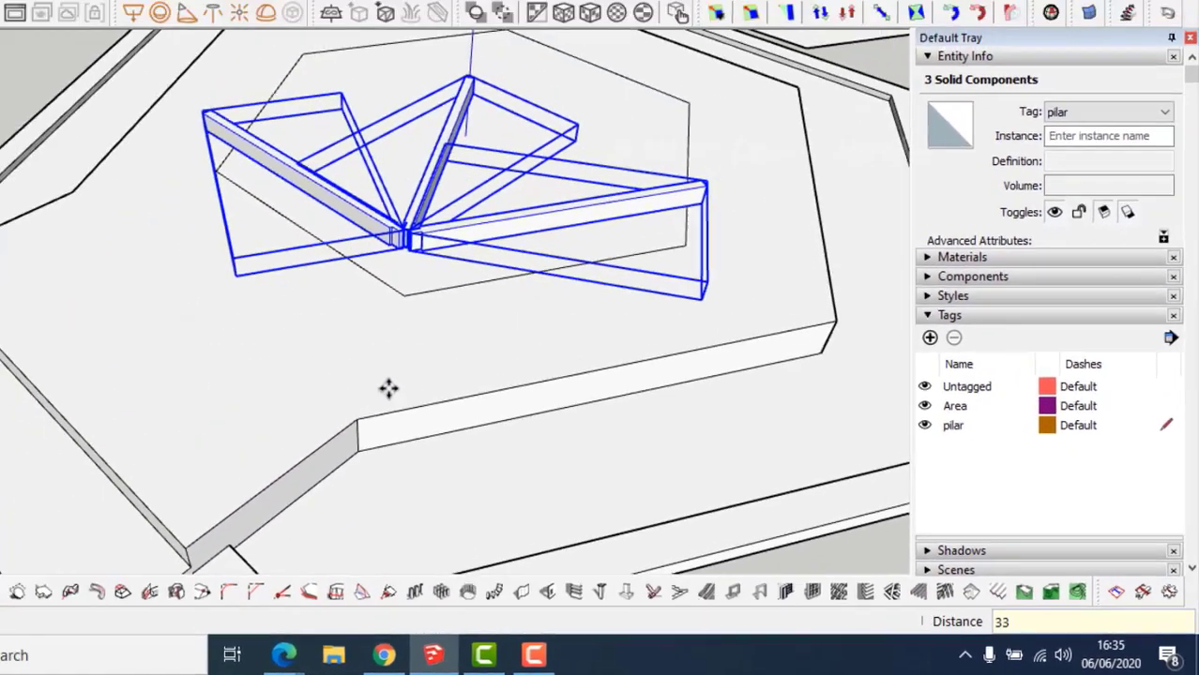
{"action": "key", "text": "space"}
{"action": "scroll", "coordinate": [537, 326], "scroll_direction": "up", "scroll_amount": 4}
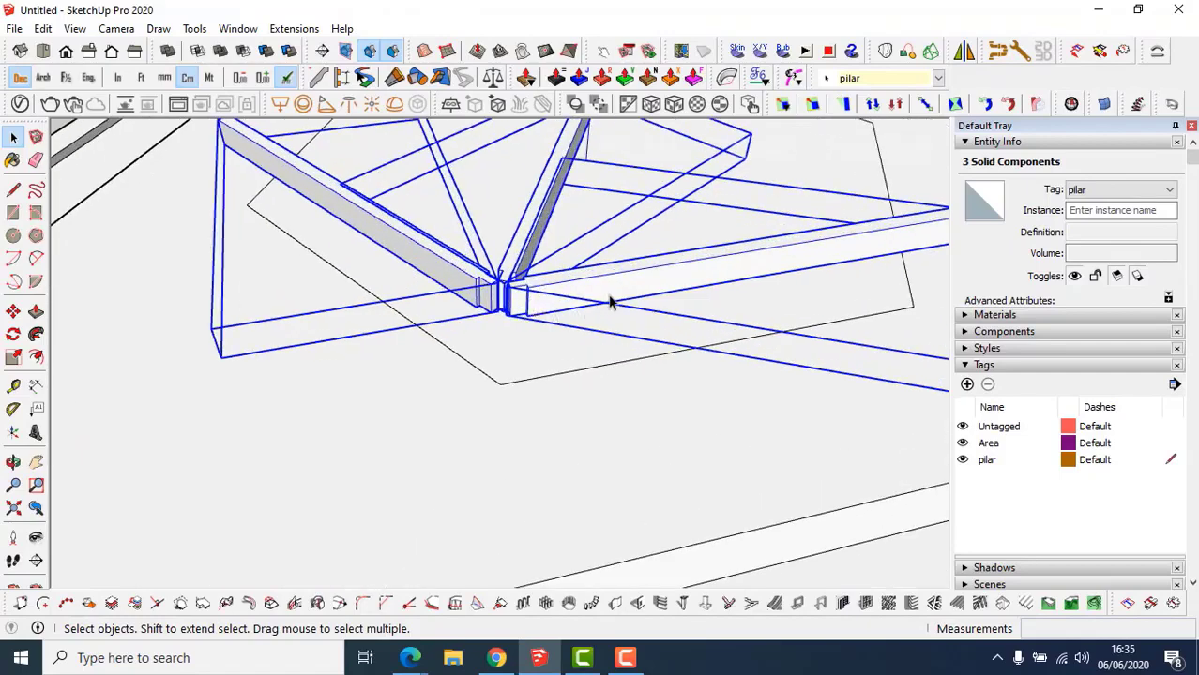
{"action": "scroll", "coordinate": [703, 311], "scroll_direction": "down", "scroll_amount": 4}
{"action": "middle_click_drag", "start_coordinate": [656, 342], "coordinate": [682, 343]}
Start a Tape Measure check on the lower beam edge, then cancel it.
{"action": "key", "text": "t"}
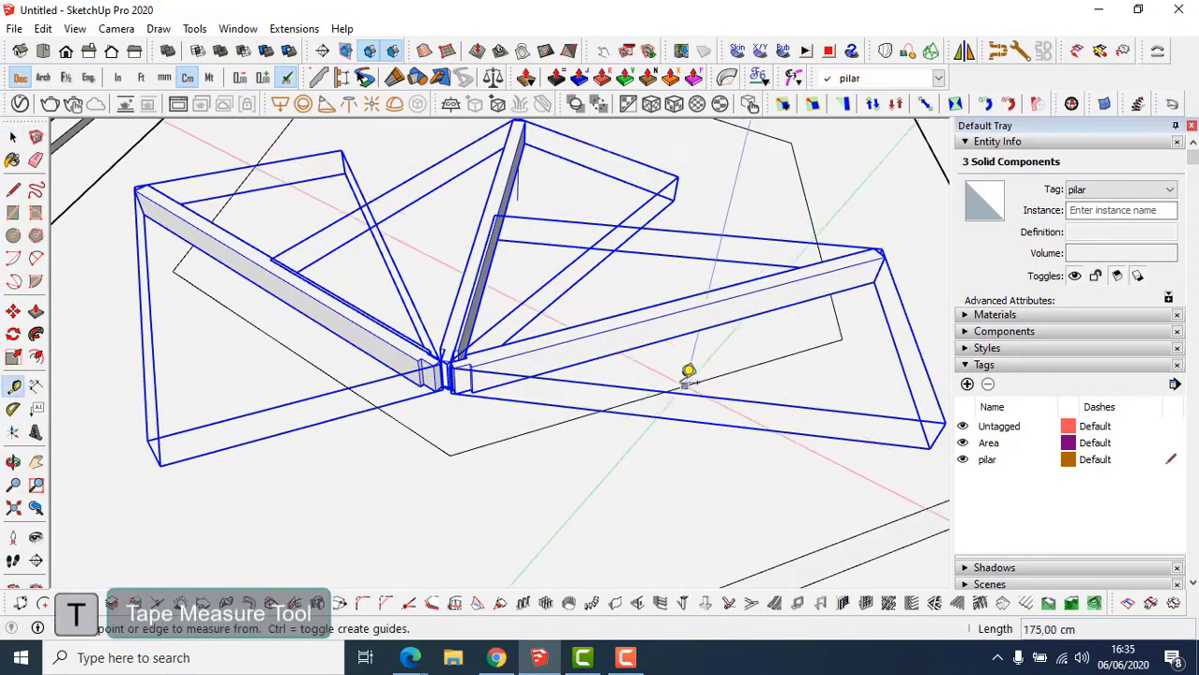
{"action": "left_click", "coordinate": [661, 392]}
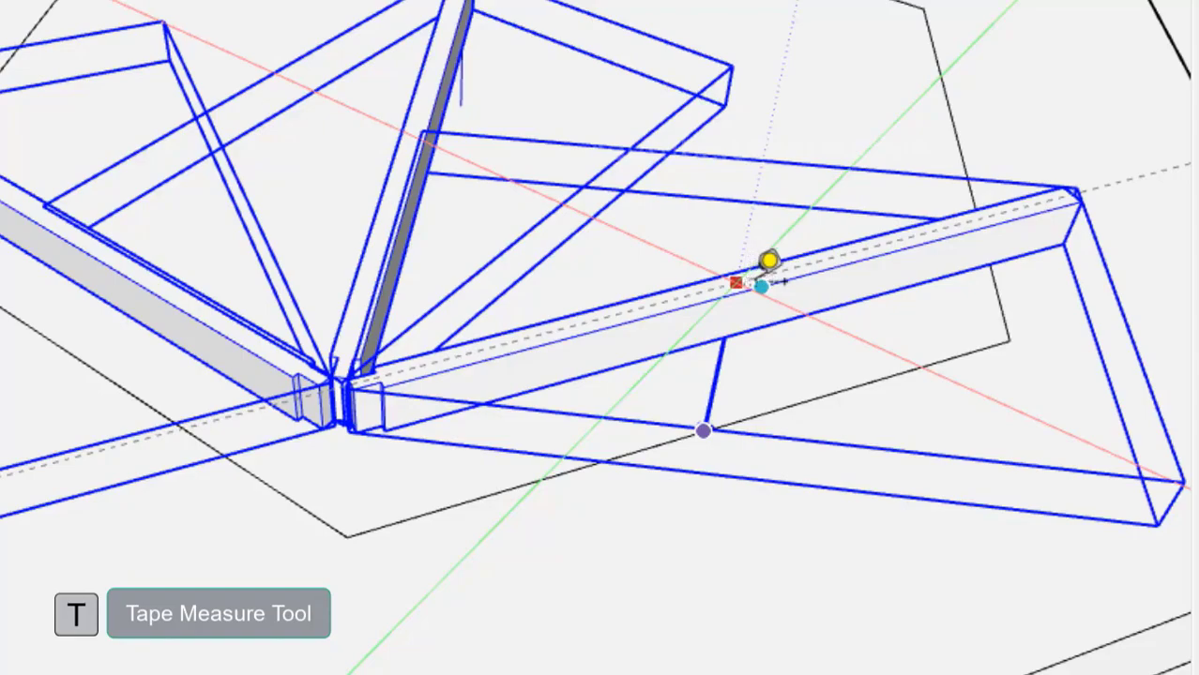
{"action": "scroll", "coordinate": [767, 261], "scroll_direction": "down", "scroll_amount": 2}
{"action": "key", "text": "space"}
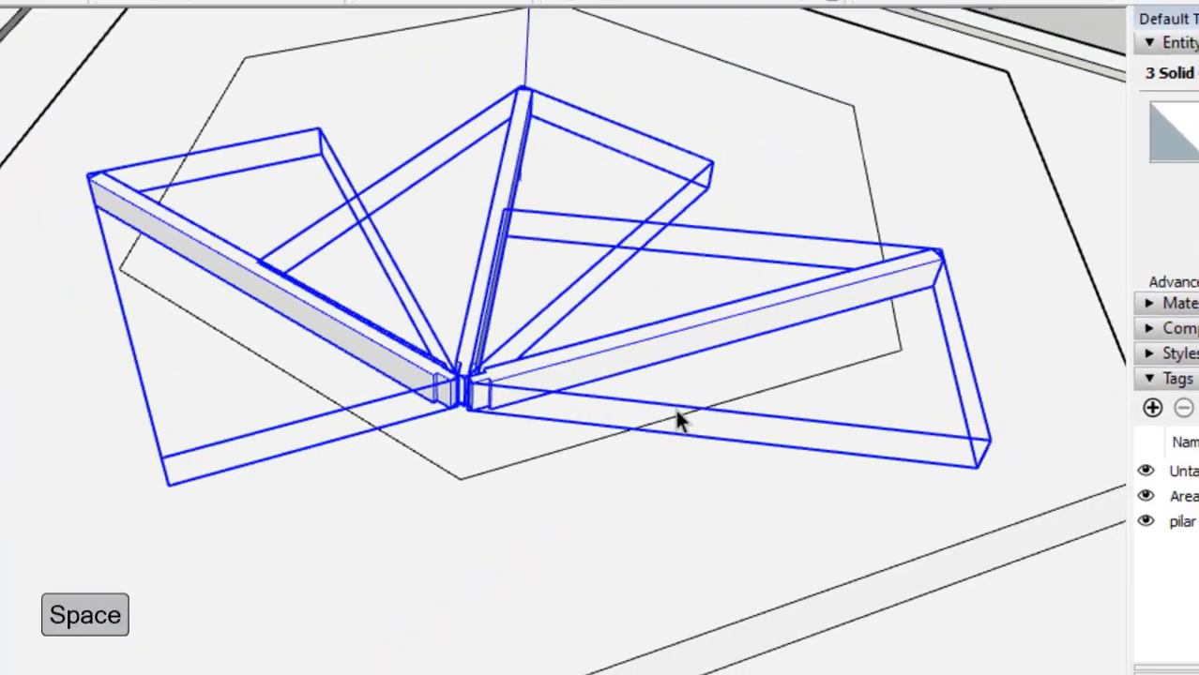
{"action": "middle_click_drag", "start_coordinate": [678, 420], "coordinate": [516, 392]}
{"action": "scroll", "coordinate": [565, 371], "scroll_direction": "down", "scroll_amount": 2}
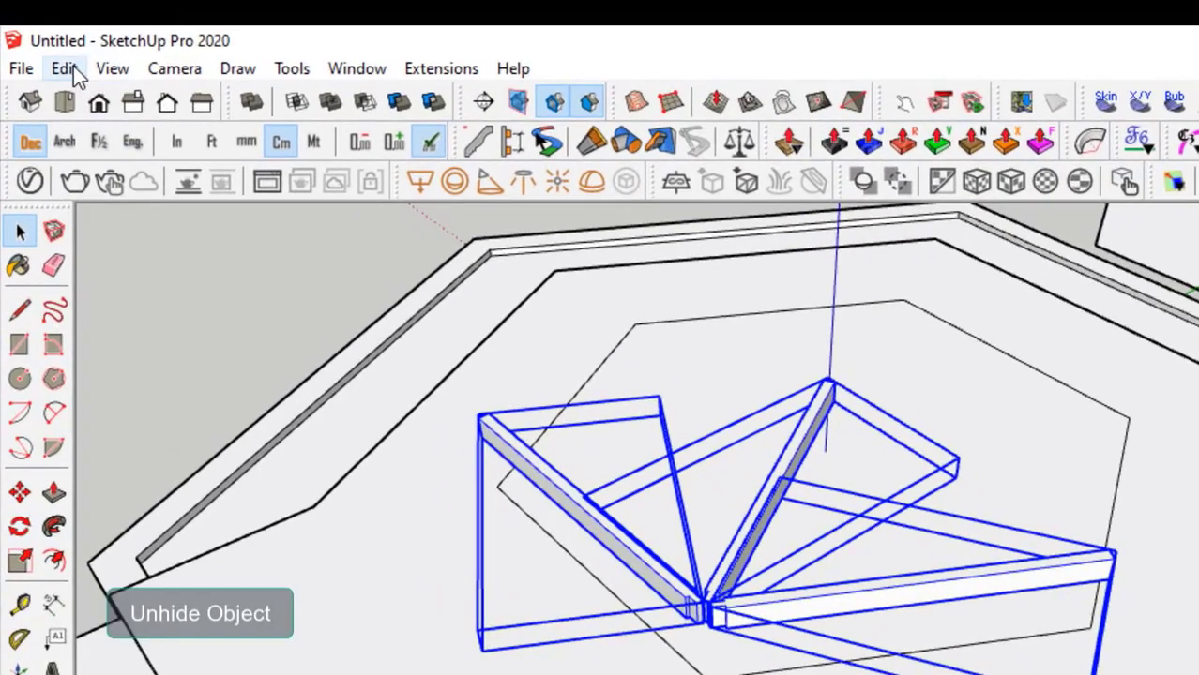
Use Edit > Unhide > All, then zoom in on the pillar where the beams meet.
{"action": "left_click", "coordinate": [54, 37]}
{"action": "mouse_move", "coordinate": [282, 497]}
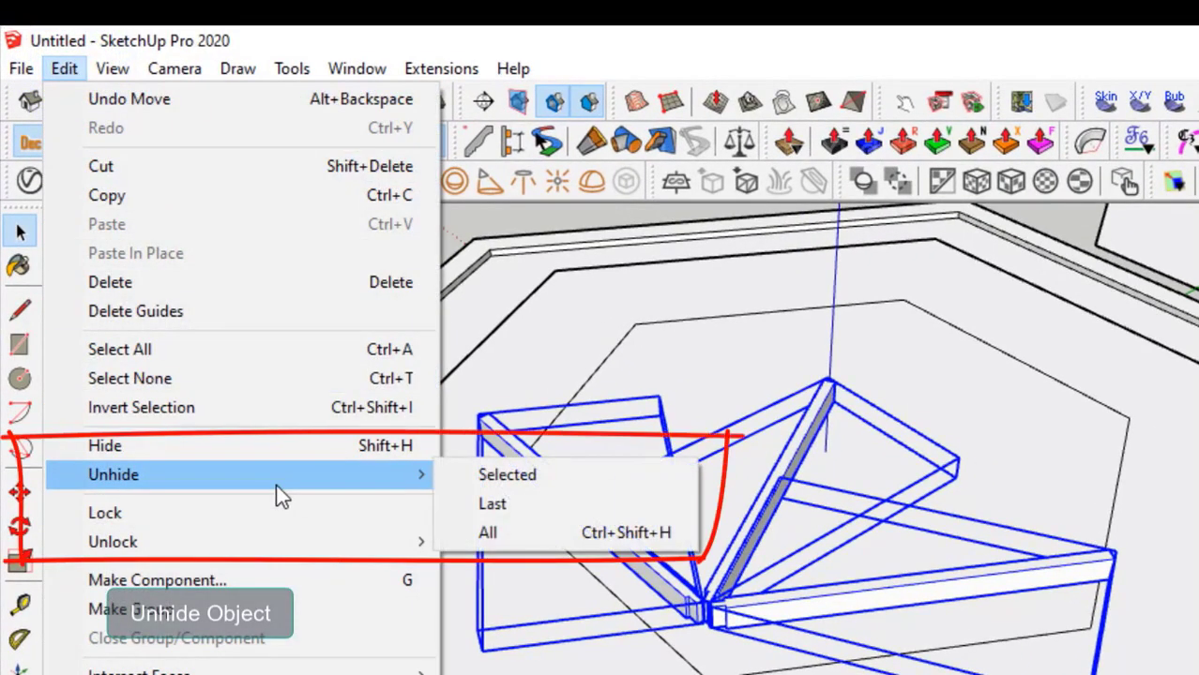
{"action": "left_click", "coordinate": [495, 531]}
{"action": "middle_click_drag", "start_coordinate": [681, 582], "coordinate": [400, 647]}
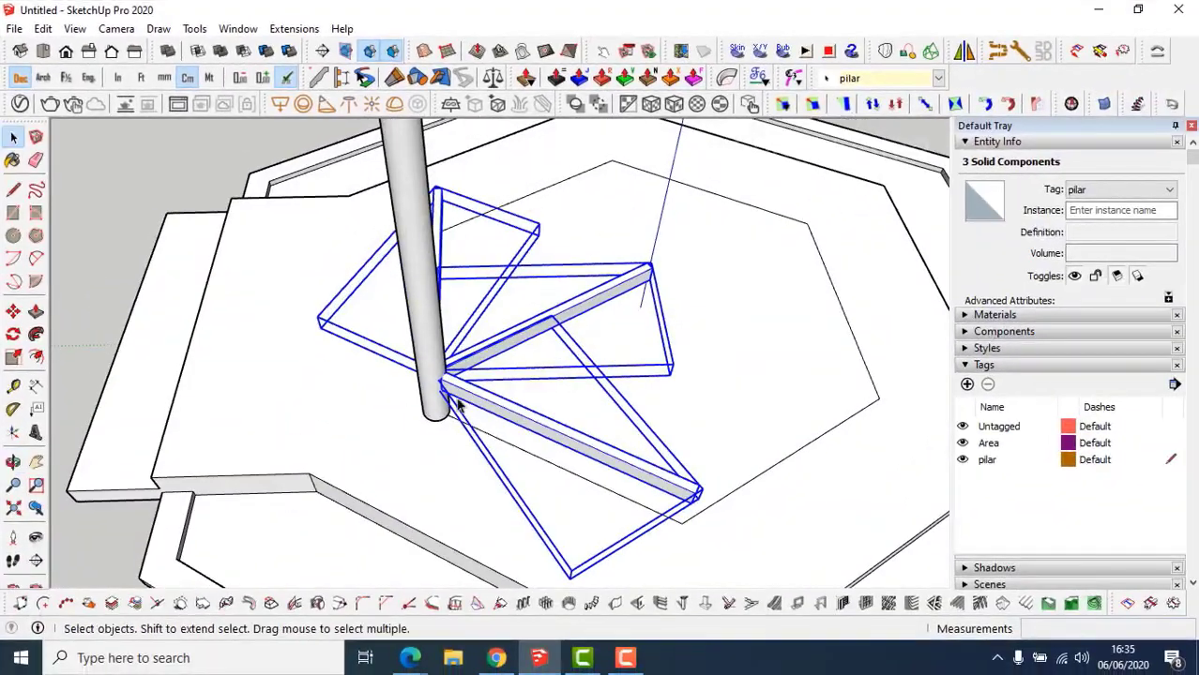
{"action": "middle_click_drag", "start_coordinate": [668, 610], "coordinate": [534, 650], "text": "shift"}
{"action": "middle_click_drag", "start_coordinate": [359, 419], "coordinate": [359, 417]}
{"action": "scroll", "coordinate": [356, 419], "scroll_direction": "up", "scroll_amount": 5}
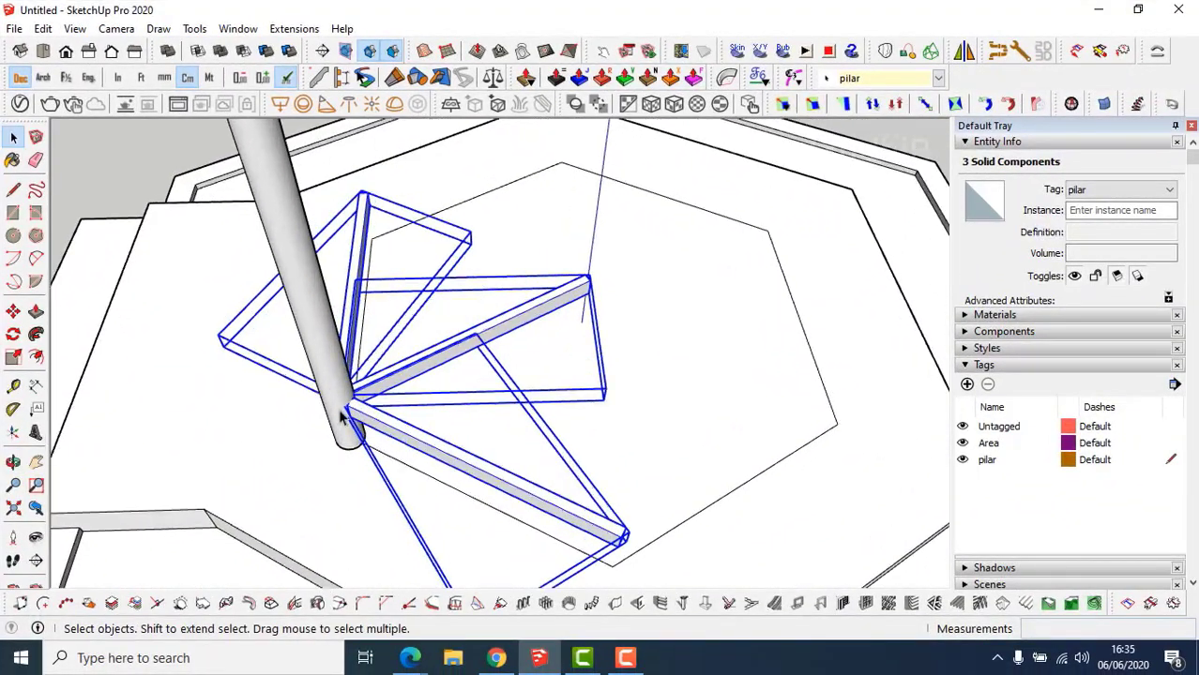
{"action": "middle_click_drag", "start_coordinate": [344, 419], "coordinate": [382, 380]}
{"action": "scroll", "coordinate": [374, 421], "scroll_direction": "up", "scroll_amount": 4}
Select the roof beam touching the pillar and add the round pilar pillar to the selection.
{"action": "left_click", "coordinate": [355, 356]}
{"action": "middle_click_drag", "start_coordinate": [427, 446], "coordinate": [383, 464]}
{"action": "left_click", "coordinate": [394, 459]}
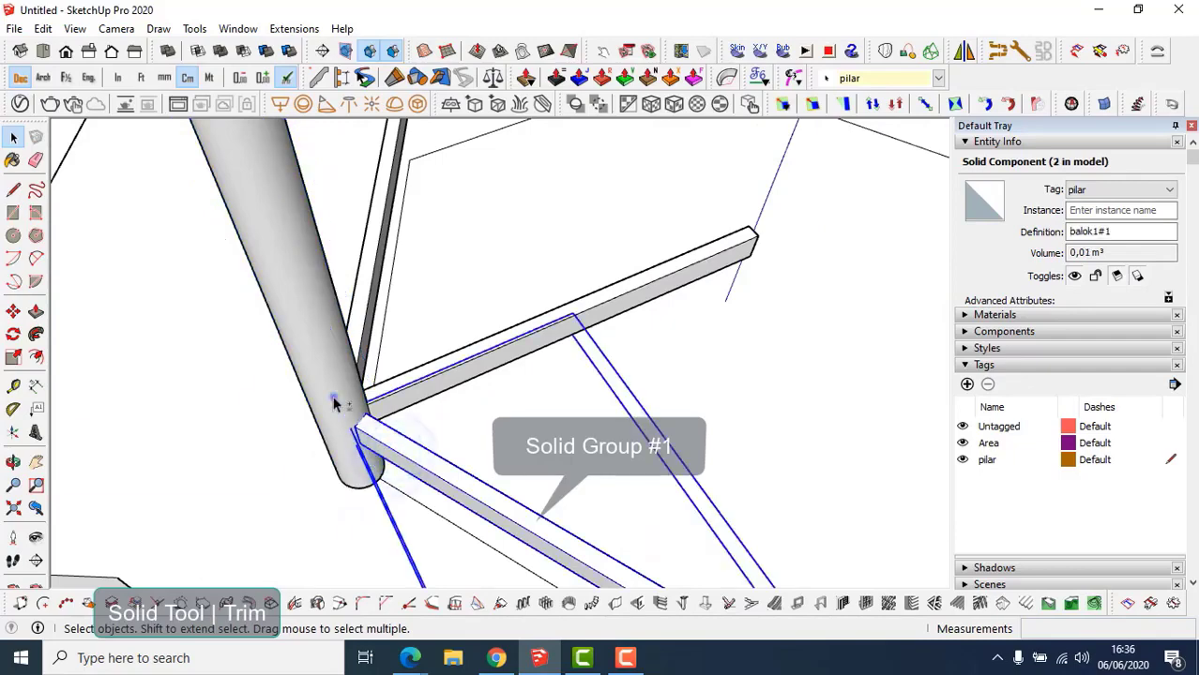
{"action": "left_click", "coordinate": [334, 402], "text": "shift"}
{"action": "scroll", "coordinate": [352, 414], "scroll_direction": "down", "scroll_amount": 5}
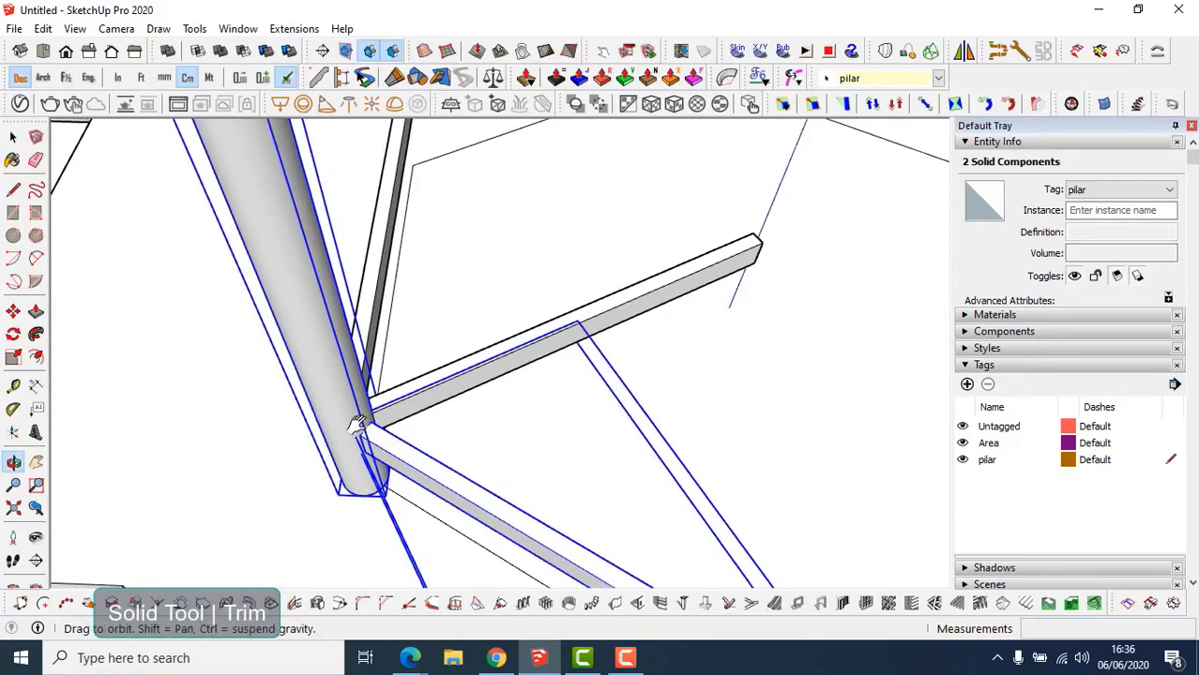
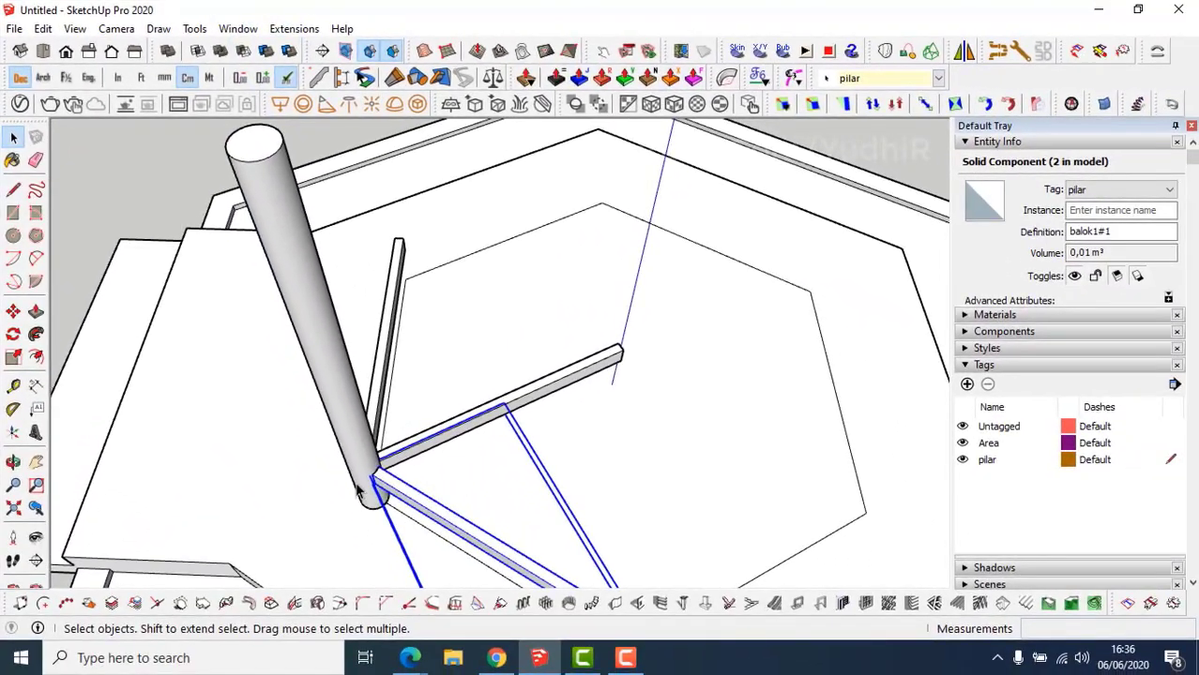
Hide the beam to inspect the pillar's base, then unhide it.
{"action": "scroll", "coordinate": [397, 497], "scroll_direction": "up", "scroll_amount": 1}
{"action": "key", "text": "shift+h"}
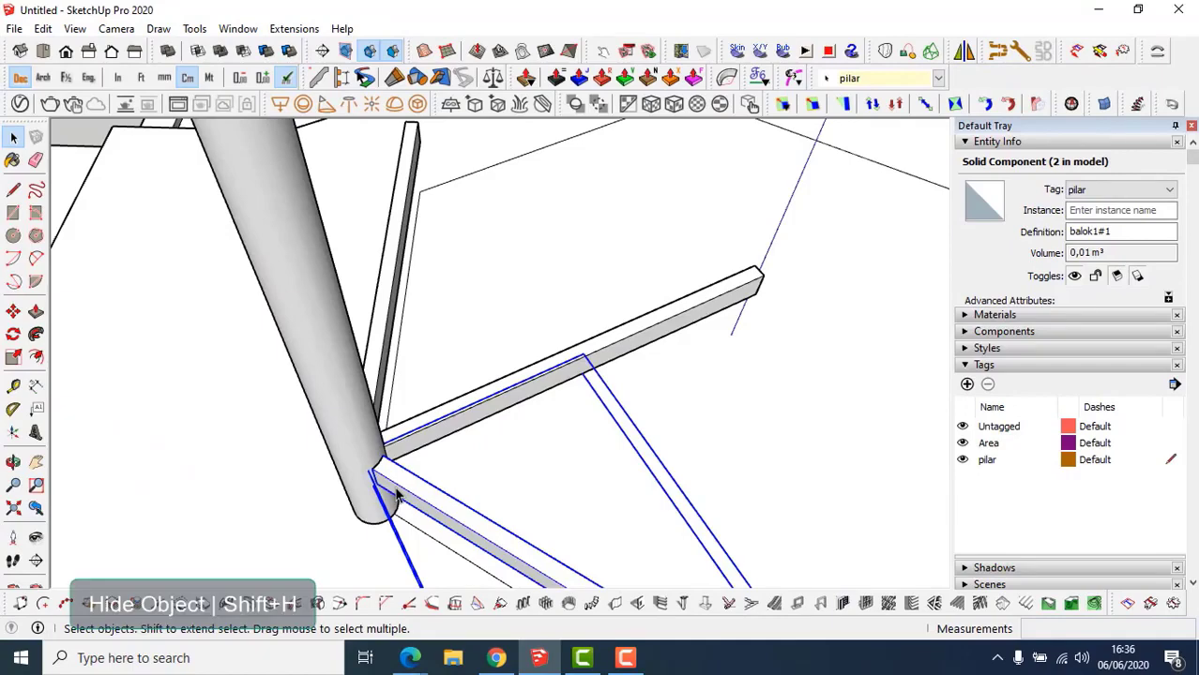
{"action": "middle_click_drag", "start_coordinate": [380, 489], "coordinate": [392, 354]}
{"action": "scroll", "coordinate": [372, 480], "scroll_direction": "up", "scroll_amount": 5}
{"action": "key", "text": "shift+ctrl+h"}
Trim the pillar with the horizontal beam and hide the beam to check the notch.
{"action": "left_click", "coordinate": [389, 347]}
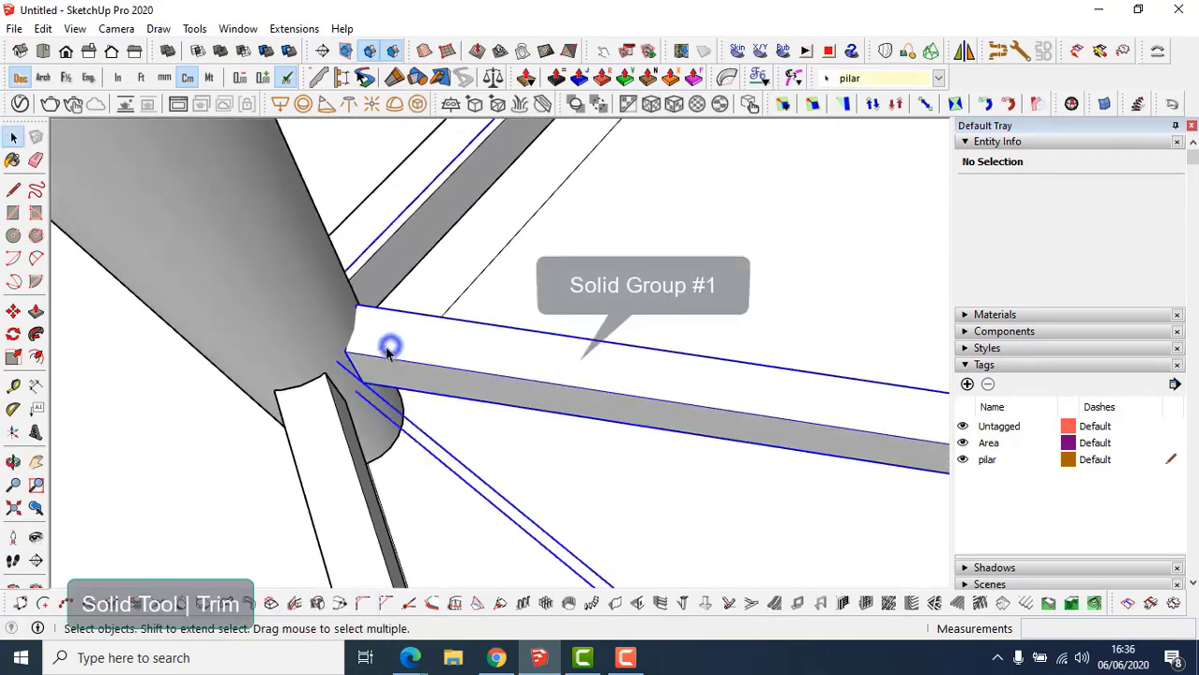
{"action": "left_click", "coordinate": [296, 316], "text": "shift"}
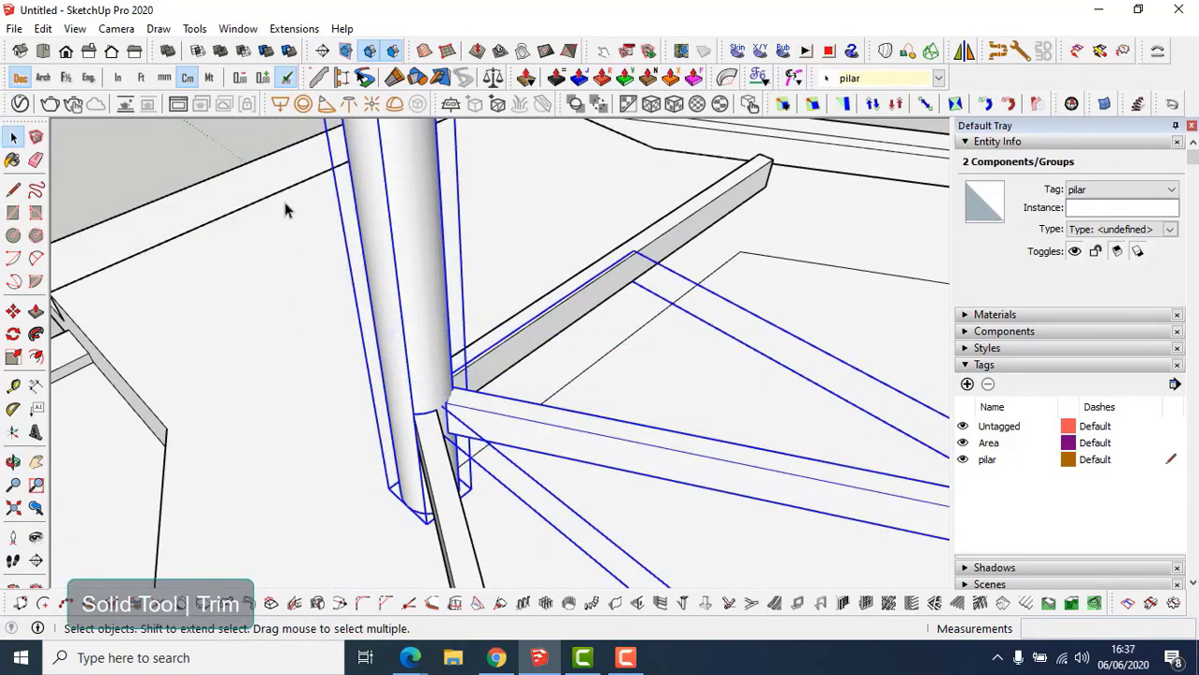
{"action": "left_click", "coordinate": [267, 53]}
{"action": "scroll", "coordinate": [460, 424], "scroll_direction": "up", "scroll_amount": 3}
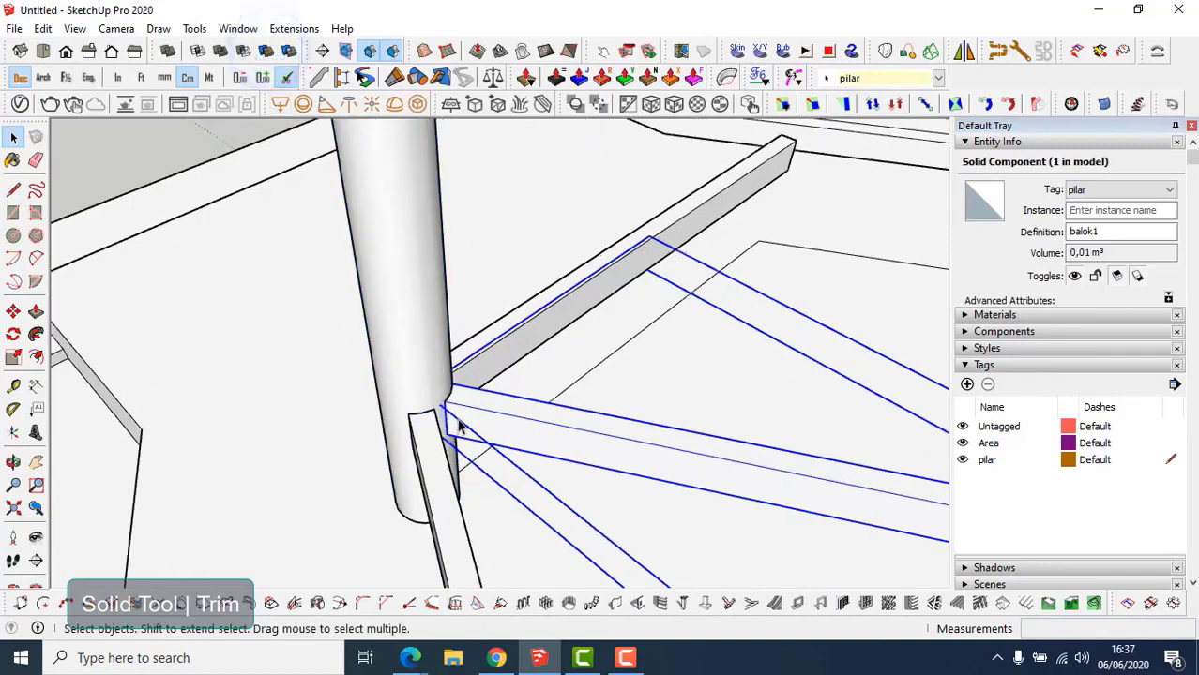
{"action": "key", "text": "shift+h"}
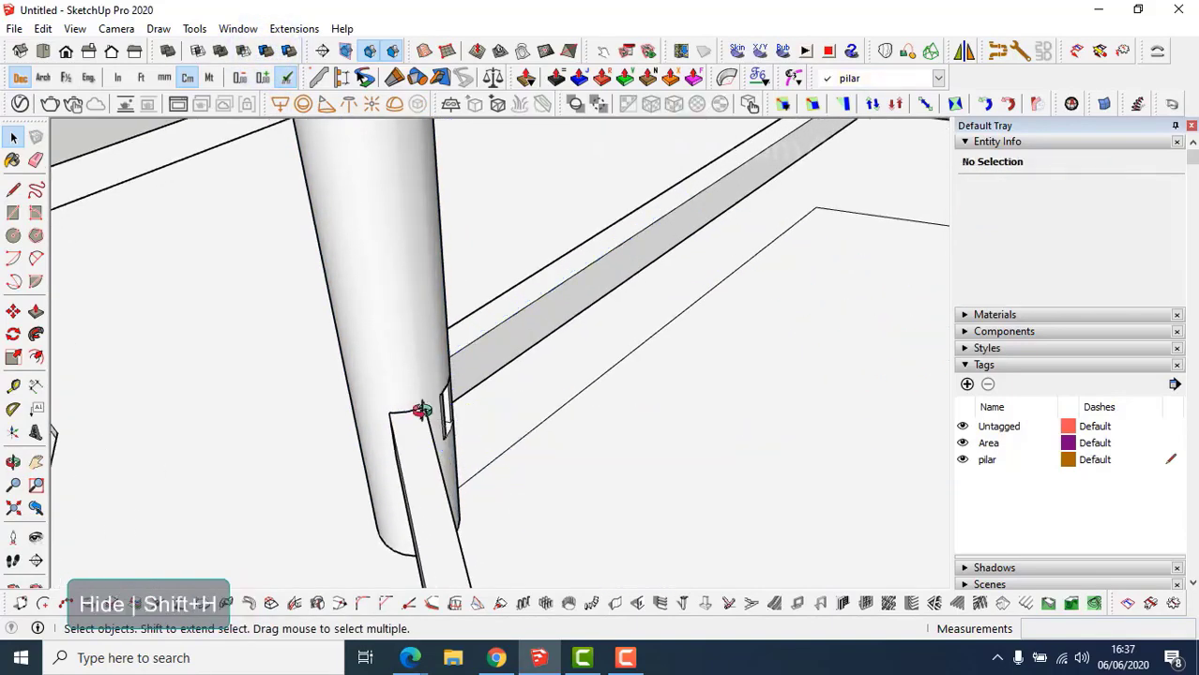
{"action": "middle_click_drag", "start_coordinate": [420, 410], "coordinate": [279, 466]}
{"action": "key", "text": "ctrl+shift+h"}
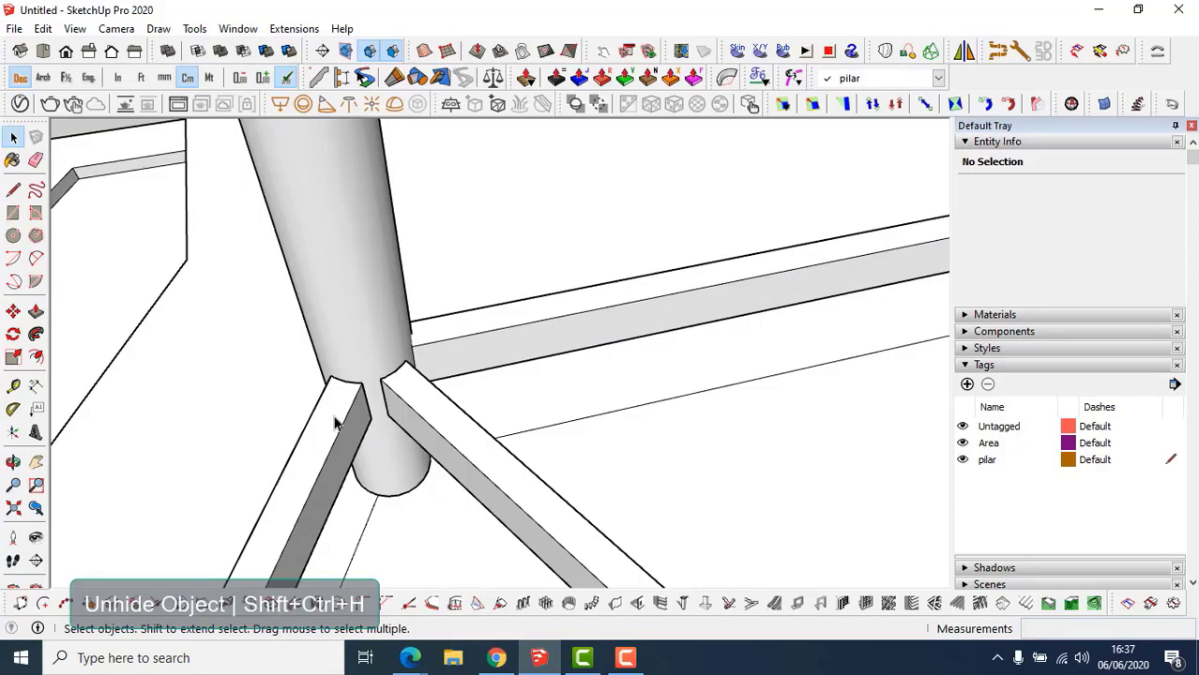
Trim the pillar with the diagonal beam and inspect the second notch.
{"action": "left_click", "coordinate": [451, 341]}
{"action": "left_click", "coordinate": [355, 311], "text": "shift"}
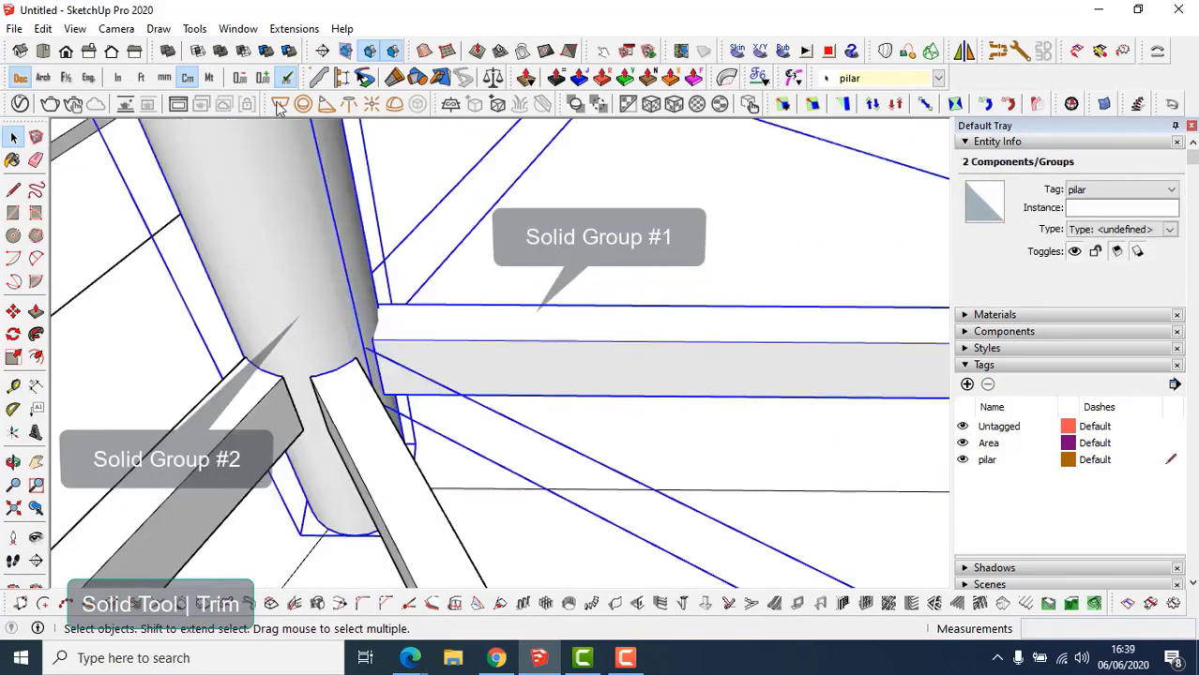
{"action": "left_click", "coordinate": [267, 54]}
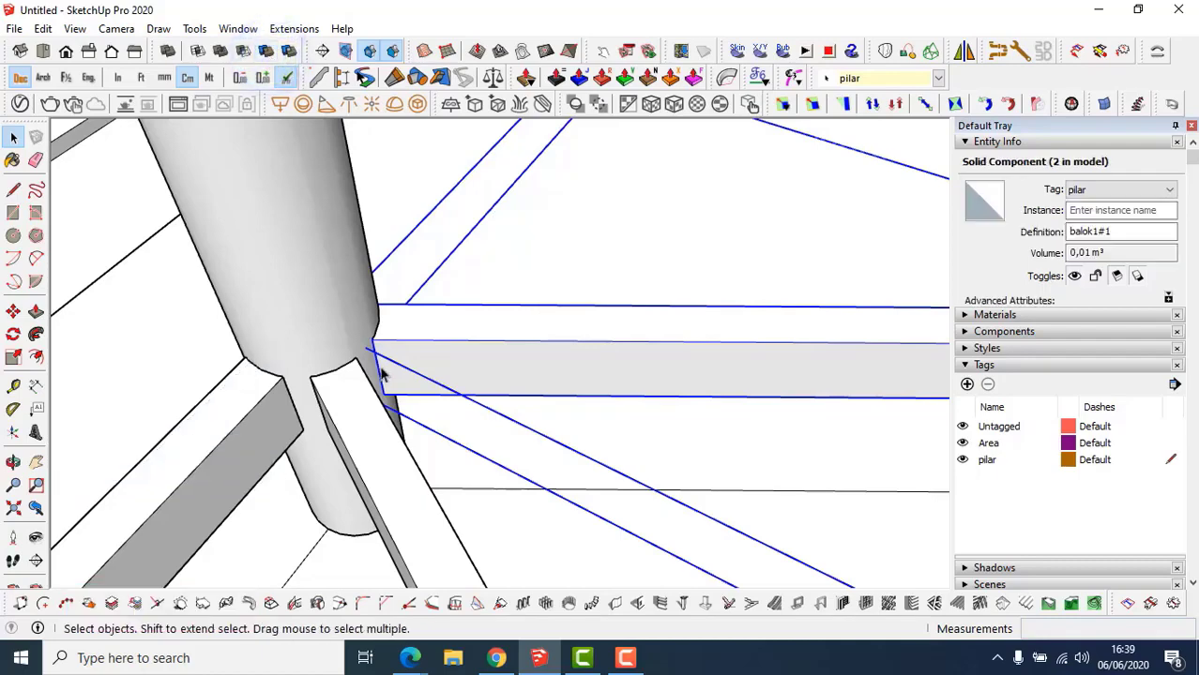
{"action": "middle_click_drag", "start_coordinate": [383, 374], "coordinate": [338, 420]}
{"action": "key", "text": "shift+h"}
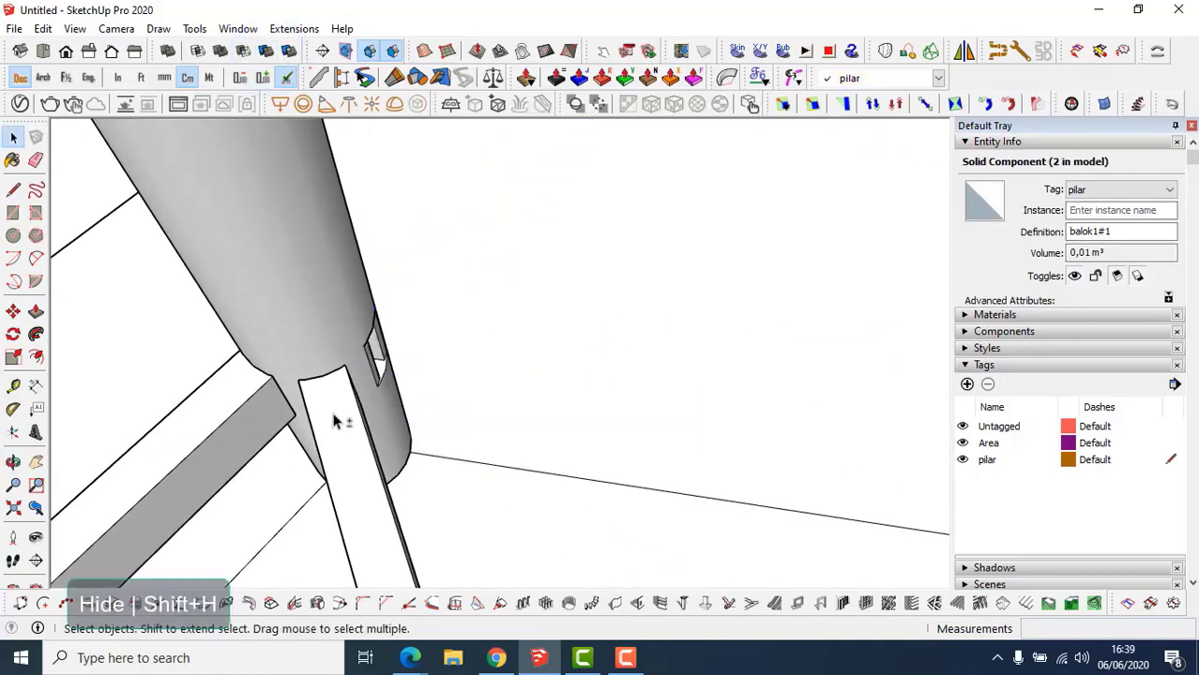
{"action": "key", "text": "ctrl+shift+h"}
{"action": "middle_click_drag", "start_coordinate": [328, 415], "coordinate": [362, 391]}
Hide both diagonal braces and the horizontal beam to check all notches, then unhide them.
{"action": "left_click", "coordinate": [361, 422]}
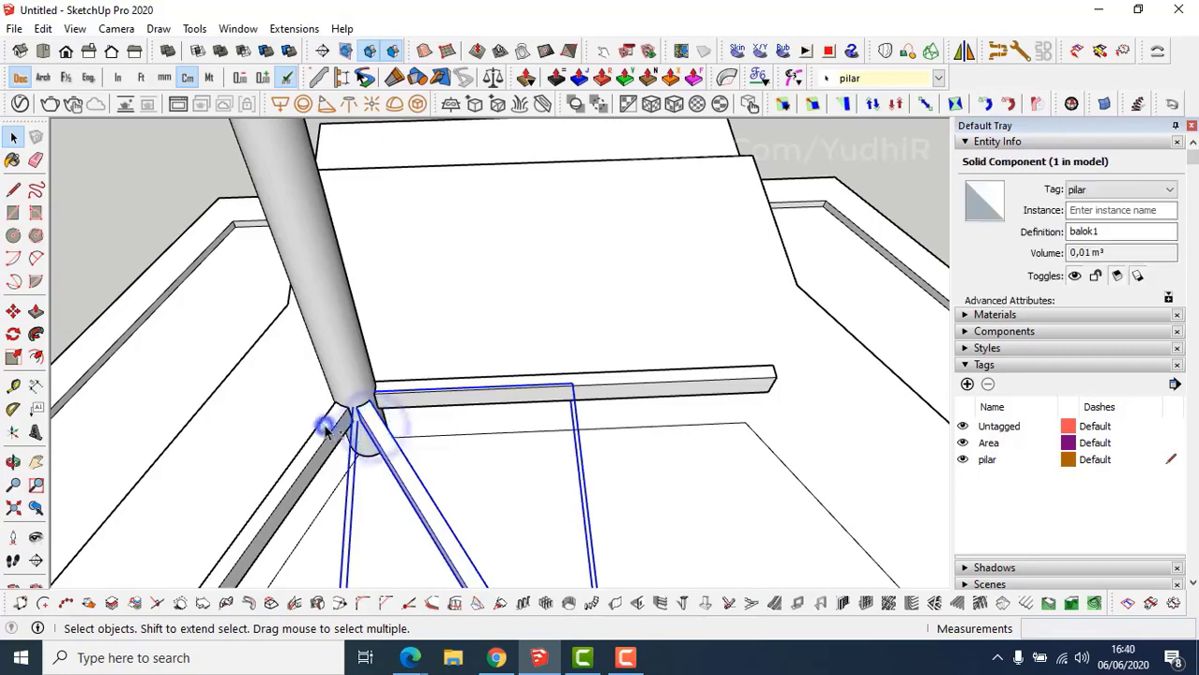
{"action": "left_click", "coordinate": [328, 424], "text": "shift"}
{"action": "left_click", "coordinate": [433, 396], "text": "shift"}
{"action": "key", "text": "shift+h"}
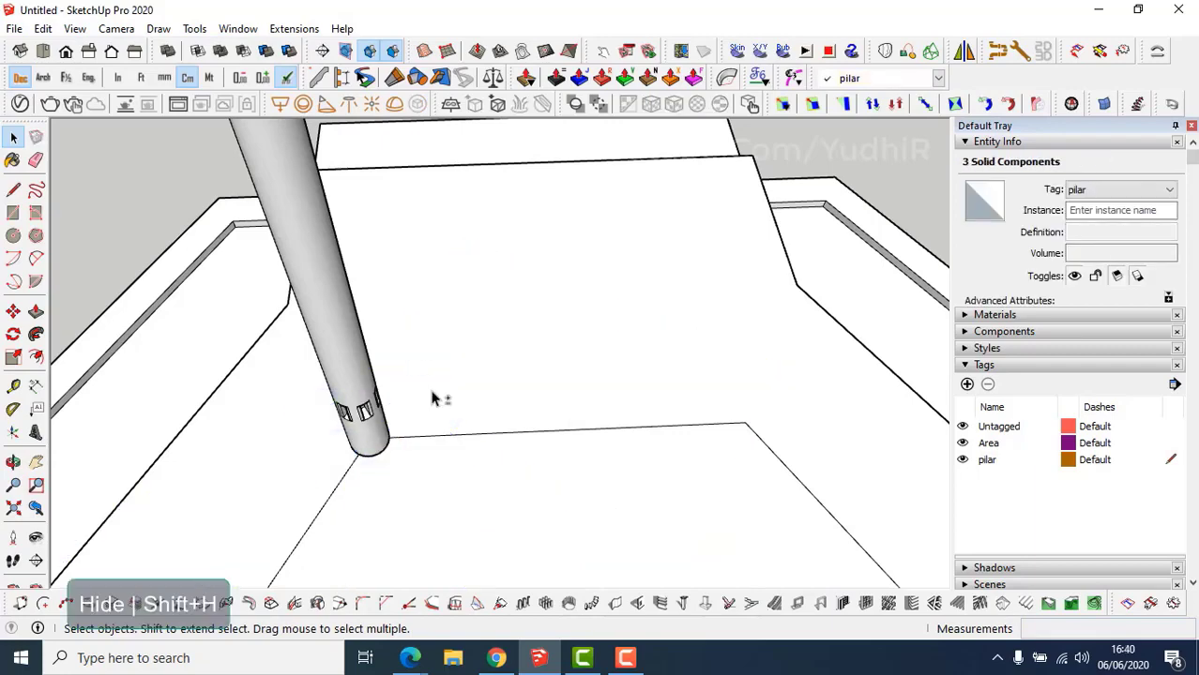
{"action": "scroll", "coordinate": [372, 407], "scroll_direction": "up", "scroll_amount": 5}
{"action": "key", "text": "shift+ctrl+h"}
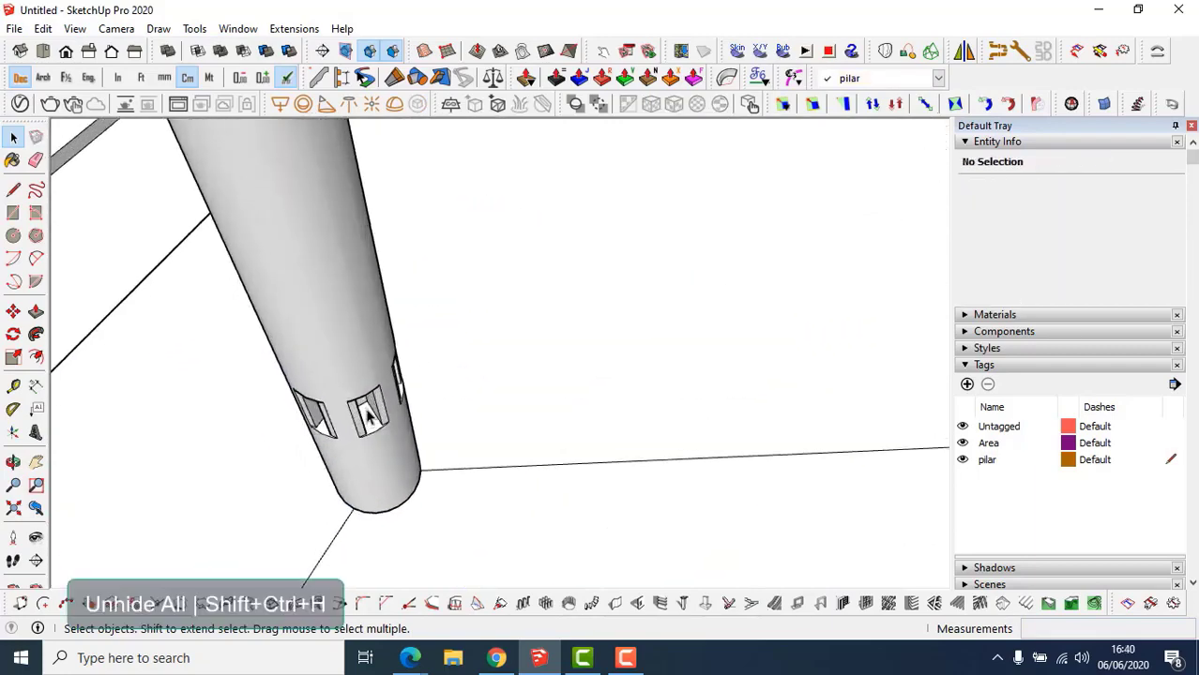
{"action": "scroll", "coordinate": [367, 415], "scroll_direction": "down", "scroll_amount": 5}
{"action": "scroll", "coordinate": [365, 403], "scroll_direction": "up", "scroll_amount": 3}
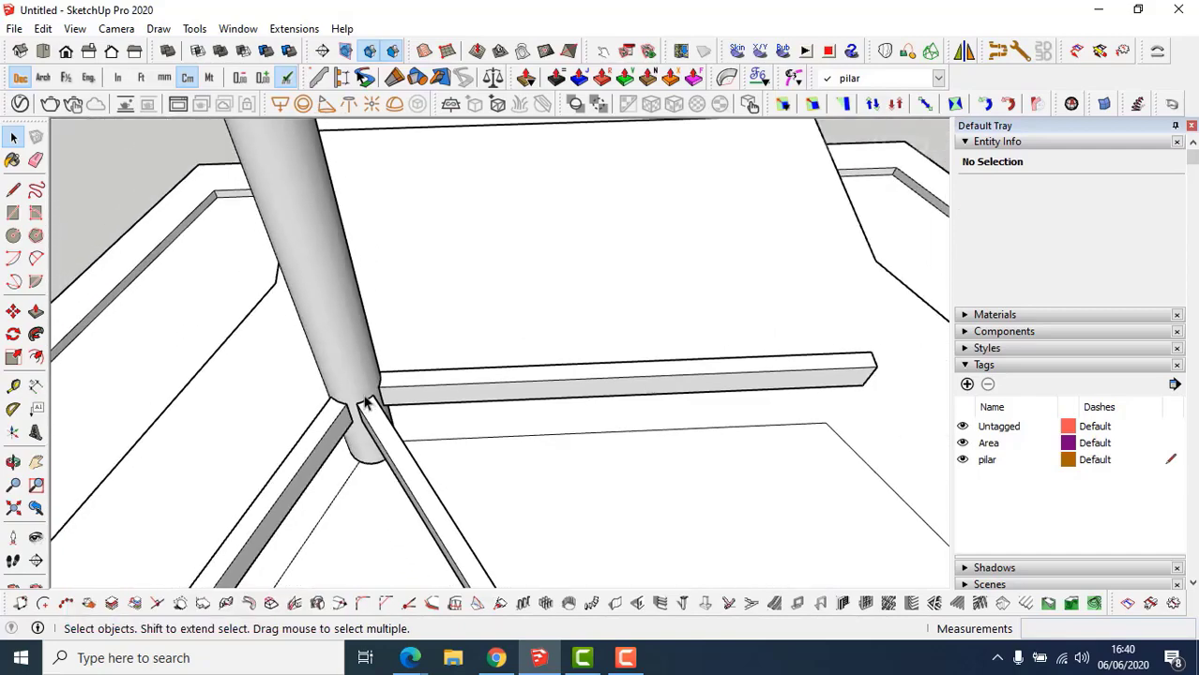
Select the notched pillar and orbit around it.
{"action": "middle_click_drag", "start_coordinate": [366, 404], "coordinate": [372, 314]}
{"action": "left_click", "coordinate": [404, 394]}
{"action": "middle_click_drag", "start_coordinate": [365, 471], "coordinate": [385, 348]}
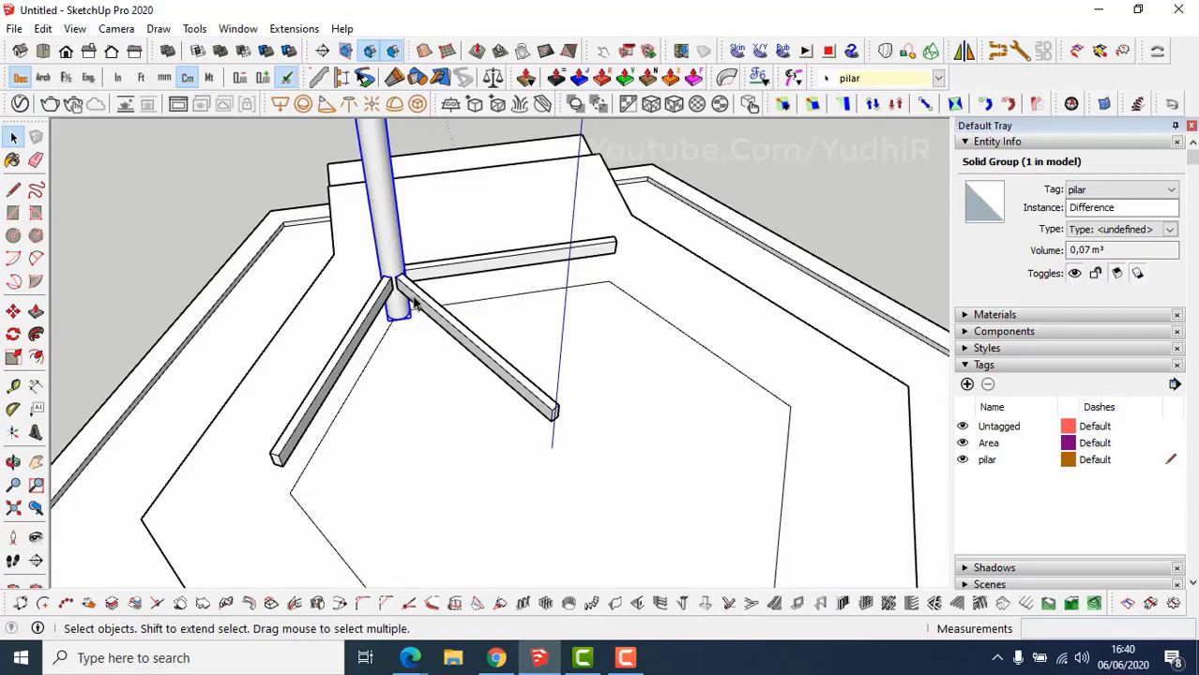
Make the column geometry the pilar component, replacing the existing pilar definition.
{"action": "left_click", "coordinate": [418, 299], "text": "shift"}
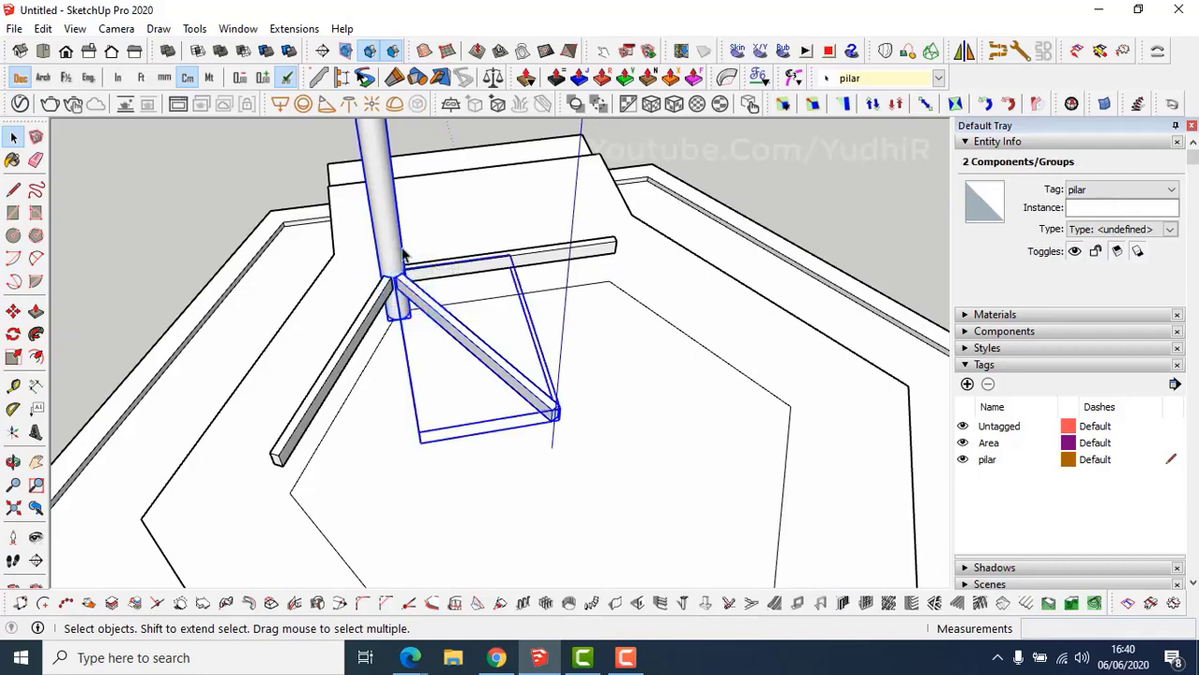
{"action": "triple_click", "coordinate": [398, 252]}
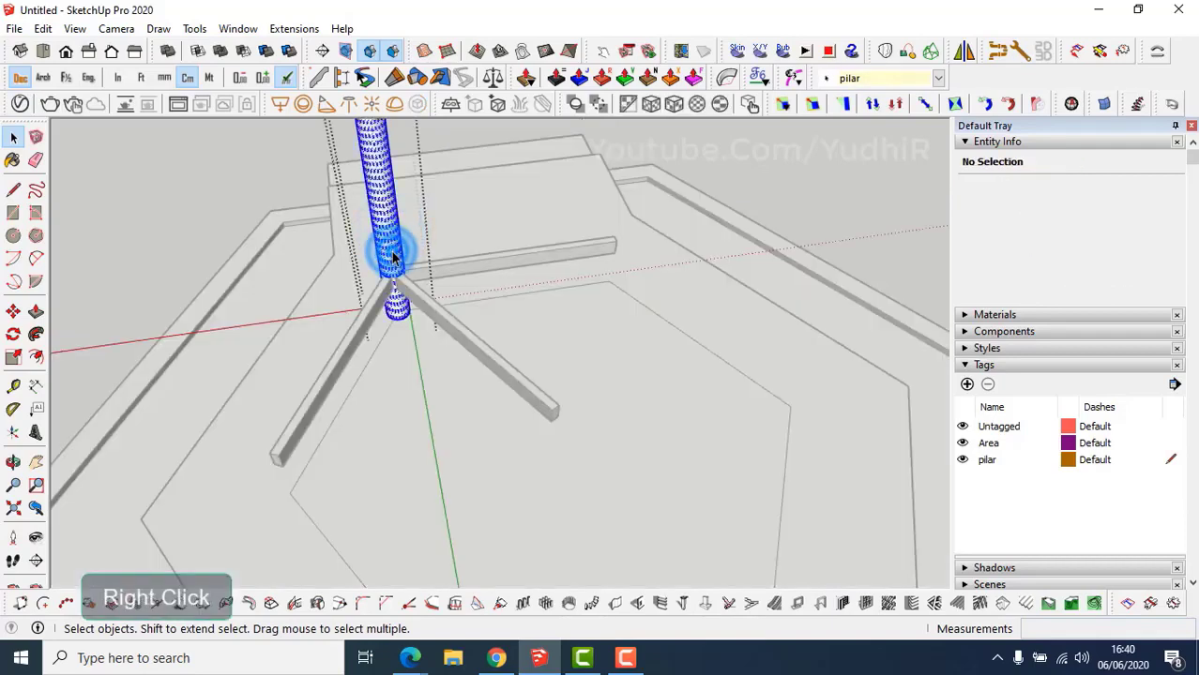
{"action": "right_click", "coordinate": [391, 236]}
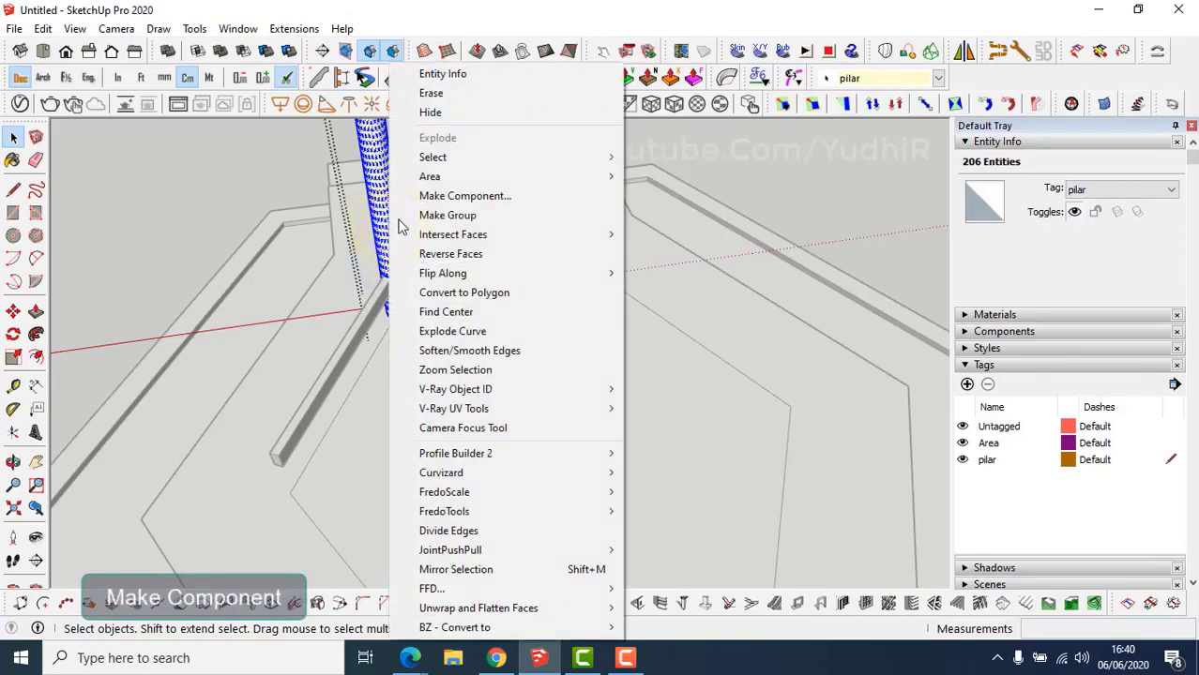
{"action": "left_click", "coordinate": [422, 196]}
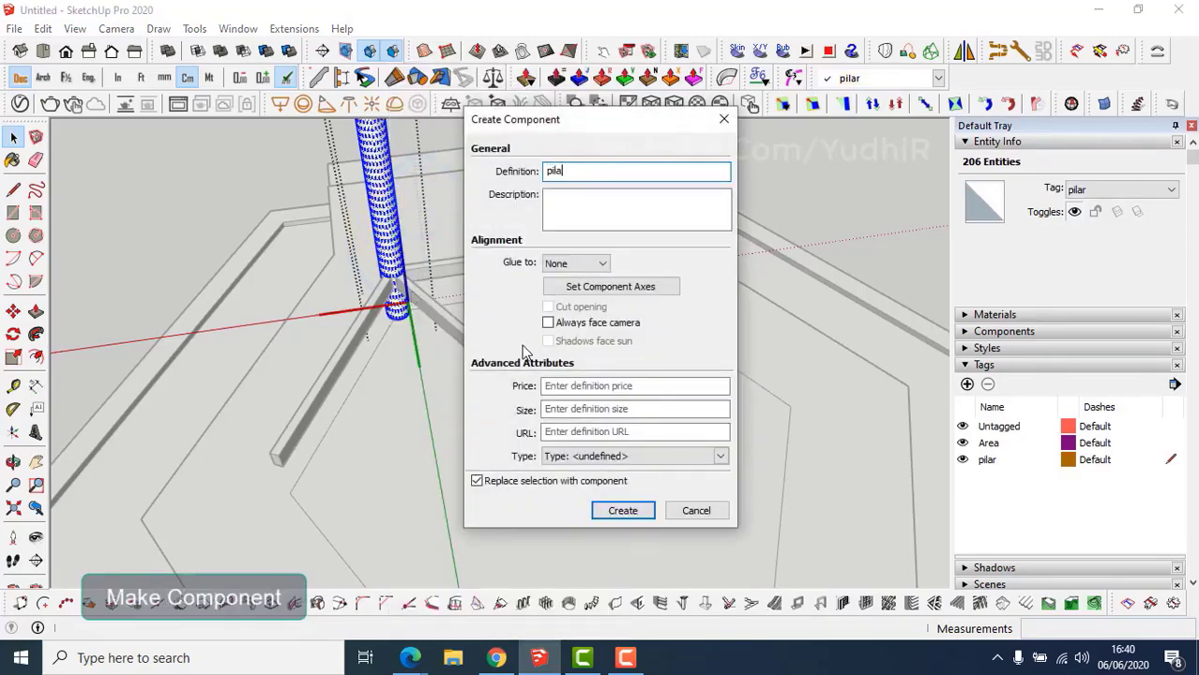
{"action": "key", "text": "Return"}
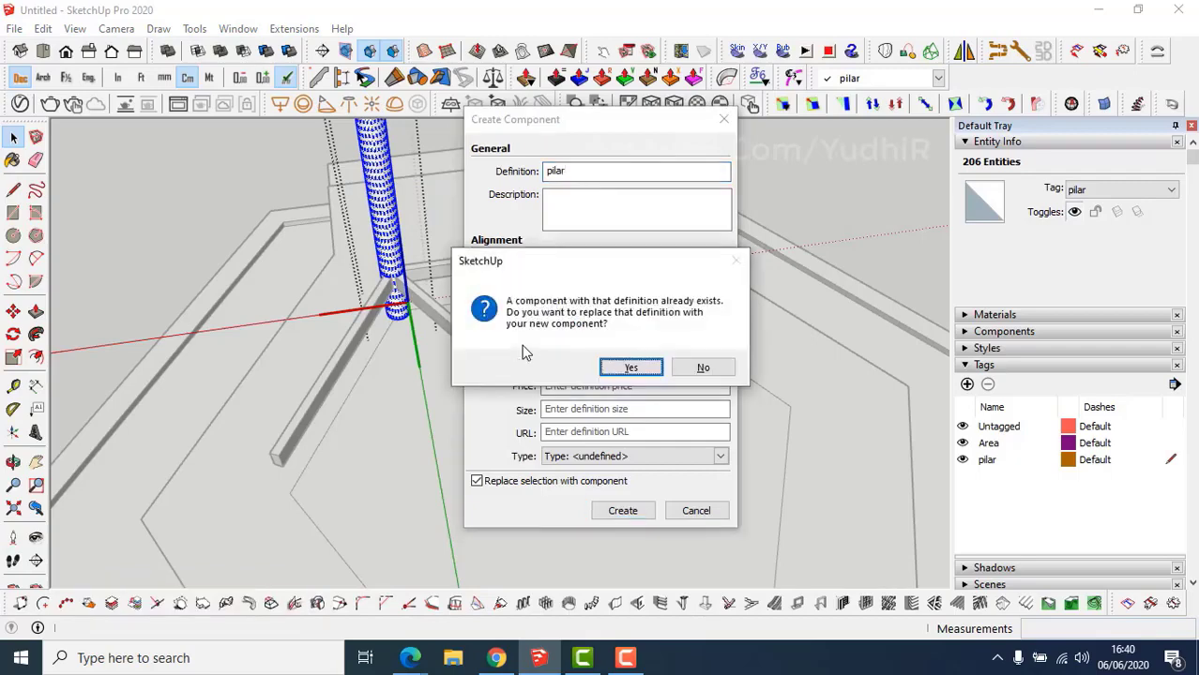
{"action": "key", "text": "Return"}
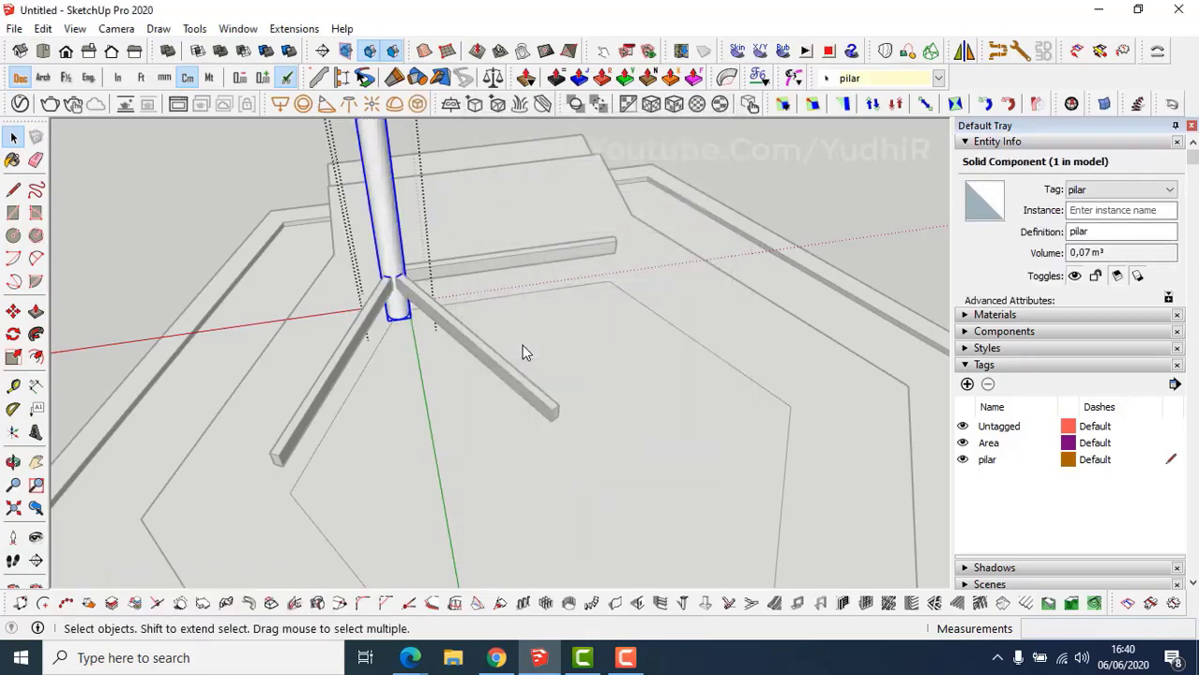
{"action": "key", "text": "Escape"}
Rotate-copy the pillar 60° about the hexagon centre five times for six pillars.
{"action": "middle_click_drag", "start_coordinate": [434, 375], "coordinate": [340, 396], "text": "shift"}
{"action": "scroll", "coordinate": [406, 458], "scroll_direction": "down", "scroll_amount": 2}
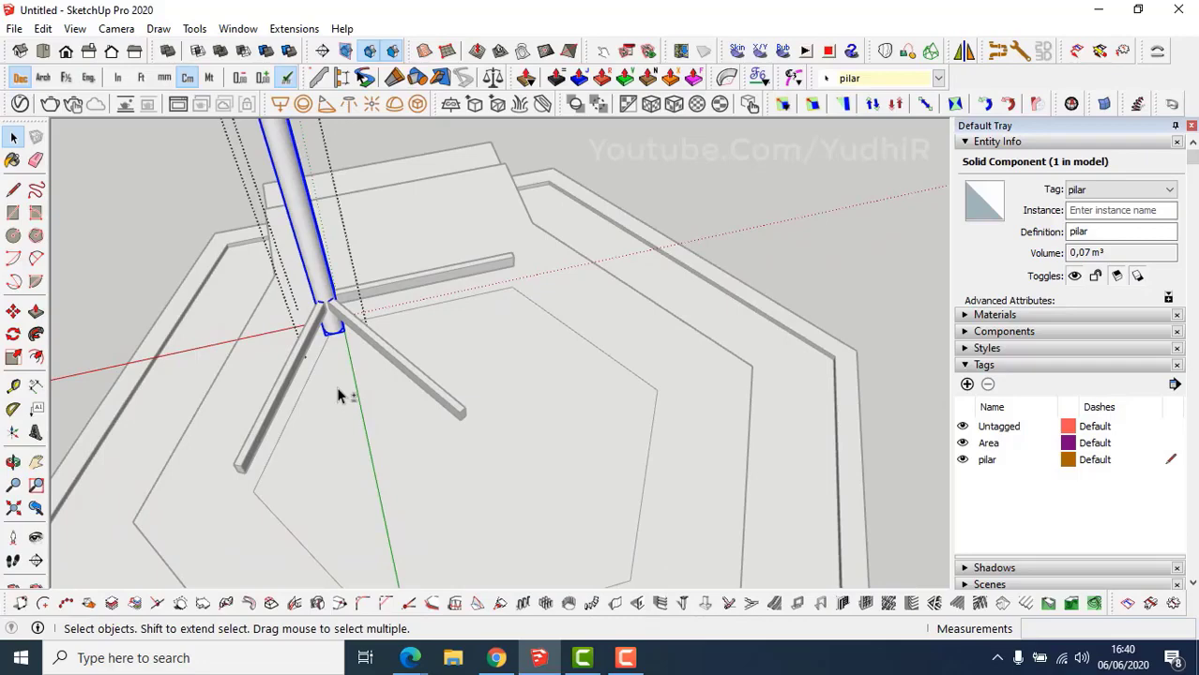
{"action": "key", "text": "q"}
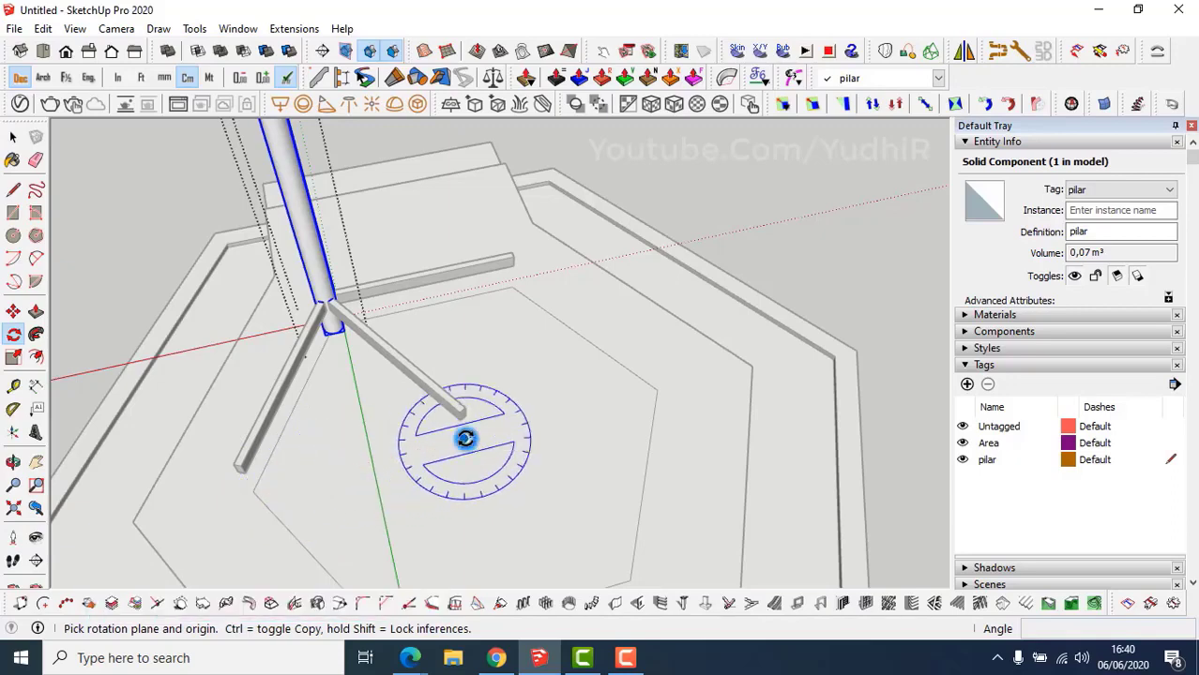
{"action": "left_click", "coordinate": [465, 438]}
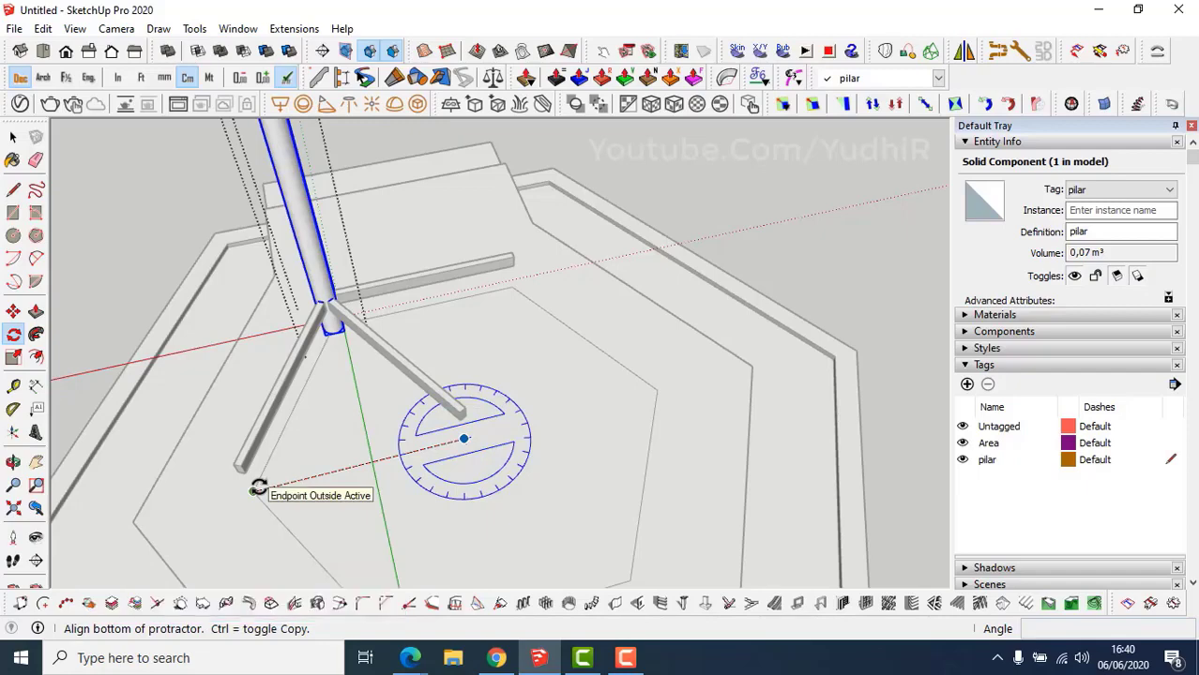
{"action": "left_click", "coordinate": [257, 489]}
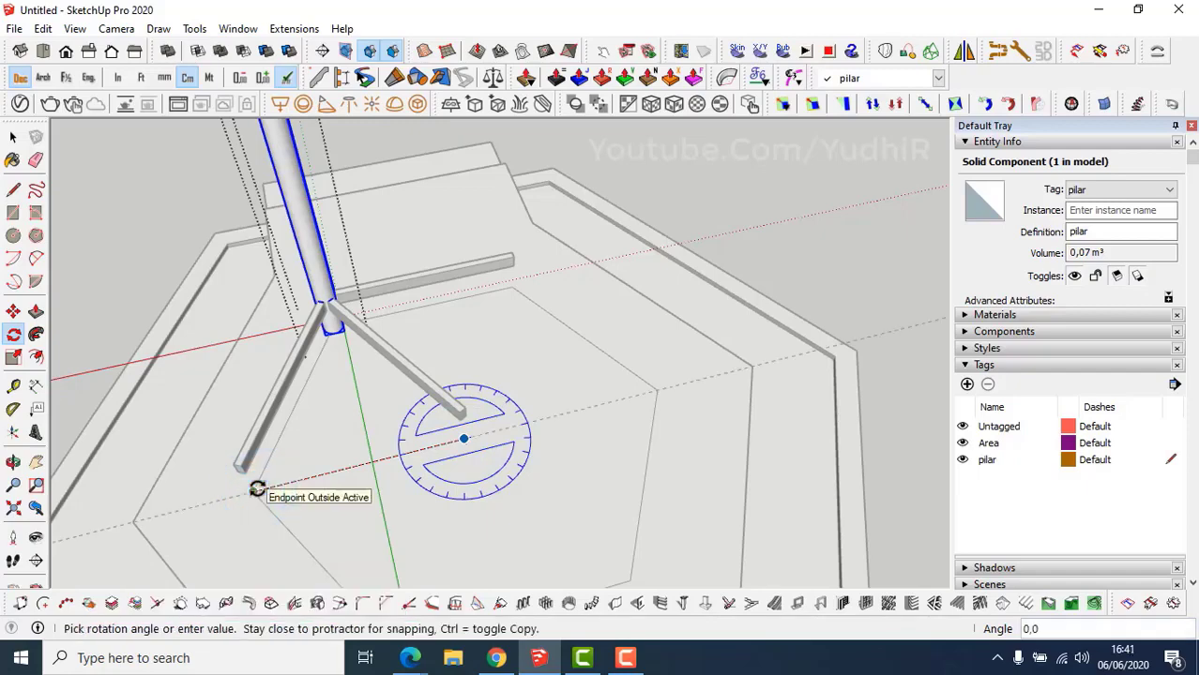
{"action": "middle_click_drag", "start_coordinate": [257, 489], "coordinate": [252, 420]}
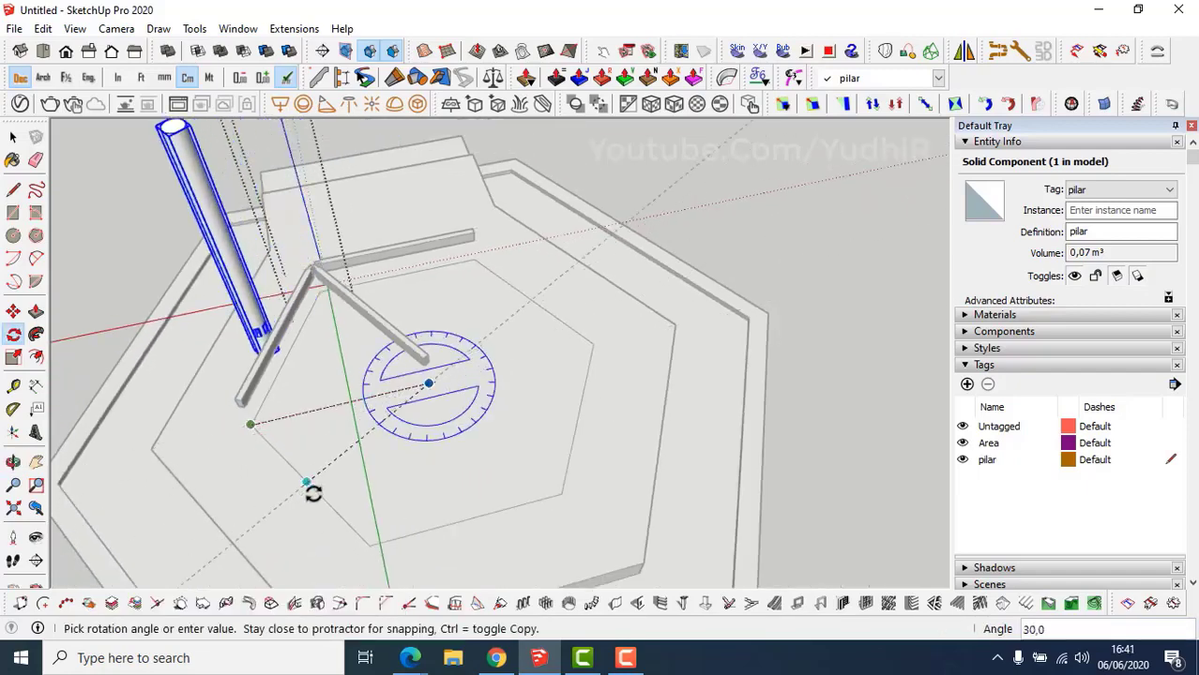
{"action": "key", "text": "ctrl"}
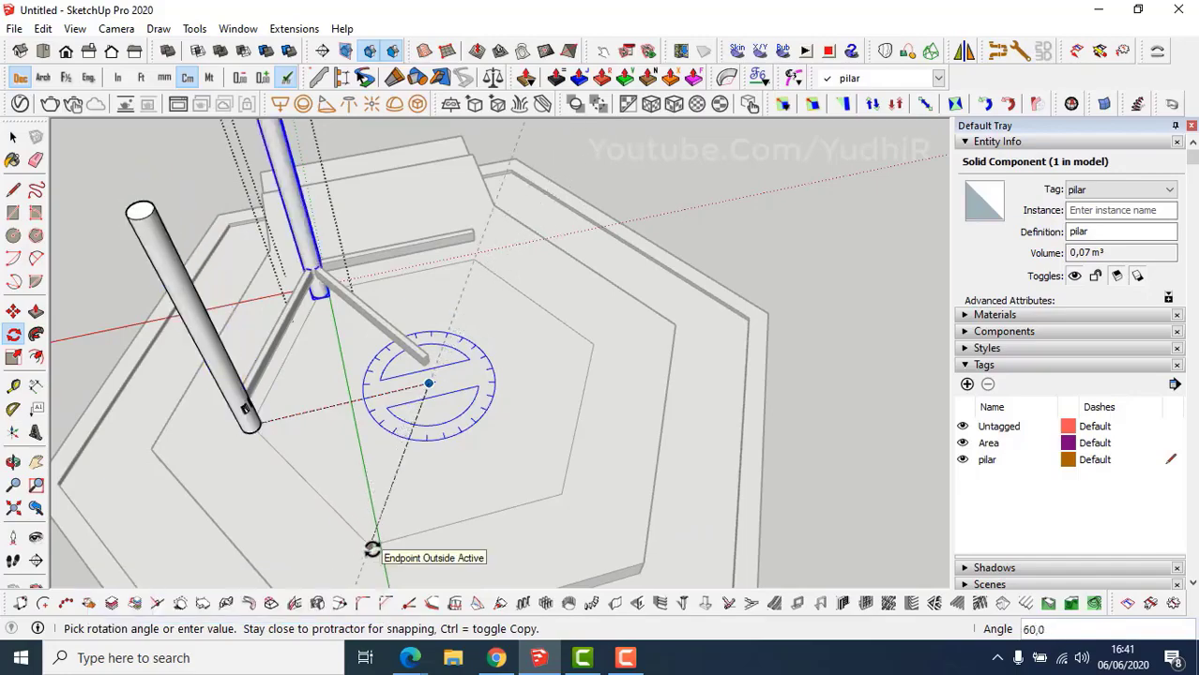
{"action": "left_click", "coordinate": [372, 547]}
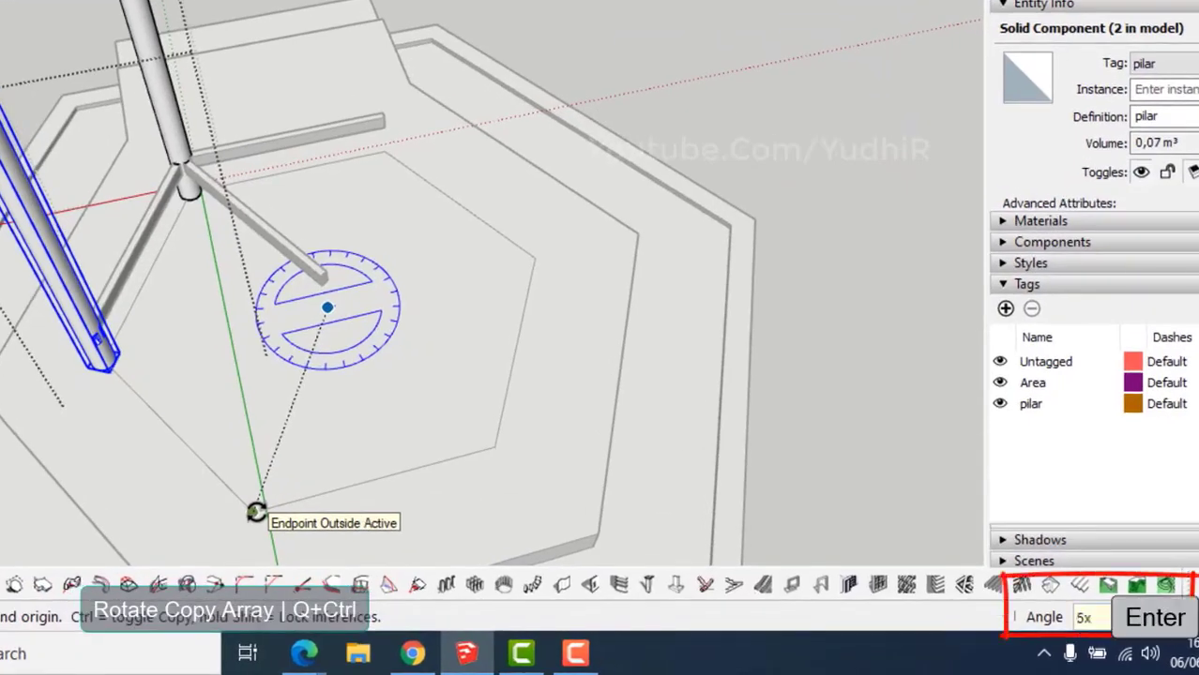
{"action": "key", "text": "Return"}
{"action": "middle_click_drag", "start_coordinate": [339, 544], "coordinate": [701, 525]}
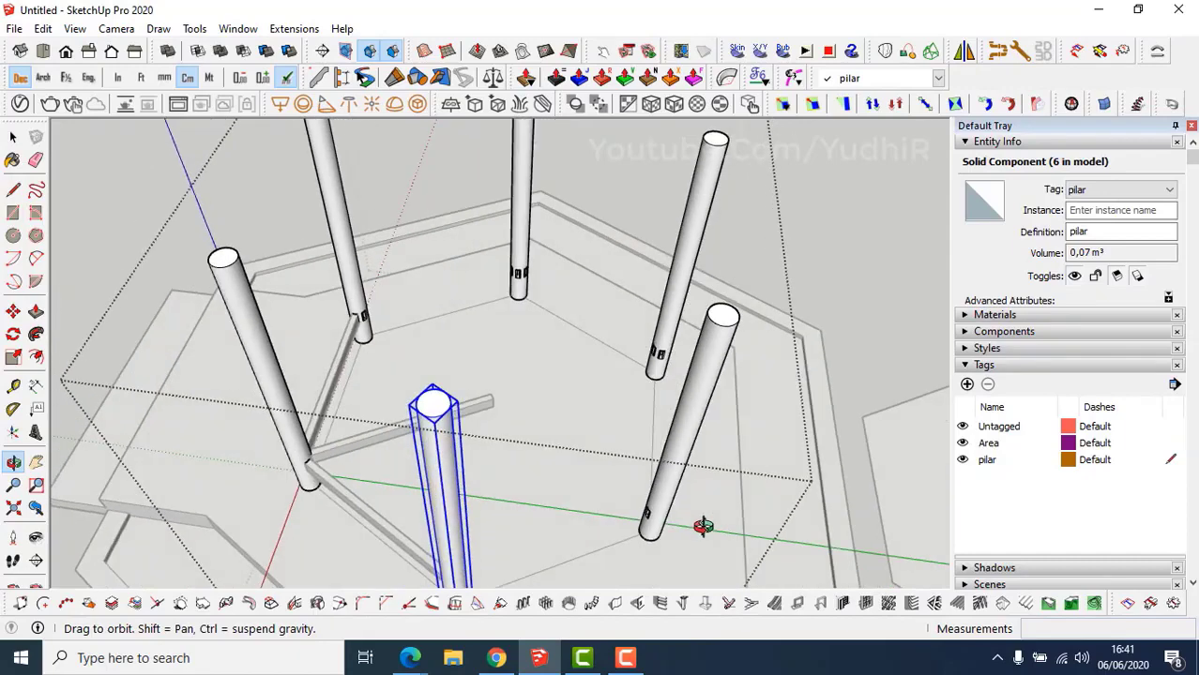
Select the horizontal beam together with its diagonal brace.
{"action": "key", "text": "space"}
{"action": "scroll", "coordinate": [414, 523], "scroll_direction": "up", "scroll_amount": 2}
{"action": "middle_click_drag", "start_coordinate": [400, 515], "coordinate": [429, 475]}
{"action": "key", "text": "Escape"}
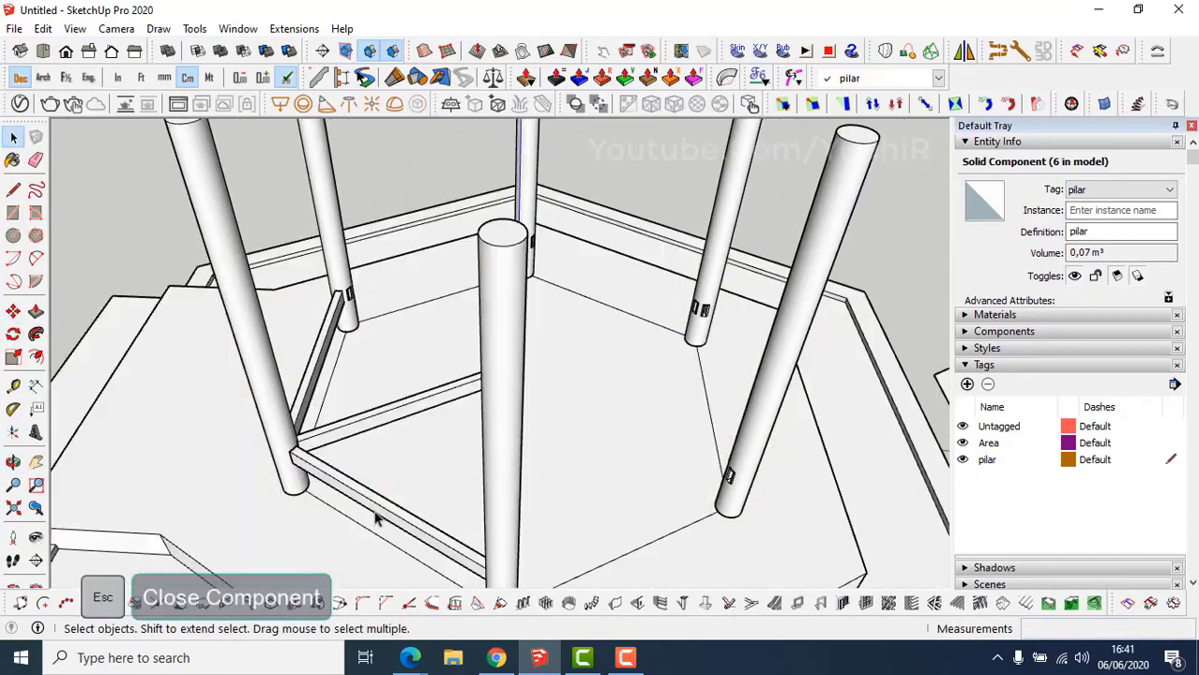
{"action": "left_click", "coordinate": [374, 503]}
{"action": "left_click", "coordinate": [357, 422], "text": "shift"}
{"action": "scroll", "coordinate": [383, 480], "scroll_direction": "down", "scroll_amount": 5}
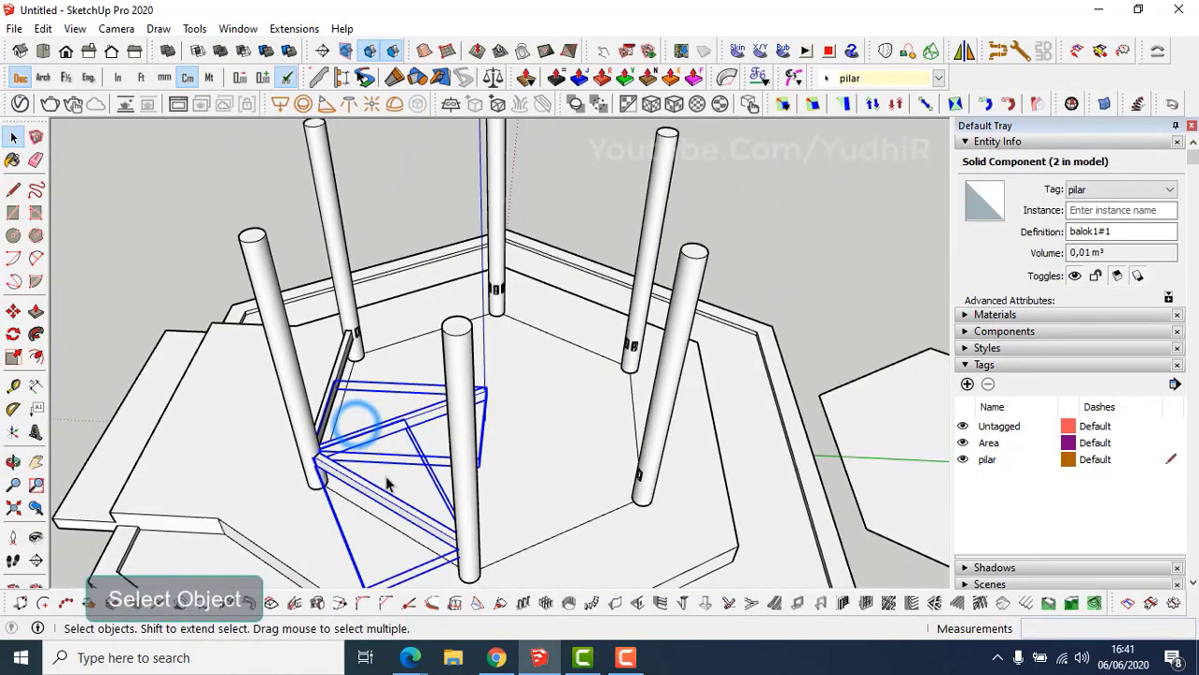
{"action": "middle_click_drag", "start_coordinate": [506, 508], "coordinate": [396, 507]}
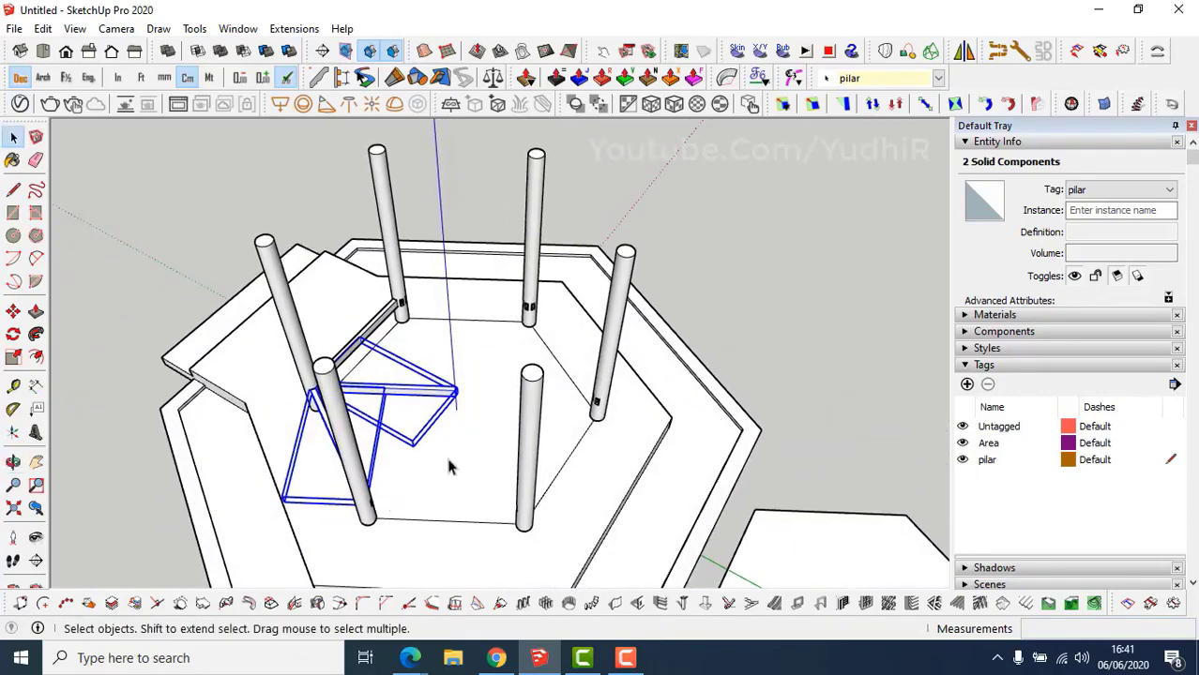
Rotate-copy both beams 60° about the frame centre five times and inspect the frame.
{"action": "key", "text": "q"}
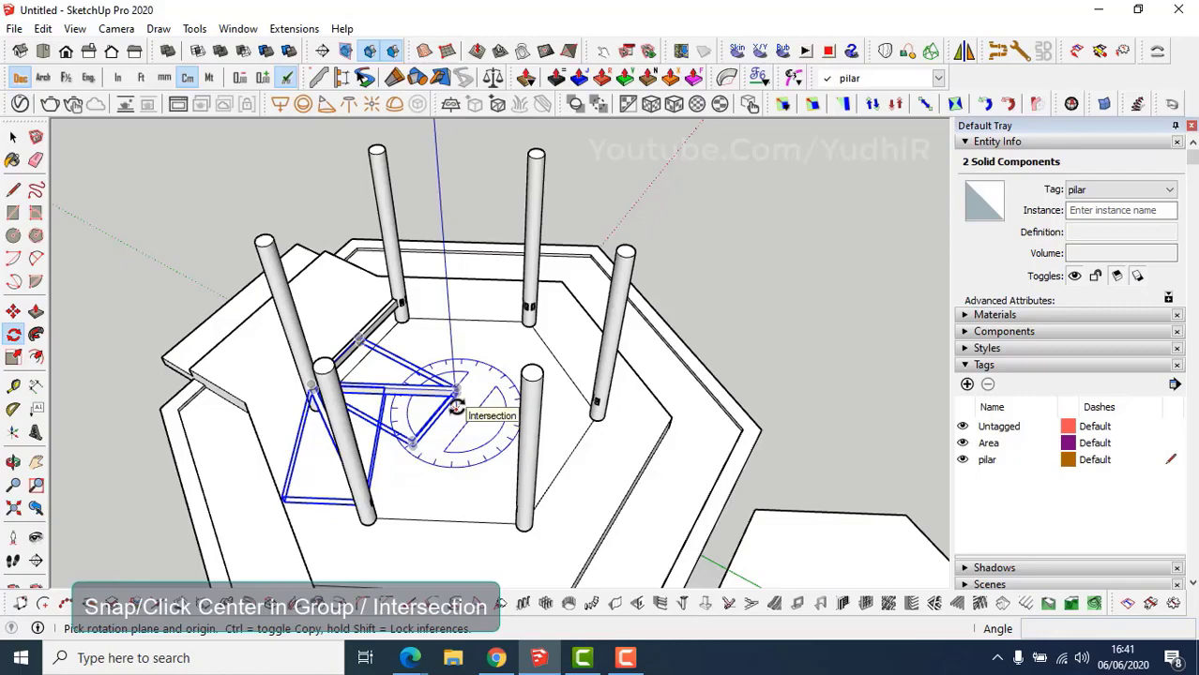
{"action": "left_click", "coordinate": [456, 405]}
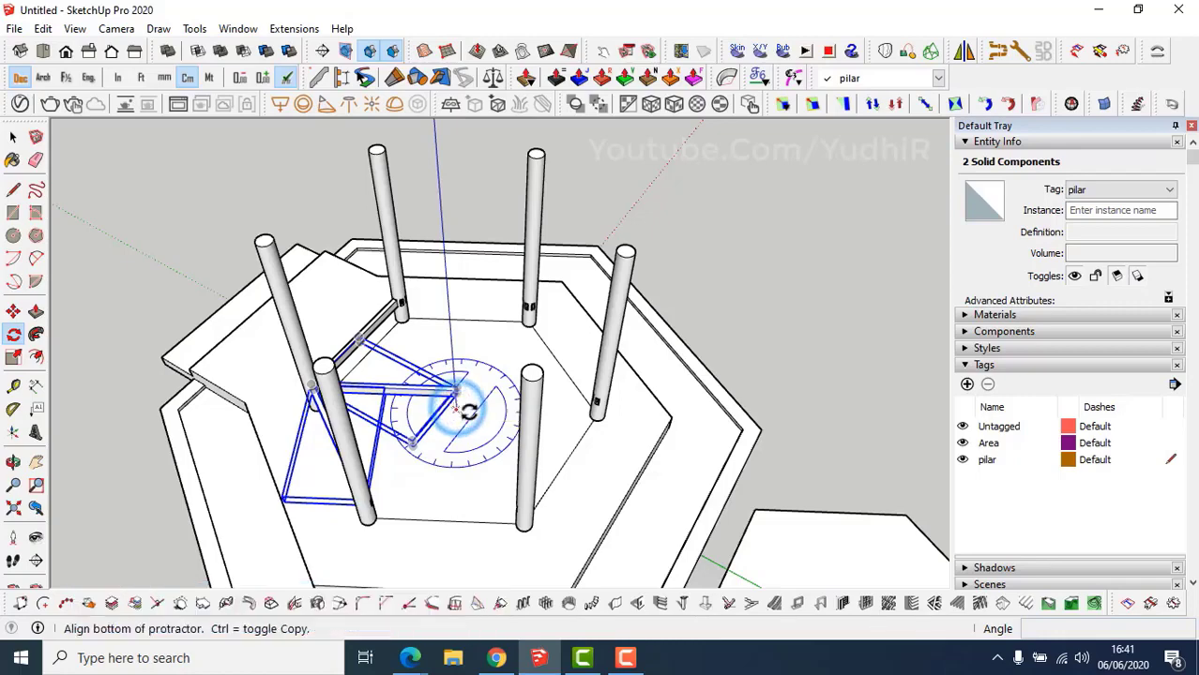
{"action": "left_click", "coordinate": [563, 467]}
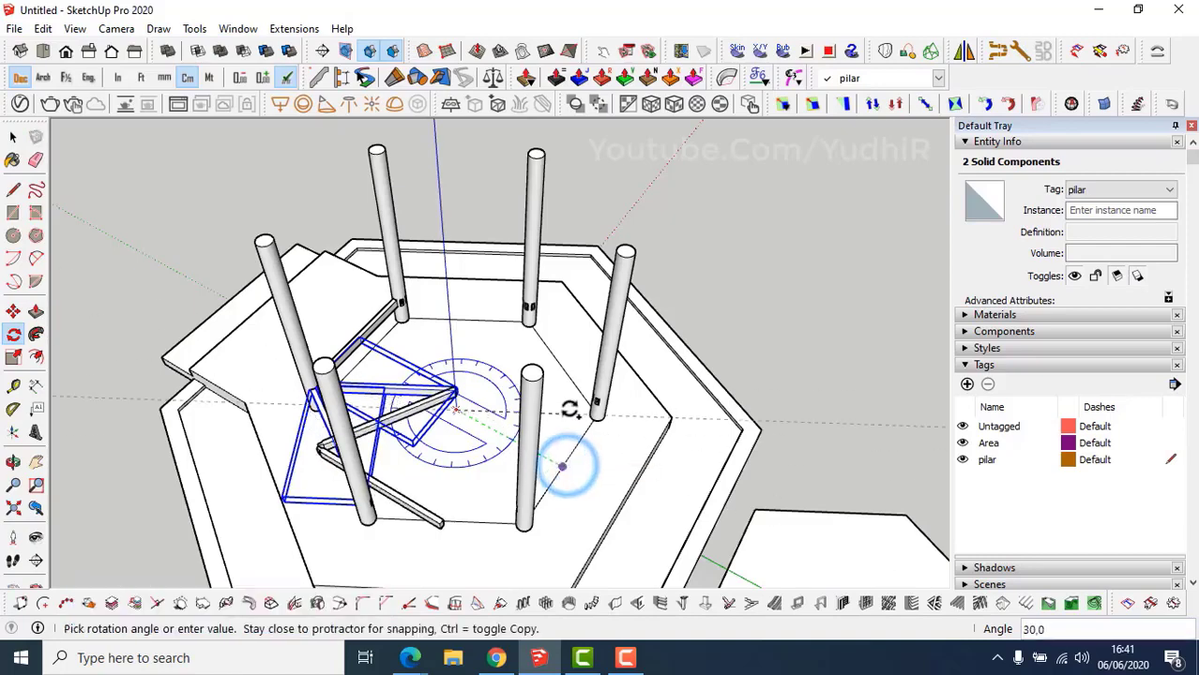
{"action": "left_click", "coordinate": [561, 363]}
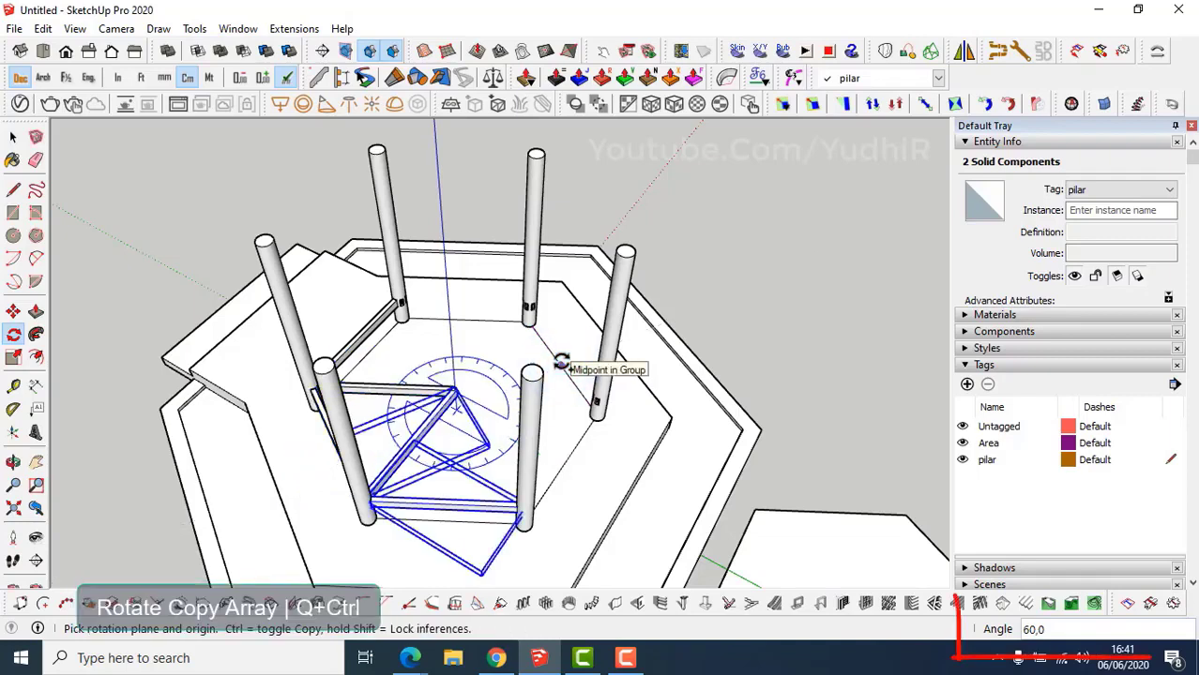
{"action": "key", "text": "Return"}
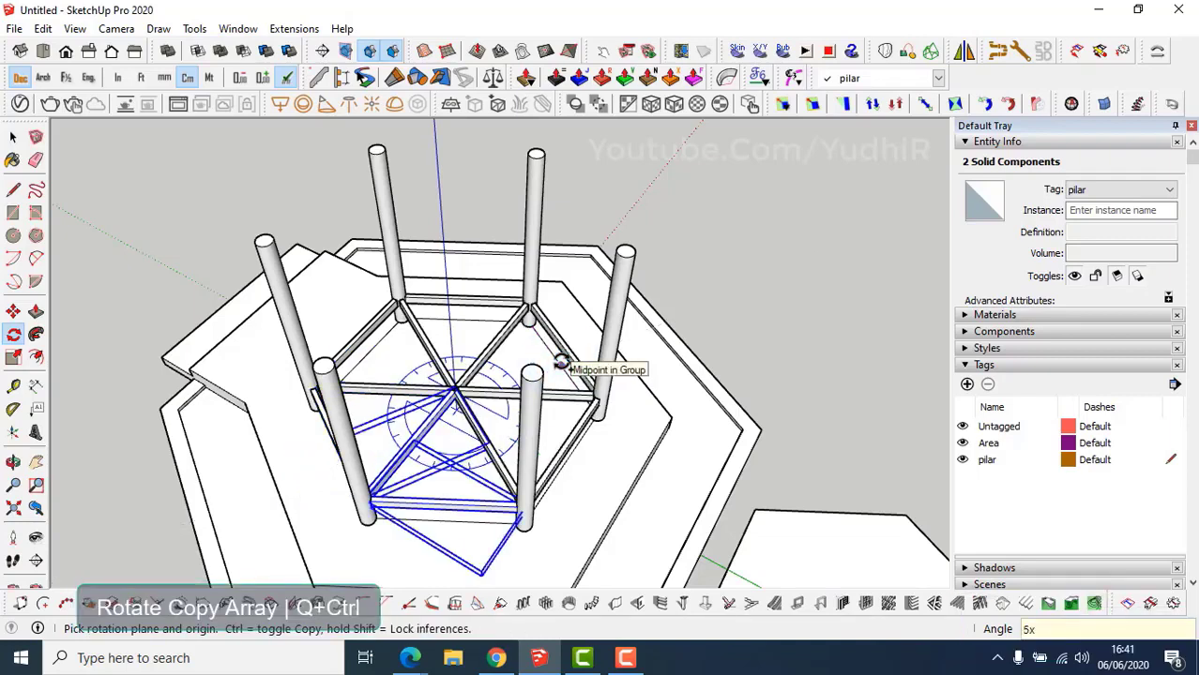
{"action": "mouse_move", "coordinate": [560, 364]}
{"action": "middle_mouse_down"}
{"action": "mouse_move", "coordinate": [706, 388]}
{"action": "mouse_move", "coordinate": [495, 407]}
{"action": "mouse_move", "coordinate": [509, 424]}
{"action": "mouse_move", "coordinate": [522, 419]}
{"action": "mouse_move", "coordinate": [514, 343]}
{"action": "mouse_move", "coordinate": [484, 356]}
{"action": "mouse_move", "coordinate": [530, 365]}
{"action": "mouse_move", "coordinate": [551, 387]}
{"action": "middle_mouse_up"}
{"action": "scroll", "coordinate": [517, 446], "scroll_direction": "up", "scroll_amount": 3}
{"action": "scroll", "coordinate": [490, 414], "scroll_direction": "up", "scroll_amount": 4}
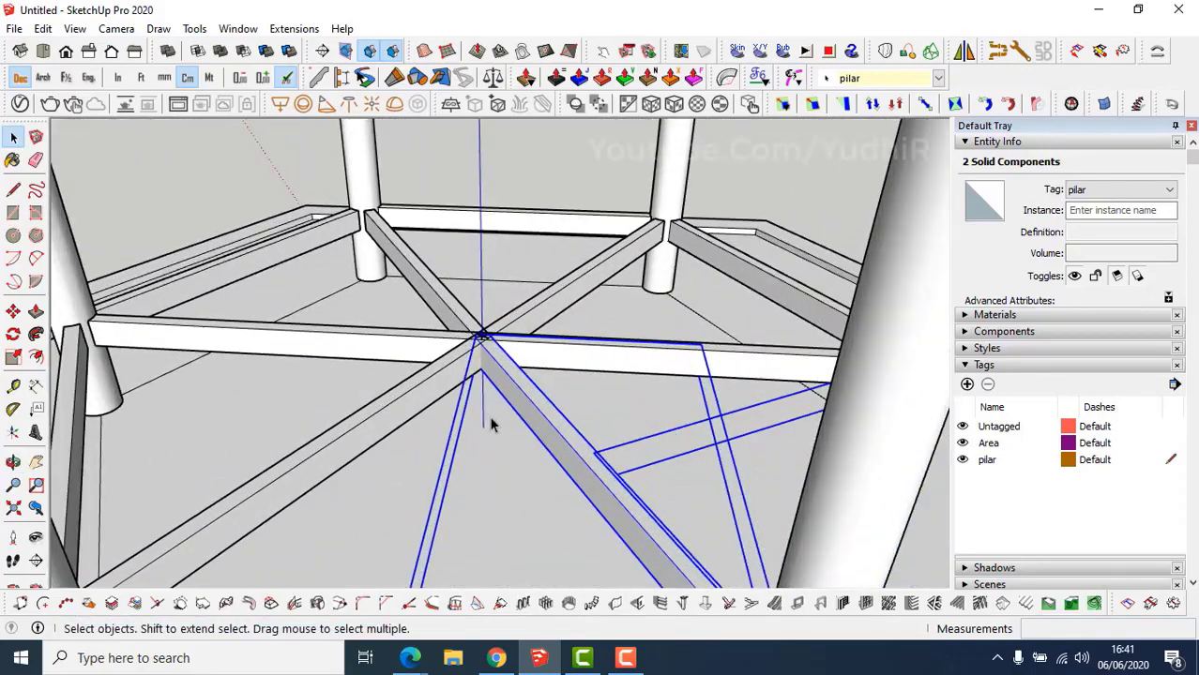
Draw a radius-9 circle under the frame centre, extrude it into a cylinder, and group it.
{"action": "middle_click_drag", "start_coordinate": [489, 420], "coordinate": [501, 434]}
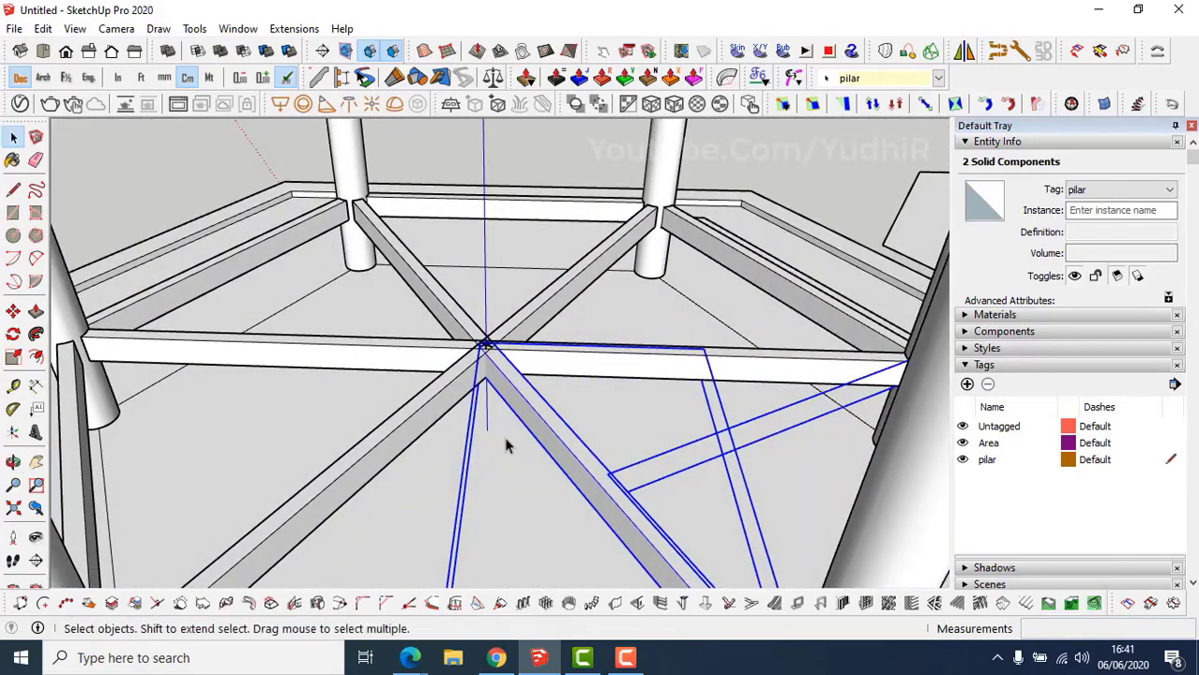
{"action": "key", "text": "c"}
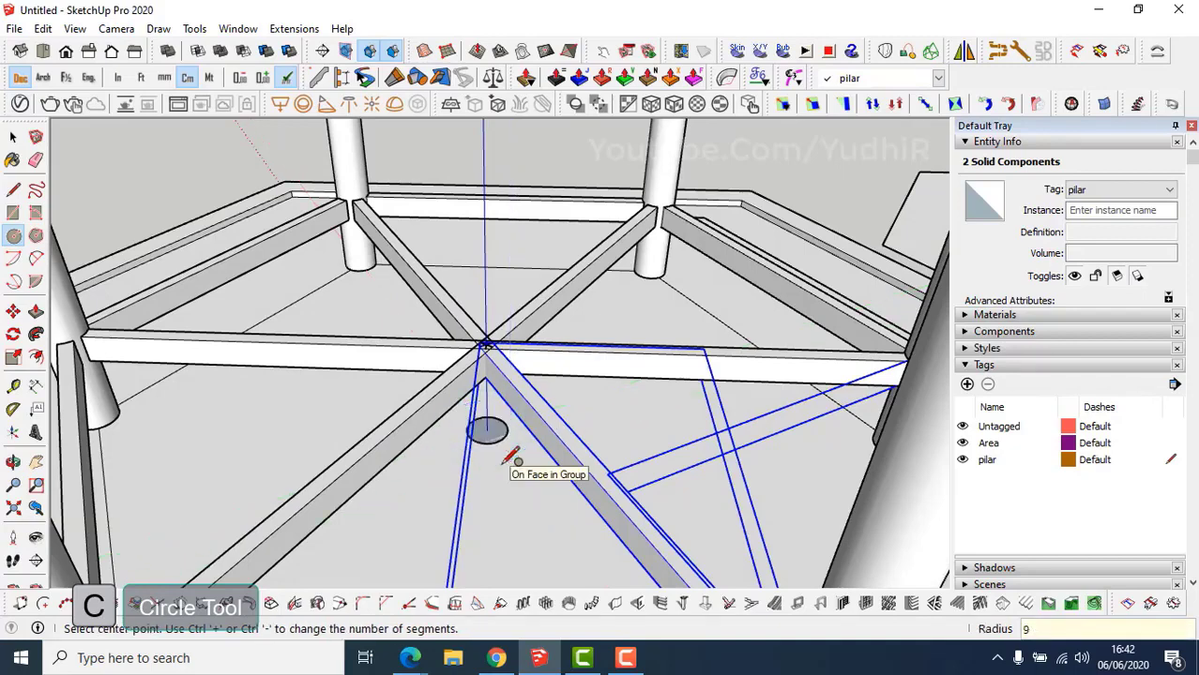
{"action": "key", "text": "p"}
{"action": "left_click", "coordinate": [489, 429]}
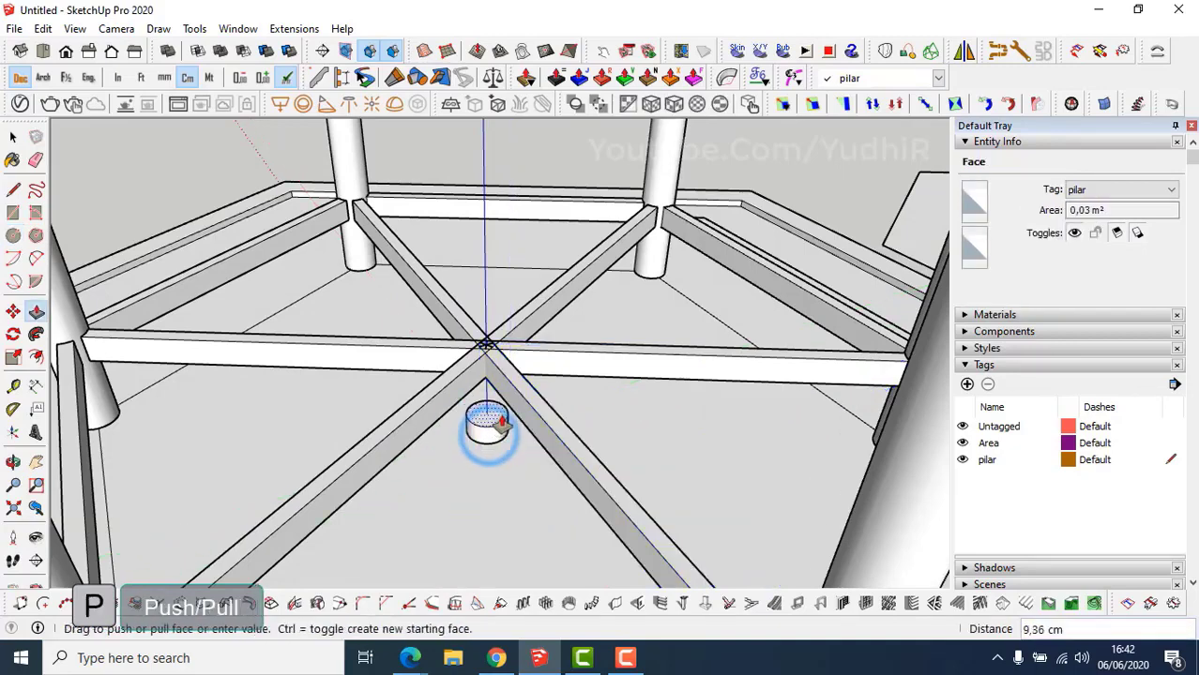
{"action": "left_click", "coordinate": [508, 410]}
{"action": "key", "text": "space"}
{"action": "triple_click", "coordinate": [489, 414]}
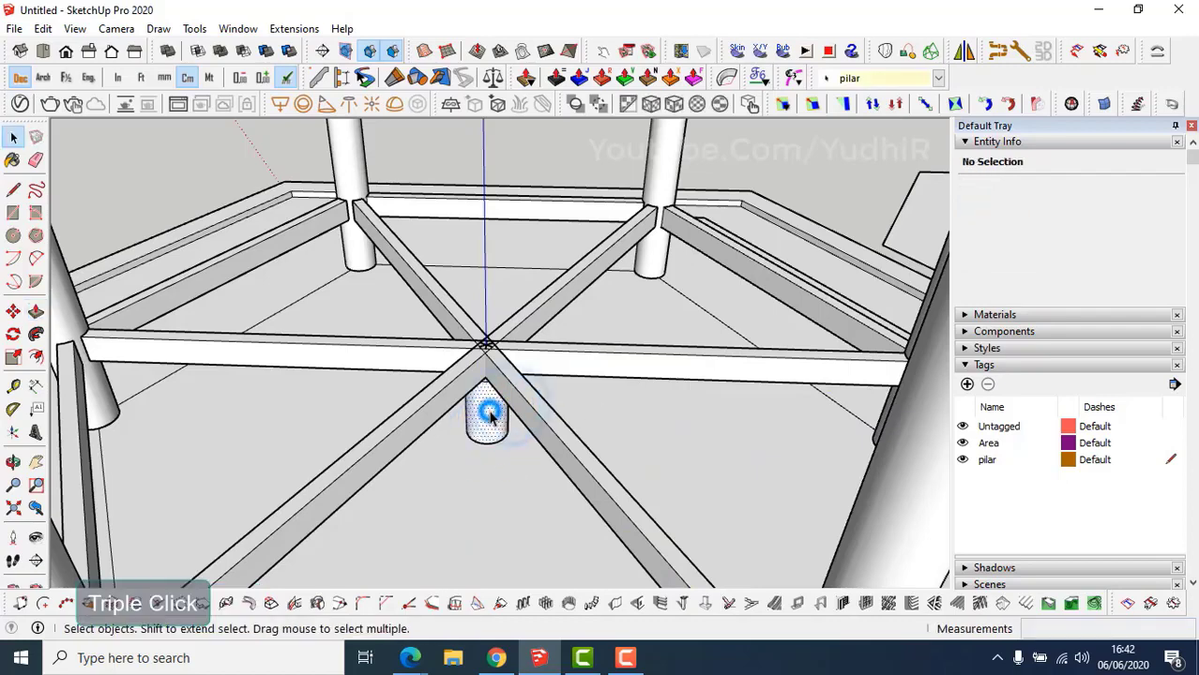
{"action": "right_click", "coordinate": [489, 414]}
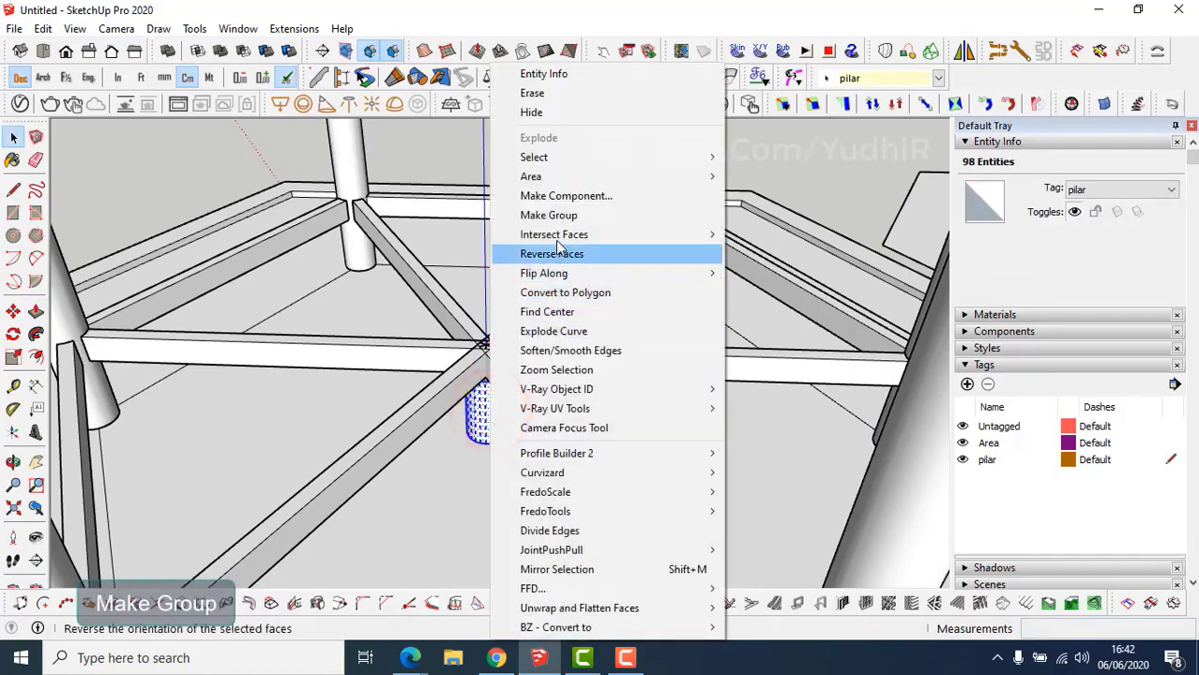
{"action": "left_click", "coordinate": [558, 222]}
Select the hexagon outline group.
{"action": "scroll", "coordinate": [527, 444], "scroll_direction": "down", "scroll_amount": 5}
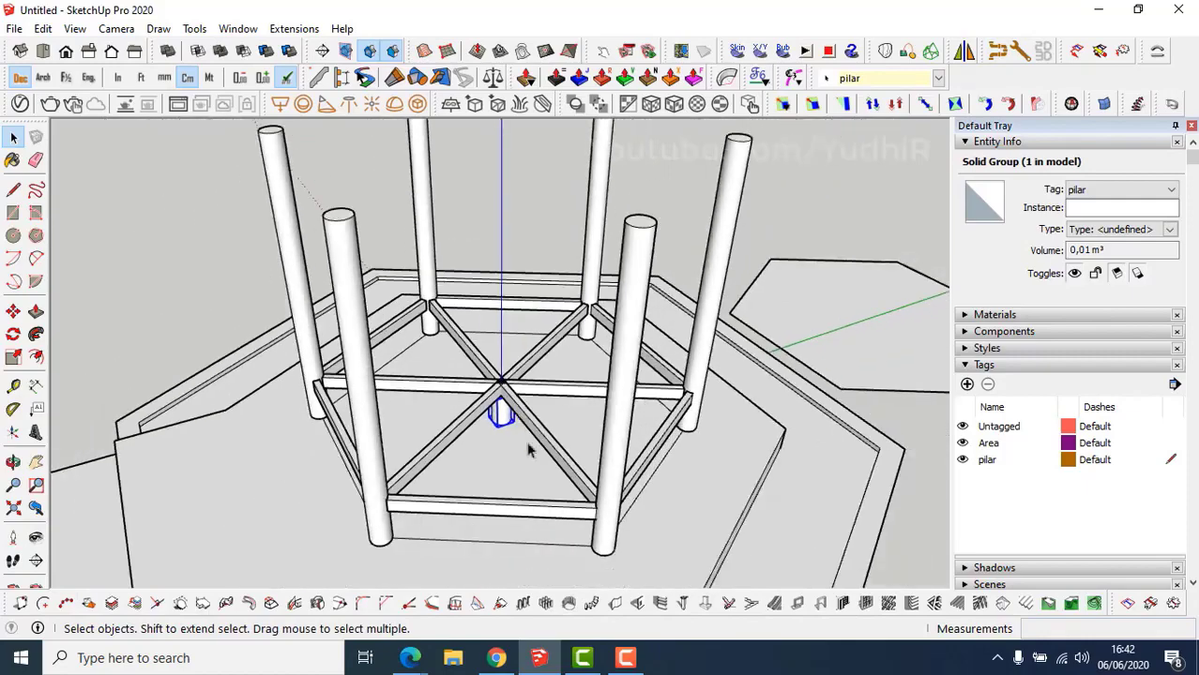
{"action": "middle_click_drag", "start_coordinate": [528, 480], "coordinate": [498, 474], "text": "shift"}
{"action": "middle_click_drag", "start_coordinate": [427, 490], "coordinate": [508, 463]}
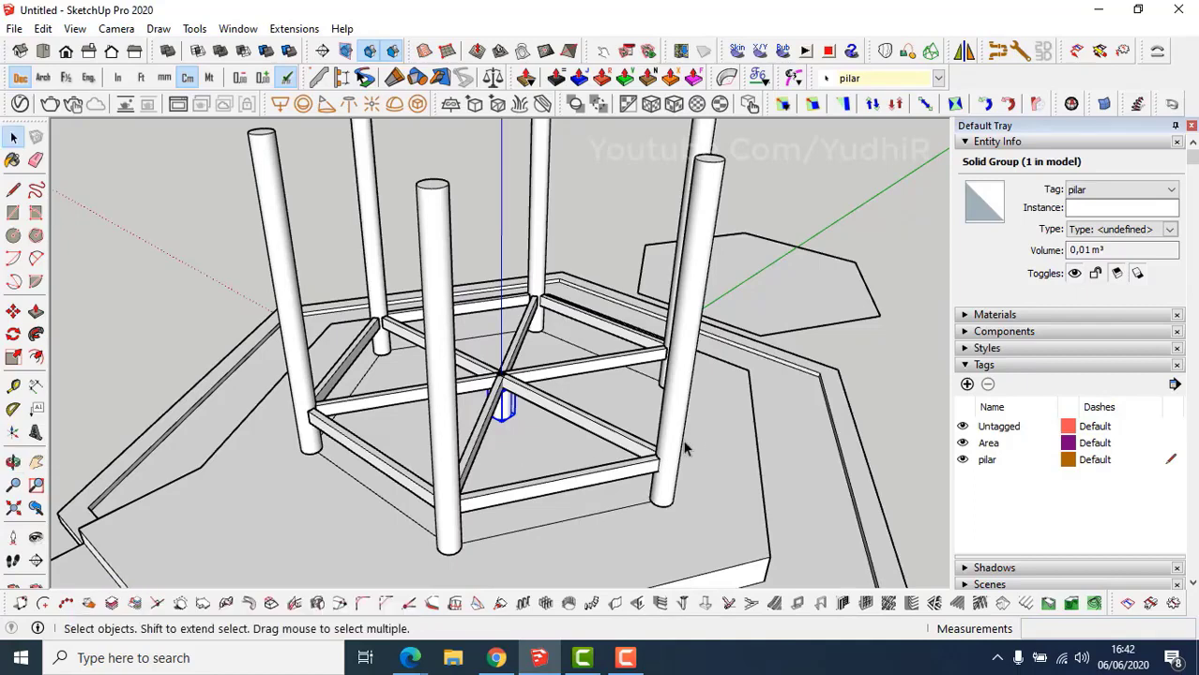
{"action": "middle_click_drag", "start_coordinate": [675, 446], "coordinate": [665, 445]}
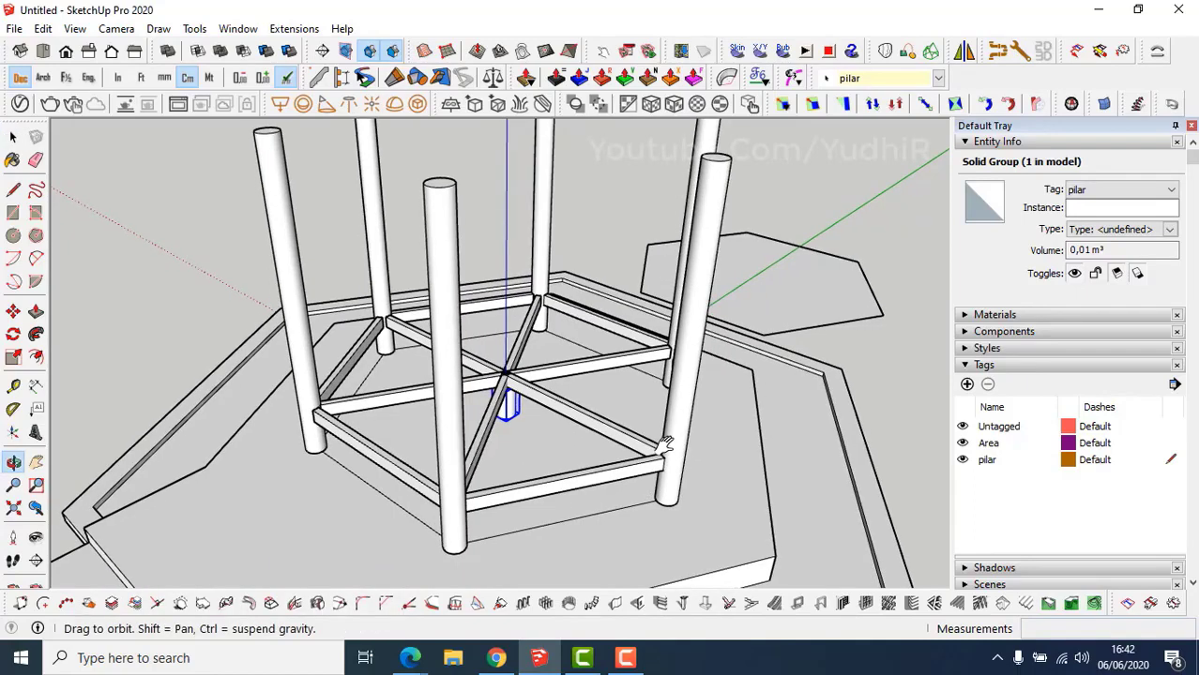
{"action": "left_click", "coordinate": [816, 331]}
{"action": "middle_click_drag", "start_coordinate": [815, 327], "coordinate": [825, 326]}
Copy the hexagon outline group to a spot beneath the beam frame.
{"action": "key", "text": "m"}
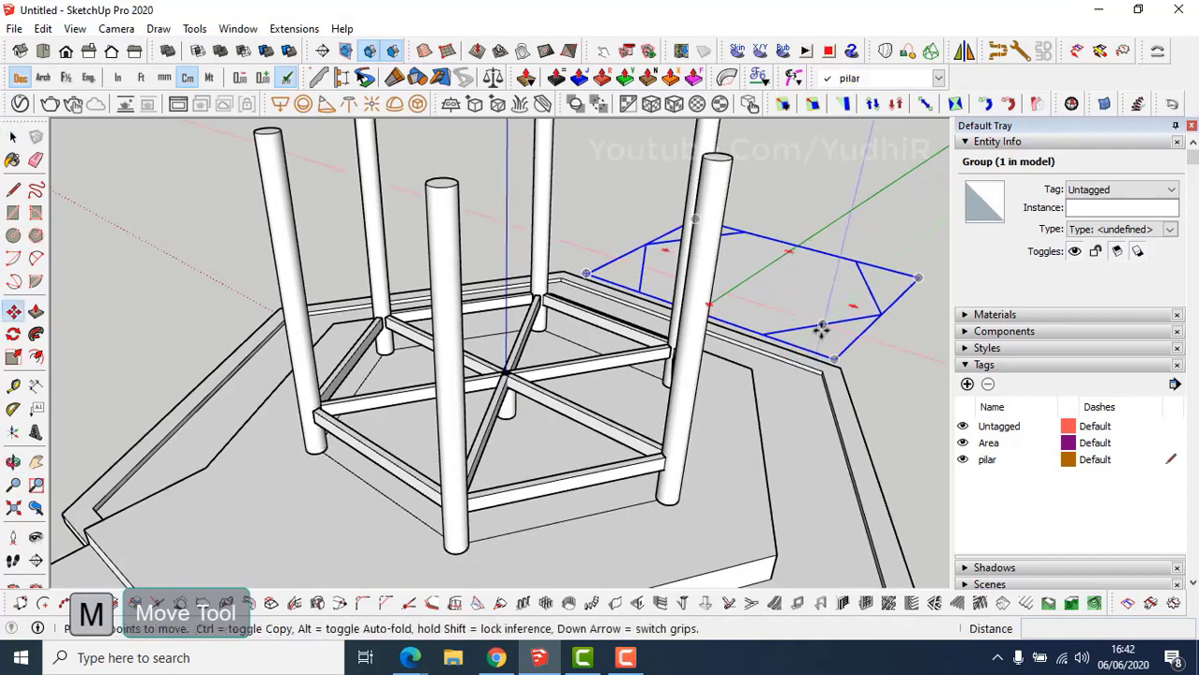
{"action": "key", "text": "ctrl"}
{"action": "left_click", "coordinate": [821, 325]}
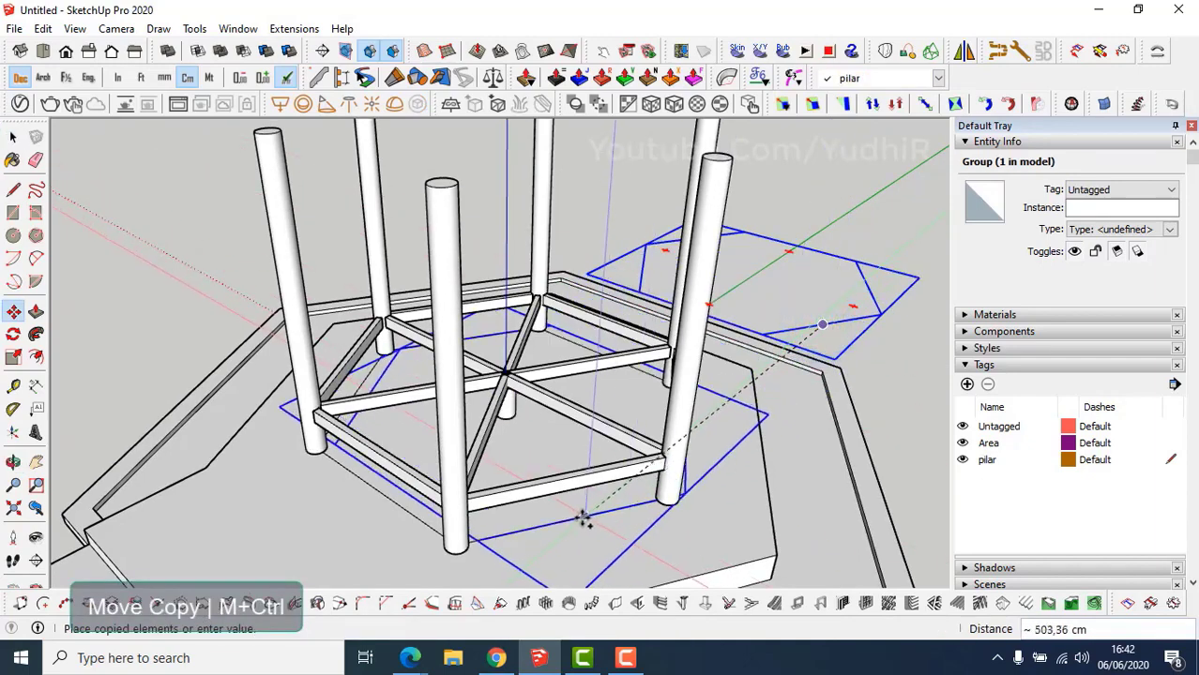
{"action": "left_click", "coordinate": [566, 521]}
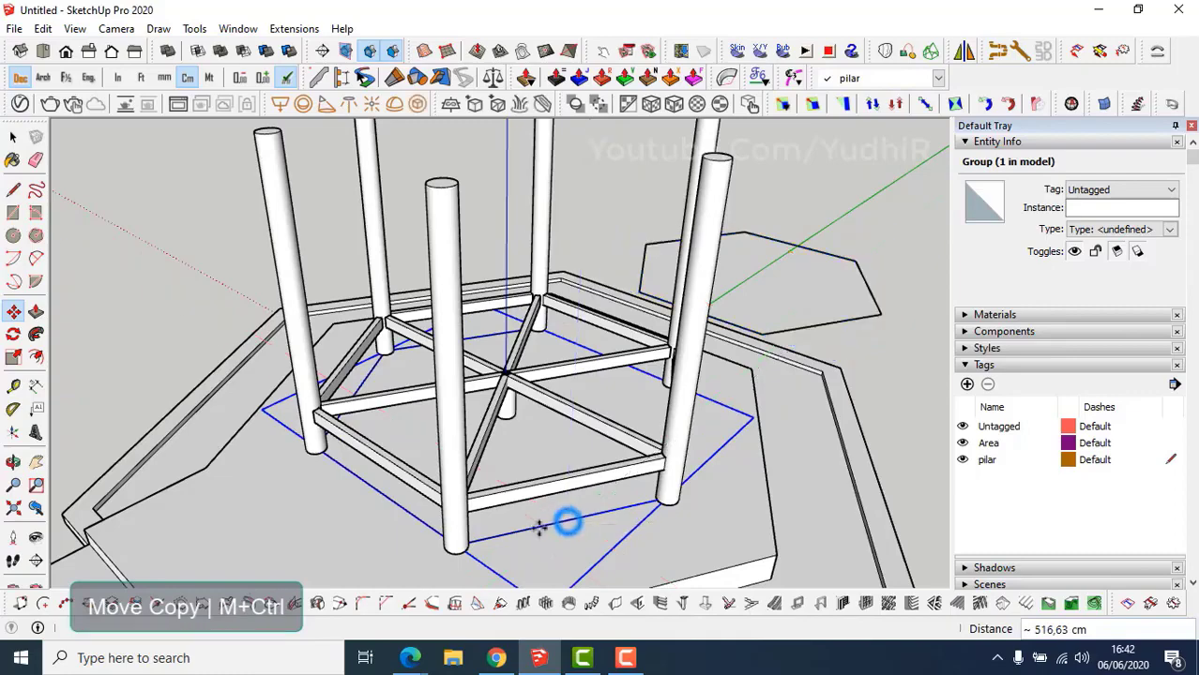
{"action": "middle_click_drag", "start_coordinate": [562, 519], "coordinate": [515, 384], "text": "shift"}
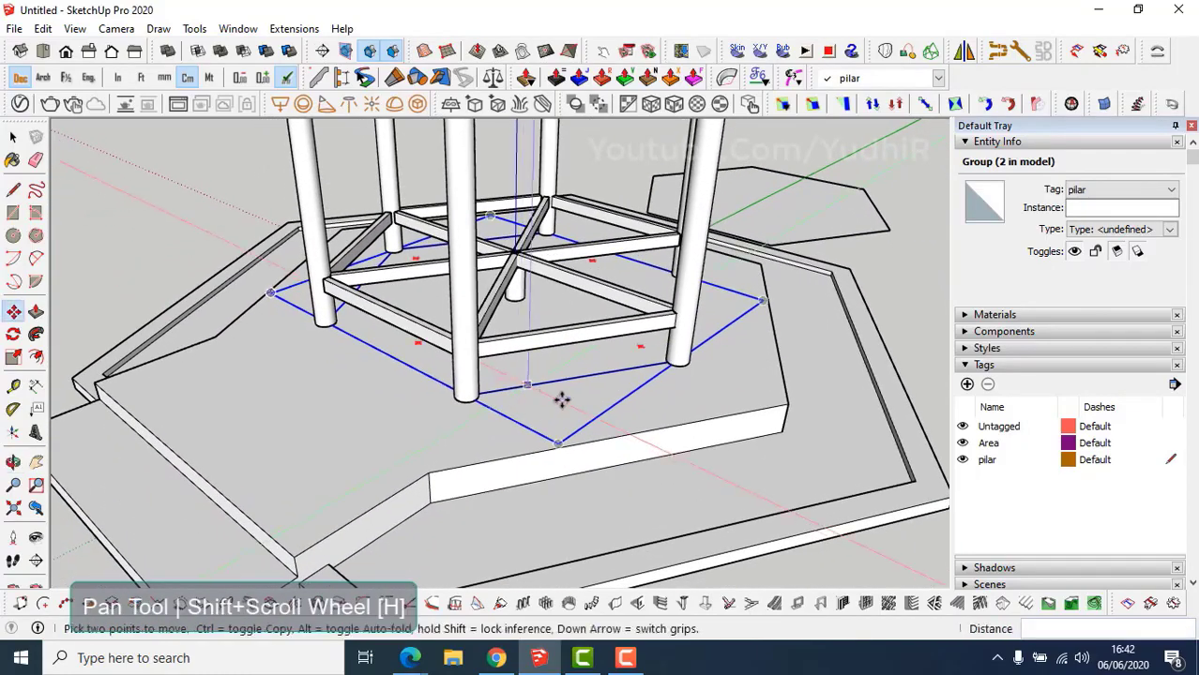
Move the hexagon copy up 45 cm onto the beam frame.
{"action": "key", "text": "m"}
{"action": "left_click", "coordinate": [708, 376]}
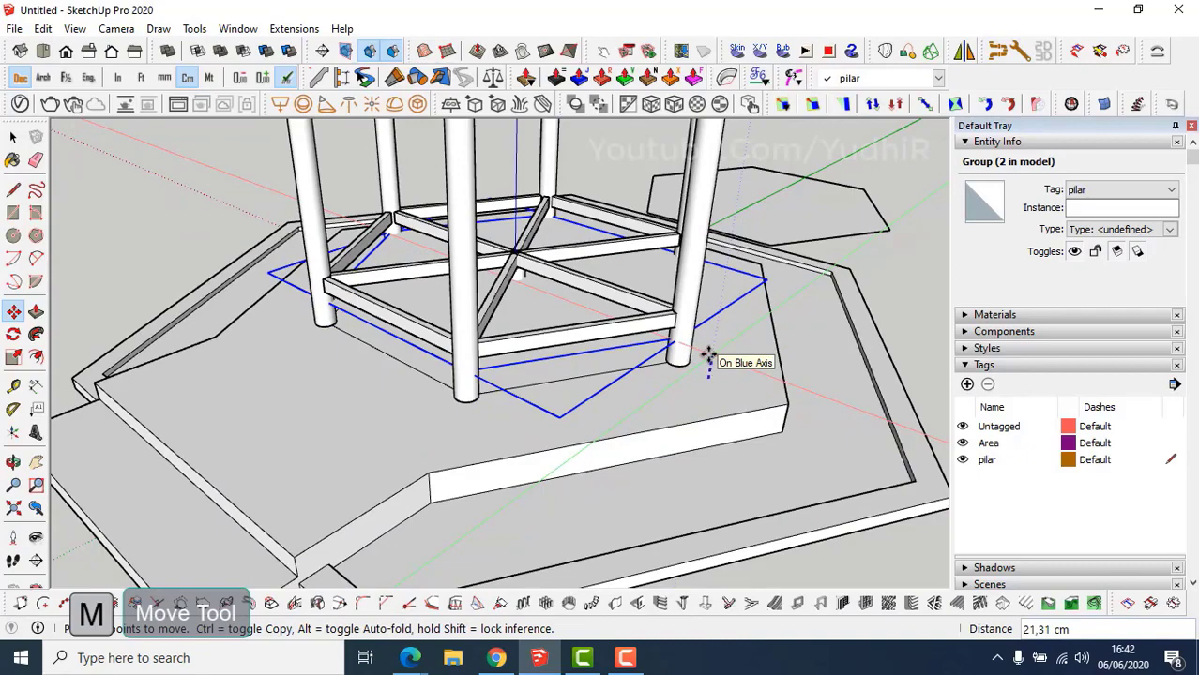
{"action": "key", "text": "Return"}
{"action": "middle_click_drag", "start_coordinate": [642, 355], "coordinate": [624, 404]}
{"action": "key", "text": "m"}
{"action": "scroll", "coordinate": [457, 372], "scroll_direction": "up", "scroll_amount": 4}
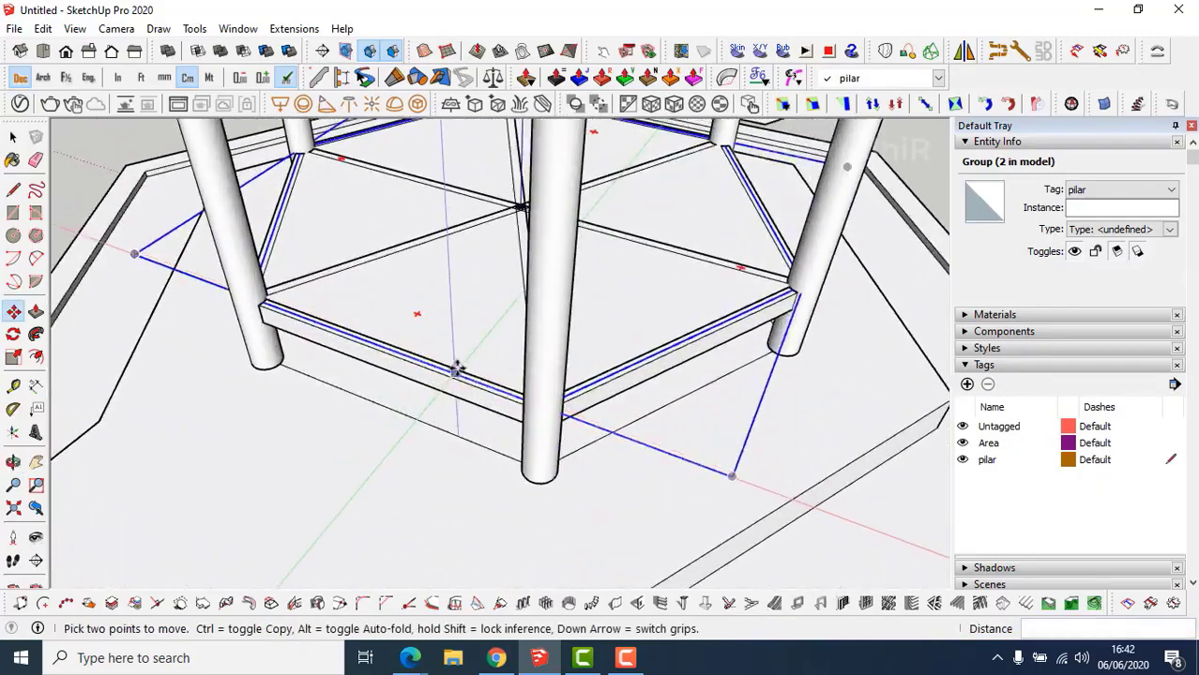
{"action": "scroll", "coordinate": [457, 370], "scroll_direction": "up", "scroll_amount": 2}
{"action": "middle_click_drag", "start_coordinate": [450, 366], "coordinate": [531, 393]}
{"action": "key", "text": "space"}
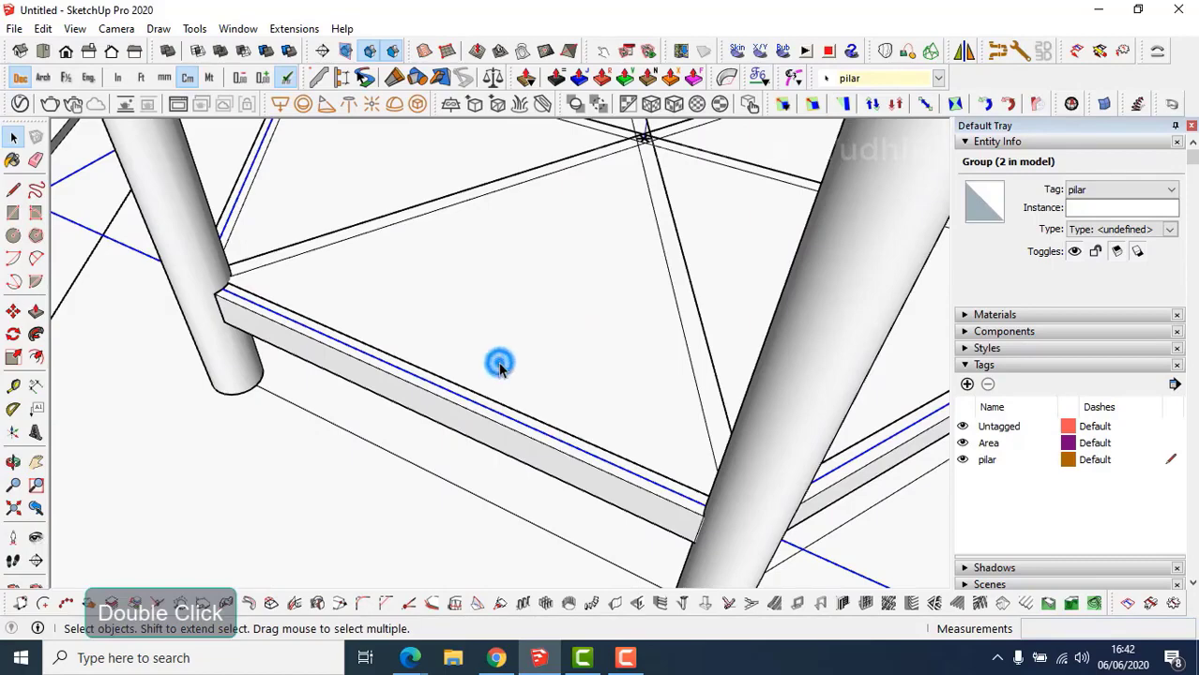
Inside the hexagon copy group, offset the face outline 3 cm, then 7 cm.
{"action": "double_click", "coordinate": [499, 366]}
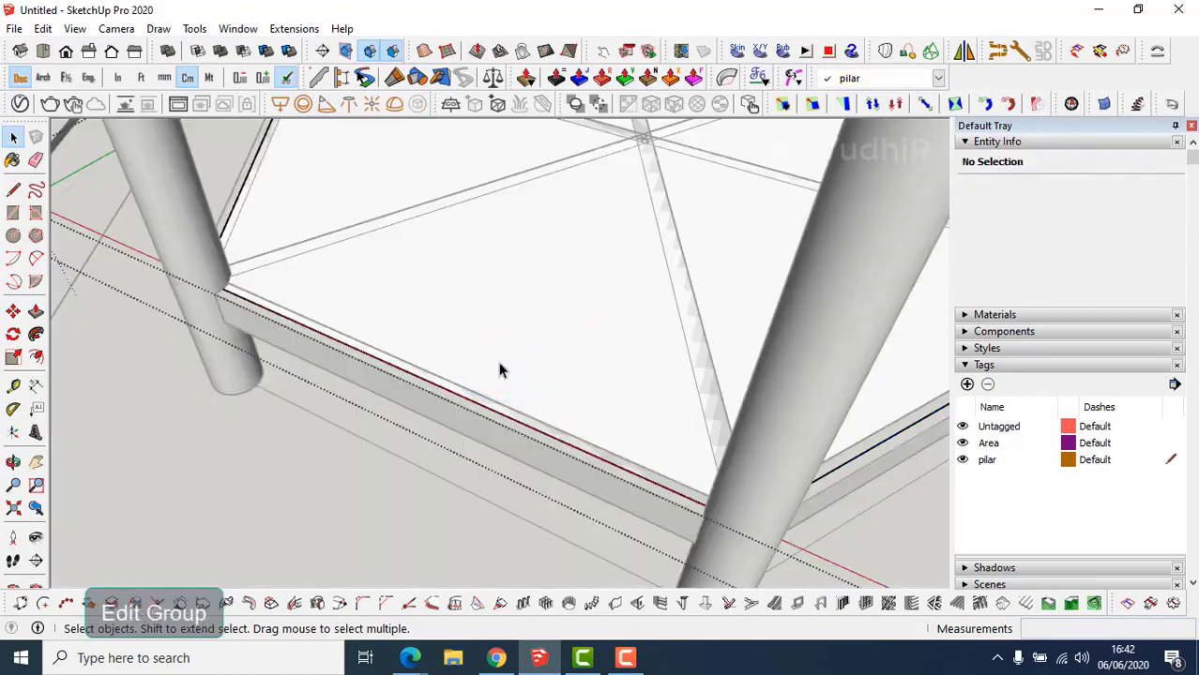
{"action": "left_click", "coordinate": [490, 383]}
{"action": "key", "text": "f"}
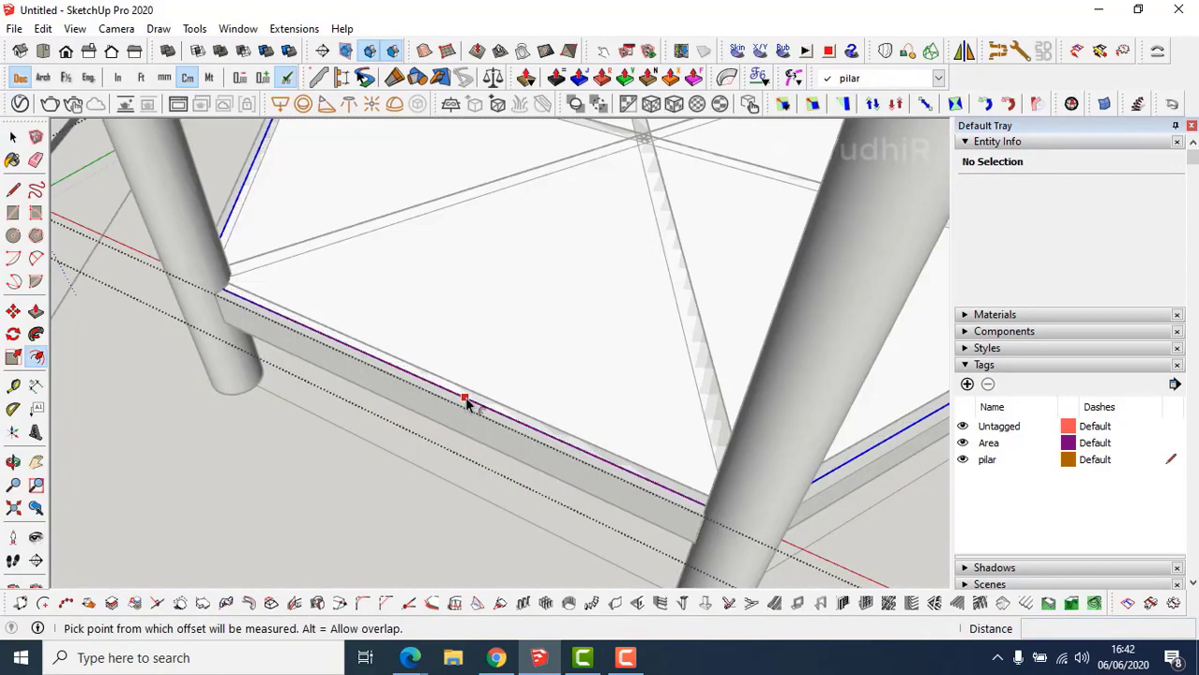
{"action": "left_click", "coordinate": [464, 398]}
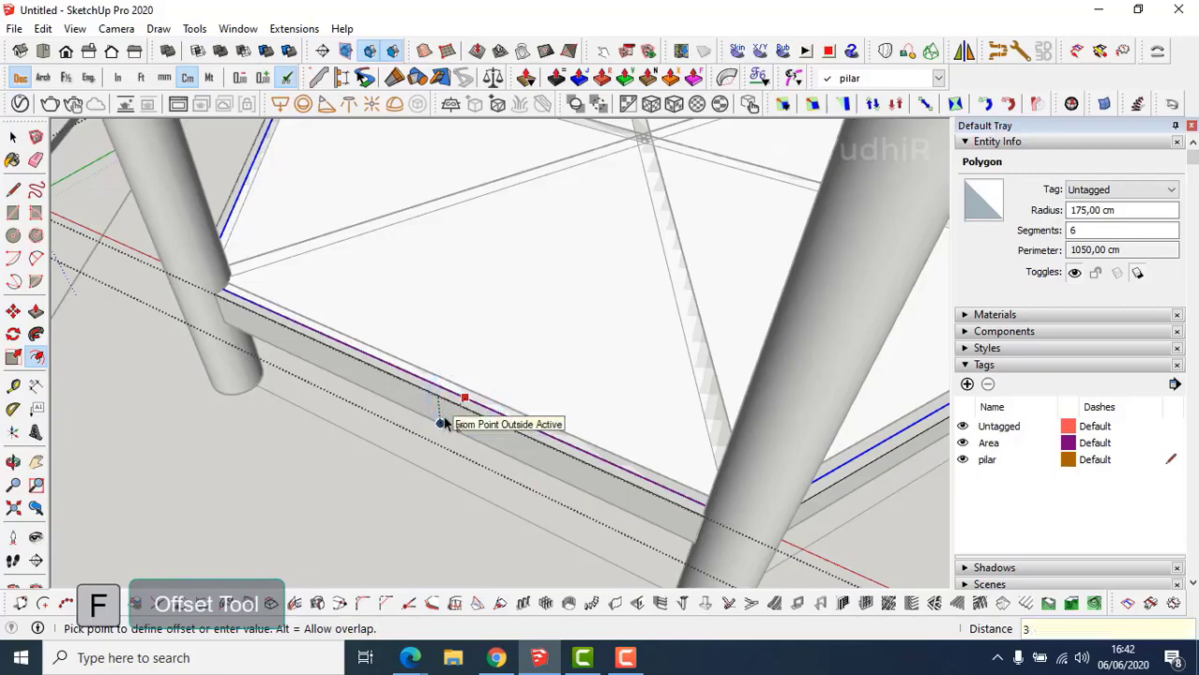
{"action": "key", "text": "Return"}
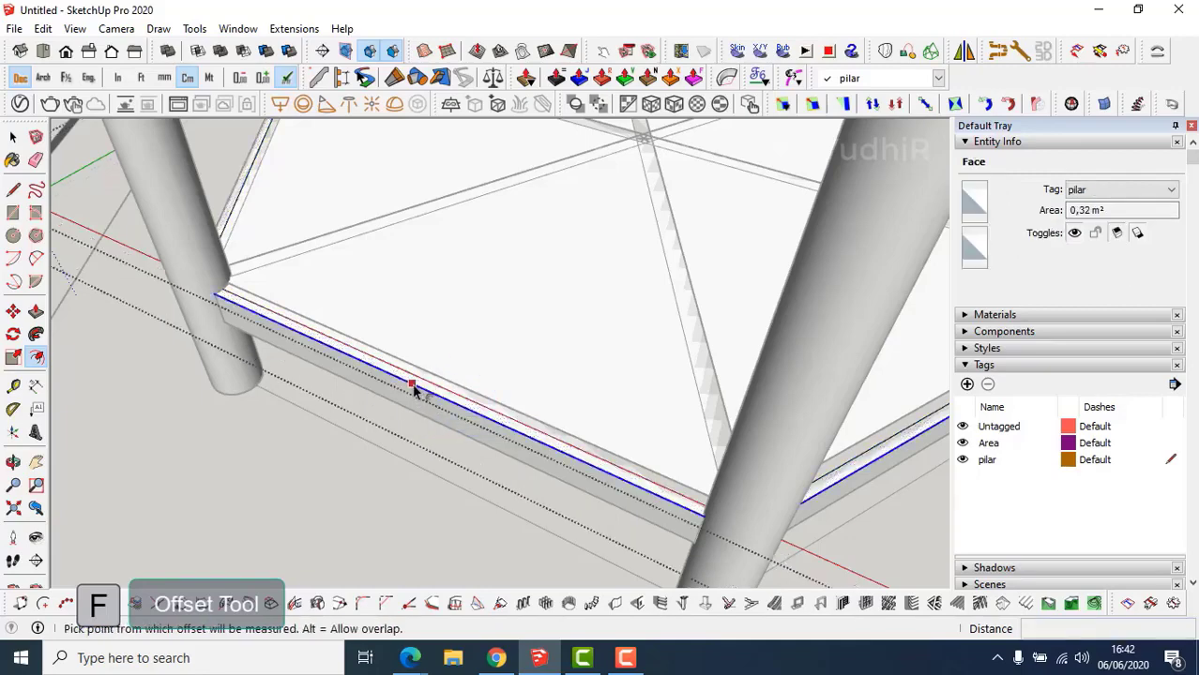
{"action": "left_click", "coordinate": [413, 387]}
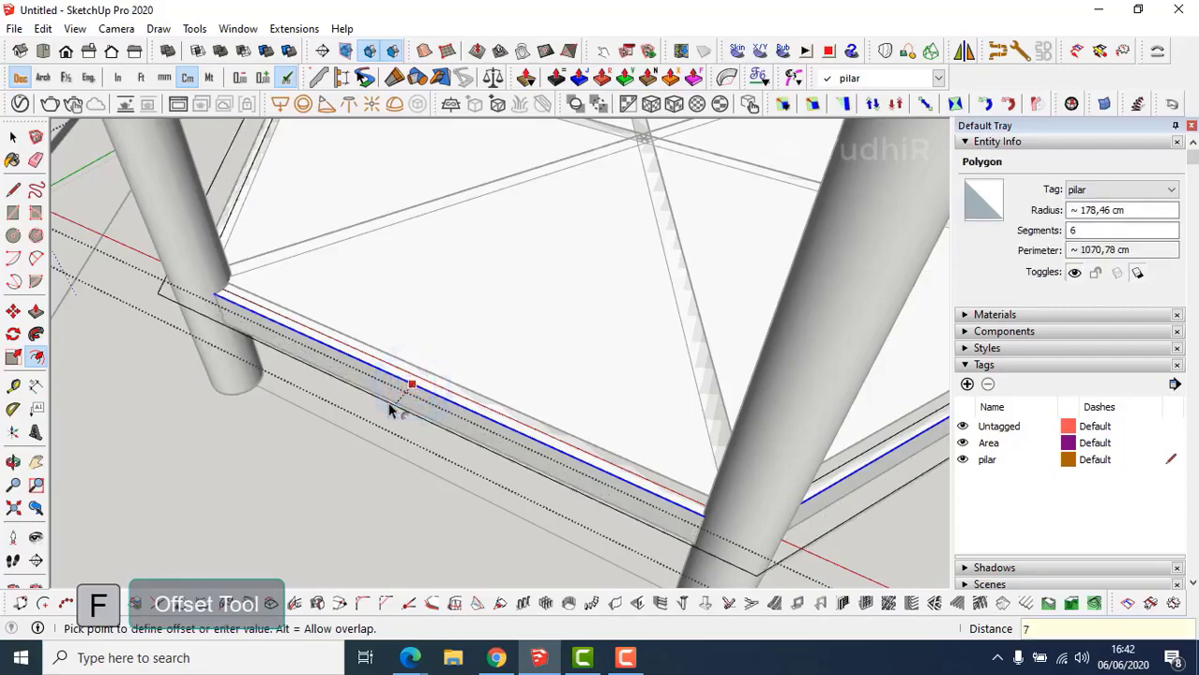
{"action": "key", "text": "Return"}
{"action": "middle_click_drag", "start_coordinate": [391, 407], "coordinate": [437, 477]}
{"action": "key", "text": "Escape"}
{"action": "scroll", "coordinate": [436, 371], "scroll_direction": "down", "scroll_amount": 4}
{"action": "scroll", "coordinate": [446, 417], "scroll_direction": "down", "scroll_amount": 3}
{"action": "scroll", "coordinate": [448, 466], "scroll_direction": "up", "scroll_amount": 3}
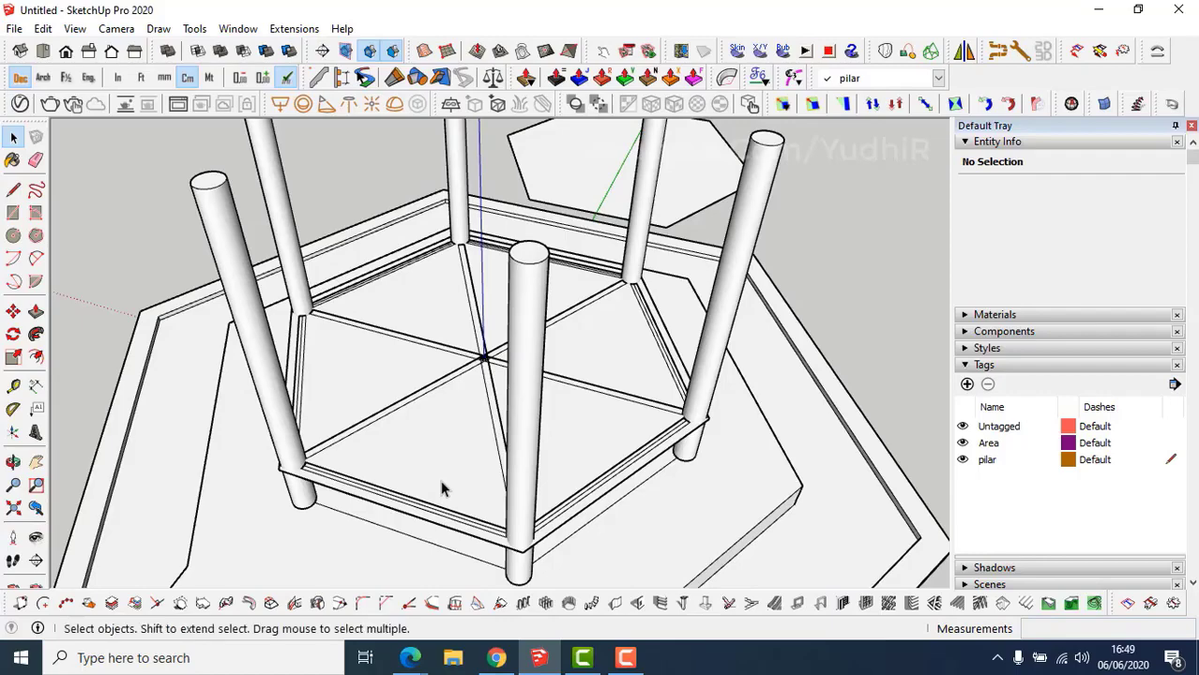
Add a new tag and make Papan Lantai the current tag.
{"action": "middle_click_drag", "start_coordinate": [442, 488], "coordinate": [436, 486]}
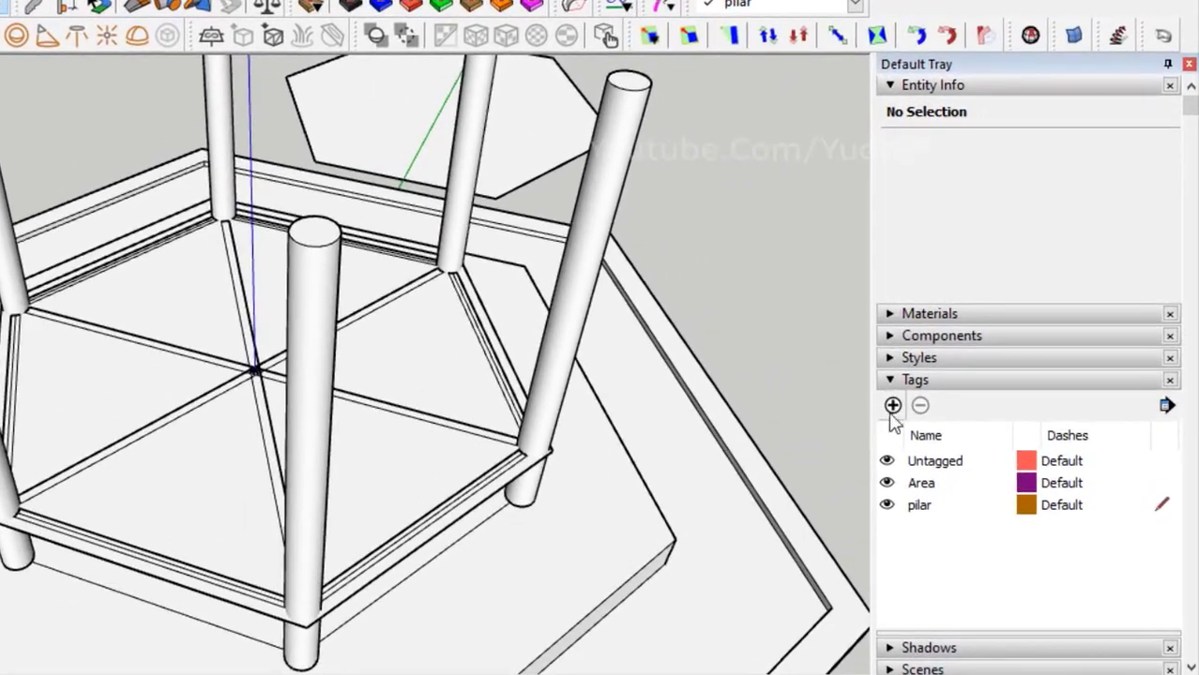
{"action": "left_click", "coordinate": [892, 406]}
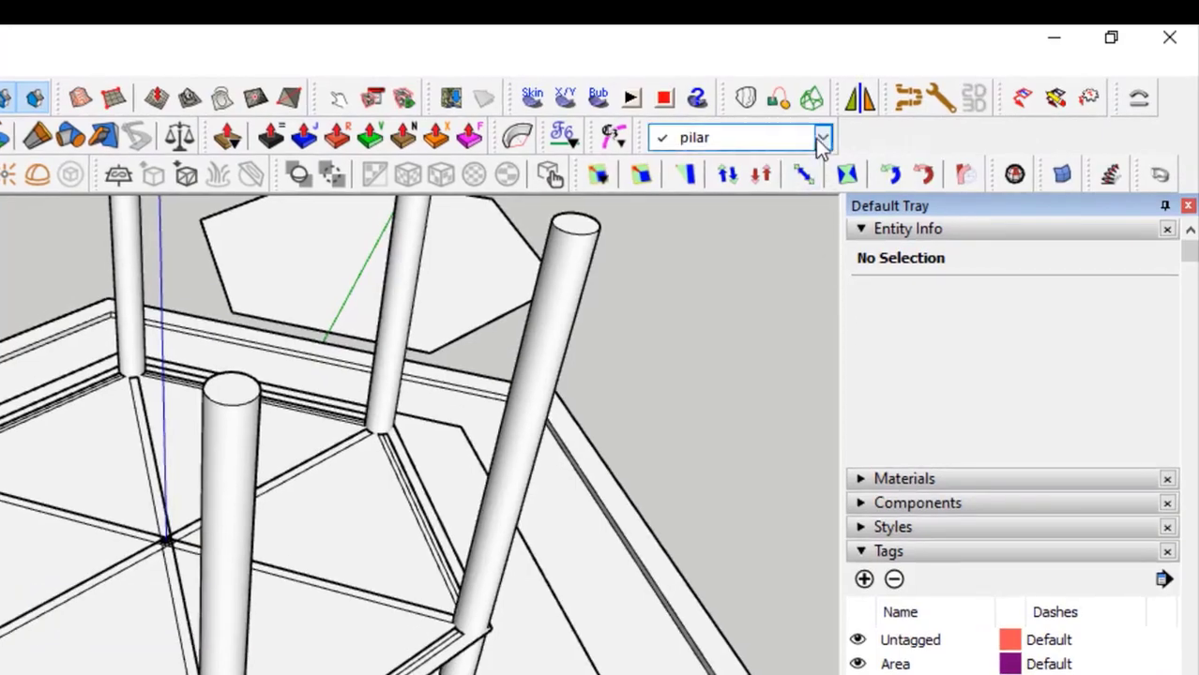
{"action": "left_click", "coordinate": [822, 139]}
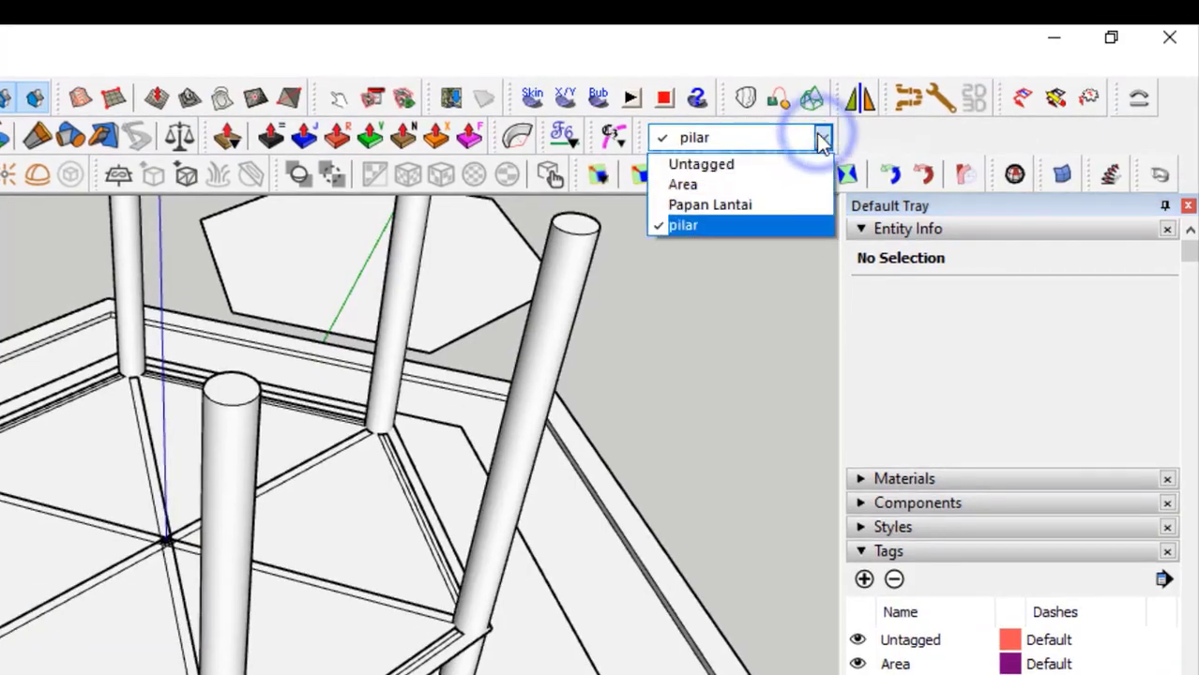
{"action": "left_click", "coordinate": [791, 216]}
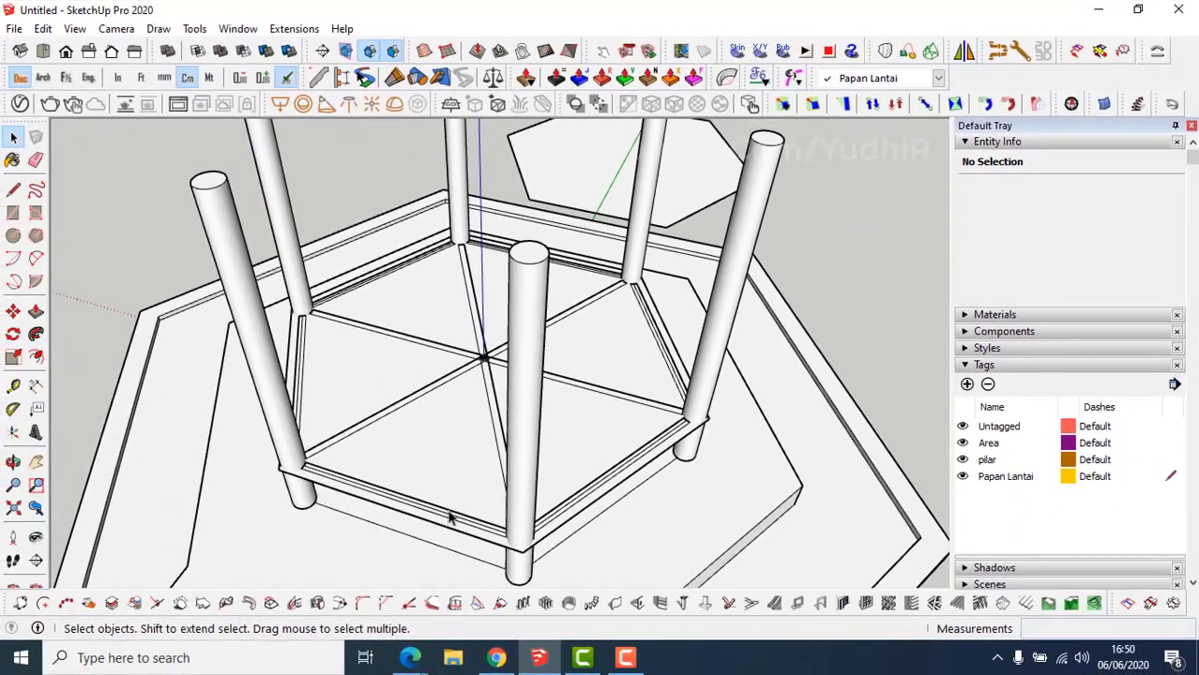
{"action": "middle_click_drag", "start_coordinate": [451, 517], "coordinate": [390, 489]}
{"action": "scroll", "coordinate": [411, 500], "scroll_direction": "up", "scroll_amount": 3}
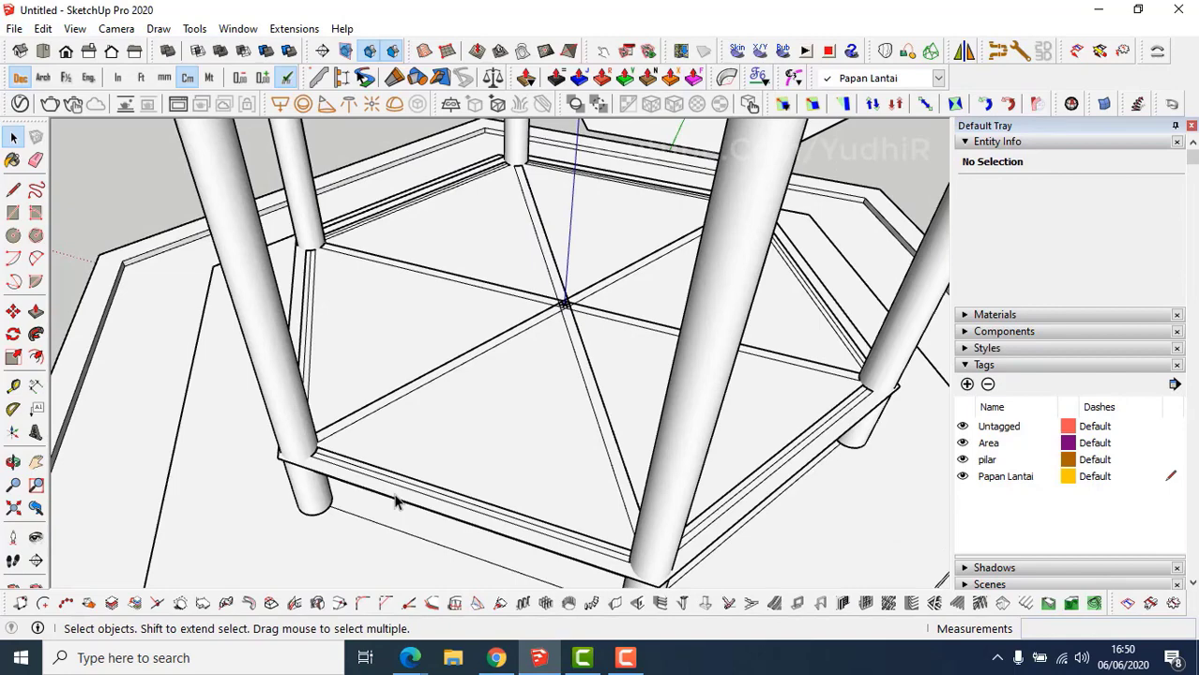
Draw a 20 cm-wide rotated rectangle along the beam from one pillar to the next.
{"action": "scroll", "coordinate": [395, 502], "scroll_direction": "down", "scroll_amount": 3}
{"action": "mouse_move", "coordinate": [395, 501]}
{"action": "middle_mouse_down"}
{"action": "mouse_move", "coordinate": [401, 484]}
{"action": "mouse_move", "coordinate": [405, 494]}
{"action": "middle_mouse_up"}
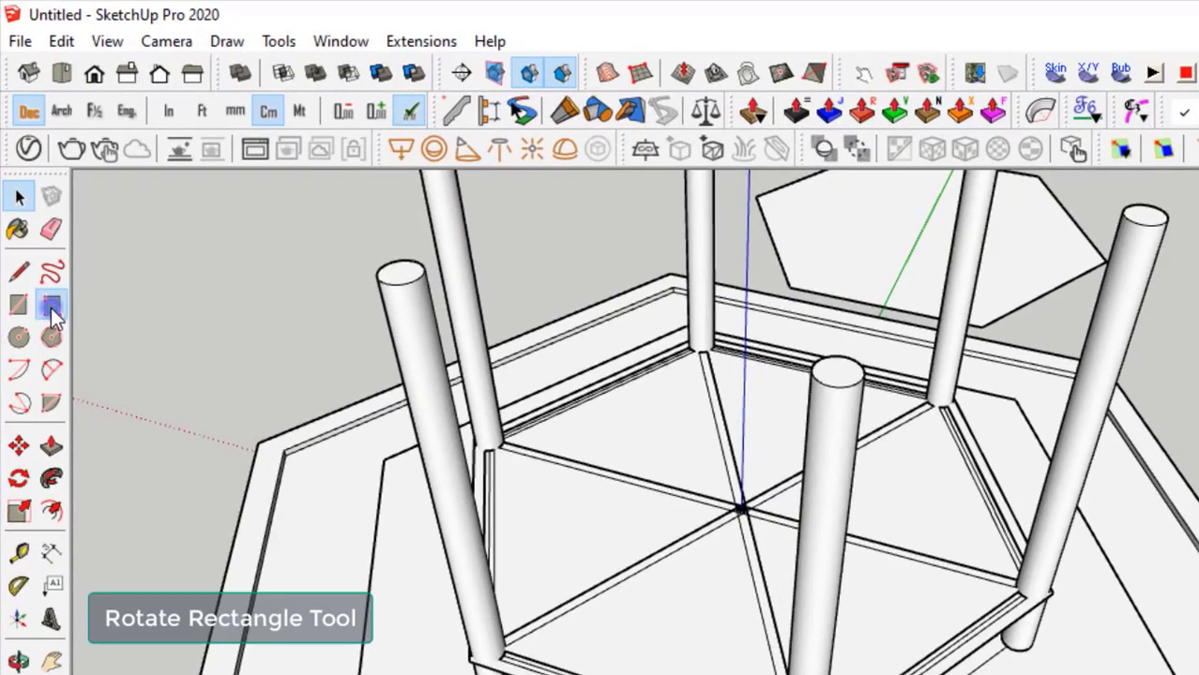
{"action": "left_click", "coordinate": [51, 307]}
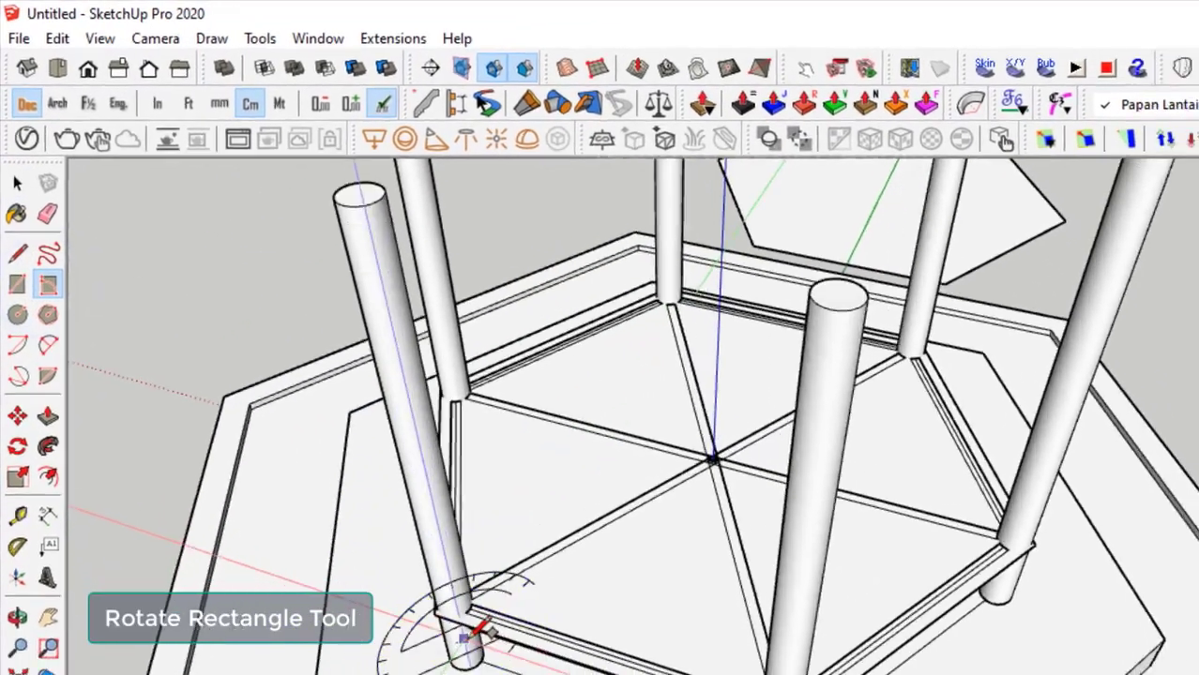
{"action": "scroll", "coordinate": [465, 638], "scroll_direction": "up", "scroll_amount": 3}
{"action": "middle_click_drag", "start_coordinate": [462, 642], "coordinate": [387, 563]}
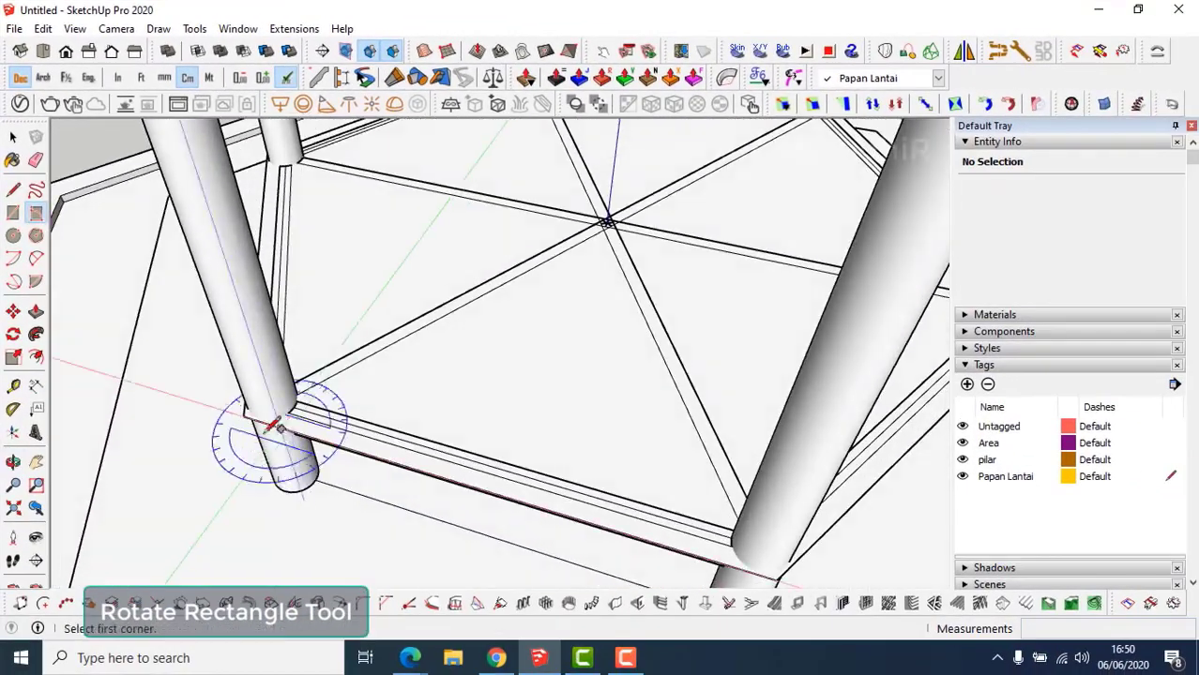
{"action": "middle_click_drag", "start_coordinate": [278, 427], "coordinate": [246, 403]}
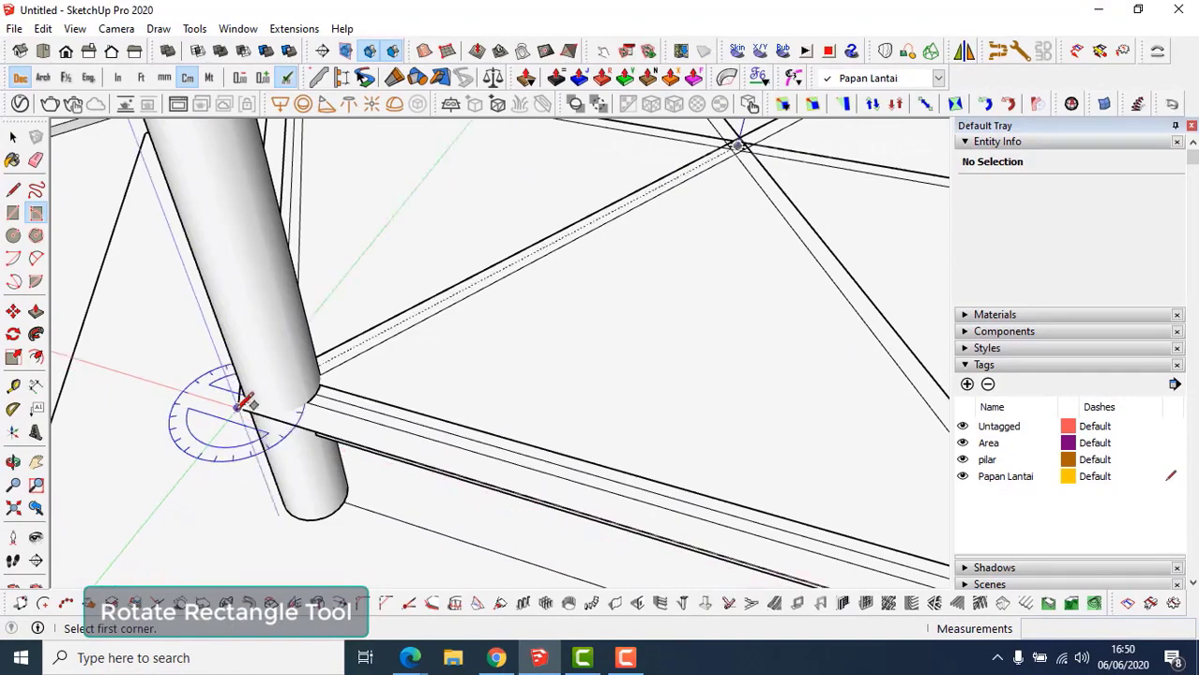
{"action": "left_click", "coordinate": [236, 409]}
{"action": "middle_click_drag", "start_coordinate": [460, 466], "coordinate": [225, 373], "text": "shift"}
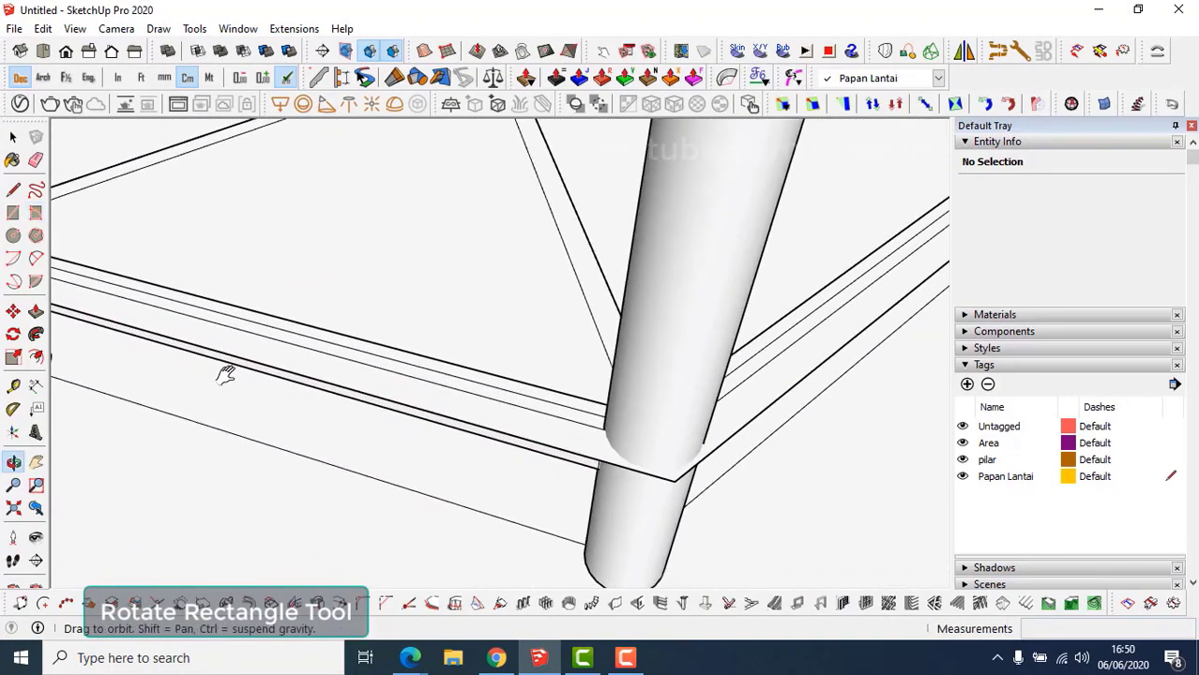
{"action": "left_click", "coordinate": [674, 480]}
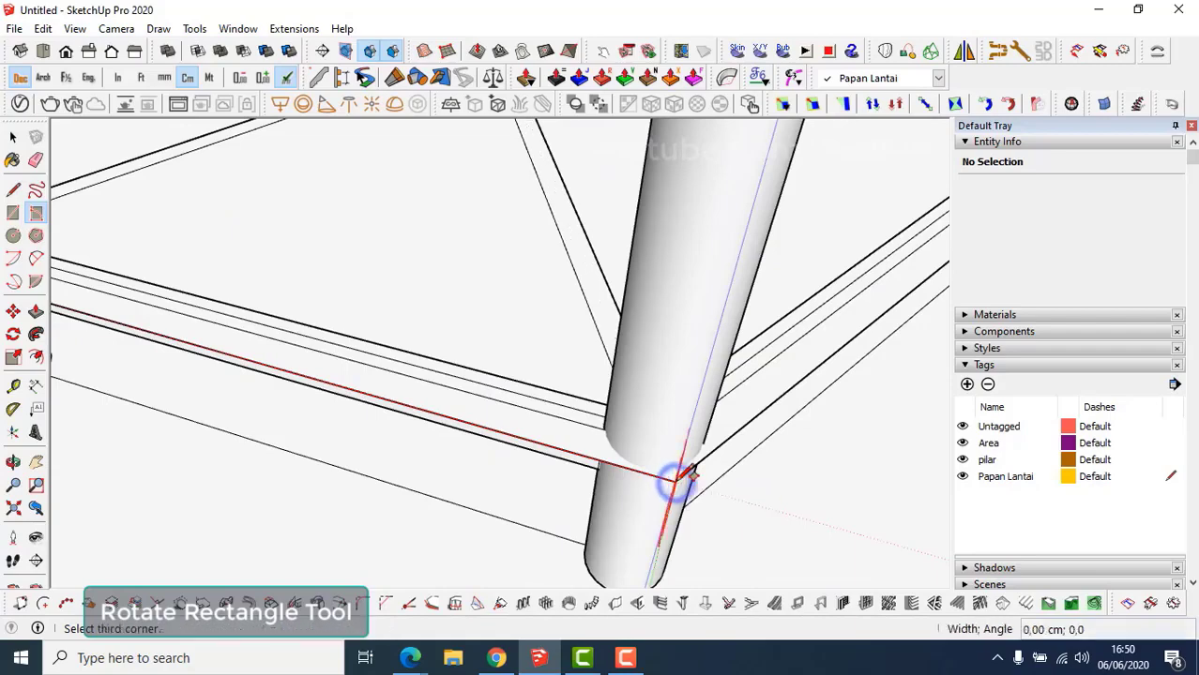
{"action": "middle_click_drag", "start_coordinate": [536, 335], "coordinate": [637, 348]}
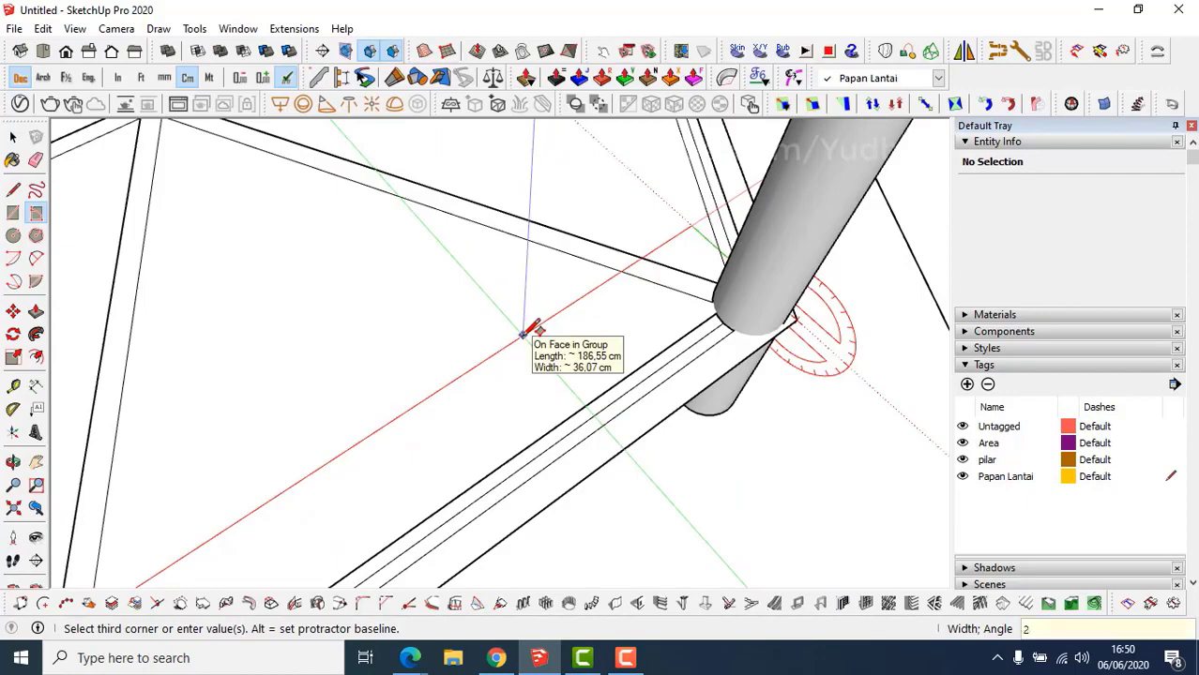
{"action": "type", "text": "20"}
{"action": "key", "text": "Return"}
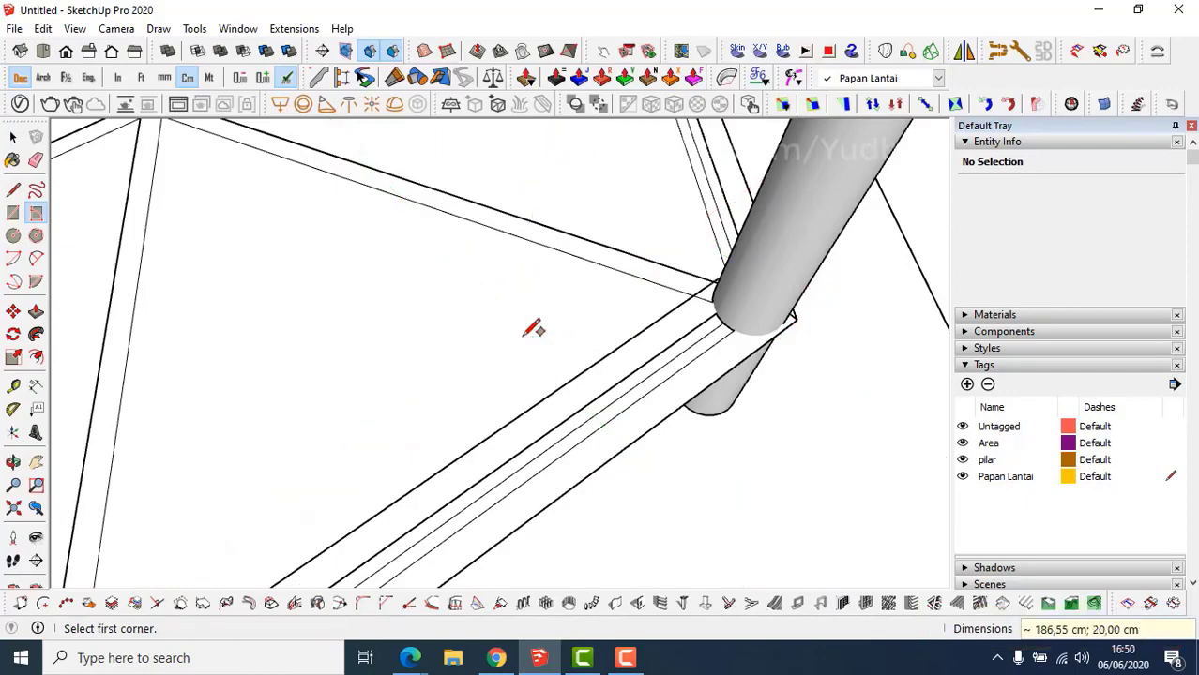
Push/Pull the plank face 3 cm thick and select the whole plank.
{"action": "mouse_move", "coordinate": [536, 326]}
{"action": "middle_mouse_down"}
{"action": "mouse_move", "coordinate": [532, 373]}
{"action": "mouse_move", "coordinate": [570, 335]}
{"action": "mouse_move", "coordinate": [533, 335]}
{"action": "middle_mouse_up"}
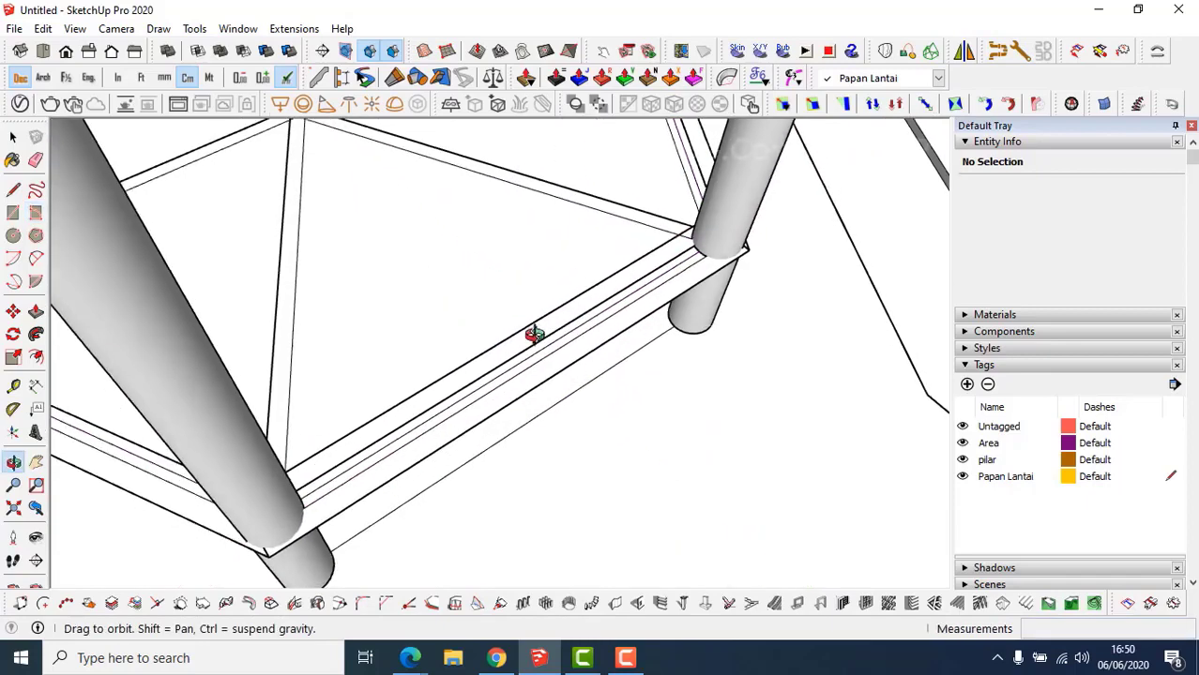
{"action": "scroll", "coordinate": [539, 337], "scroll_direction": "up", "scroll_amount": 3}
{"action": "key", "text": "space"}
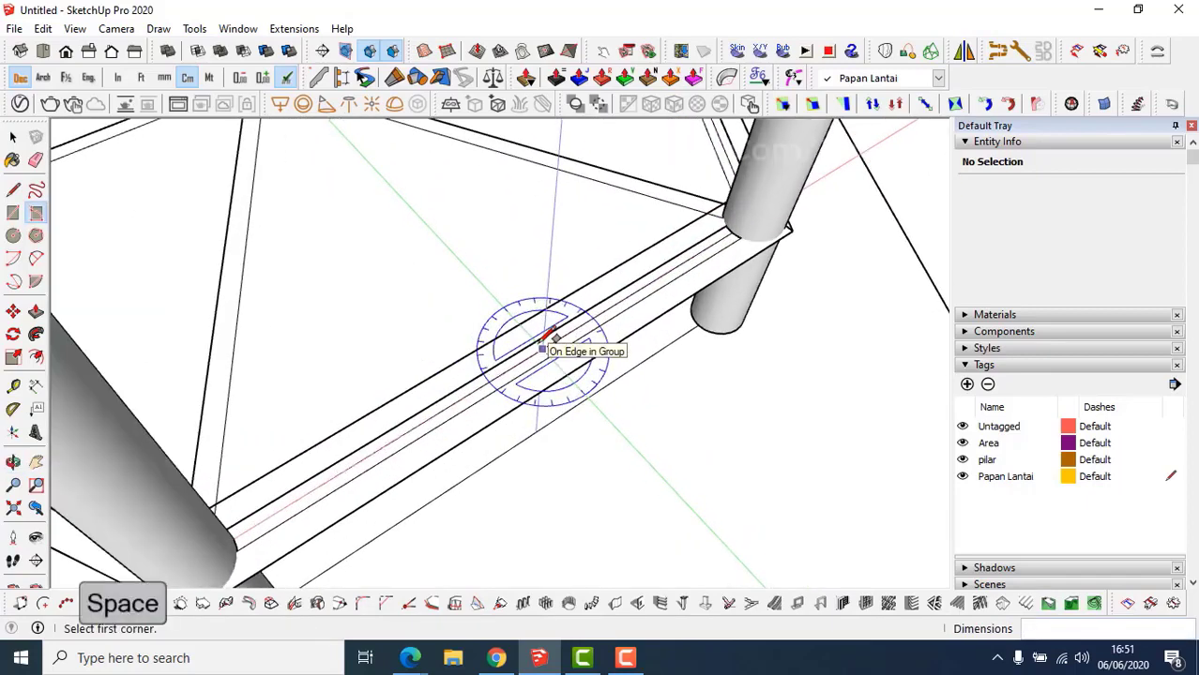
{"action": "scroll", "coordinate": [535, 369], "scroll_direction": "up", "scroll_amount": 2}
{"action": "key", "text": "p"}
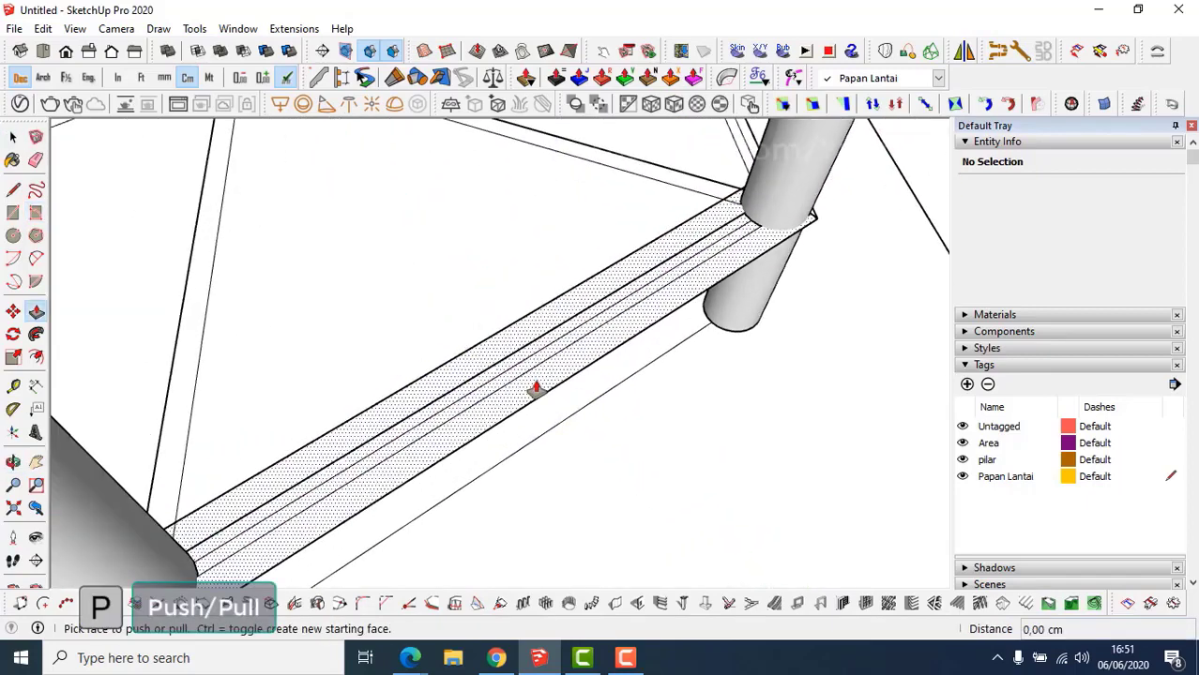
{"action": "left_click", "coordinate": [536, 382]}
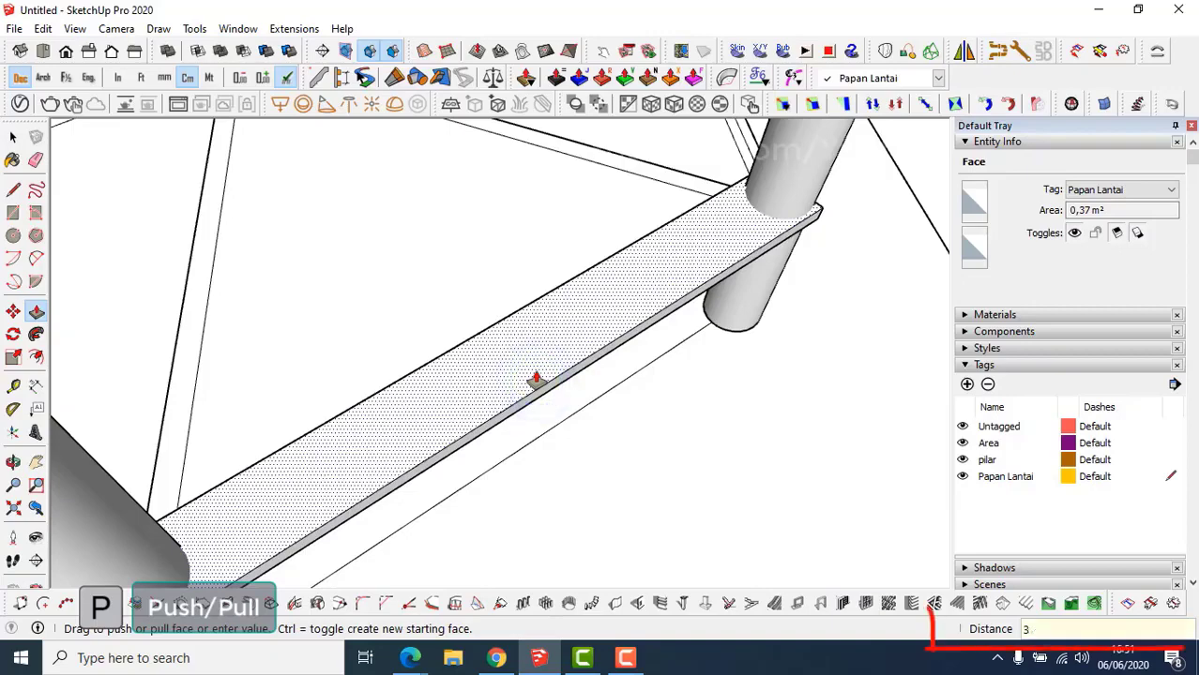
{"action": "key", "text": "Return"}
{"action": "key", "text": "space"}
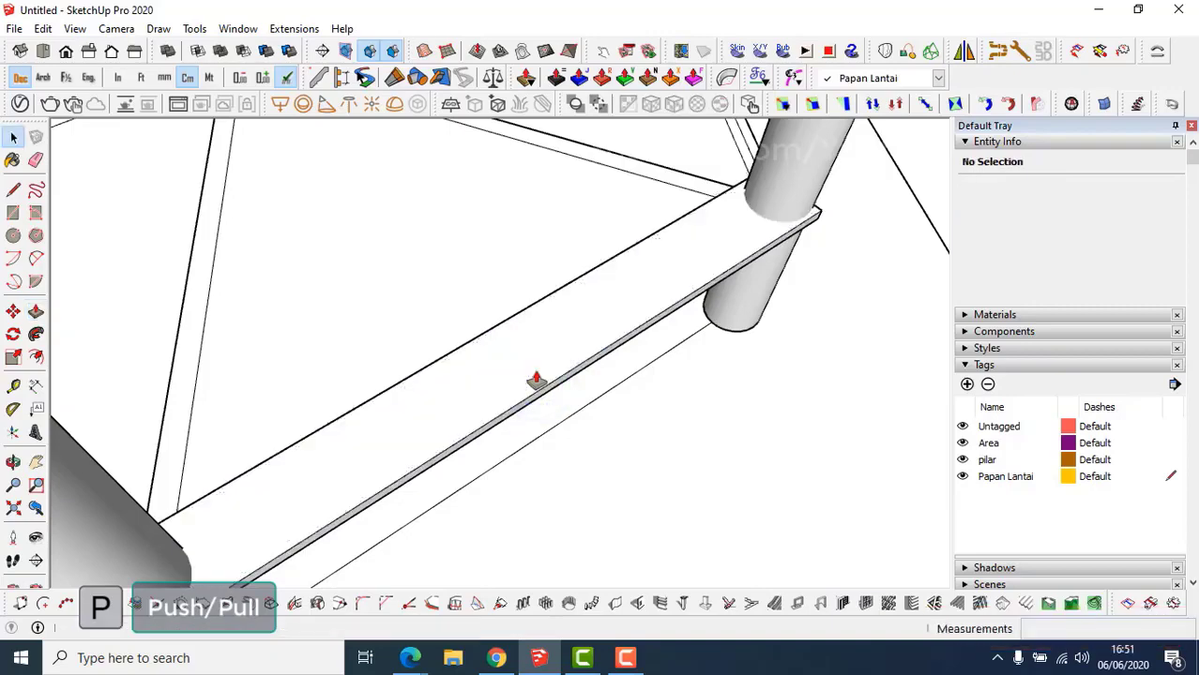
{"action": "middle_click_drag", "start_coordinate": [538, 379], "coordinate": [514, 374]}
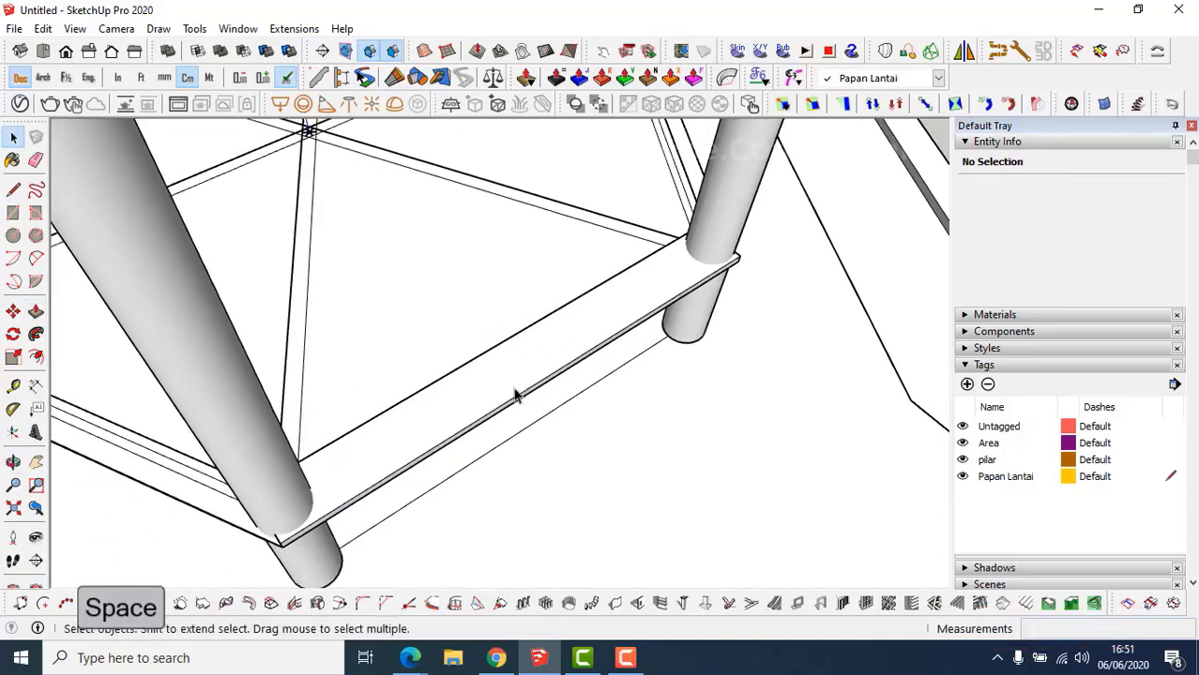
{"action": "triple_click", "coordinate": [514, 394]}
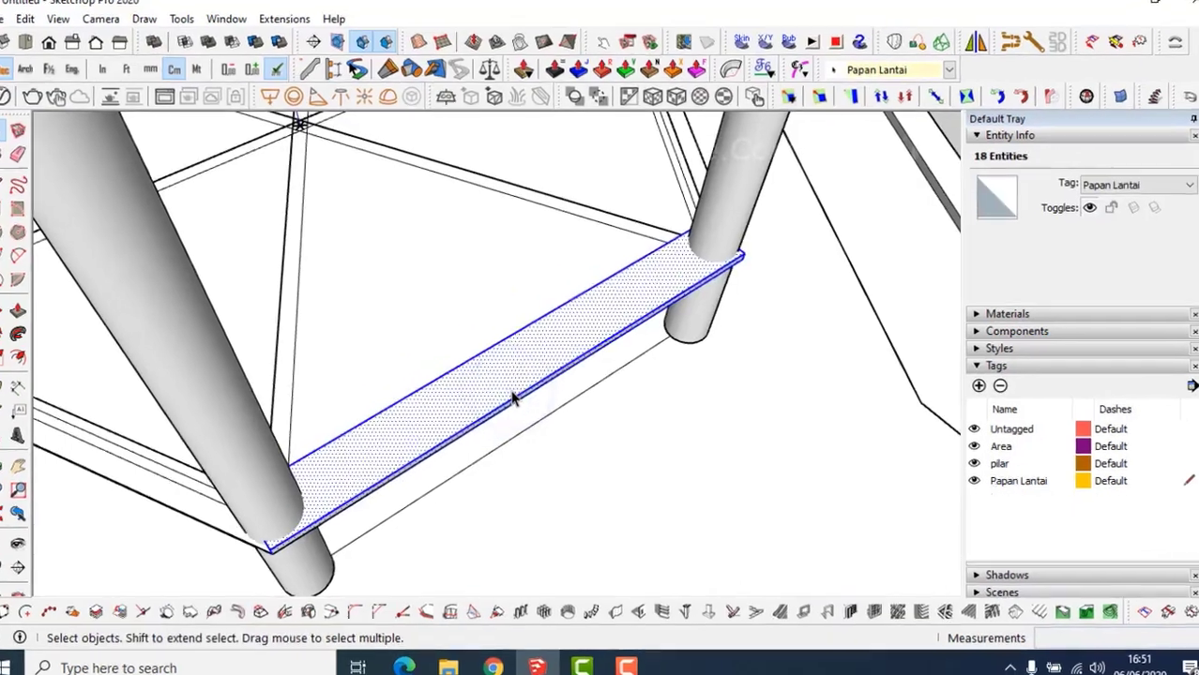
Make the selected floor plank a group.
{"action": "right_click", "coordinate": [514, 394]}
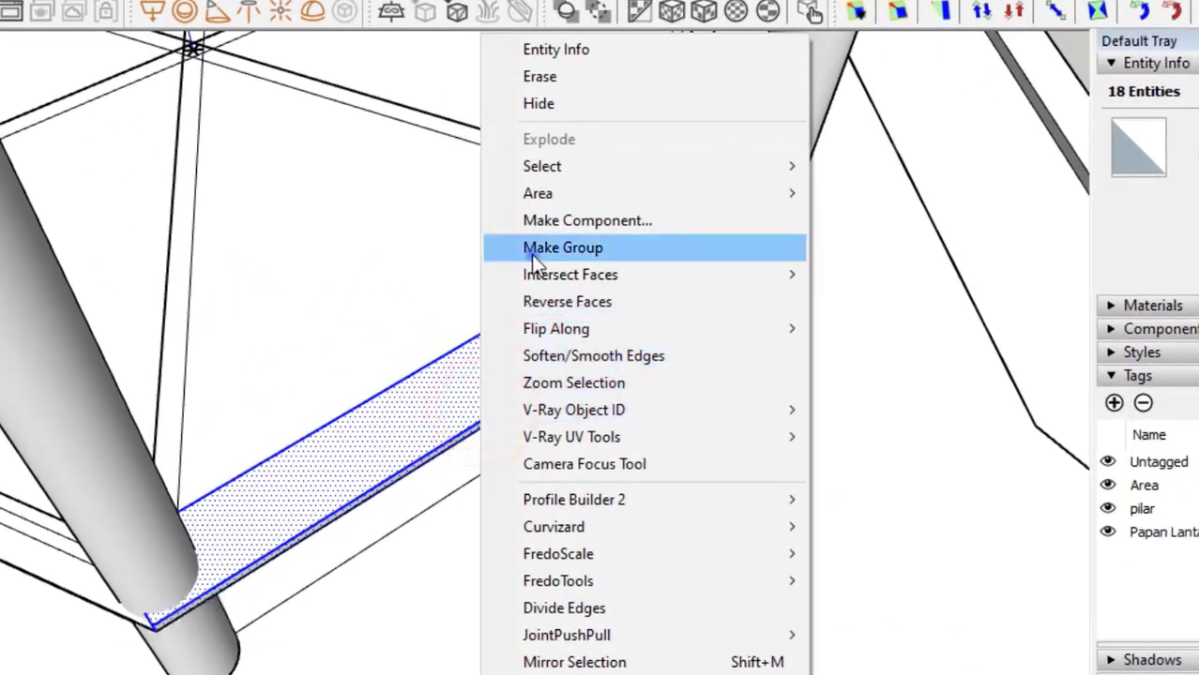
{"action": "left_click", "coordinate": [533, 256]}
{"action": "middle_click_drag", "start_coordinate": [490, 422], "coordinate": [399, 415]}
Copy the plank 20,2 cm over and array it 7x for eight planks.
{"action": "key", "text": "m"}
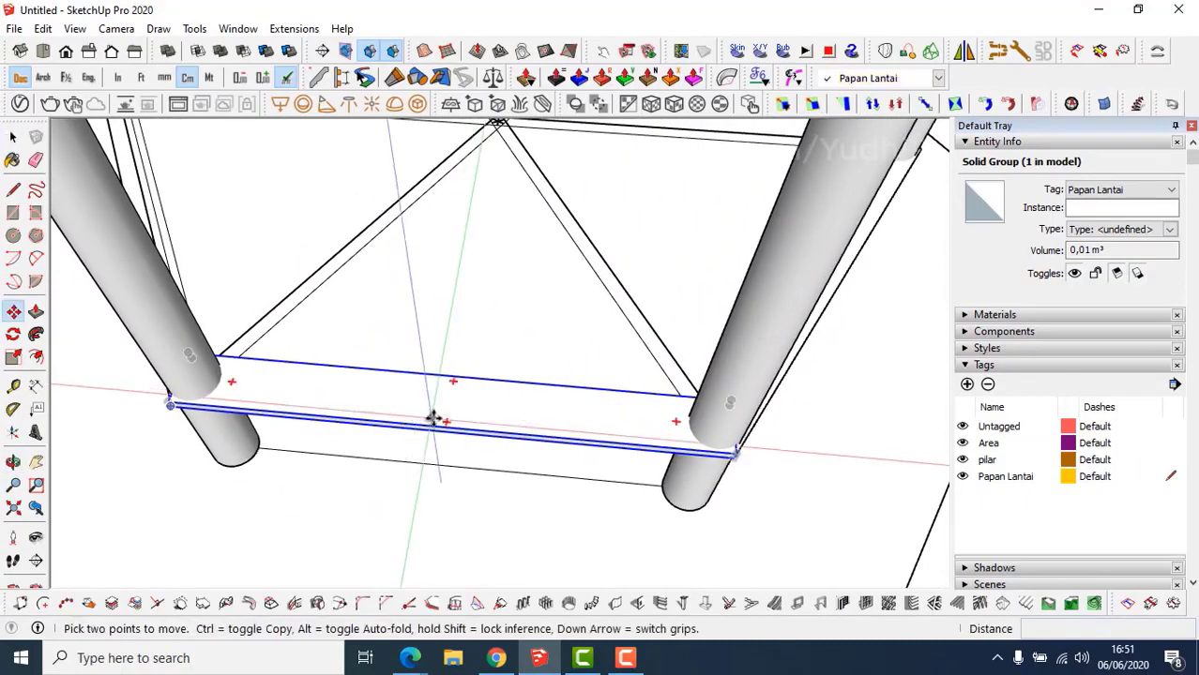
{"action": "key", "text": "ctrl"}
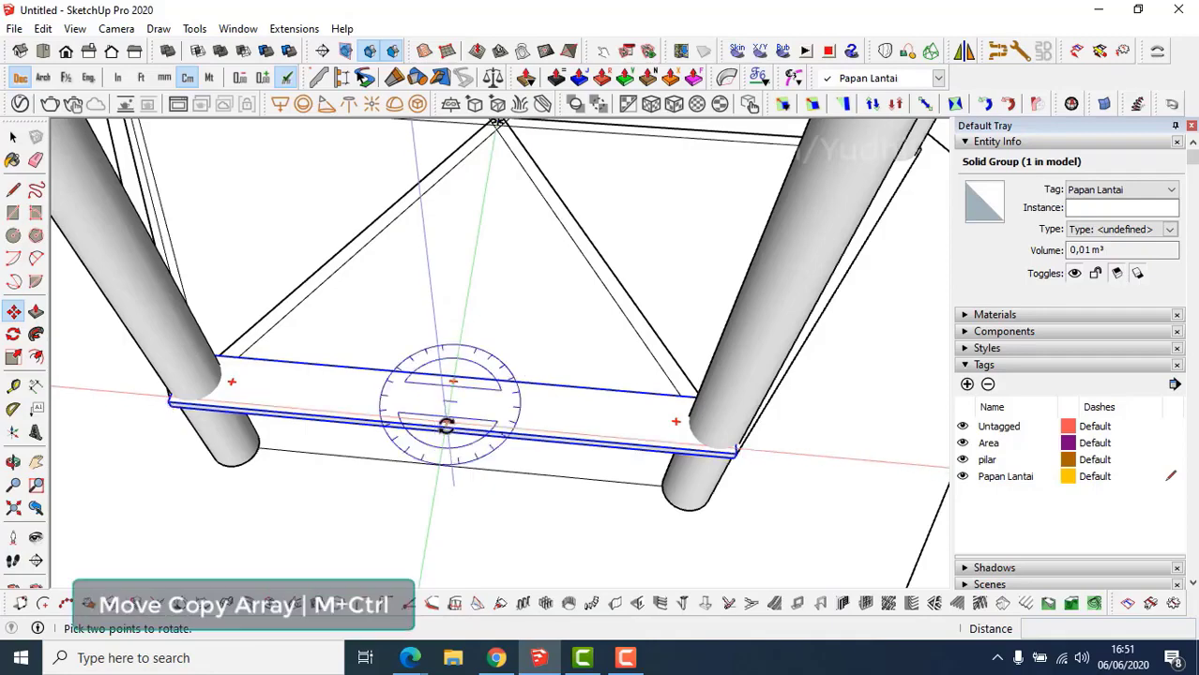
{"action": "left_click", "coordinate": [449, 429]}
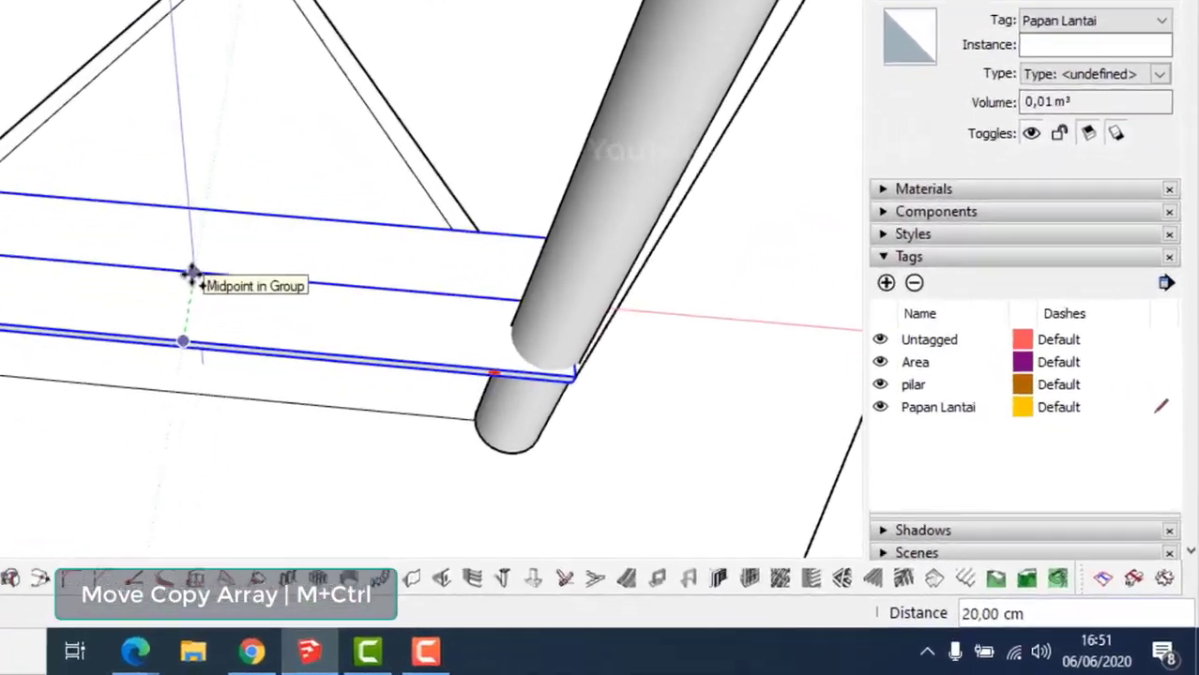
{"action": "type", "text": "20,2"}
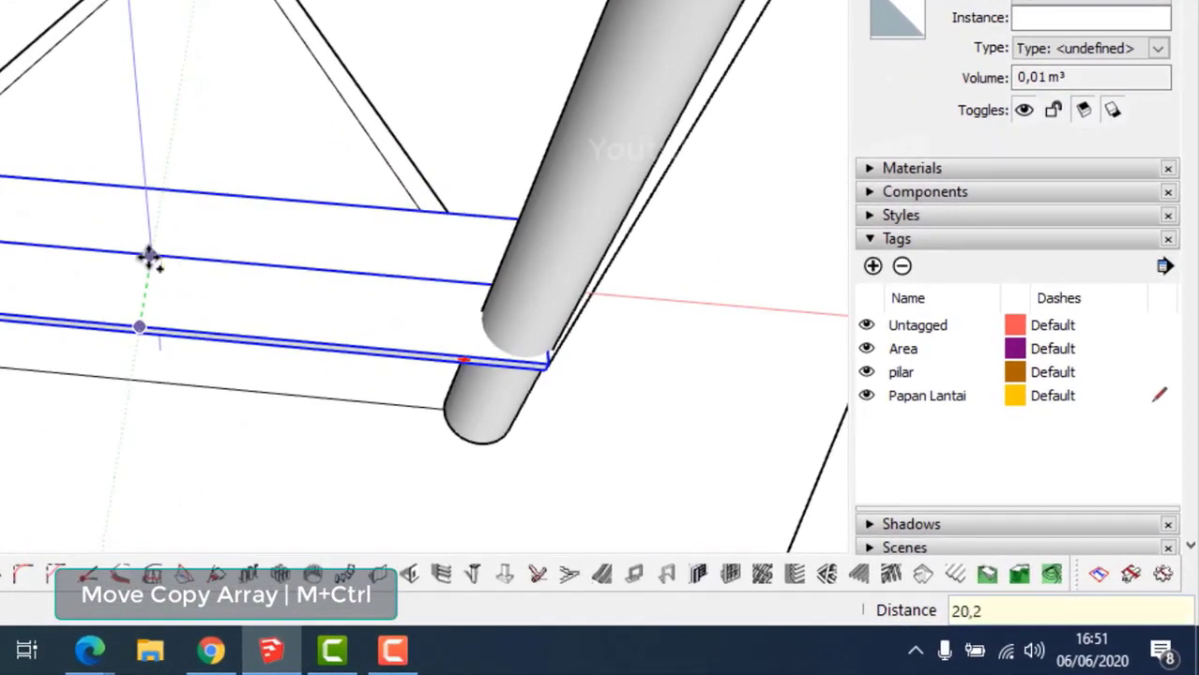
{"action": "key", "text": "Return"}
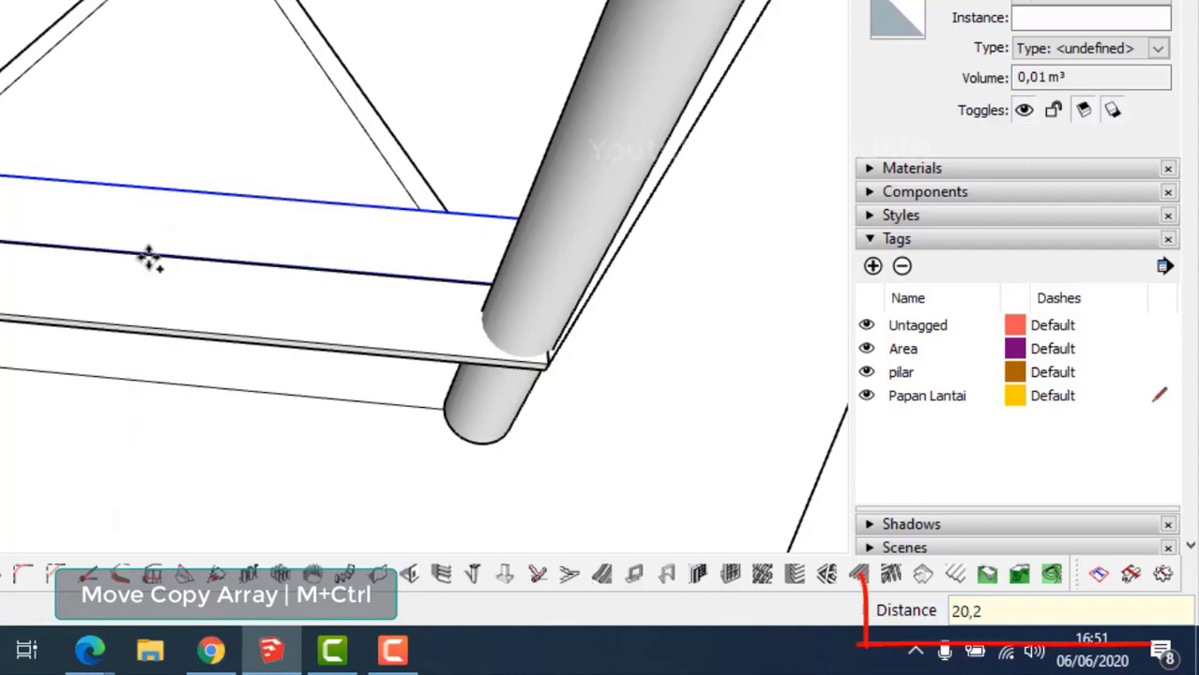
{"action": "type", "text": "7x"}
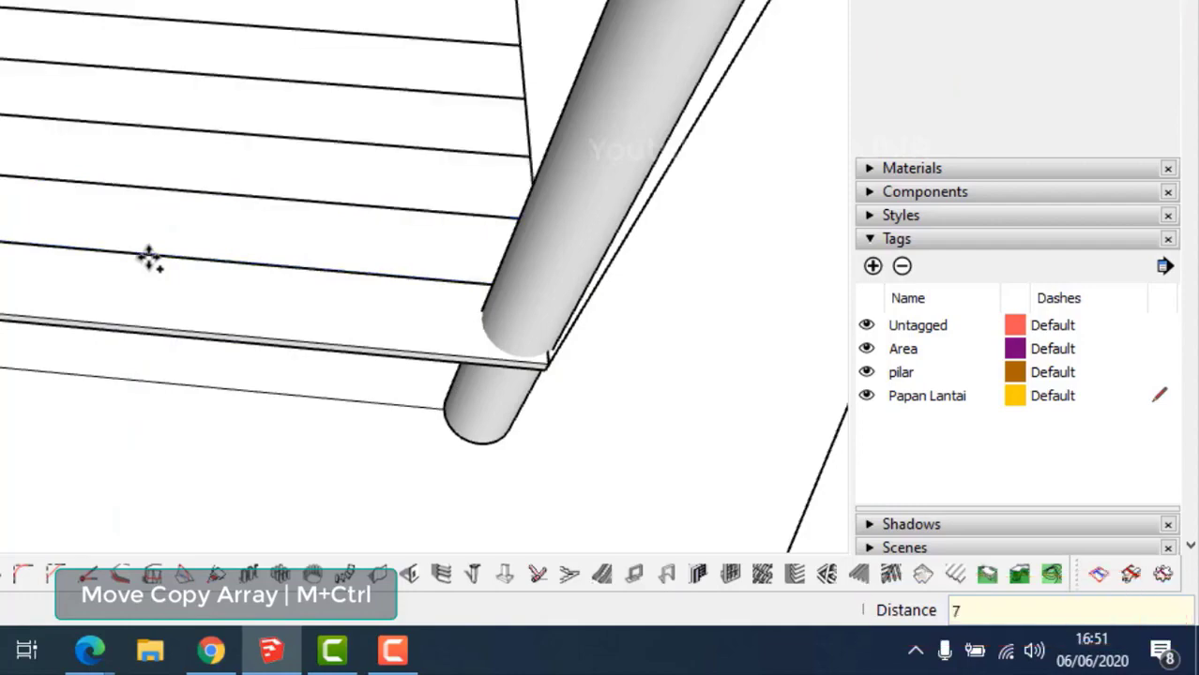
{"action": "key", "text": "Return"}
Clear the selection and pan across the new row of planks.
{"action": "middle_click_drag", "start_coordinate": [280, 244], "coordinate": [91, 388], "text": "shift"}
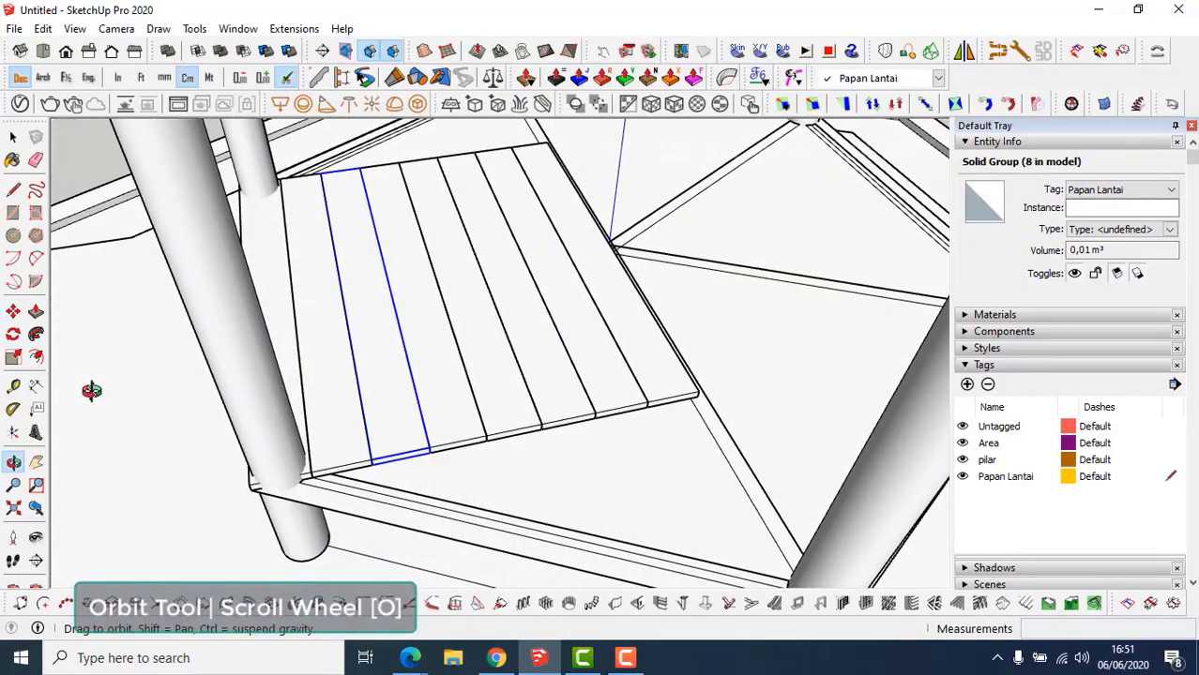
{"action": "key", "text": "space"}
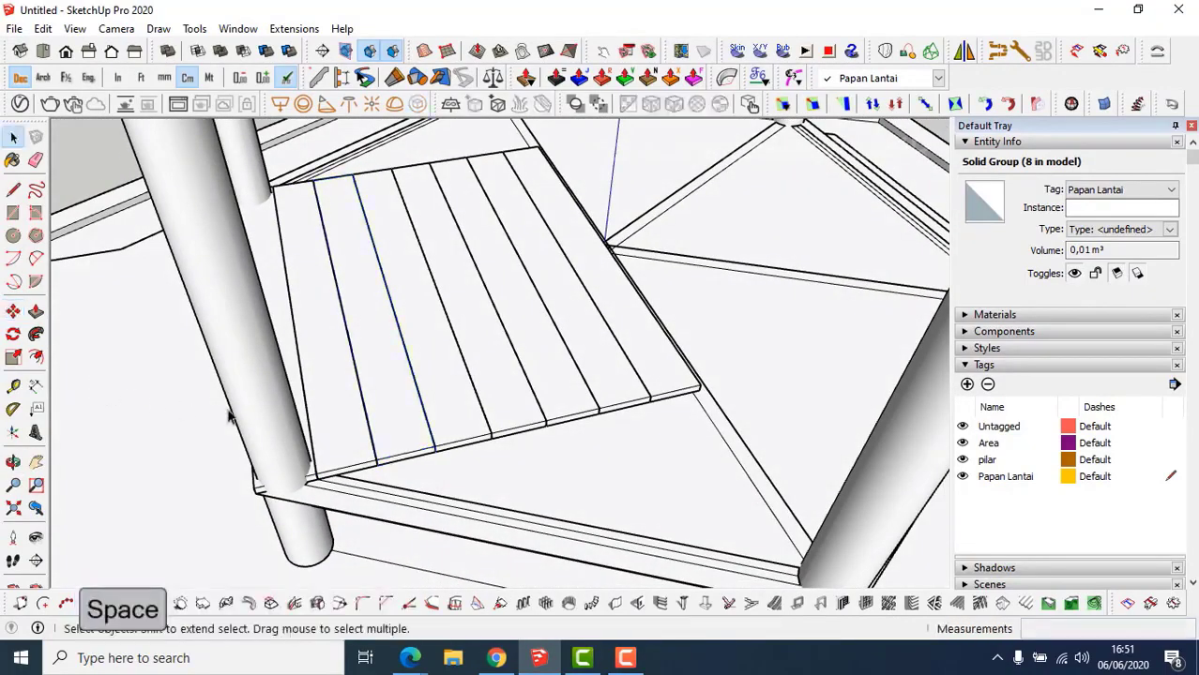
{"action": "left_click", "coordinate": [227, 409]}
{"action": "scroll", "coordinate": [330, 413], "scroll_direction": "down", "scroll_amount": 2}
{"action": "middle_click_drag", "start_coordinate": [330, 412], "coordinate": [363, 405], "text": "shift"}
{"action": "key", "text": "space"}
{"action": "scroll", "coordinate": [363, 405], "scroll_direction": "down", "scroll_amount": 5}
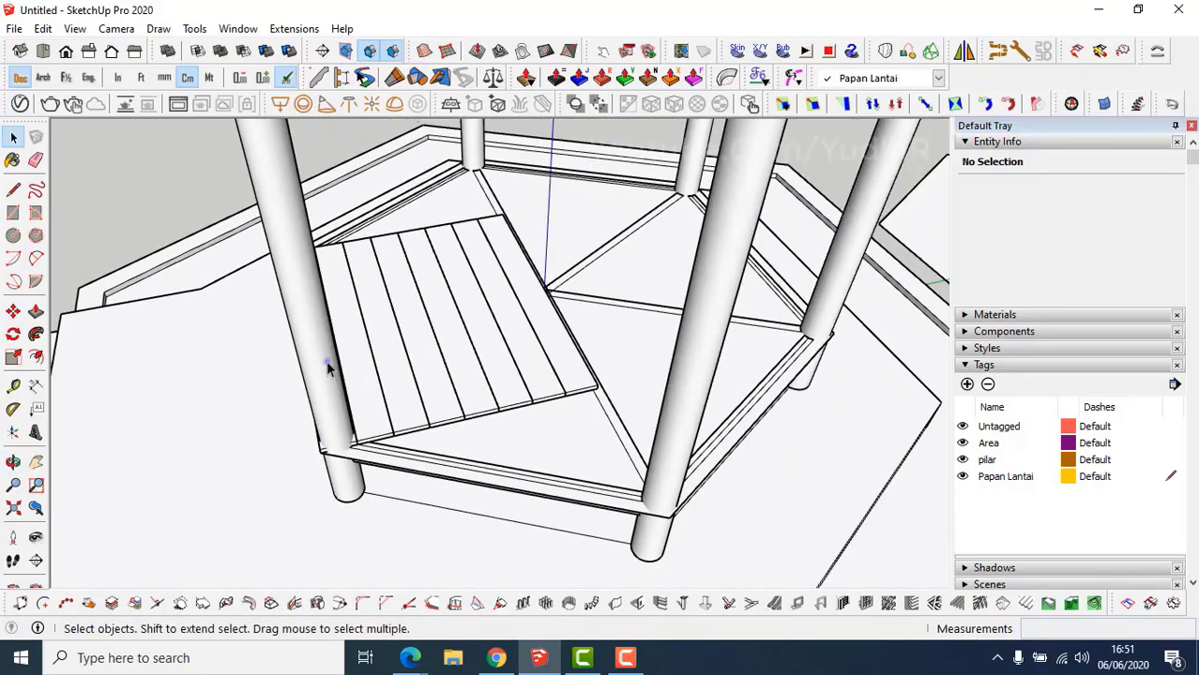
{"action": "left_click", "coordinate": [327, 368]}
{"action": "right_click", "coordinate": [327, 368]}
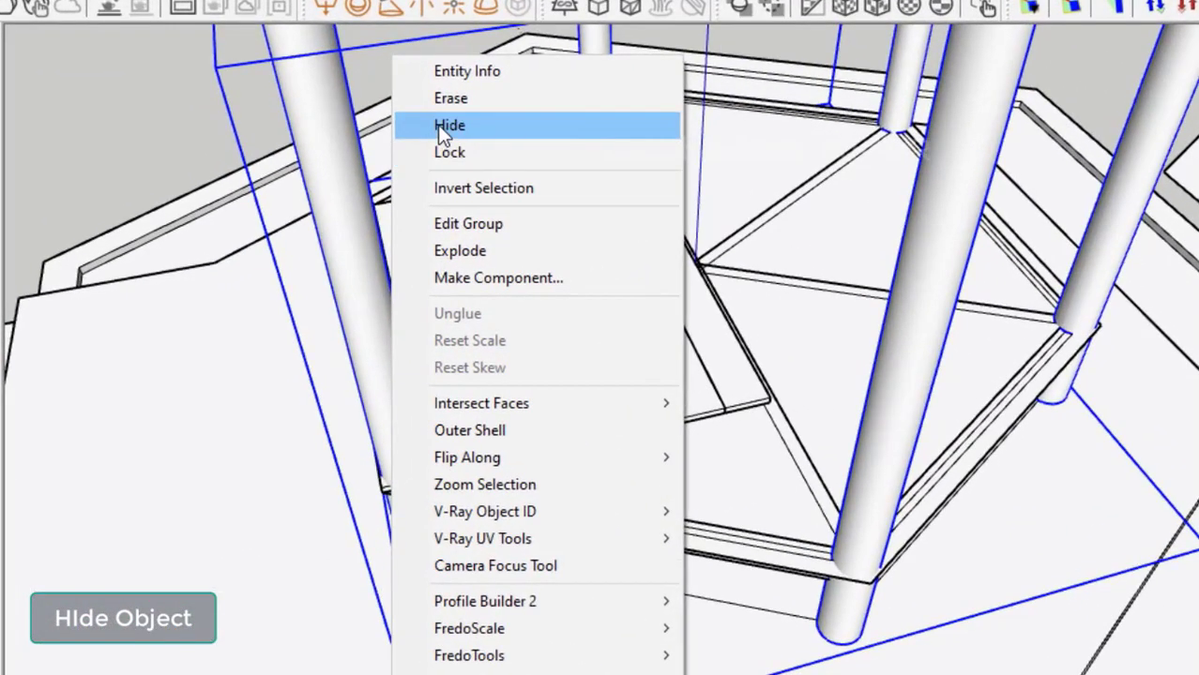
{"action": "left_click", "coordinate": [369, 190]}
{"action": "middle_click_drag", "start_coordinate": [383, 352], "coordinate": [671, 453]}
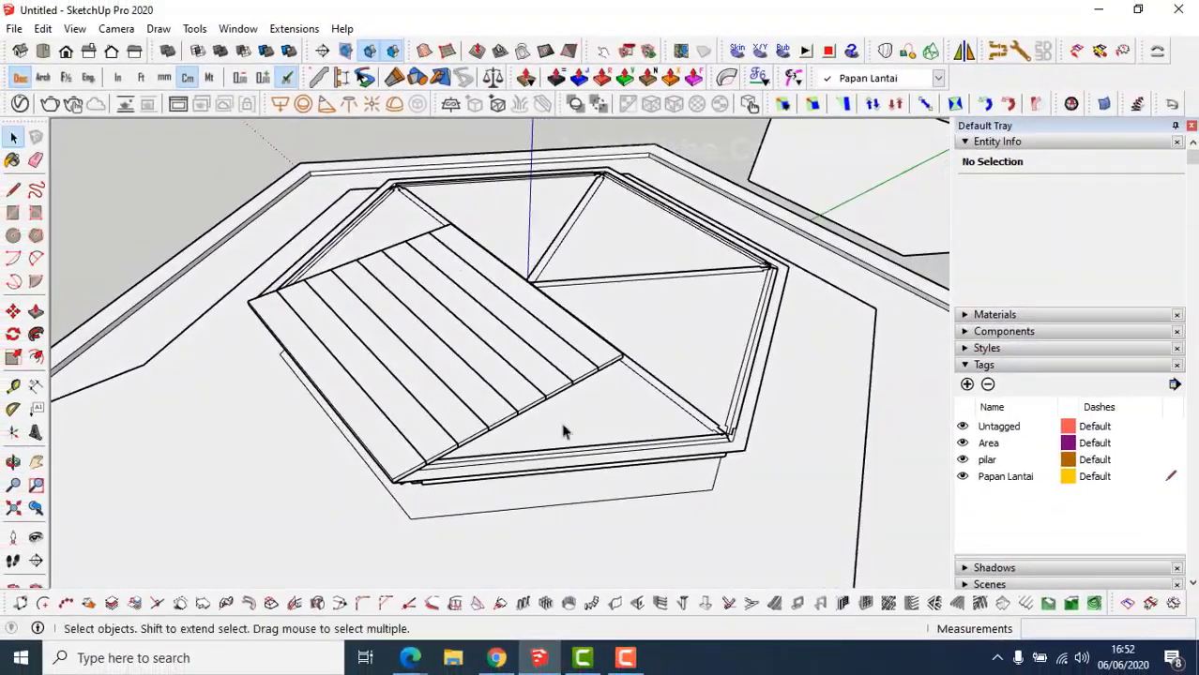
{"action": "middle_click_drag", "start_coordinate": [490, 448], "coordinate": [503, 388]}
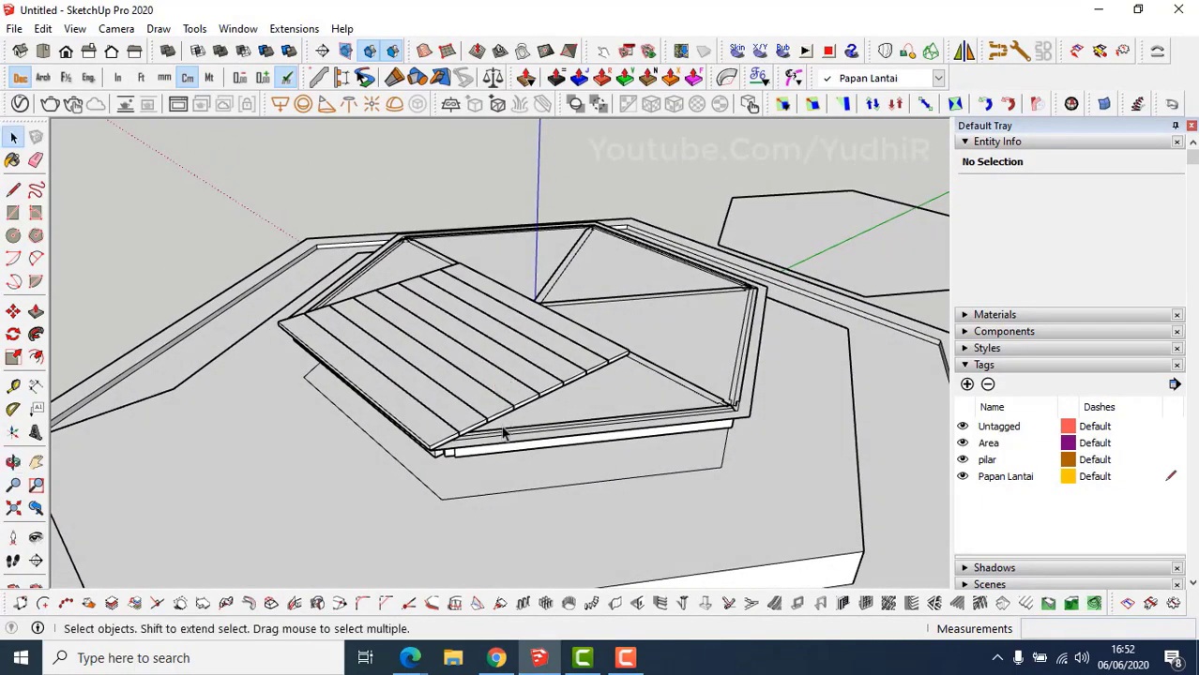
{"action": "scroll", "coordinate": [502, 431], "scroll_direction": "up", "scroll_amount": 1}
{"action": "scroll", "coordinate": [478, 430], "scroll_direction": "up", "scroll_amount": 3}
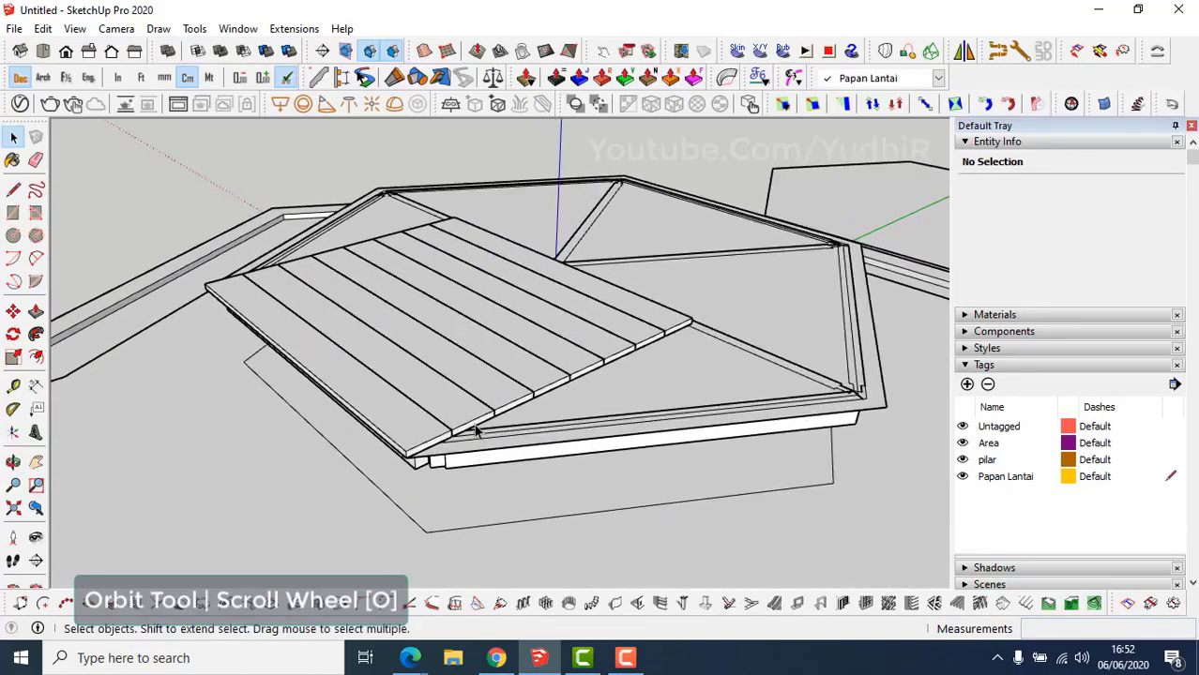
{"action": "scroll", "coordinate": [475, 426], "scroll_direction": "up", "scroll_amount": 2}
{"action": "middle_click_drag", "start_coordinate": [447, 415], "coordinate": [500, 382]}
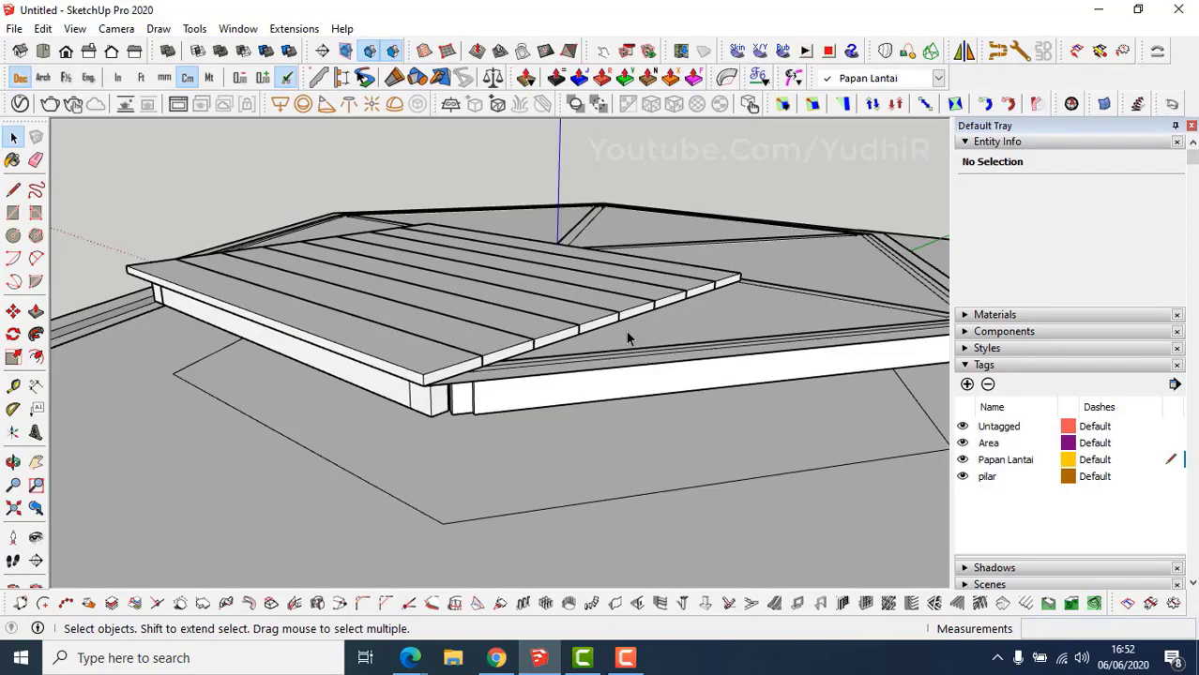
{"action": "middle_click_drag", "start_coordinate": [626, 332], "coordinate": [630, 336], "text": "shift"}
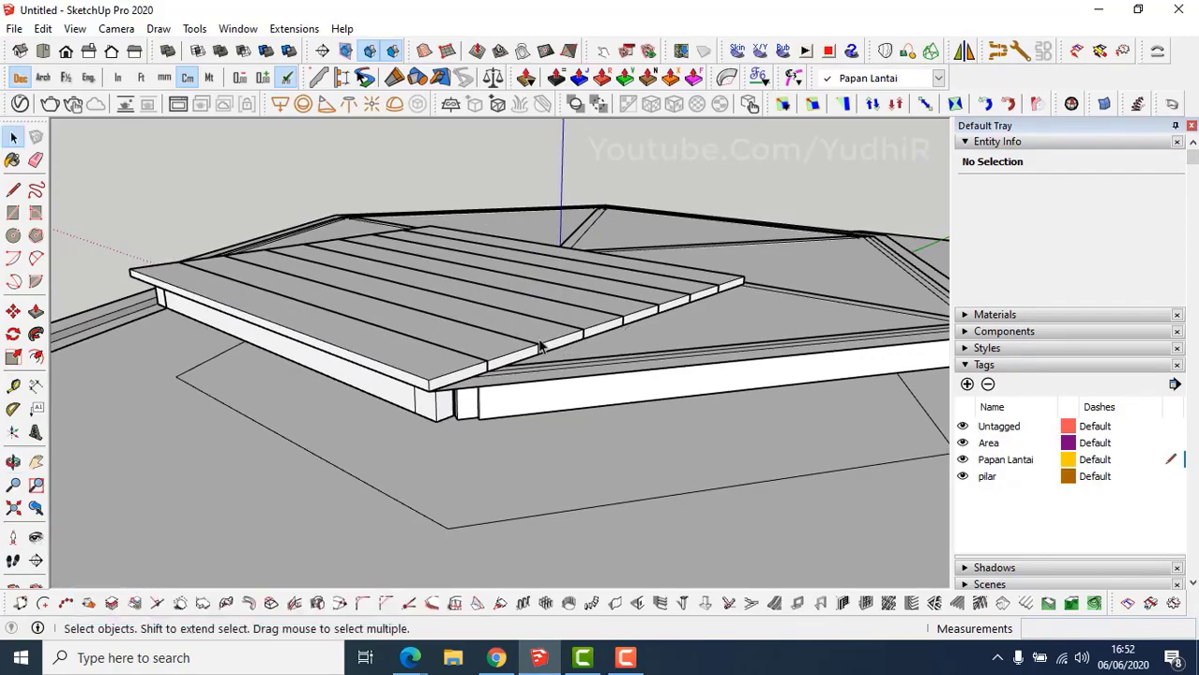
{"action": "middle_click_drag", "start_coordinate": [542, 345], "coordinate": [517, 383]}
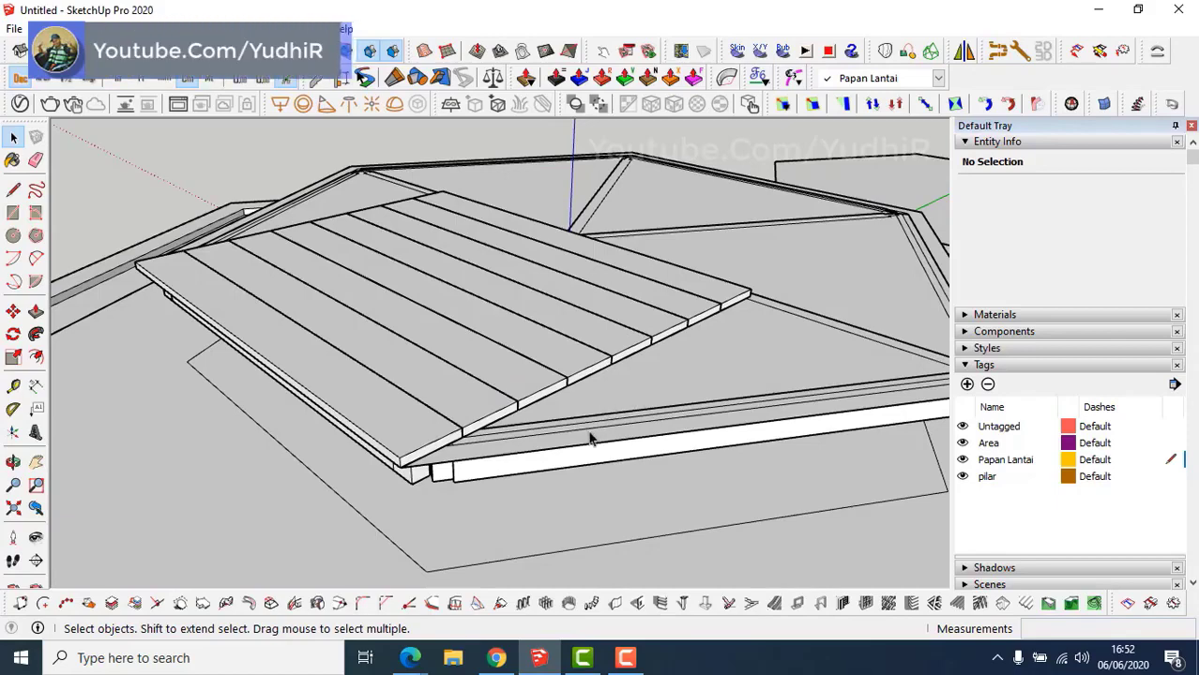
Cancel a started line at the floor corner and orbit until the diagonals are visible.
{"action": "key", "text": "l"}
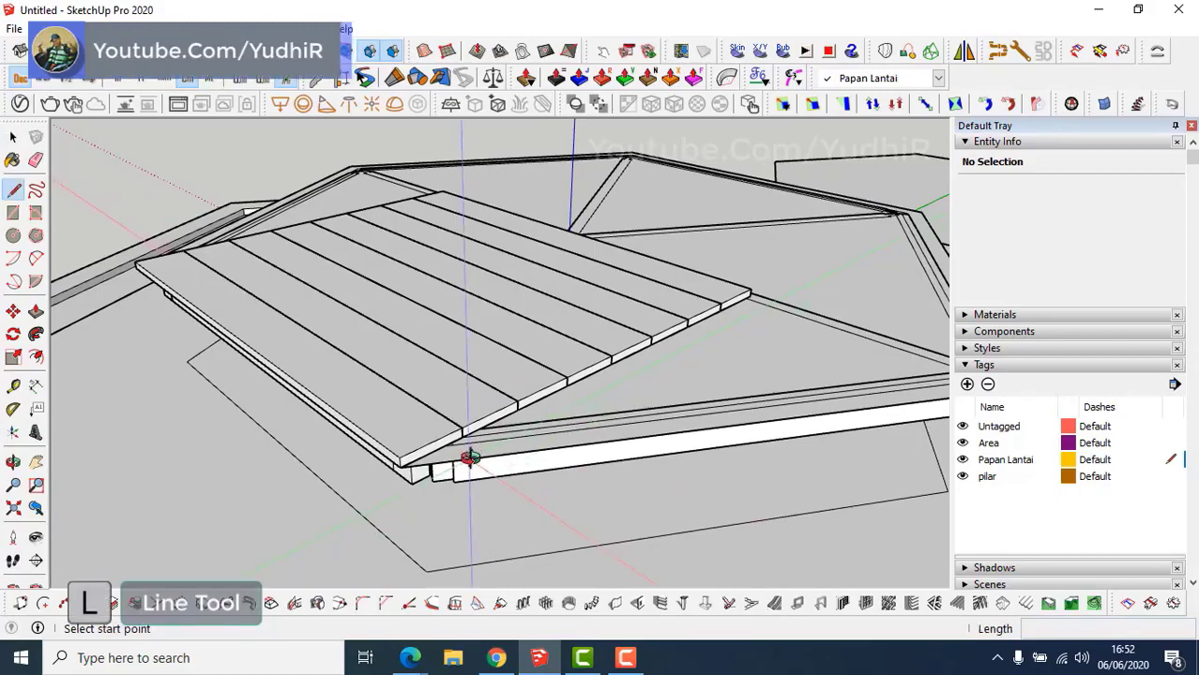
{"action": "scroll", "coordinate": [469, 458], "scroll_direction": "up", "scroll_amount": 6}
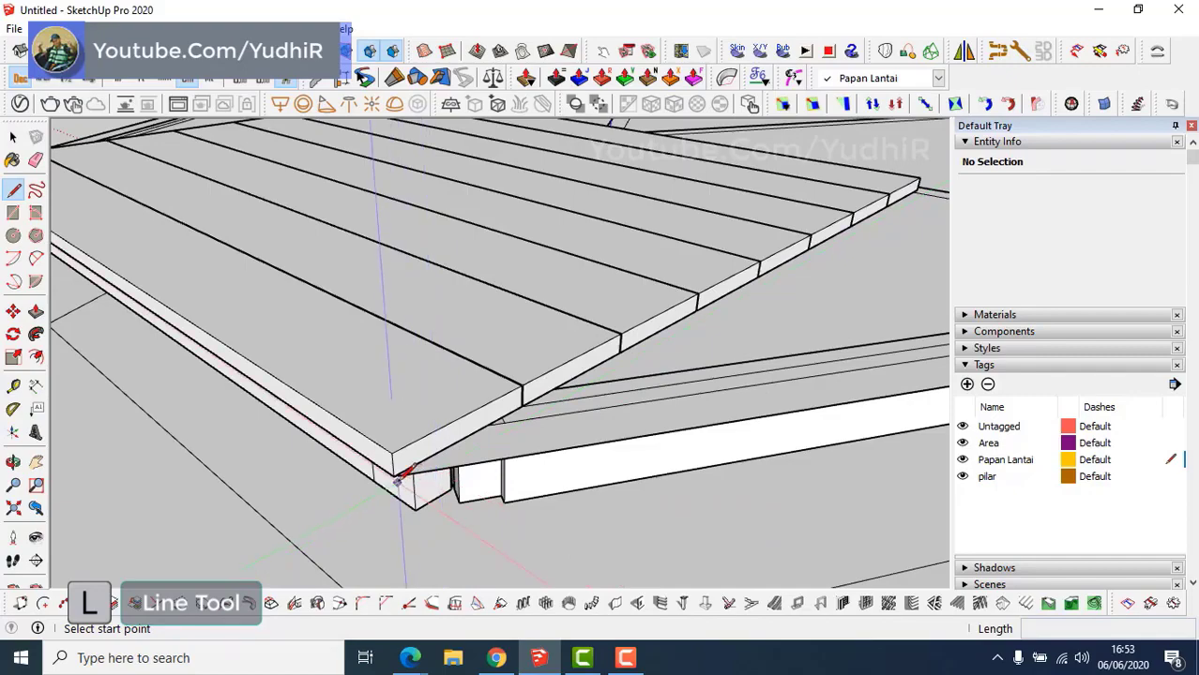
{"action": "left_click", "coordinate": [396, 477]}
{"action": "middle_click_drag", "start_coordinate": [495, 375], "coordinate": [364, 662]}
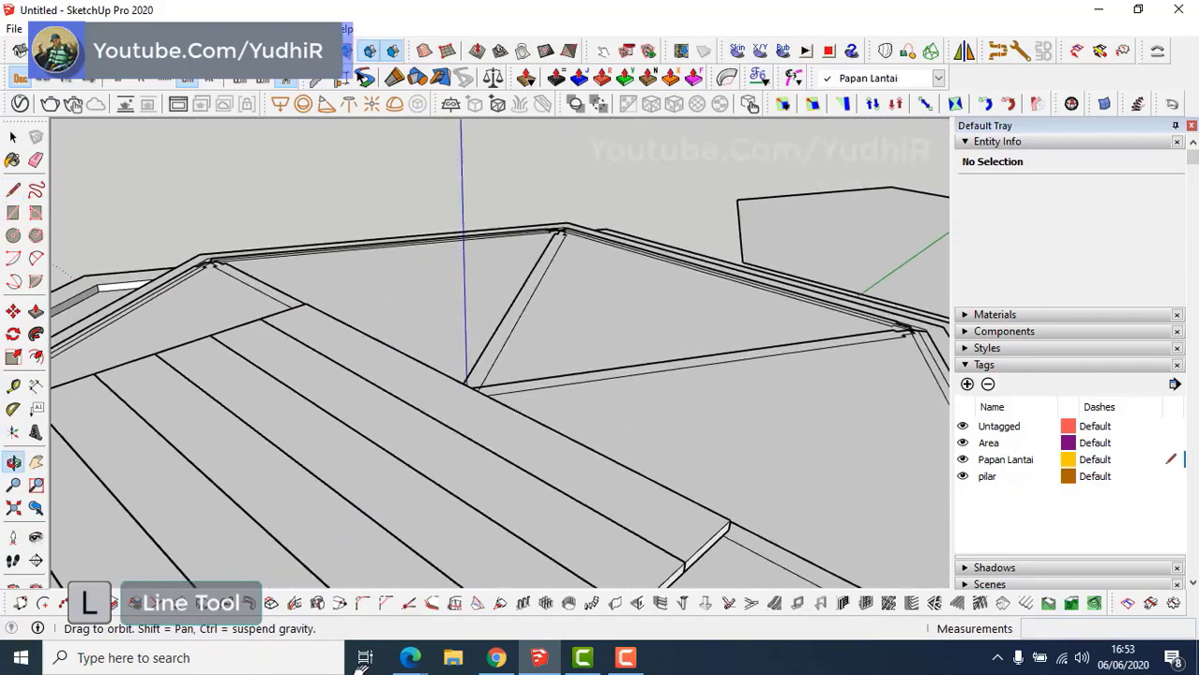
{"action": "middle_click_drag", "start_coordinate": [503, 311], "coordinate": [518, 403]}
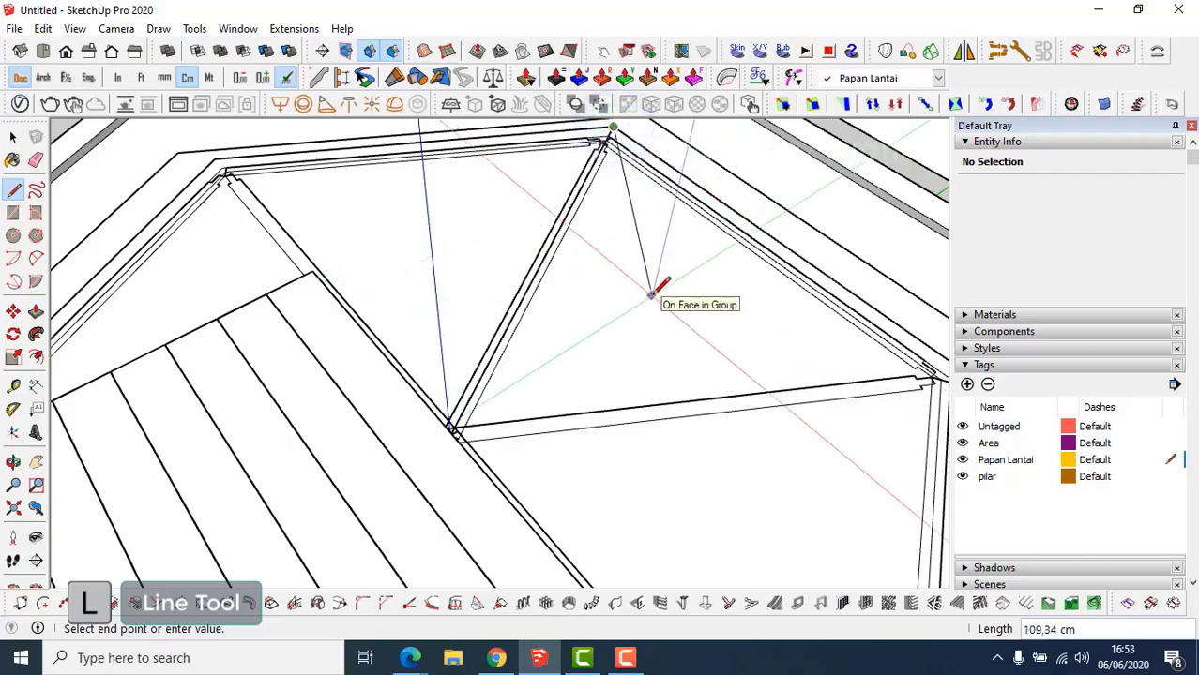
{"action": "key", "text": "Escape"}
{"action": "middle_click_drag", "start_coordinate": [672, 370], "coordinate": [533, 351]}
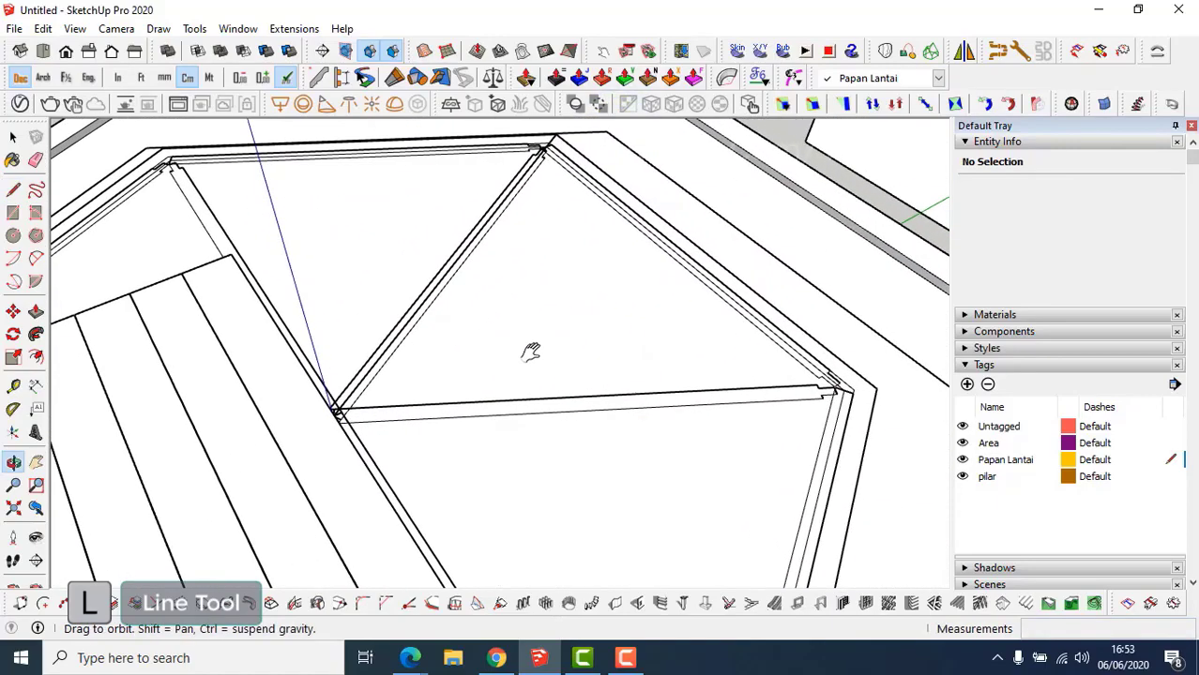
{"action": "middle_click_drag", "start_coordinate": [816, 357], "coordinate": [648, 293]}
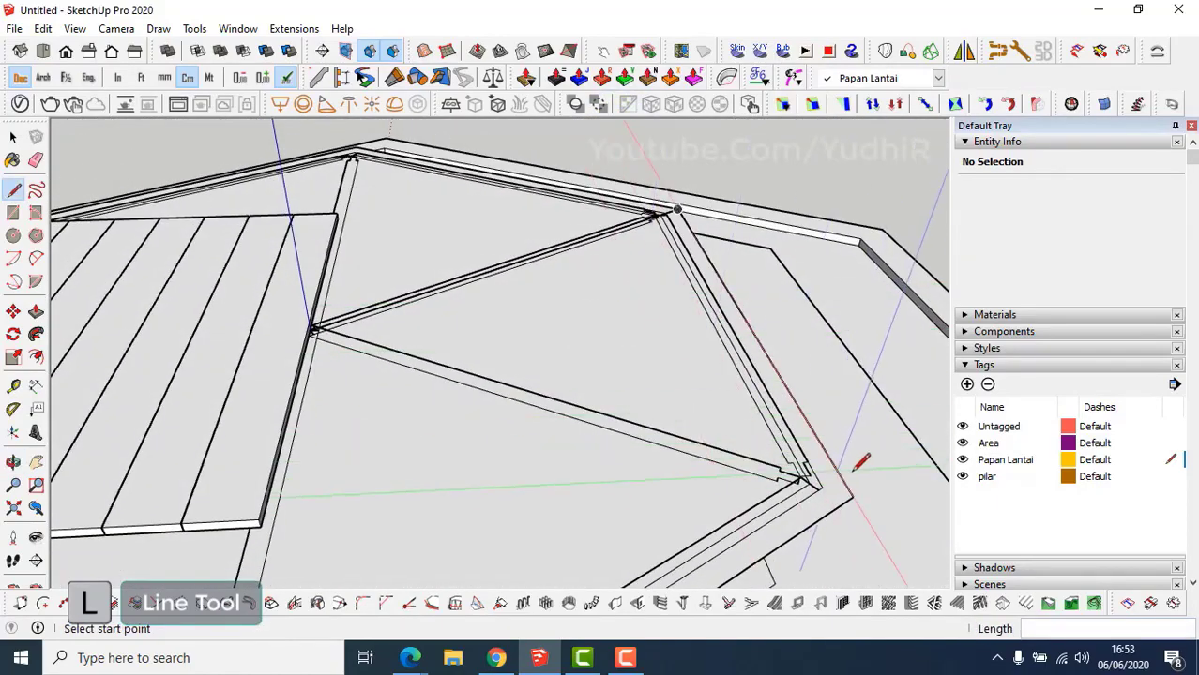
{"action": "middle_click_drag", "start_coordinate": [844, 483], "coordinate": [451, 411]}
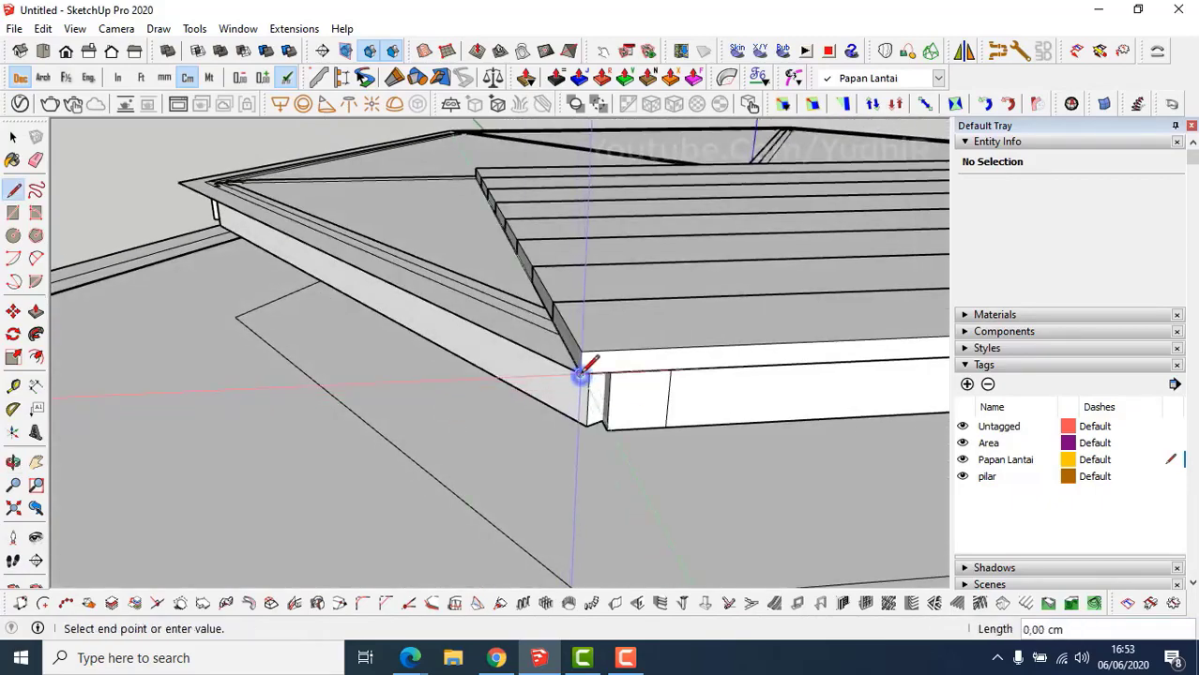
{"action": "middle_click_drag", "start_coordinate": [580, 374], "coordinate": [521, 401]}
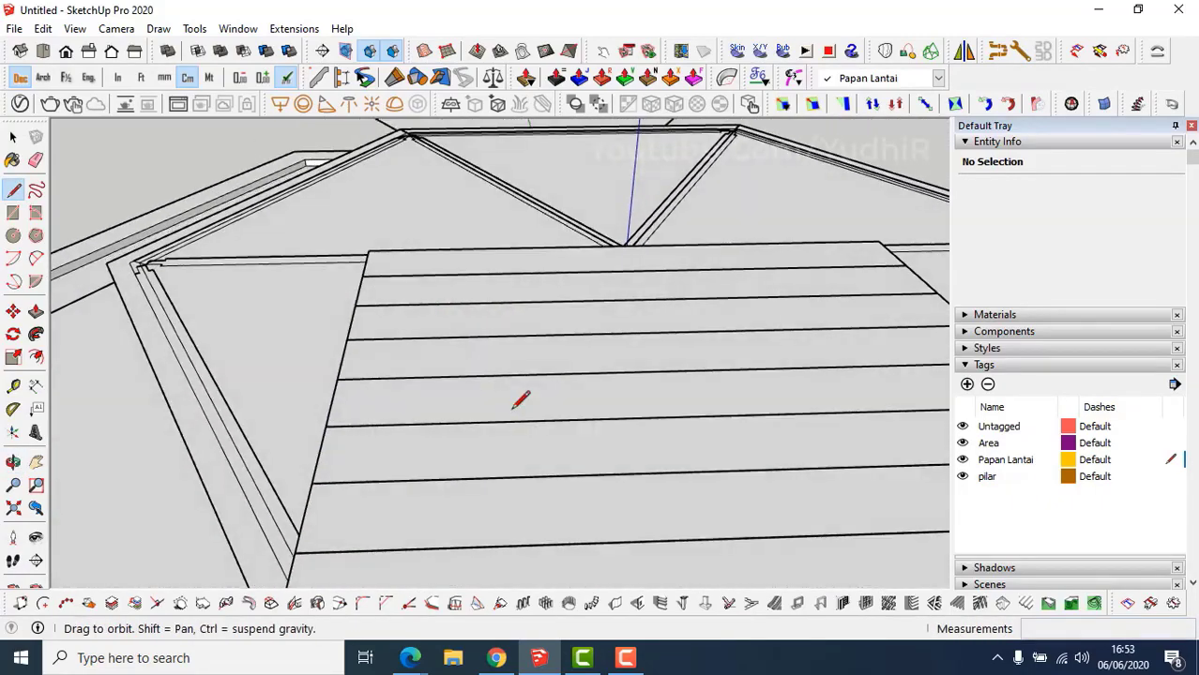
{"action": "middle_click_drag", "start_coordinate": [624, 280], "coordinate": [605, 340]}
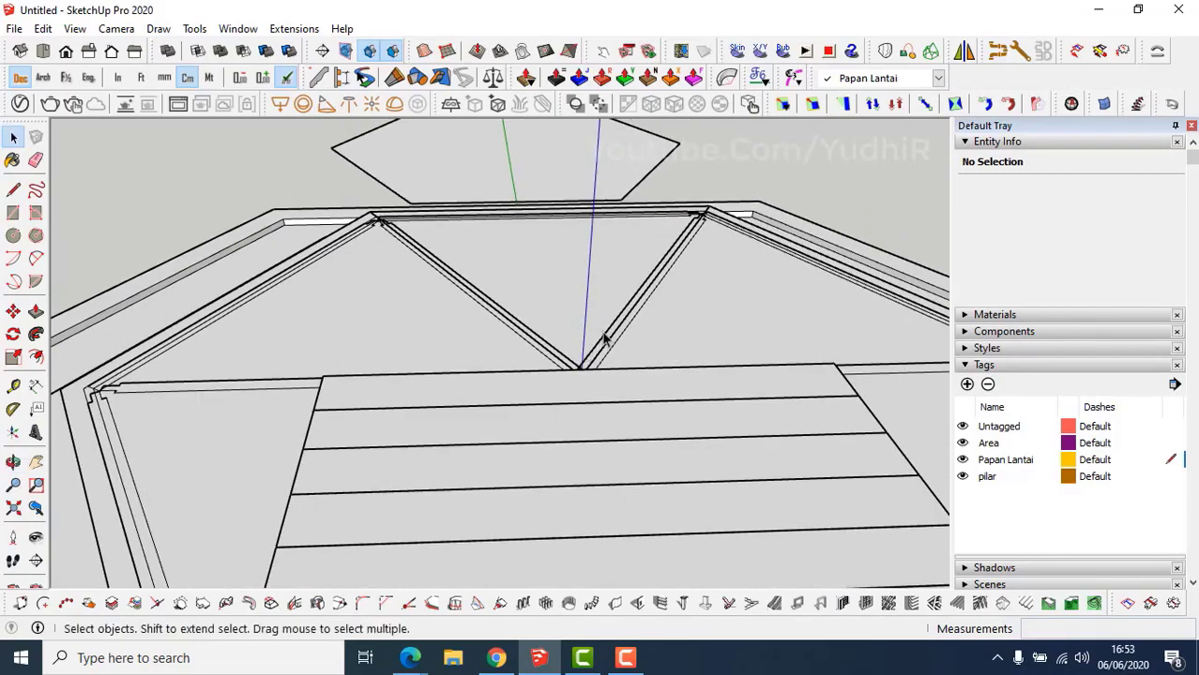
Select the four diagonal edges meeting at the hexagon's centre.
{"action": "left_click", "coordinate": [618, 330]}
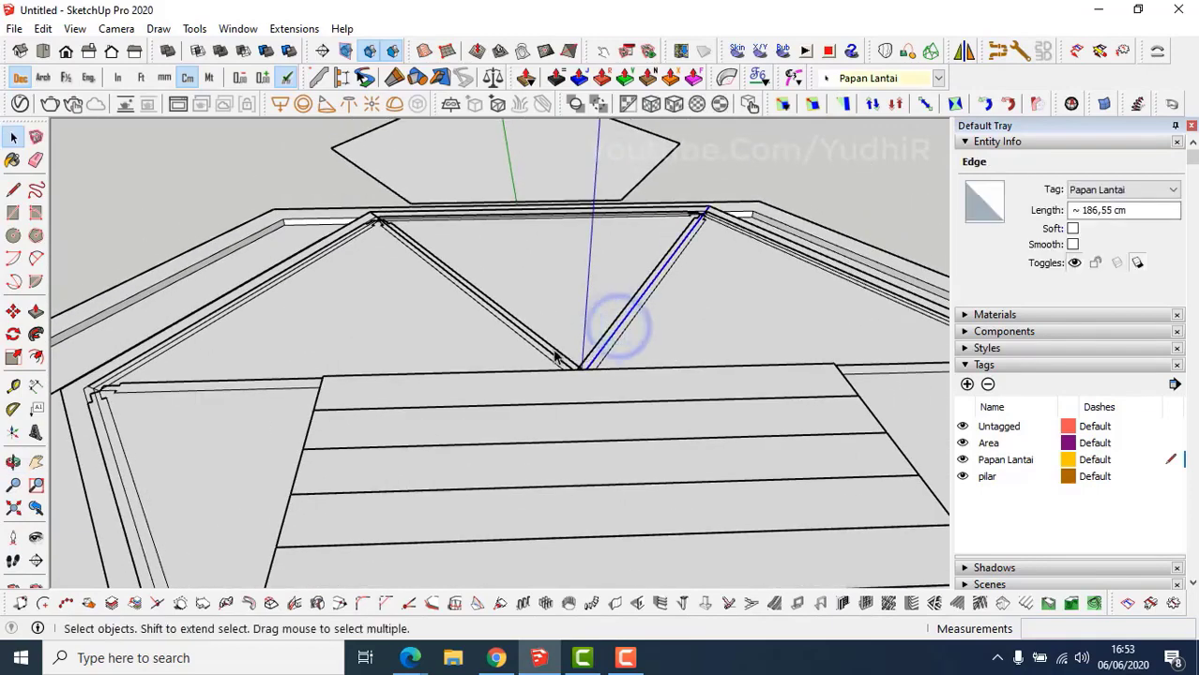
{"action": "left_click", "coordinate": [552, 354], "text": "shift"}
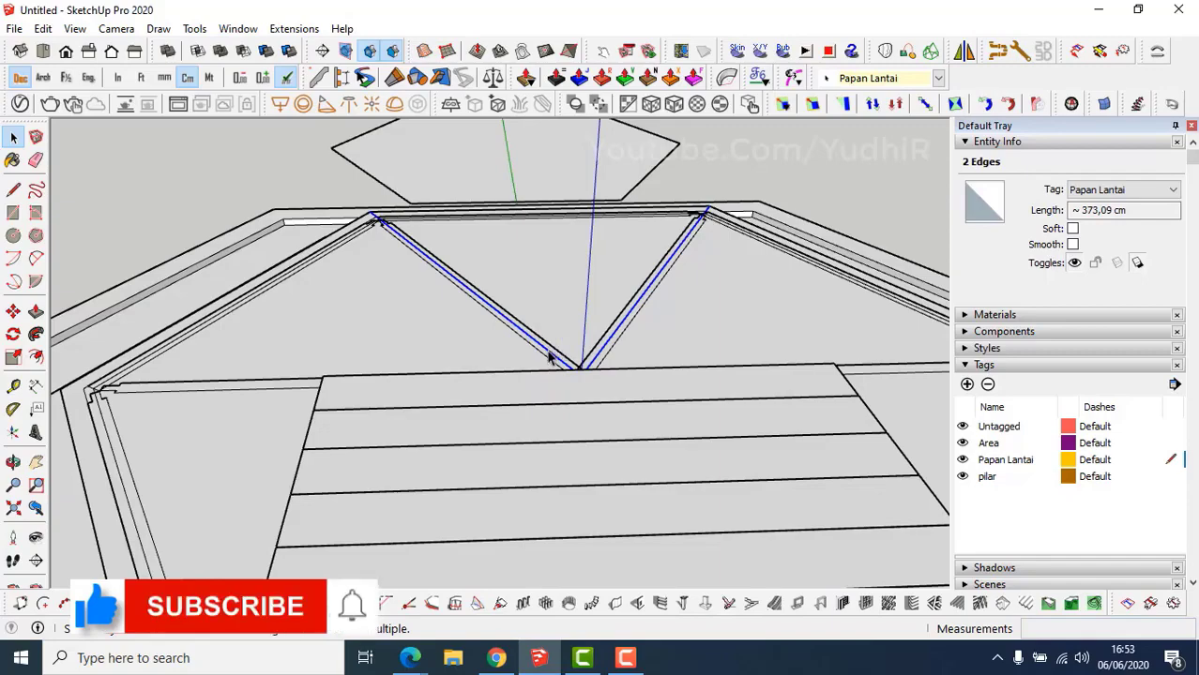
{"action": "left_click", "coordinate": [548, 354], "text": "shift"}
{"action": "scroll", "coordinate": [554, 358], "scroll_direction": "down", "scroll_amount": 5}
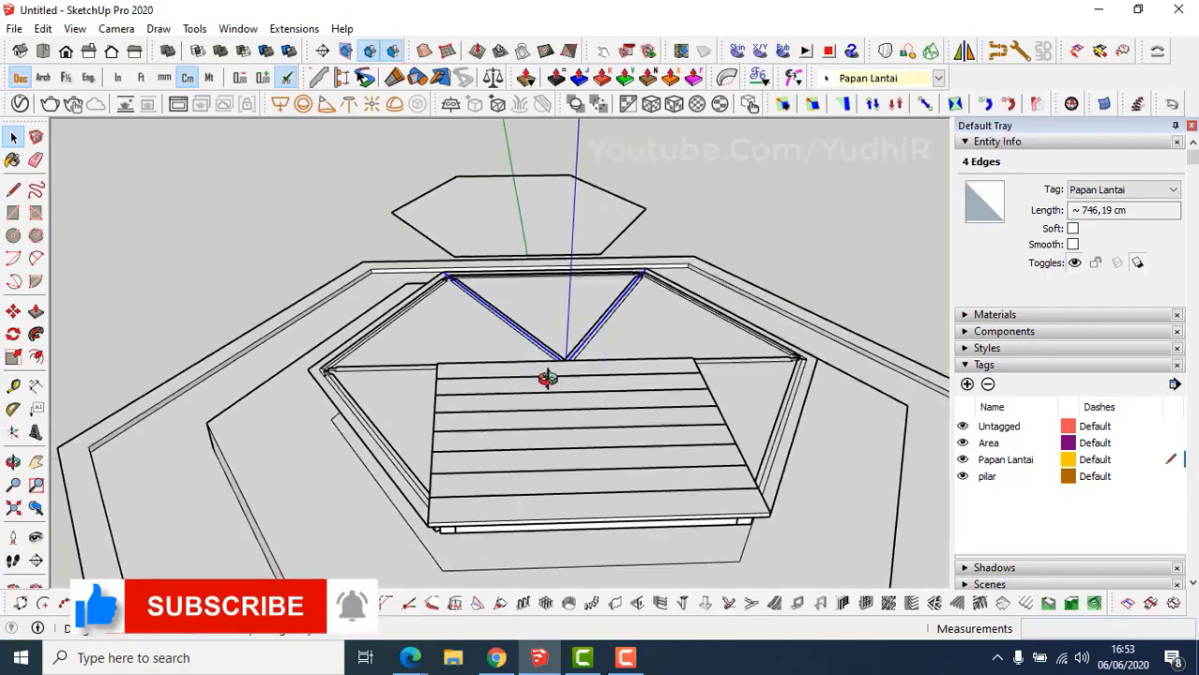
{"action": "middle_click_drag", "start_coordinate": [545, 378], "coordinate": [580, 281]}
{"action": "scroll", "coordinate": [487, 441], "scroll_direction": "up", "scroll_amount": 3}
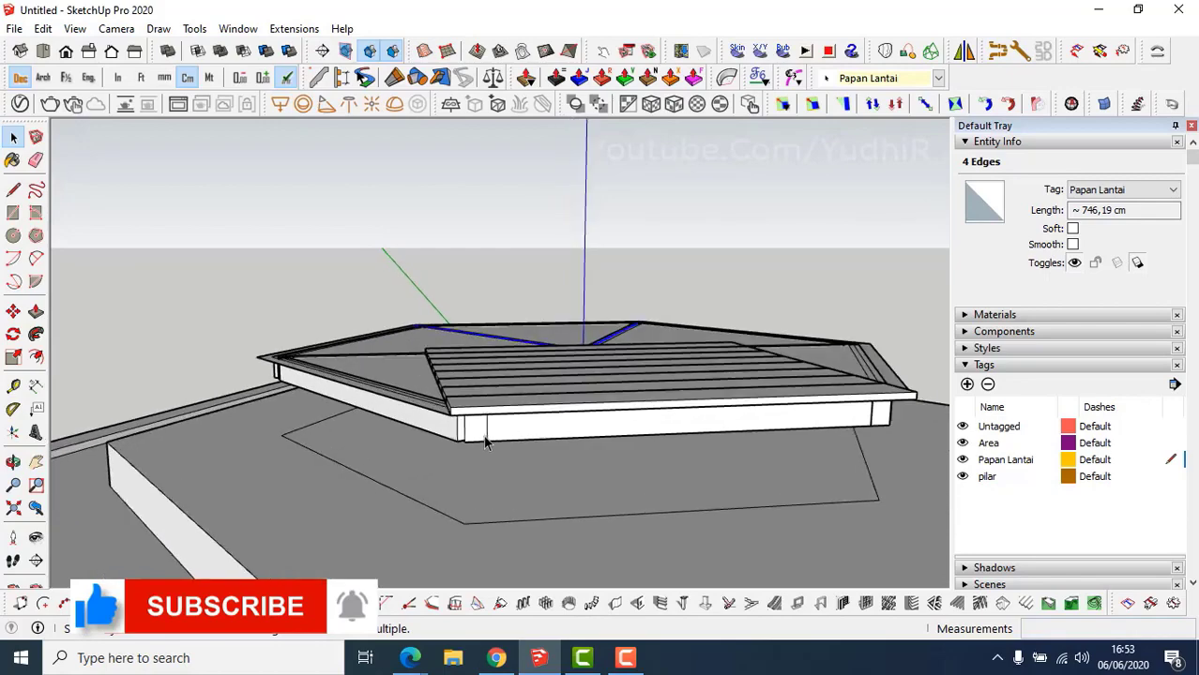
Move the four diagonal edges 5 cm up along the blue axis.
{"action": "key", "text": "m"}
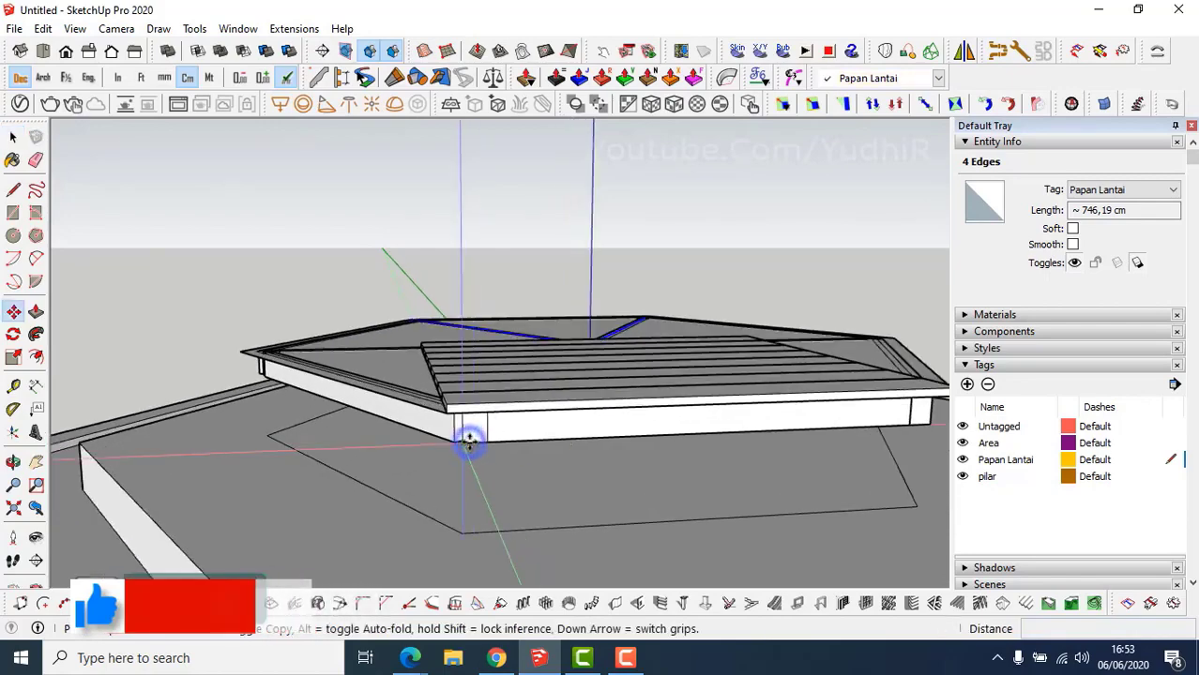
{"action": "left_click", "coordinate": [468, 441]}
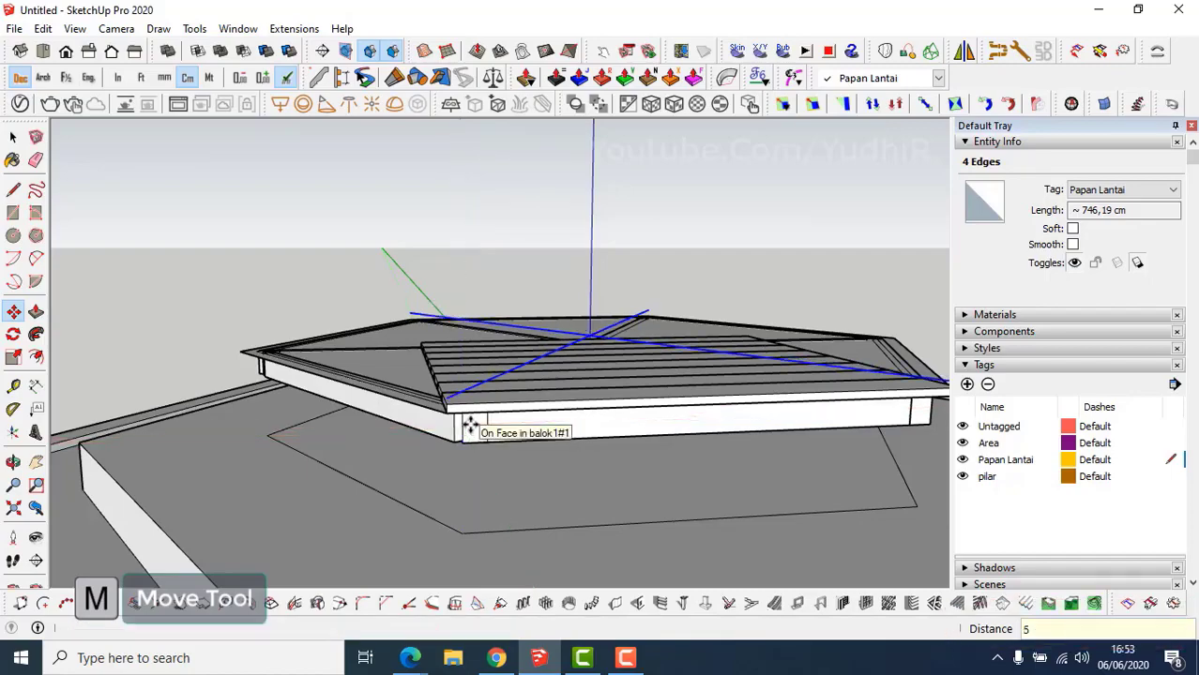
{"action": "middle_click_drag", "start_coordinate": [472, 421], "coordinate": [591, 418]}
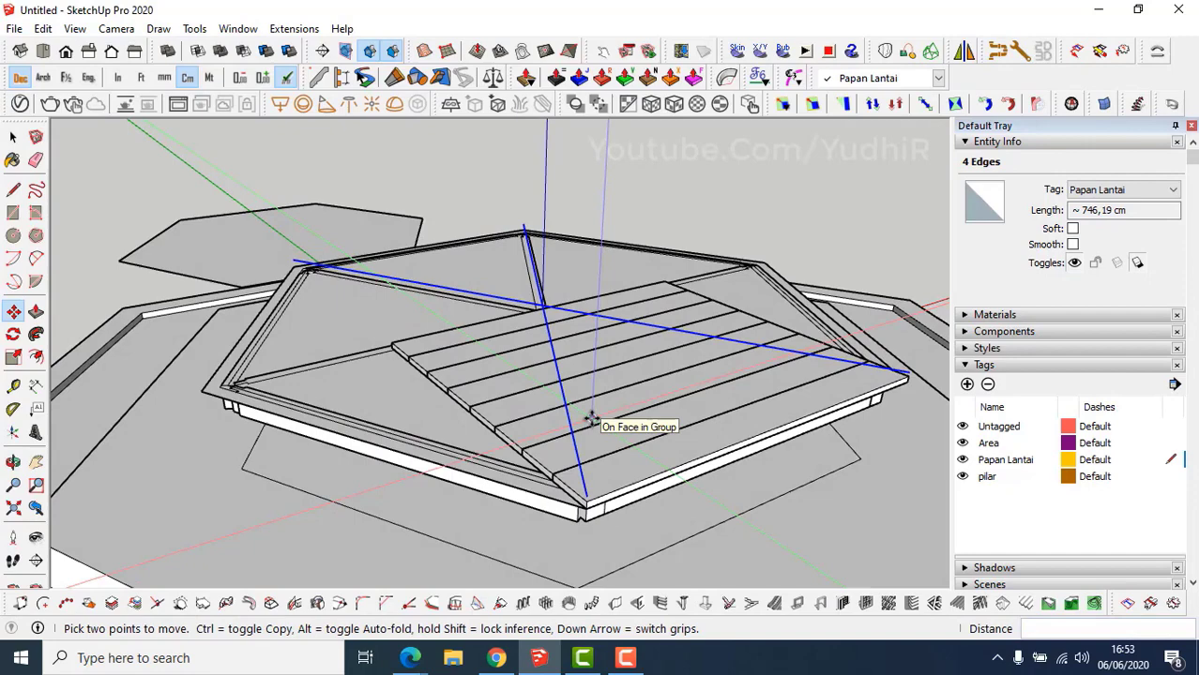
Select a plank group and the edge trim group on the floor.
{"action": "key", "text": "space"}
{"action": "left_click", "coordinate": [507, 345]}
{"action": "left_click", "coordinate": [614, 483]}
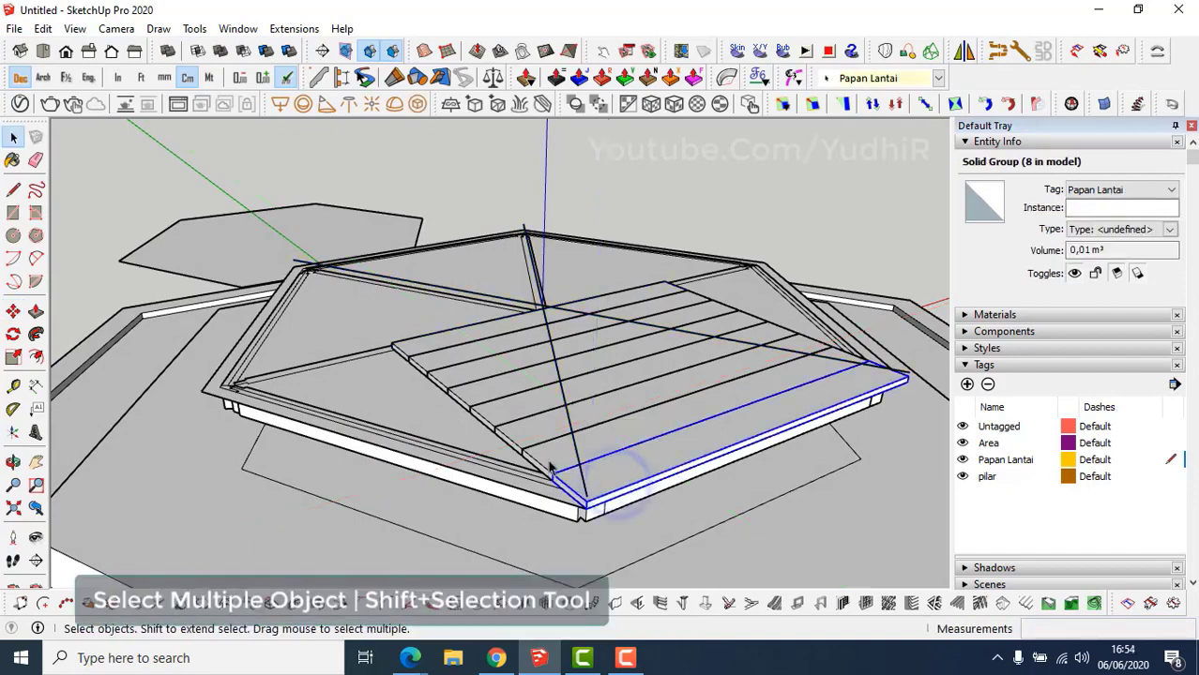
Select all eight floor planks and combine them into one group.
{"action": "left_click", "coordinate": [549, 459]}
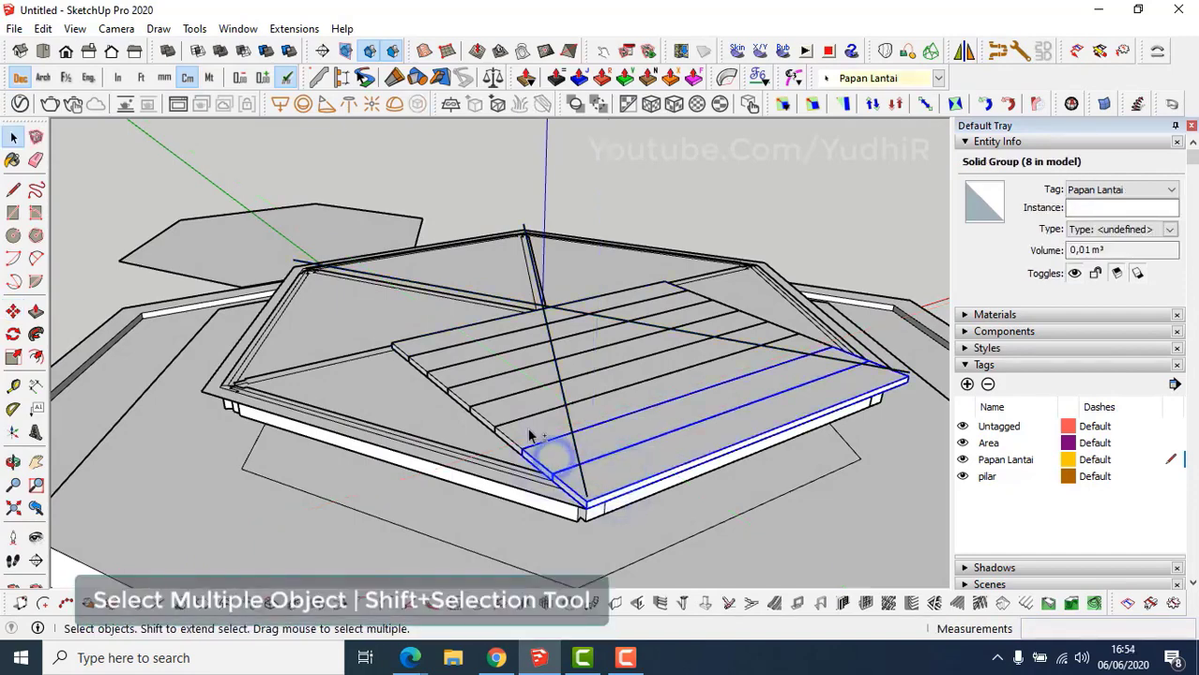
{"action": "left_click", "coordinate": [502, 412], "text": "shift"}
{"action": "left_click", "coordinate": [485, 393], "text": "shift"}
{"action": "left_click", "coordinate": [463, 375], "text": "shift"}
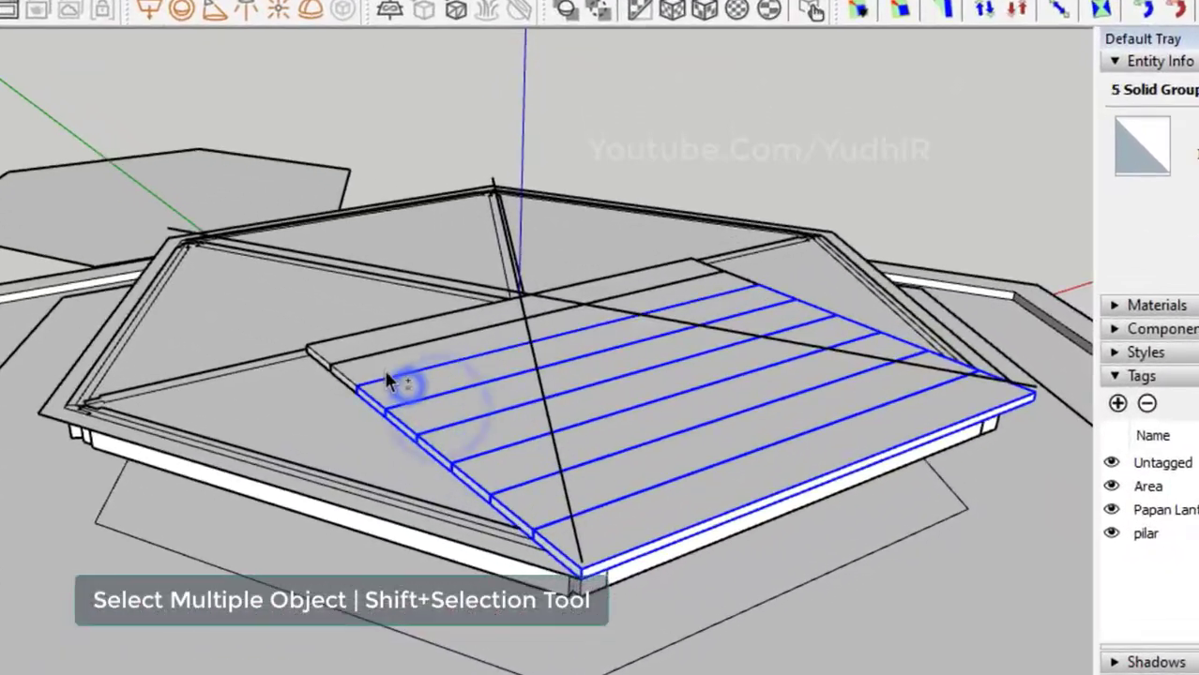
{"action": "left_click", "coordinate": [439, 360], "text": "shift"}
{"action": "left_click", "coordinate": [352, 341], "text": "shift"}
{"action": "right_click", "coordinate": [351, 341]}
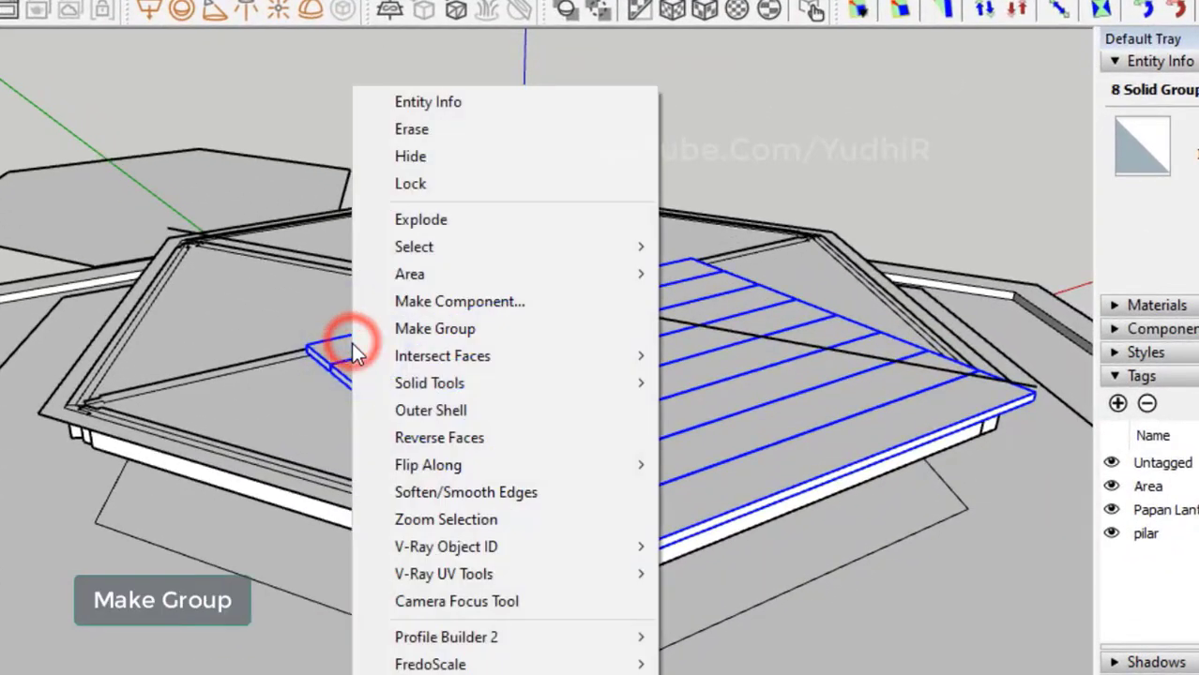
{"action": "left_click", "coordinate": [394, 328]}
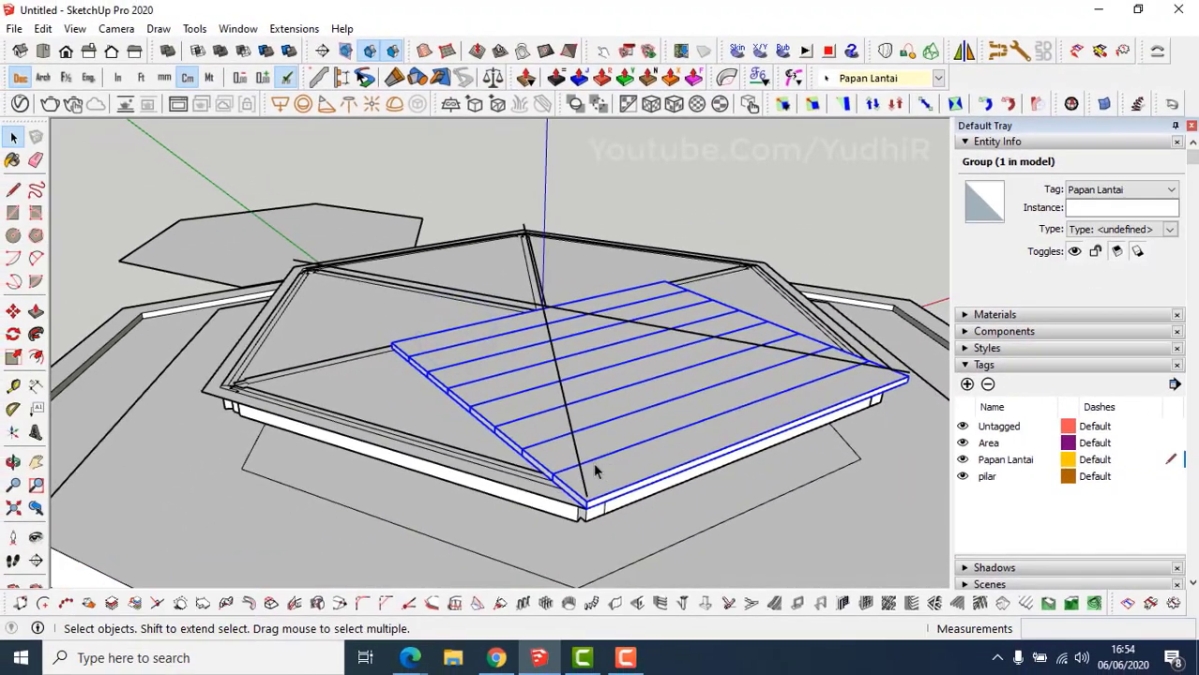
Drape the four raised diagonal edges onto the plank group with Sandbox Drape.
{"action": "triple_click", "coordinate": [576, 452]}
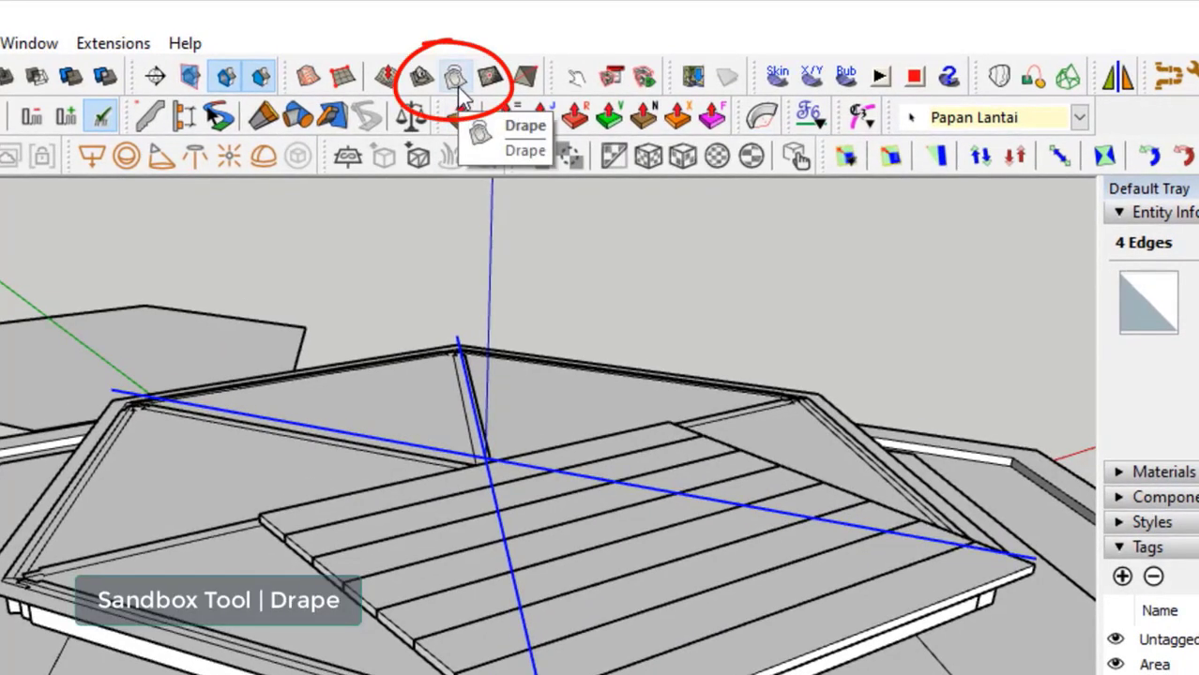
{"action": "left_click", "coordinate": [457, 86]}
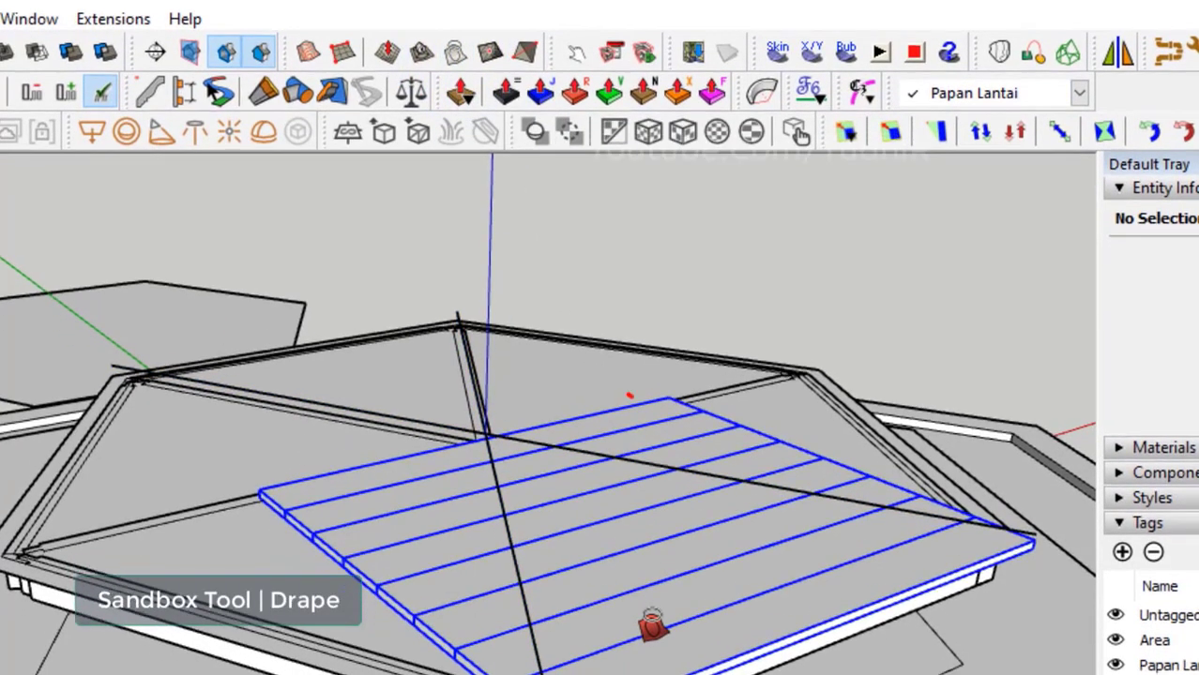
{"action": "left_click", "coordinate": [652, 626]}
{"action": "left_click", "coordinate": [652, 627]}
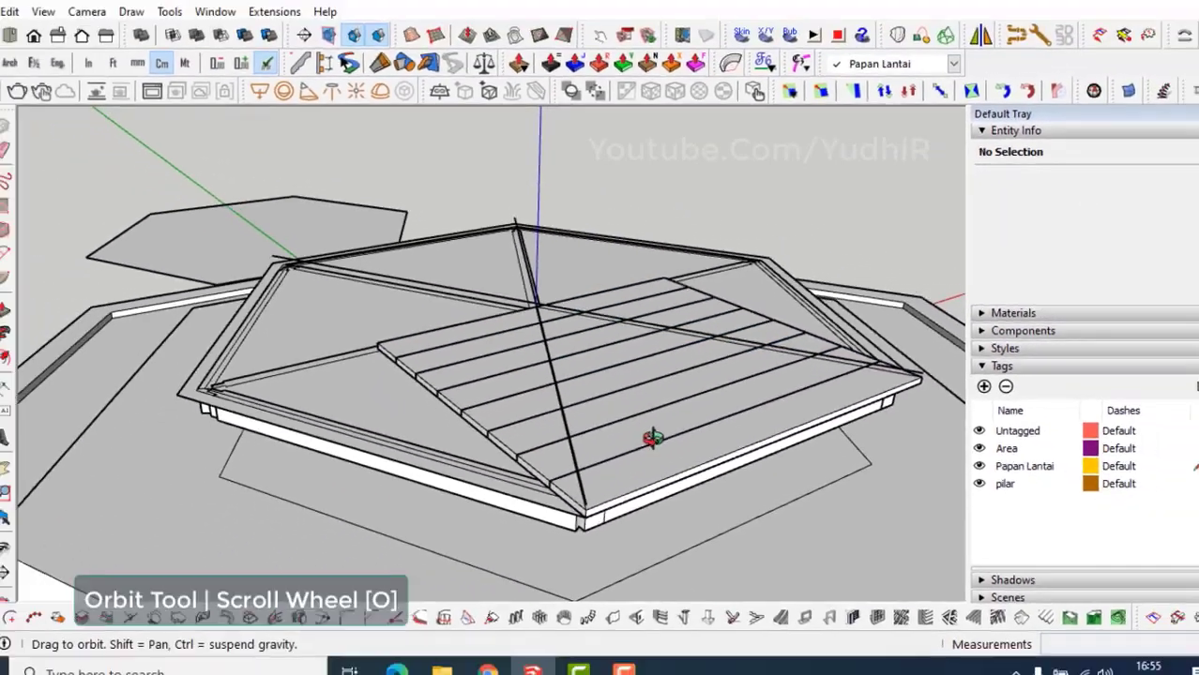
{"action": "middle_click_drag", "start_coordinate": [653, 484], "coordinate": [809, 468]}
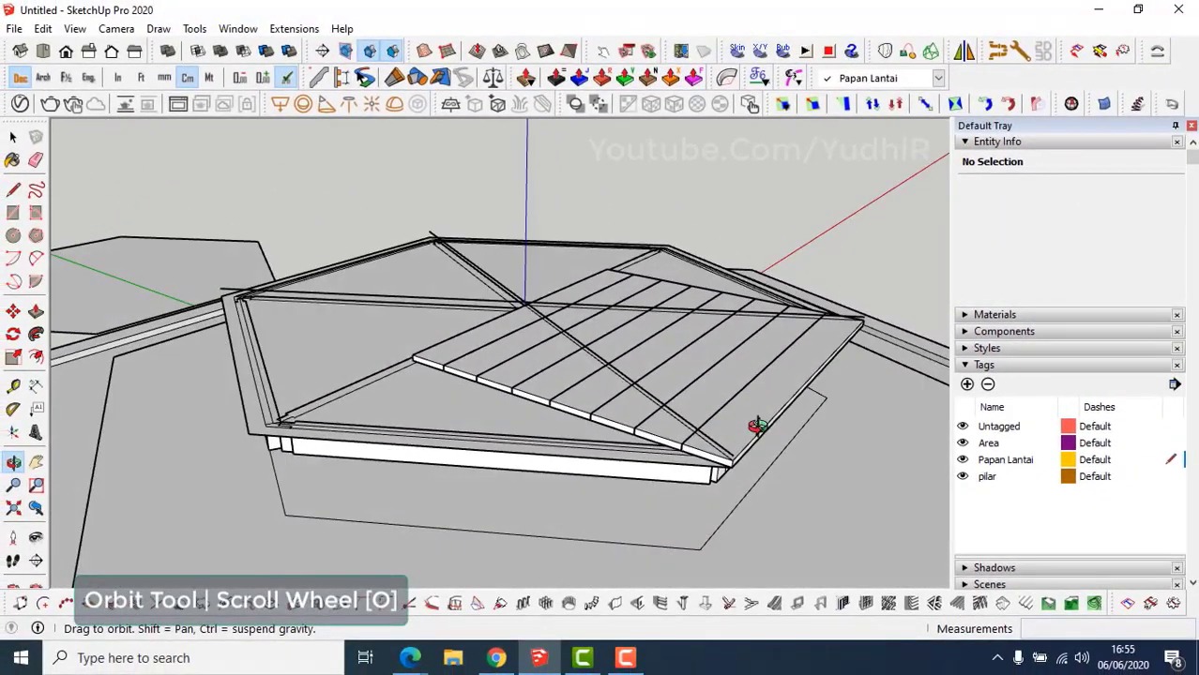
Delete the diagonal guide lines and explode the plank group into separate boards.
{"action": "left_click", "coordinate": [753, 424]}
{"action": "scroll", "coordinate": [729, 431], "scroll_direction": "up", "scroll_amount": 4}
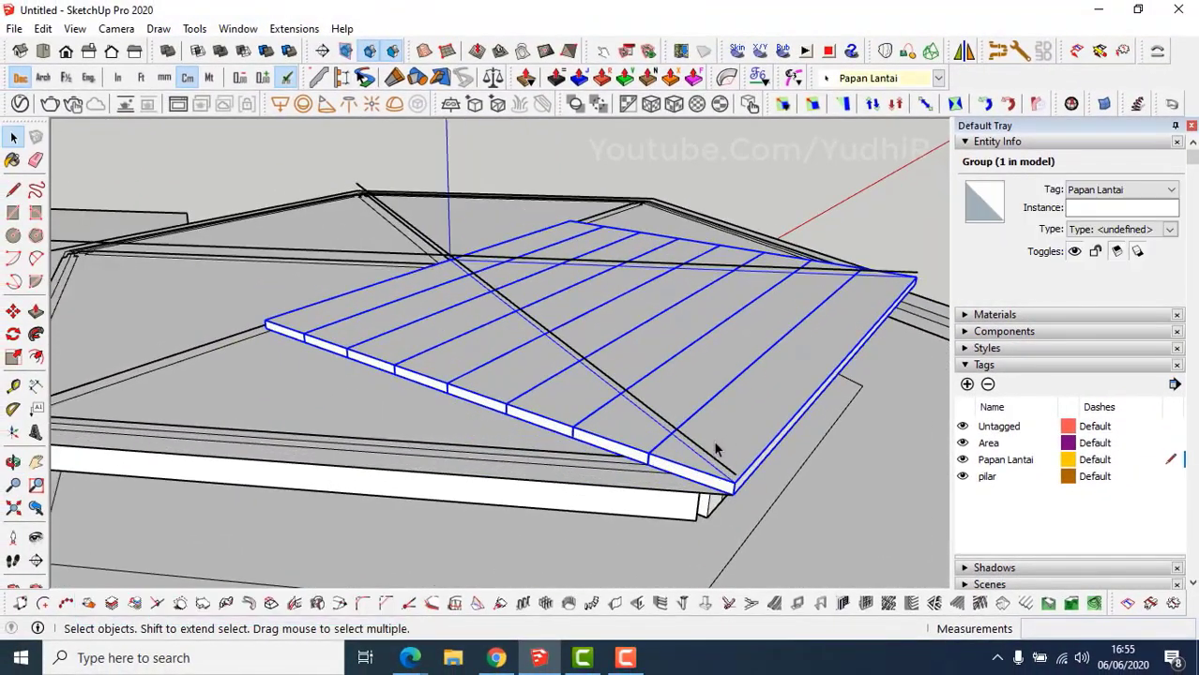
{"action": "triple_click", "coordinate": [695, 447]}
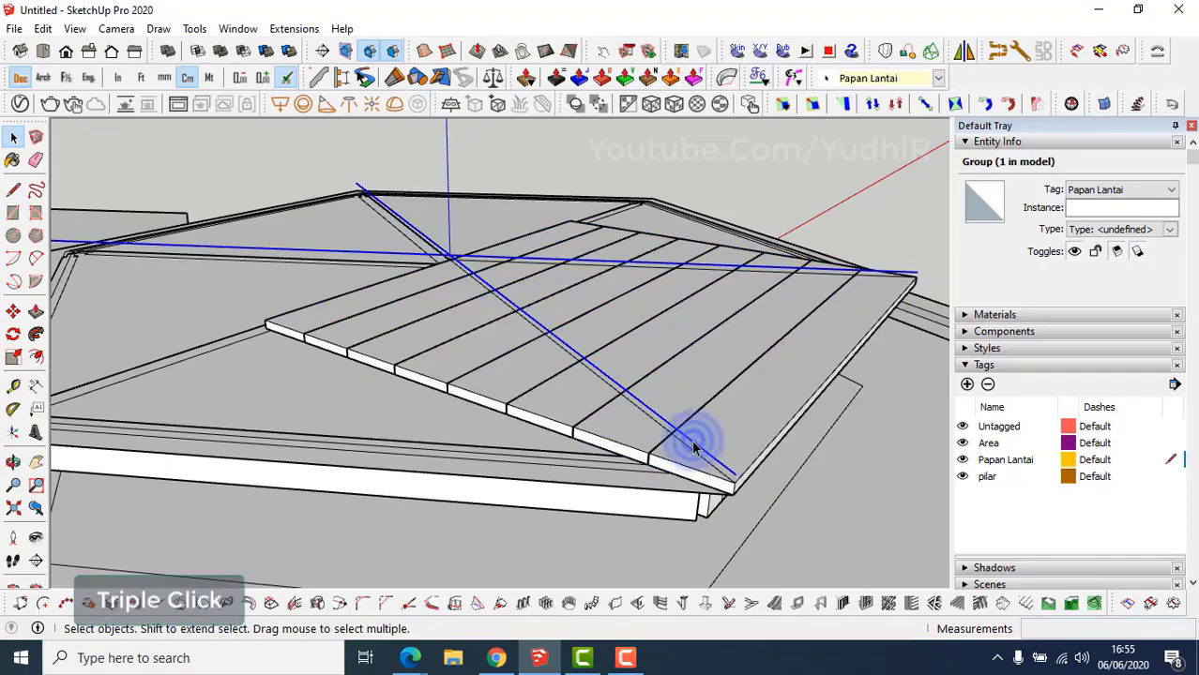
{"action": "key", "text": "Delete"}
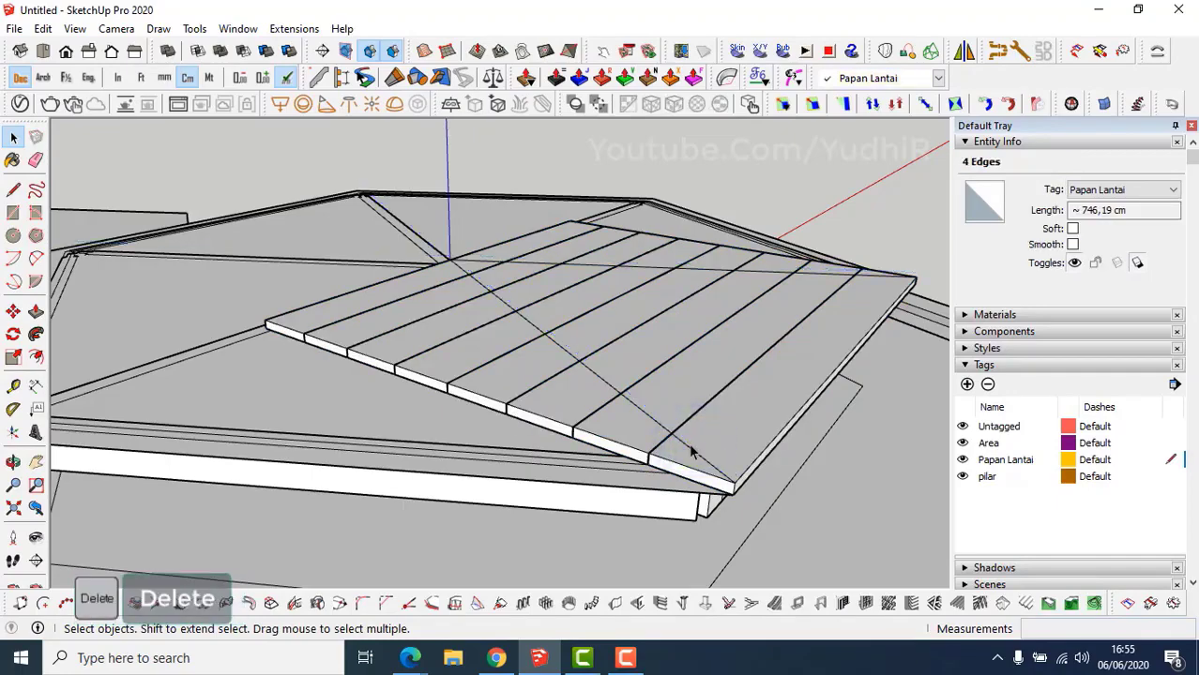
{"action": "middle_click_drag", "start_coordinate": [685, 456], "coordinate": [564, 493]}
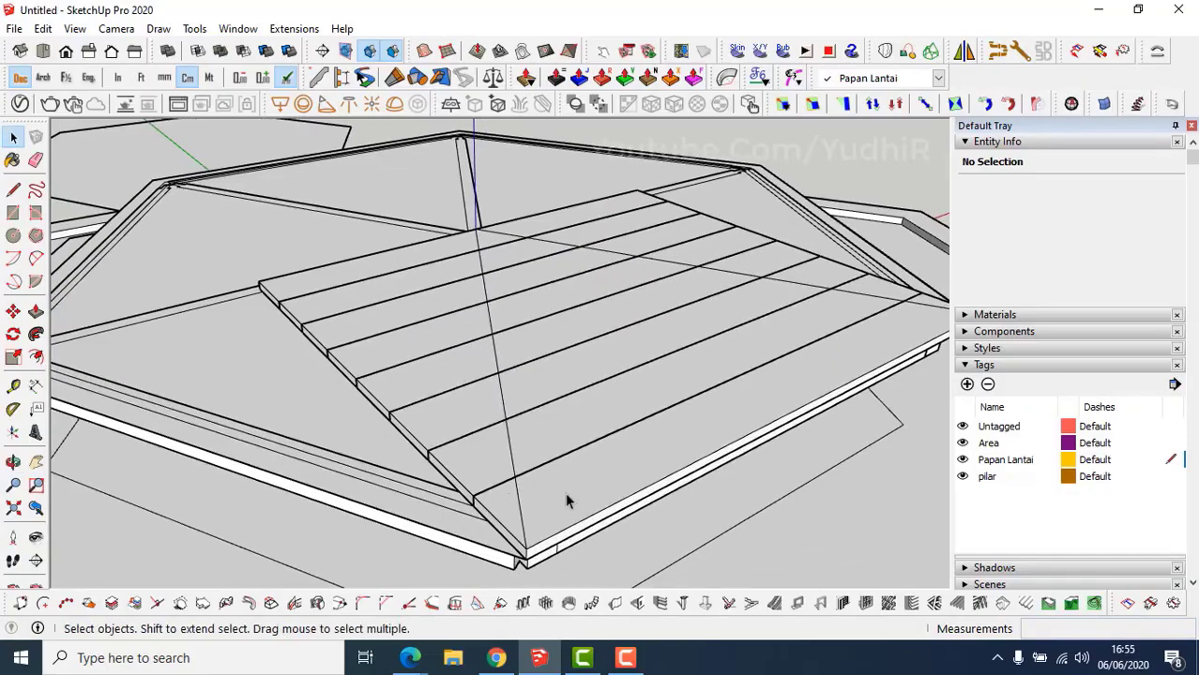
{"action": "right_click", "coordinate": [565, 492]}
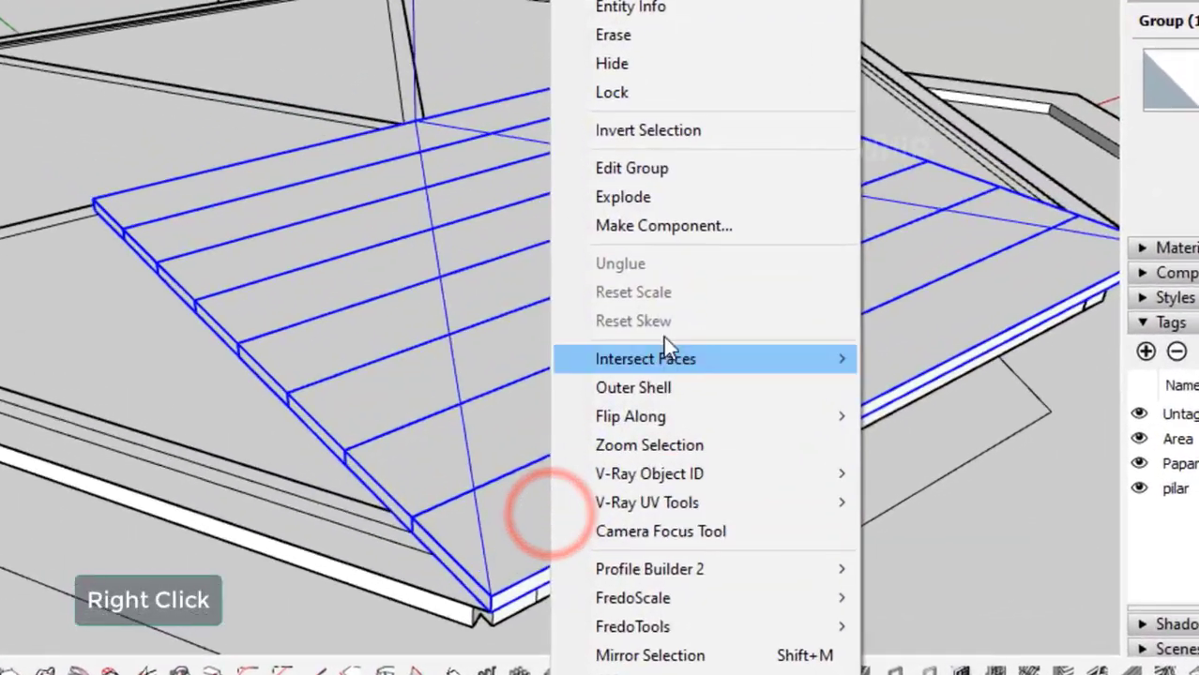
{"action": "left_click", "coordinate": [646, 231]}
Trim the front board's overhanging corner with Push/Pull.
{"action": "middle_click_drag", "start_coordinate": [593, 553], "coordinate": [642, 534]}
{"action": "scroll", "coordinate": [590, 511], "scroll_direction": "up", "scroll_amount": 1}
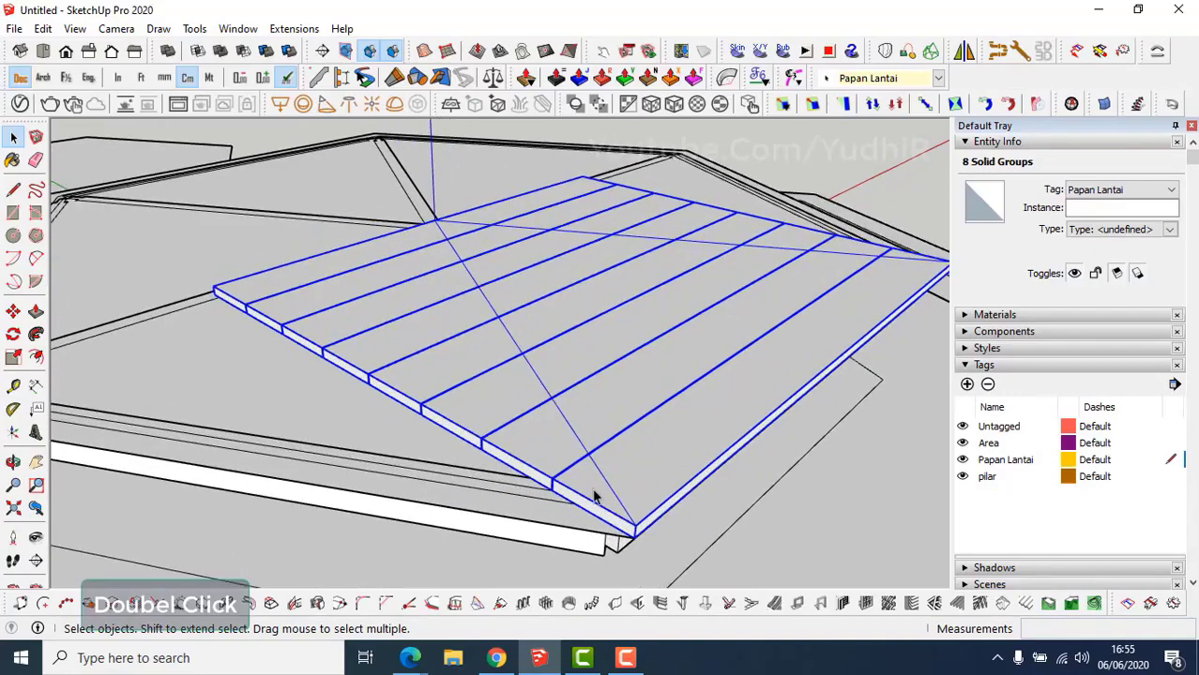
{"action": "double_click", "coordinate": [593, 497]}
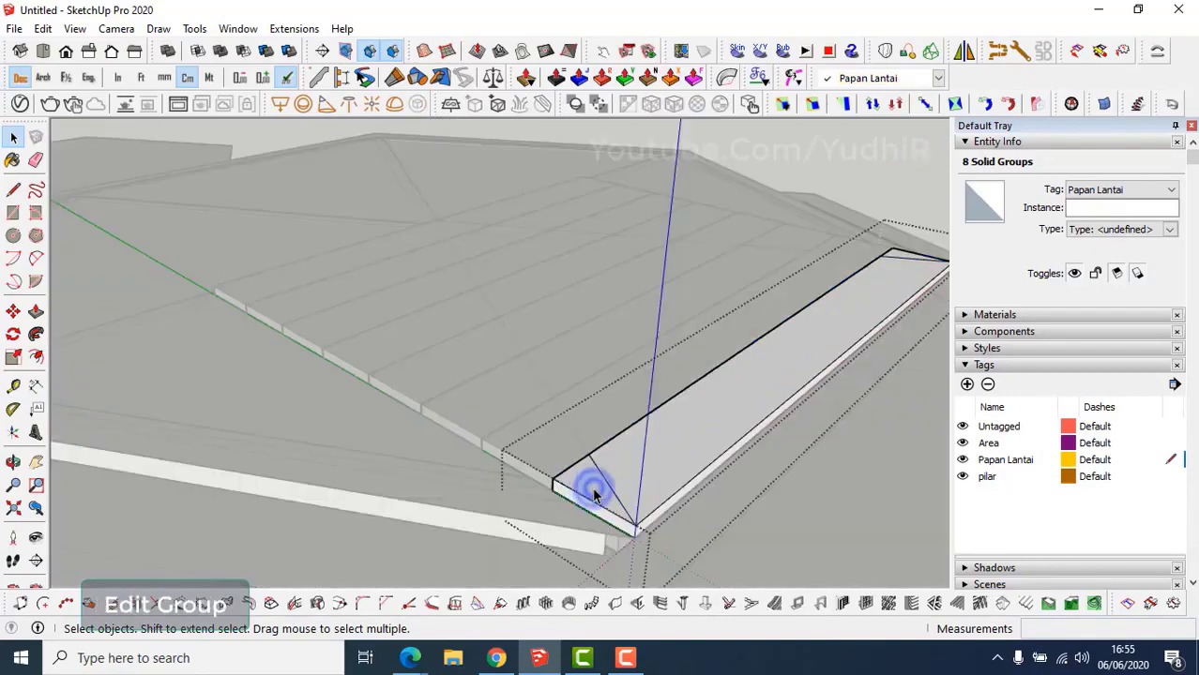
{"action": "key", "text": "p"}
{"action": "left_click", "coordinate": [583, 495]}
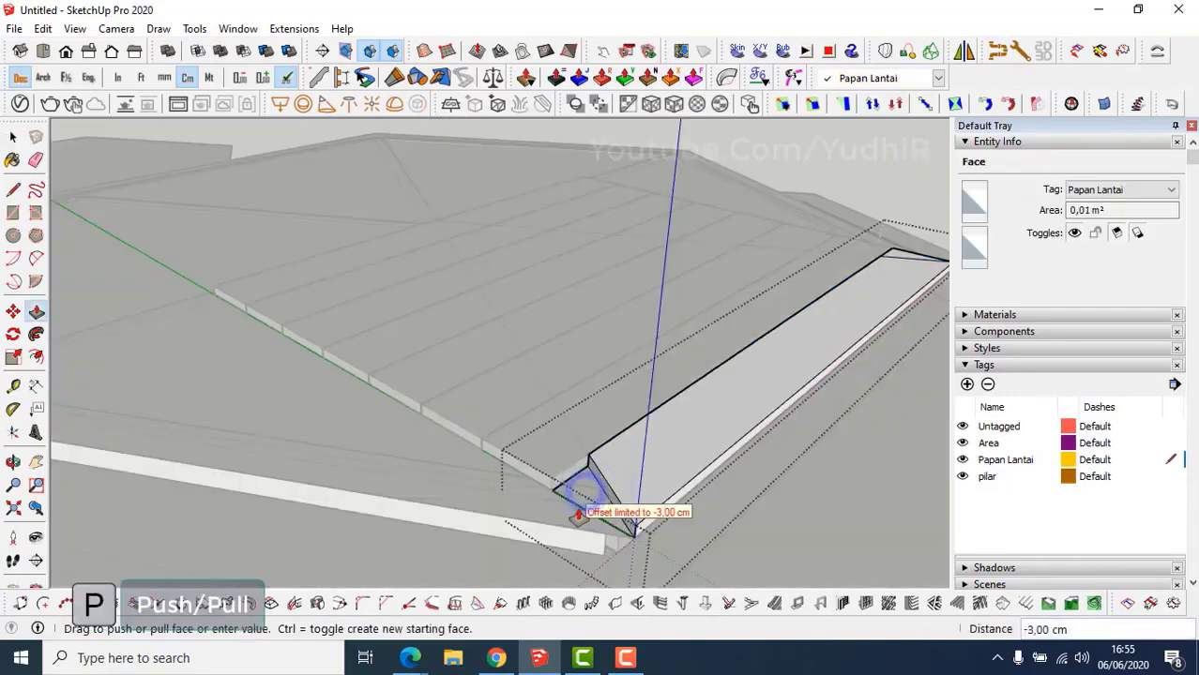
{"action": "left_click", "coordinate": [554, 484]}
{"action": "middle_click_drag", "start_coordinate": [546, 471], "coordinate": [557, 474]}
{"action": "key", "text": "space"}
{"action": "key", "text": "Escape"}
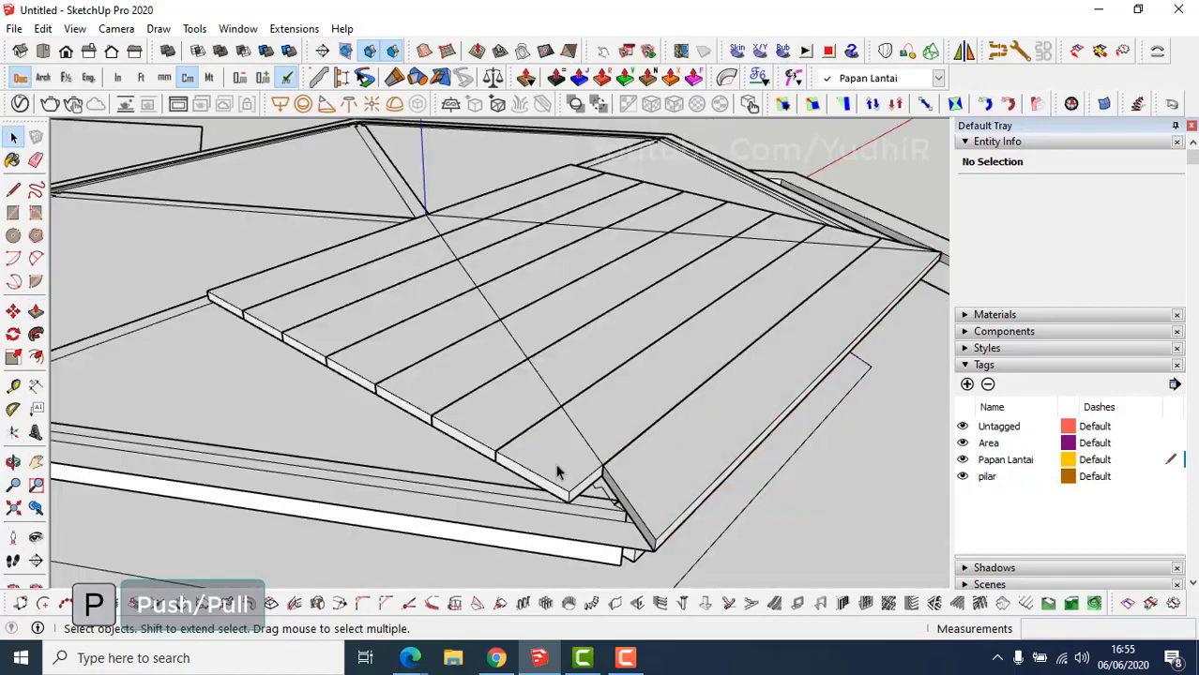
Push away the overhanging corner of the second board.
{"action": "double_click", "coordinate": [556, 469]}
{"action": "key", "text": "p"}
{"action": "left_click", "coordinate": [551, 467]}
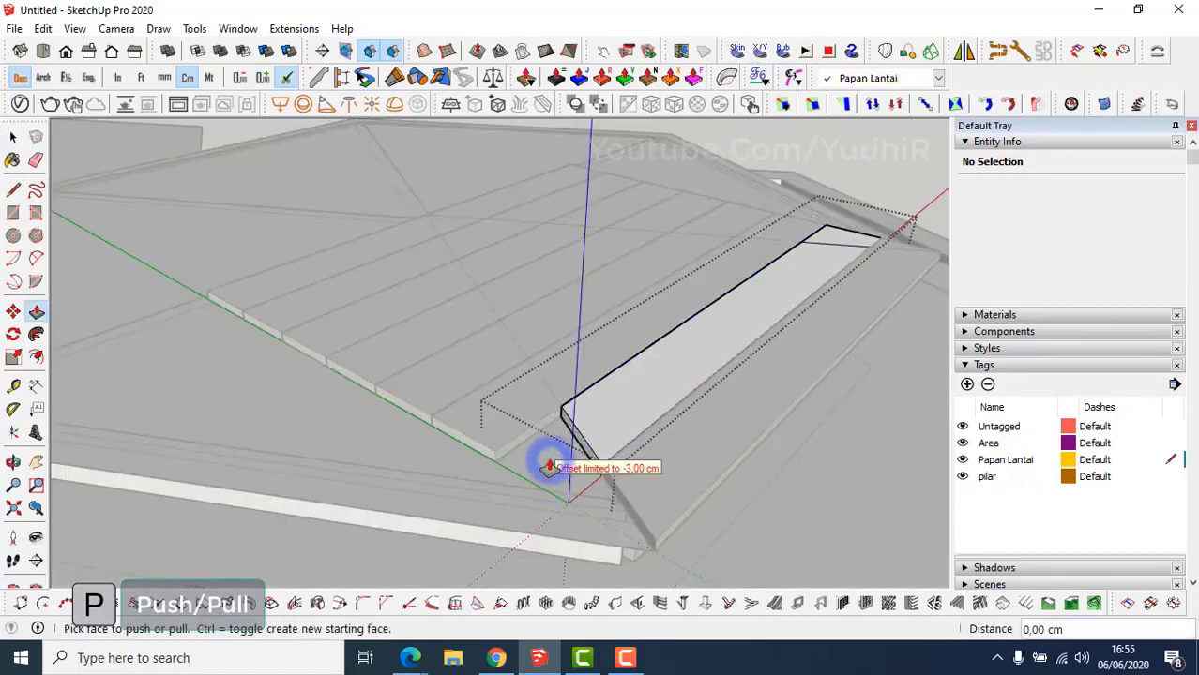
{"action": "double_click", "coordinate": [833, 237]}
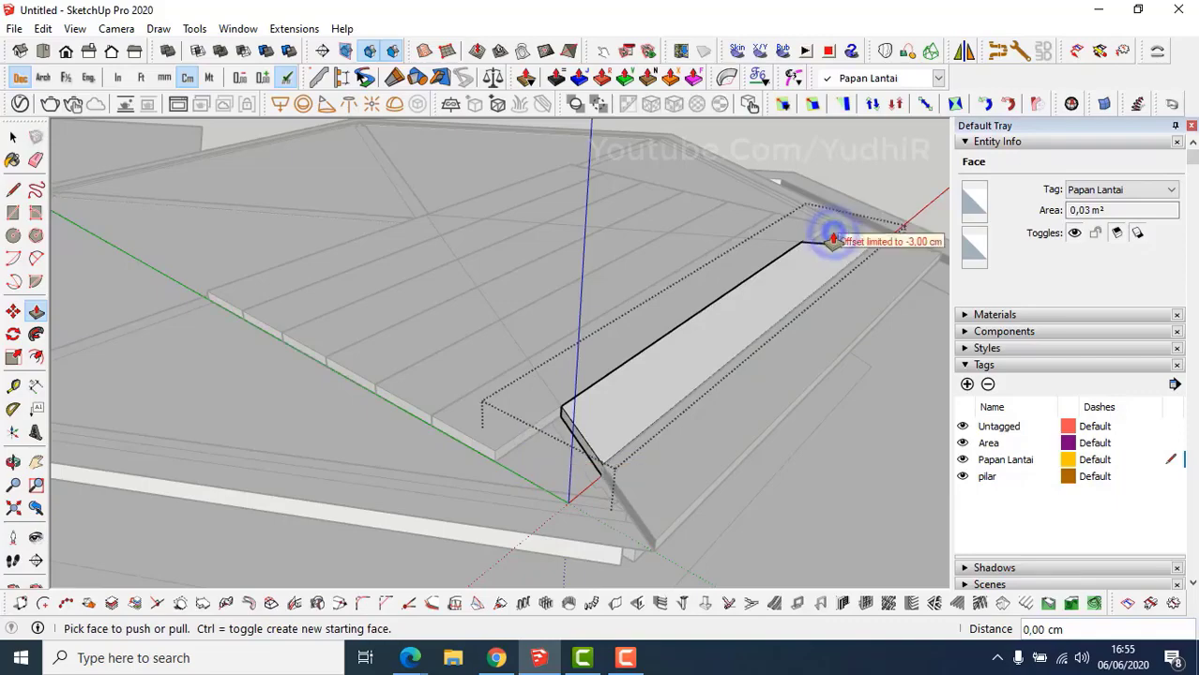
{"action": "middle_click_drag", "start_coordinate": [615, 372], "coordinate": [563, 377]}
{"action": "middle_click_drag", "start_coordinate": [507, 399], "coordinate": [583, 401]}
{"action": "key", "text": "space"}
{"action": "scroll", "coordinate": [573, 413], "scroll_direction": "up", "scroll_amount": 1}
{"action": "key", "text": "p"}
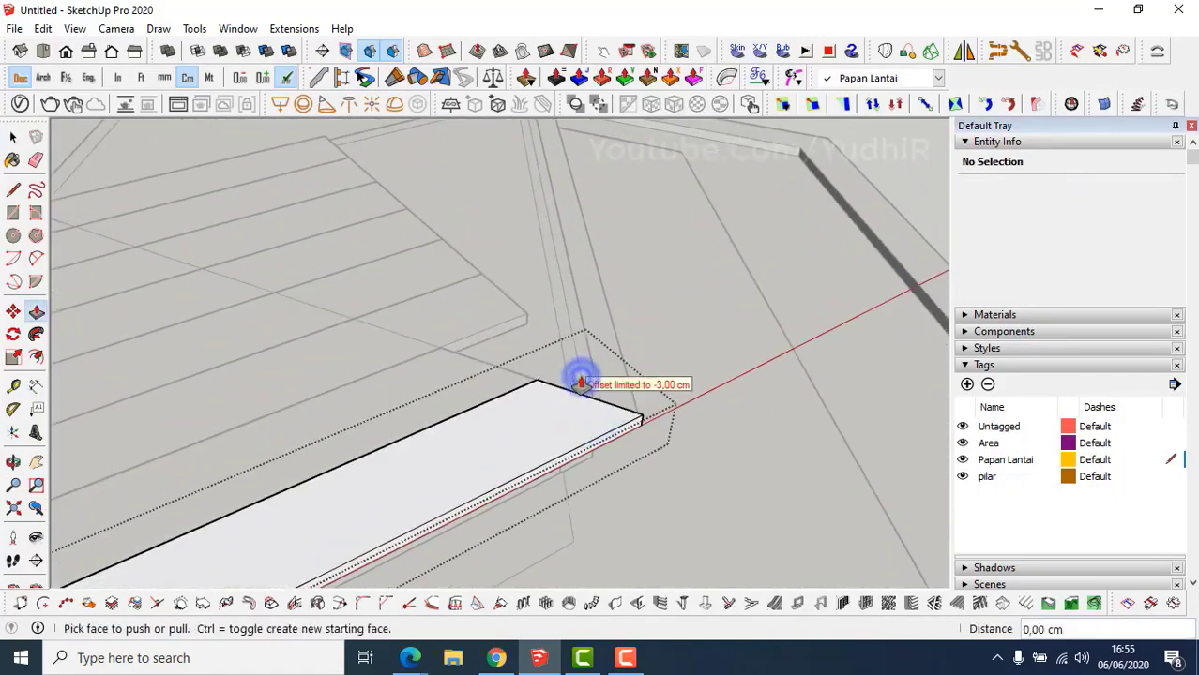
{"action": "key", "text": "space"}
Remove the triangular corner and both overhanging segments of the next boards.
{"action": "middle_click_drag", "start_coordinate": [481, 396], "coordinate": [543, 505]}
{"action": "scroll", "coordinate": [541, 507], "scroll_direction": "down", "scroll_amount": 2}
{"action": "key", "text": "p"}
{"action": "double_click", "coordinate": [536, 510]}
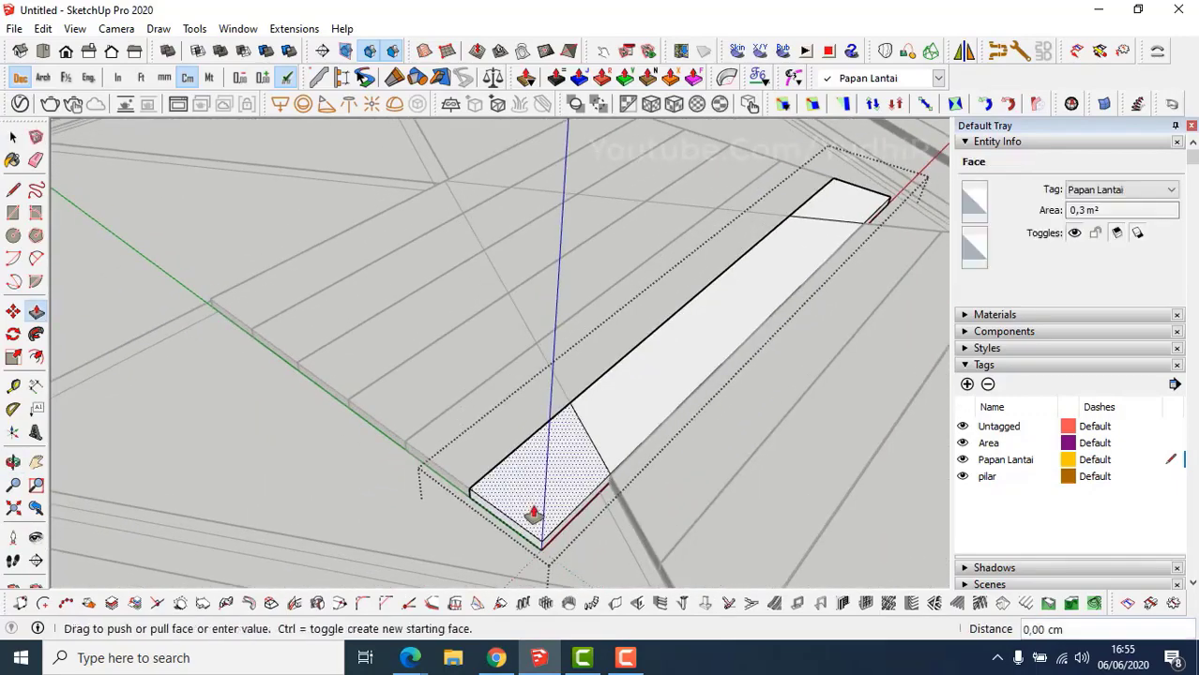
{"action": "double_click", "coordinate": [875, 202]}
{"action": "key", "text": "space"}
{"action": "double_click", "coordinate": [521, 421]}
{"action": "key", "text": "p"}
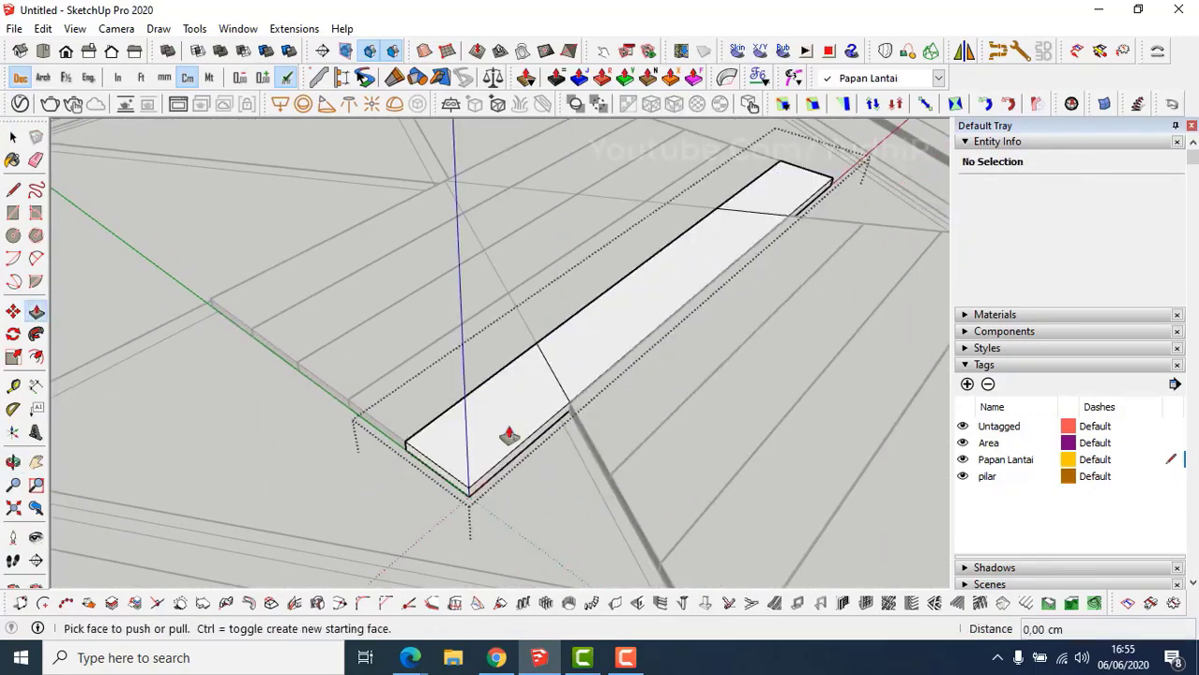
{"action": "double_click", "coordinate": [506, 428]}
{"action": "double_click", "coordinate": [784, 214]}
{"action": "middle_click_drag", "start_coordinate": [782, 220], "coordinate": [785, 343]}
Remove the near and far overhanging ends of the adjacent board.
{"action": "key", "text": "space"}
{"action": "double_click", "coordinate": [534, 406]}
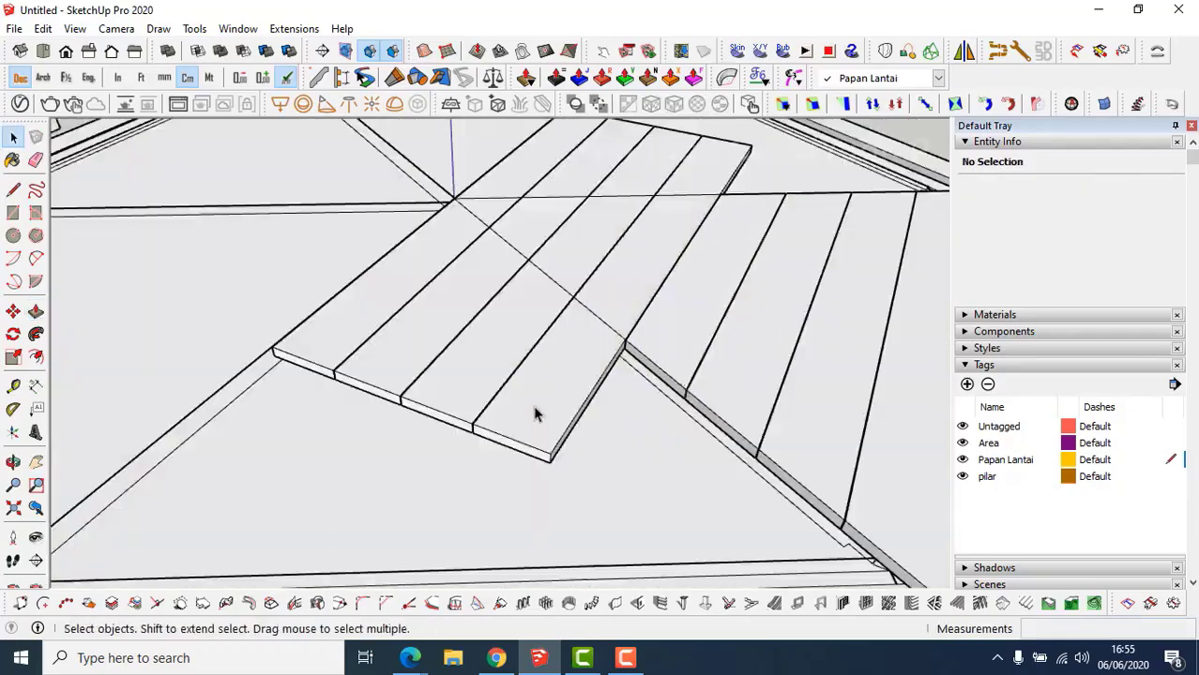
{"action": "key", "text": "p"}
{"action": "double_click", "coordinate": [560, 390]}
{"action": "middle_click_drag", "start_coordinate": [717, 225], "coordinate": [632, 380], "text": "shift"}
{"action": "double_click", "coordinate": [638, 311]}
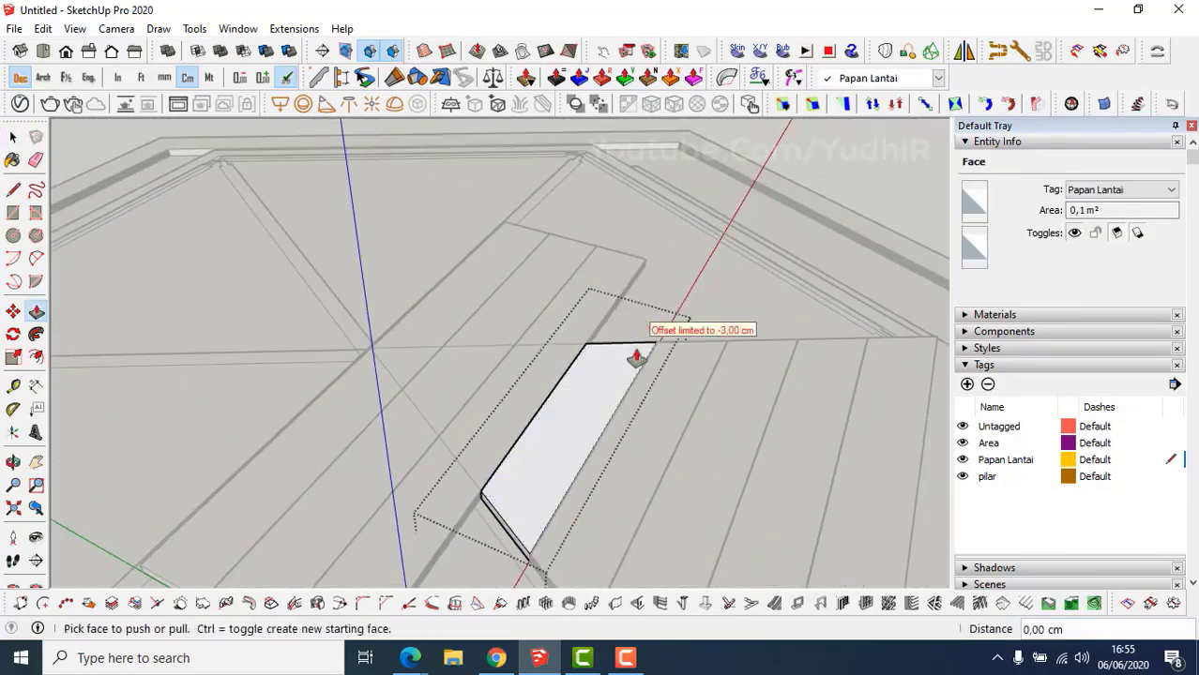
{"action": "scroll", "coordinate": [605, 429], "scroll_direction": "down", "scroll_amount": 2}
{"action": "middle_click_drag", "start_coordinate": [605, 430], "coordinate": [700, 335], "text": "shift"}
Cut off both overhanging ends of the following two boards.
{"action": "key", "text": "space"}
{"action": "double_click", "coordinate": [537, 457]}
{"action": "scroll", "coordinate": [538, 457], "scroll_direction": "up", "scroll_amount": 1}
{"action": "key", "text": "p"}
{"action": "double_click", "coordinate": [523, 465]}
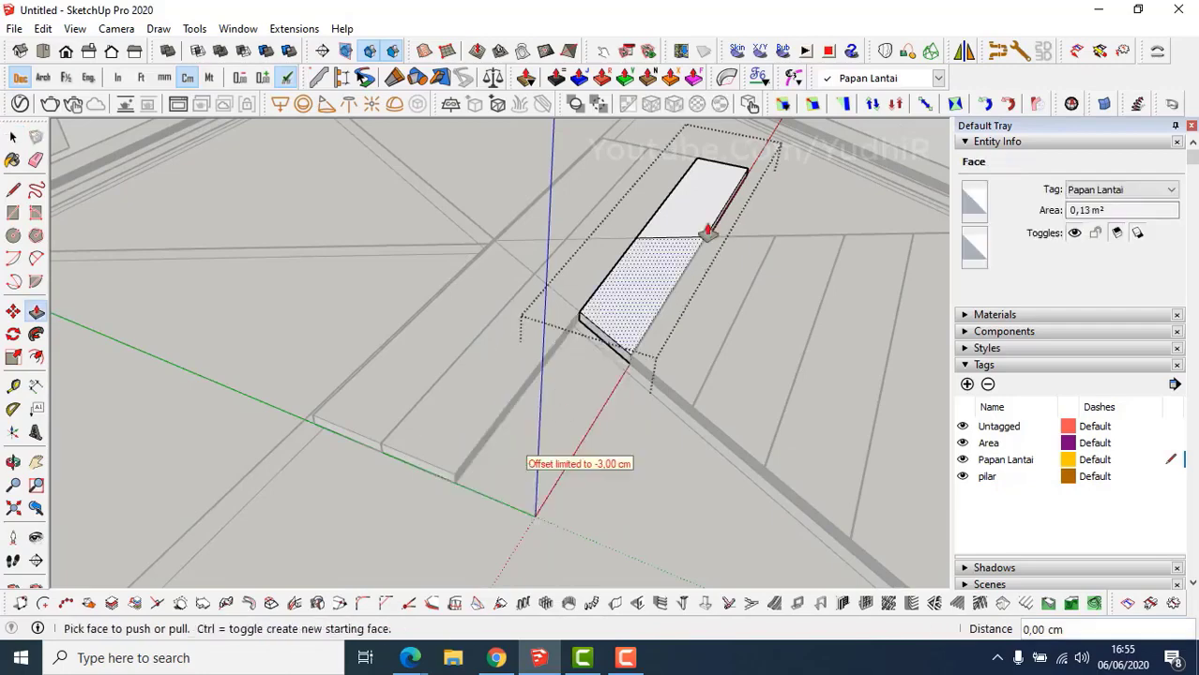
{"action": "double_click", "coordinate": [725, 198]}
{"action": "key", "text": "space"}
{"action": "double_click", "coordinate": [506, 377]}
{"action": "key", "text": "p"}
{"action": "left_click", "coordinate": [504, 401]}
{"action": "double_click", "coordinate": [503, 402]}
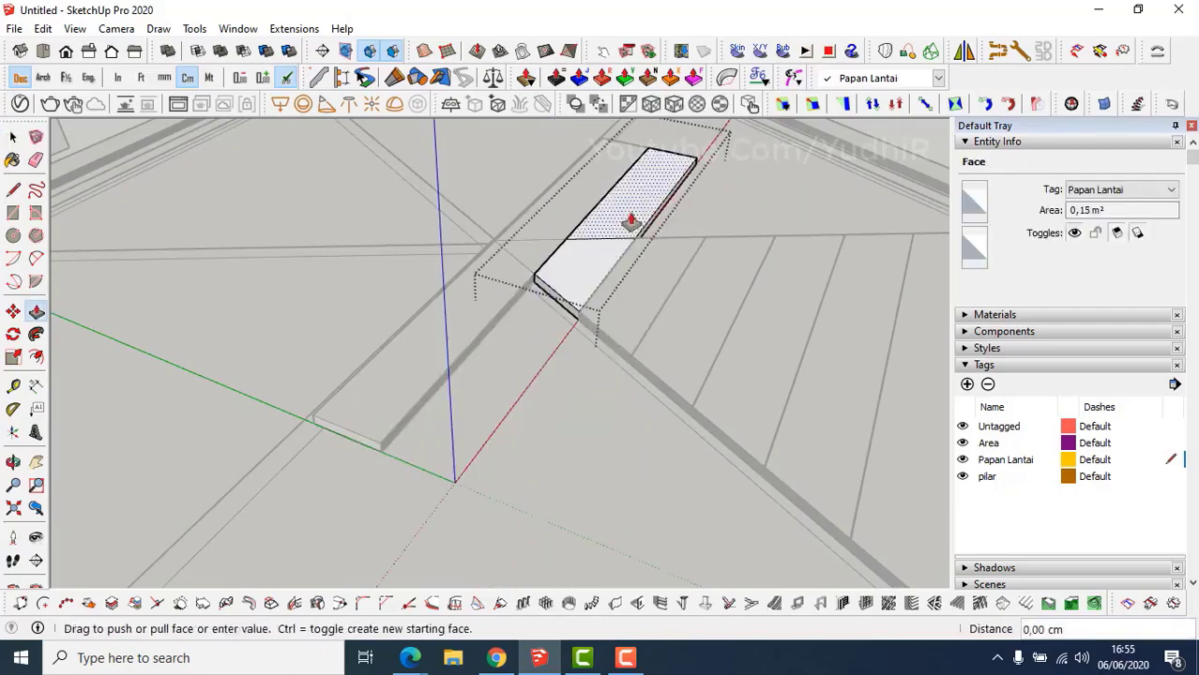
{"action": "double_click", "coordinate": [631, 225]}
{"action": "key", "text": "space"}
Trim both overhanging ends of the last board and exit board editing.
{"action": "middle_click_drag", "start_coordinate": [488, 323], "coordinate": [616, 336], "text": "shift"}
{"action": "double_click", "coordinate": [604, 351]}
{"action": "scroll", "coordinate": [588, 367], "scroll_direction": "up", "scroll_amount": 1}
{"action": "key", "text": "p"}
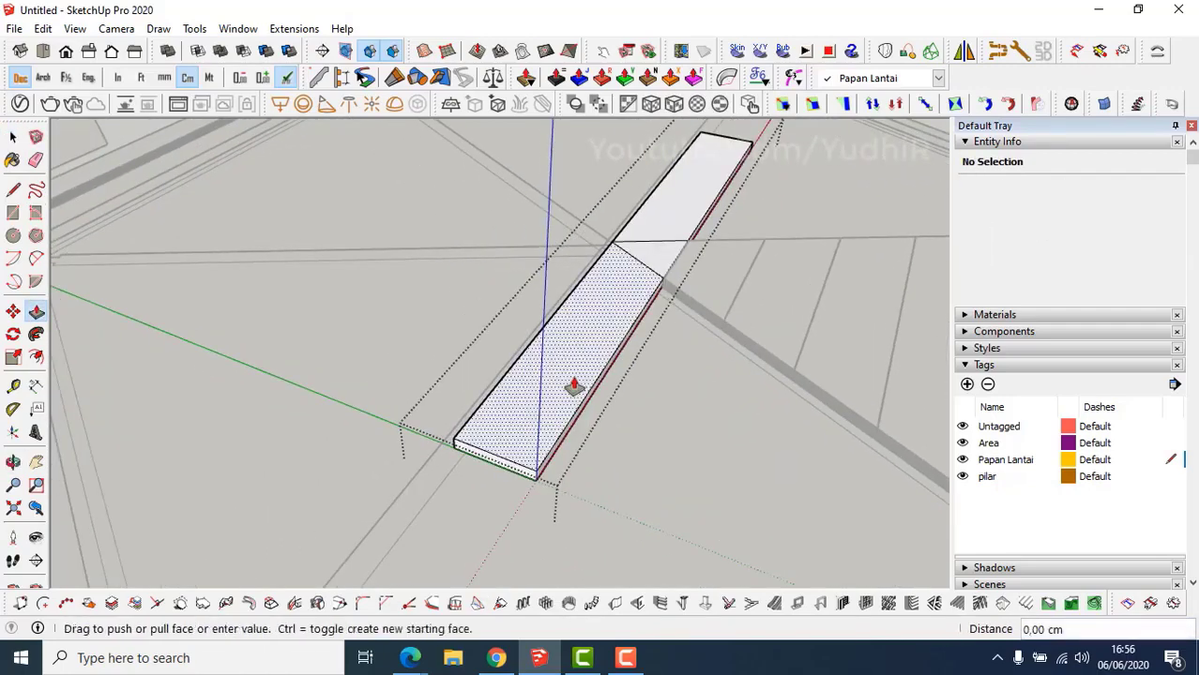
{"action": "double_click", "coordinate": [588, 371]}
{"action": "double_click", "coordinate": [682, 207]}
{"action": "key", "text": "Escape"}
{"action": "scroll", "coordinate": [723, 316], "scroll_direction": "up", "scroll_amount": 3}
{"action": "scroll", "coordinate": [723, 316], "scroll_direction": "down", "scroll_amount": 3}
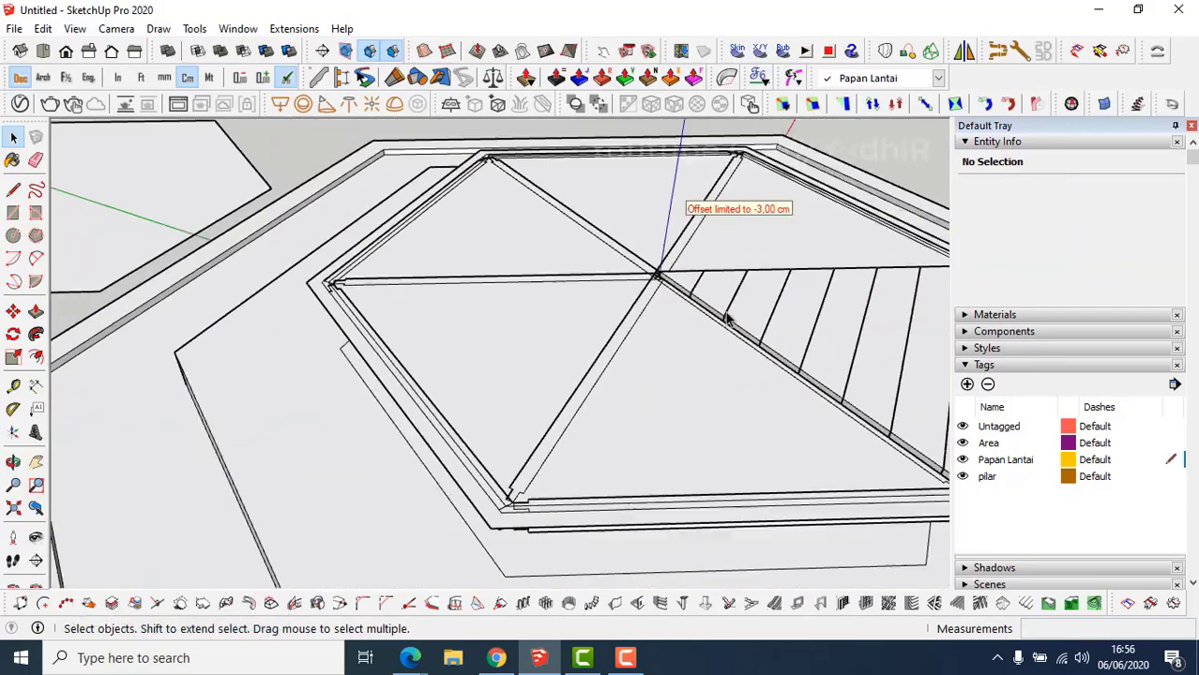
{"action": "middle_click_drag", "start_coordinate": [722, 317], "coordinate": [705, 421]}
{"action": "scroll", "coordinate": [661, 436], "scroll_direction": "up", "scroll_amount": 3}
{"action": "scroll", "coordinate": [685, 441], "scroll_direction": "down", "scroll_amount": 4}
{"action": "scroll", "coordinate": [671, 496], "scroll_direction": "up", "scroll_amount": 1}
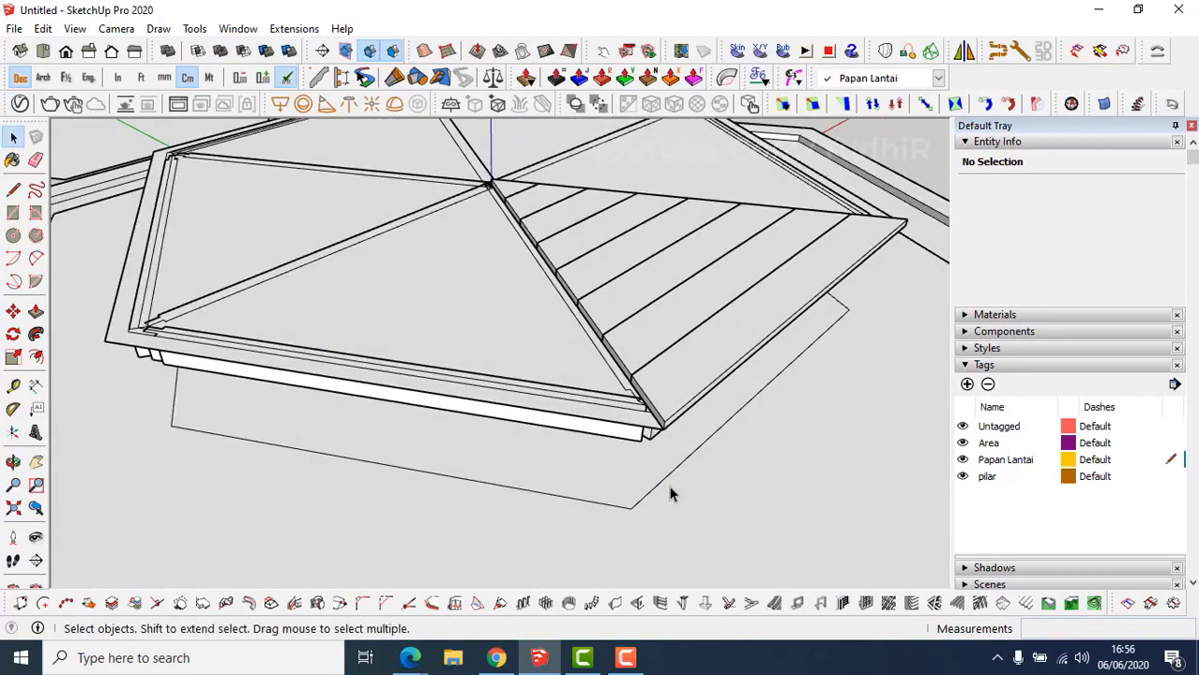
{"action": "left_click", "coordinate": [683, 395]}
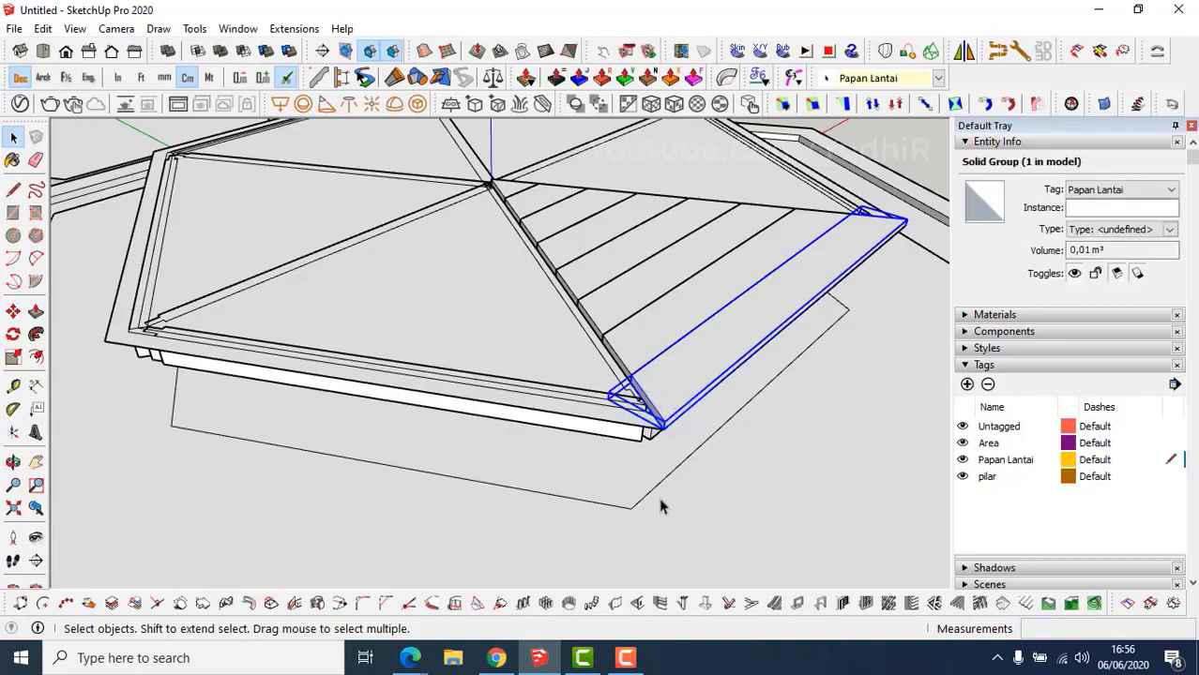
{"action": "key", "text": "ctrl+shift+h"}
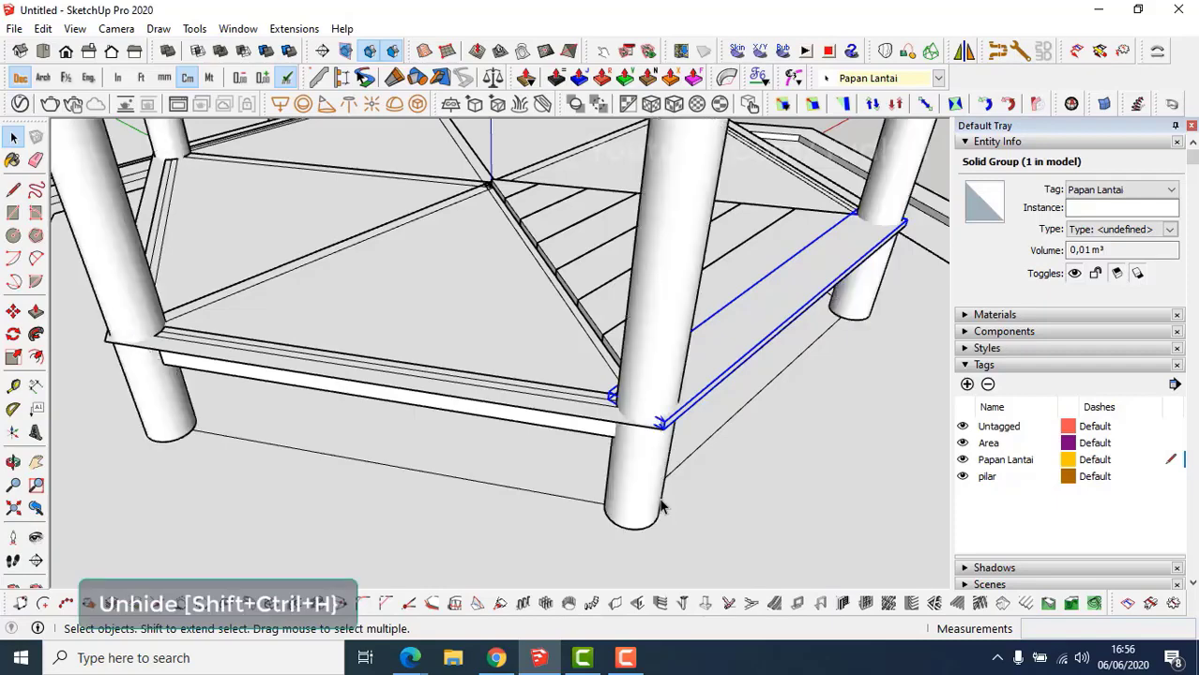
{"action": "middle_click_drag", "start_coordinate": [657, 460], "coordinate": [622, 462]}
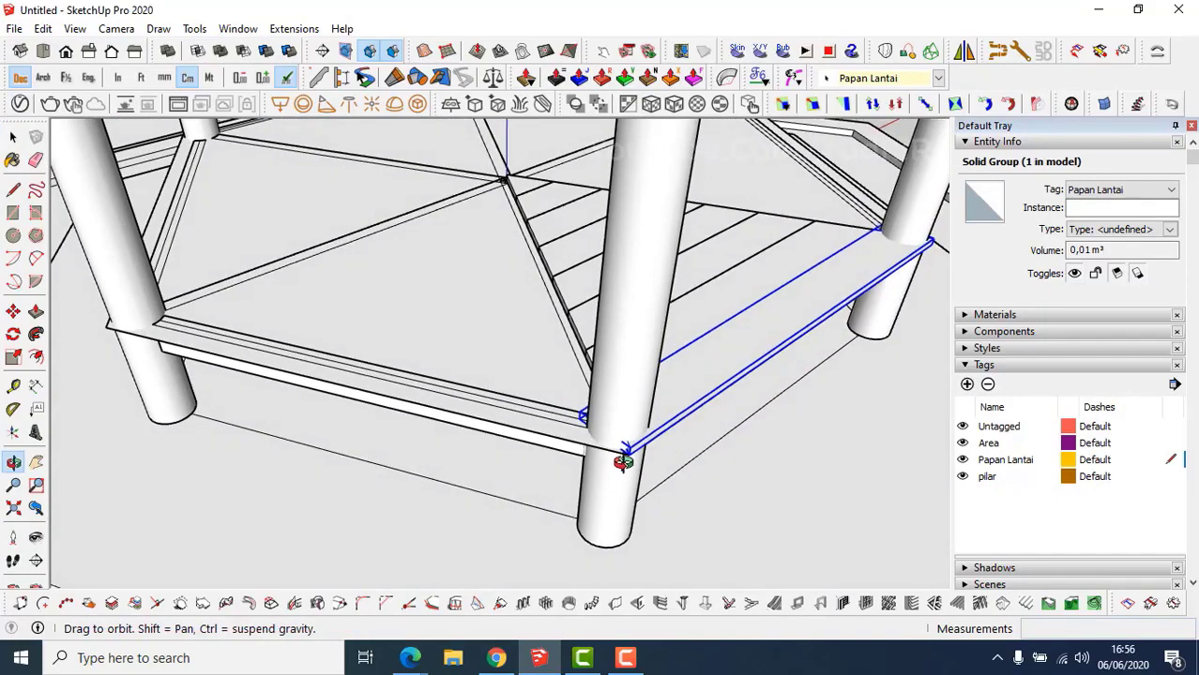
{"action": "middle_click_drag", "start_coordinate": [619, 508], "coordinate": [584, 482]}
{"action": "left_click", "coordinate": [584, 480]}
{"action": "key", "text": "ctrl+shift+h"}
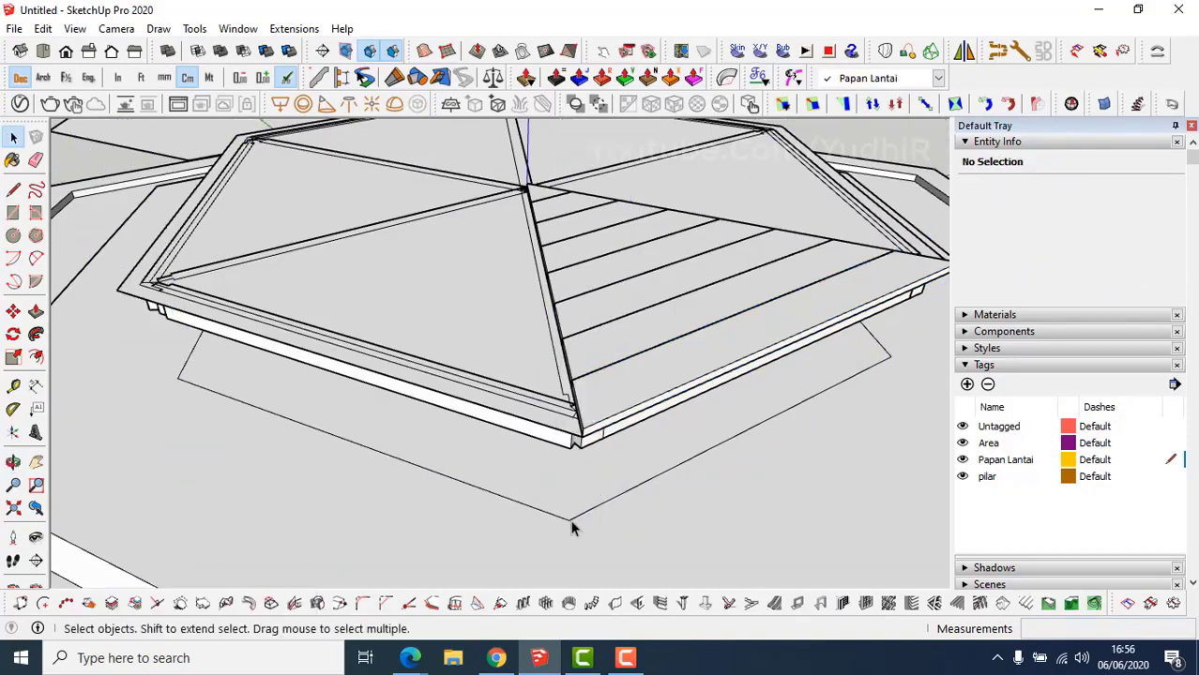
Extrude a 9 cm radius circle into a cylinder and make it a group.
{"action": "key", "text": "c"}
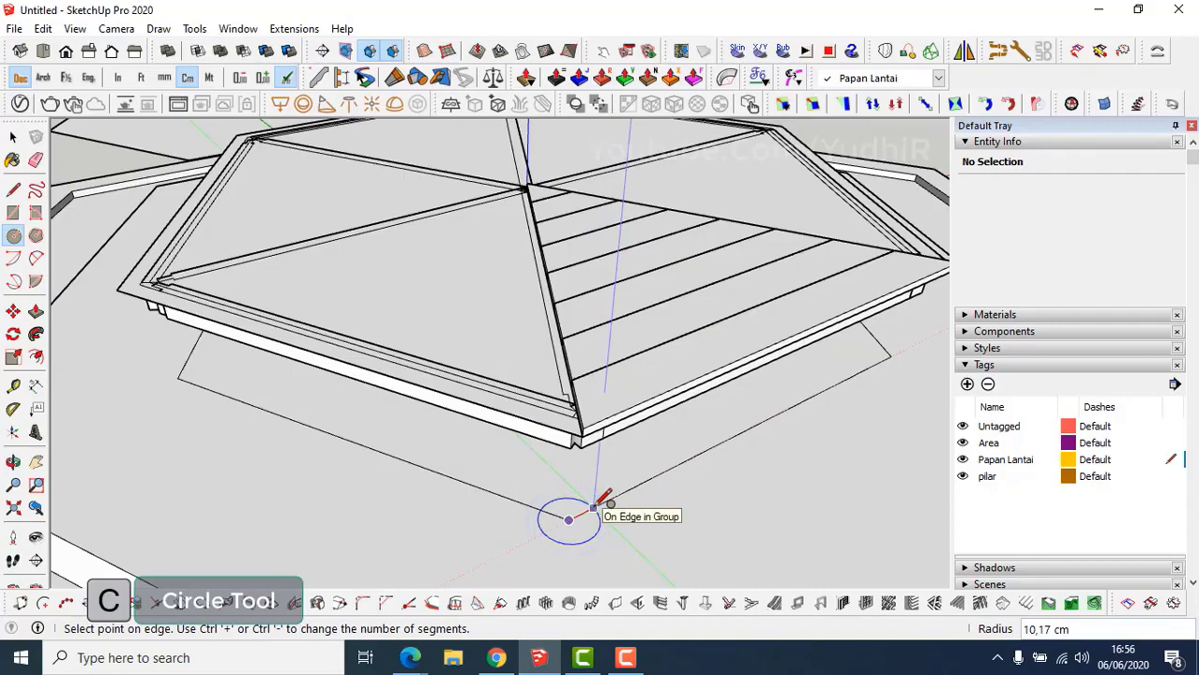
{"action": "key", "text": "Return"}
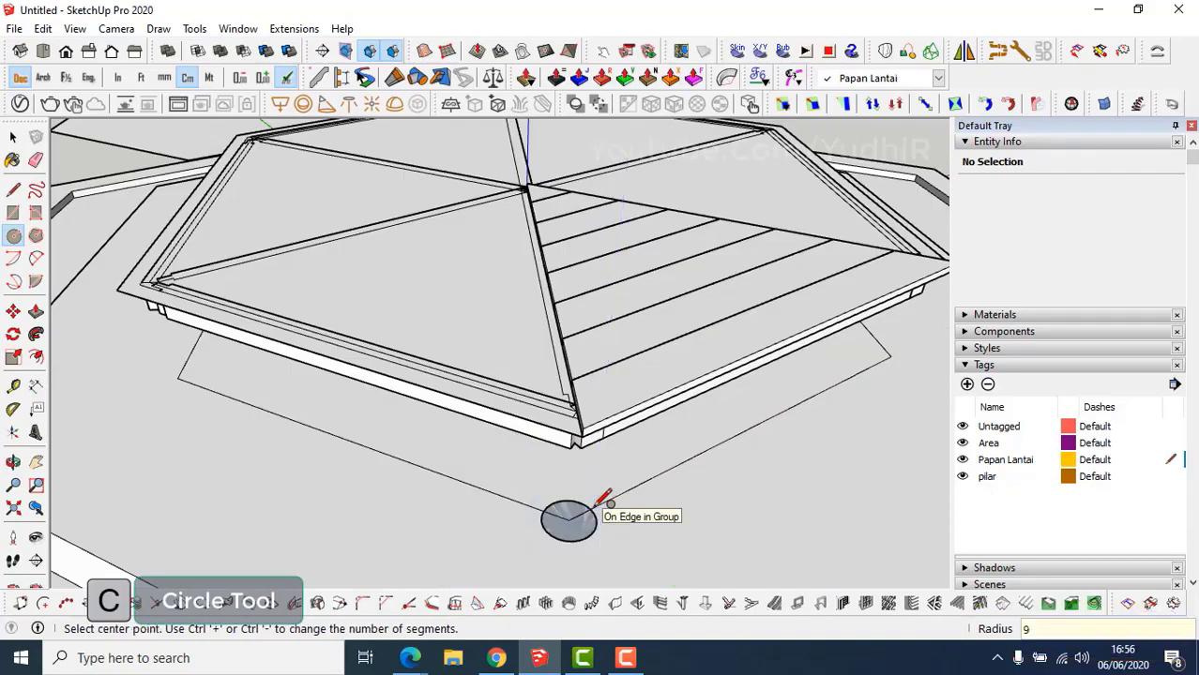
{"action": "key", "text": "p"}
{"action": "left_click", "coordinate": [570, 521]}
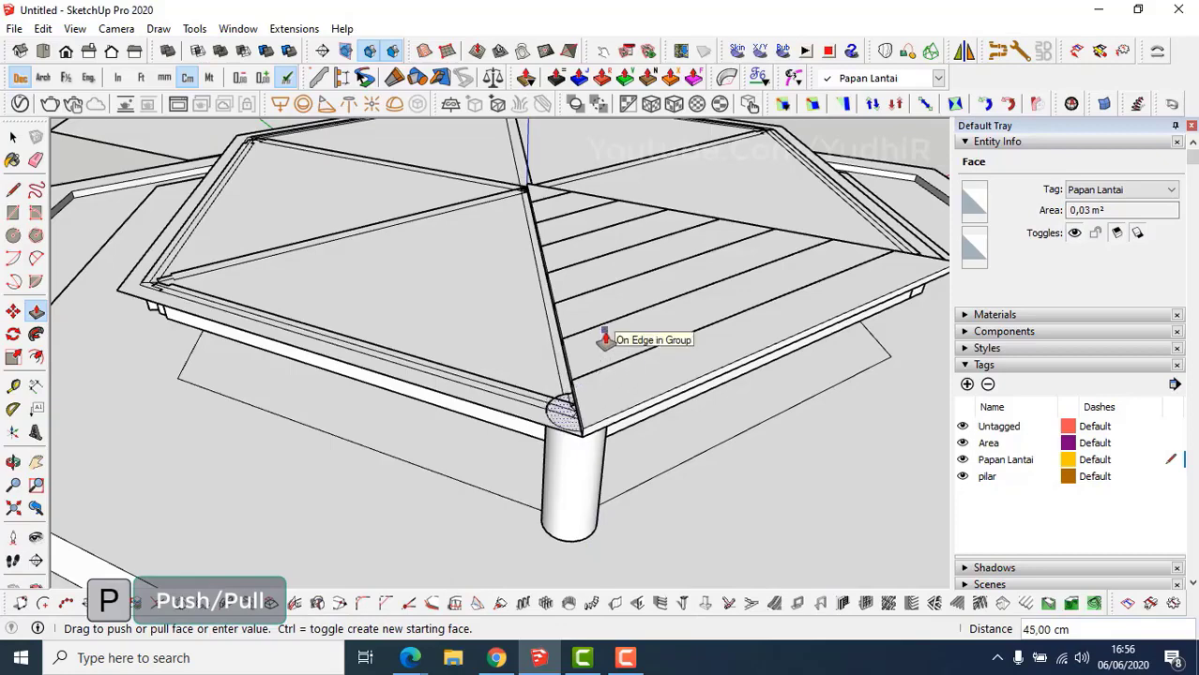
{"action": "type", "text": "50"}
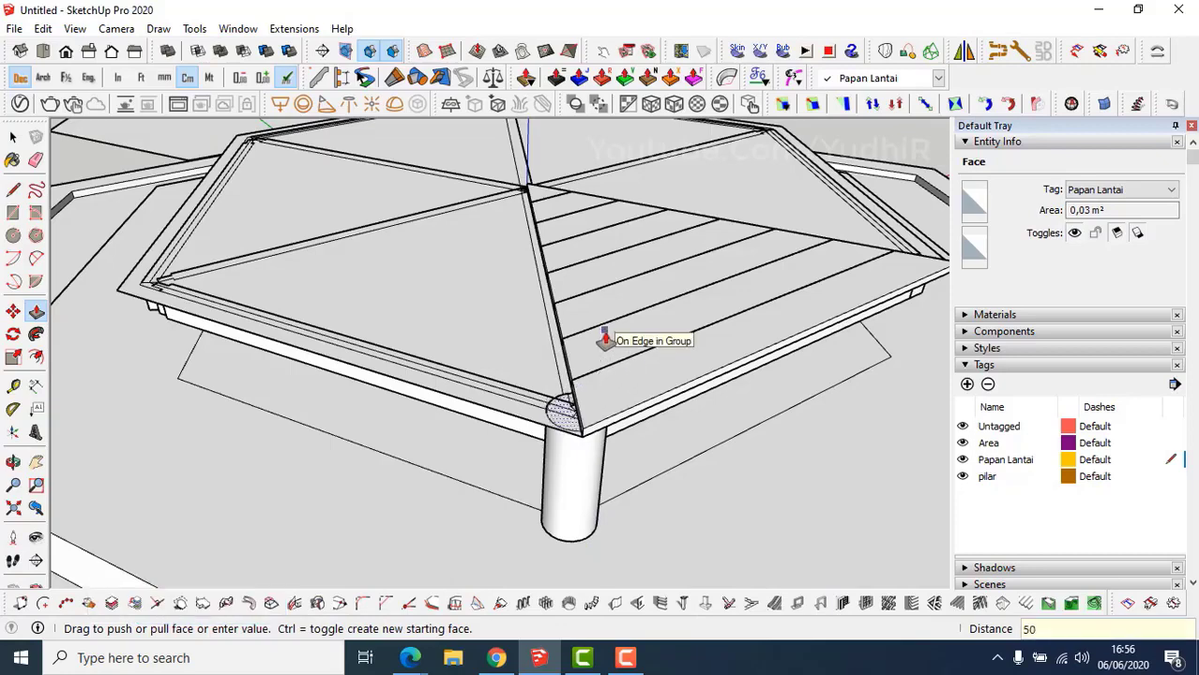
{"action": "key", "text": "space"}
{"action": "triple_click", "coordinate": [575, 496]}
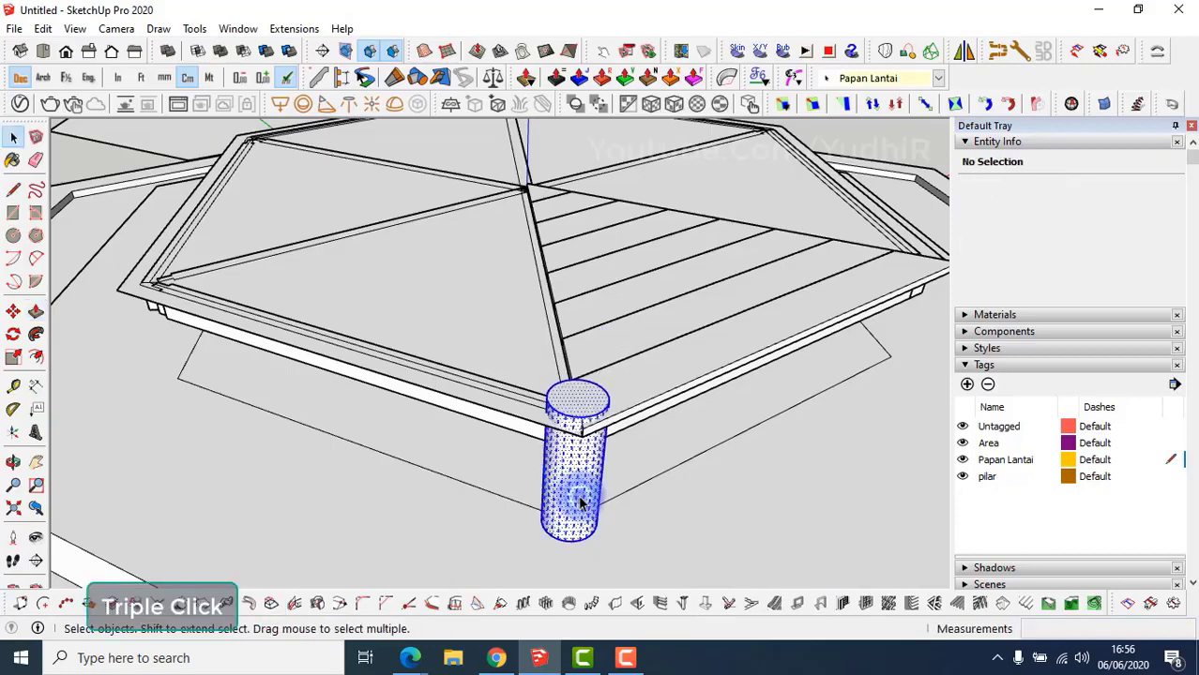
{"action": "right_click", "coordinate": [579, 498]}
{"action": "left_click", "coordinate": [646, 188]}
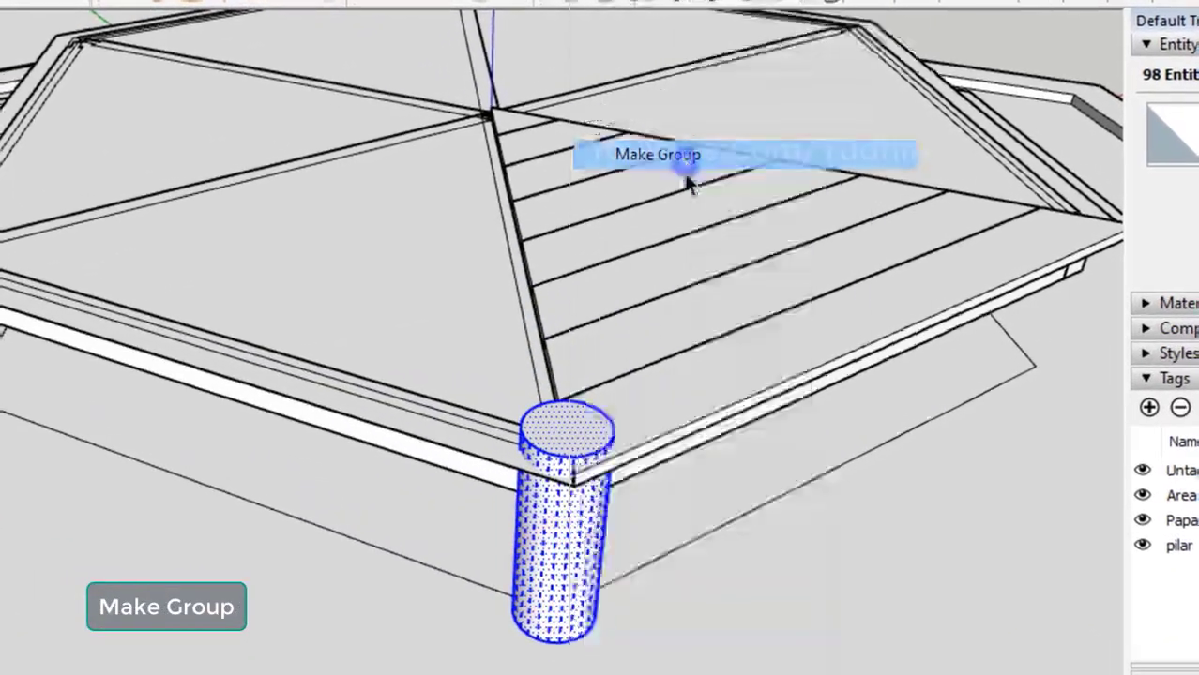
Draw a circle at the front board's right corner, raise it 50 cm and group it.
{"action": "middle_click_drag", "start_coordinate": [629, 504], "coordinate": [347, 451]}
{"action": "scroll", "coordinate": [554, 466], "scroll_direction": "down", "scroll_amount": 2}
{"action": "middle_click_drag", "start_coordinate": [628, 481], "coordinate": [615, 485]}
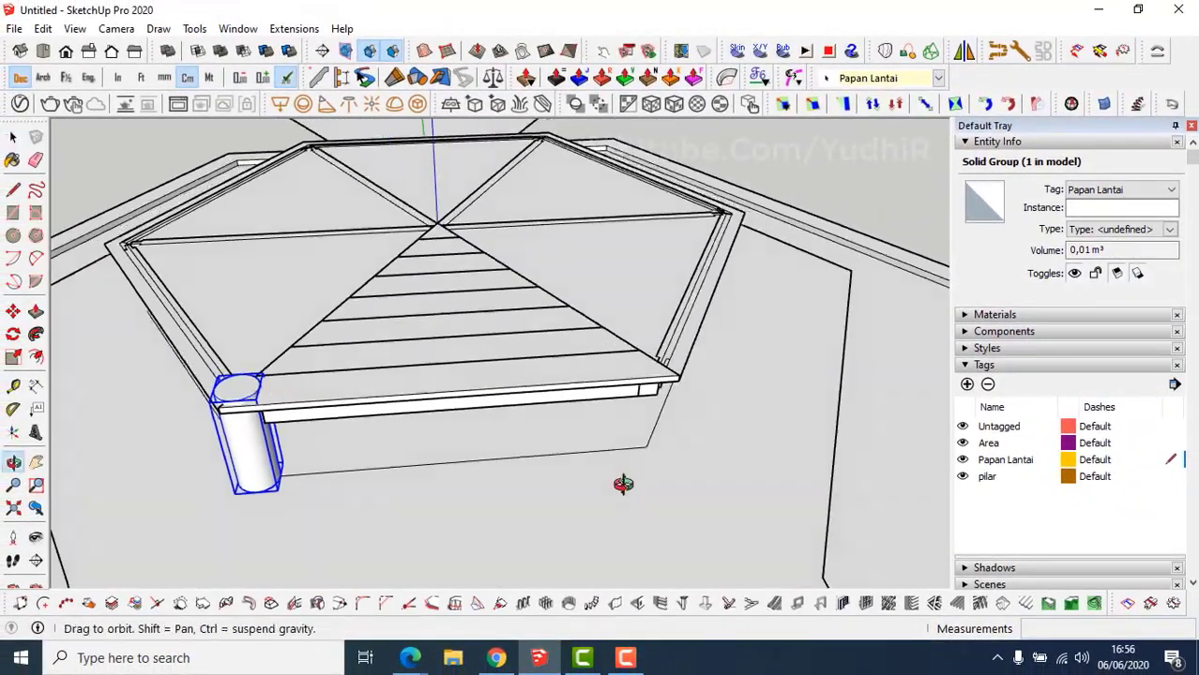
{"action": "key", "text": "c"}
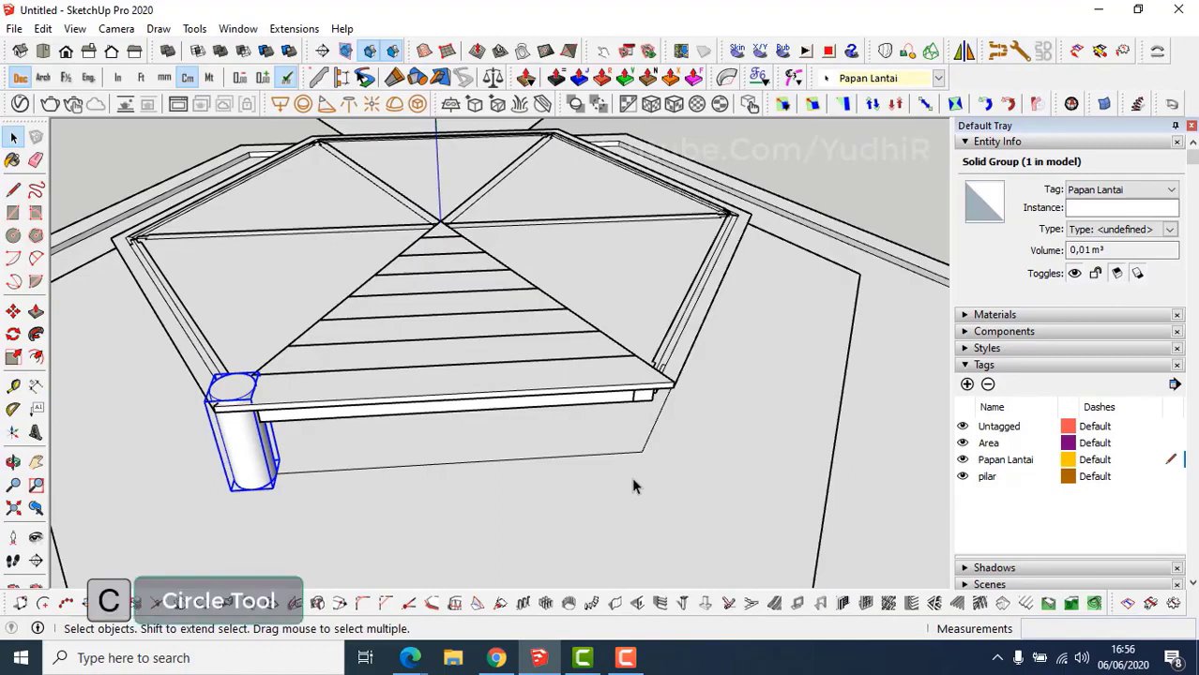
{"action": "left_click", "coordinate": [642, 451]}
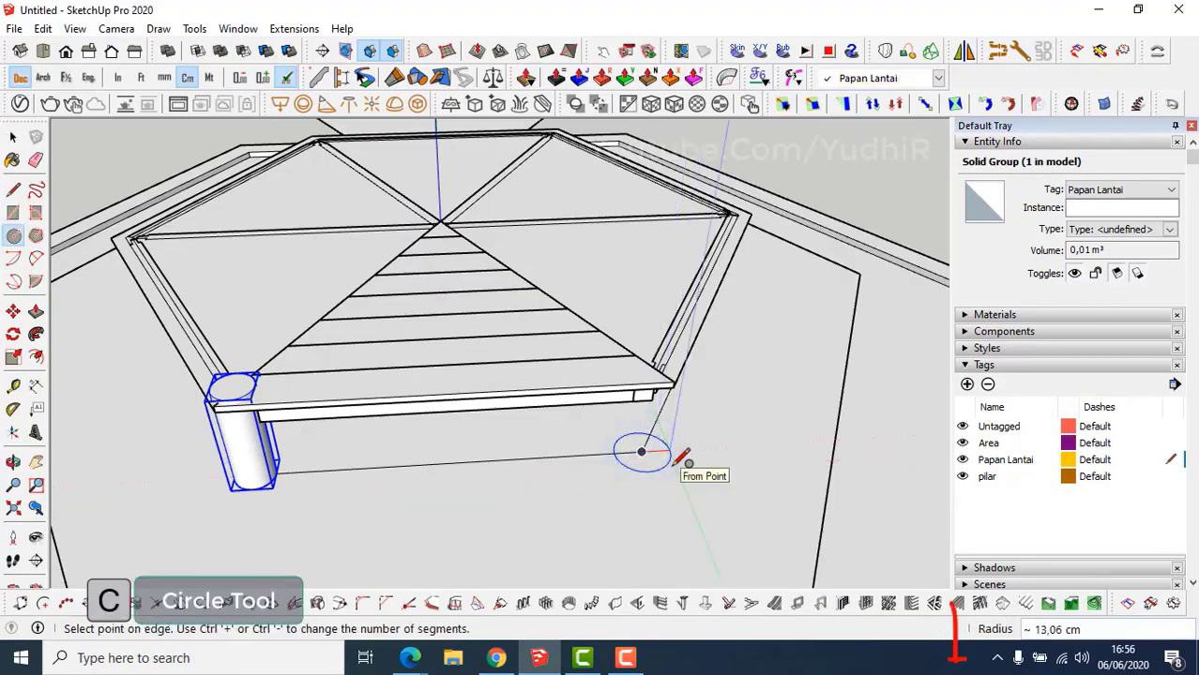
{"action": "key", "text": "Return"}
{"action": "key", "text": "p"}
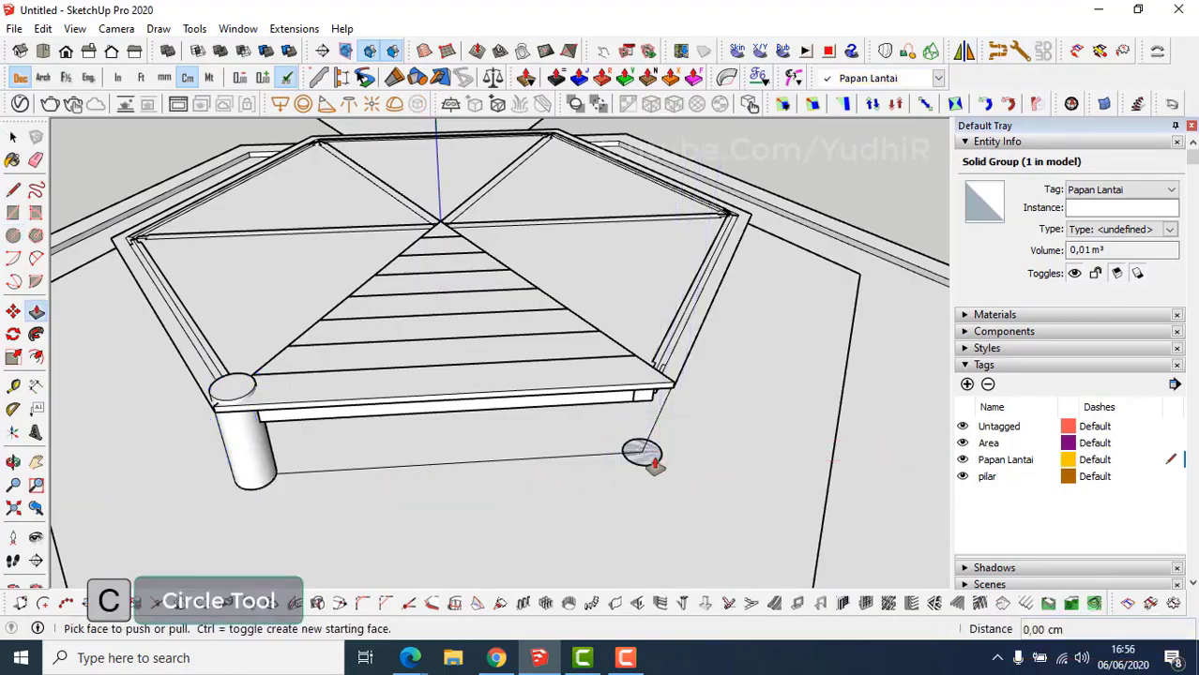
{"action": "left_click", "coordinate": [648, 457]}
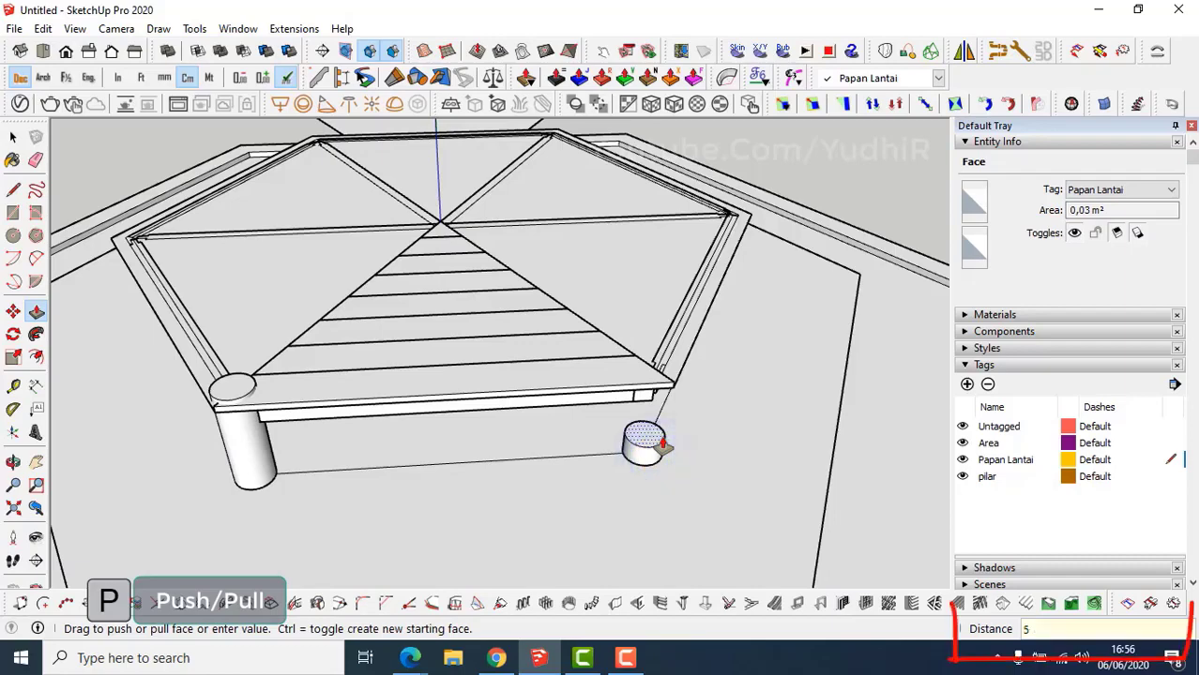
{"action": "key", "text": "Return"}
{"action": "key", "text": "space"}
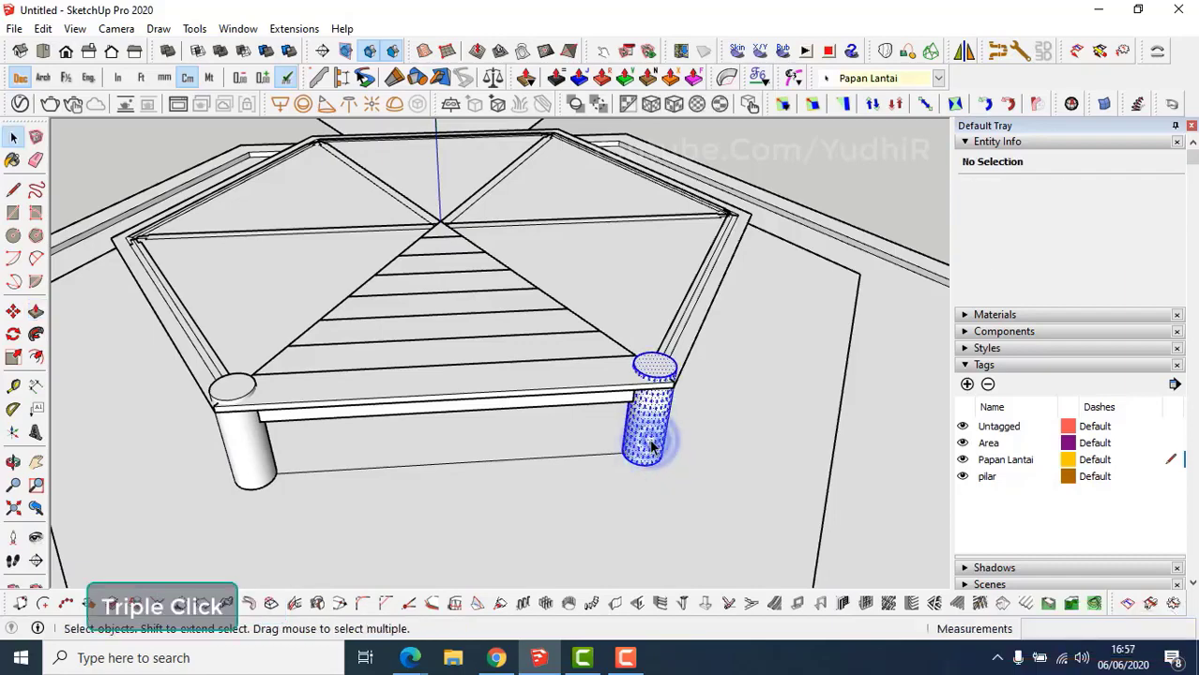
{"action": "right_click", "coordinate": [654, 448]}
{"action": "left_click", "coordinate": [725, 216]}
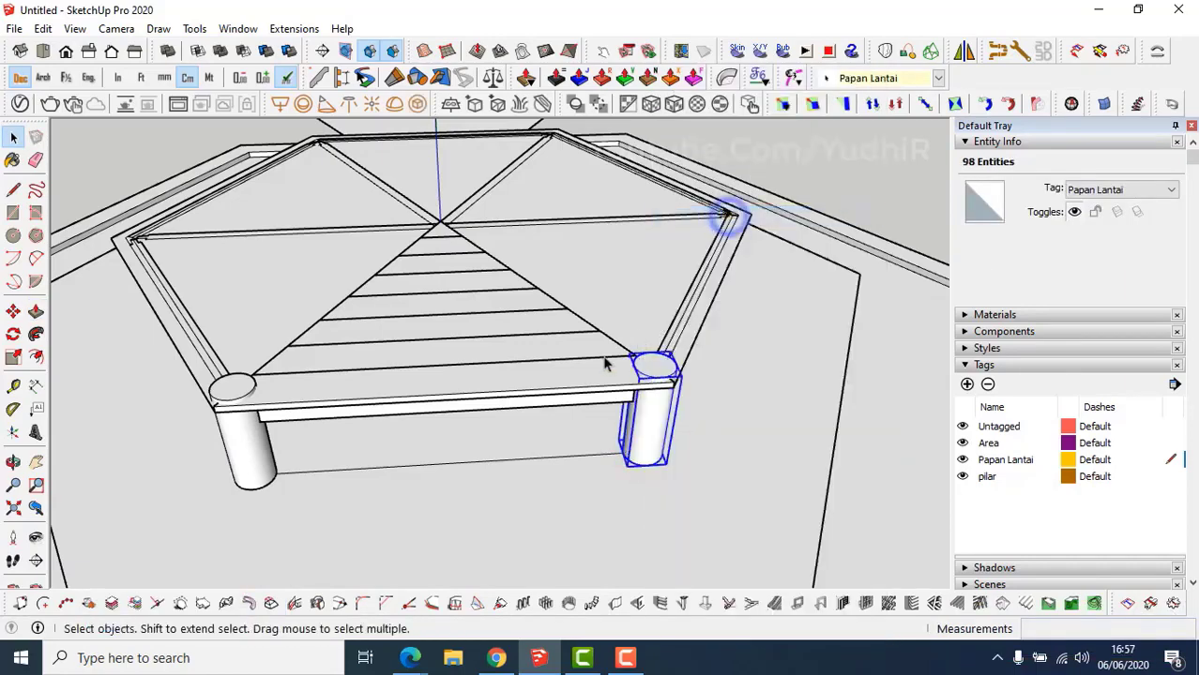
{"action": "scroll", "coordinate": [605, 364], "scroll_direction": "up", "scroll_amount": 4}
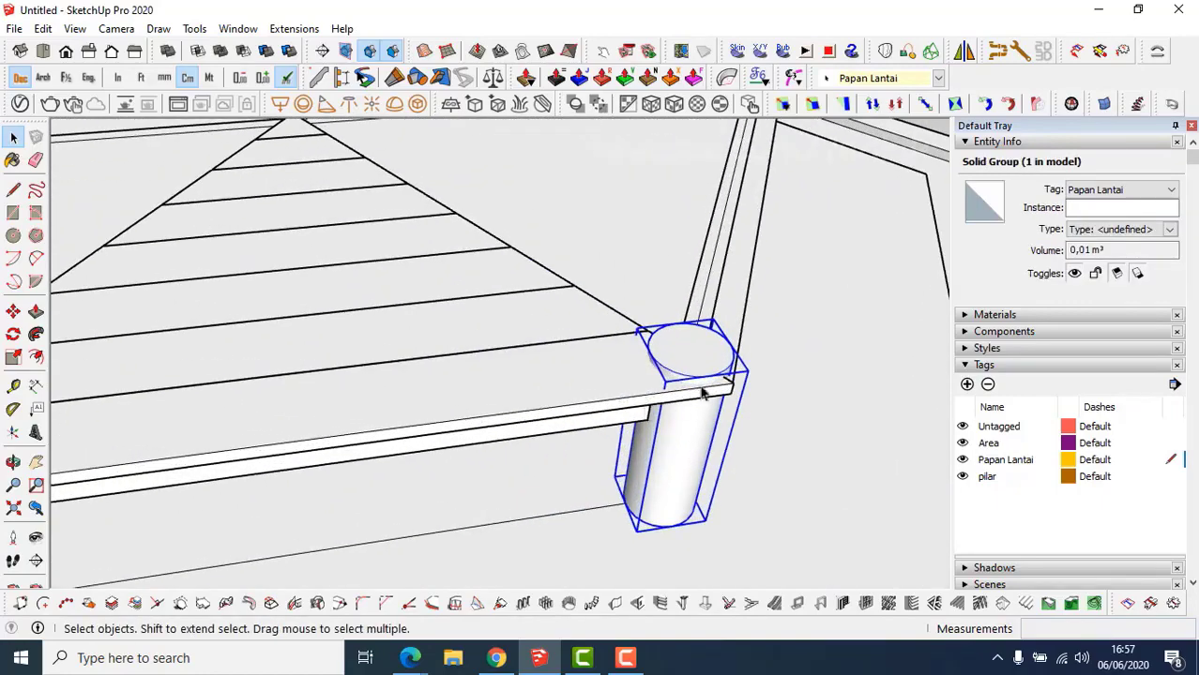
Subtract the right and then the left cylinder from the front floor board, notching both corners.
{"action": "left_click", "coordinate": [590, 376], "text": "shift"}
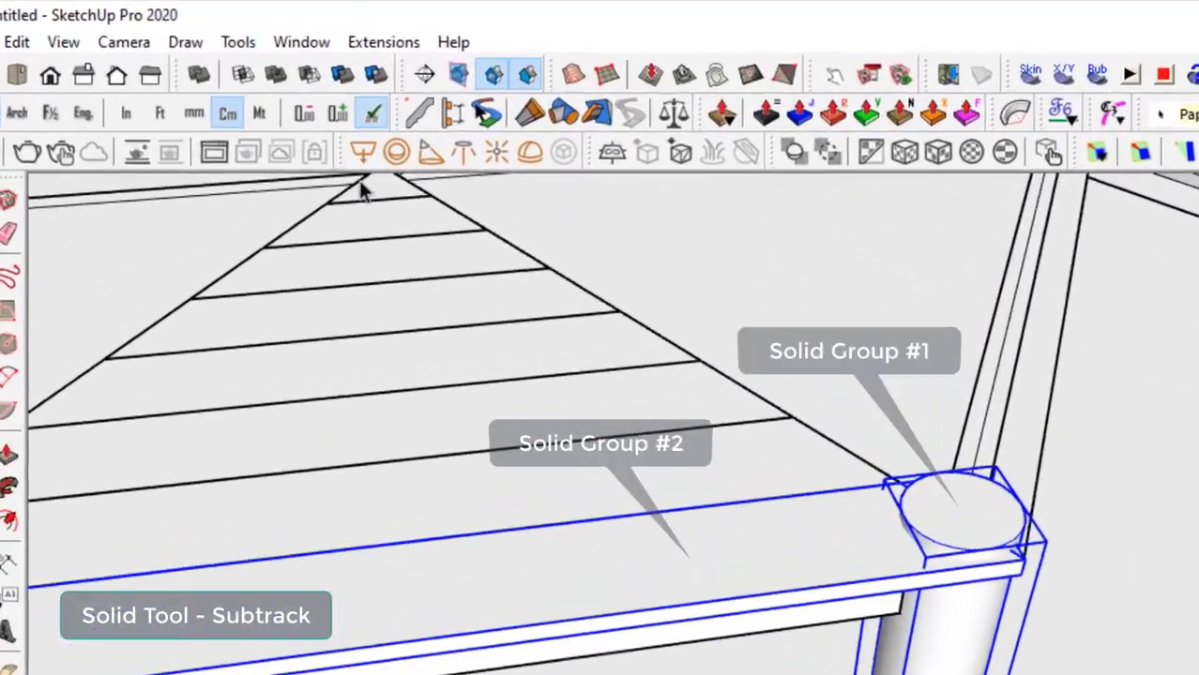
{"action": "left_click", "coordinate": [315, 83]}
{"action": "scroll", "coordinate": [675, 542], "scroll_direction": "down", "scroll_amount": 3}
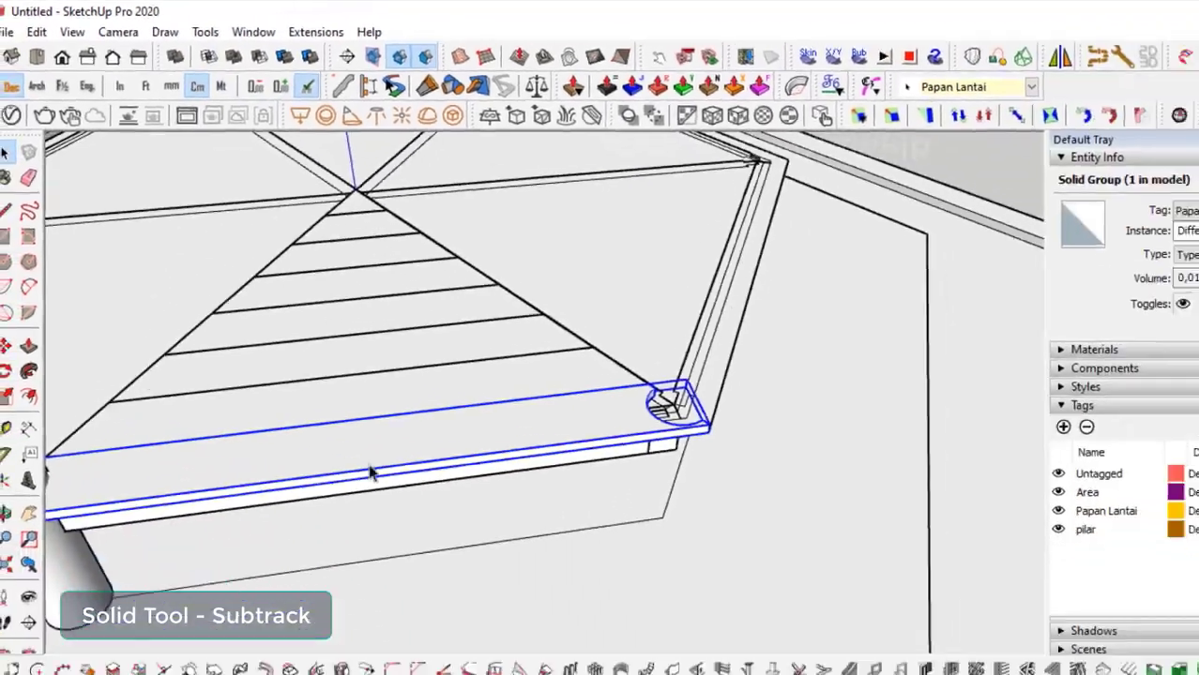
{"action": "middle_click_drag", "start_coordinate": [455, 623], "coordinate": [945, 566], "text": "shift"}
{"action": "middle_click_drag", "start_coordinate": [445, 373], "coordinate": [493, 386]}
{"action": "scroll", "coordinate": [403, 490], "scroll_direction": "up", "scroll_amount": 1}
{"action": "left_click", "coordinate": [382, 484]}
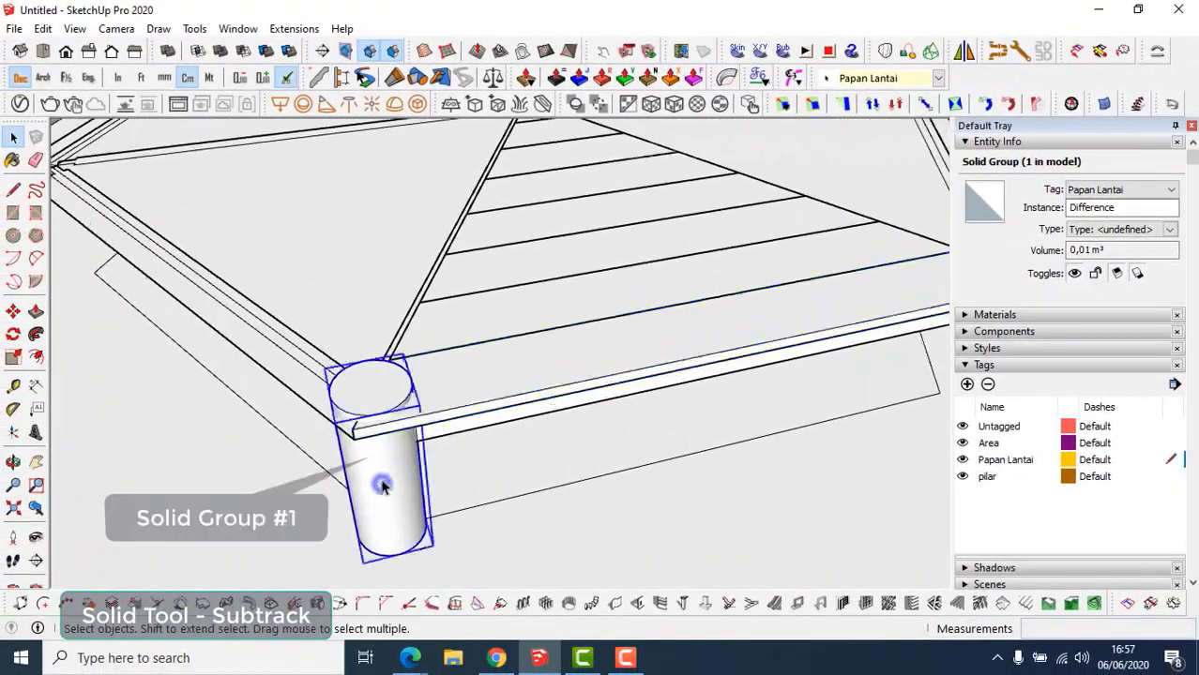
{"action": "left_click", "coordinate": [441, 407], "text": "shift"}
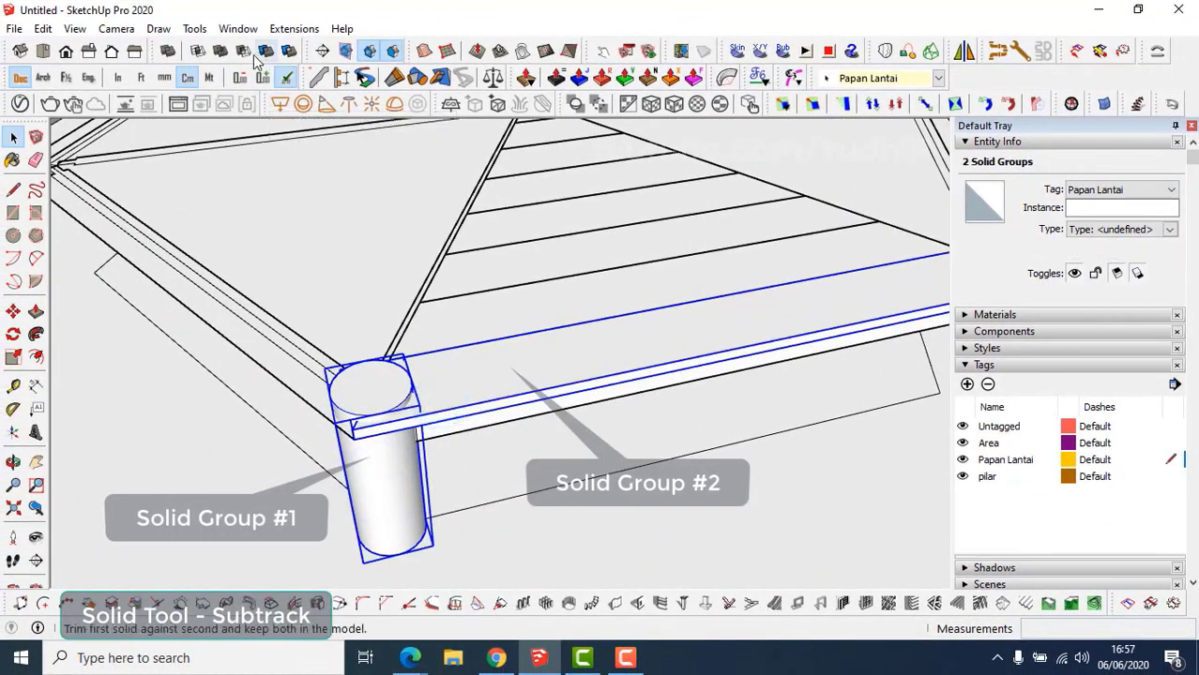
{"action": "left_click", "coordinate": [252, 53]}
Unhide all hidden objects so the pillars reappear.
{"action": "middle_click_drag", "start_coordinate": [409, 405], "coordinate": [473, 406]}
{"action": "scroll", "coordinate": [484, 392], "scroll_direction": "down", "scroll_amount": 2}
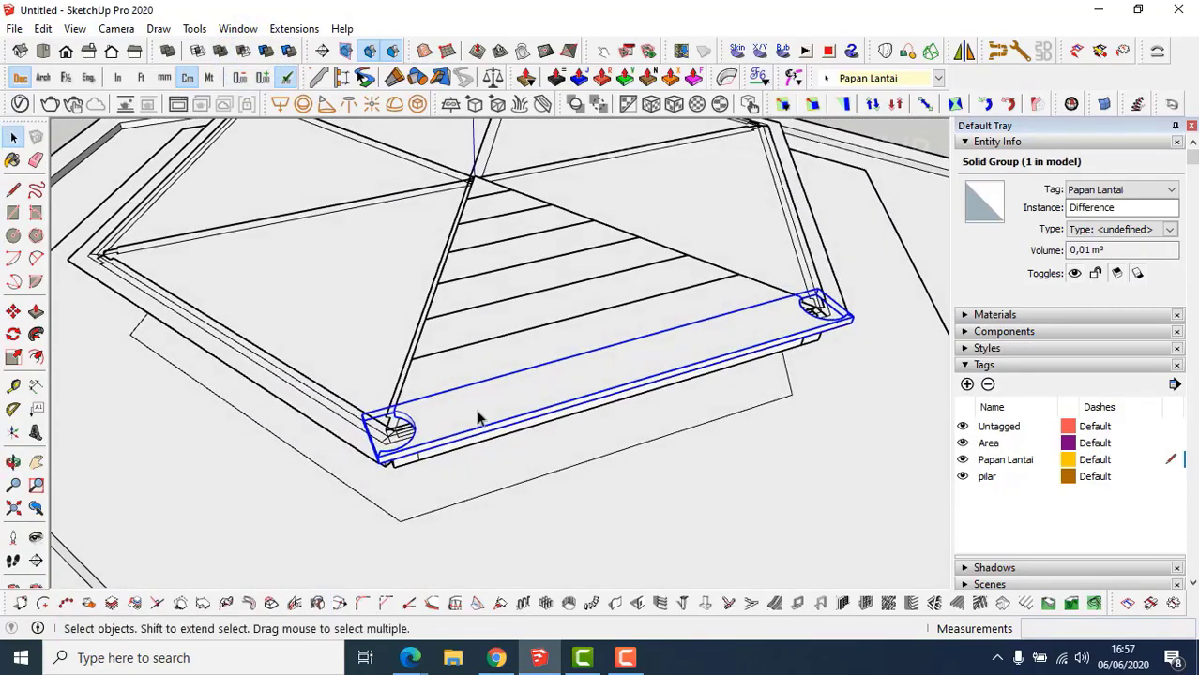
{"action": "key", "text": "ctrl+shift+h"}
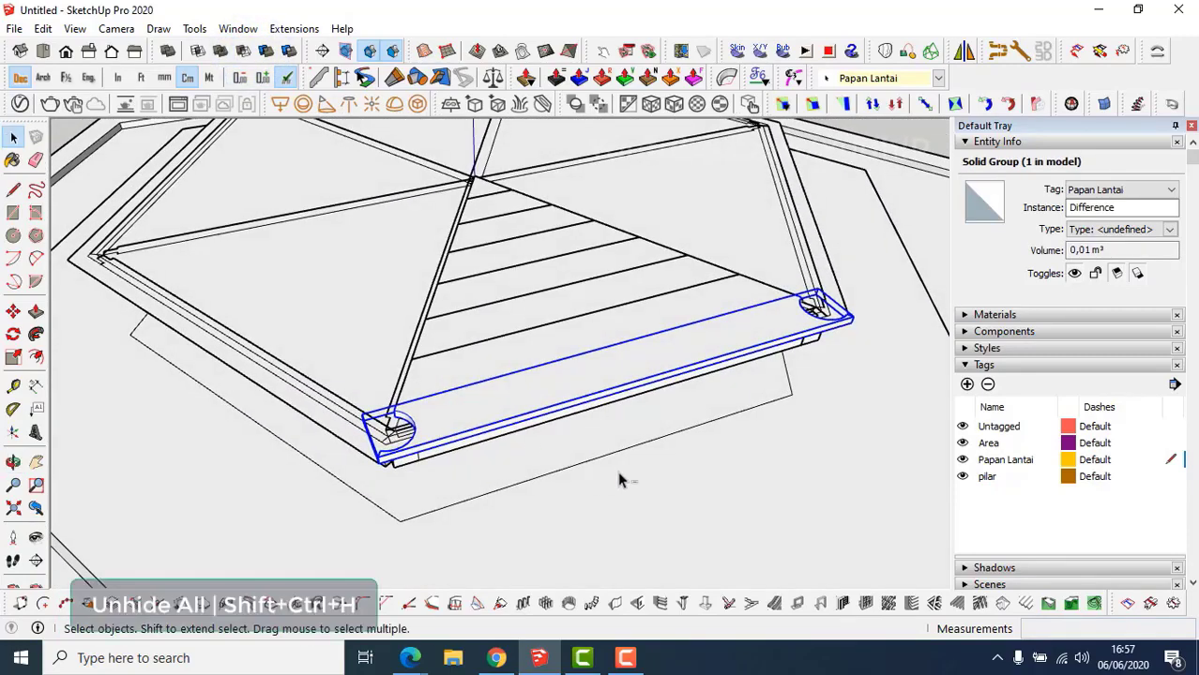
Select the front triangle's deck boards together, board by board up the wedge.
{"action": "middle_click_drag", "start_coordinate": [472, 403], "coordinate": [361, 419]}
{"action": "scroll", "coordinate": [615, 433], "scroll_direction": "up", "scroll_amount": 1}
{"action": "middle_click_drag", "start_coordinate": [618, 430], "coordinate": [521, 405]}
{"action": "scroll", "coordinate": [536, 396], "scroll_direction": "up", "scroll_amount": 1}
{"action": "left_click", "coordinate": [509, 361], "text": "shift"}
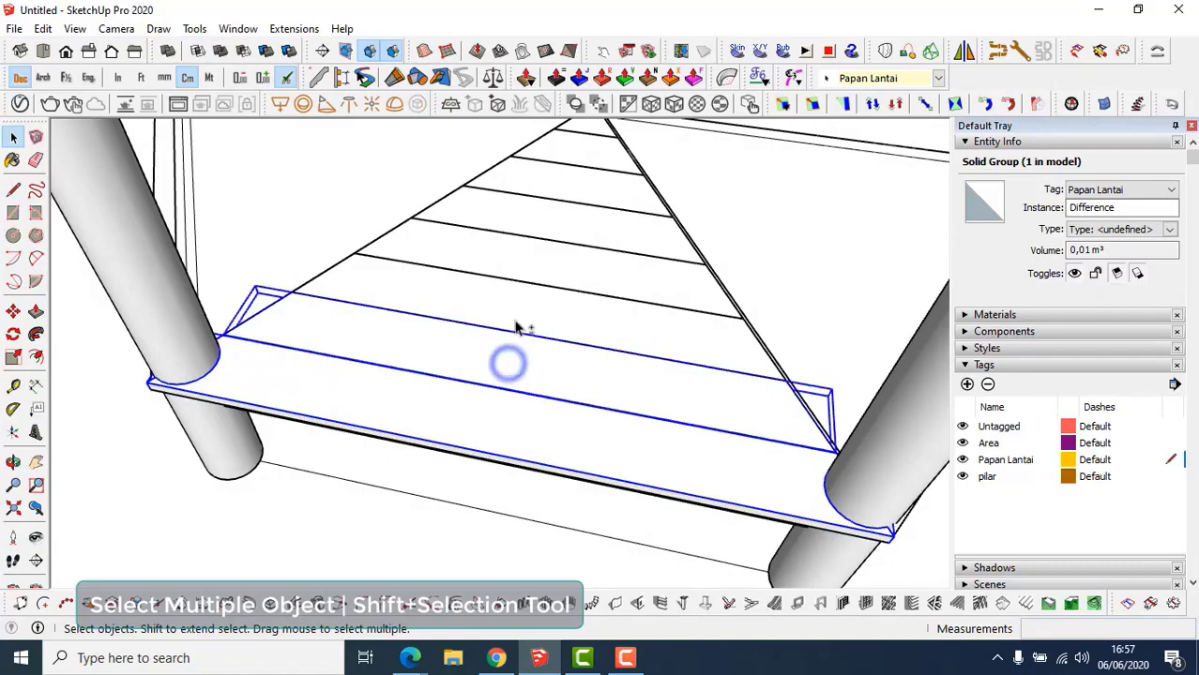
{"action": "left_click", "coordinate": [517, 302], "text": "shift"}
{"action": "left_click", "coordinate": [523, 253], "text": "shift"}
{"action": "left_click", "coordinate": [533, 216], "text": "shift"}
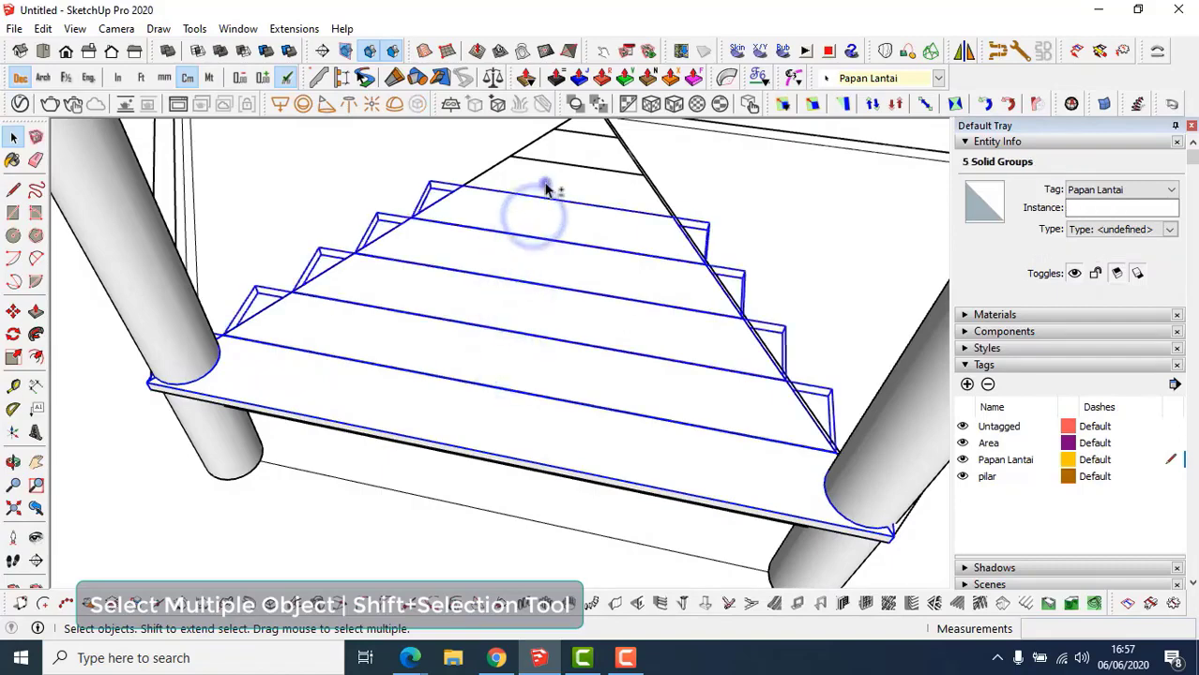
{"action": "left_click", "coordinate": [545, 184], "text": "shift"}
{"action": "scroll", "coordinate": [543, 260], "scroll_direction": "down", "scroll_amount": 2}
{"action": "scroll", "coordinate": [574, 285], "scroll_direction": "up", "scroll_amount": 2}
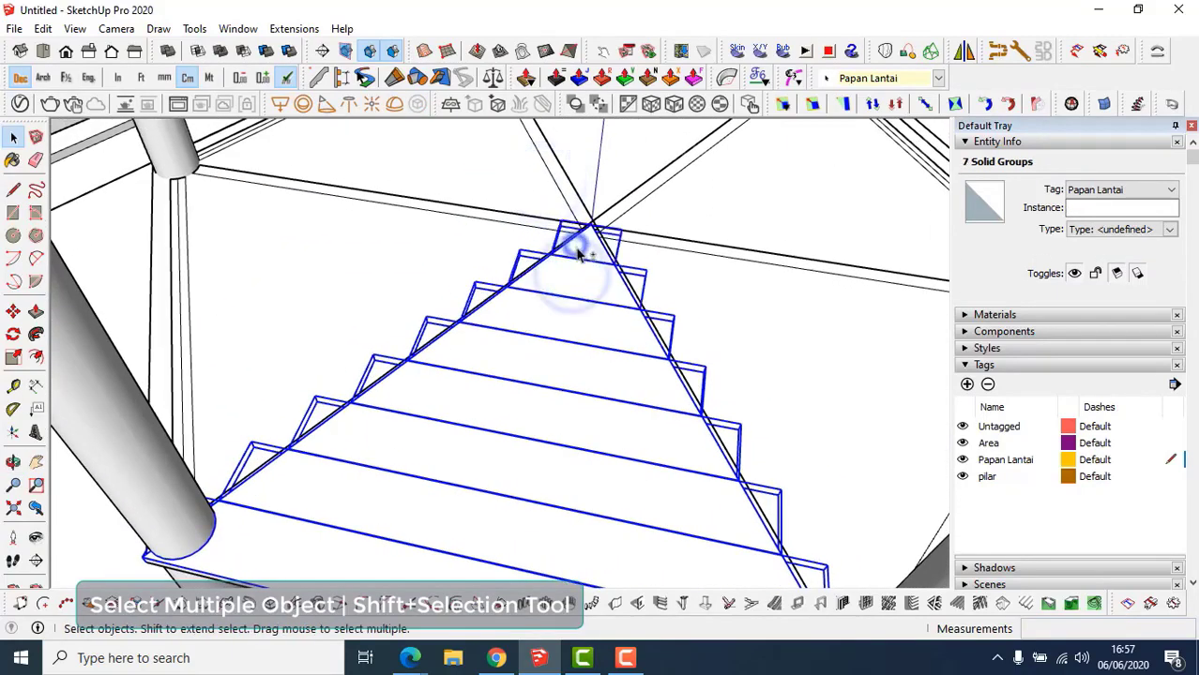
Make the selected boards into a component named PAPAN LANTAI.
{"action": "right_click", "coordinate": [580, 284]}
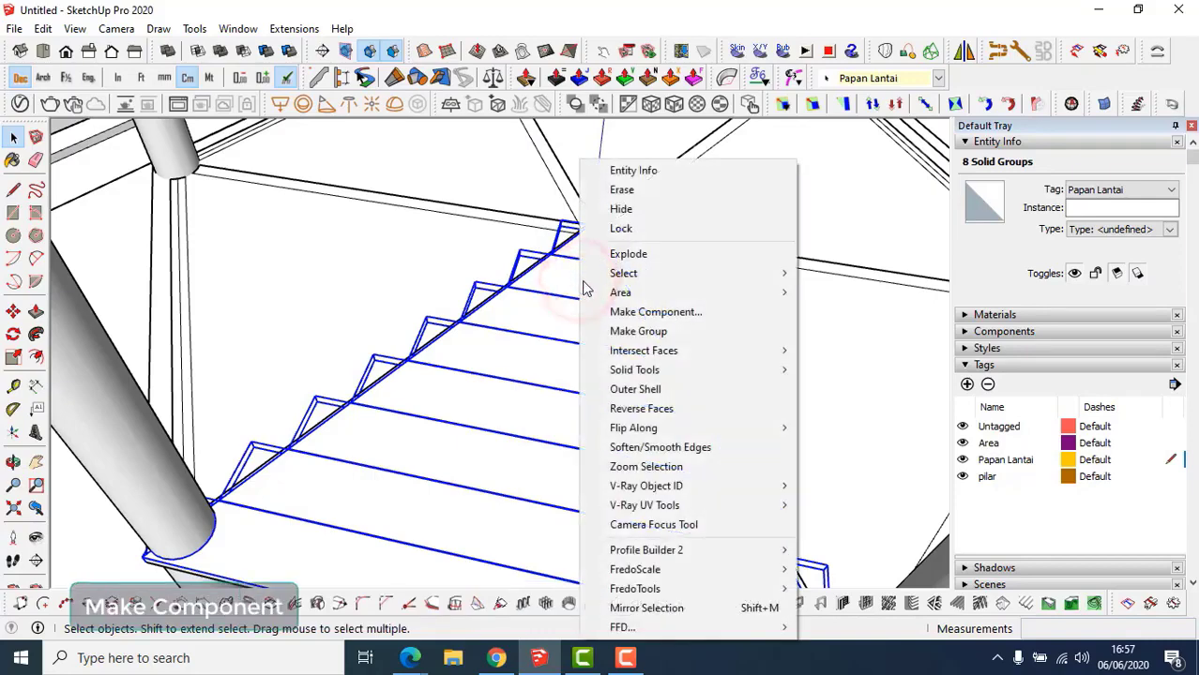
{"action": "mouse_move", "coordinate": [584, 282]}
{"action": "left_click", "coordinate": [608, 311]}
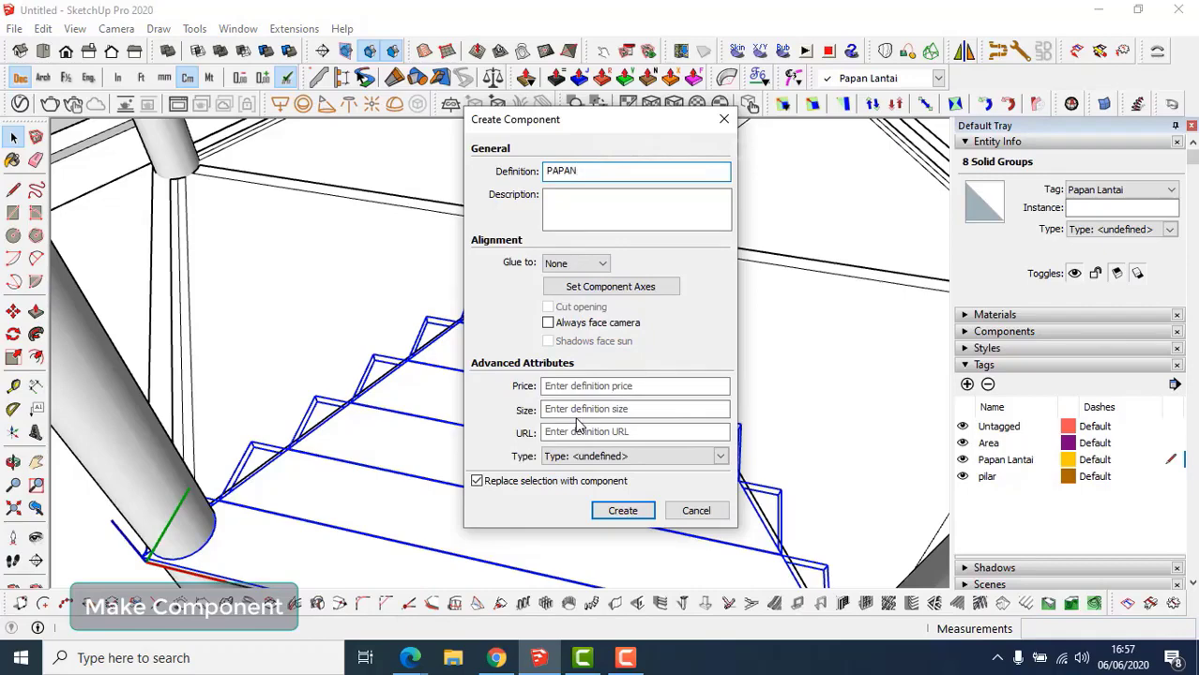
{"action": "type", "text": "PAPAN LAN"}
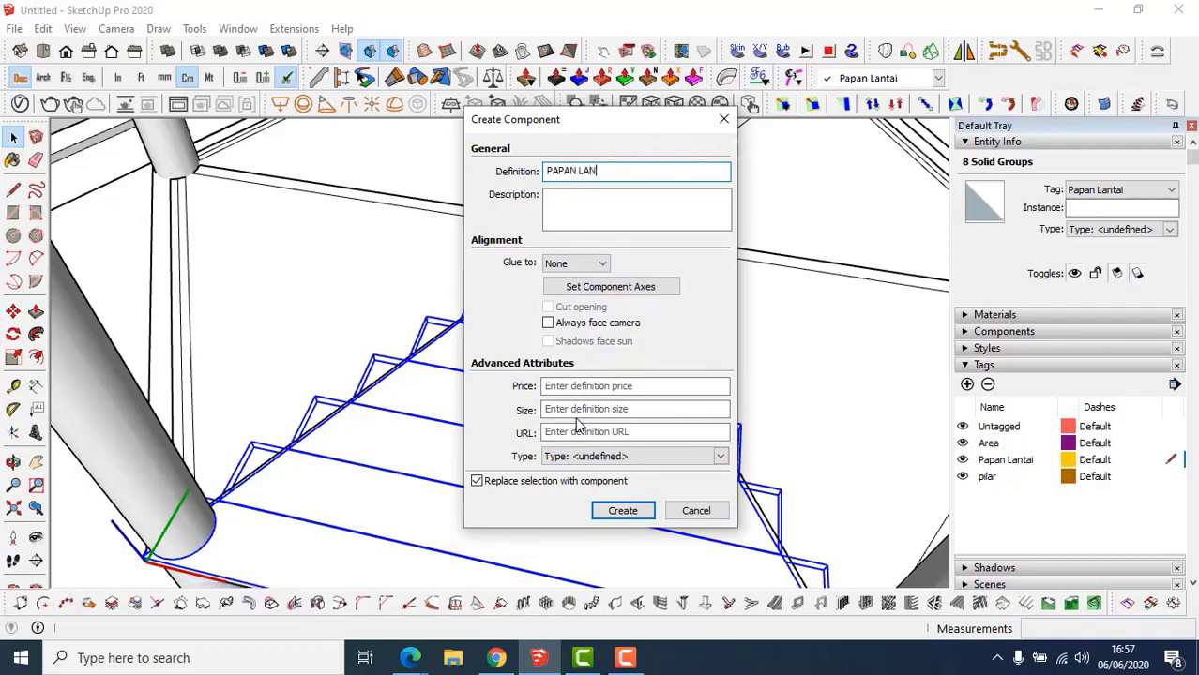
{"action": "type", "text": "TAI"}
{"action": "key", "text": "Return"}
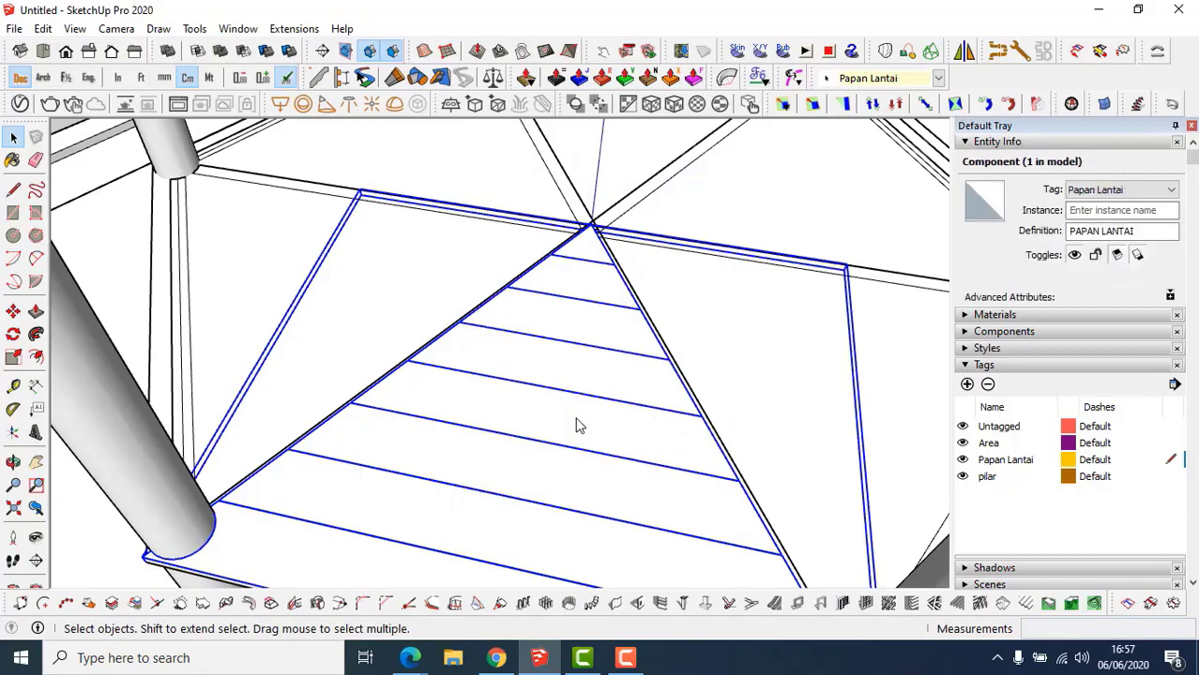
{"action": "scroll", "coordinate": [577, 425], "scroll_direction": "down", "scroll_amount": 1}
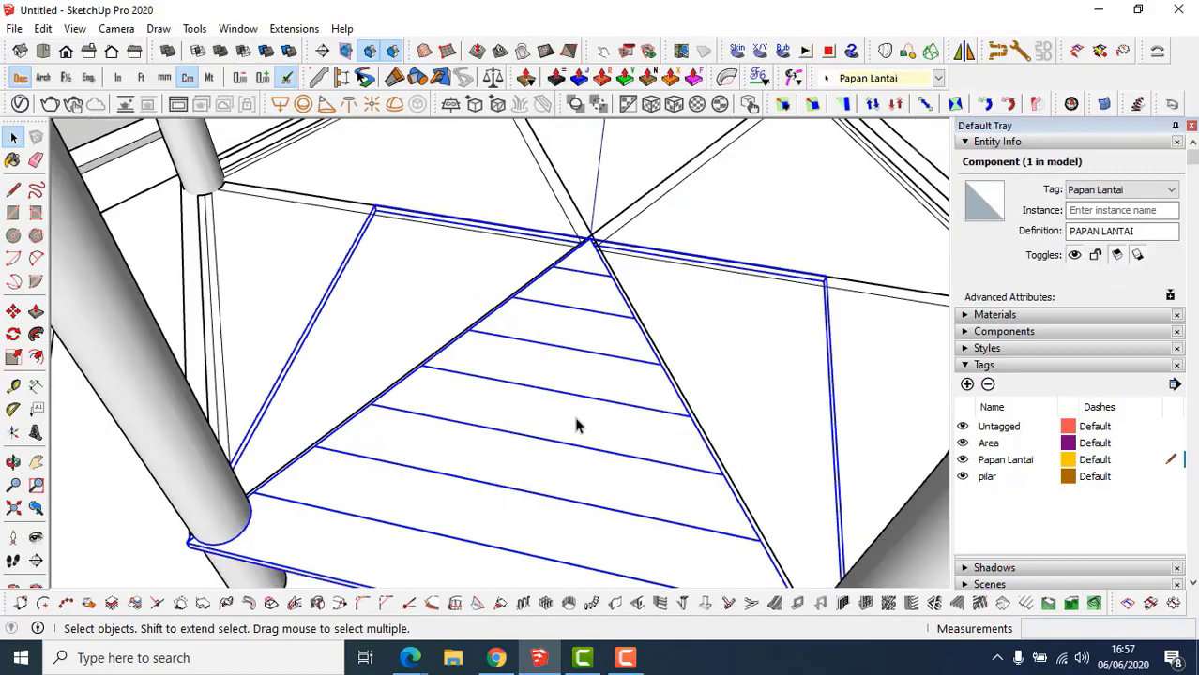
{"action": "scroll", "coordinate": [577, 425], "scroll_direction": "down", "scroll_amount": 5}
{"action": "middle_click_drag", "start_coordinate": [599, 471], "coordinate": [577, 401]}
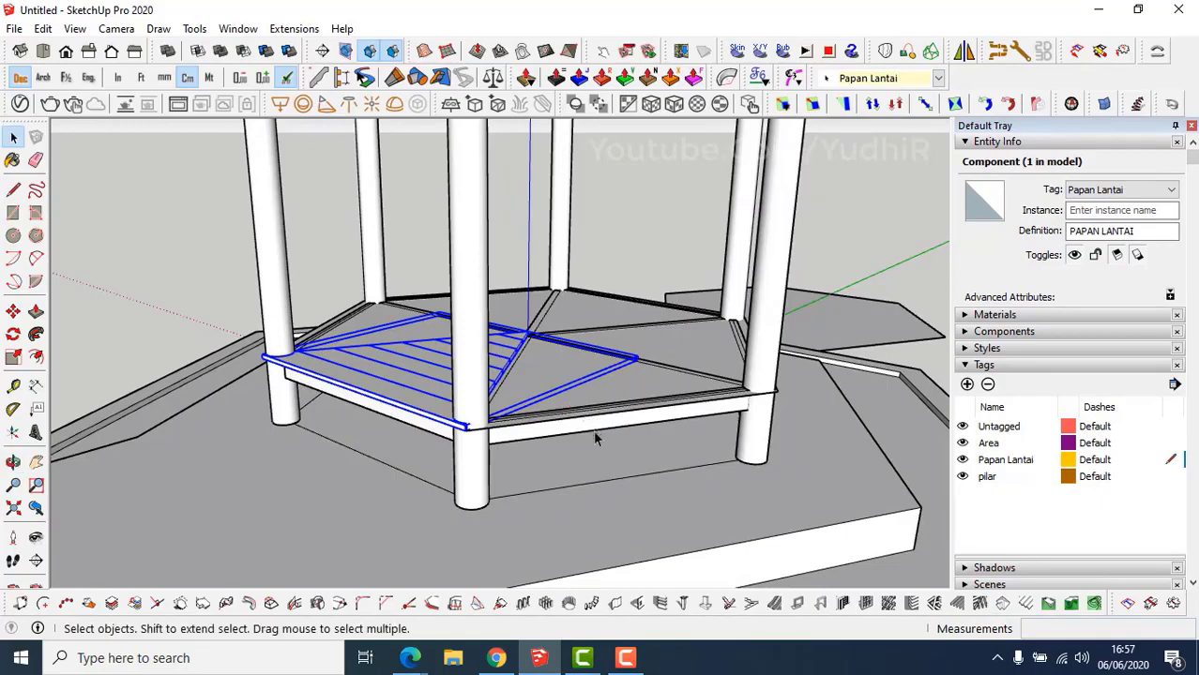
{"action": "middle_click_drag", "start_coordinate": [589, 424], "coordinate": [602, 386]}
{"action": "left_click", "coordinate": [600, 384]}
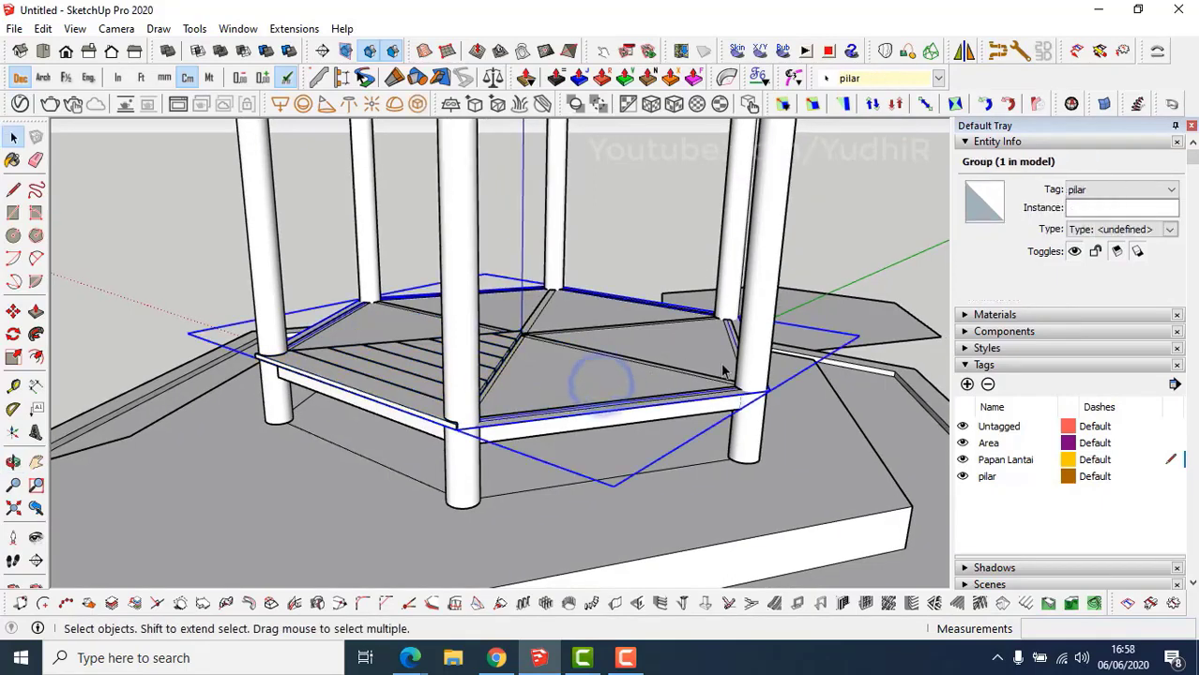
Give the hexagonal floor group and its inner entities the Papan Lantai tag.
{"action": "left_click", "coordinate": [939, 80]}
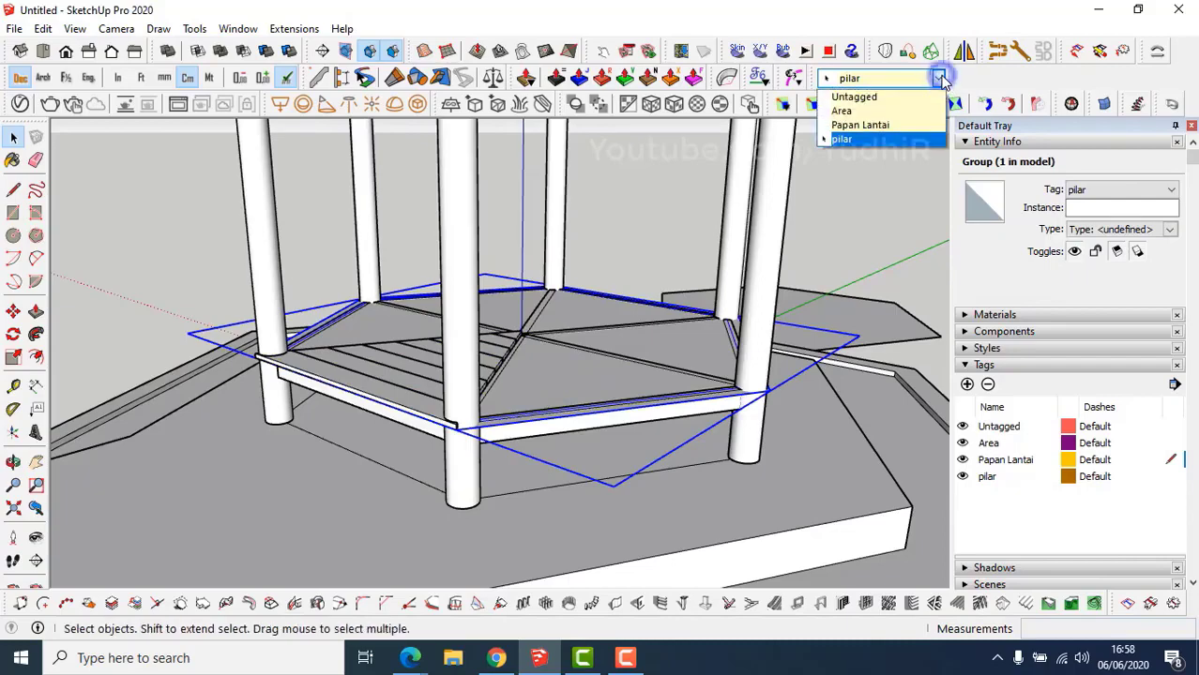
{"action": "left_click", "coordinate": [914, 121]}
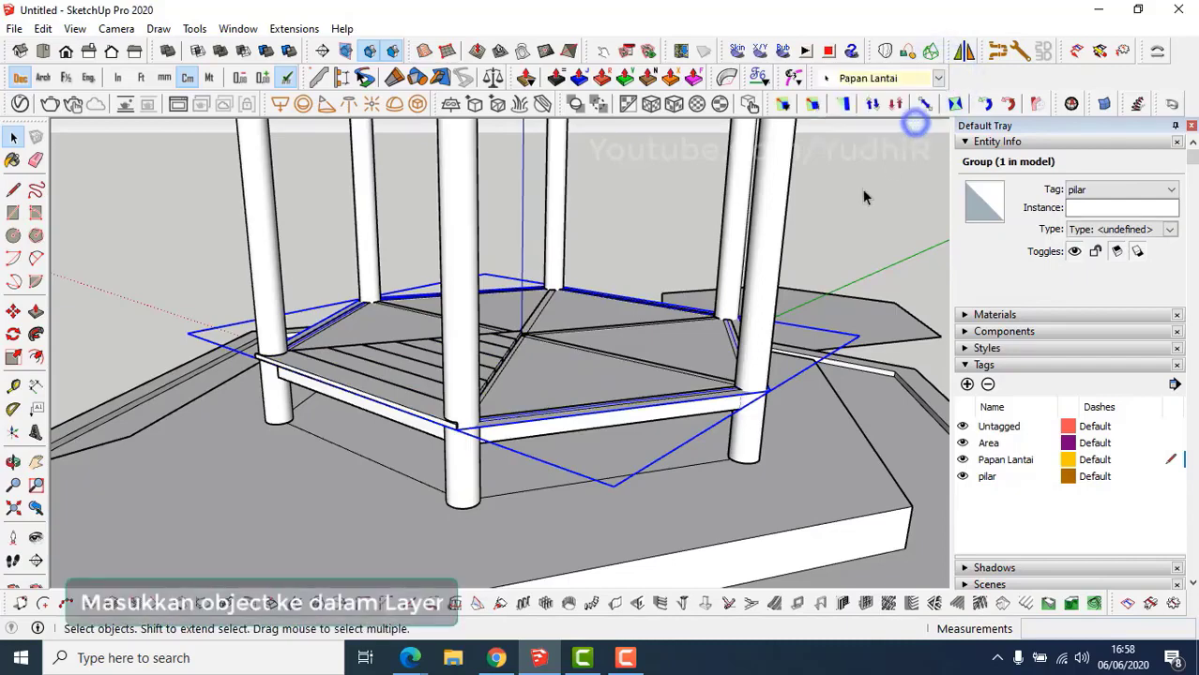
{"action": "double_click", "coordinate": [567, 382]}
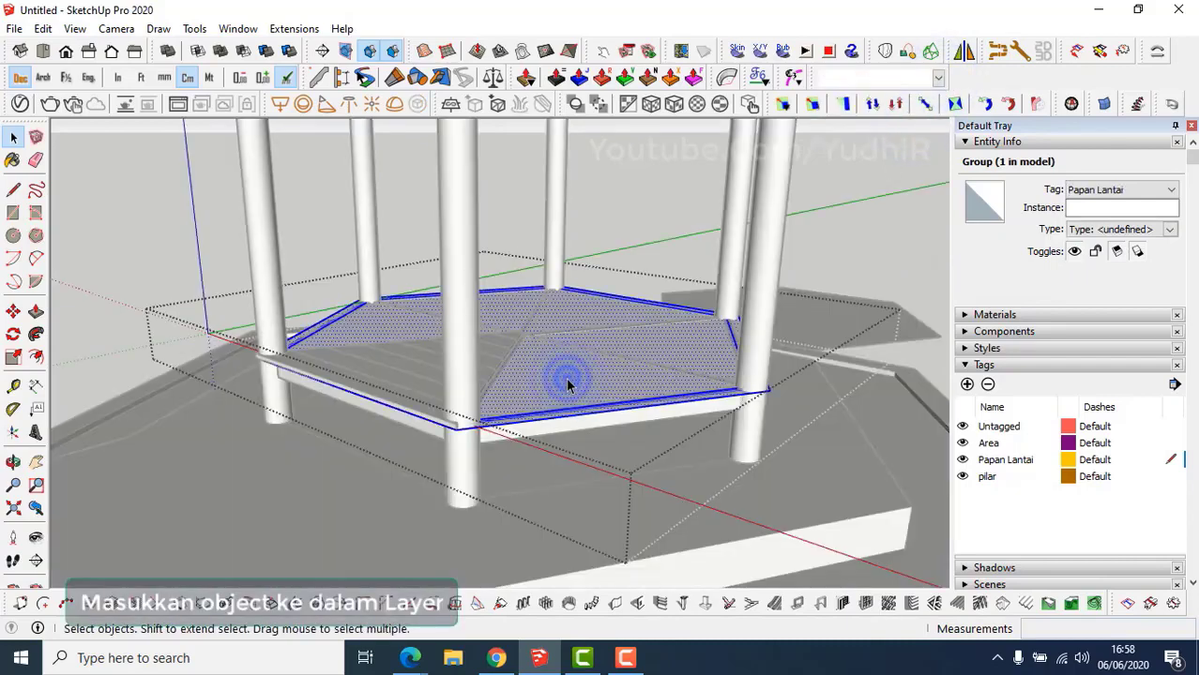
{"action": "left_click", "coordinate": [940, 81]}
{"action": "left_click", "coordinate": [915, 121]}
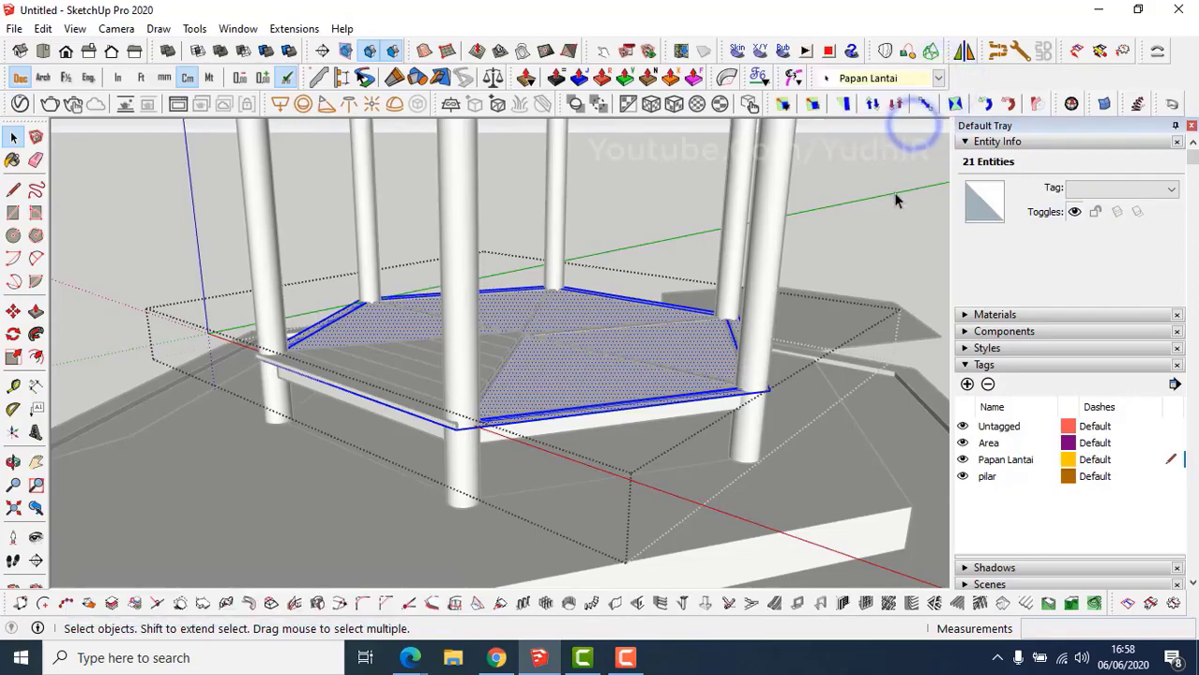
{"action": "left_click", "coordinate": [896, 193]}
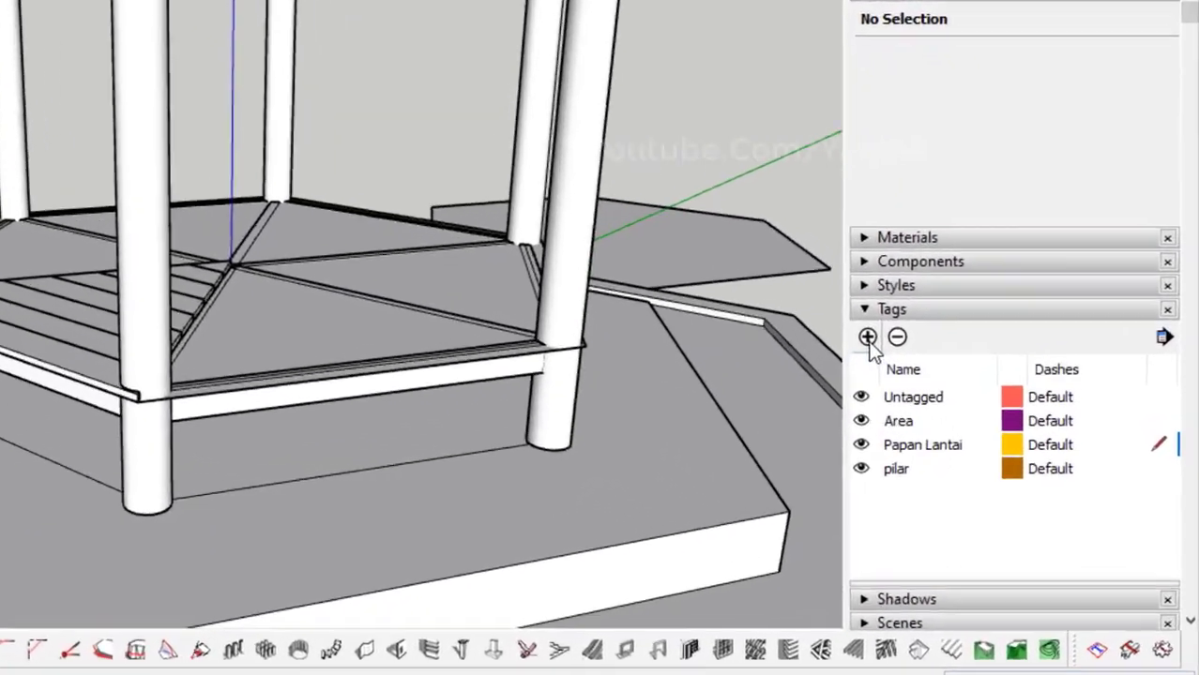
Add a new tag named Geladak.
{"action": "left_click", "coordinate": [968, 384]}
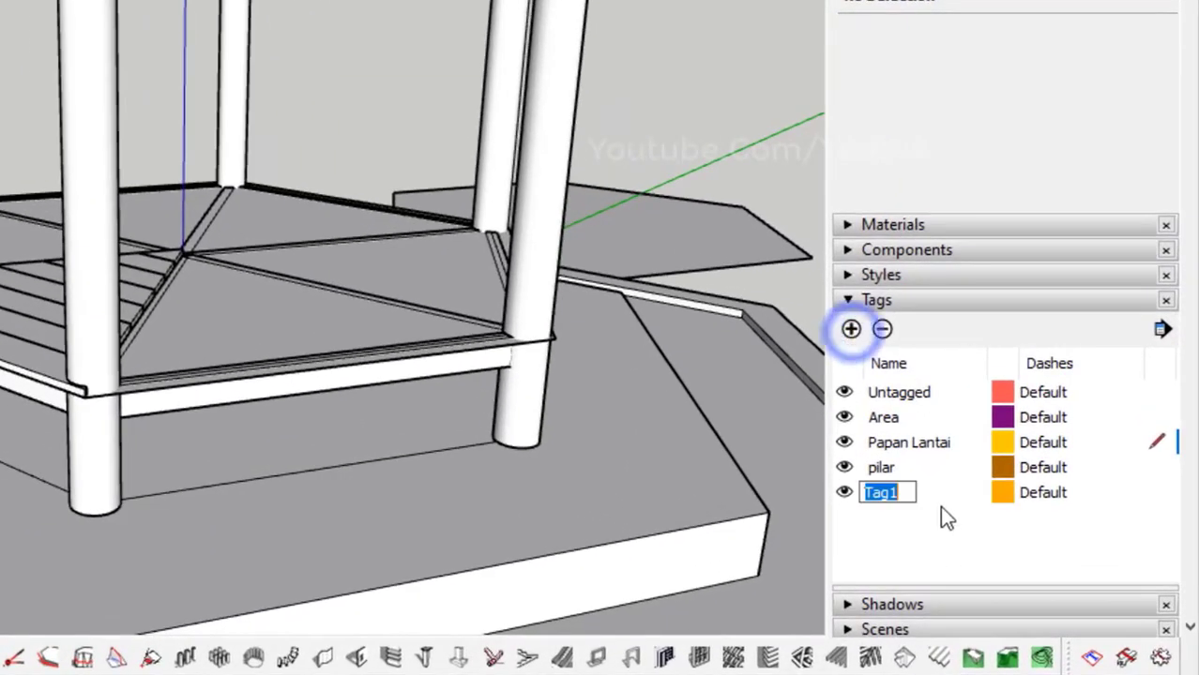
{"action": "type", "text": "Gelad"}
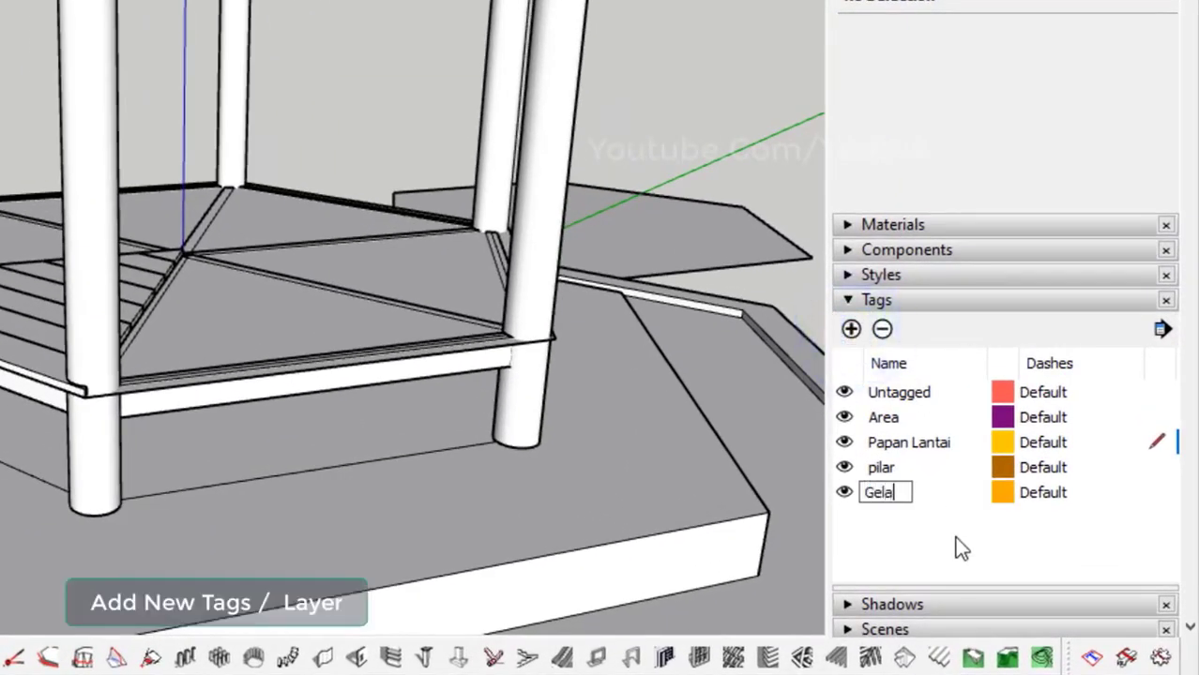
{"action": "type", "text": "ak"}
{"action": "key", "text": "Return"}
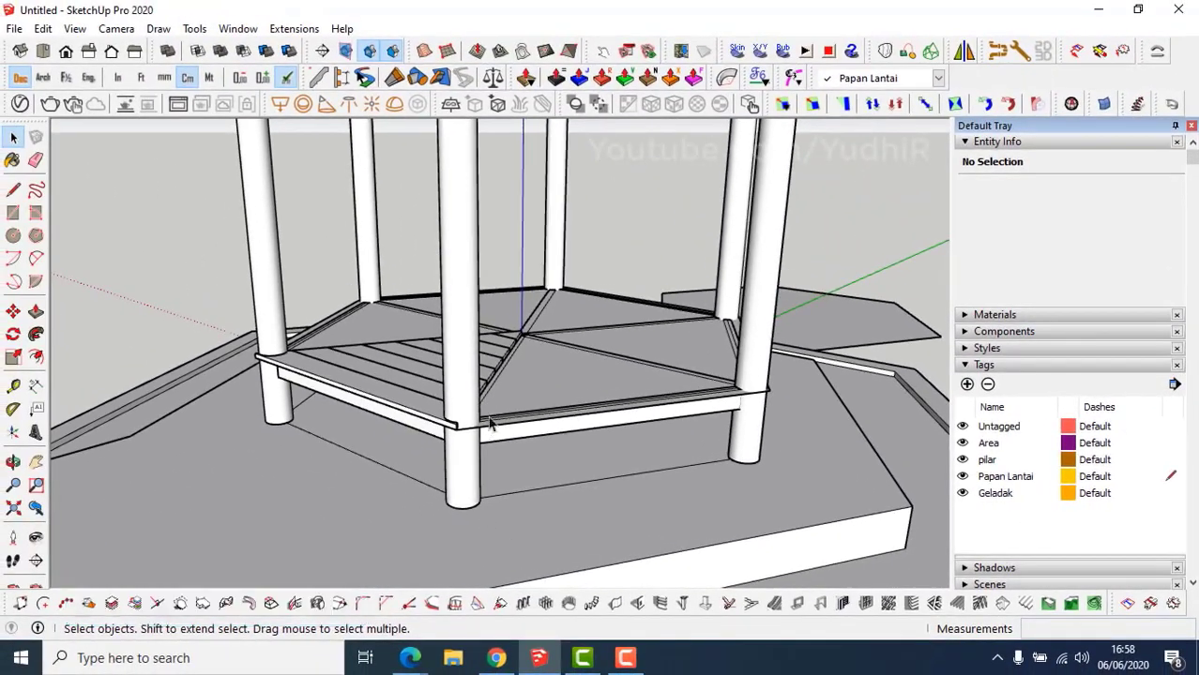
{"action": "mouse_move", "coordinate": [349, 407]}
{"action": "middle_mouse_down"}
{"action": "mouse_move", "coordinate": [335, 355]}
{"action": "mouse_move", "coordinate": [408, 370]}
{"action": "middle_mouse_up"}
{"action": "left_click", "coordinate": [539, 392]}
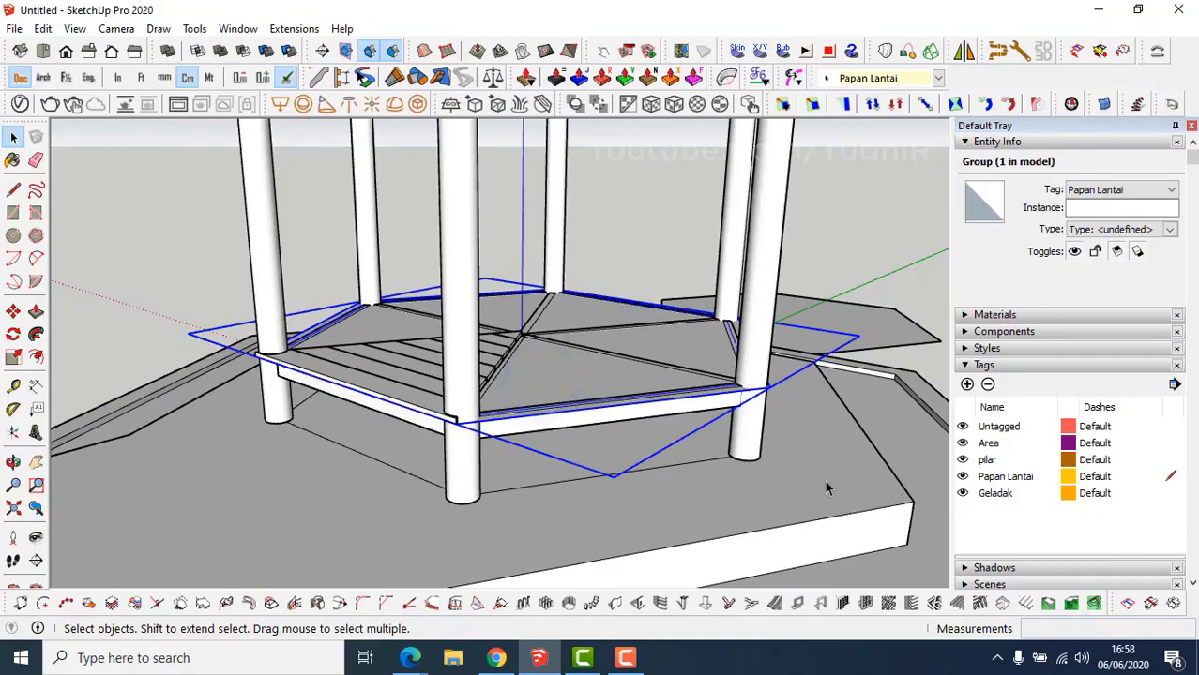
Hide the floor group and select the diagonal, back and front frame beams.
{"action": "key", "text": "ctrl+shift+h"}
{"action": "middle_click_drag", "start_coordinate": [677, 470], "coordinate": [557, 373]}
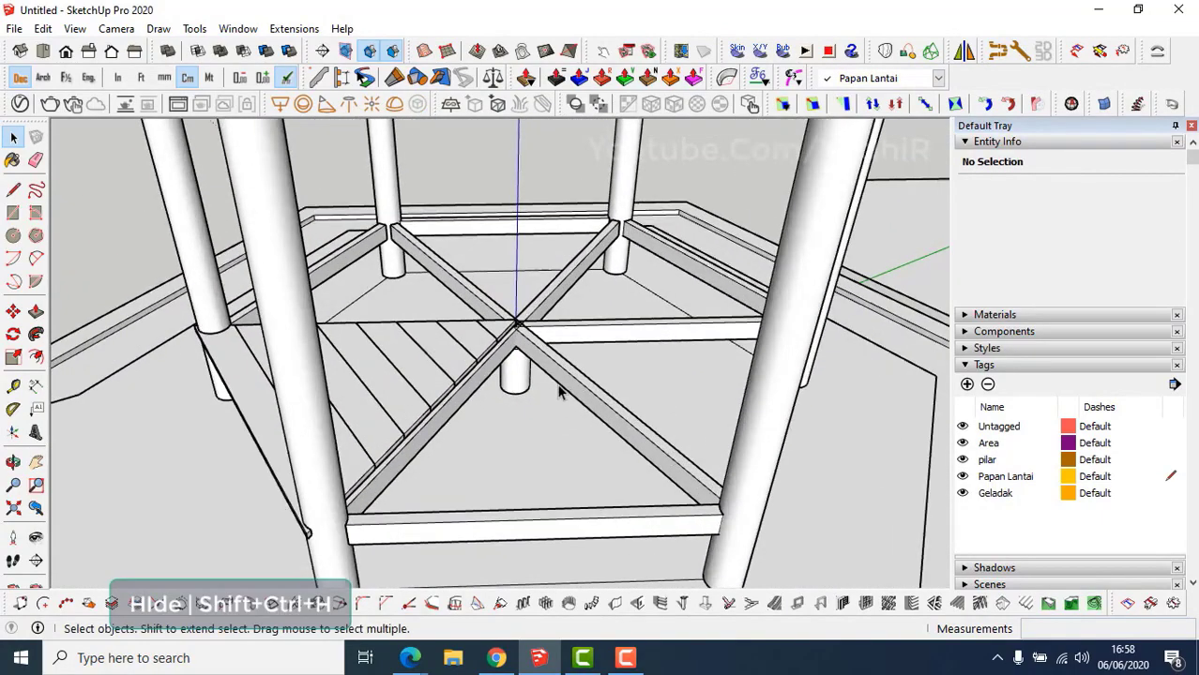
{"action": "left_click", "coordinate": [557, 373]}
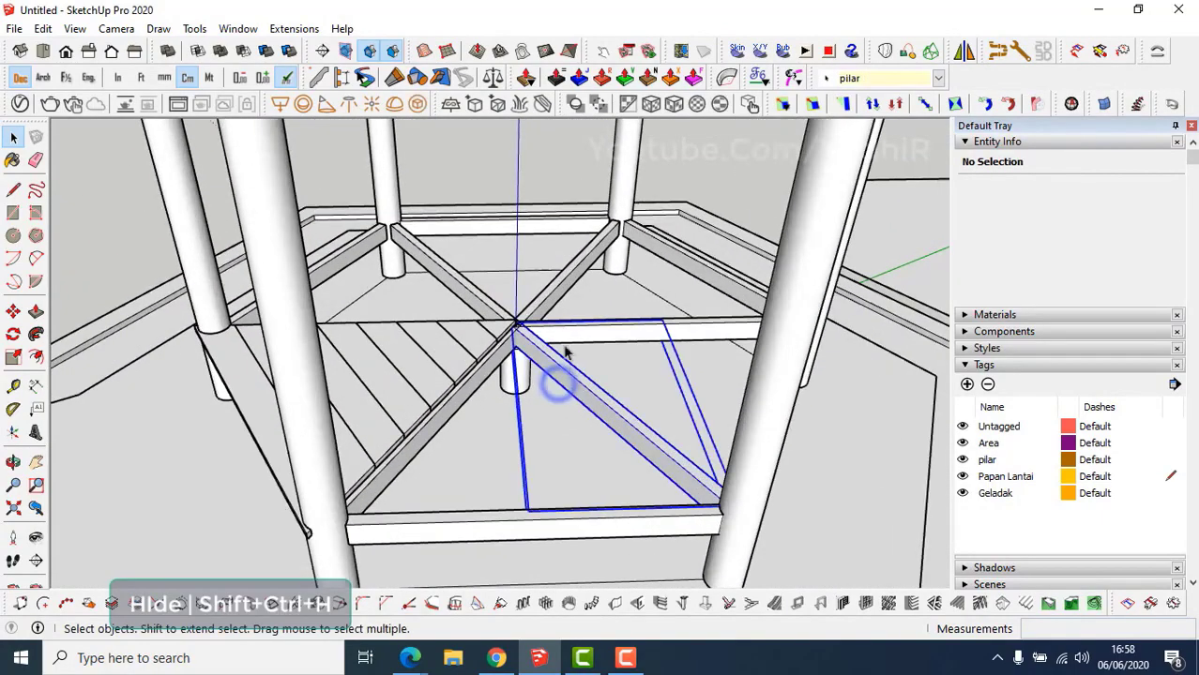
{"action": "left_click", "coordinate": [540, 300], "text": "ctrl"}
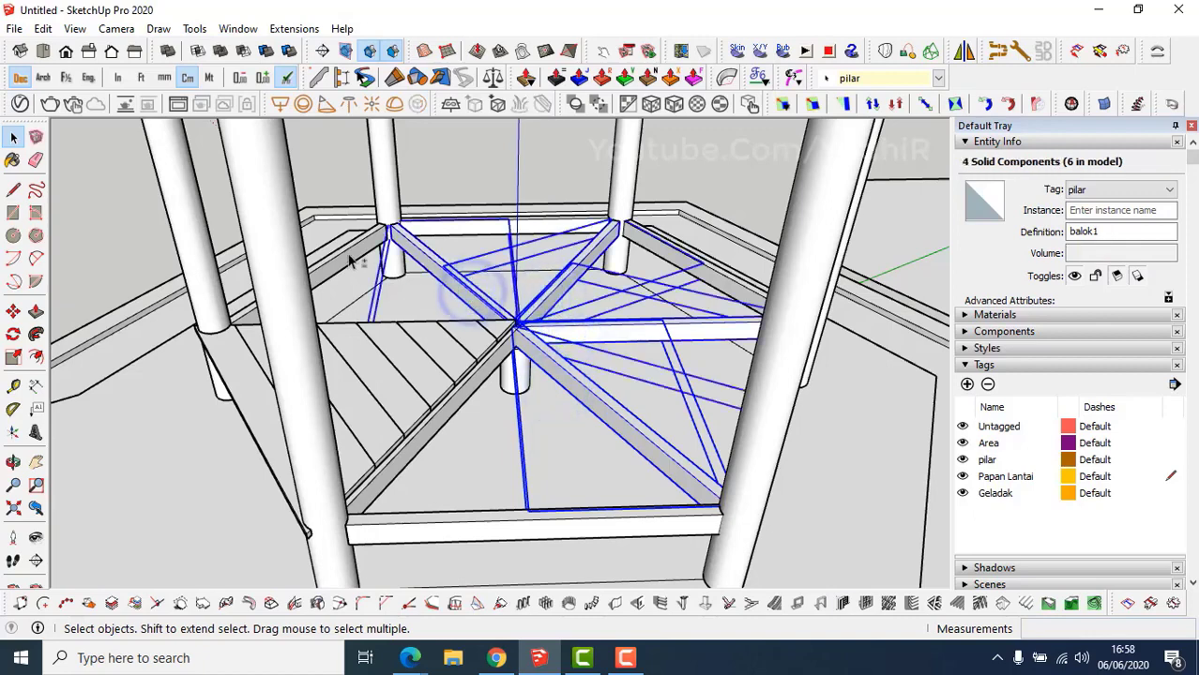
{"action": "left_click", "coordinate": [432, 228], "text": "shift"}
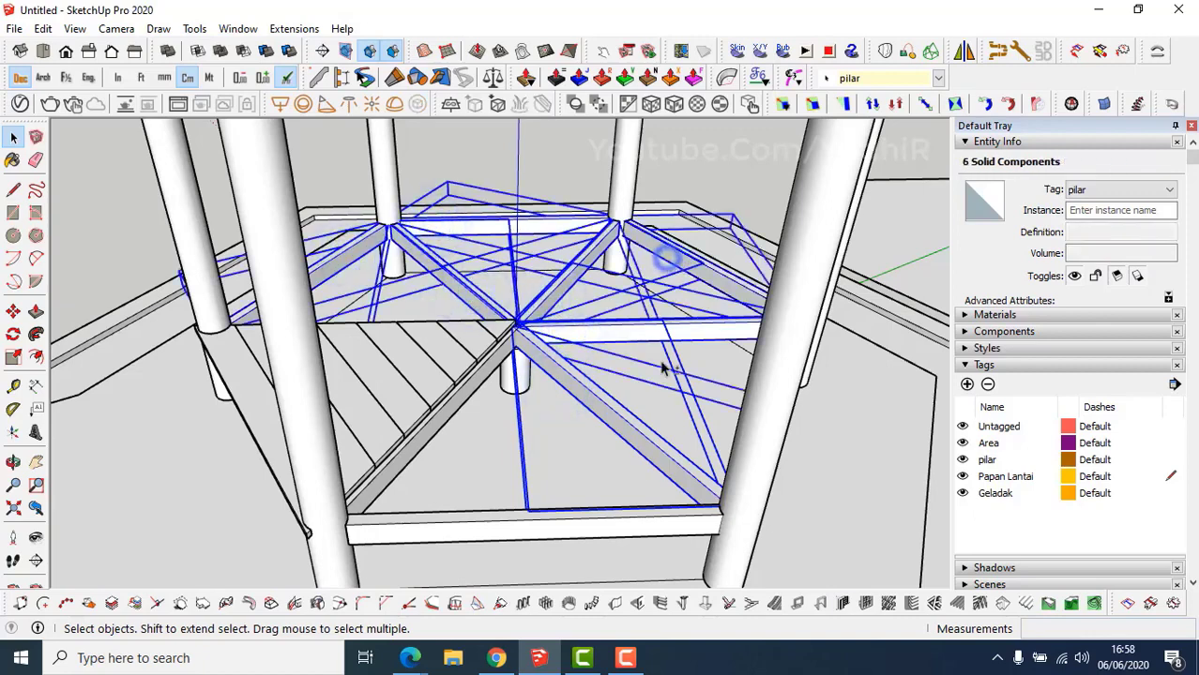
{"action": "left_click", "coordinate": [654, 524], "text": "shift"}
{"action": "middle_click_drag", "start_coordinate": [654, 523], "coordinate": [512, 457]}
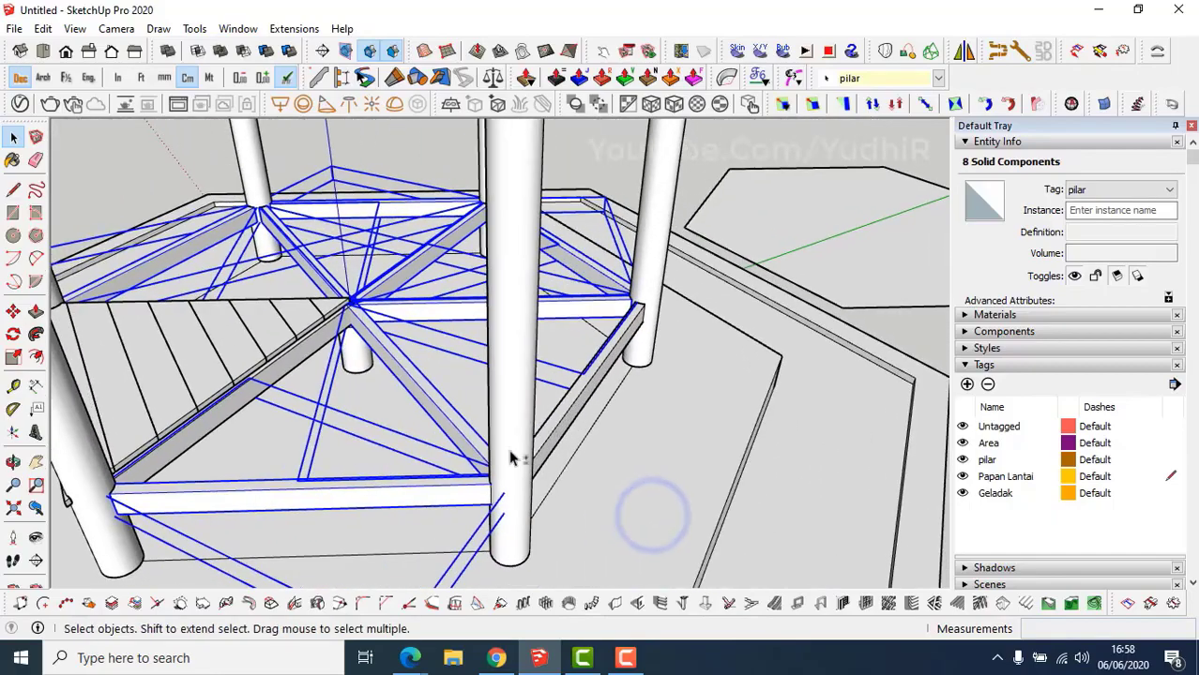
{"action": "left_click", "coordinate": [574, 404], "text": "shift"}
{"action": "middle_click_drag", "start_coordinate": [574, 403], "coordinate": [575, 242]}
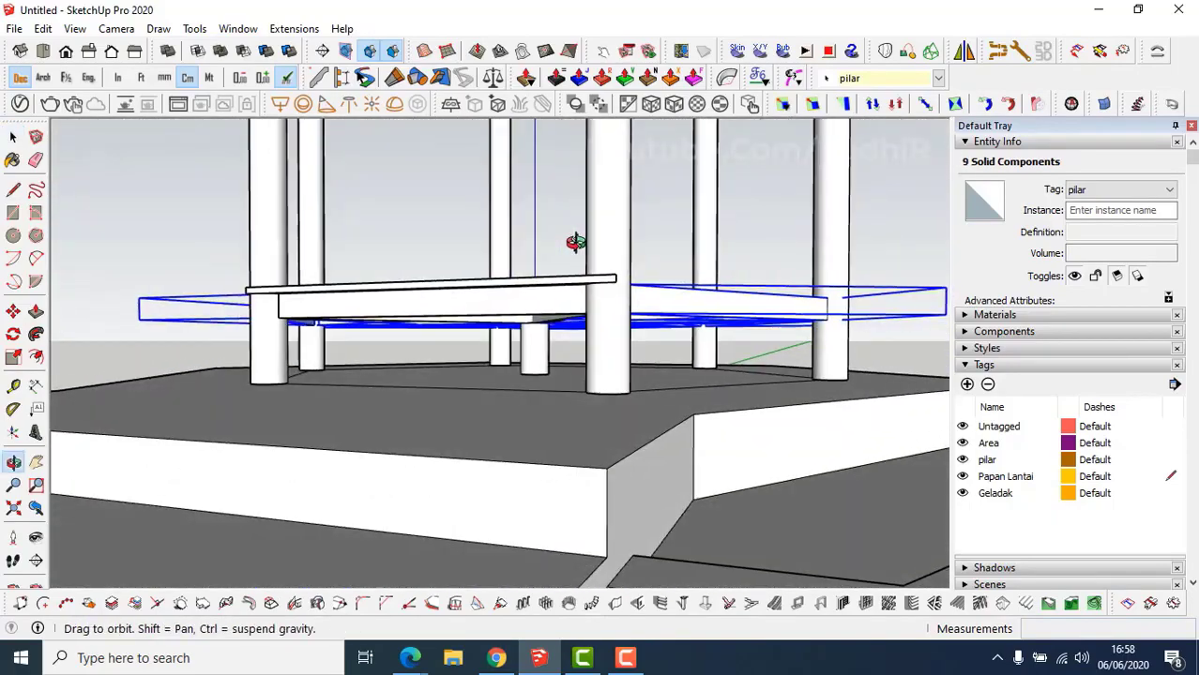
{"action": "left_click", "coordinate": [475, 305], "text": "shift"}
{"action": "middle_click_drag", "start_coordinate": [475, 306], "coordinate": [666, 456]}
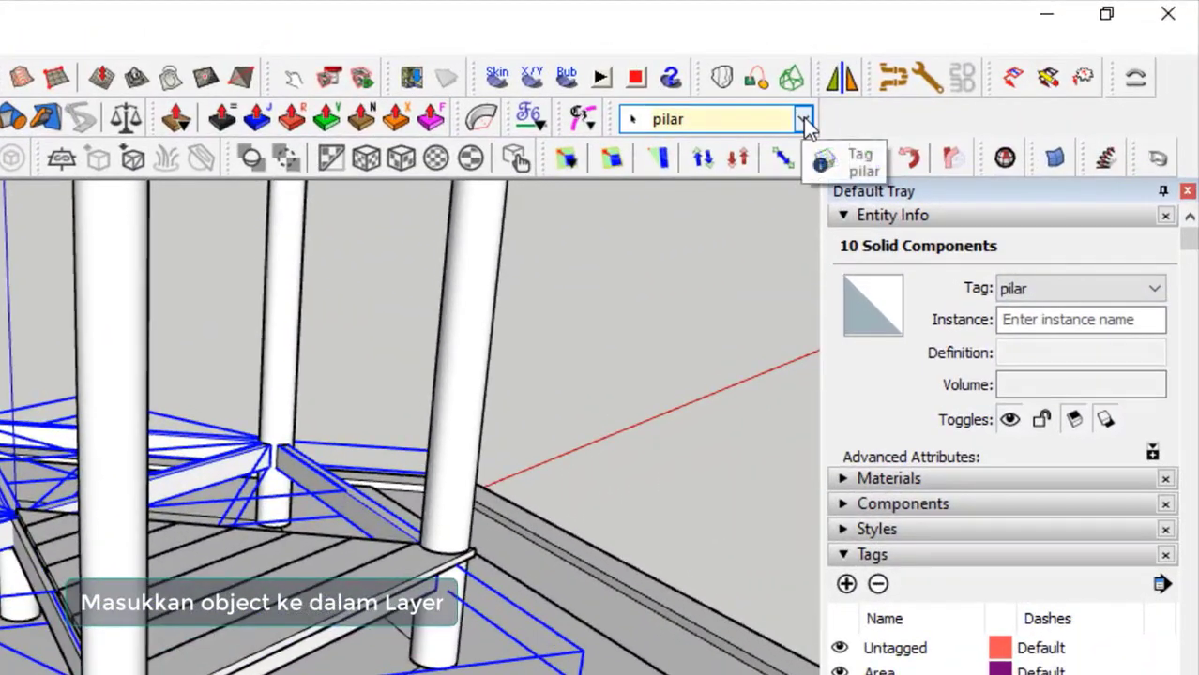
Tag the selected beams Geladak and combine them into one group.
{"action": "left_click", "coordinate": [804, 122]}
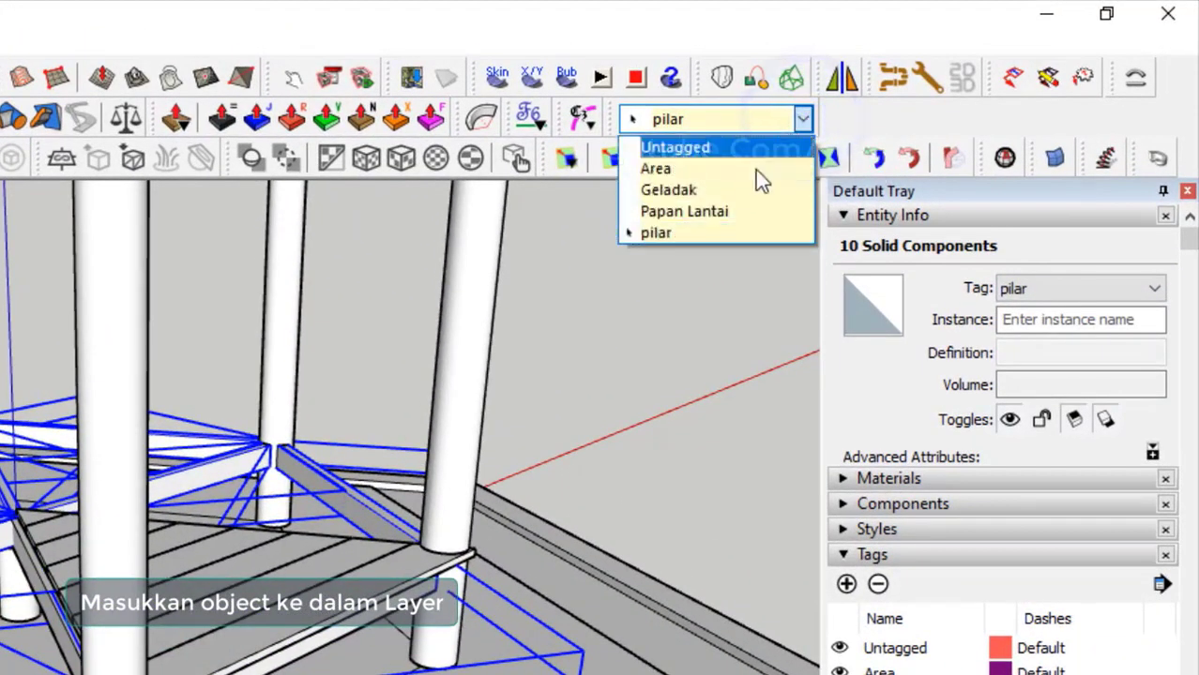
{"action": "left_click", "coordinate": [749, 192]}
{"action": "middle_click_drag", "start_coordinate": [353, 541], "coordinate": [450, 486]}
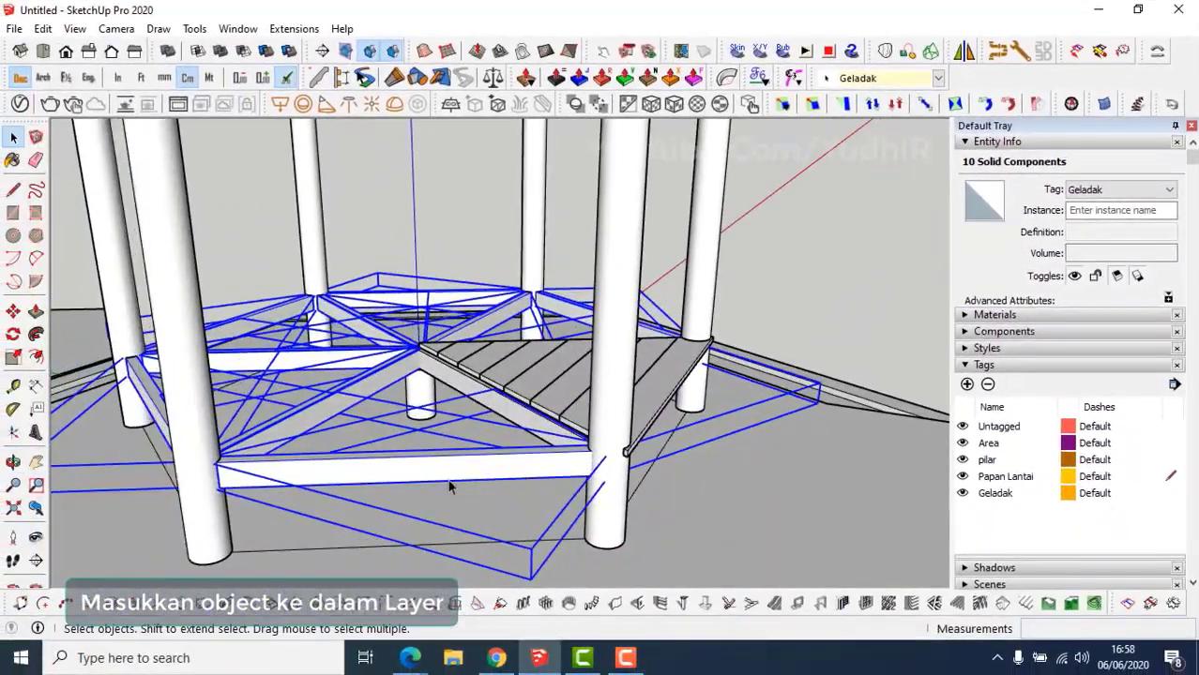
{"action": "right_click", "coordinate": [444, 470]}
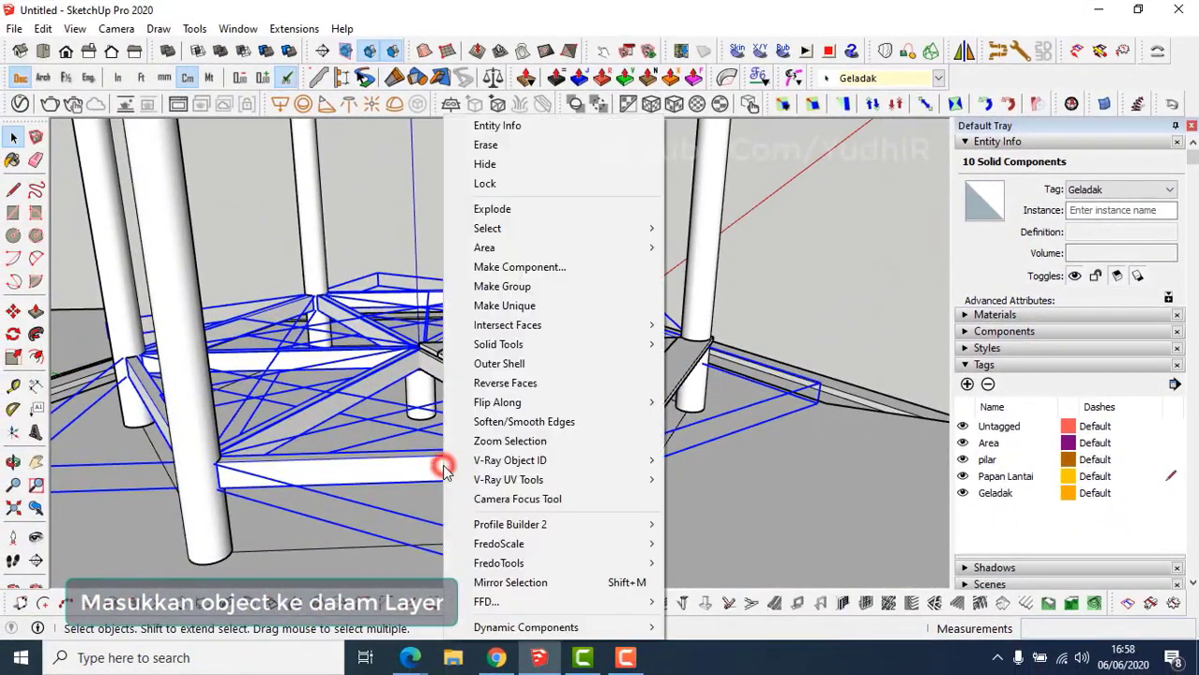
{"action": "left_click", "coordinate": [517, 278]}
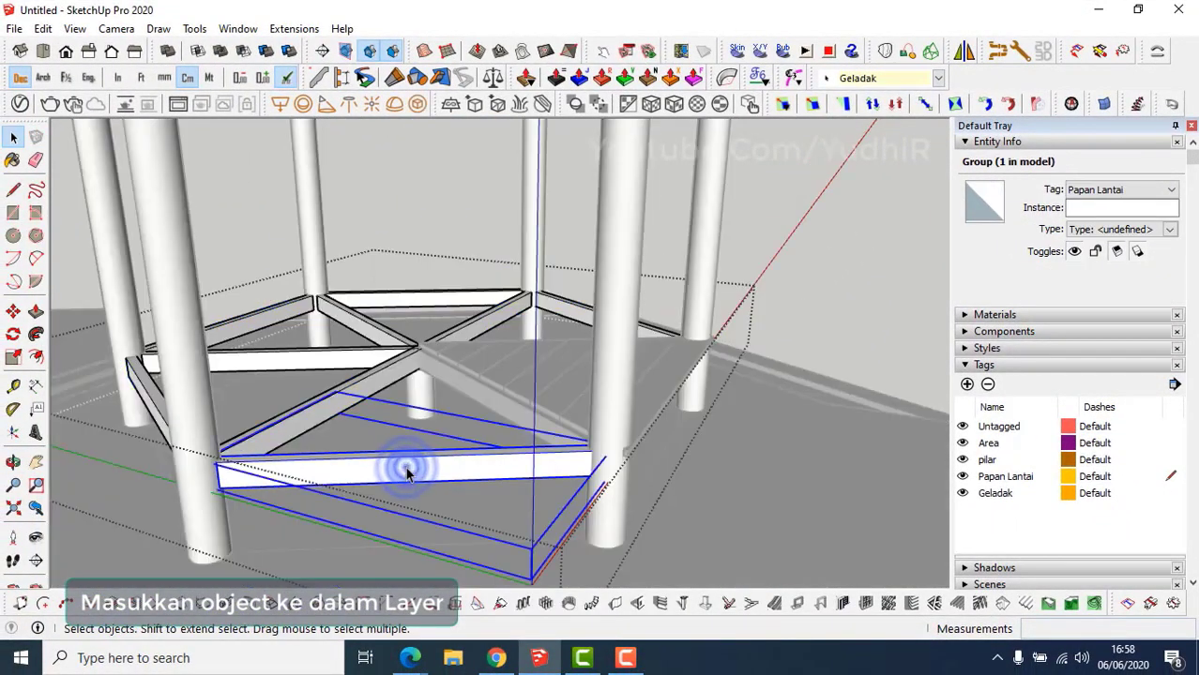
Tag everything inside the beam group Geladak.
{"action": "double_click", "coordinate": [406, 471]}
{"action": "key", "text": "ctrl+a"}
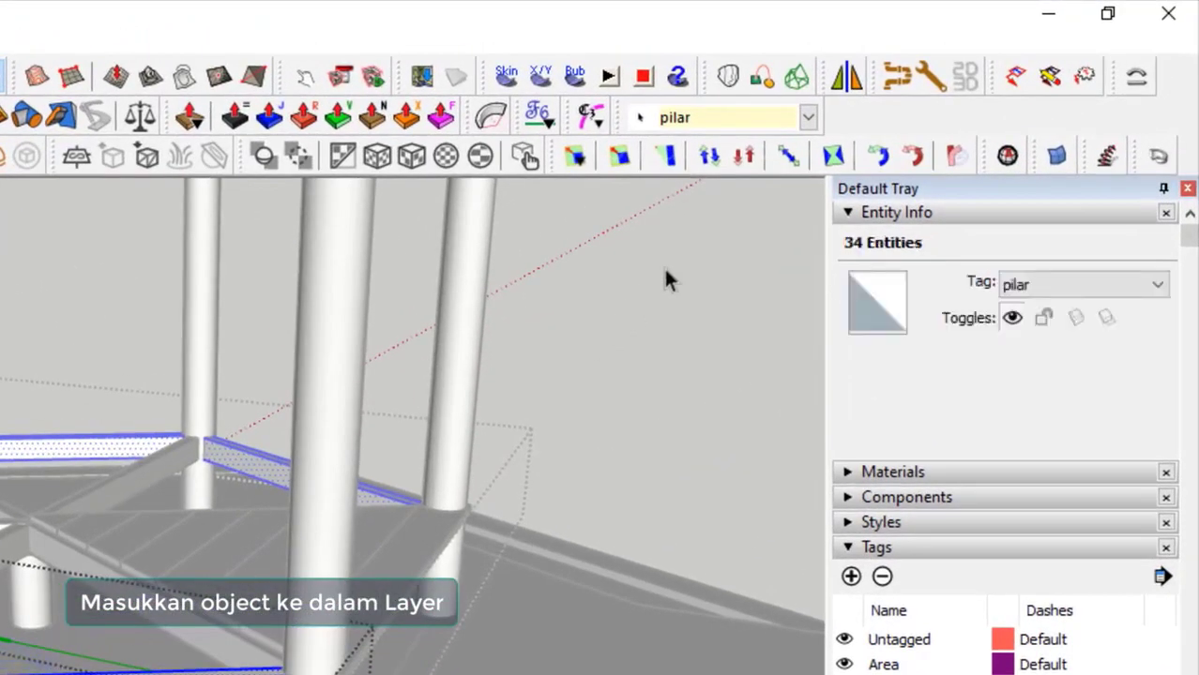
{"action": "left_click", "coordinate": [808, 118]}
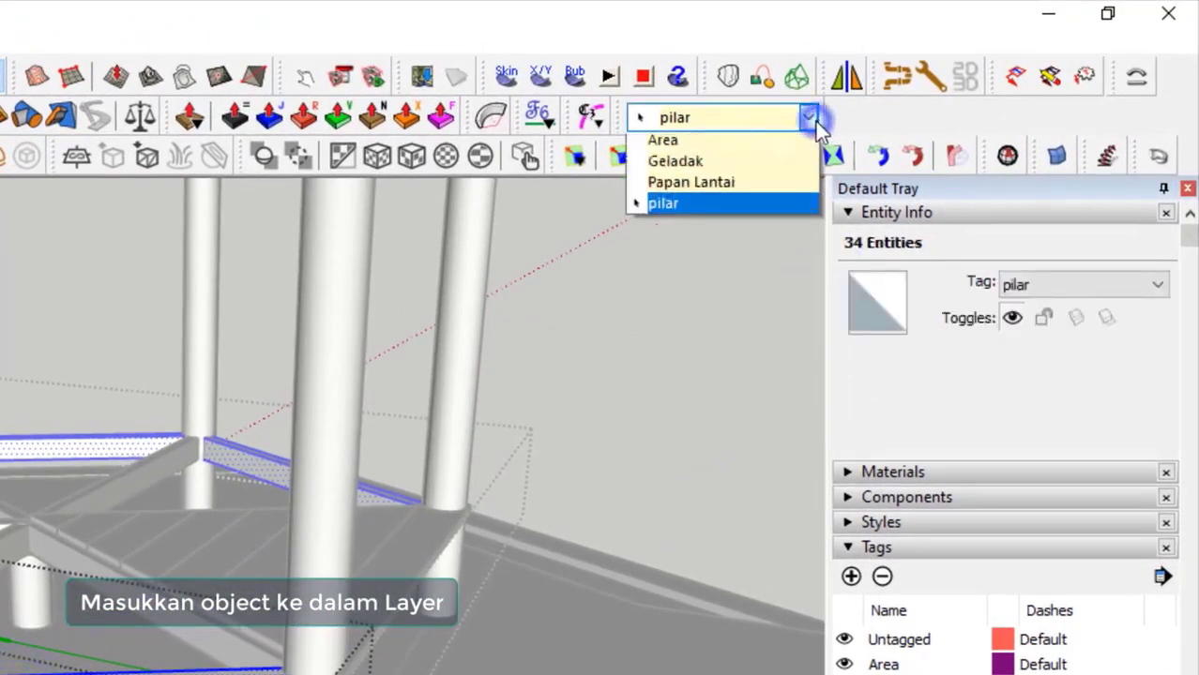
{"action": "left_click", "coordinate": [760, 190]}
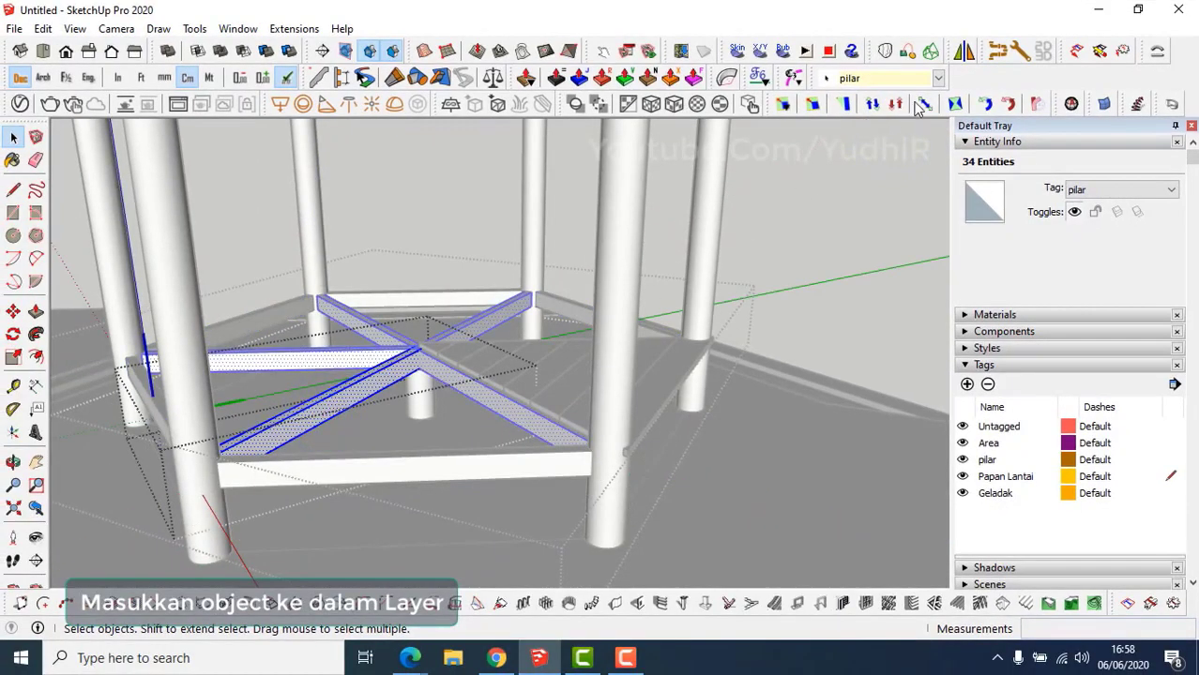
{"action": "left_click", "coordinate": [937, 83]}
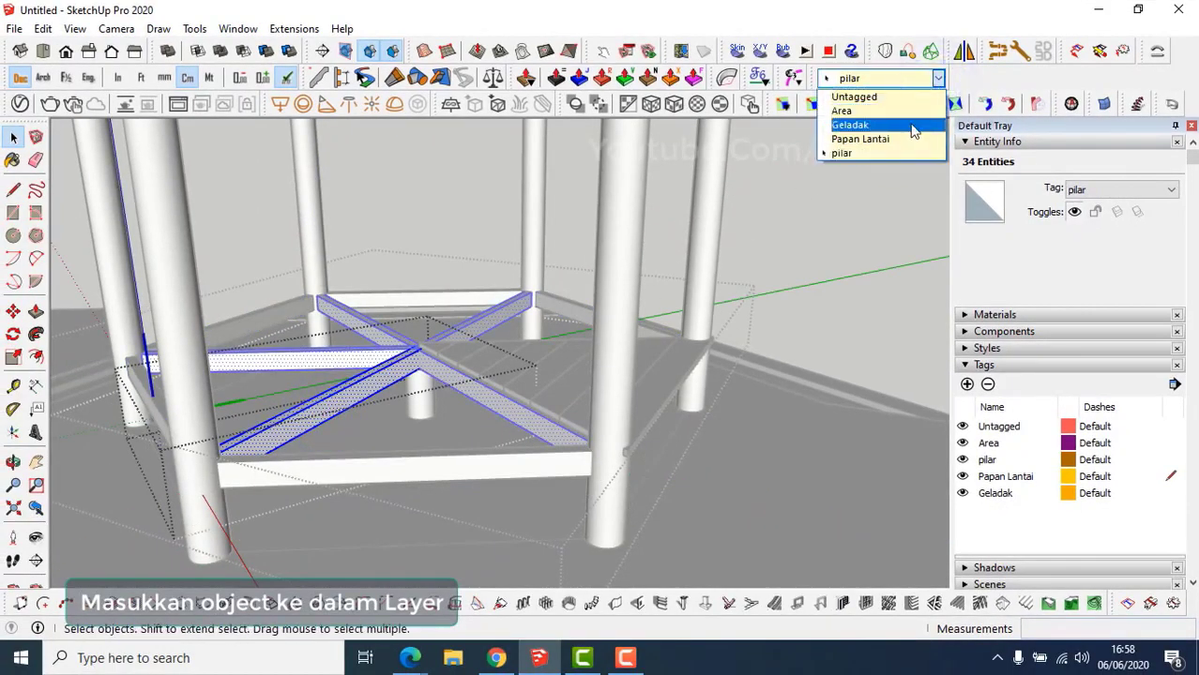
{"action": "left_click", "coordinate": [910, 123]}
{"action": "middle_click_drag", "start_coordinate": [792, 300], "coordinate": [396, 518]}
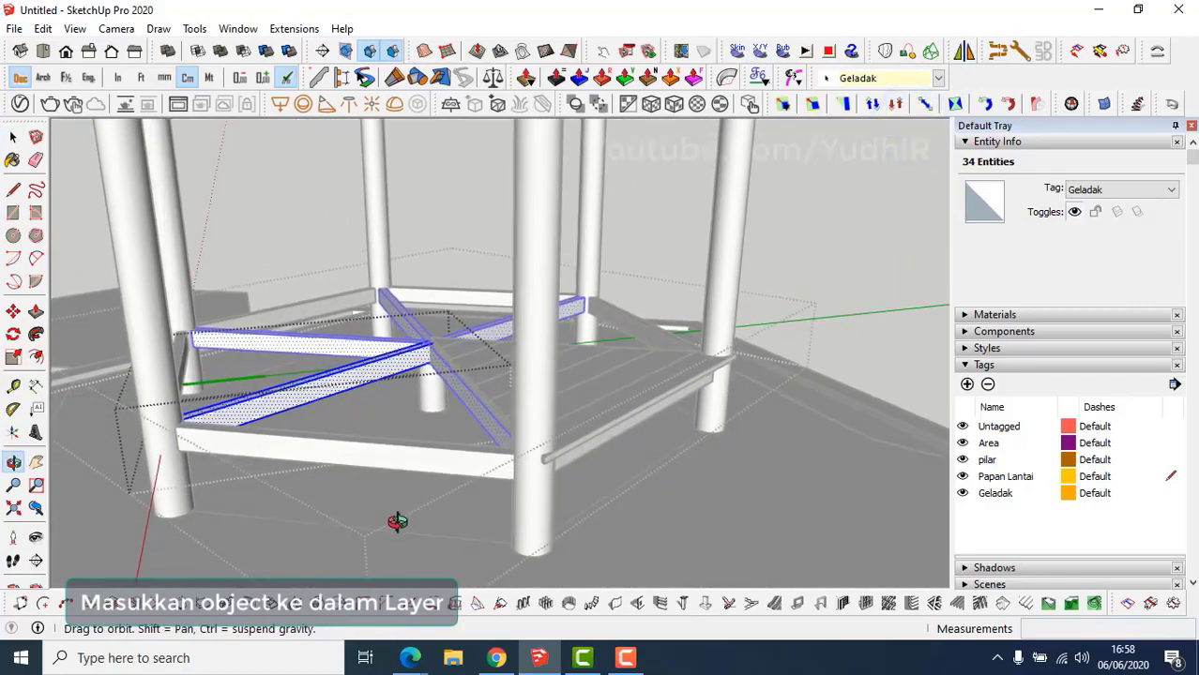
Exit the beam group and unhide all to restore the floor.
{"action": "left_click", "coordinate": [848, 218]}
{"action": "middle_click_drag", "start_coordinate": [793, 290], "coordinate": [548, 412]}
{"action": "key", "text": "shift+ctrl+h"}
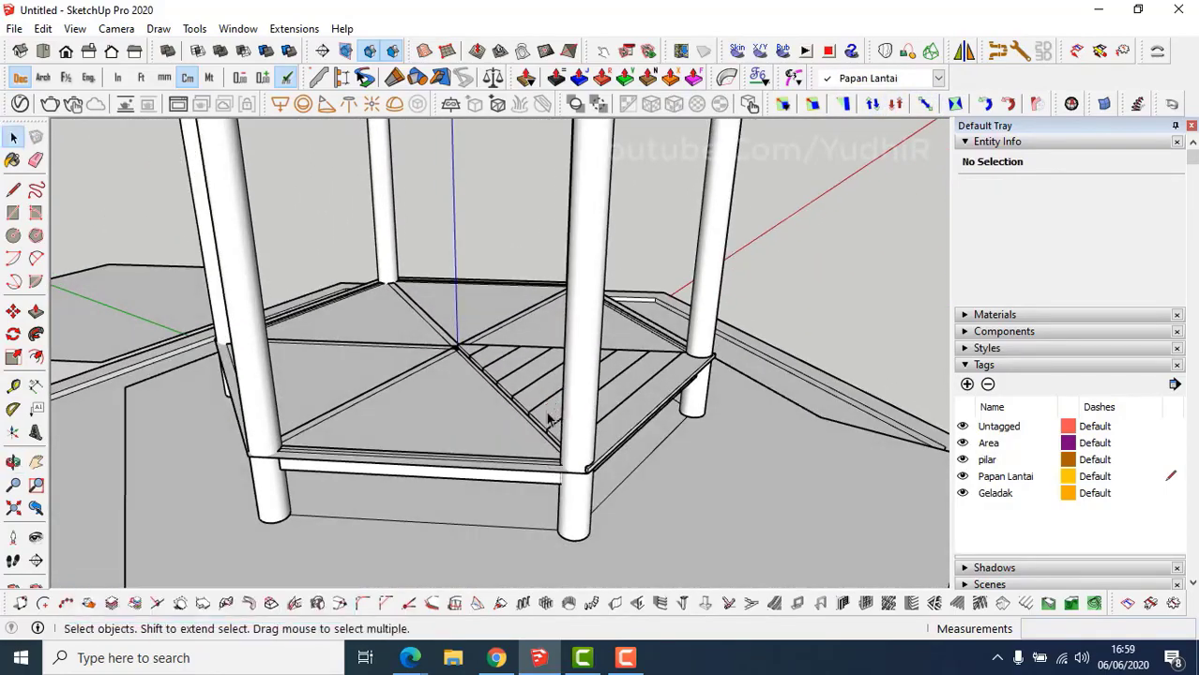
Hide the Geladak tag and select the PAPAN LANTAI plank triangle.
{"action": "scroll", "coordinate": [490, 475], "scroll_direction": "up", "scroll_amount": 1}
{"action": "middle_click_drag", "start_coordinate": [490, 481], "coordinate": [537, 479]}
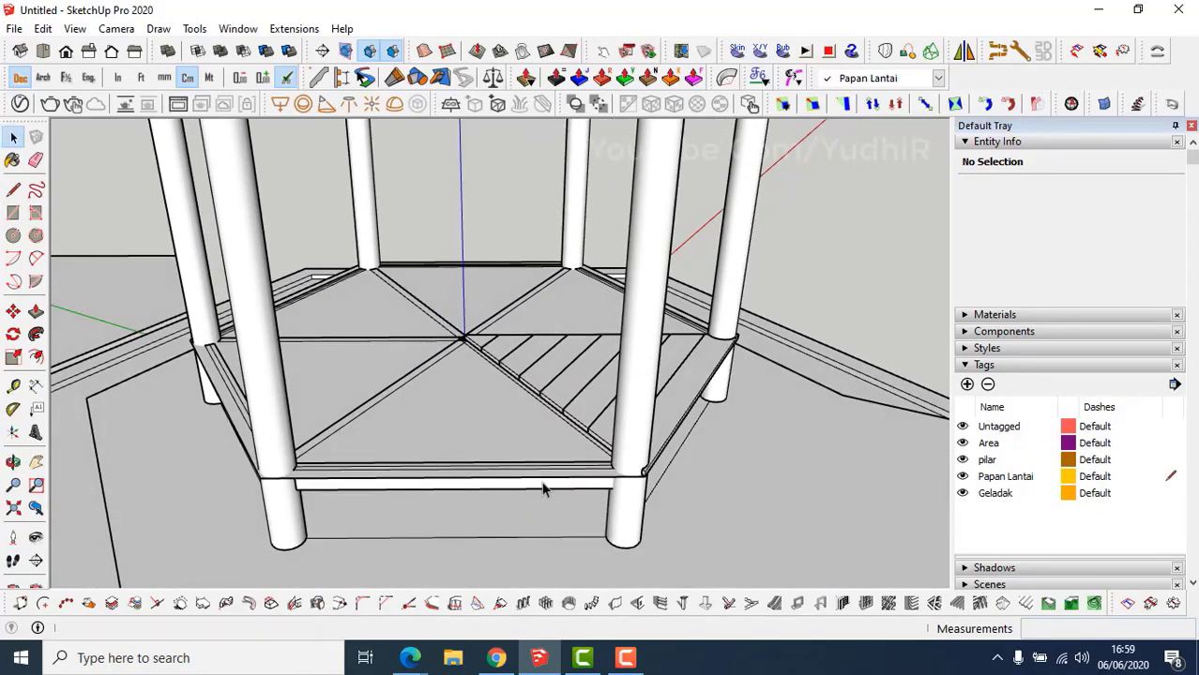
{"action": "left_click", "coordinate": [962, 494]}
{"action": "mouse_move", "coordinate": [387, 439]}
{"action": "middle_mouse_down"}
{"action": "mouse_move", "coordinate": [659, 471]}
{"action": "mouse_move", "coordinate": [688, 490]}
{"action": "mouse_move", "coordinate": [488, 385]}
{"action": "mouse_move", "coordinate": [525, 408]}
{"action": "middle_mouse_up"}
{"action": "left_click", "coordinate": [492, 340]}
{"action": "scroll", "coordinate": [490, 377], "scroll_direction": "up", "scroll_amount": 5}
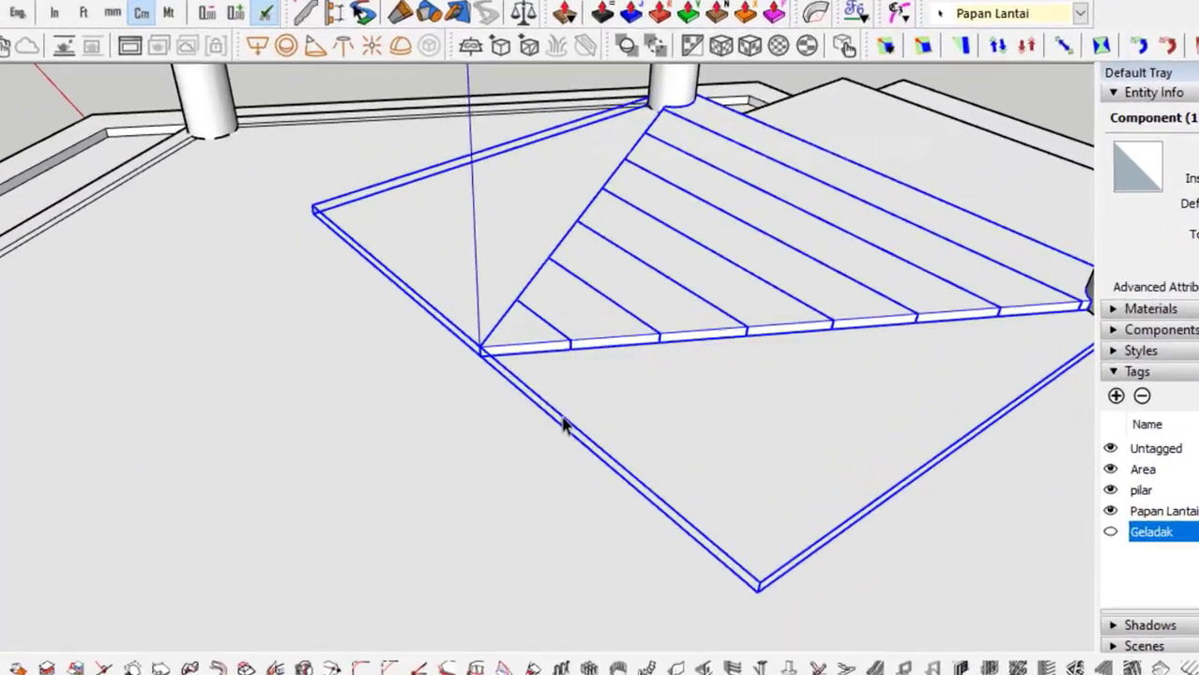
Rotate a copy of the plank triangle about the hexagon centre onto the adjacent side.
{"action": "key", "text": "q"}
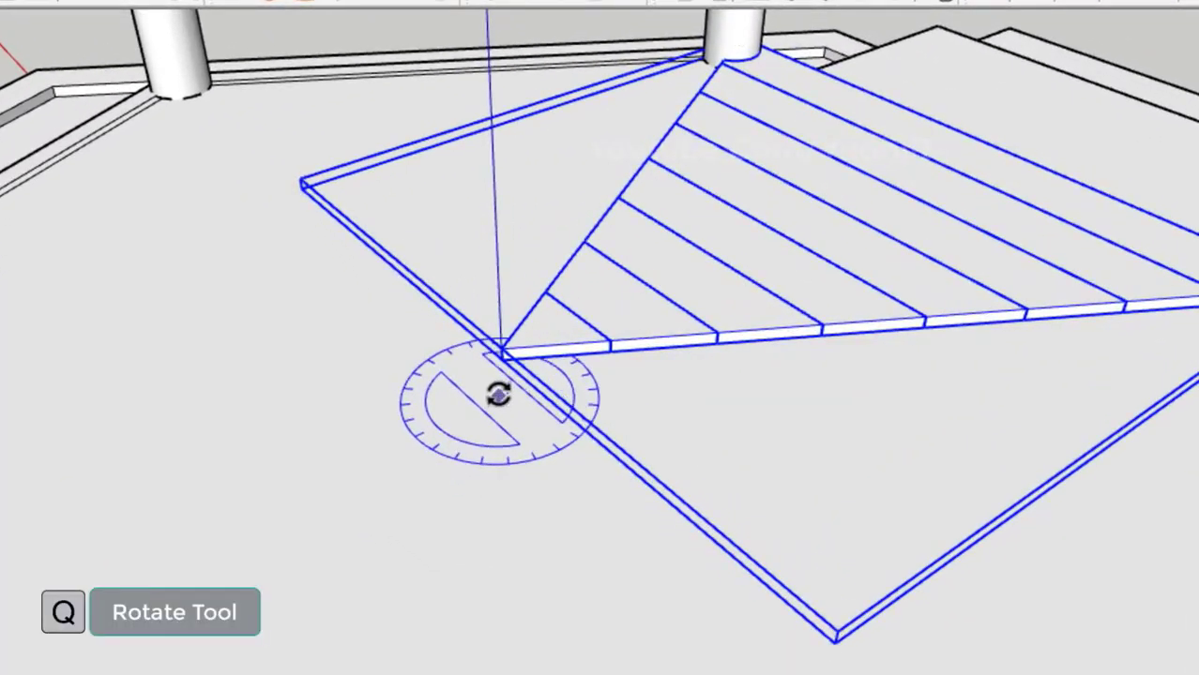
{"action": "left_click", "coordinate": [498, 365]}
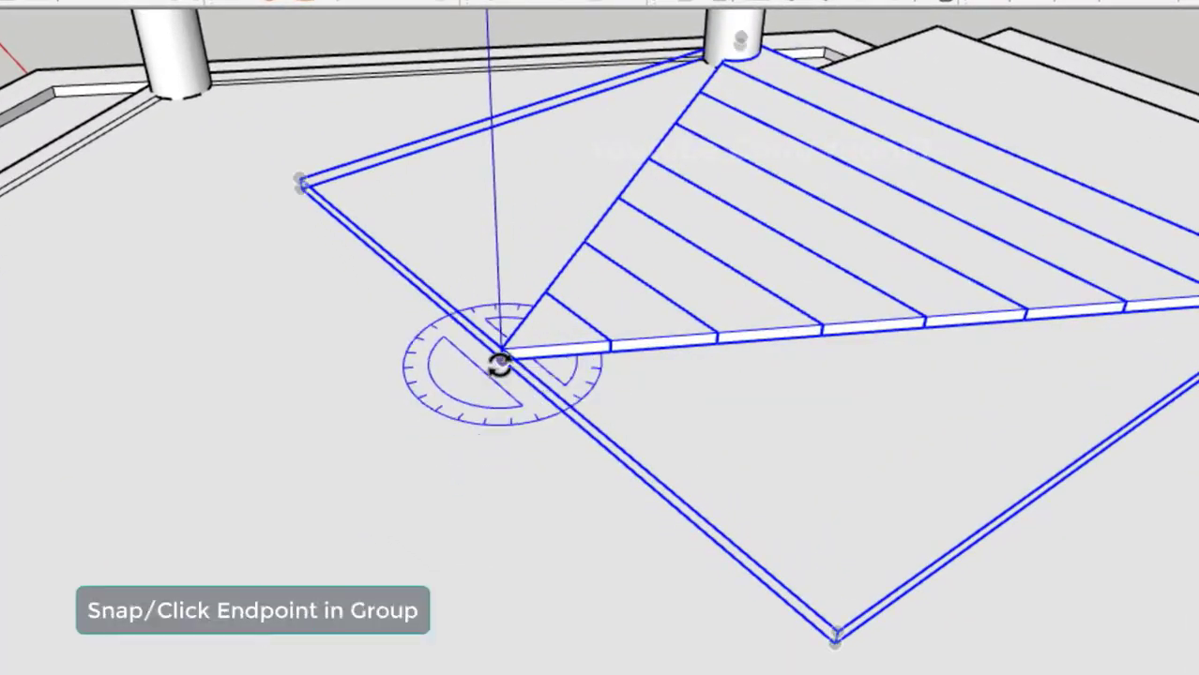
{"action": "left_click", "coordinate": [500, 364]}
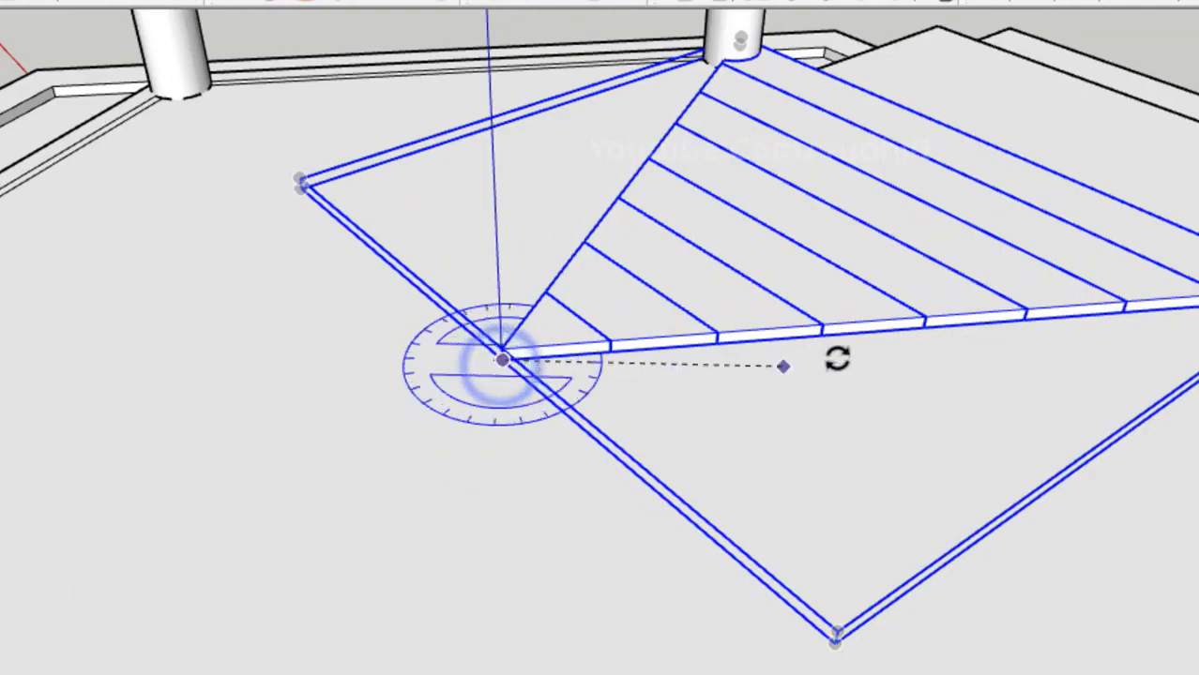
{"action": "middle_click_drag", "start_coordinate": [836, 358], "coordinate": [595, 378], "text": "shift"}
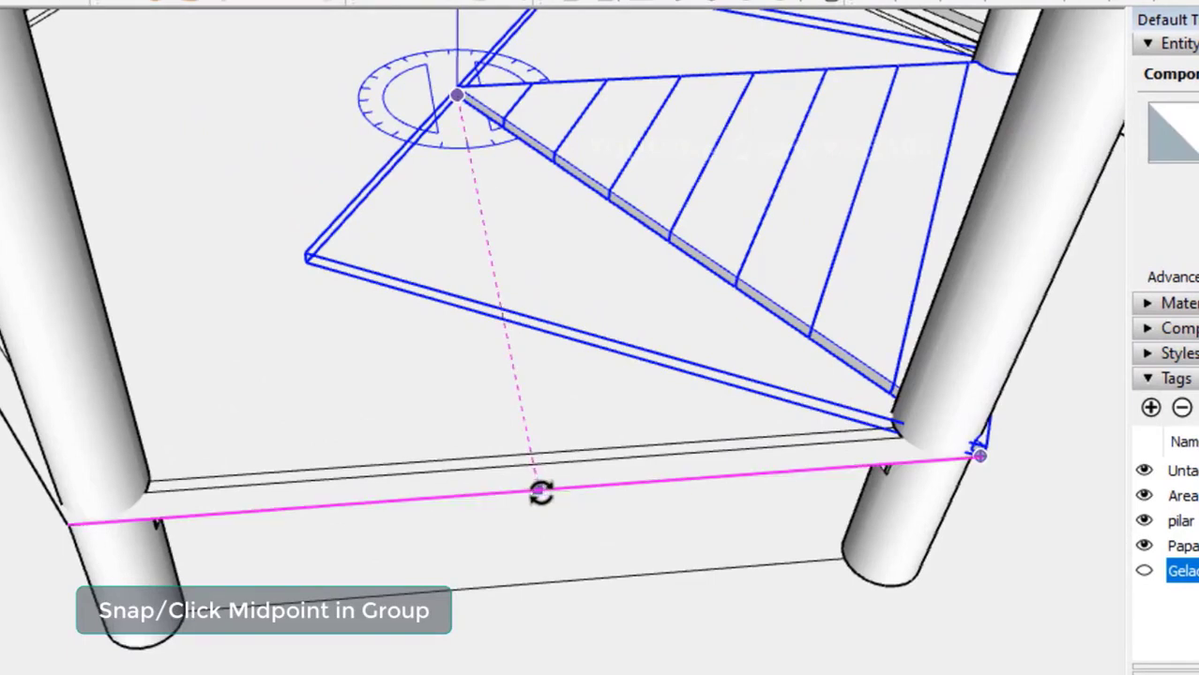
{"action": "key", "text": "ctrl"}
{"action": "left_click", "coordinate": [540, 492]}
{"action": "middle_click_drag", "start_coordinate": [441, 493], "coordinate": [1191, 631], "text": "shift"}
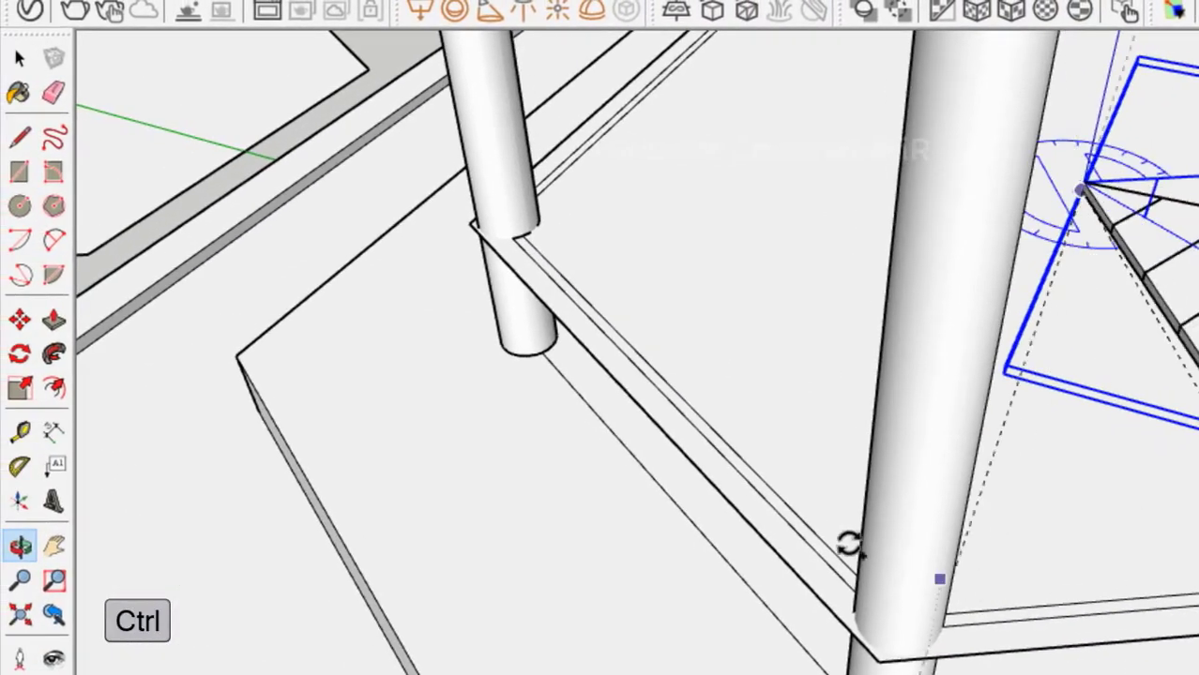
{"action": "left_click", "coordinate": [573, 338]}
{"action": "middle_click_drag", "start_coordinate": [556, 350], "coordinate": [541, 379], "text": "shift"}
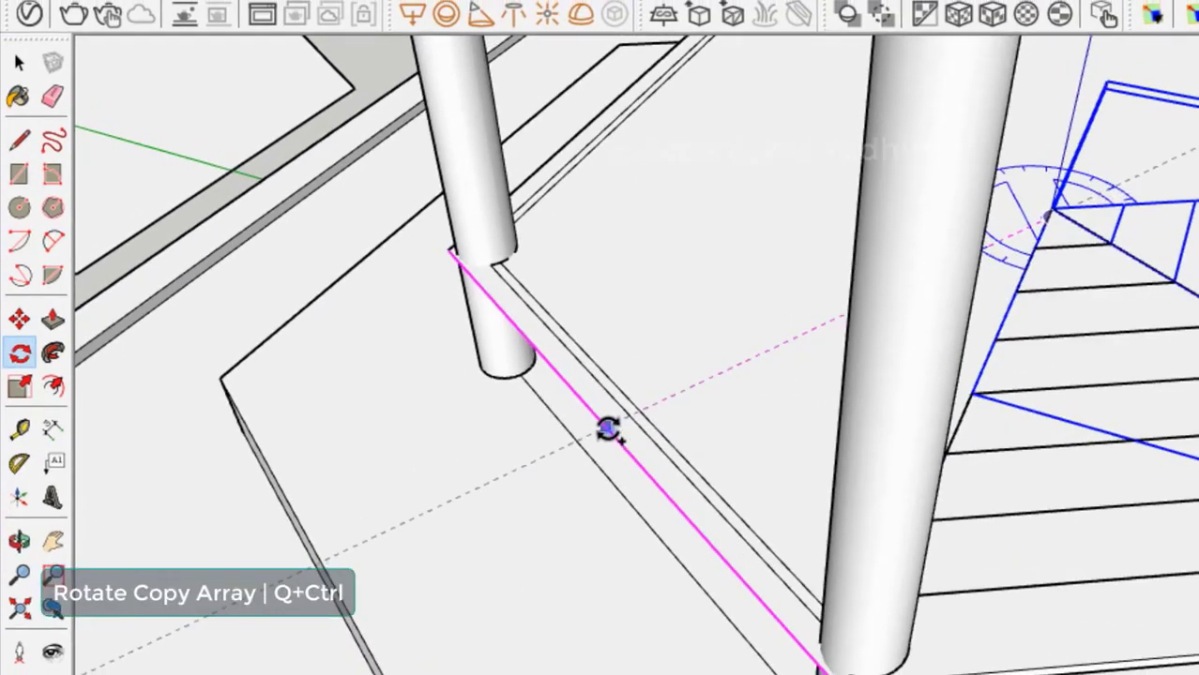
{"action": "left_click", "coordinate": [619, 433]}
{"action": "middle_click_drag", "start_coordinate": [608, 428], "coordinate": [292, 377]}
{"action": "scroll", "coordinate": [343, 378], "scroll_direction": "down", "scroll_amount": 2}
{"action": "scroll", "coordinate": [404, 371], "scroll_direction": "down", "scroll_amount": 1}
{"action": "middle_click_drag", "start_coordinate": [489, 379], "coordinate": [446, 398]}
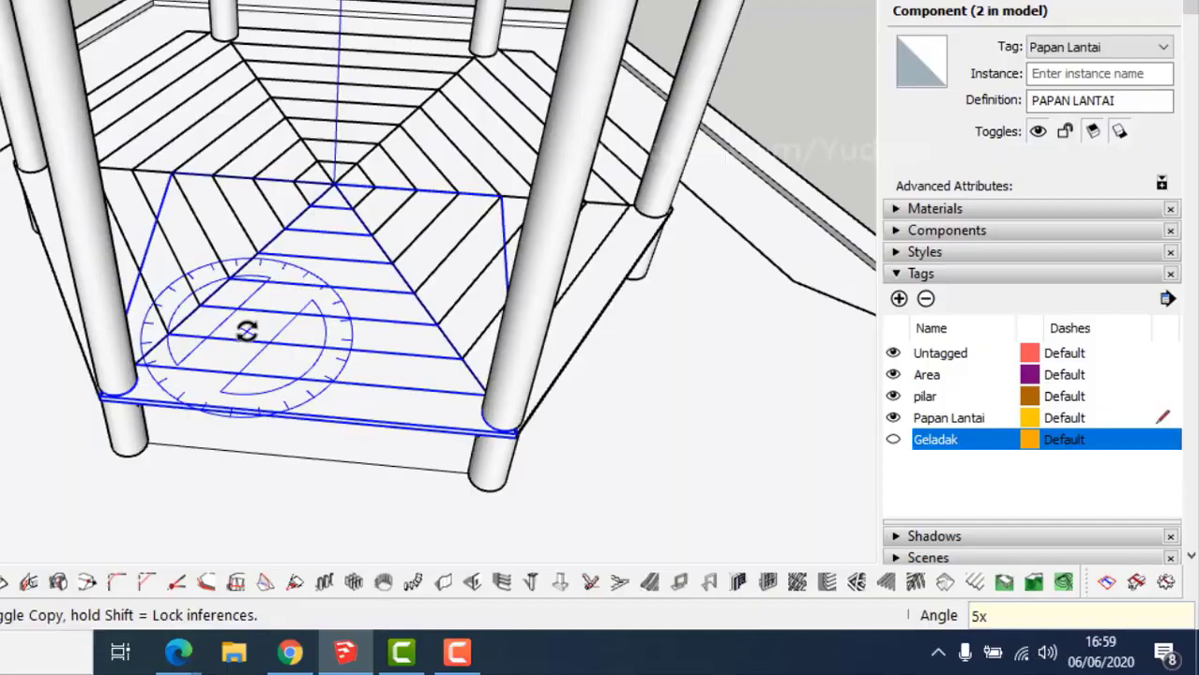
Repeat the rotated copy 5 times so the planks fill the whole hexagon.
{"action": "key", "text": "Return"}
{"action": "middle_click_drag", "start_coordinate": [435, 401], "coordinate": [382, 404]}
{"action": "middle_click_drag", "start_coordinate": [688, 391], "coordinate": [536, 428]}
{"action": "middle_click_drag", "start_coordinate": [673, 453], "coordinate": [399, 366]}
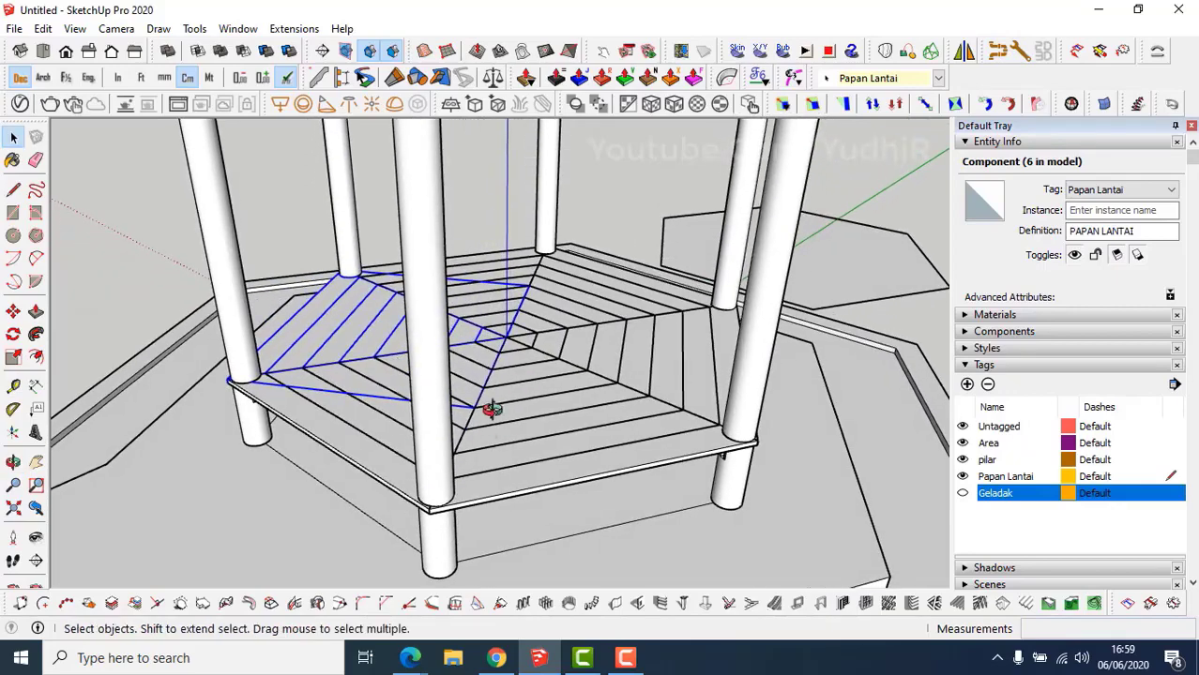
{"action": "middle_click_drag", "start_coordinate": [490, 407], "coordinate": [496, 326]}
{"action": "middle_click_drag", "start_coordinate": [495, 396], "coordinate": [517, 350]}
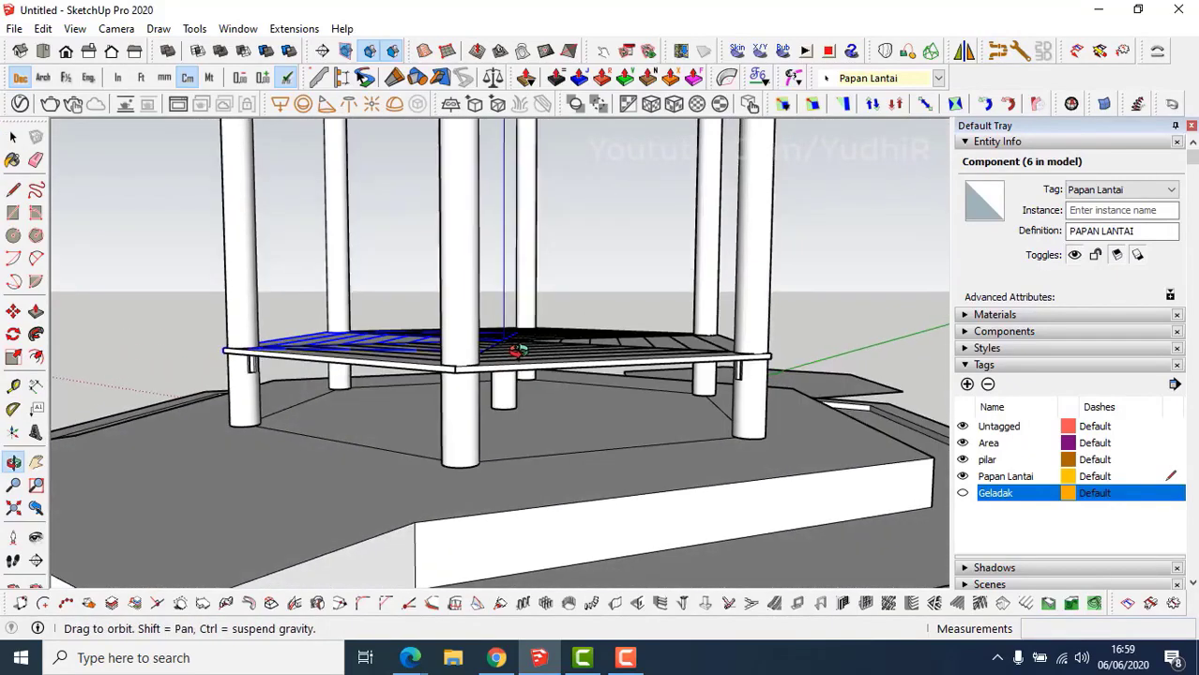
{"action": "key", "text": "space"}
{"action": "left_click", "coordinate": [962, 494]}
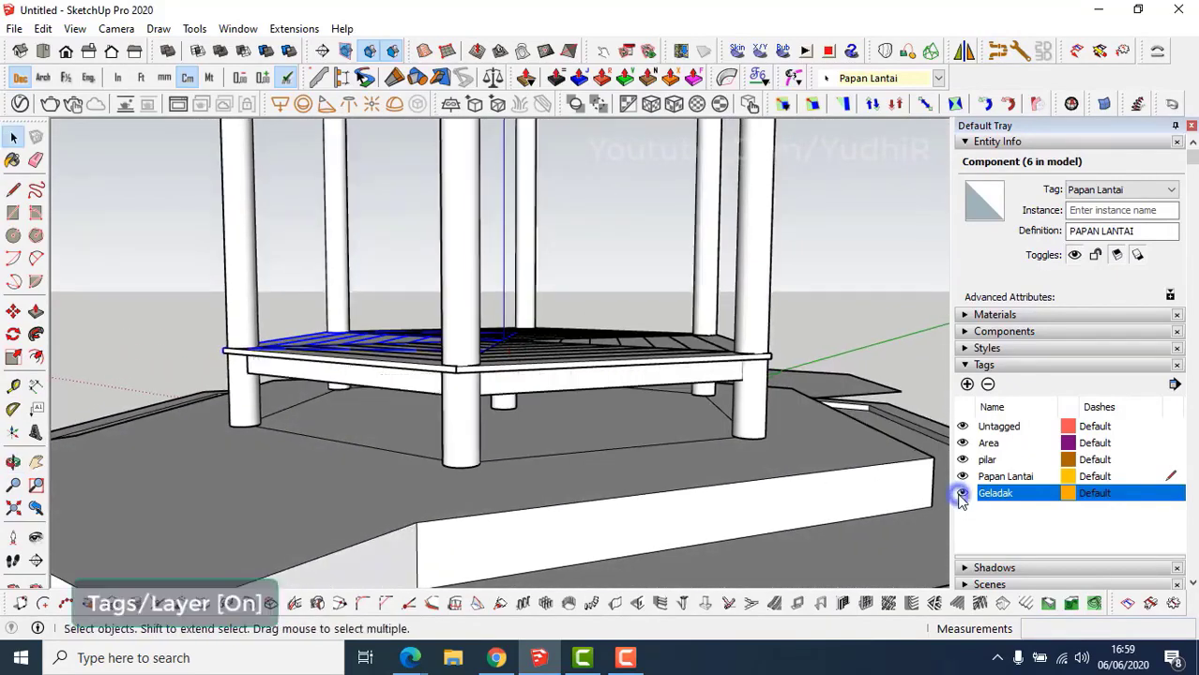
{"action": "middle_click_drag", "start_coordinate": [526, 394], "coordinate": [828, 287]}
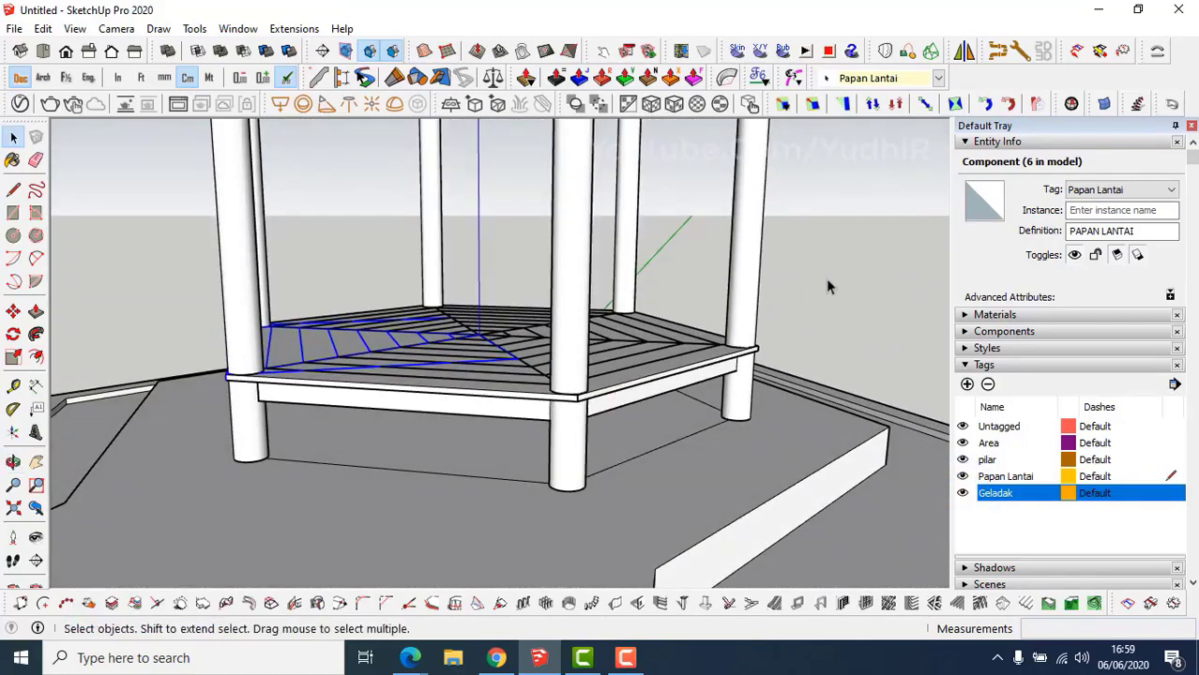
{"action": "left_click", "coordinate": [827, 278]}
{"action": "middle_click_drag", "start_coordinate": [617, 400], "coordinate": [652, 434]}
{"action": "scroll", "coordinate": [579, 444], "scroll_direction": "up", "scroll_amount": 3}
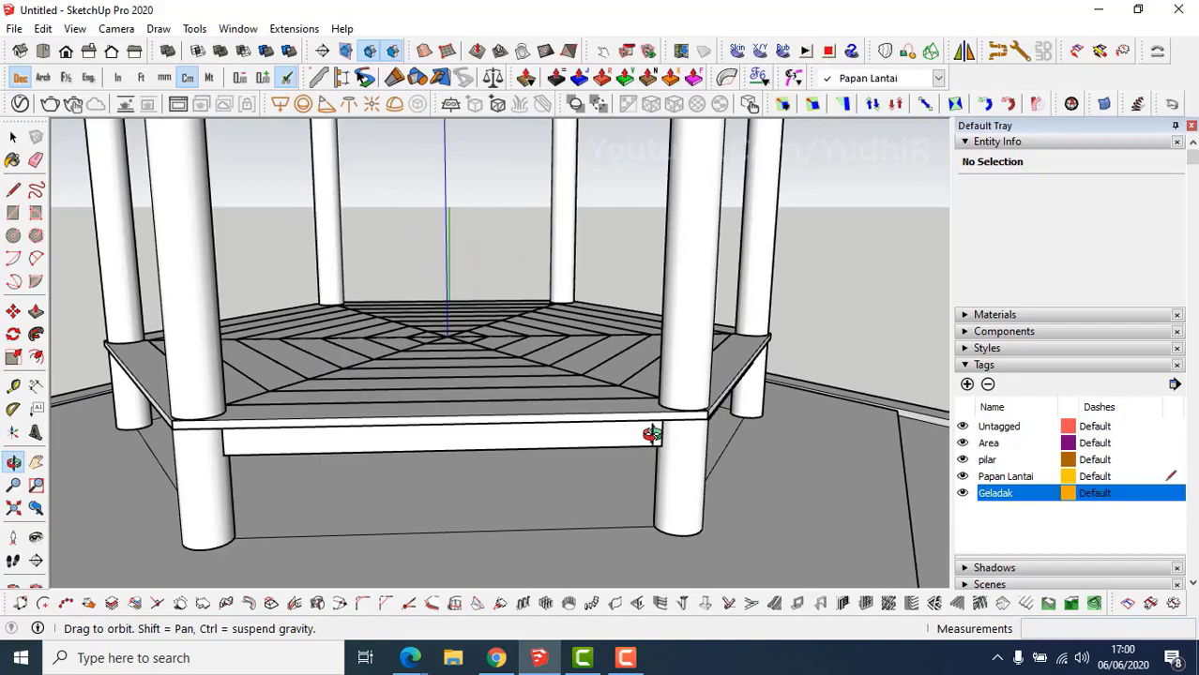
{"action": "middle_click_drag", "start_coordinate": [469, 437], "coordinate": [522, 436]}
{"action": "middle_click_drag", "start_coordinate": [399, 413], "coordinate": [611, 289]}
{"action": "scroll", "coordinate": [600, 338], "scroll_direction": "down", "scroll_amount": 5}
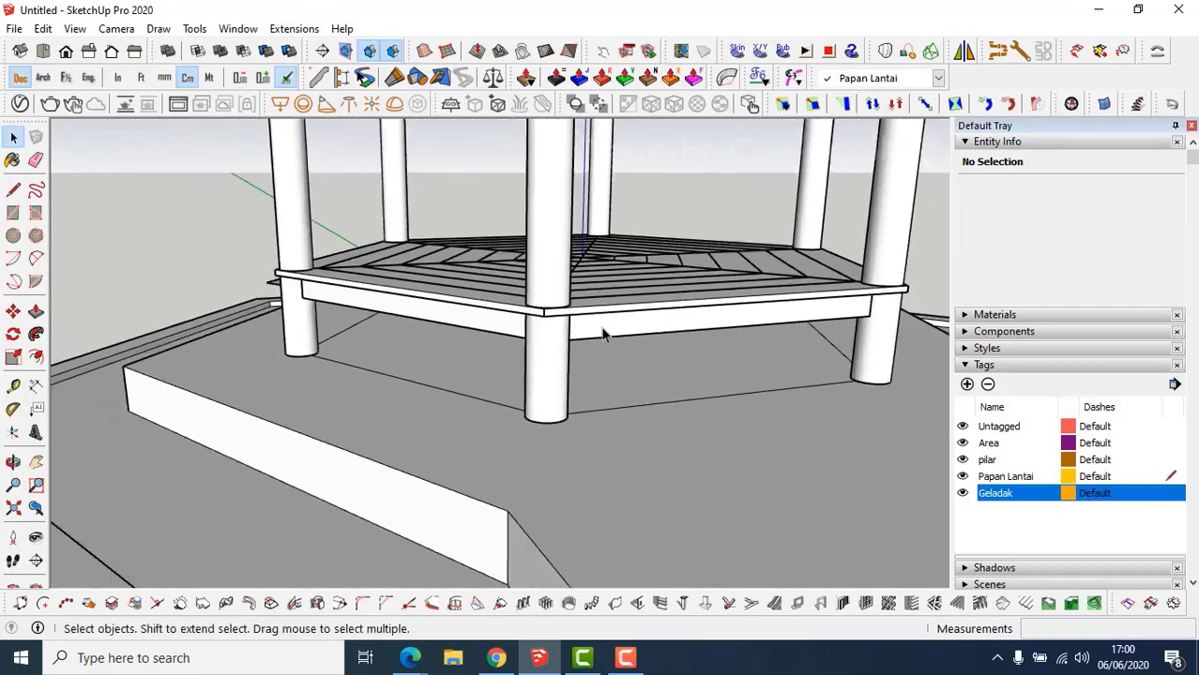
{"action": "mouse_move", "coordinate": [600, 342]}
{"action": "middle_mouse_down"}
{"action": "mouse_move", "coordinate": [682, 389]}
{"action": "mouse_move", "coordinate": [668, 368]}
{"action": "mouse_move", "coordinate": [680, 345]}
{"action": "mouse_move", "coordinate": [624, 361]}
{"action": "mouse_move", "coordinate": [610, 348]}
{"action": "middle_mouse_up"}
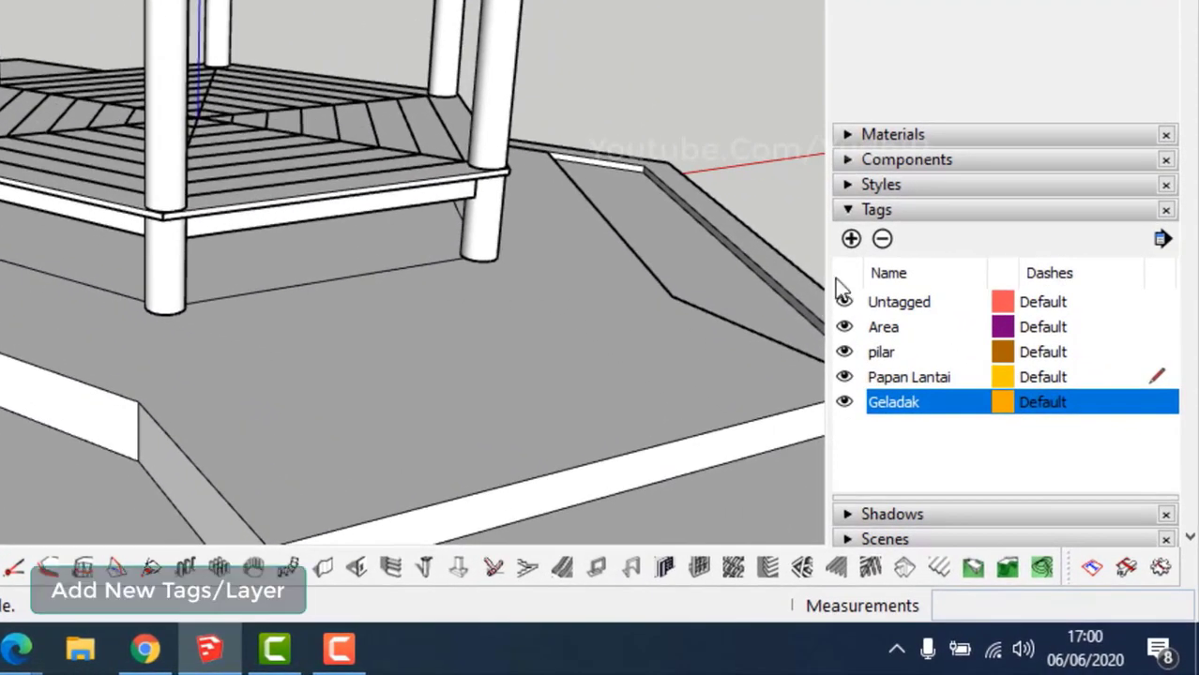
Create a new tag in the Tags panel and name it Penutup Lantai.
{"action": "left_click", "coordinate": [851, 240]}
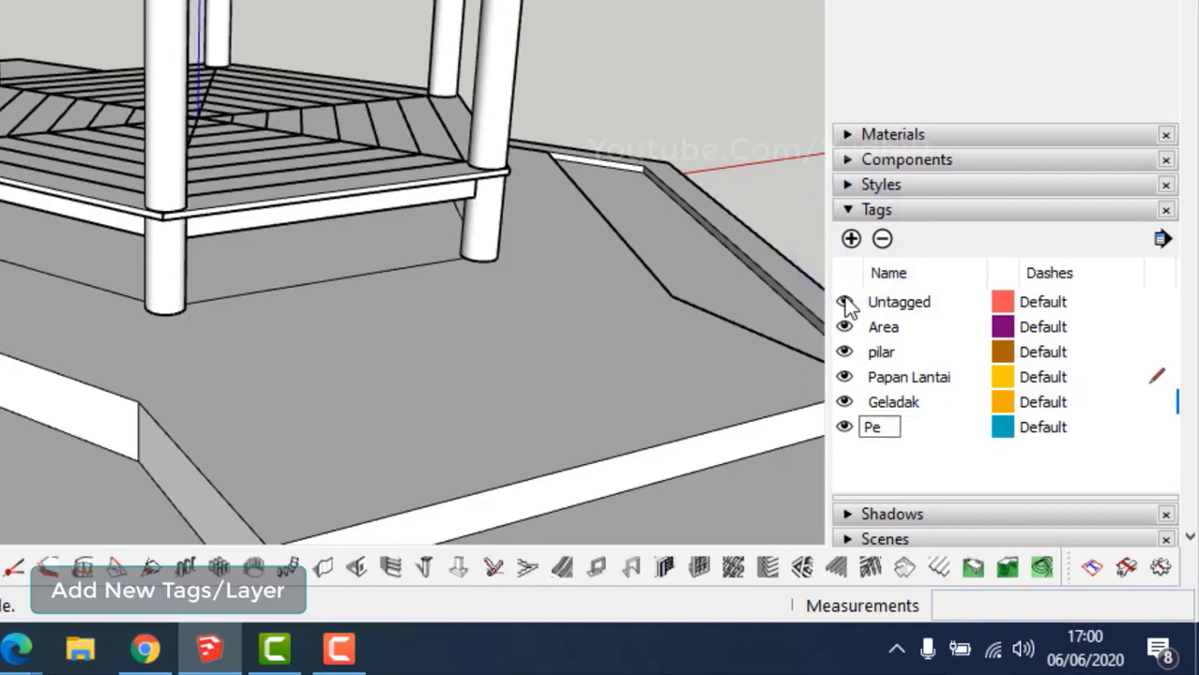
{"action": "type", "text": "Penutup Lantai"}
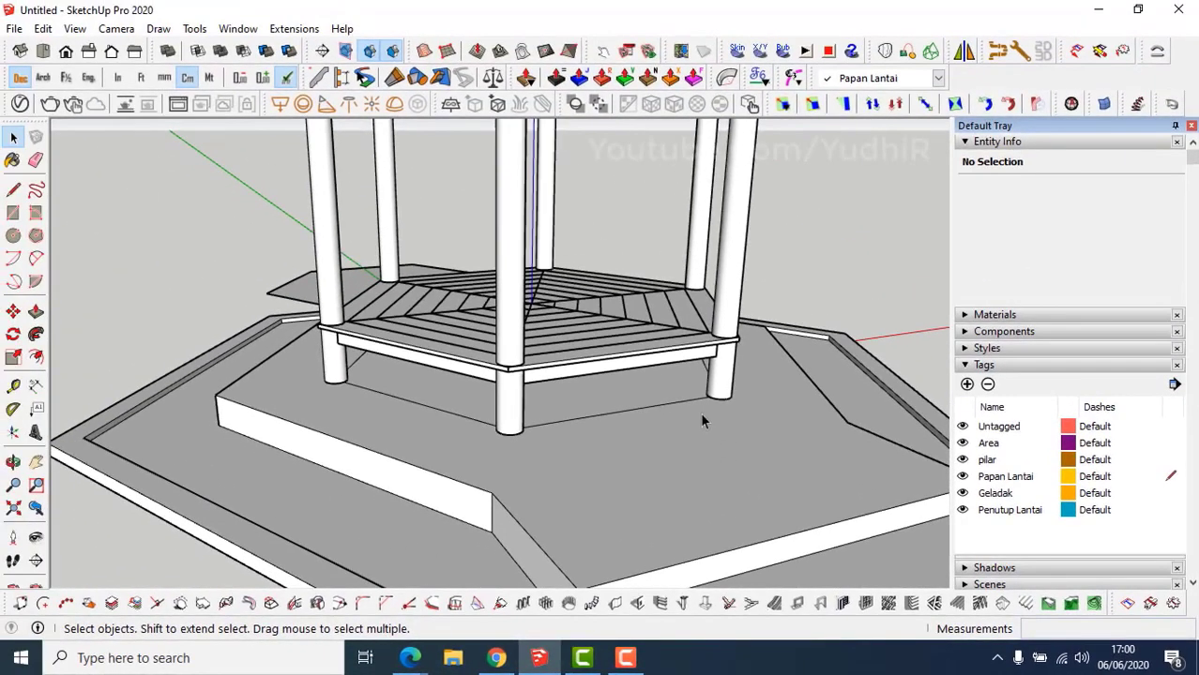
Set Penutup Lantai as current tag and hide the Geladak, Papan Lantai and pilar tags.
{"action": "left_click", "coordinate": [938, 78]}
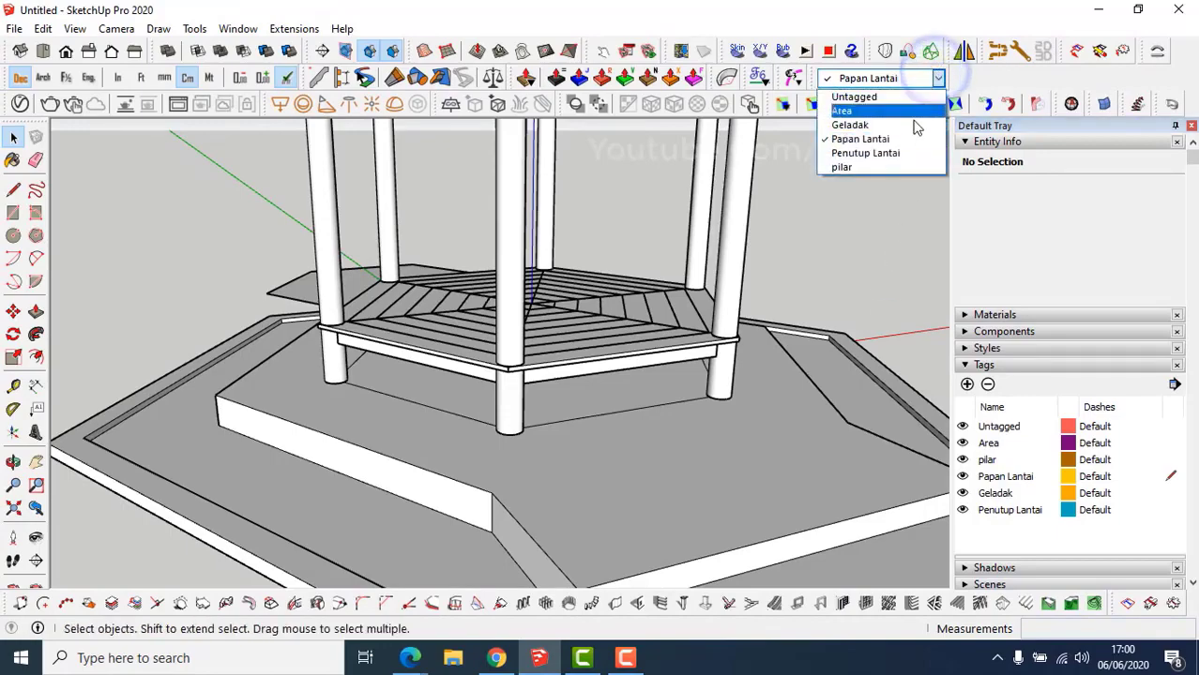
{"action": "left_click", "coordinate": [906, 151]}
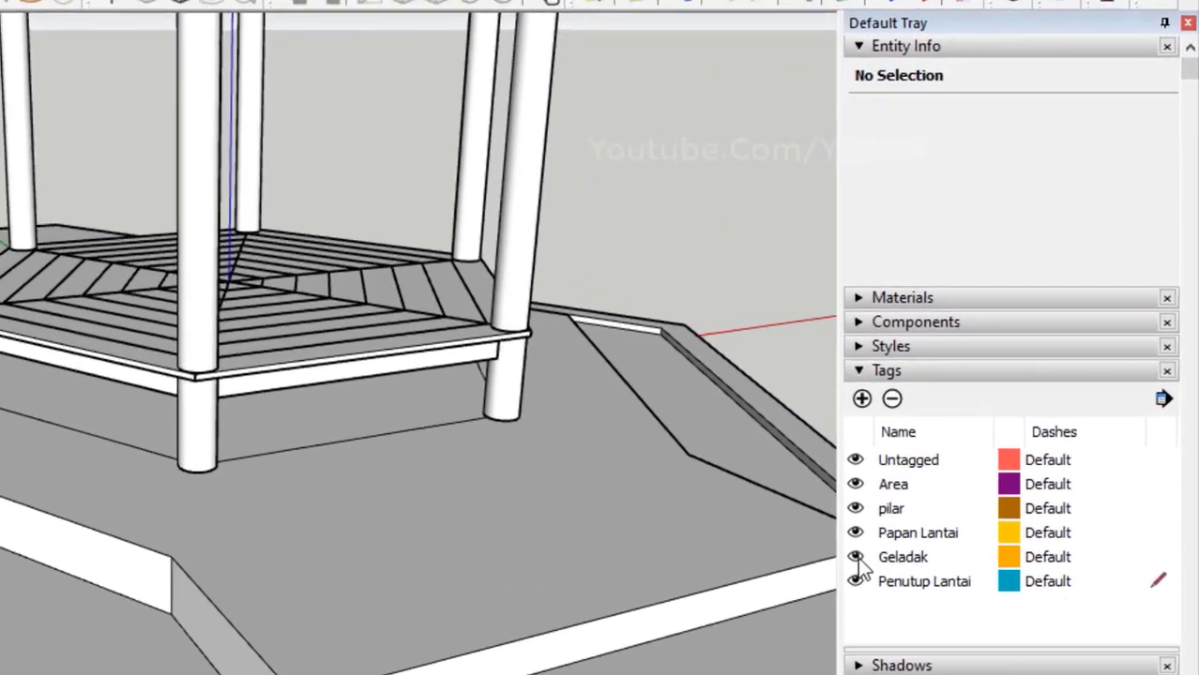
{"action": "left_click", "coordinate": [963, 490]}
{"action": "left_click", "coordinate": [849, 536]}
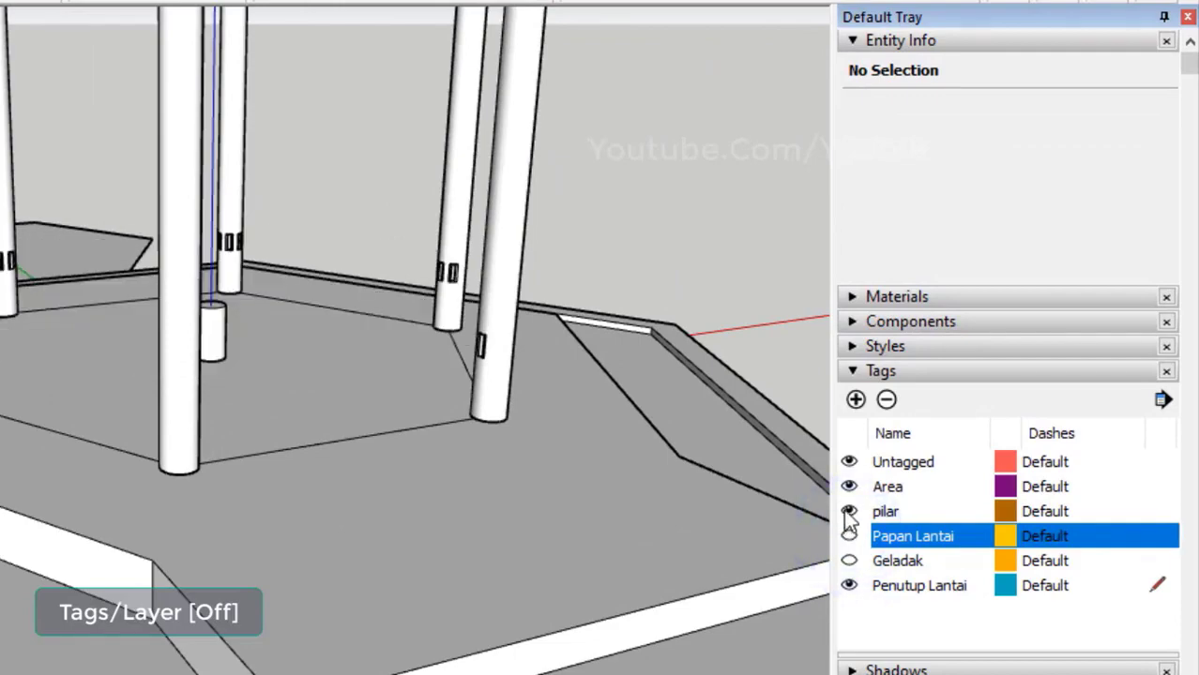
{"action": "left_click", "coordinate": [849, 511]}
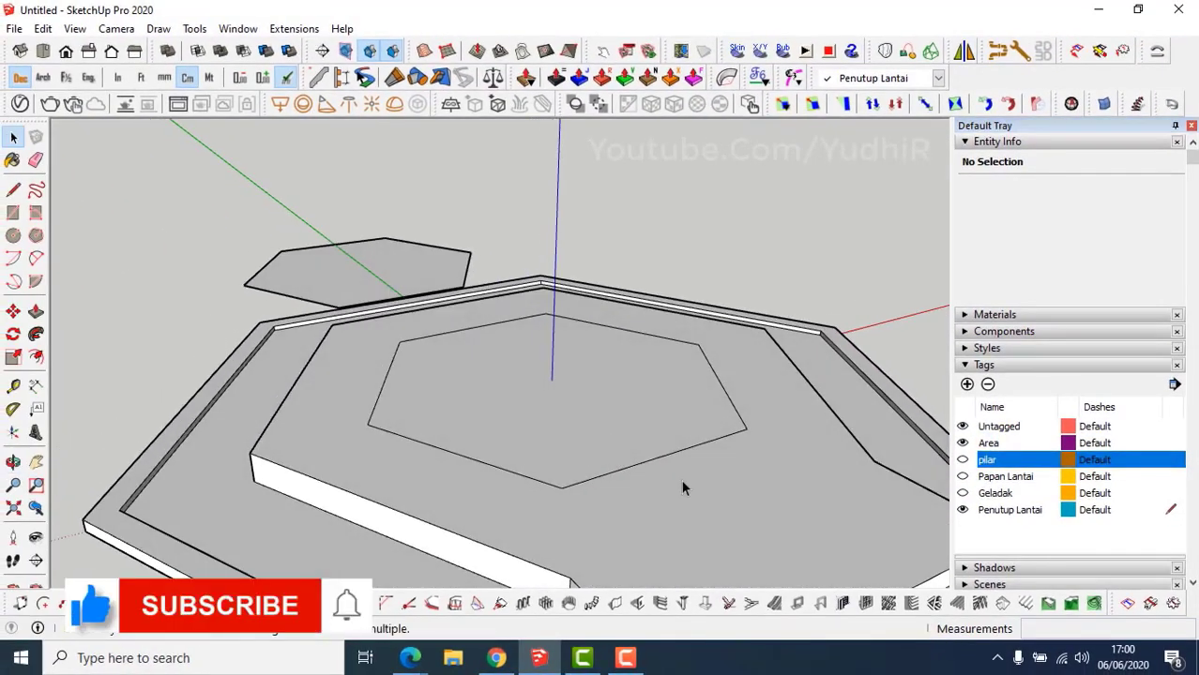
{"action": "middle_click_drag", "start_coordinate": [681, 481], "coordinate": [549, 476]}
{"action": "scroll", "coordinate": [530, 470], "scroll_direction": "up", "scroll_amount": 5}
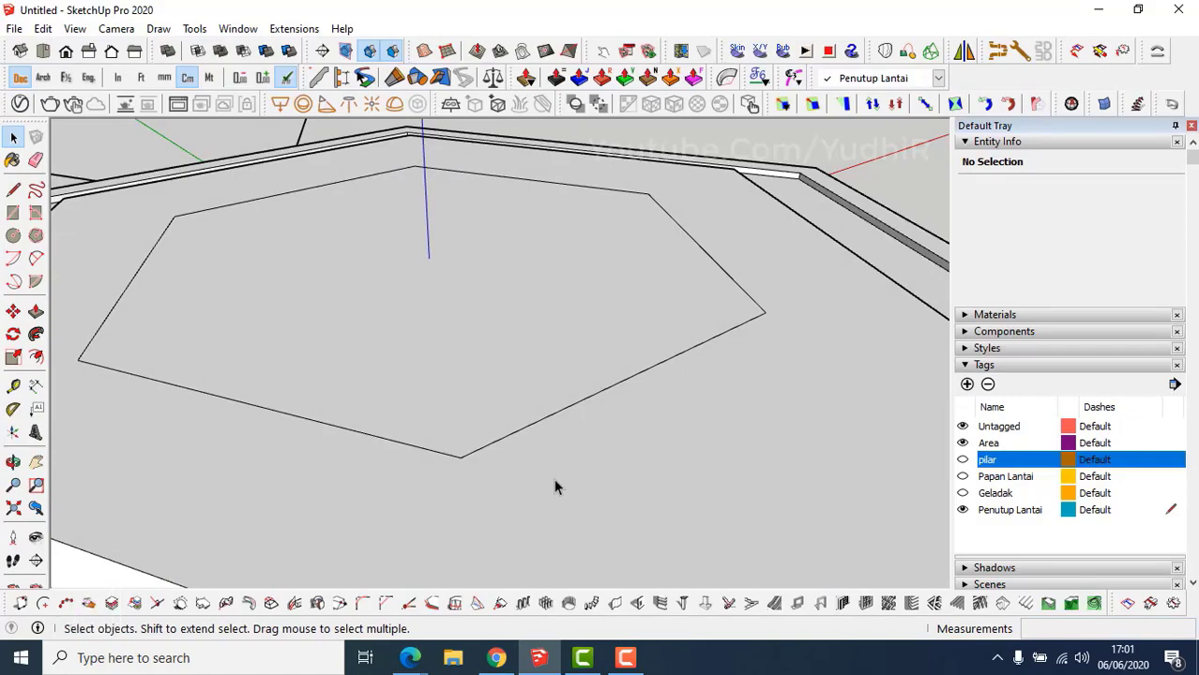
Draw a 175 by 5 rectangle by the hexagon and pull it up 7 into a beam.
{"action": "key", "text": "r"}
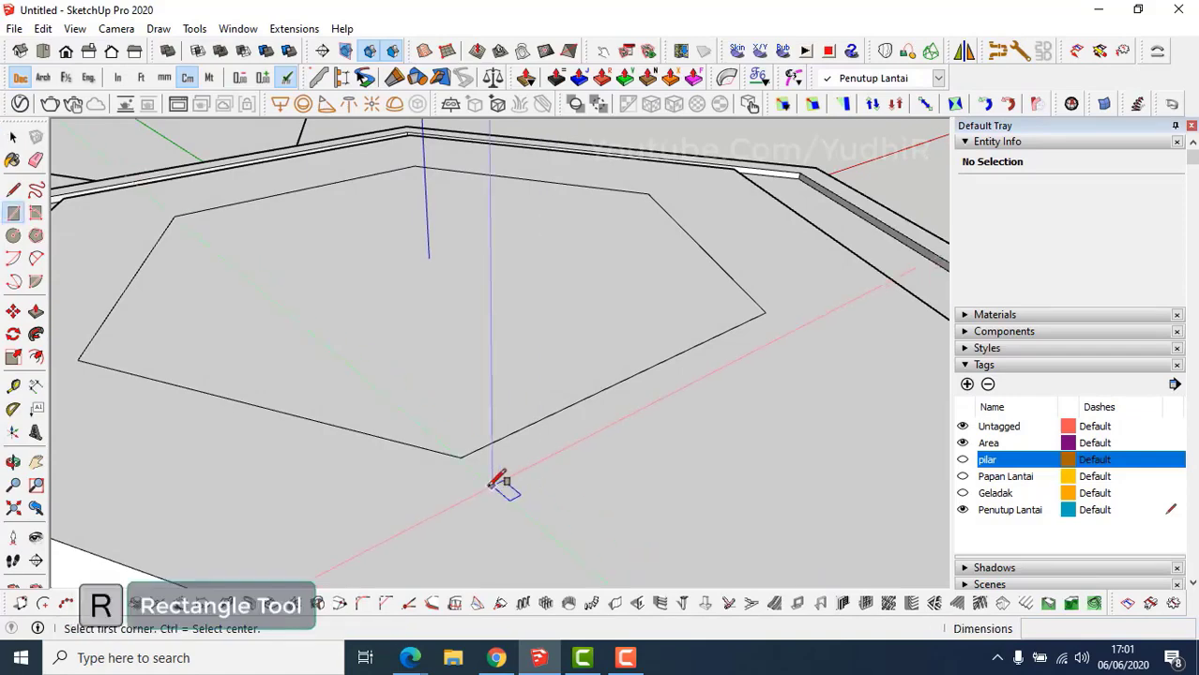
{"action": "left_click", "coordinate": [481, 485]}
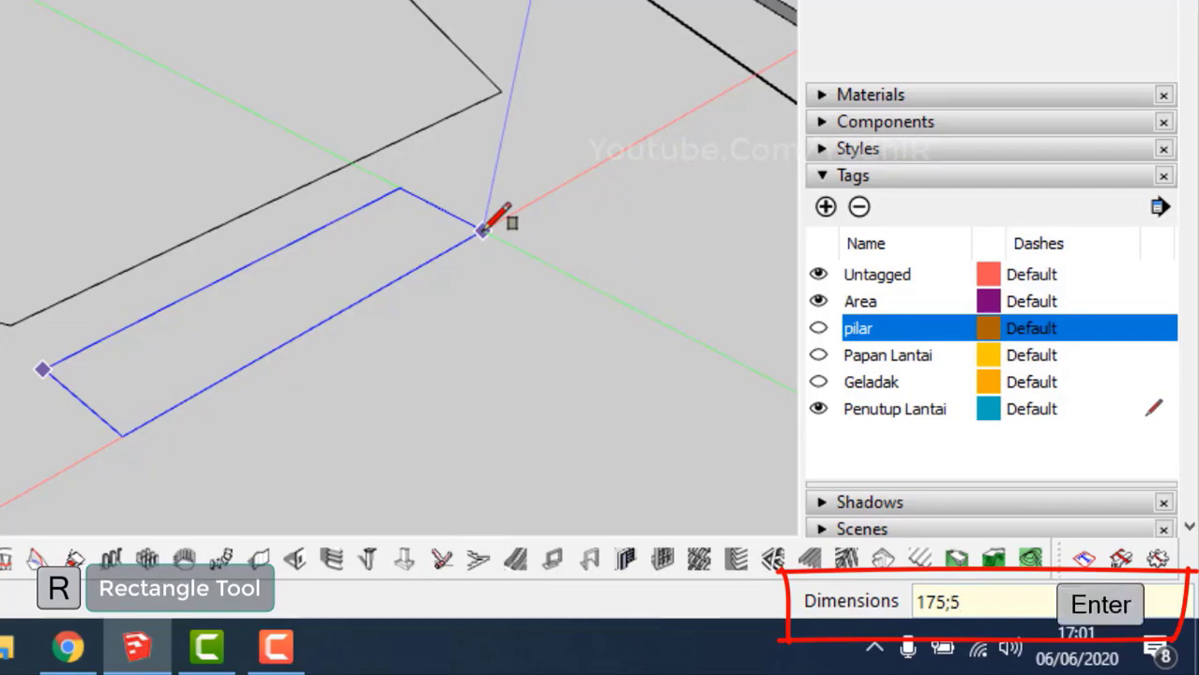
{"action": "key", "text": "Return"}
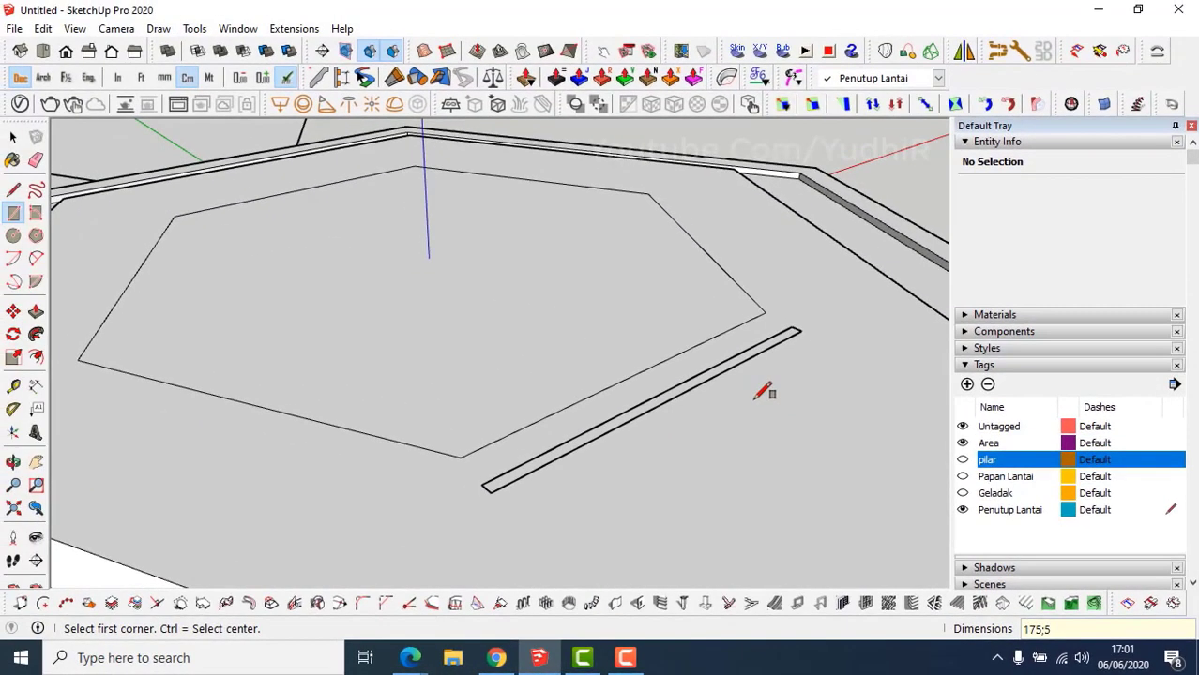
{"action": "key", "text": "p"}
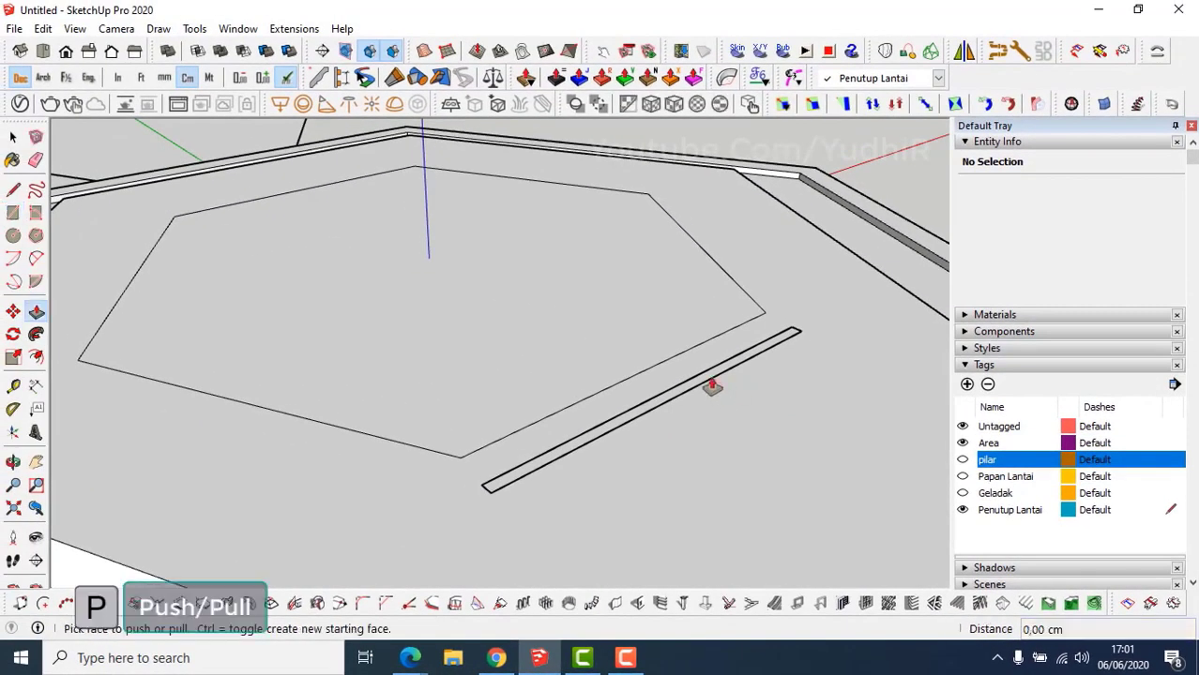
{"action": "left_click_drag", "start_coordinate": [713, 385], "coordinate": [717, 375]}
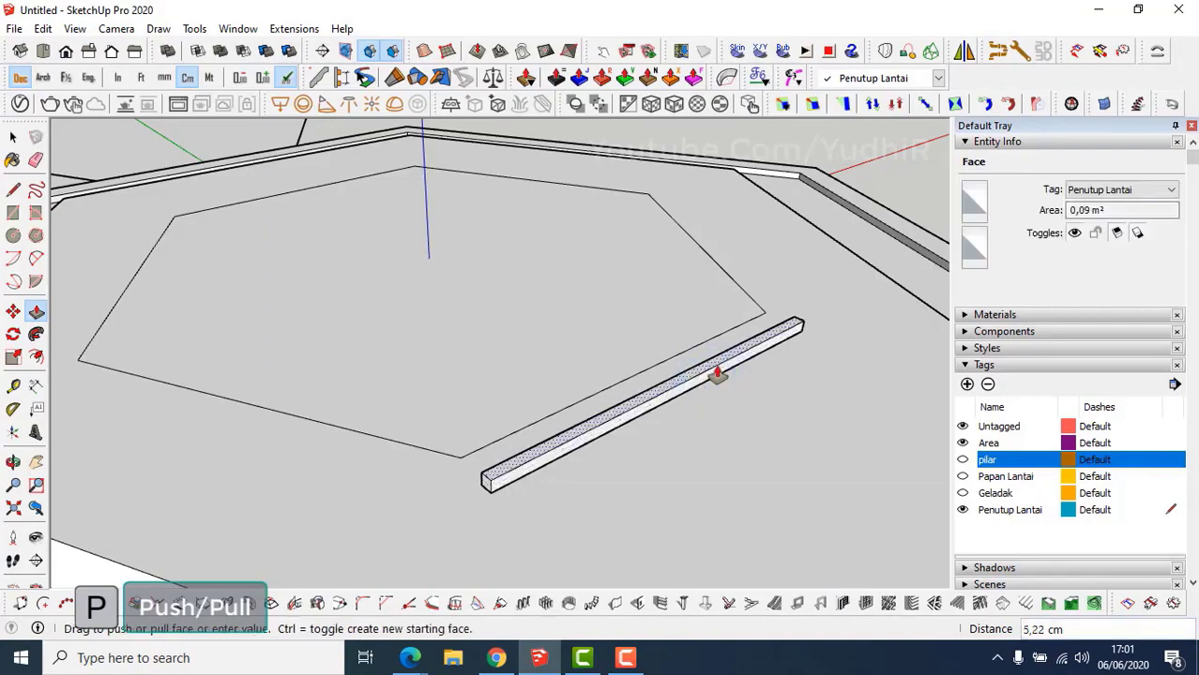
{"action": "key", "text": "Return"}
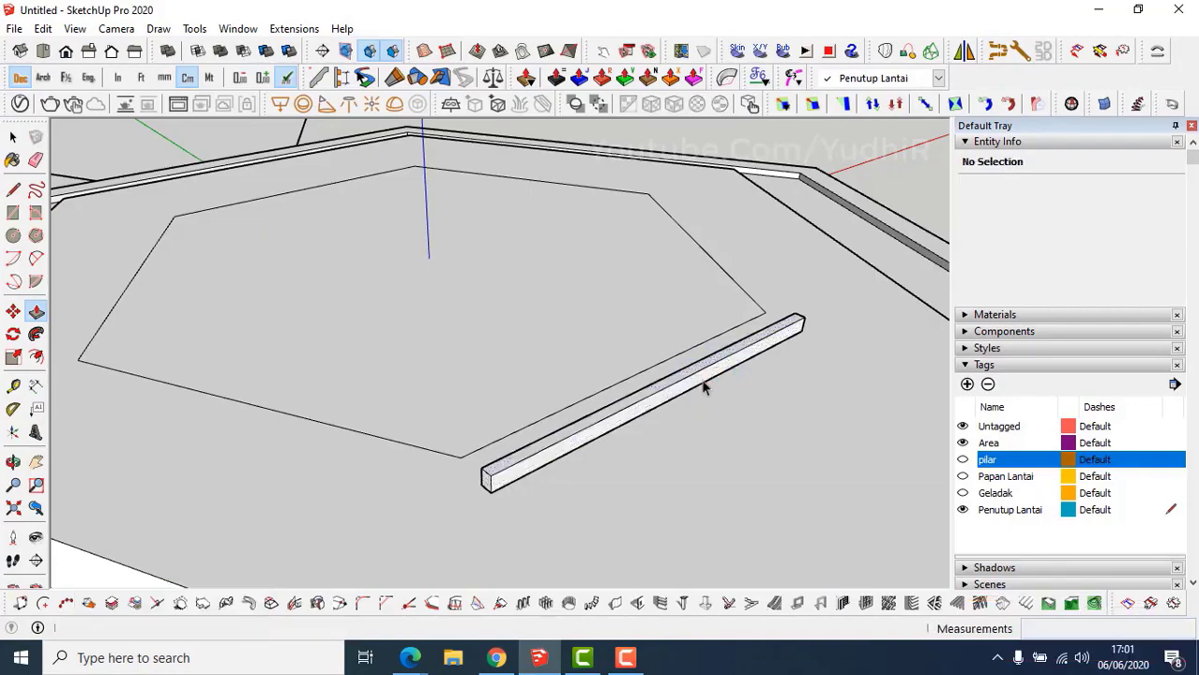
Measure from the beam's top corner, then select the whole beam.
{"action": "mouse_move", "coordinate": [500, 505]}
{"action": "middle_mouse_down"}
{"action": "mouse_move", "coordinate": [528, 503]}
{"action": "mouse_move", "coordinate": [479, 530]}
{"action": "mouse_move", "coordinate": [508, 525]}
{"action": "middle_mouse_up"}
{"action": "scroll", "coordinate": [508, 482], "scroll_direction": "up", "scroll_amount": 4}
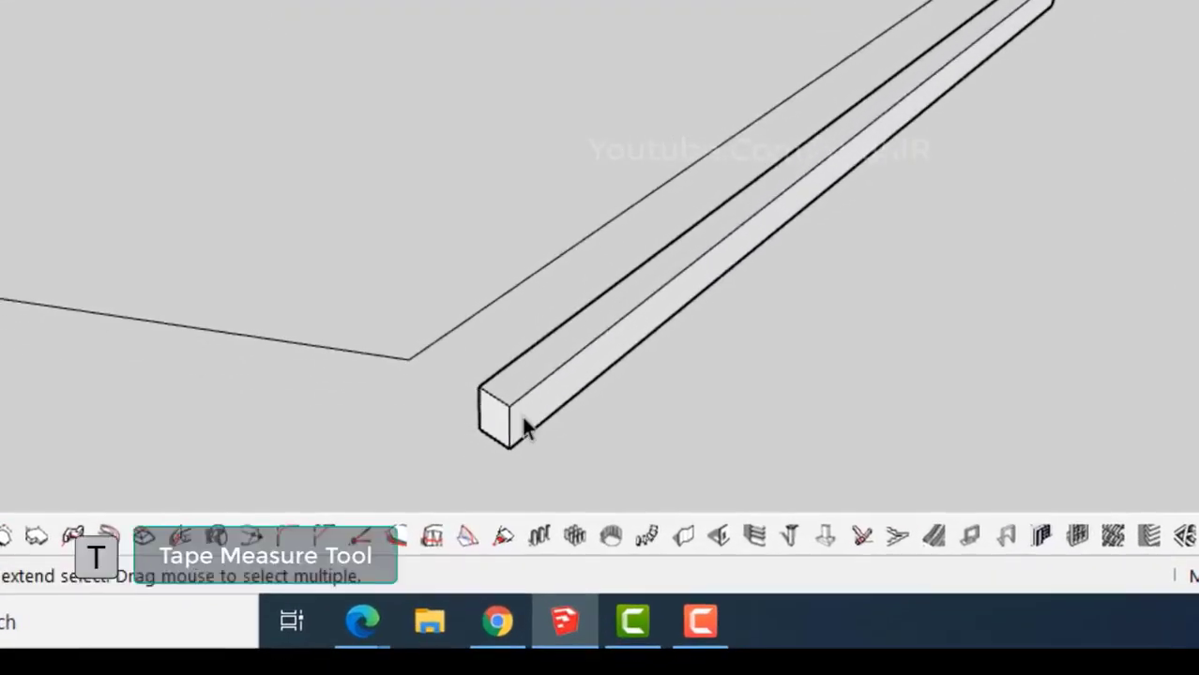
{"action": "left_click", "coordinate": [479, 388]}
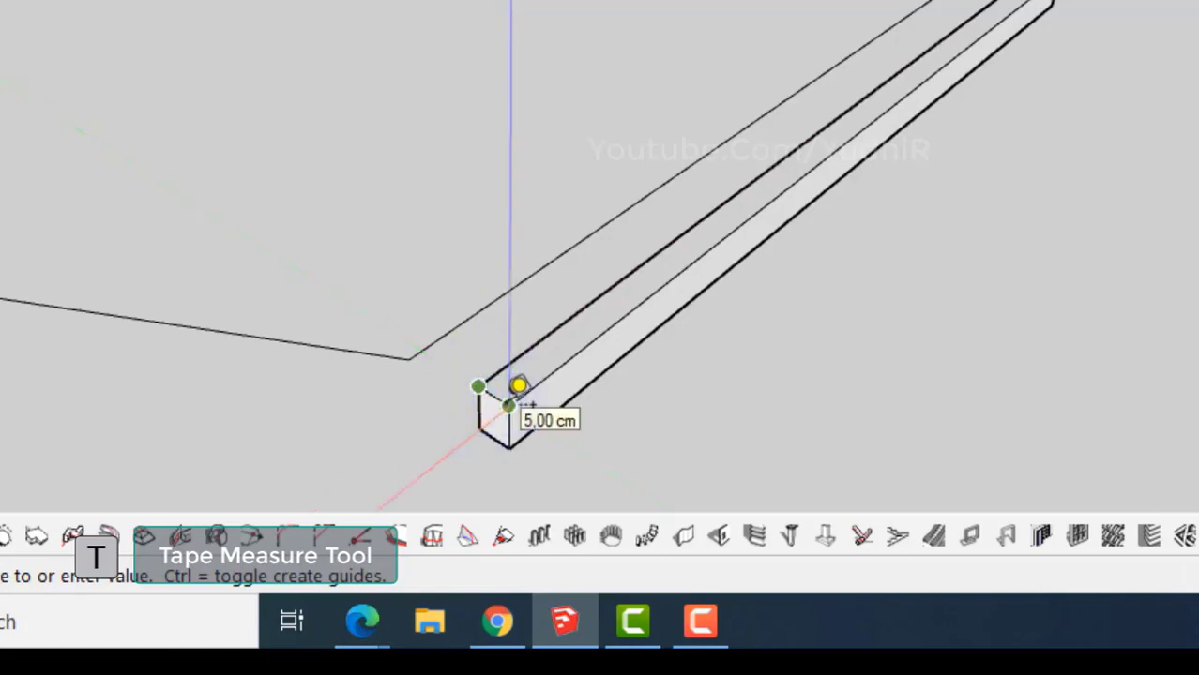
{"action": "key", "text": "space"}
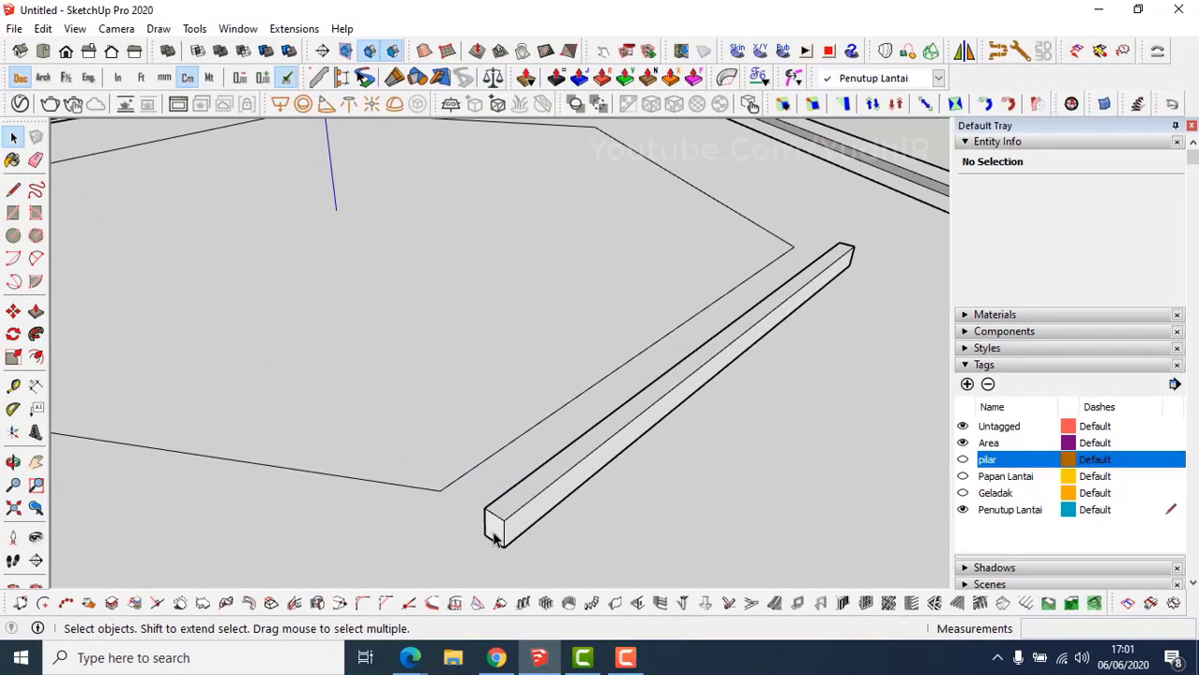
{"action": "triple_click", "coordinate": [493, 426]}
Turn the selected floor beam into a group.
{"action": "right_click", "coordinate": [494, 537]}
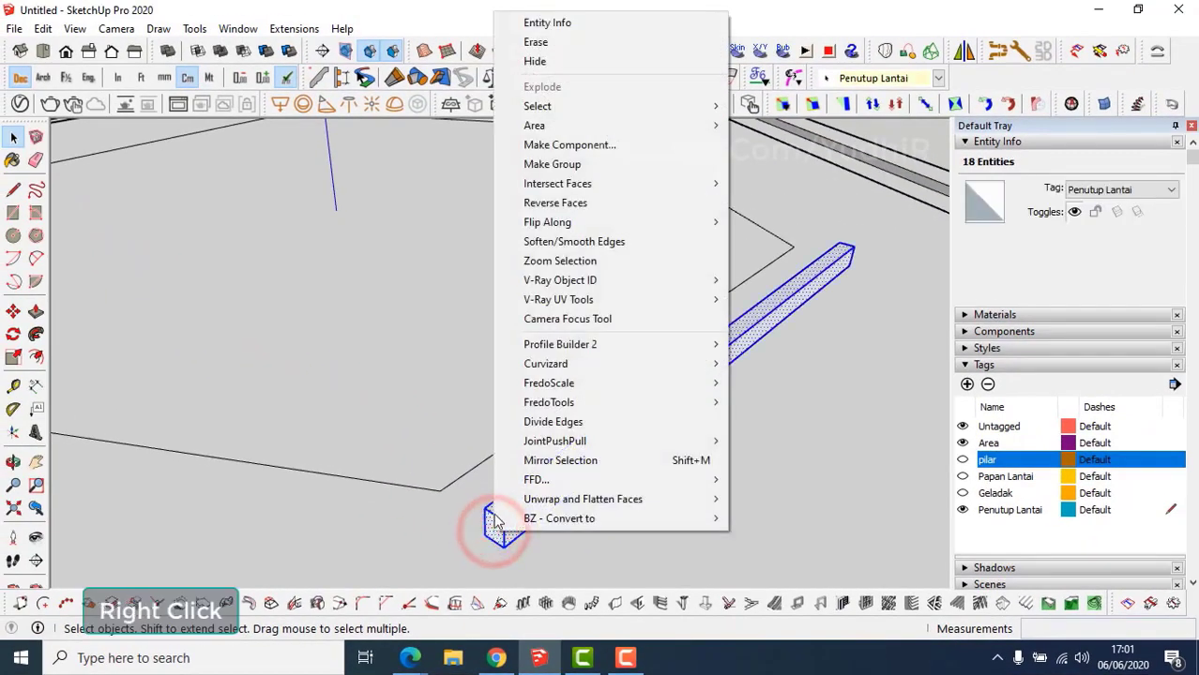
{"action": "left_click", "coordinate": [552, 164]}
{"action": "scroll", "coordinate": [548, 461], "scroll_direction": "up", "scroll_amount": 3}
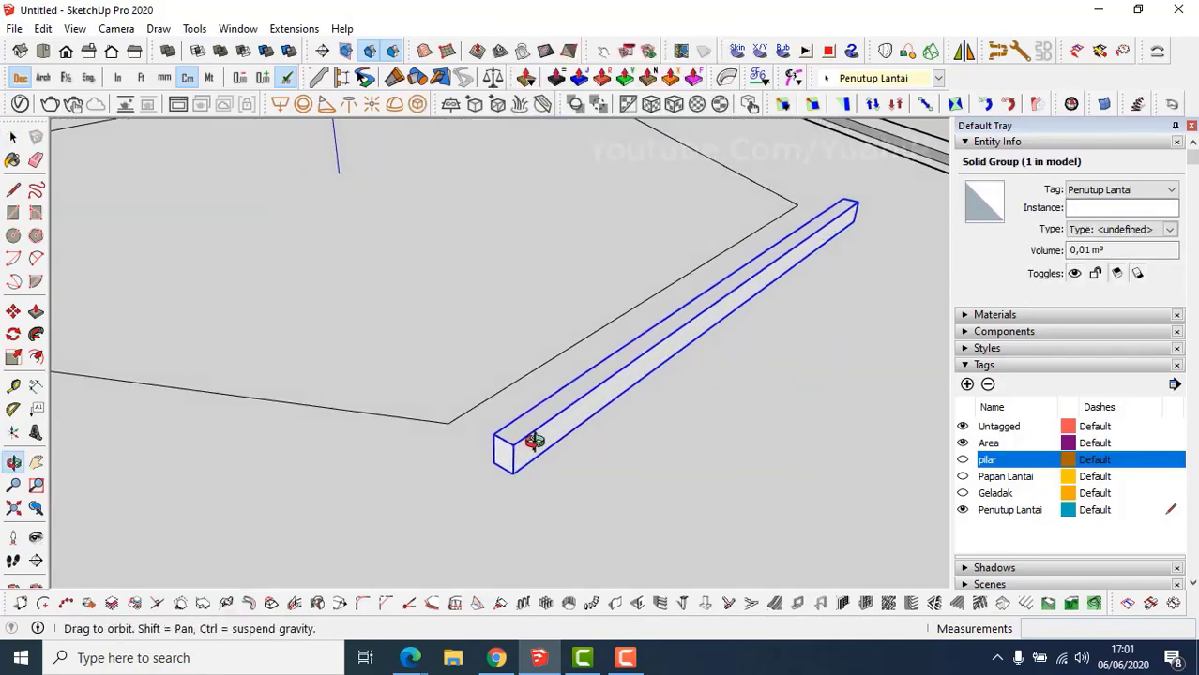
{"action": "scroll", "coordinate": [521, 477], "scroll_direction": "up", "scroll_amount": 3}
Move the beam from its bottom edge midpoint onto the hexagon outline's corner.
{"action": "key", "text": "m"}
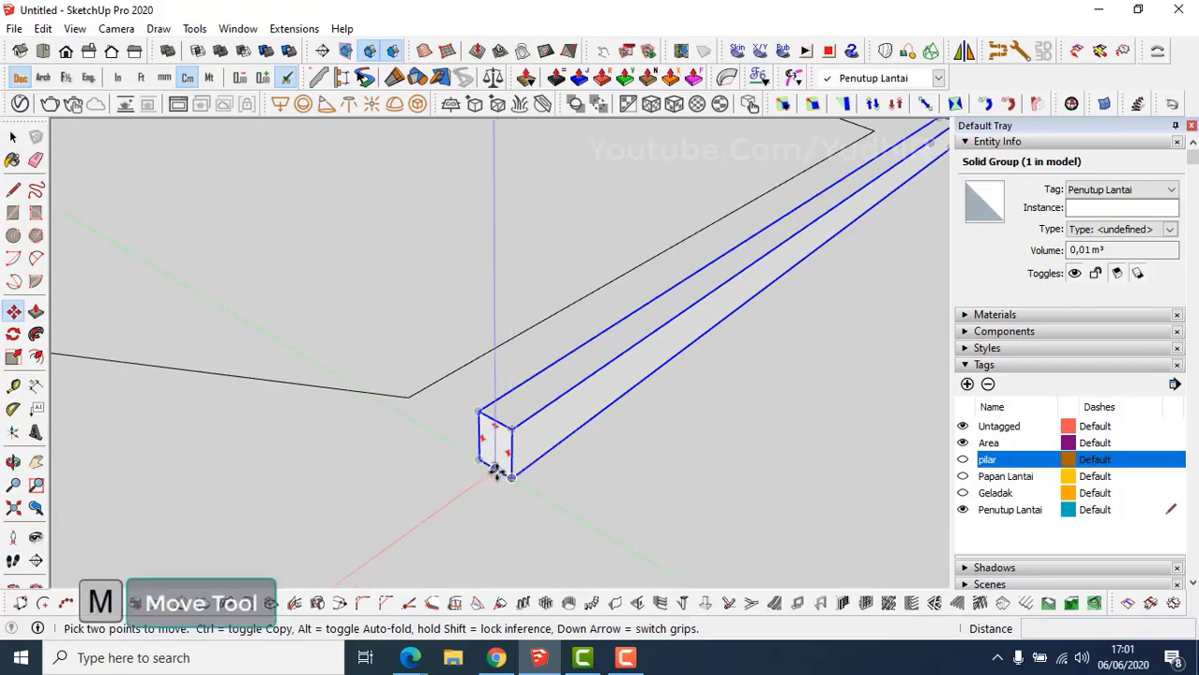
{"action": "left_click", "coordinate": [495, 470]}
{"action": "left_click", "coordinate": [410, 399]}
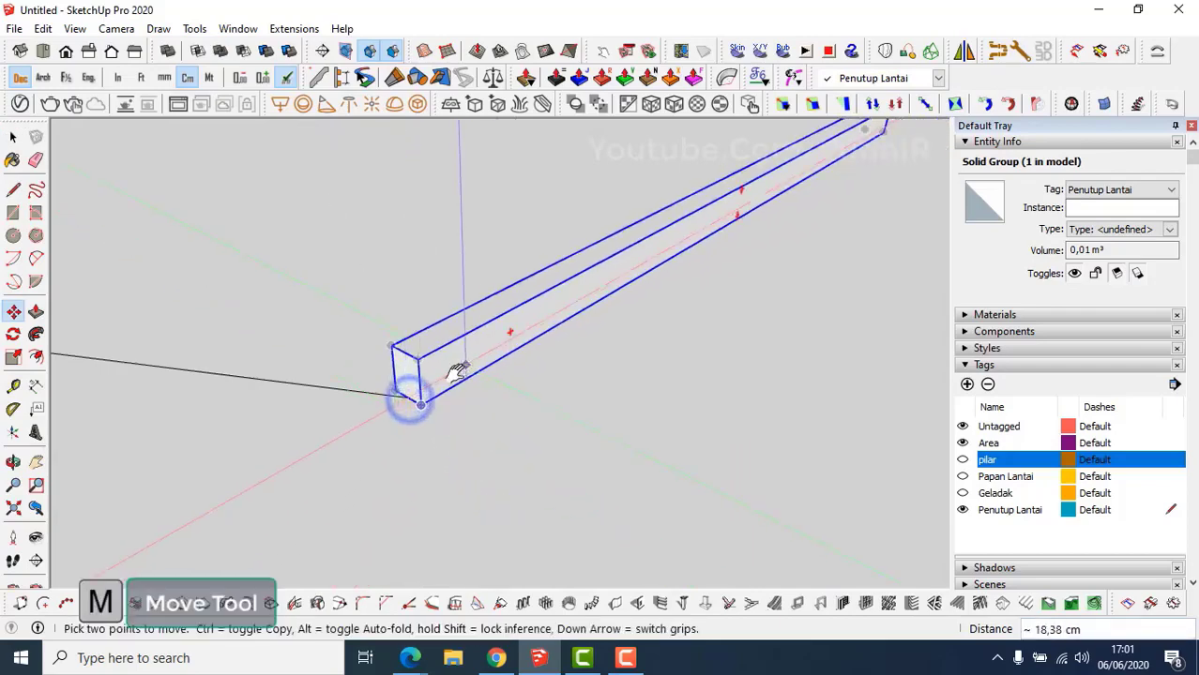
{"action": "middle_click_drag", "start_coordinate": [458, 370], "coordinate": [423, 455]}
{"action": "key", "text": "space"}
Inside the beam group, extend one end face by 12 cm.
{"action": "double_click", "coordinate": [423, 454]}
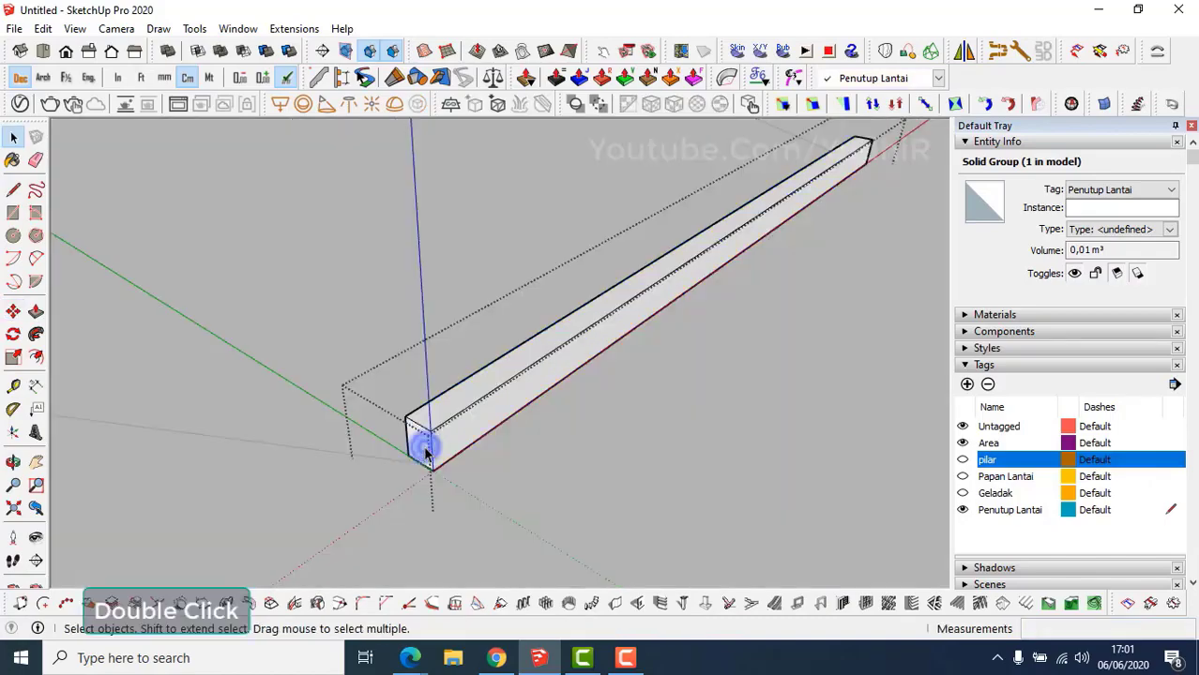
{"action": "key", "text": "p"}
{"action": "left_click", "coordinate": [428, 437]}
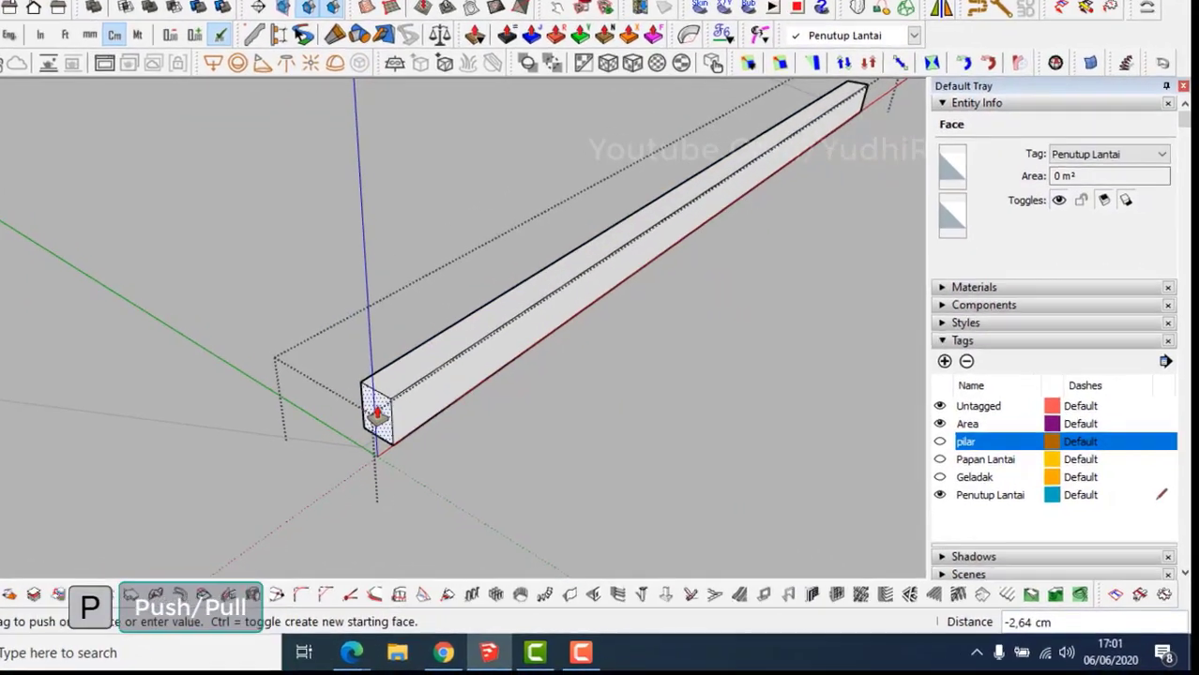
{"action": "type", "text": "12"}
{"action": "key", "text": "Return"}
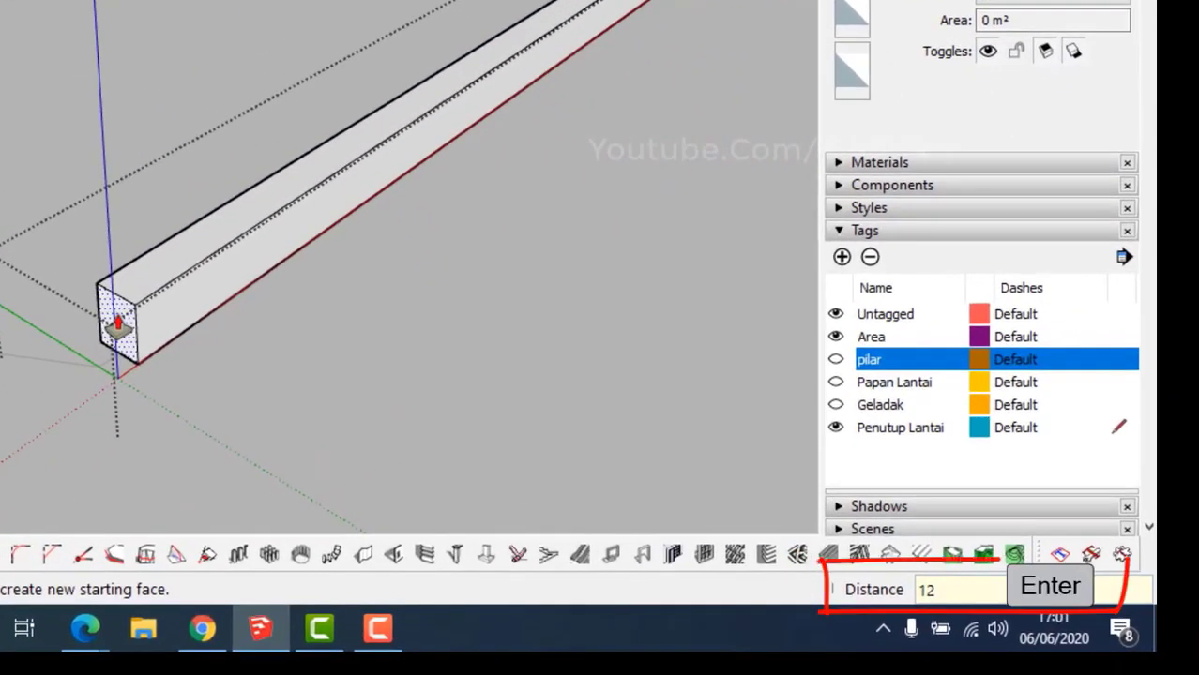
Extend the beam's other end by the same distance and close the group.
{"action": "mouse_move", "coordinate": [425, 233]}
{"action": "middle_mouse_down"}
{"action": "mouse_move", "coordinate": [415, 326]}
{"action": "mouse_move", "coordinate": [307, 404]}
{"action": "middle_mouse_up"}
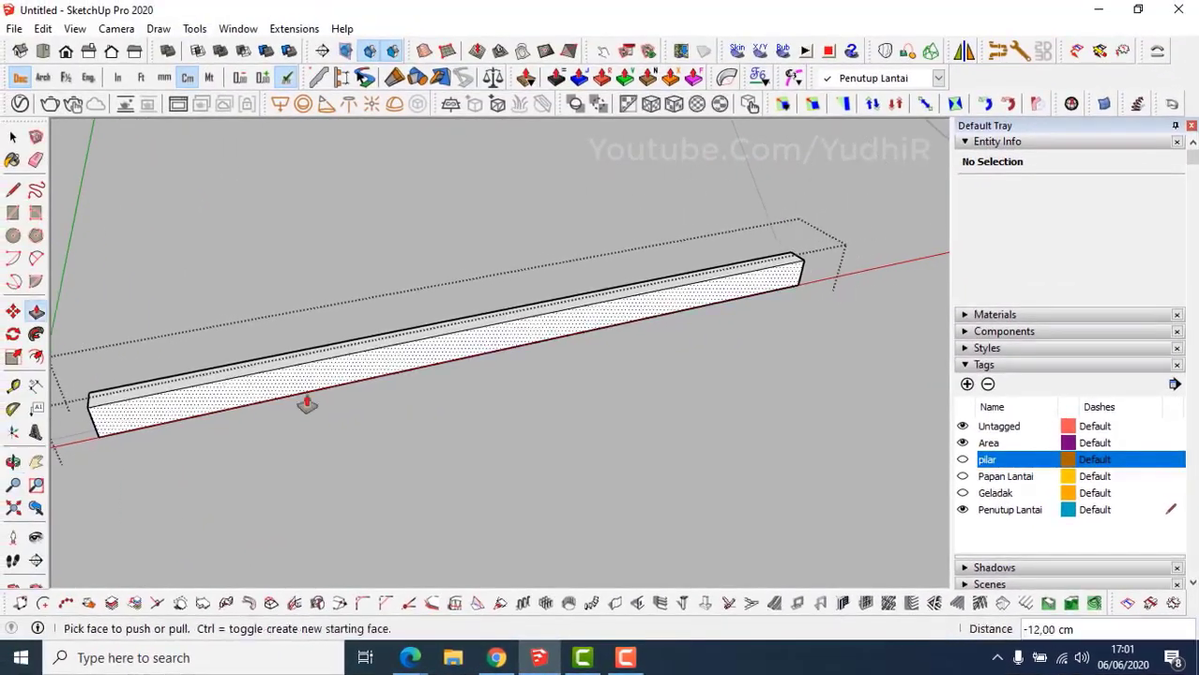
{"action": "mouse_move", "coordinate": [737, 301]}
{"action": "middle_mouse_down"}
{"action": "mouse_move", "coordinate": [444, 275]}
{"action": "mouse_move", "coordinate": [461, 351]}
{"action": "mouse_move", "coordinate": [544, 377]}
{"action": "mouse_move", "coordinate": [670, 449]}
{"action": "middle_mouse_up"}
{"action": "scroll", "coordinate": [671, 442], "scroll_direction": "up", "scroll_amount": 1}
{"action": "double_click", "coordinate": [655, 421]}
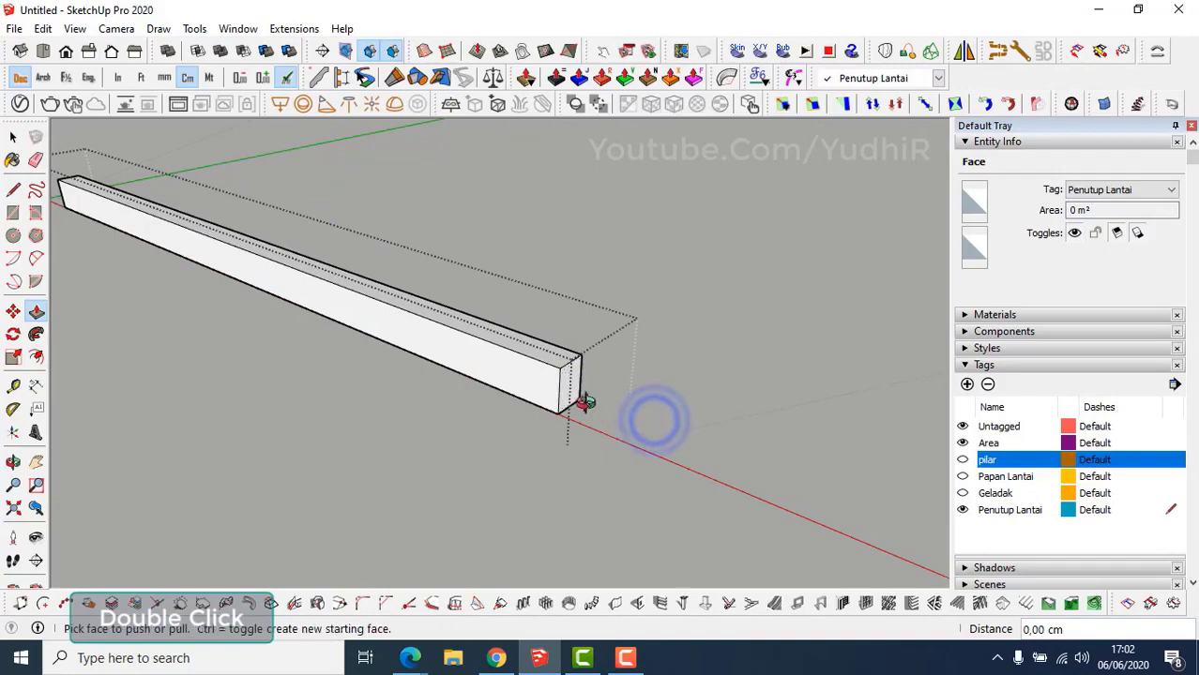
{"action": "mouse_move", "coordinate": [584, 401]}
{"action": "middle_mouse_down"}
{"action": "mouse_move", "coordinate": [575, 407]}
{"action": "mouse_move", "coordinate": [566, 385]}
{"action": "mouse_move", "coordinate": [580, 405]}
{"action": "mouse_move", "coordinate": [605, 411]}
{"action": "middle_mouse_up"}
{"action": "key", "text": "Escape"}
Pull the beam's end face out 3 cm, orbiting around the beam to check it.
{"action": "scroll", "coordinate": [574, 403], "scroll_direction": "down", "scroll_amount": 2}
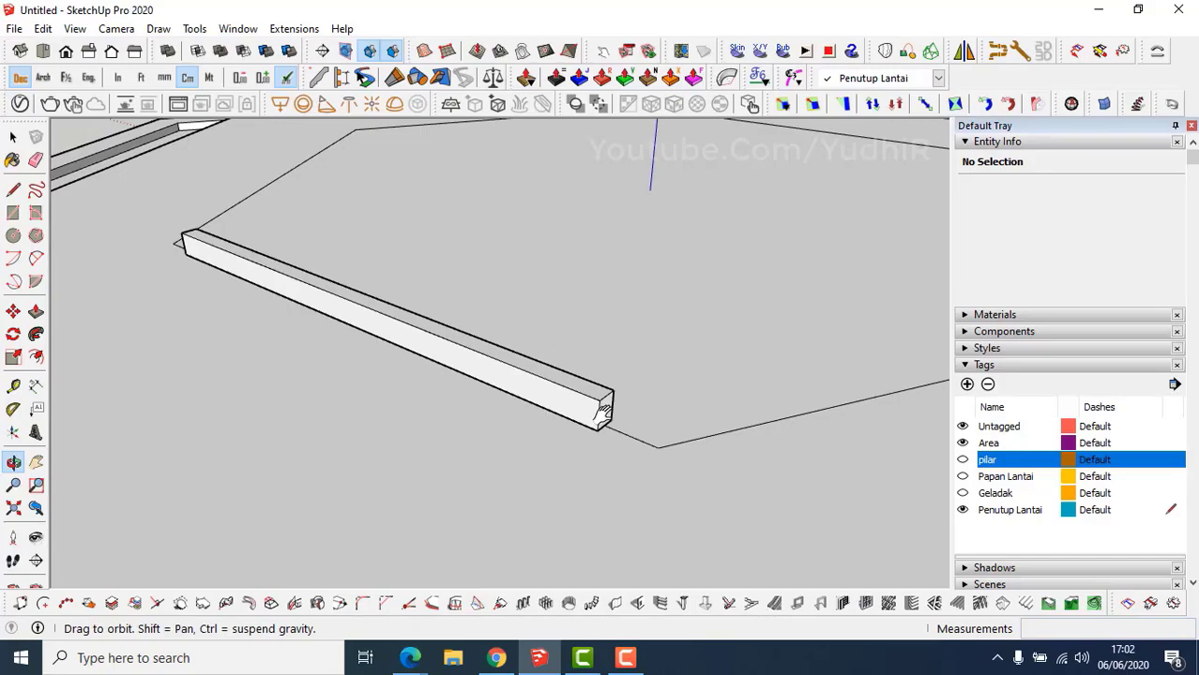
{"action": "scroll", "coordinate": [606, 418], "scroll_direction": "down", "scroll_amount": 5}
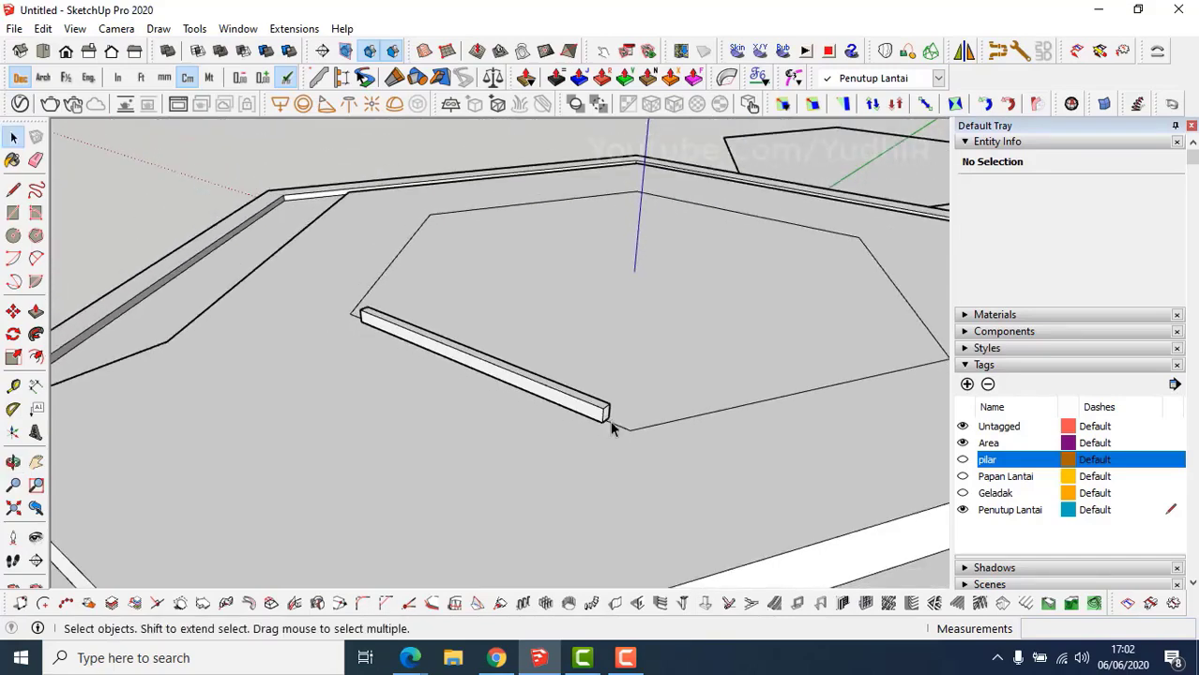
{"action": "scroll", "coordinate": [611, 428], "scroll_direction": "up", "scroll_amount": 4}
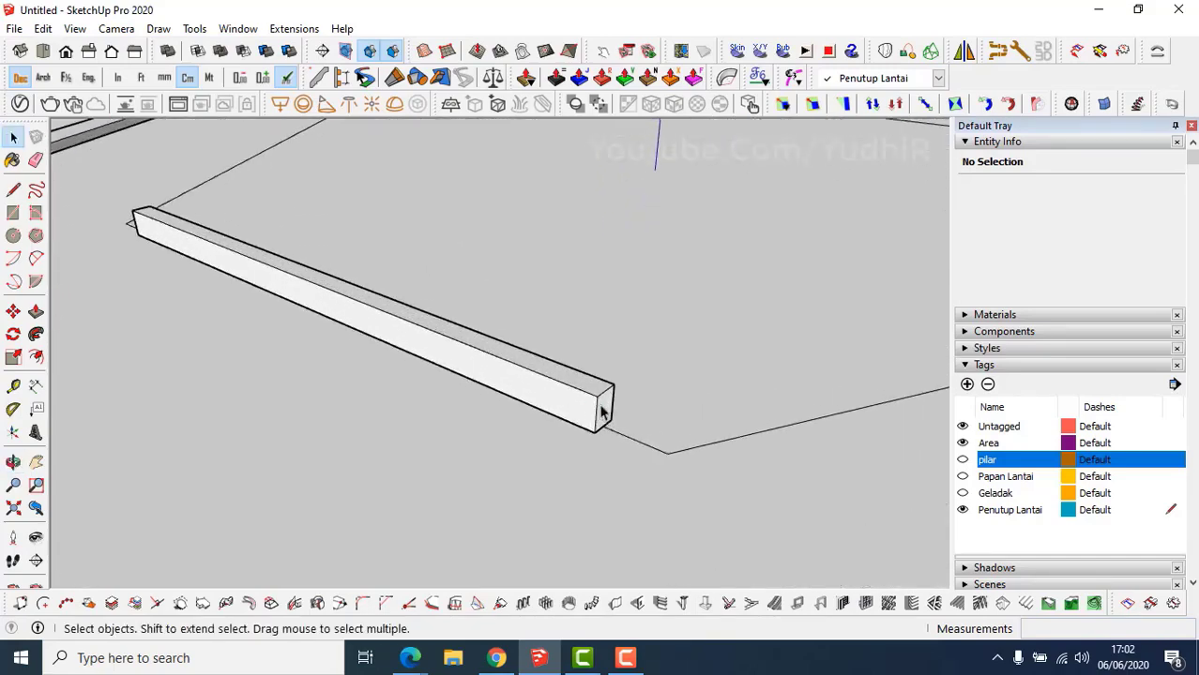
{"action": "middle_click_drag", "start_coordinate": [603, 410], "coordinate": [602, 405]}
{"action": "key", "text": "p"}
{"action": "left_click", "coordinate": [612, 416]}
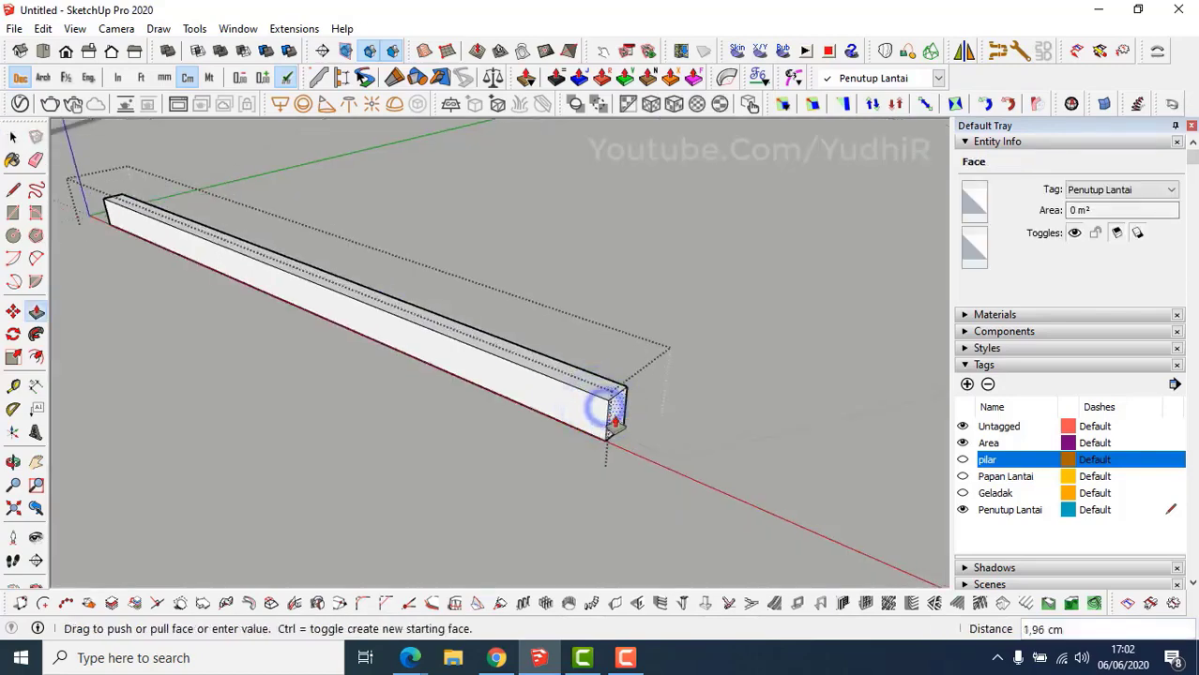
{"action": "scroll", "coordinate": [562, 412], "scroll_direction": "down", "scroll_amount": 3}
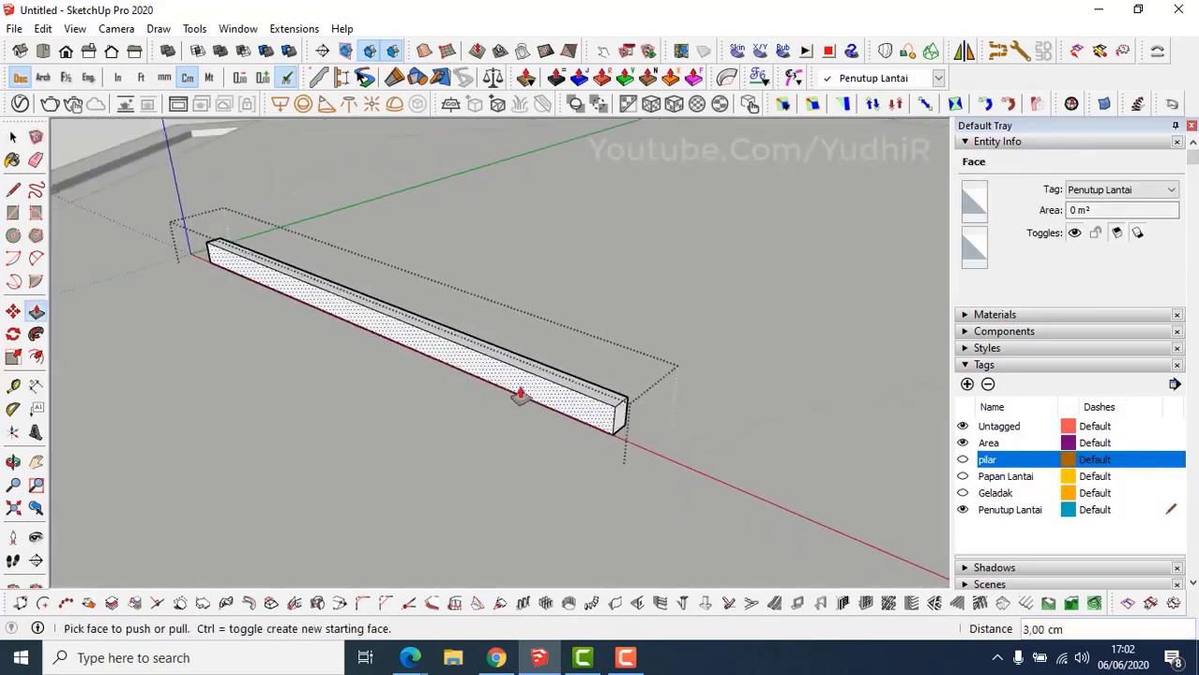
{"action": "middle_click_drag", "start_coordinate": [517, 396], "coordinate": [830, 373]}
{"action": "scroll", "coordinate": [340, 532], "scroll_direction": "up", "scroll_amount": 1}
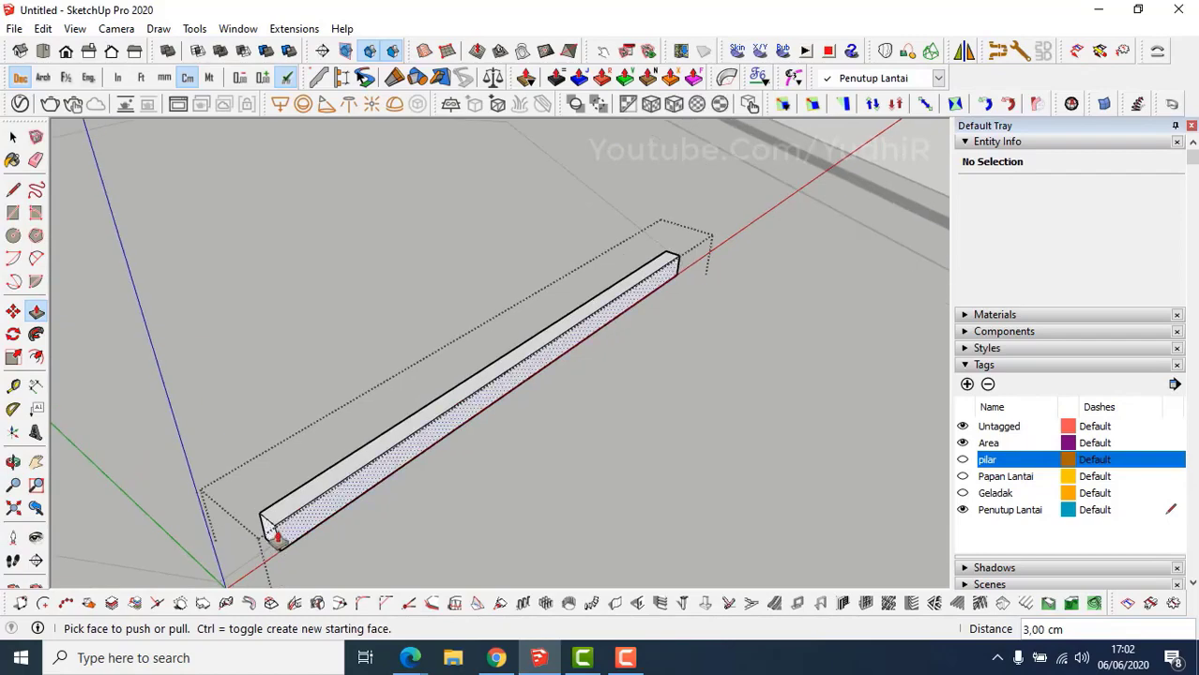
{"action": "middle_click_drag", "start_coordinate": [267, 538], "coordinate": [374, 469]}
{"action": "key", "text": "space"}
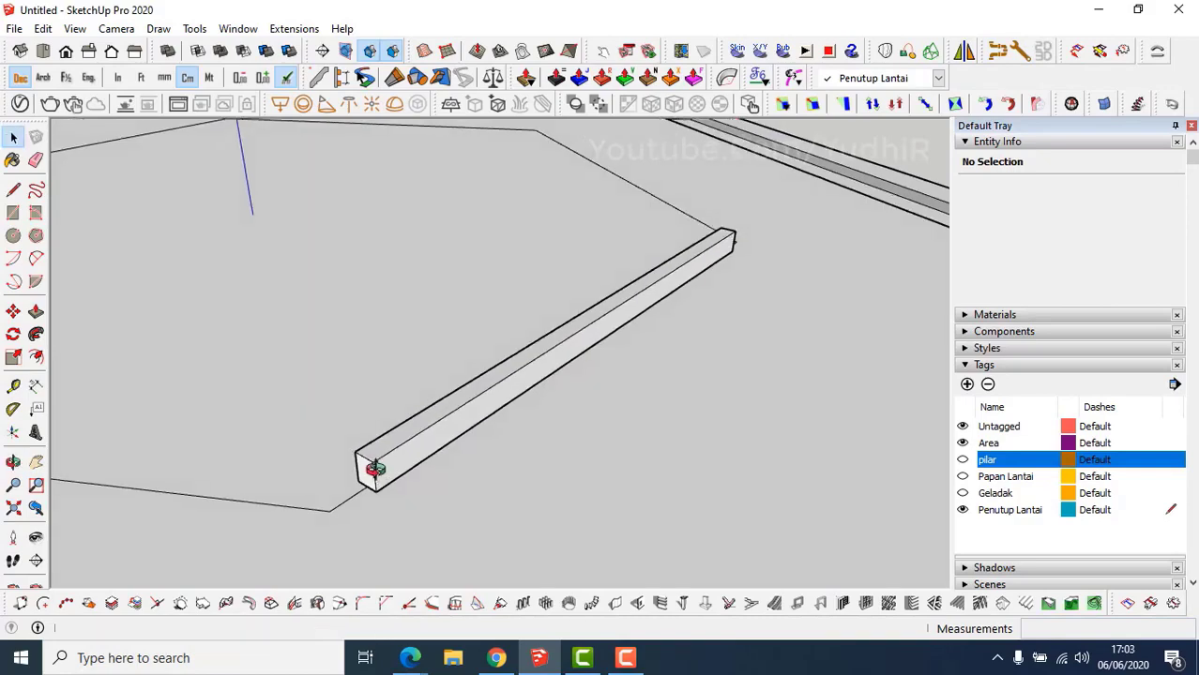
Draw a 7 × 5 cm rectangle on the beam's end corner.
{"action": "key", "text": "r"}
{"action": "scroll", "coordinate": [375, 479], "scroll_direction": "up", "scroll_amount": 3}
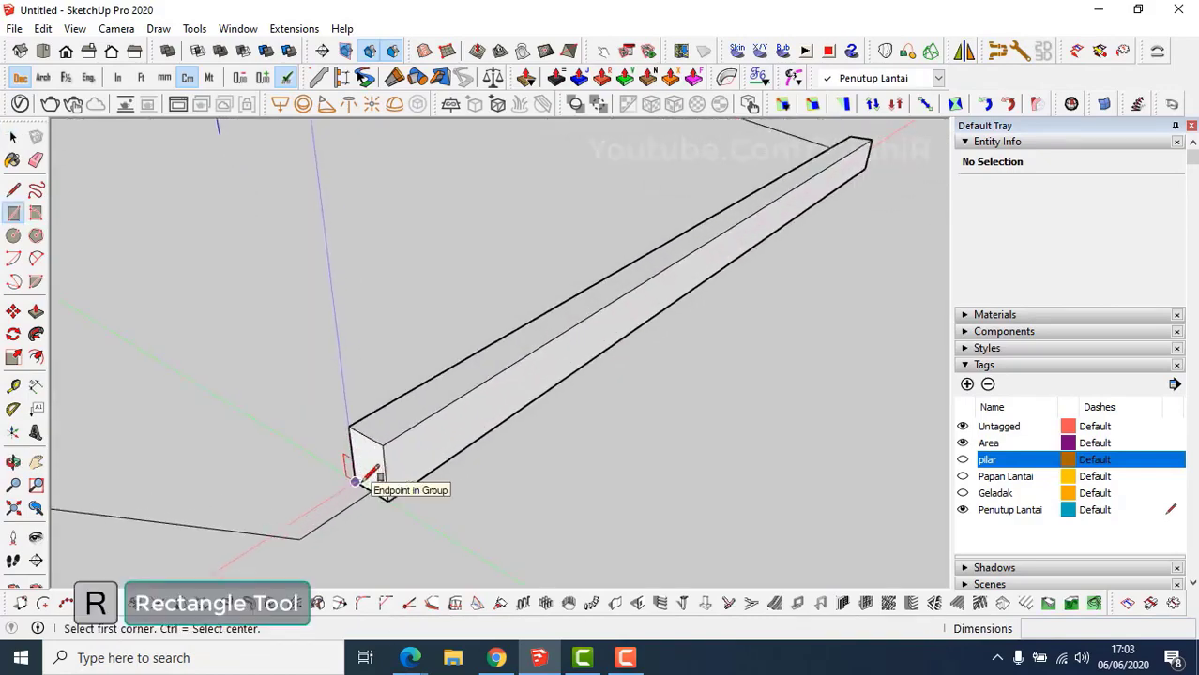
{"action": "left_click", "coordinate": [355, 481]}
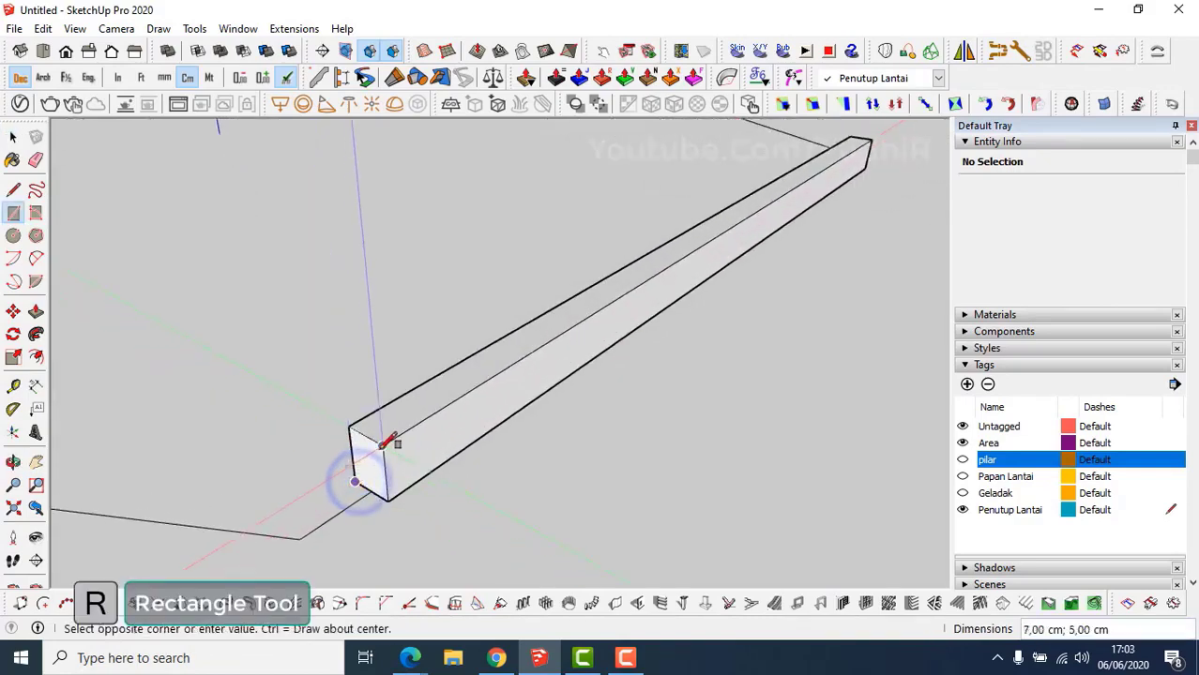
{"action": "middle_click_drag", "start_coordinate": [390, 450], "coordinate": [358, 466]}
Extrude the rectangle into a block, 6 cm and then 7 cm.
{"action": "key", "text": "p"}
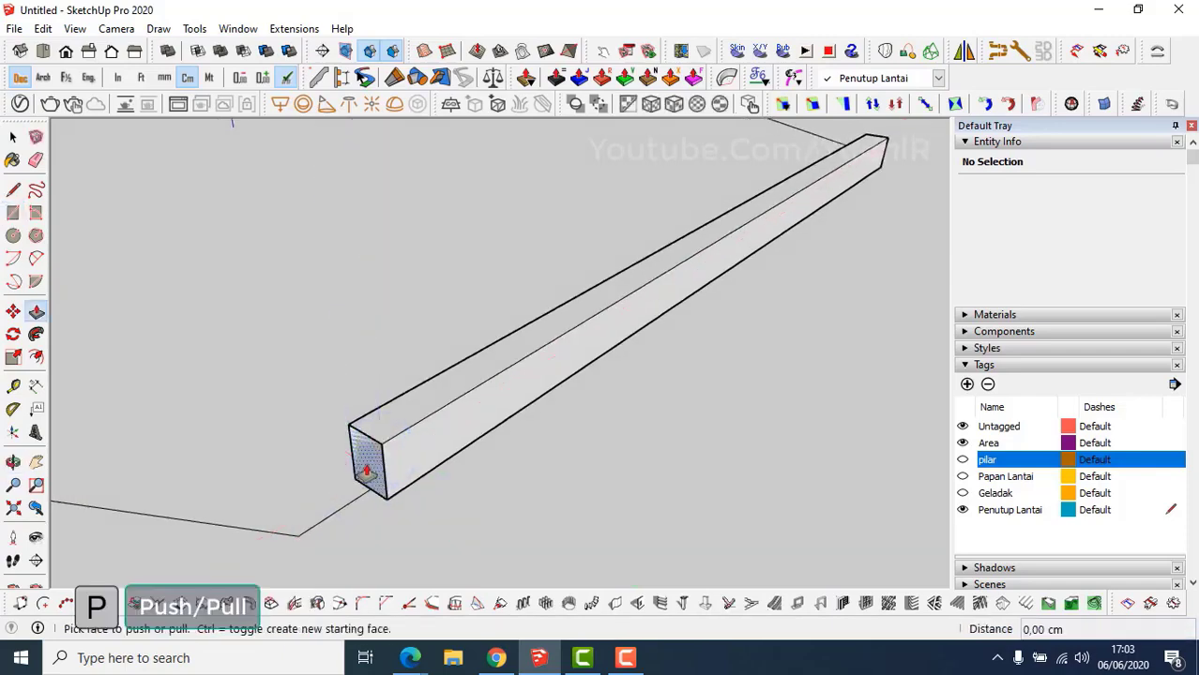
{"action": "left_click", "coordinate": [368, 469]}
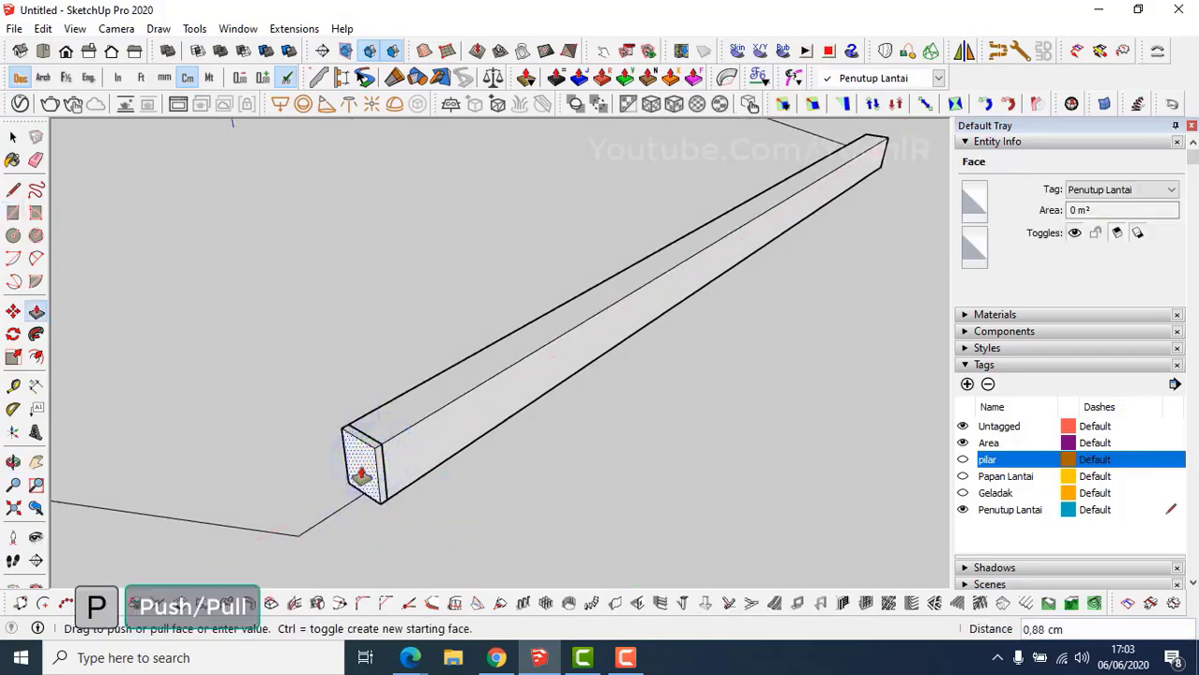
{"action": "key", "text": "Return"}
{"action": "scroll", "coordinate": [360, 471], "scroll_direction": "down", "scroll_amount": 2}
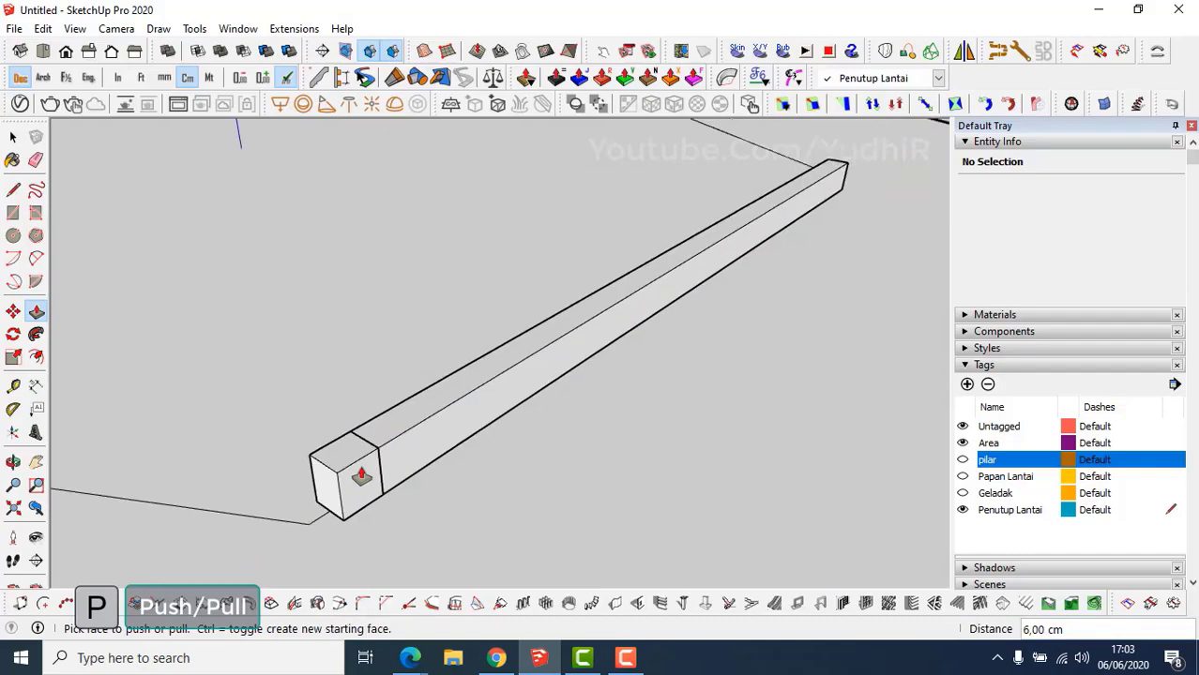
{"action": "scroll", "coordinate": [360, 471], "scroll_direction": "up", "scroll_amount": 2}
{"action": "scroll", "coordinate": [364, 486], "scroll_direction": "up", "scroll_amount": 1}
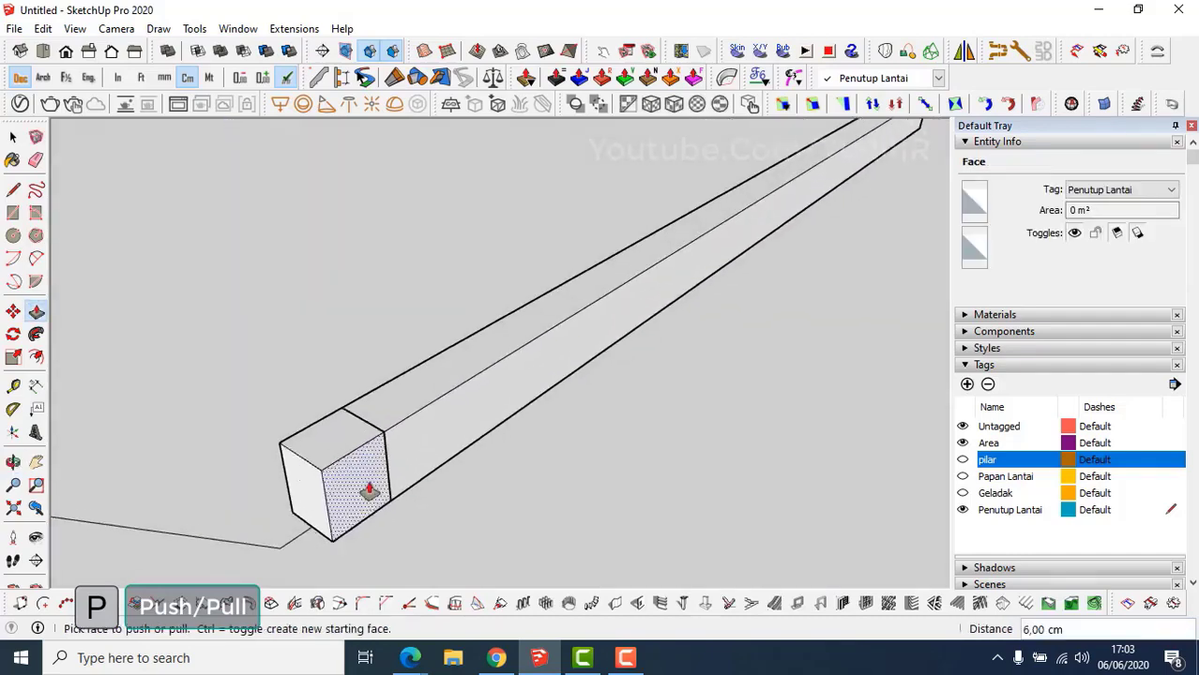
{"action": "middle_click_drag", "start_coordinate": [365, 486], "coordinate": [496, 478], "text": "shift"}
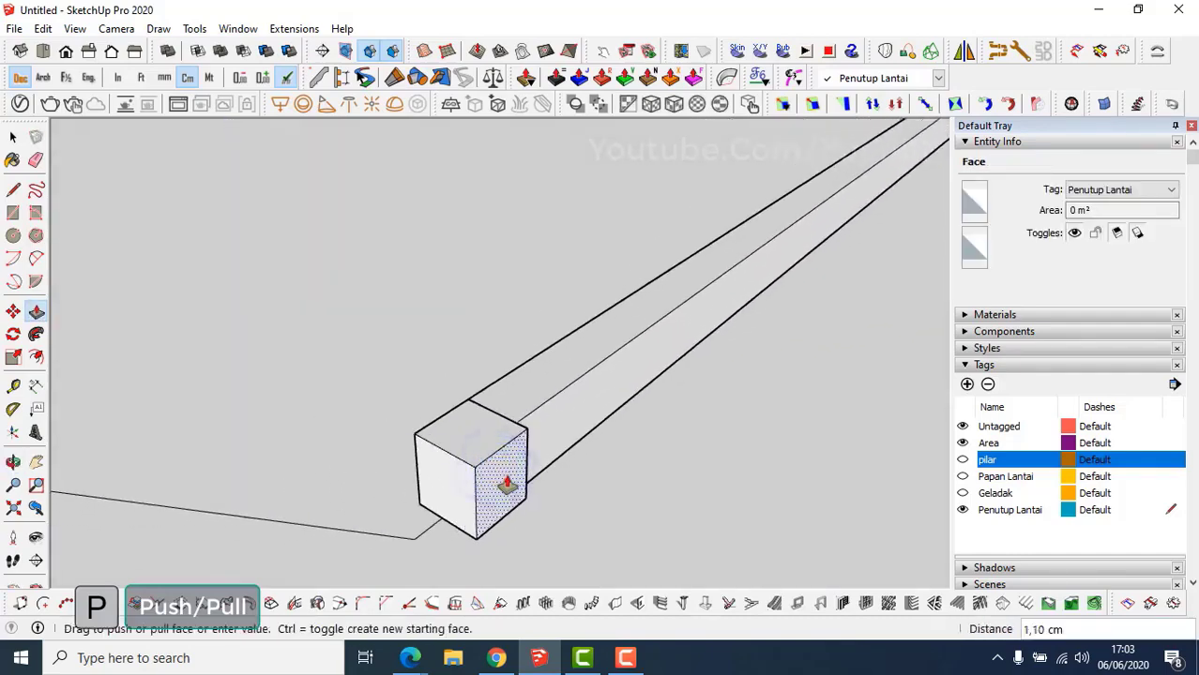
{"action": "key", "text": "Return"}
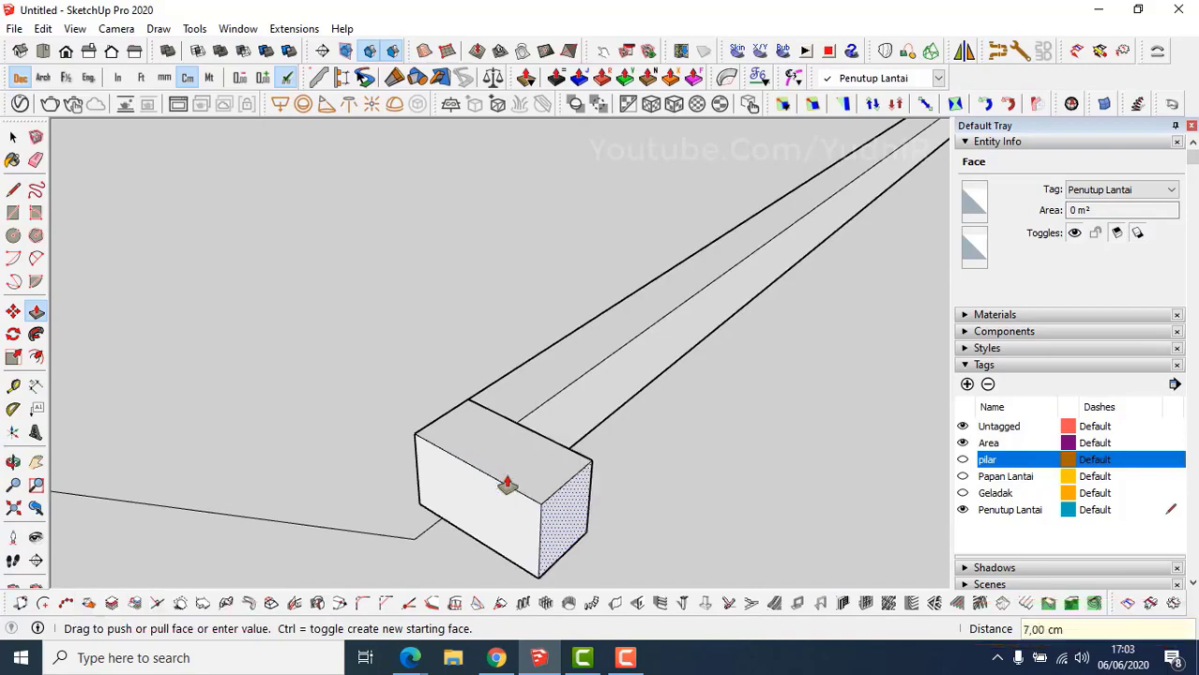
Check the block with Tape Measure, then raise its top face 23 cm.
{"action": "key", "text": "t"}
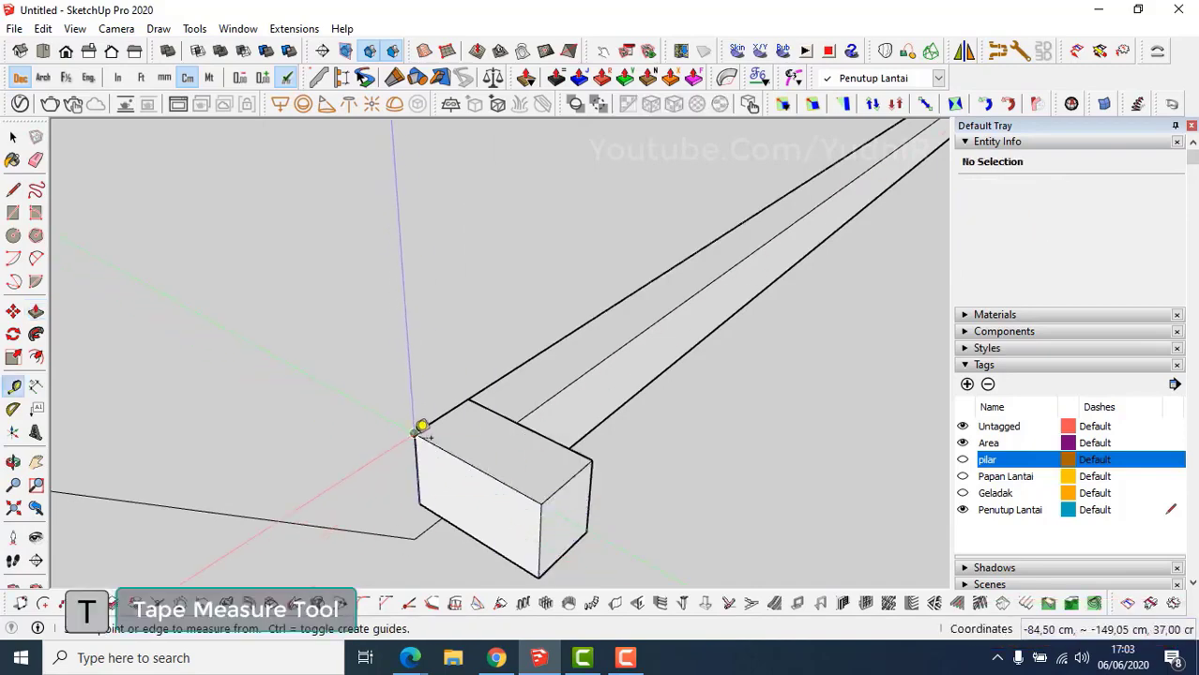
{"action": "left_click", "coordinate": [416, 431]}
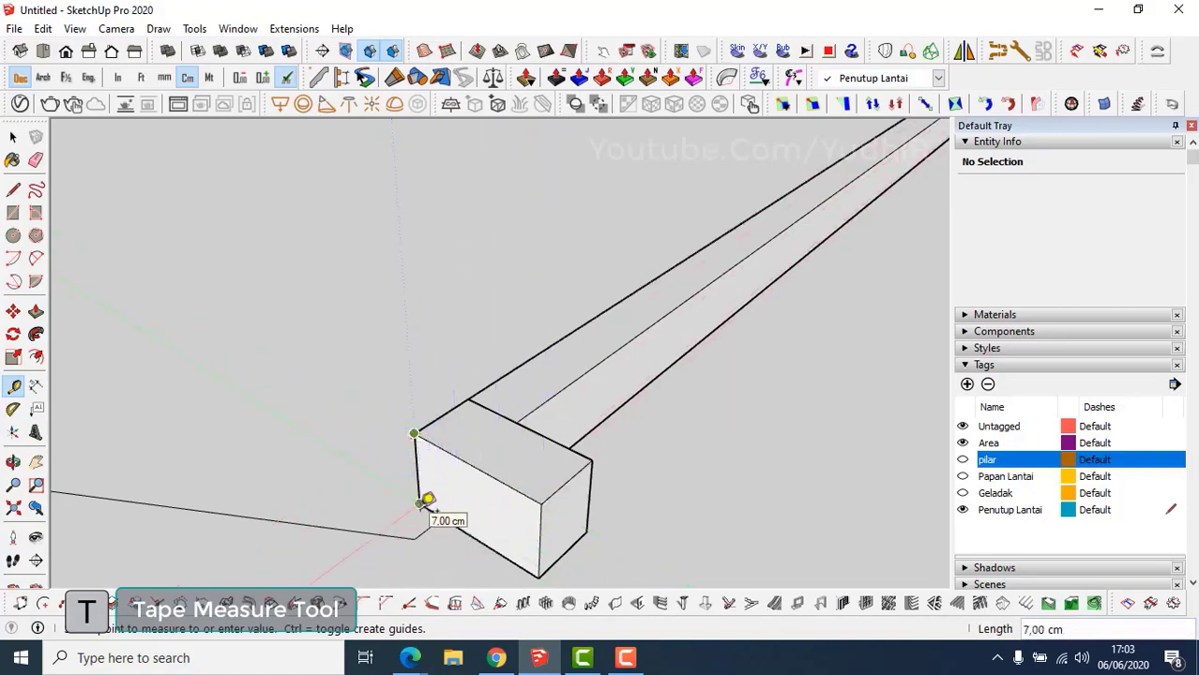
{"action": "key", "text": "space"}
{"action": "key", "text": "p"}
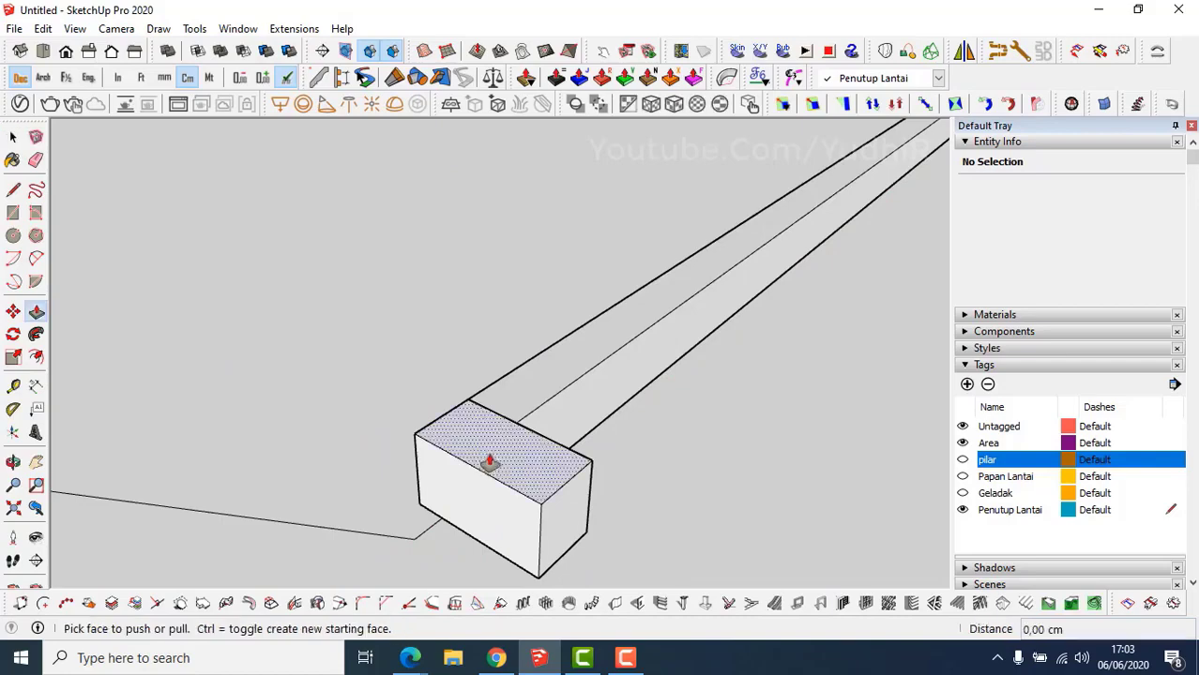
{"action": "left_click", "coordinate": [488, 459]}
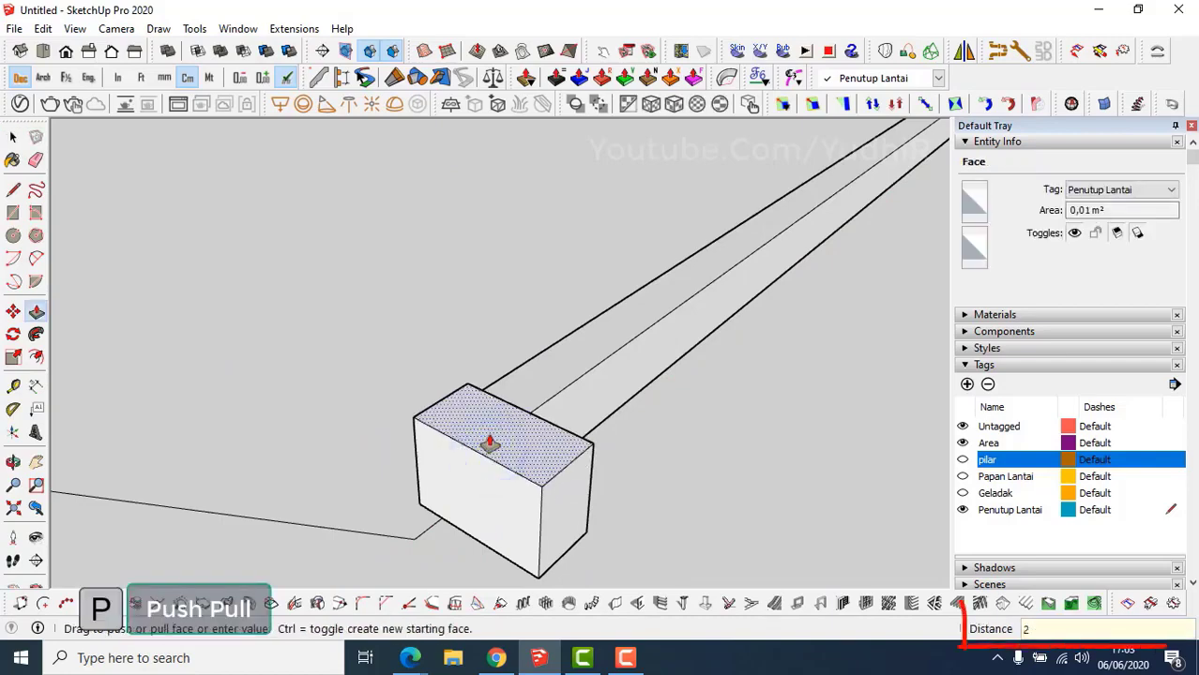
{"action": "key", "text": "Return"}
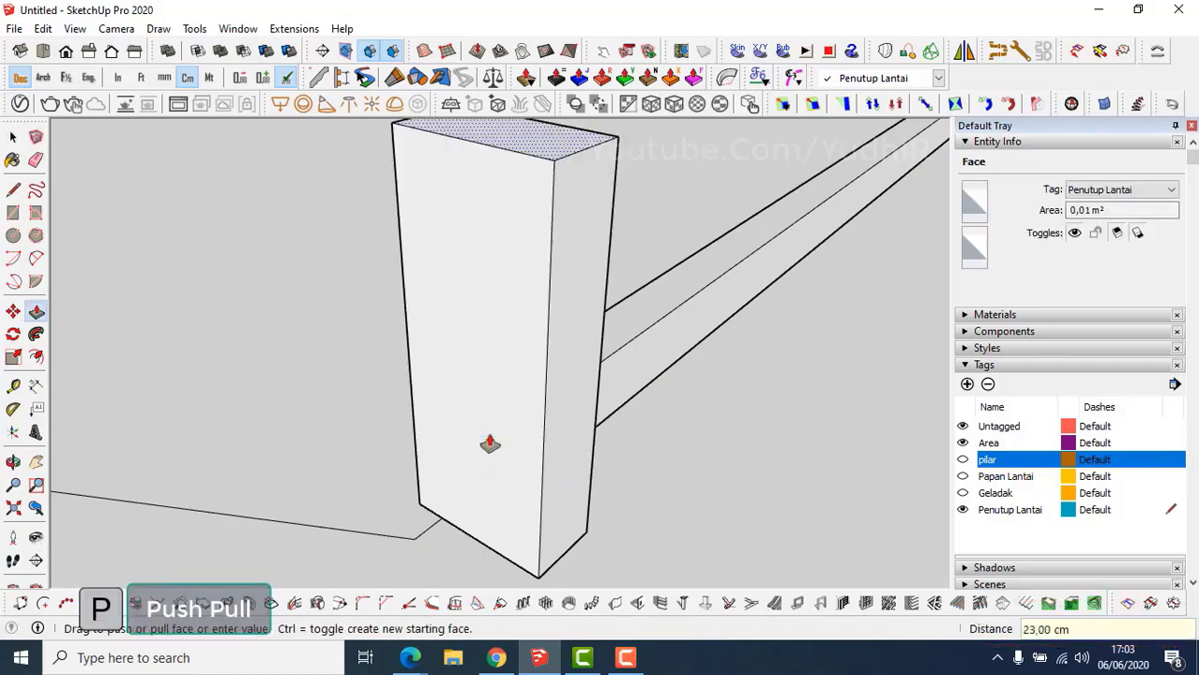
Make the whole post into a component.
{"action": "key", "text": "space"}
{"action": "triple_click", "coordinate": [493, 424]}
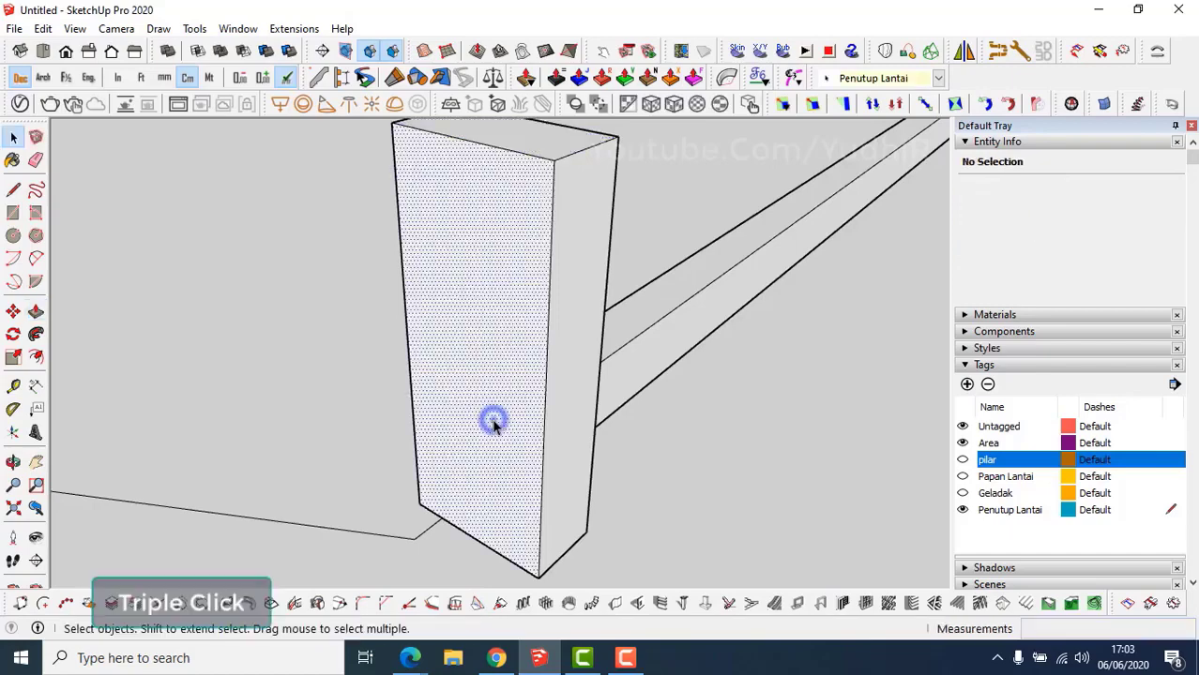
{"action": "right_click", "coordinate": [495, 424]}
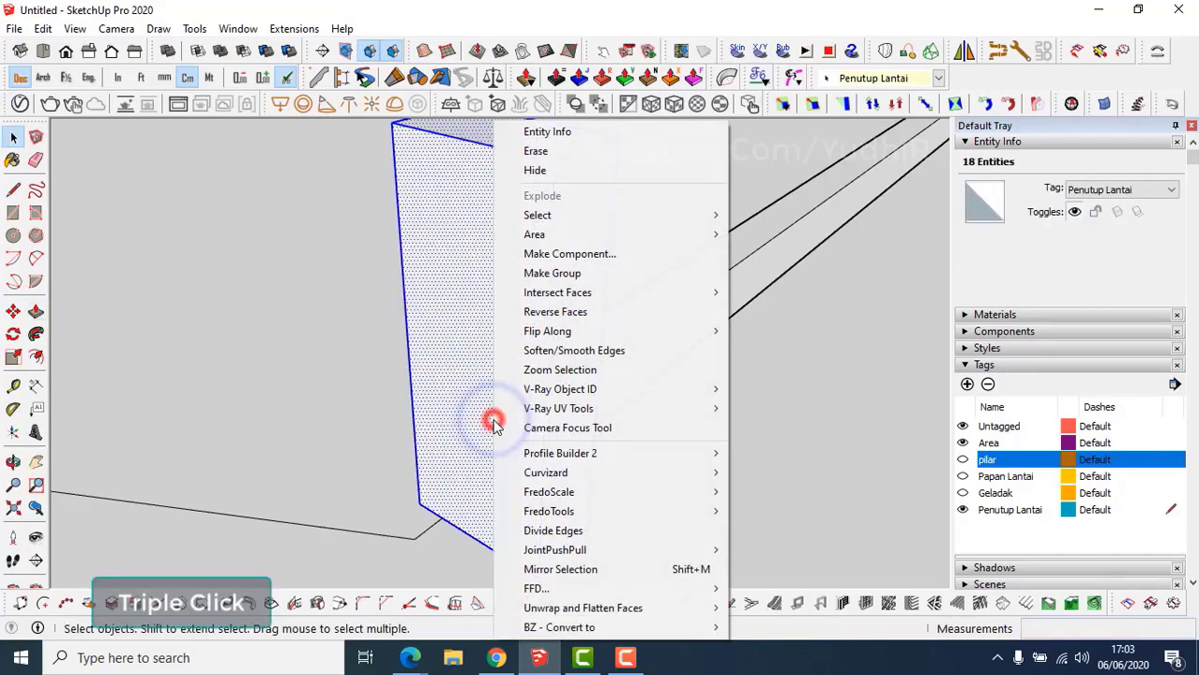
{"action": "left_click", "coordinate": [574, 254]}
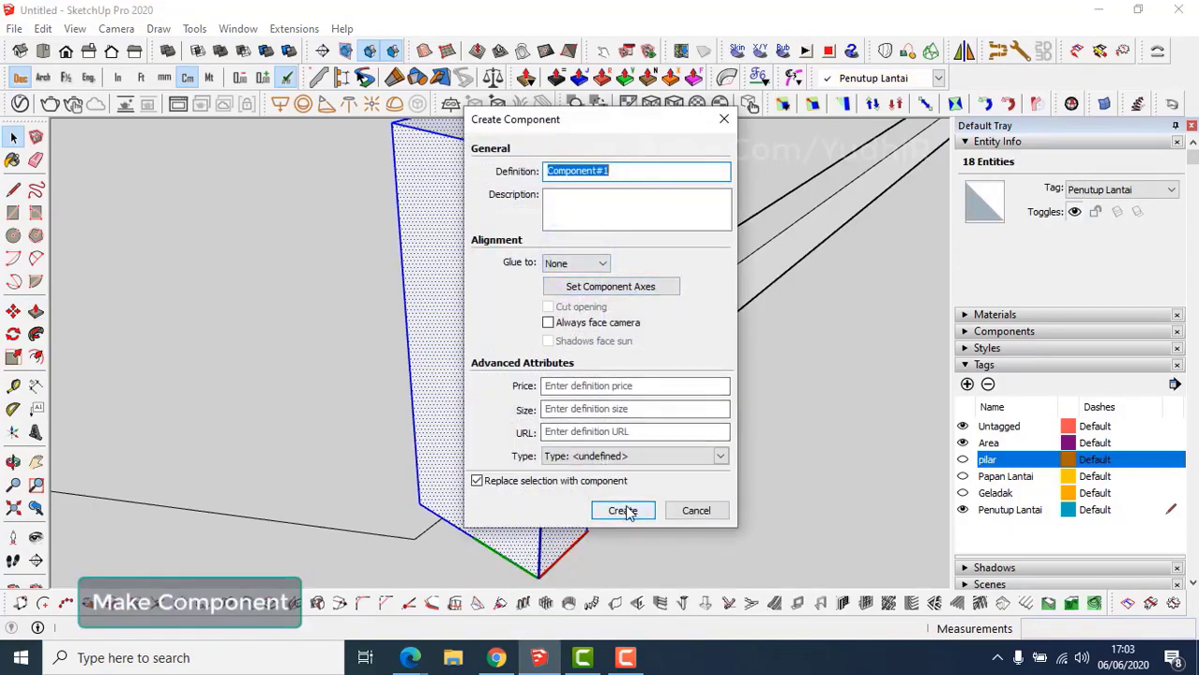
{"action": "left_click", "coordinate": [623, 511]}
{"action": "middle_click_drag", "start_coordinate": [624, 502], "coordinate": [487, 437]}
Move the post 6 cm so it sits against the beam end.
{"action": "key", "text": "m"}
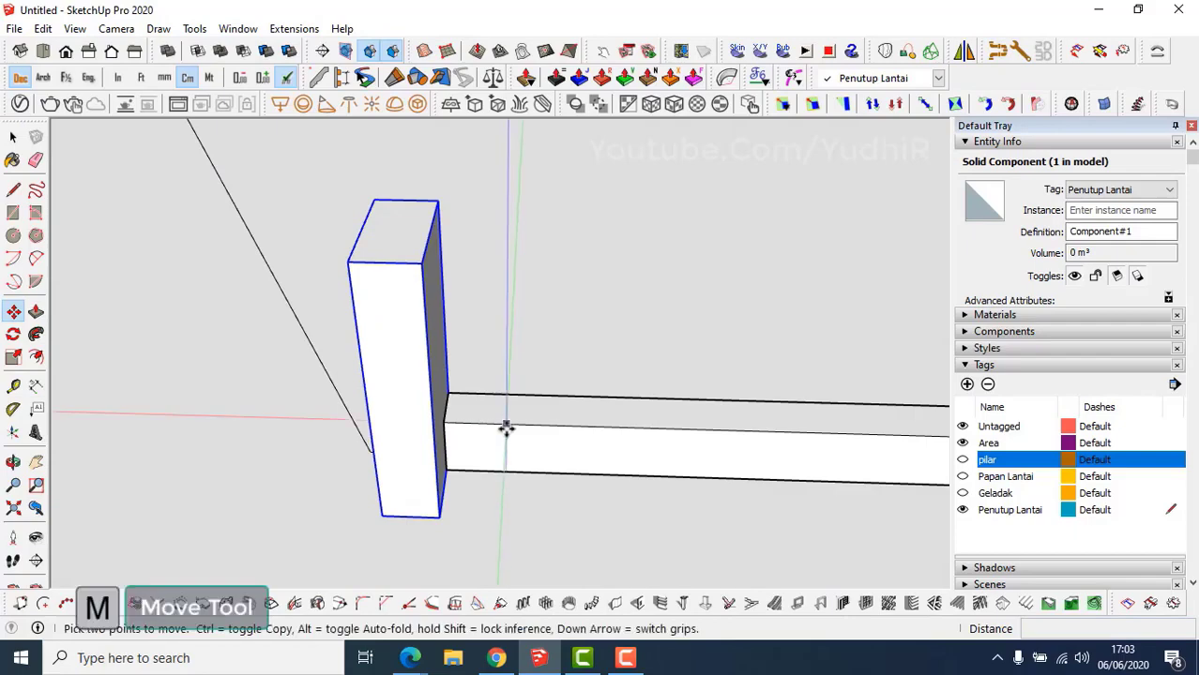
{"action": "left_click", "coordinate": [506, 428]}
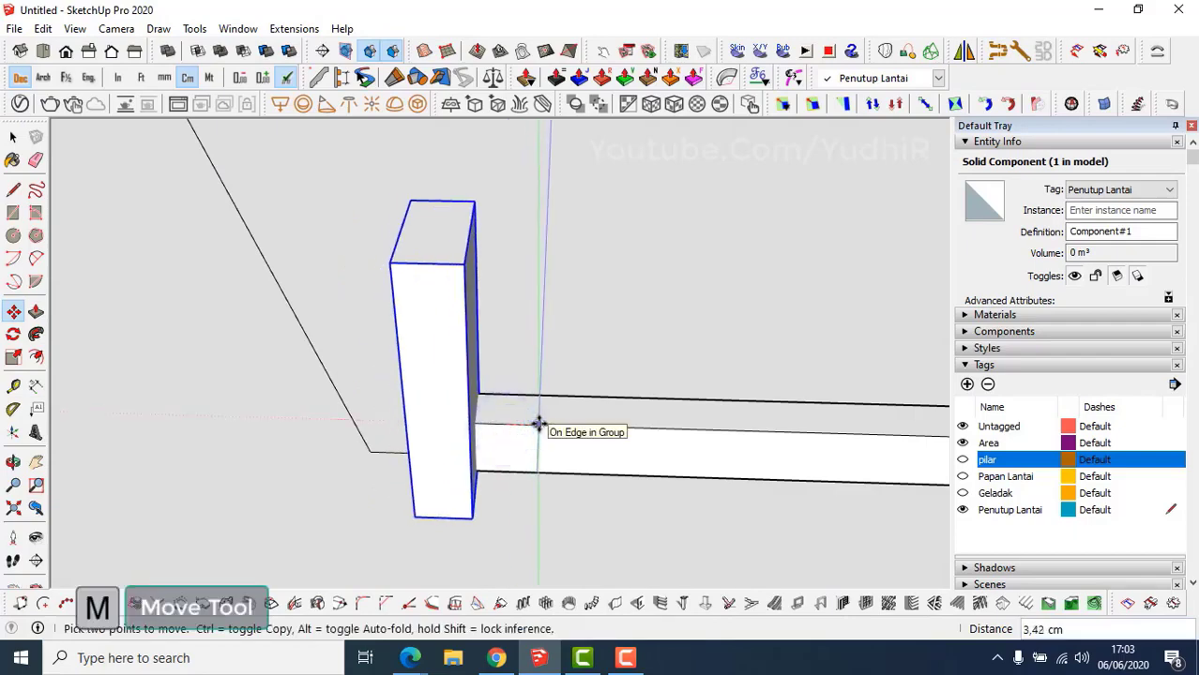
{"action": "left_click", "coordinate": [538, 423]}
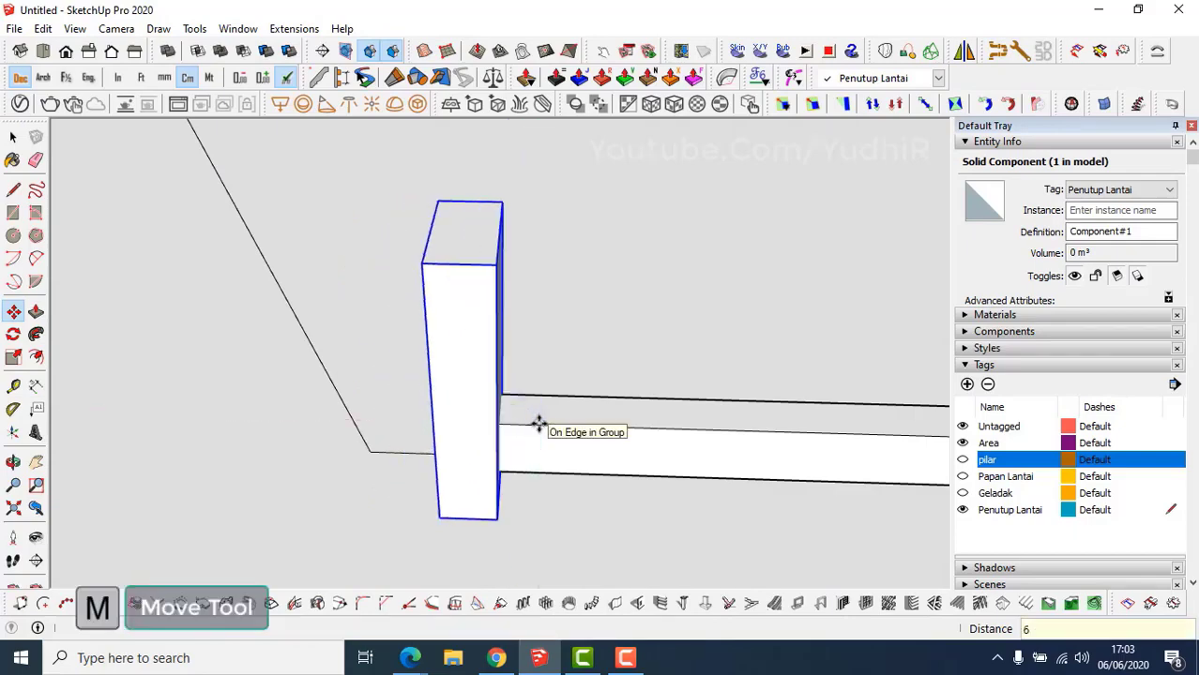
{"action": "middle_click_drag", "start_coordinate": [538, 424], "coordinate": [672, 397]}
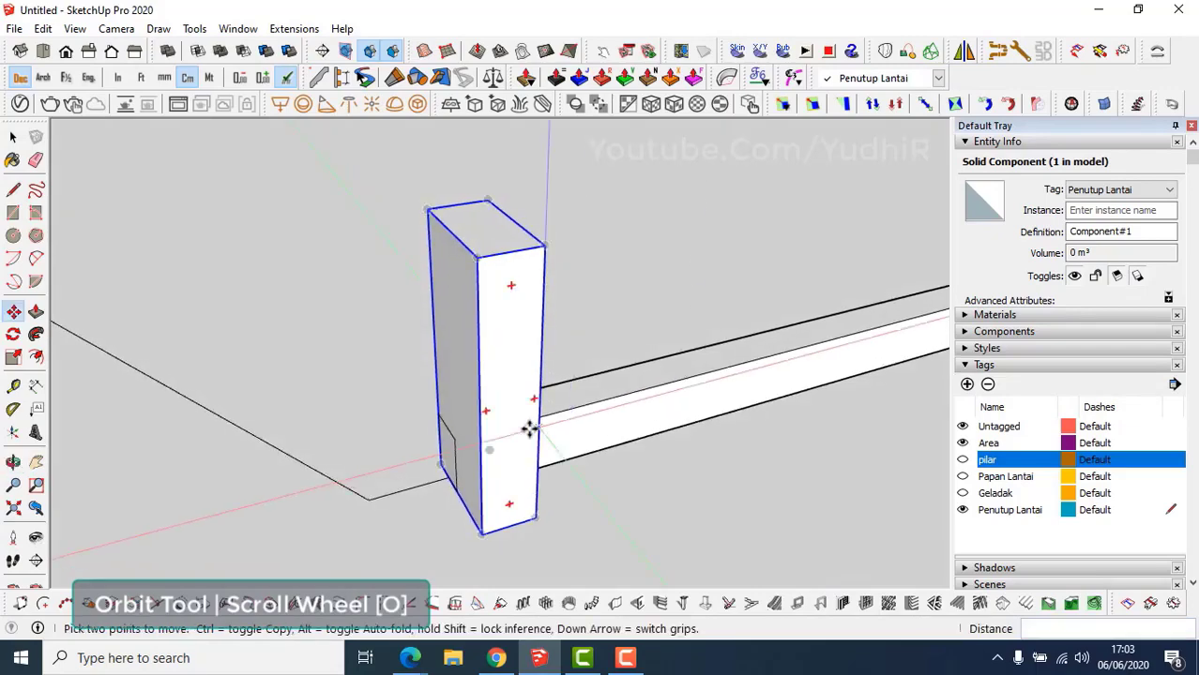
{"action": "middle_click_drag", "start_coordinate": [530, 423], "coordinate": [489, 460]}
Copy the post to the beam's far end and add one midway copy with 2/.
{"action": "key", "text": "m"}
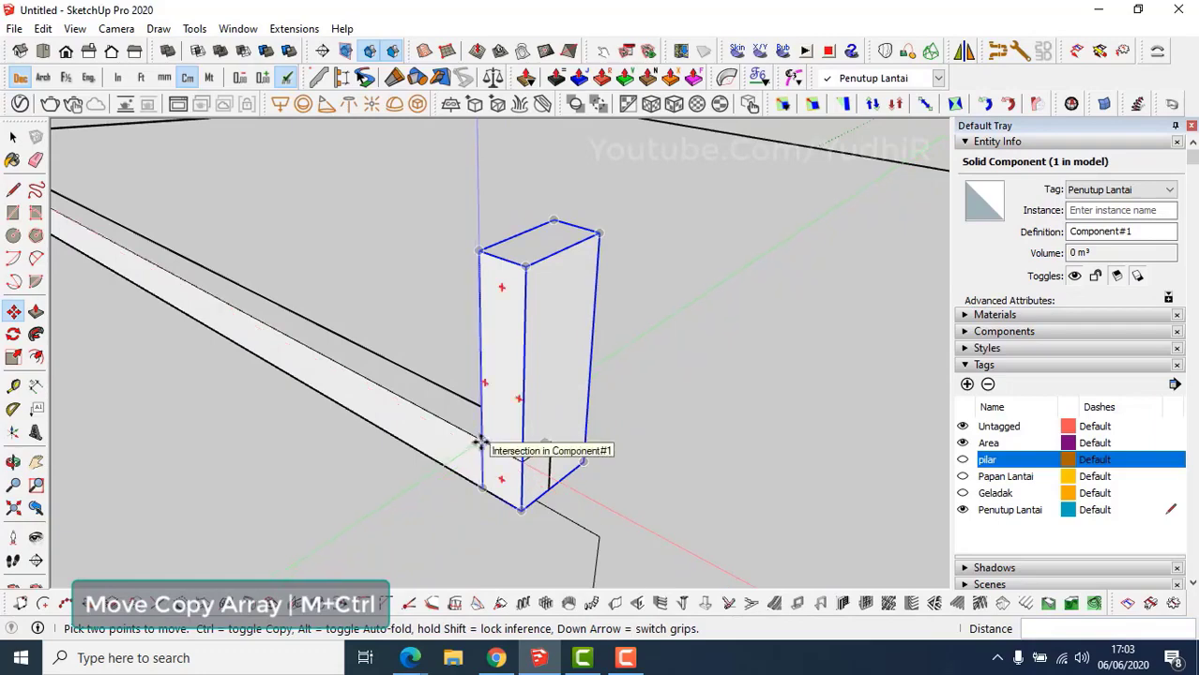
{"action": "left_click", "coordinate": [481, 444]}
{"action": "key", "text": "ctrl"}
{"action": "middle_click_drag", "start_coordinate": [316, 342], "coordinate": [357, 380]}
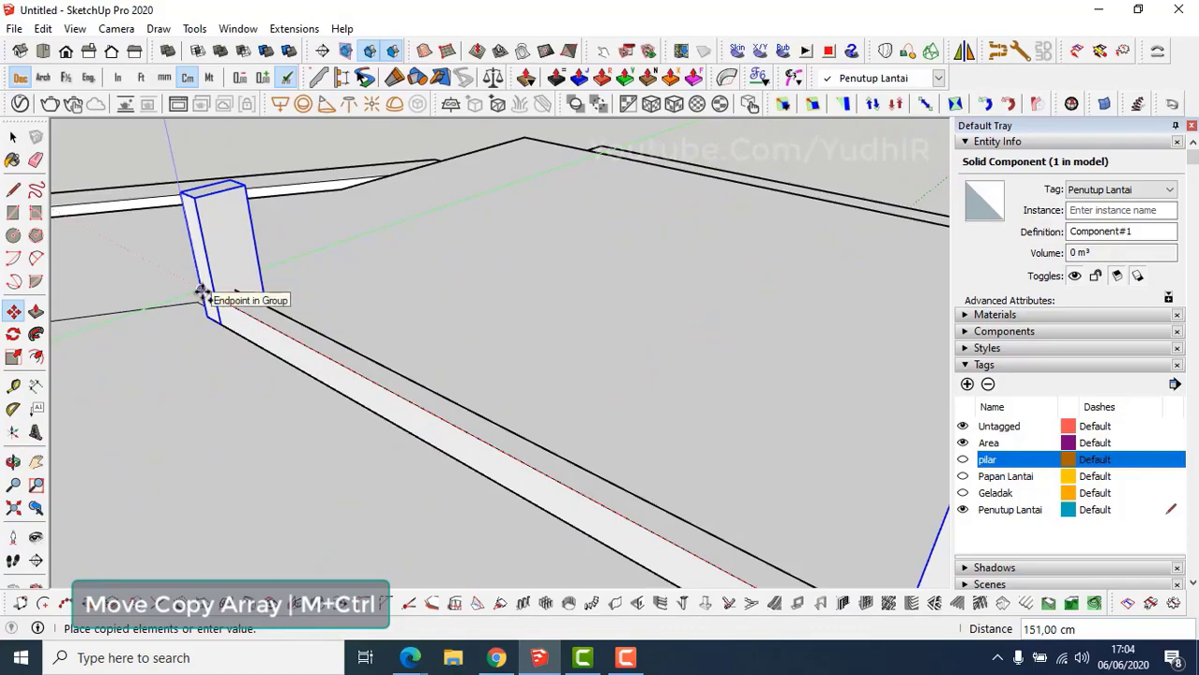
{"action": "left_click", "coordinate": [202, 293]}
{"action": "middle_click_drag", "start_coordinate": [324, 370], "coordinate": [298, 364]}
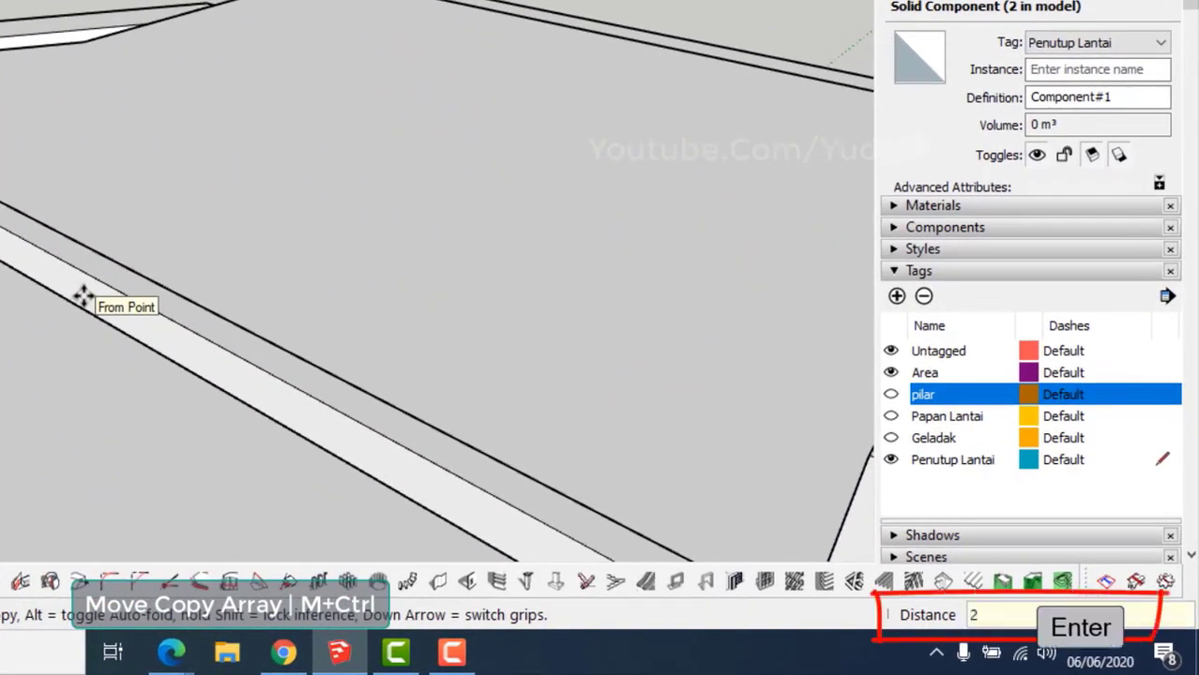
{"action": "key", "text": "Return"}
{"action": "middle_click_drag", "start_coordinate": [83, 296], "coordinate": [191, 300]}
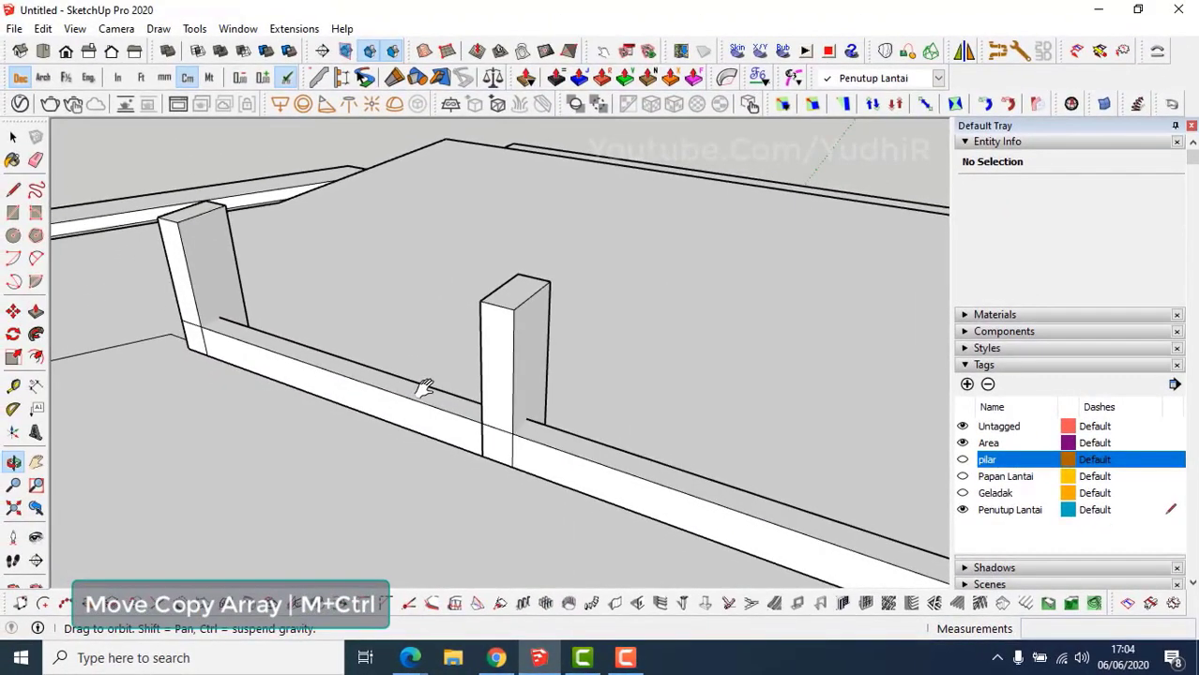
{"action": "key", "text": "space"}
{"action": "scroll", "coordinate": [528, 454], "scroll_direction": "up", "scroll_amount": 1}
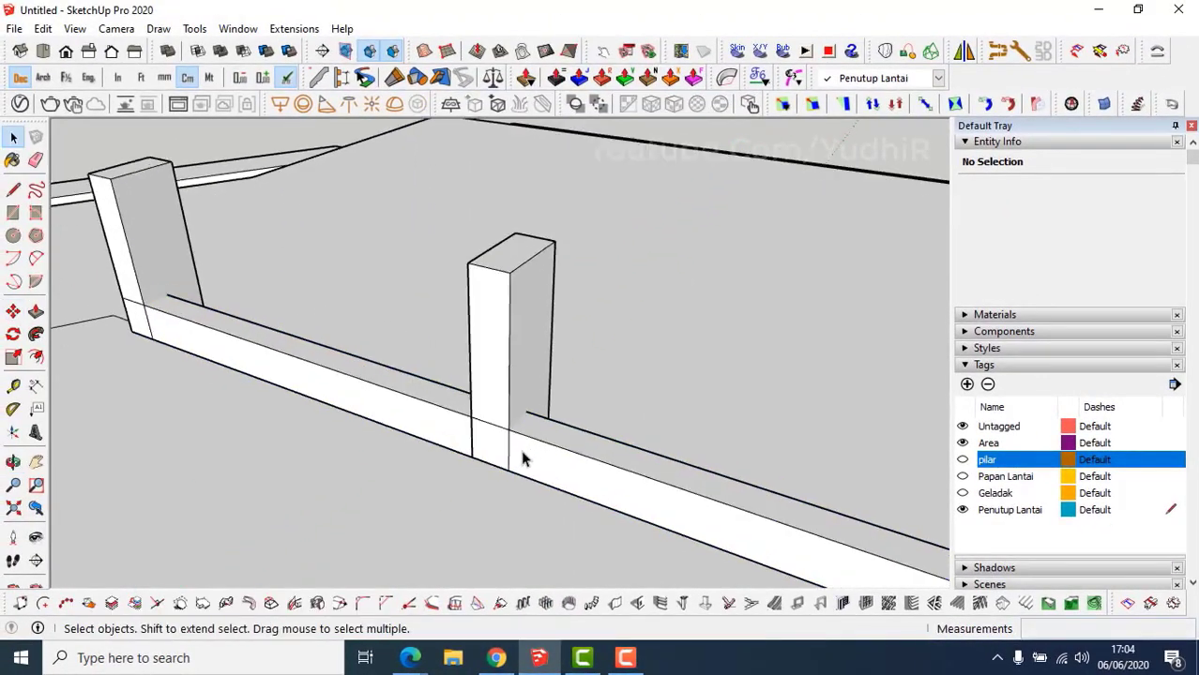
In the middle post, copy the block's bottom edge 7 cm upward.
{"action": "middle_click_drag", "start_coordinate": [519, 445], "coordinate": [474, 430], "text": "shift"}
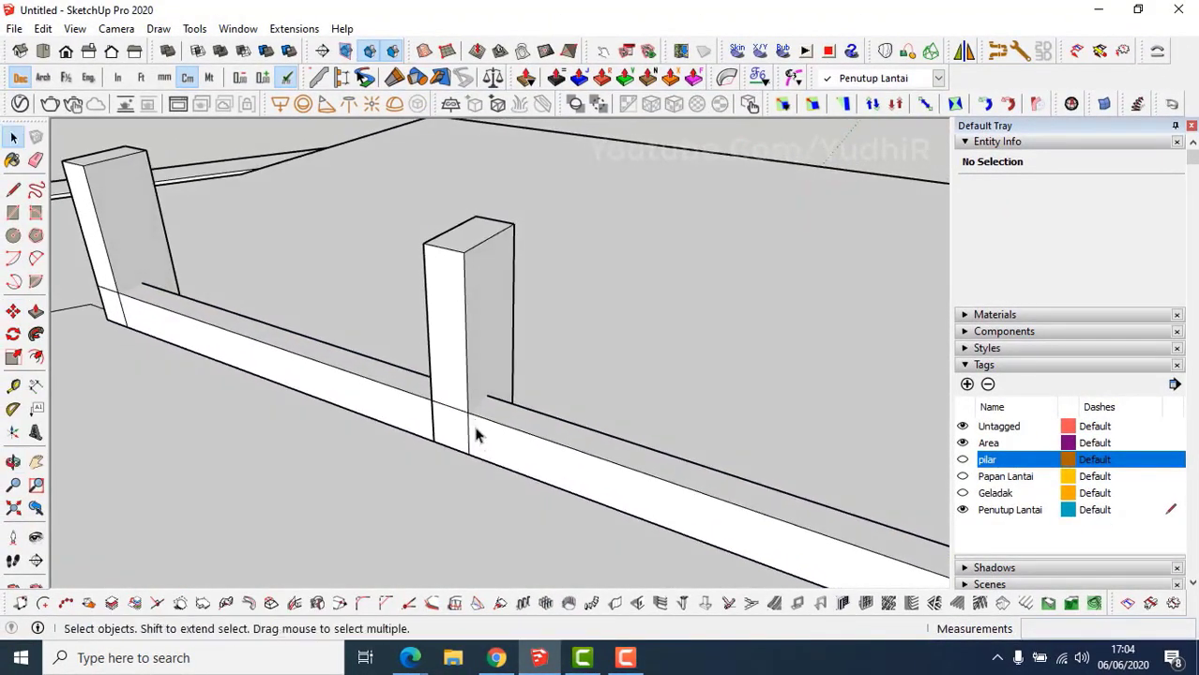
{"action": "double_click", "coordinate": [454, 384]}
{"action": "left_click_drag", "start_coordinate": [490, 495], "coordinate": [473, 483]}
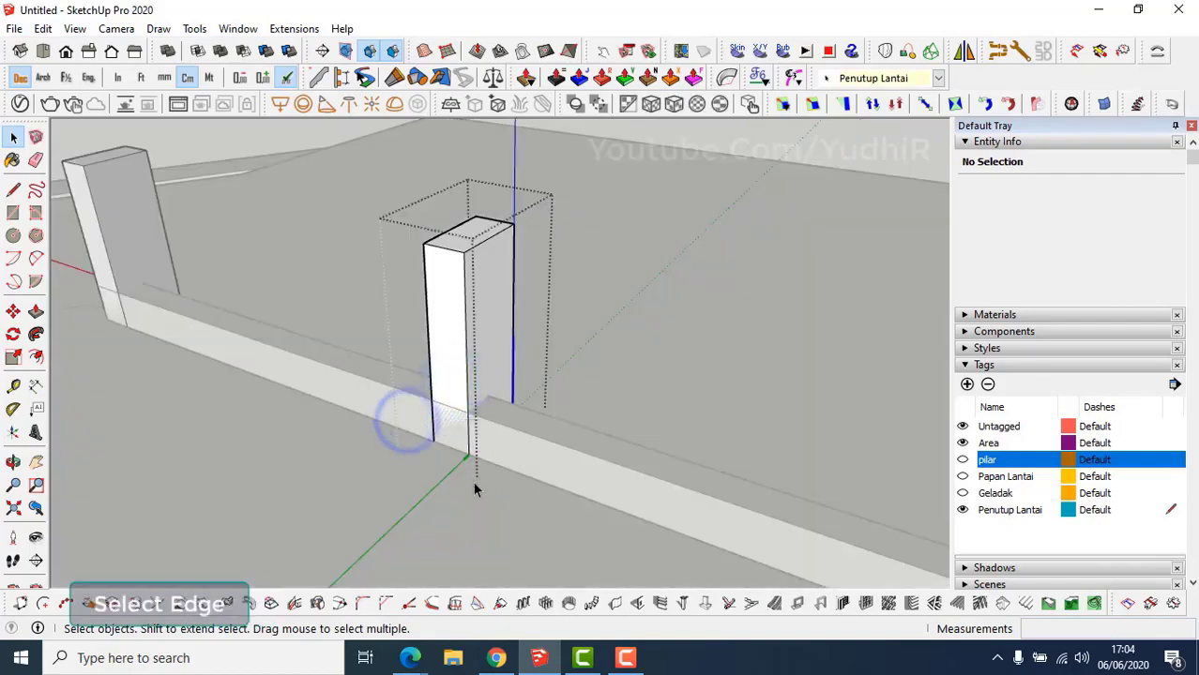
{"action": "scroll", "coordinate": [471, 474], "scroll_direction": "up", "scroll_amount": 2}
{"action": "key", "text": "ctrl+c"}
{"action": "key", "text": "m"}
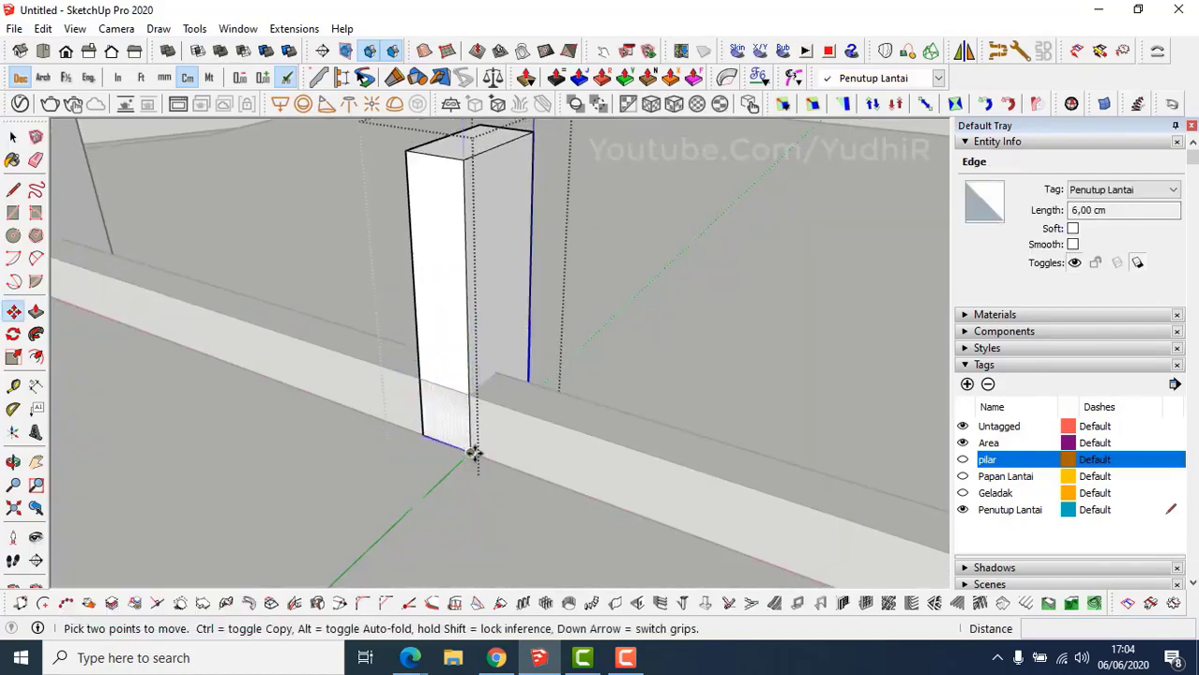
{"action": "left_click", "coordinate": [470, 454]}
{"action": "key", "text": "ctrl"}
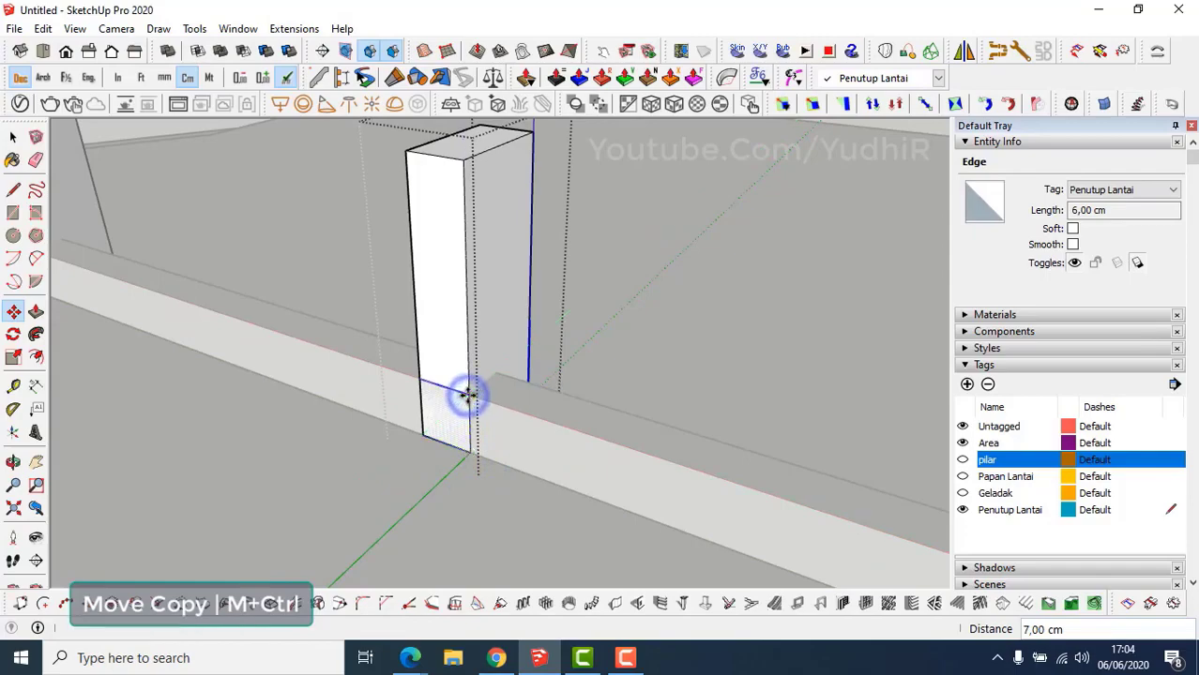
{"action": "left_click", "coordinate": [469, 394]}
Push the lower face inward to cut the notch, then exit and select the beam.
{"action": "key", "text": "p"}
{"action": "left_click", "coordinate": [460, 413]}
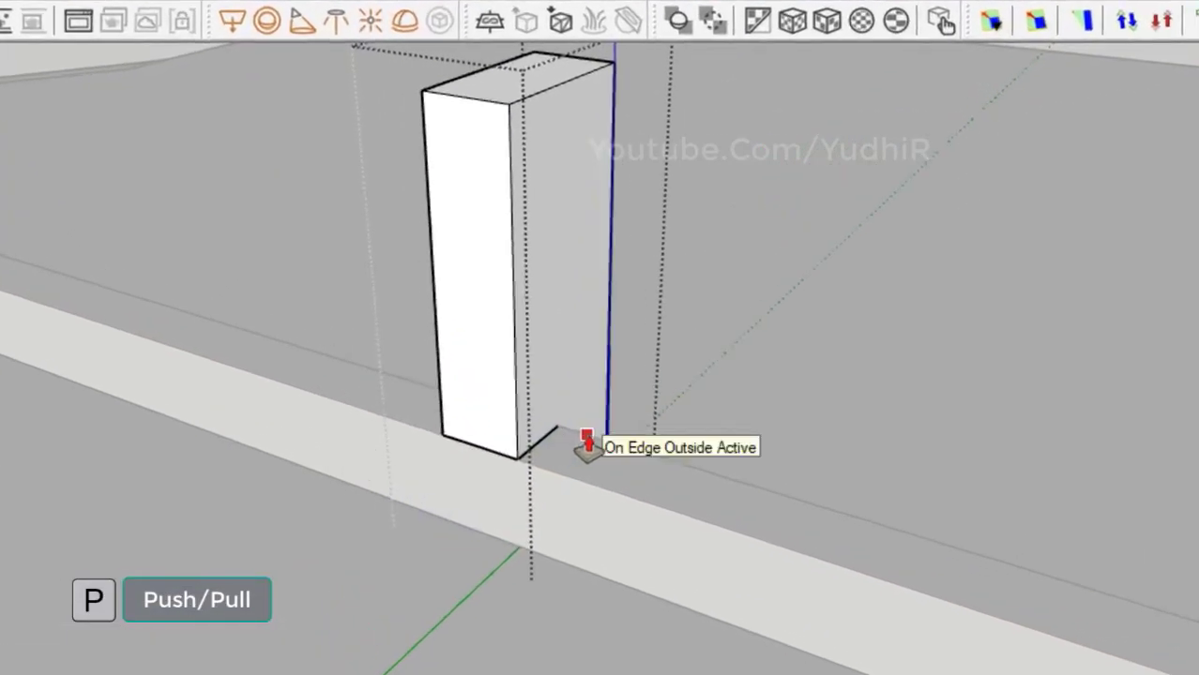
{"action": "middle_click_drag", "start_coordinate": [584, 436], "coordinate": [305, 442]}
{"action": "key", "text": "Escape"}
{"action": "scroll", "coordinate": [442, 501], "scroll_direction": "down", "scroll_amount": 5}
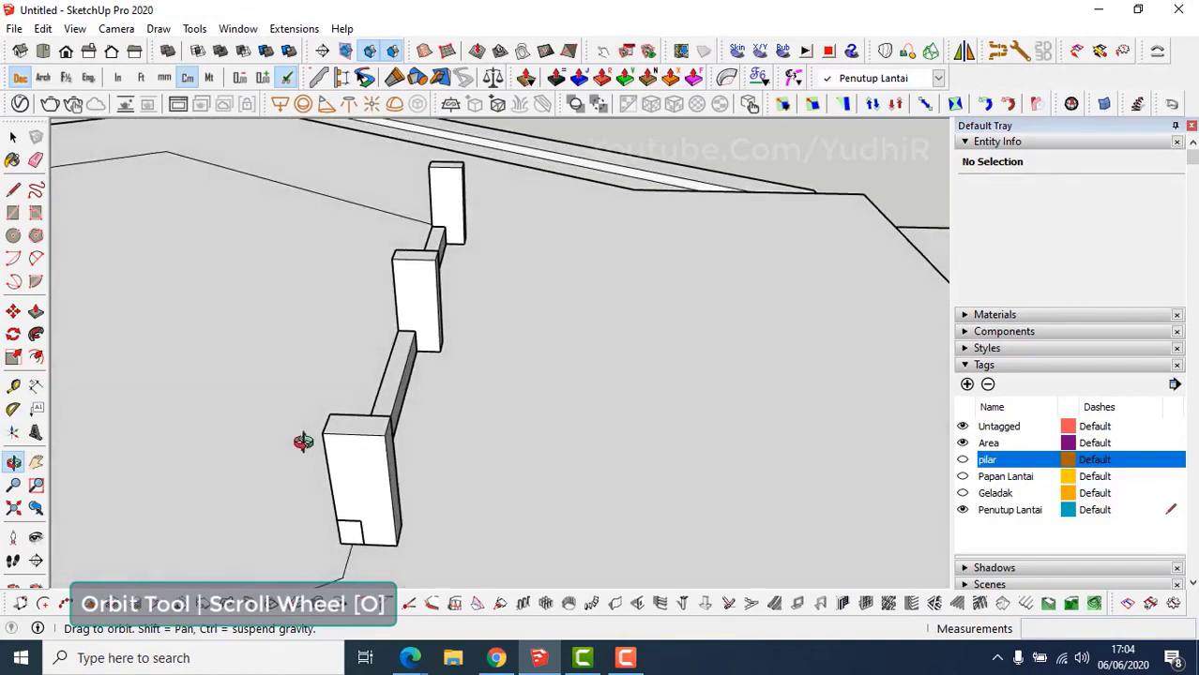
{"action": "left_click", "coordinate": [398, 392]}
{"action": "middle_click_drag", "start_coordinate": [398, 392], "coordinate": [509, 421]}
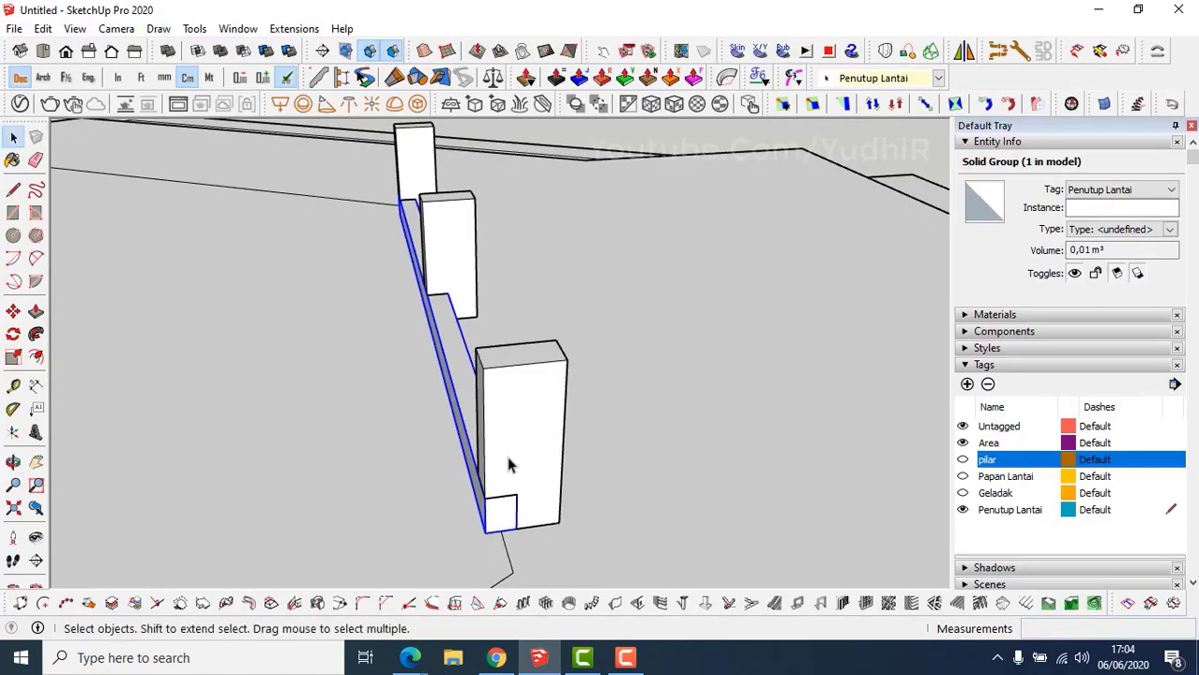
Copy the beam up onto the tops of the blocks.
{"action": "key", "text": "m"}
{"action": "key", "text": "ctrl"}
{"action": "left_click", "coordinate": [483, 499]}
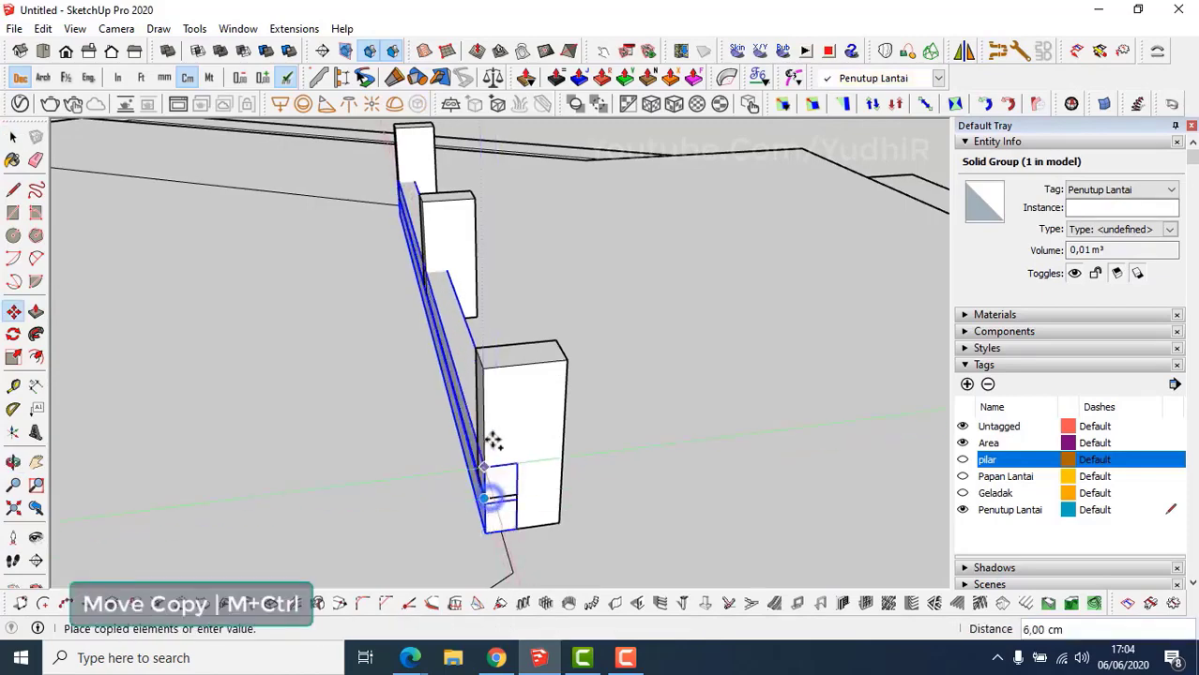
{"action": "left_click", "coordinate": [495, 374]}
{"action": "middle_click_drag", "start_coordinate": [501, 382], "coordinate": [571, 394]}
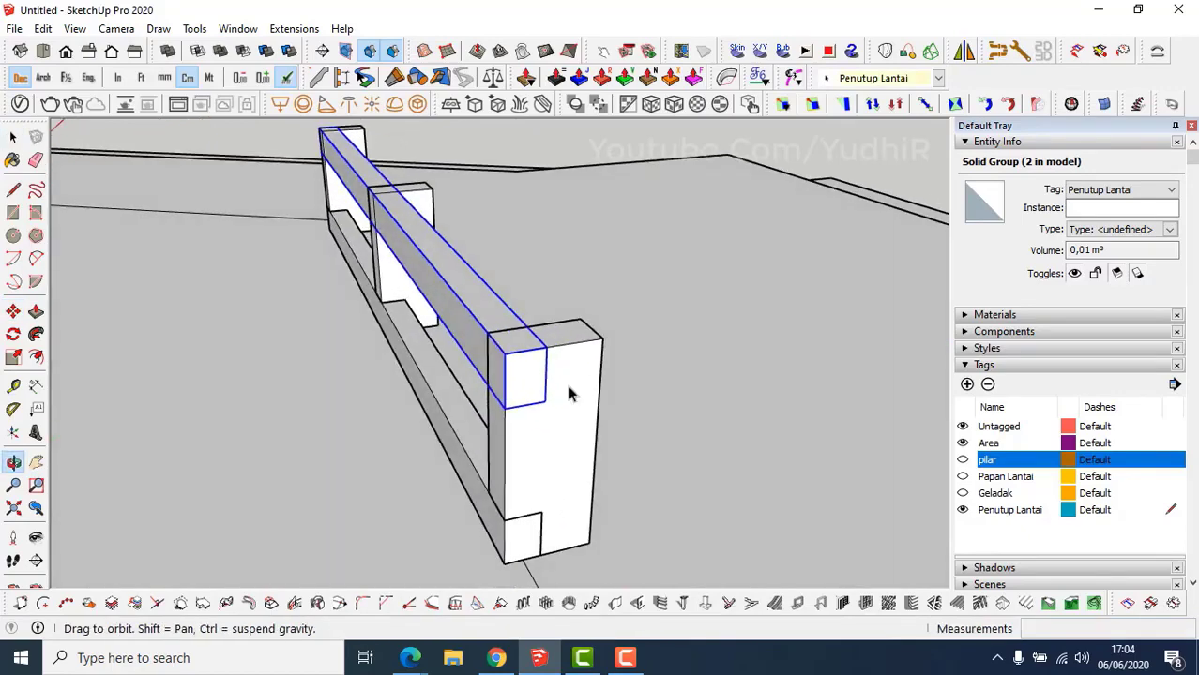
In the end block, copy its top edge 7 cm down the face.
{"action": "double_click", "coordinate": [560, 367]}
{"action": "left_click_drag", "start_coordinate": [430, 313], "coordinate": [540, 385]}
{"action": "scroll", "coordinate": [512, 364], "scroll_direction": "up", "scroll_amount": 2}
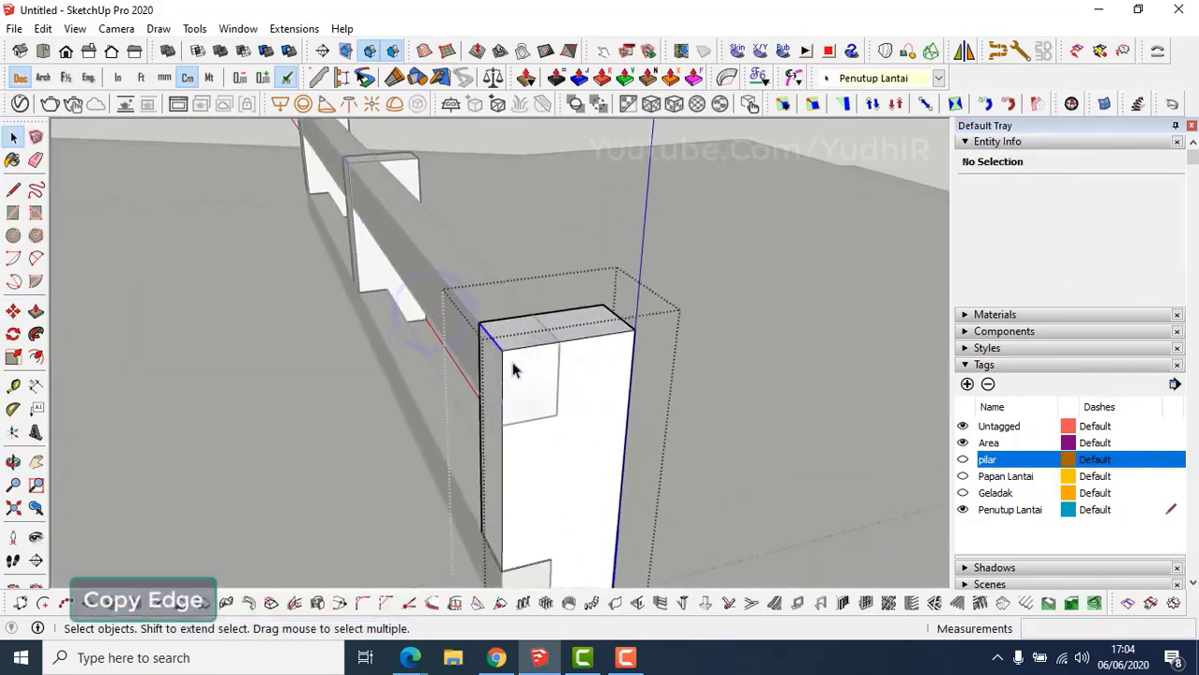
{"action": "key", "text": "m"}
{"action": "left_click", "coordinate": [502, 351]}
{"action": "key", "text": "ctrl"}
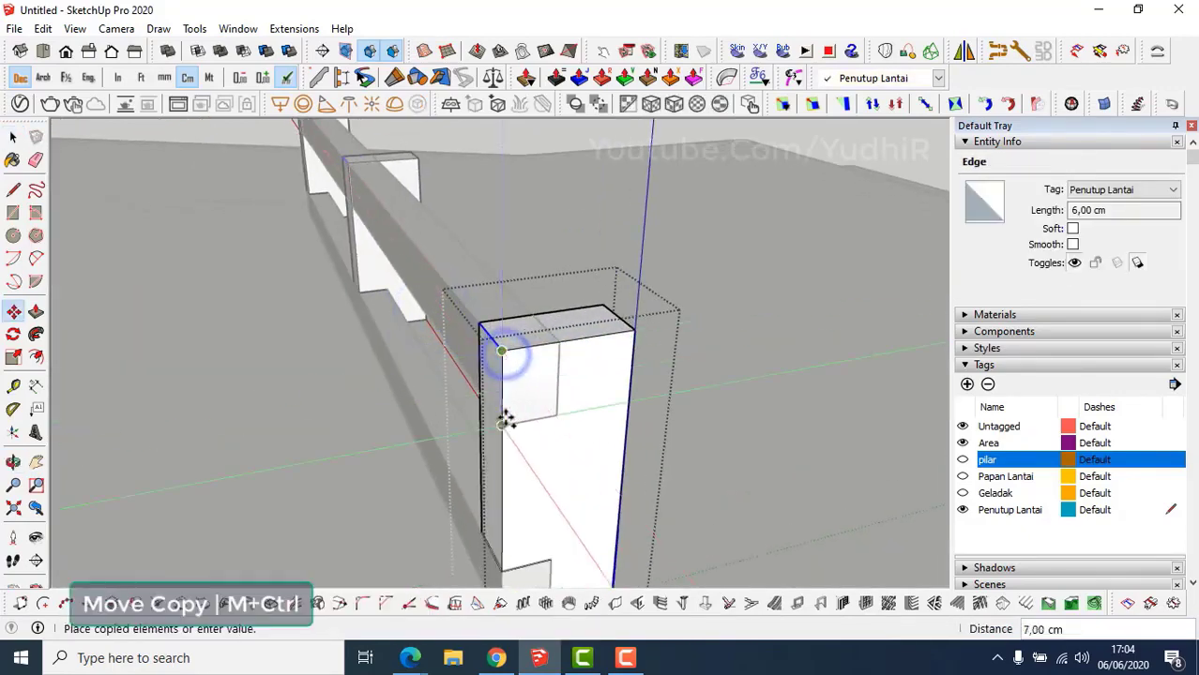
{"action": "left_click", "coordinate": [505, 419]}
Push the top strip in 5 cm to notch the block, then close it.
{"action": "key", "text": "p"}
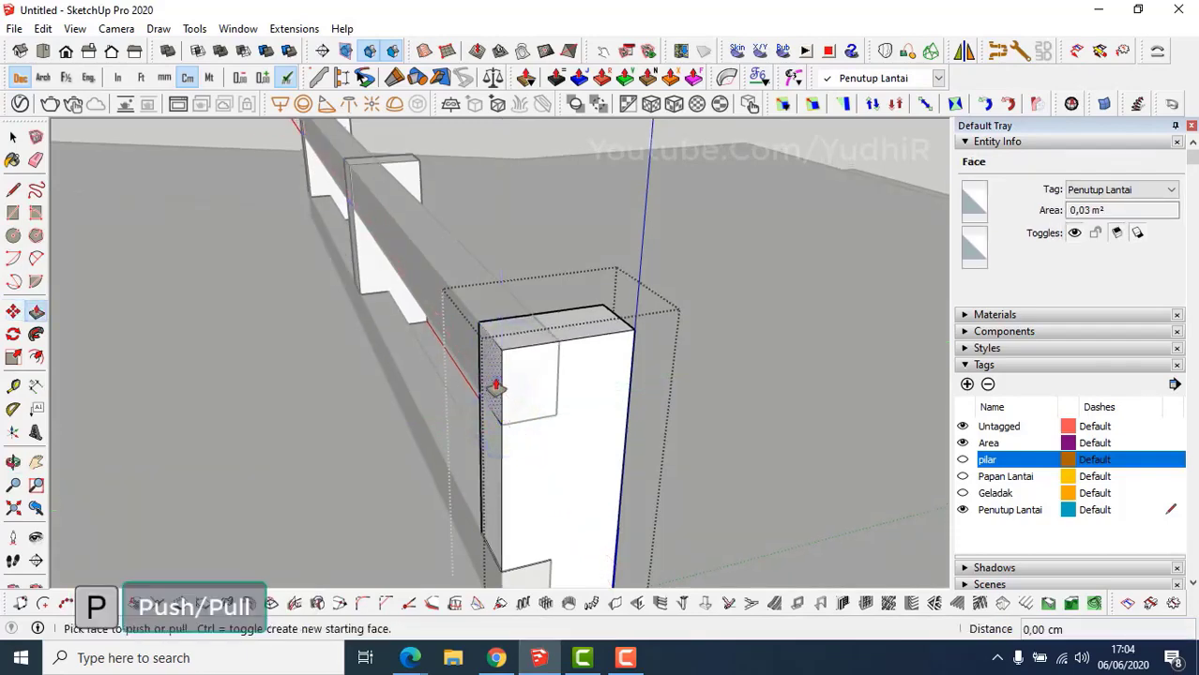
{"action": "left_click_drag", "start_coordinate": [495, 385], "coordinate": [533, 373]}
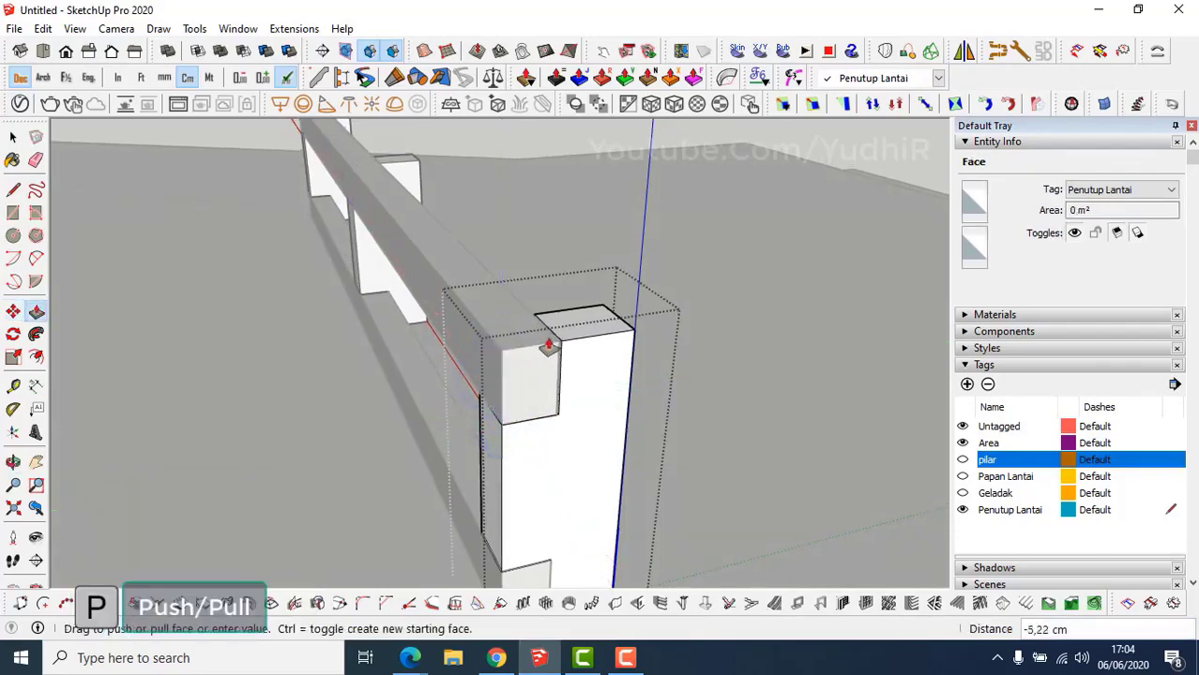
{"action": "left_click", "coordinate": [550, 340]}
{"action": "middle_click_drag", "start_coordinate": [546, 339], "coordinate": [442, 339]}
{"action": "key", "text": "space"}
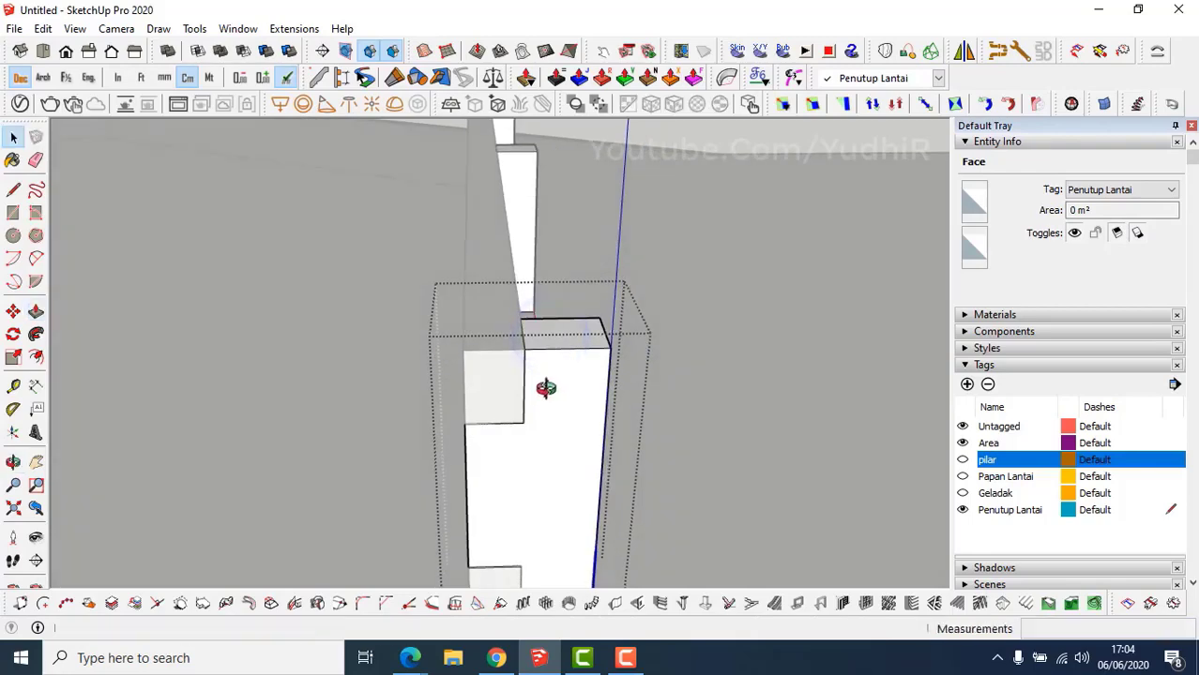
{"action": "key", "text": "Escape"}
{"action": "scroll", "coordinate": [551, 402], "scroll_direction": "down", "scroll_amount": 4}
Draw a 3 × 2 cm rectangle on the beam beside the block and raise it 16 cm.
{"action": "middle_click_drag", "start_coordinate": [551, 402], "coordinate": [637, 447], "text": "shift"}
{"action": "scroll", "coordinate": [631, 404], "scroll_direction": "up", "scroll_amount": 4}
{"action": "scroll", "coordinate": [605, 456], "scroll_direction": "up", "scroll_amount": 3}
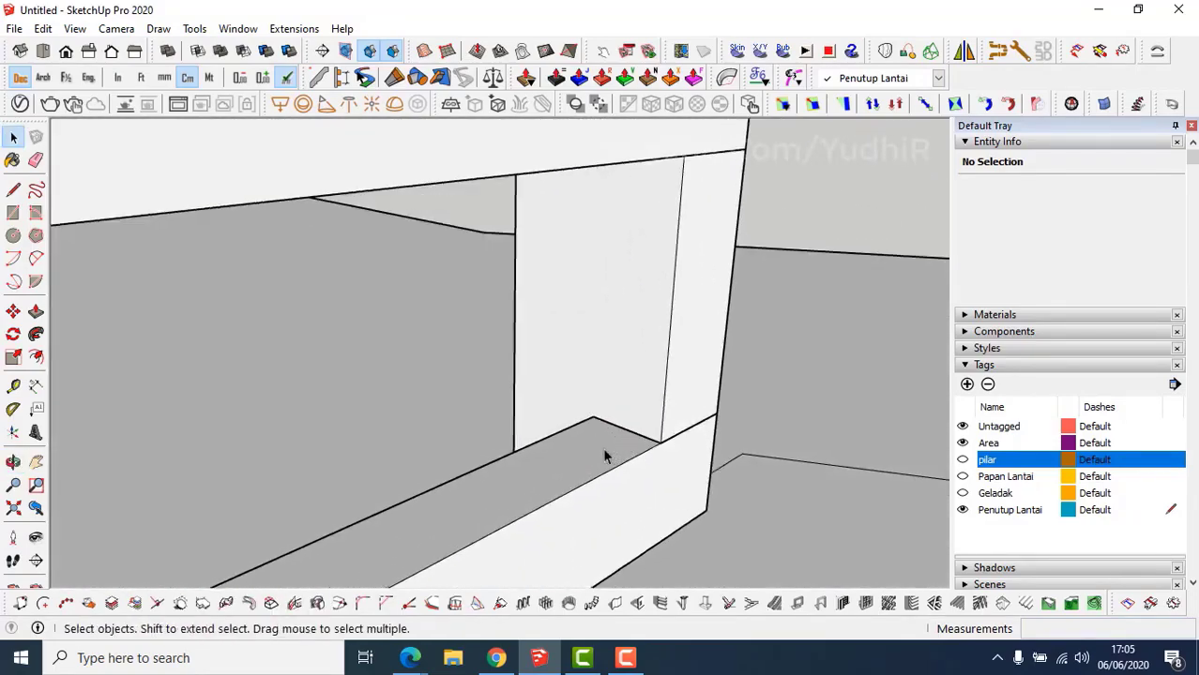
{"action": "key", "text": "r"}
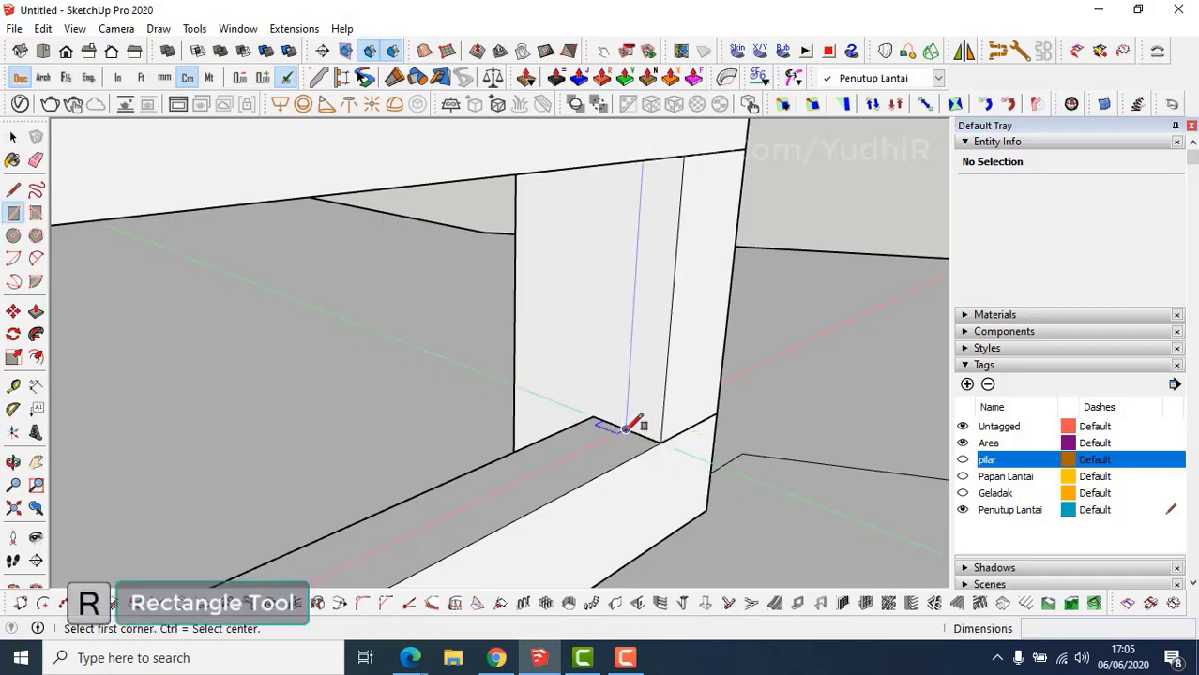
{"action": "left_click", "coordinate": [625, 430]}
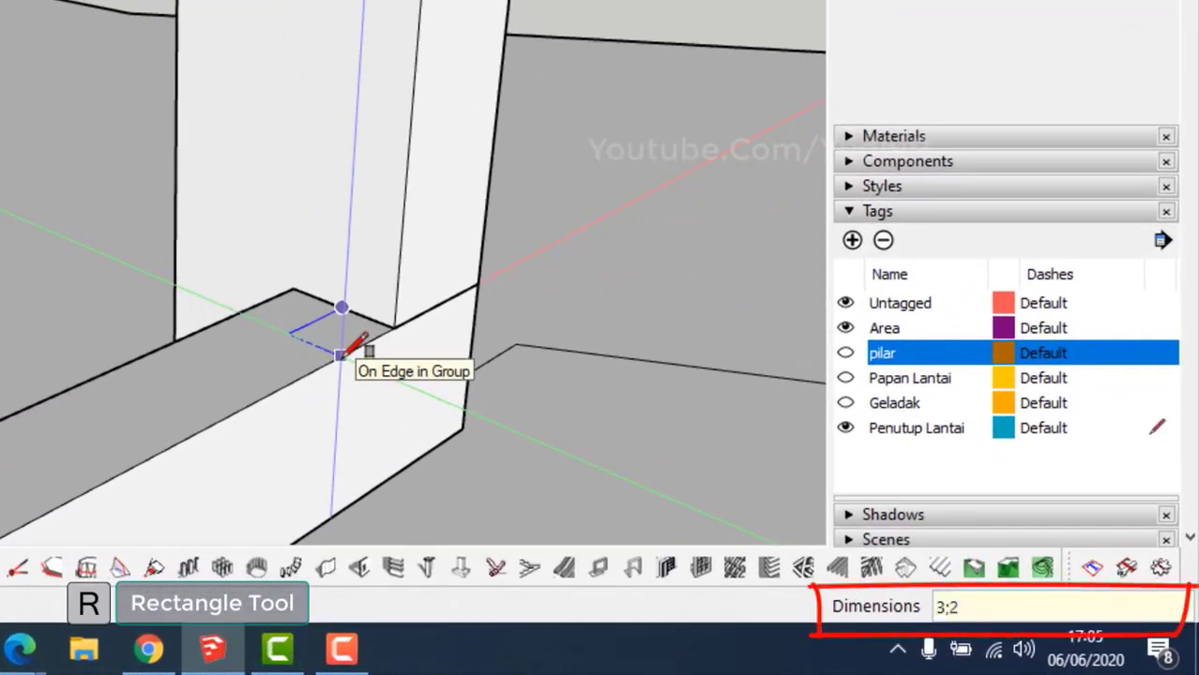
{"action": "key", "text": "Return"}
{"action": "key", "text": "p"}
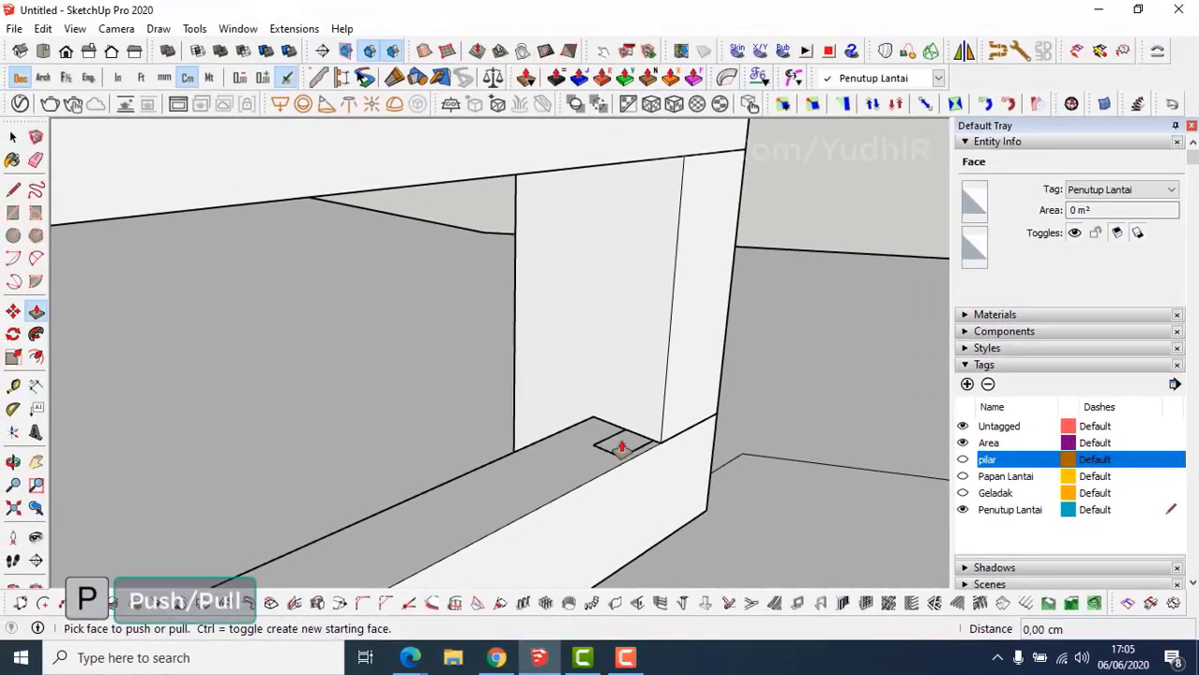
{"action": "left_click", "coordinate": [621, 448]}
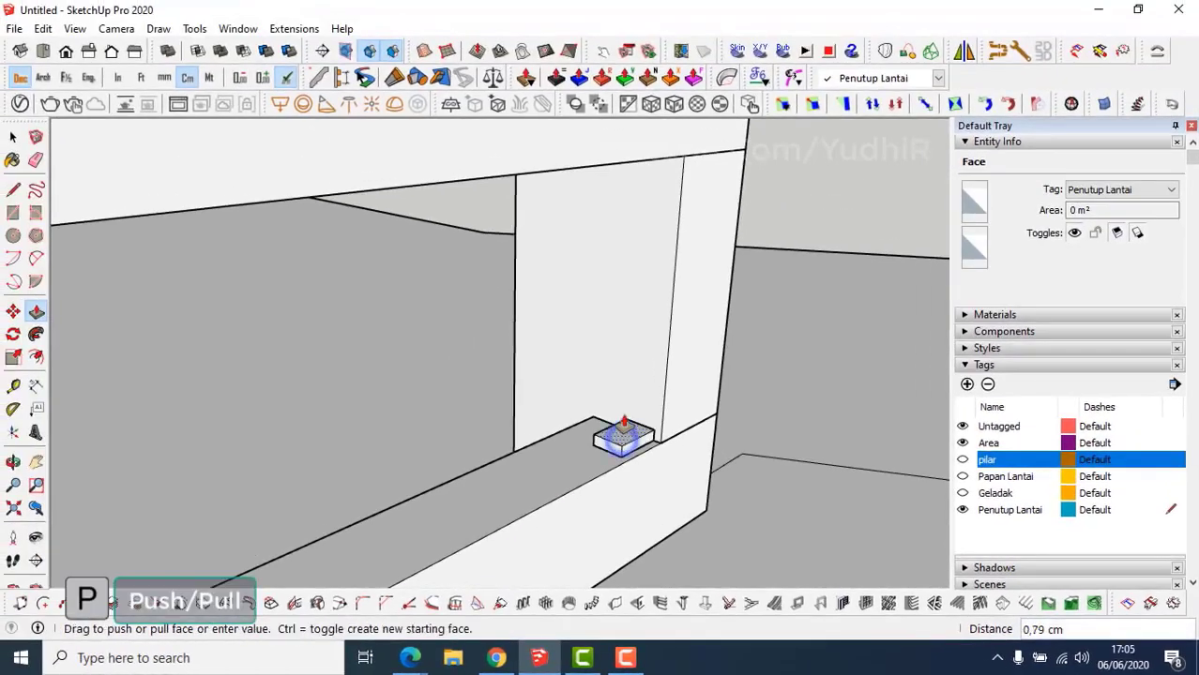
{"action": "middle_click_drag", "start_coordinate": [660, 334], "coordinate": [655, 439], "text": "shift"}
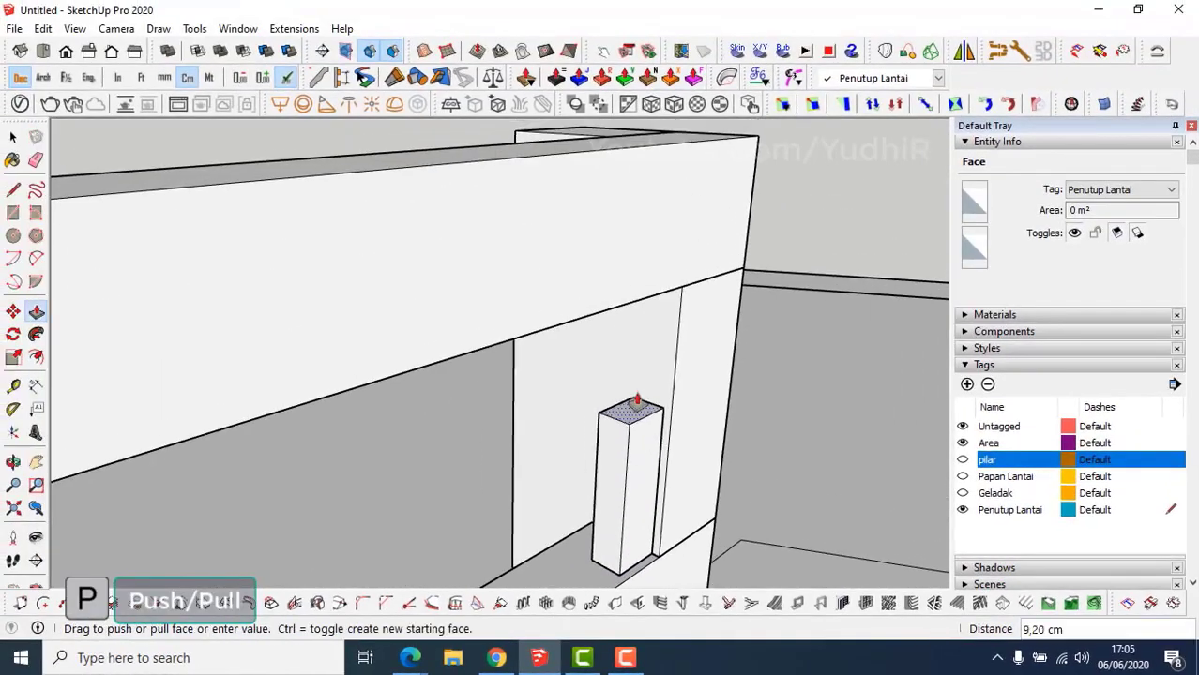
{"action": "left_click", "coordinate": [572, 321]}
{"action": "middle_click_drag", "start_coordinate": [570, 316], "coordinate": [647, 350]}
Make the thin post into a component.
{"action": "key", "text": "space"}
{"action": "triple_click", "coordinate": [648, 345]}
{"action": "right_click", "coordinate": [647, 340]}
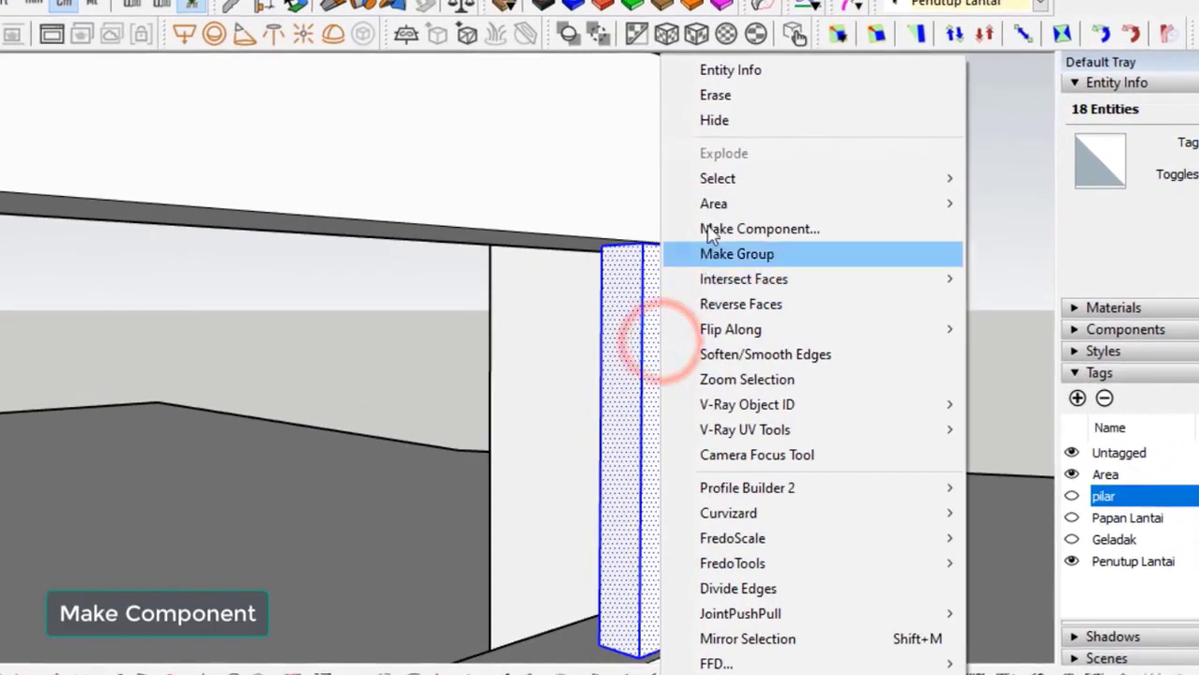
{"action": "left_click", "coordinate": [711, 231]}
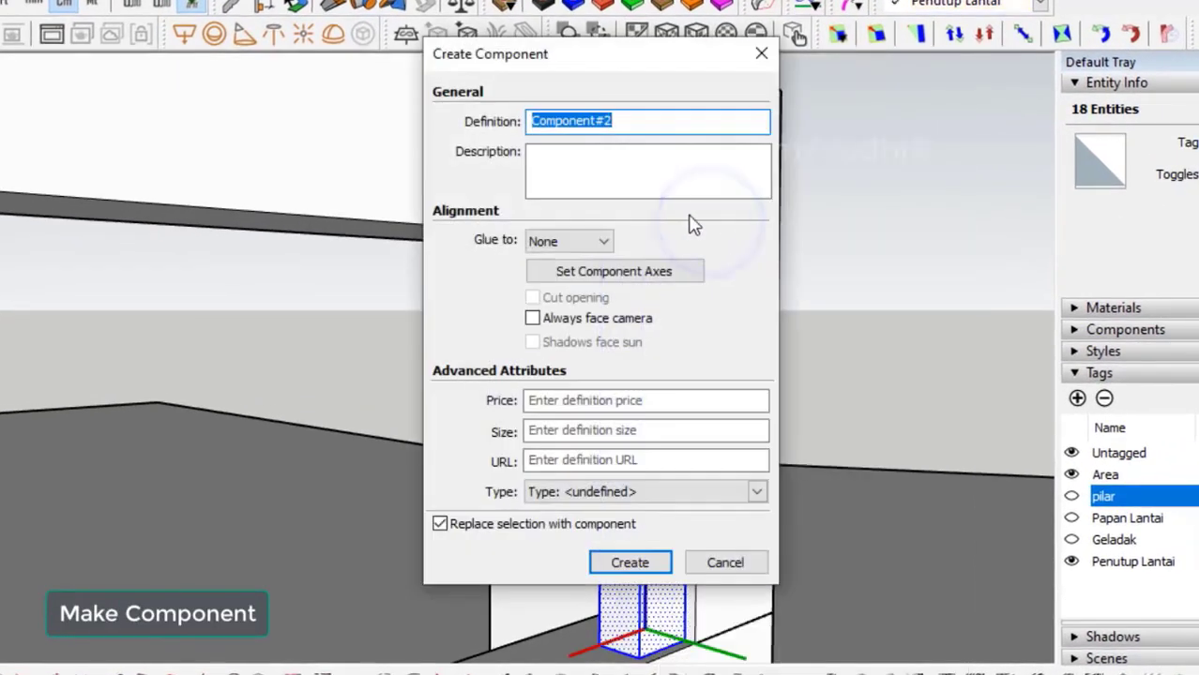
{"action": "left_click", "coordinate": [634, 569]}
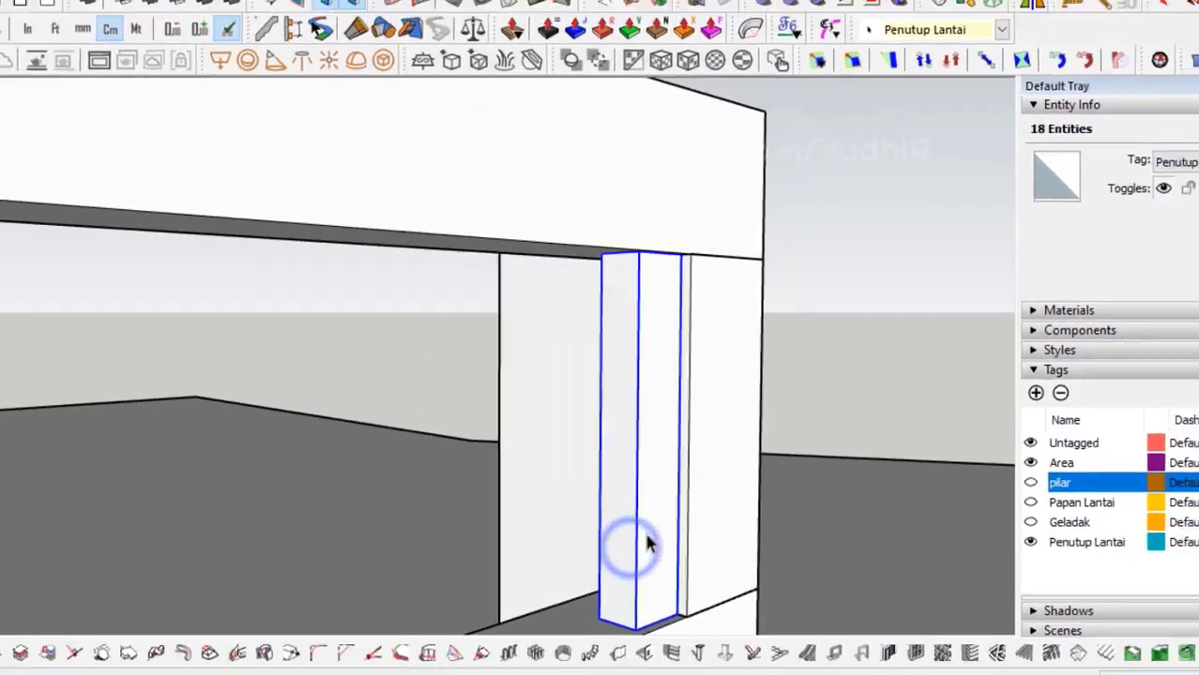
{"action": "middle_click_drag", "start_coordinate": [645, 527], "coordinate": [549, 547]}
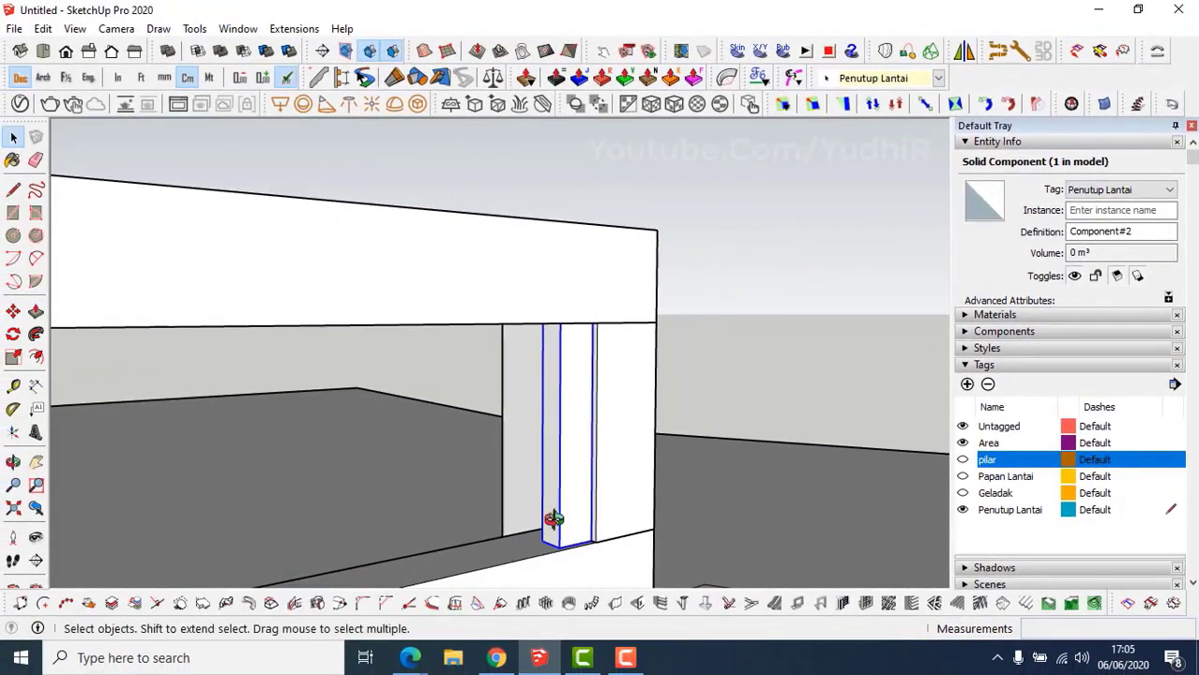
Rotate the post 45° about its bottom corner into a diagonal brace.
{"action": "key", "text": "q"}
{"action": "left_click", "coordinate": [549, 547]}
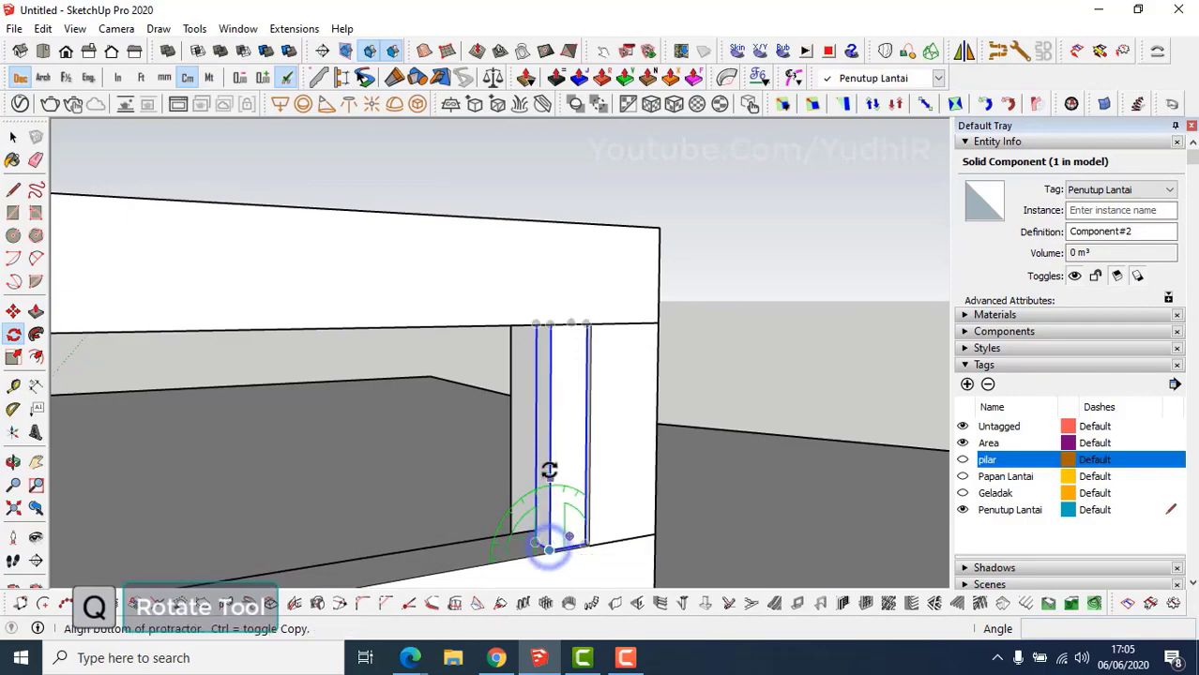
{"action": "left_click", "coordinate": [550, 463]}
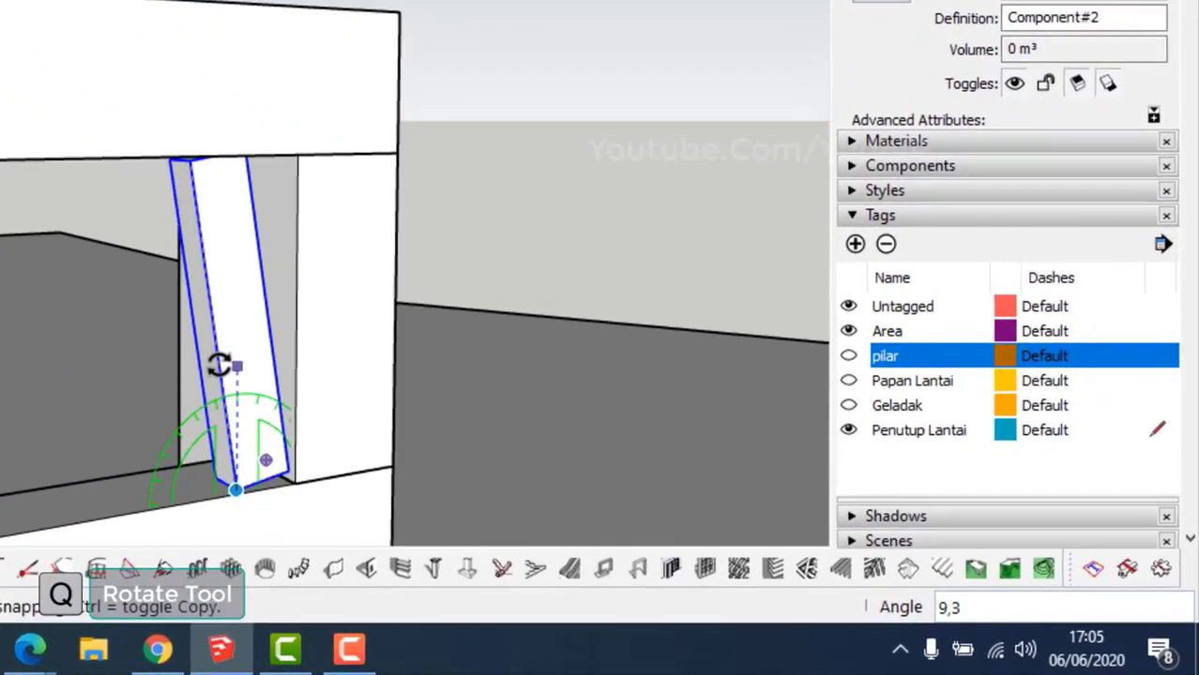
{"action": "type", "text": "45"}
{"action": "key", "text": "Return"}
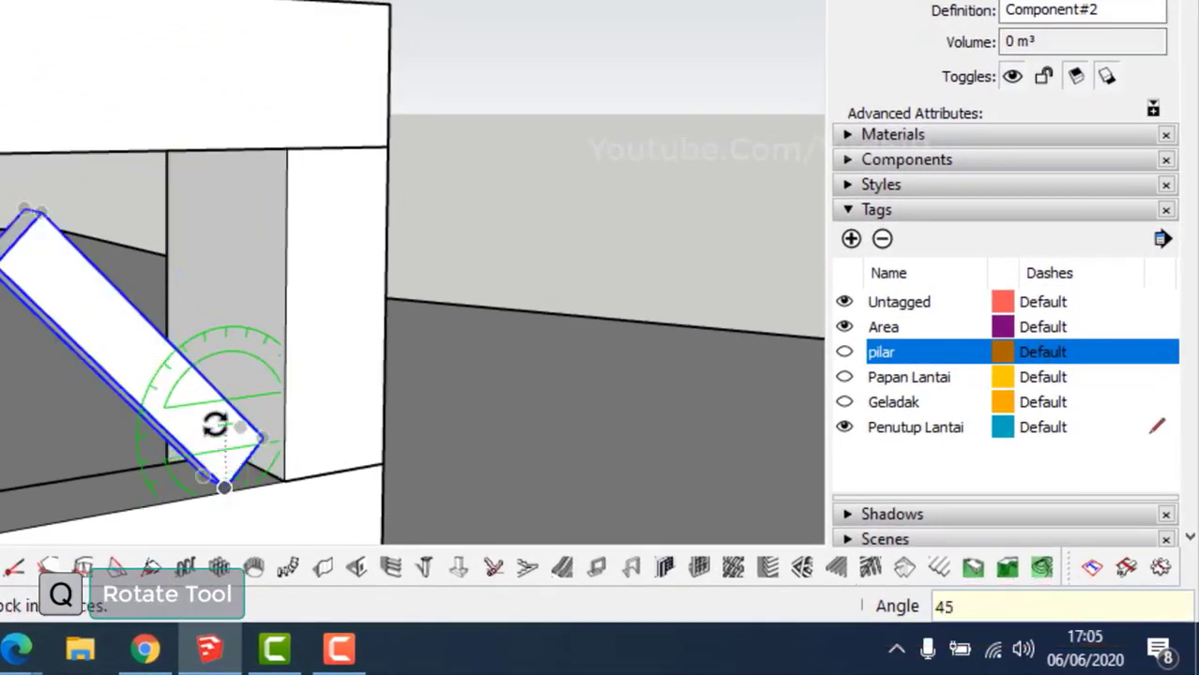
{"action": "middle_click_drag", "start_coordinate": [212, 422], "coordinate": [164, 324], "text": "shift"}
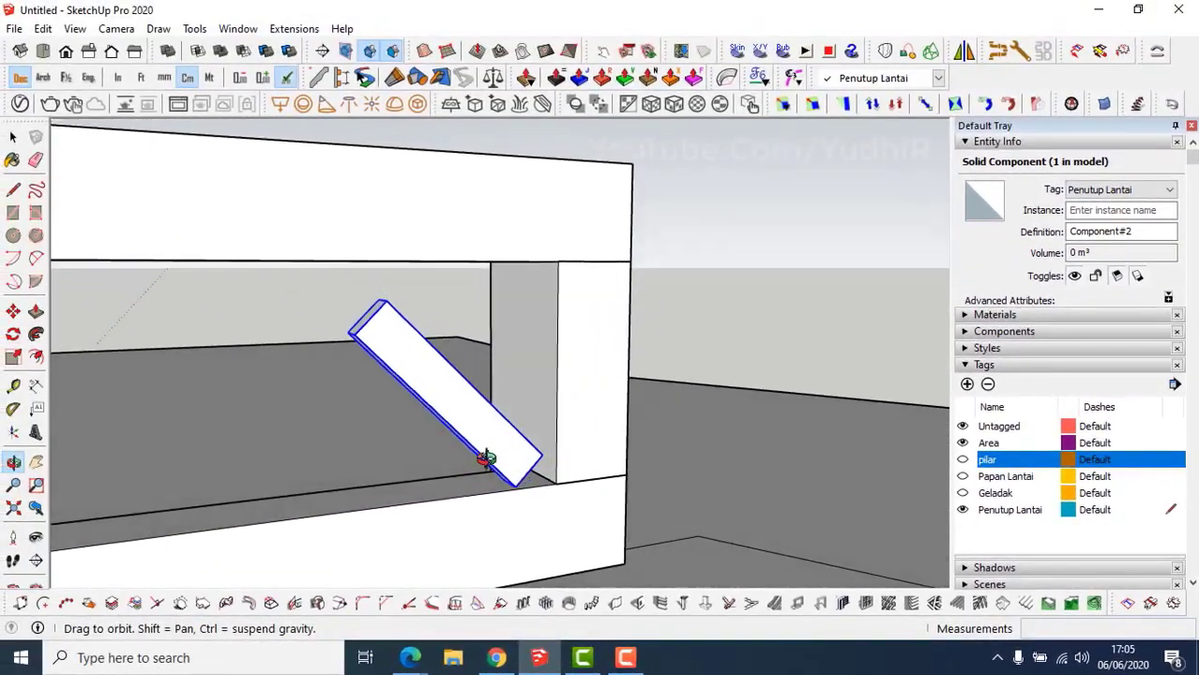
{"action": "key", "text": "space"}
Inside the brace, select its bottom face and start pulling it longer.
{"action": "double_click", "coordinate": [269, 380]}
{"action": "left_click_drag", "start_coordinate": [453, 410], "coordinate": [562, 504]}
{"action": "key", "text": "p"}
{"action": "left_click", "coordinate": [544, 464]}
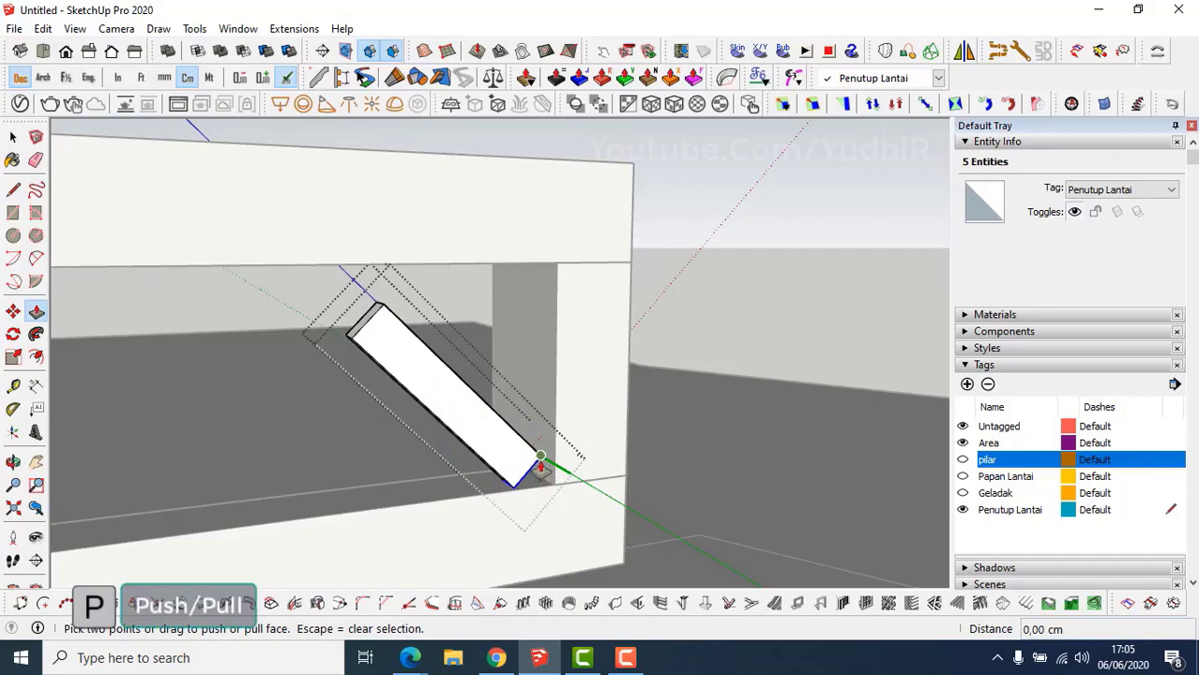
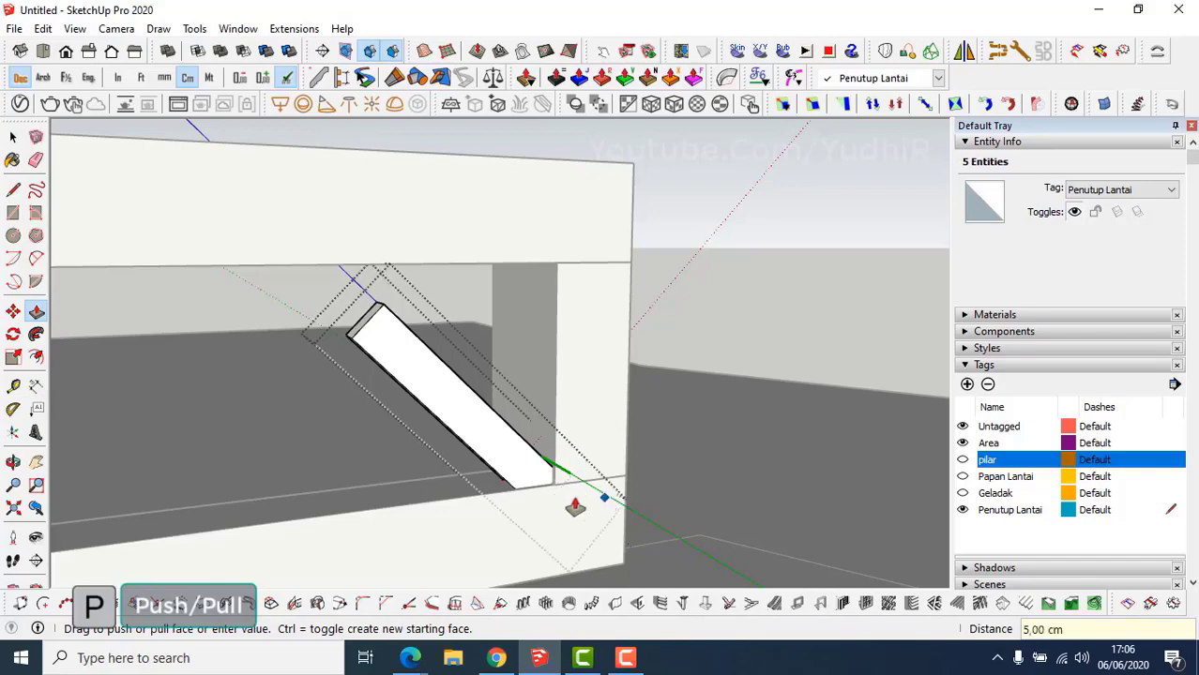
Cancel the pending push on the strip and exit the strip component.
{"action": "middle_click_drag", "start_coordinate": [398, 386], "coordinate": [504, 417]}
{"action": "key", "text": "Escape"}
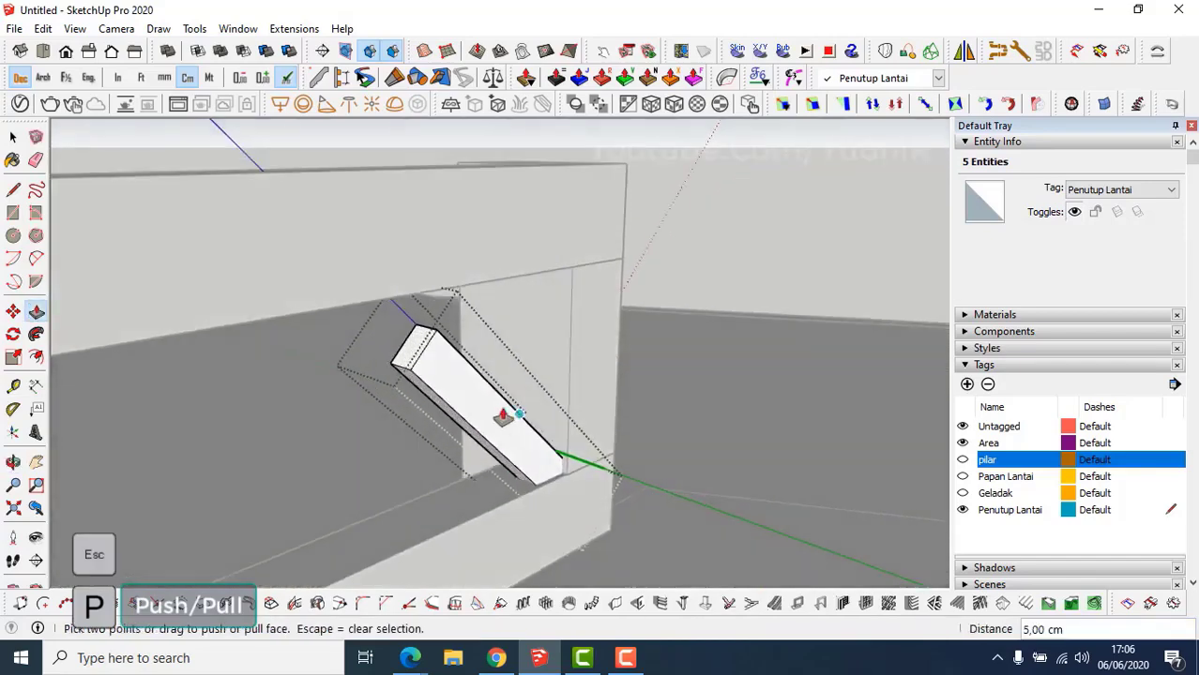
{"action": "middle_click_drag", "start_coordinate": [415, 342], "coordinate": [457, 417]}
{"action": "key", "text": "space"}
{"action": "key", "text": "Escape"}
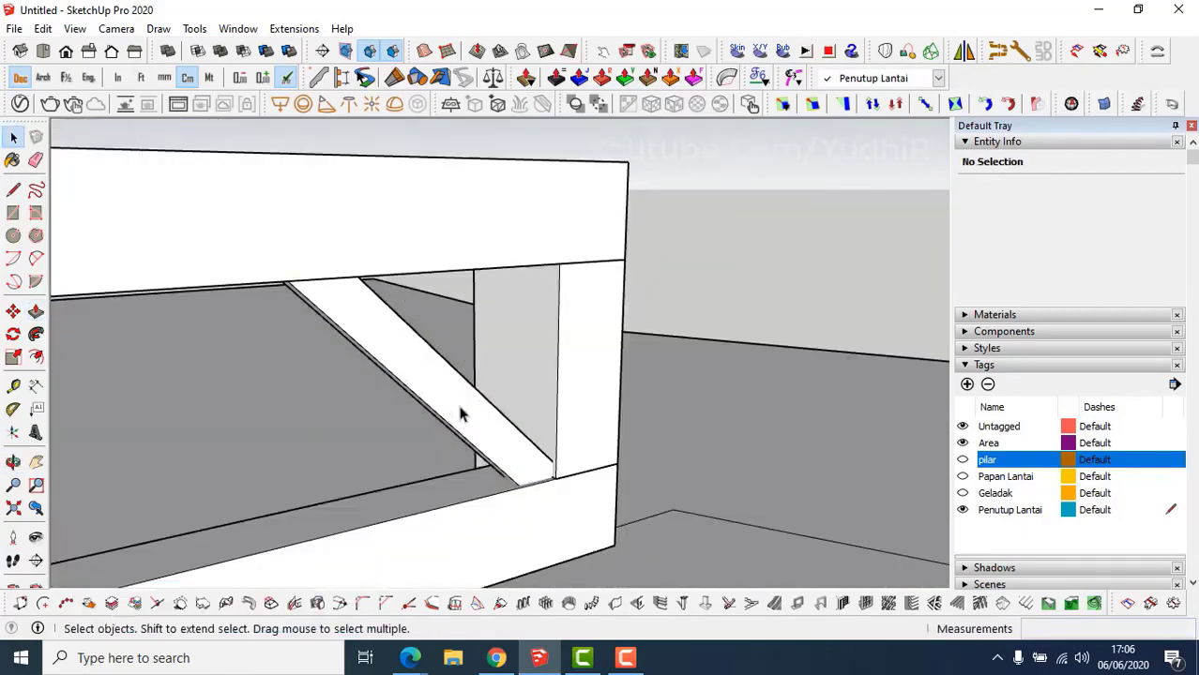
Reopen the strip component and push its lower end face back 2 cm.
{"action": "key", "text": "m"}
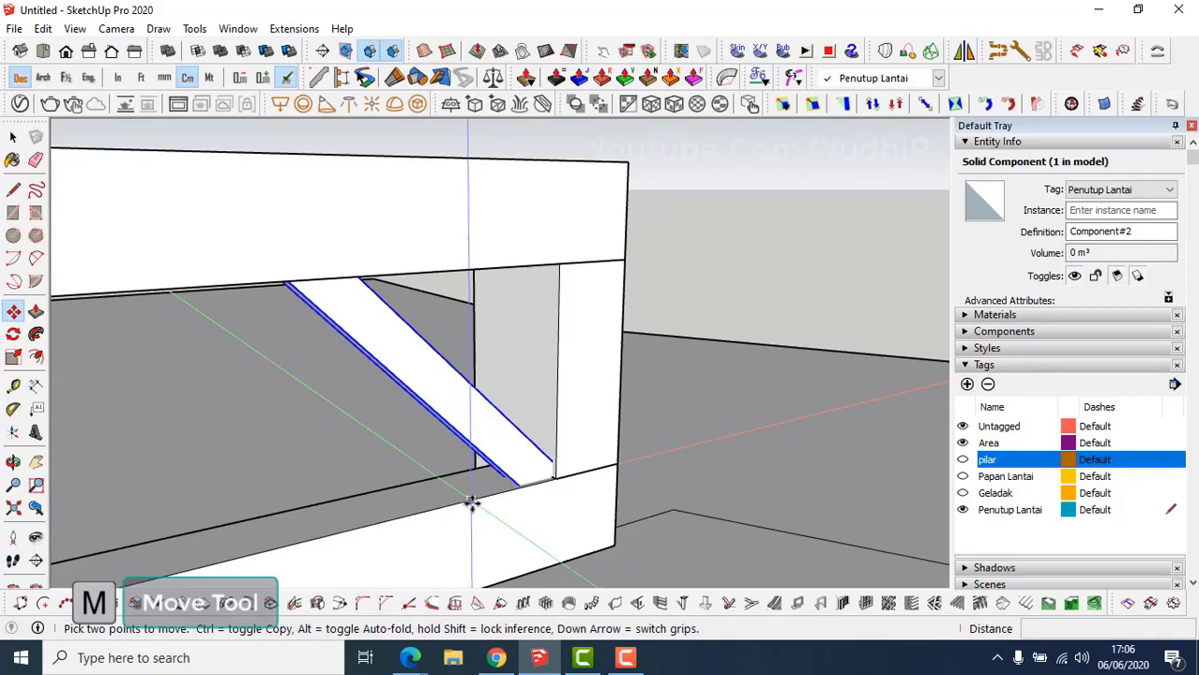
{"action": "left_click", "coordinate": [472, 503]}
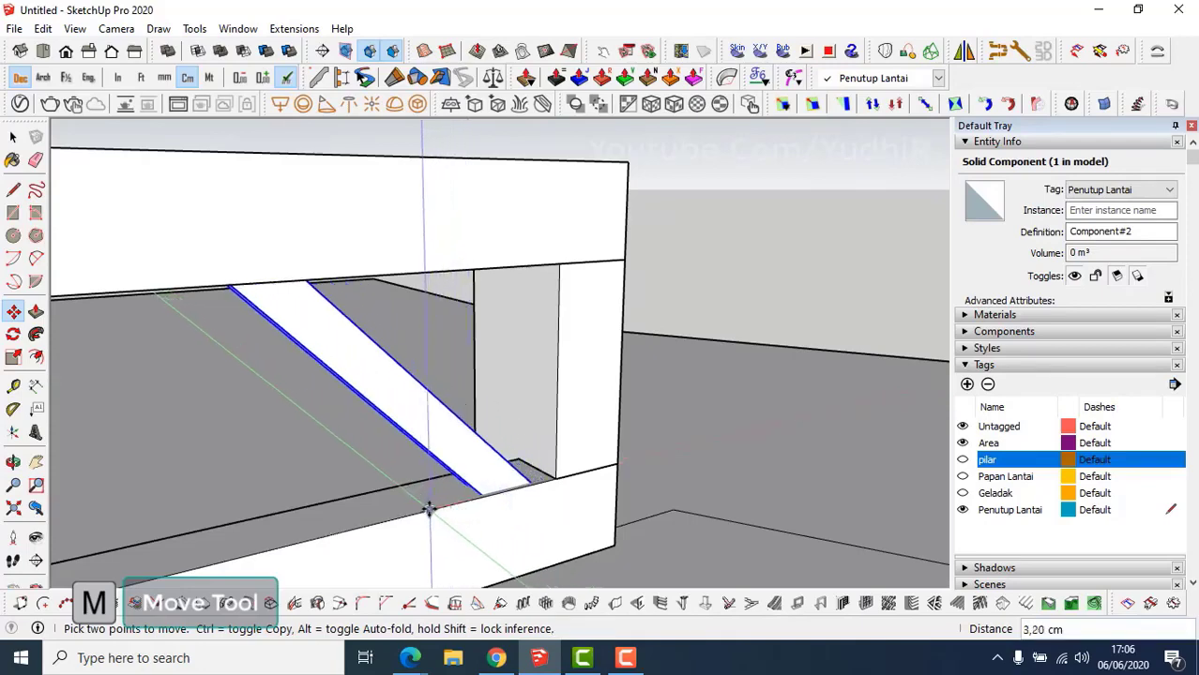
{"action": "middle_click_drag", "start_coordinate": [429, 512], "coordinate": [518, 492]}
{"action": "scroll", "coordinate": [485, 473], "scroll_direction": "up", "scroll_amount": 4}
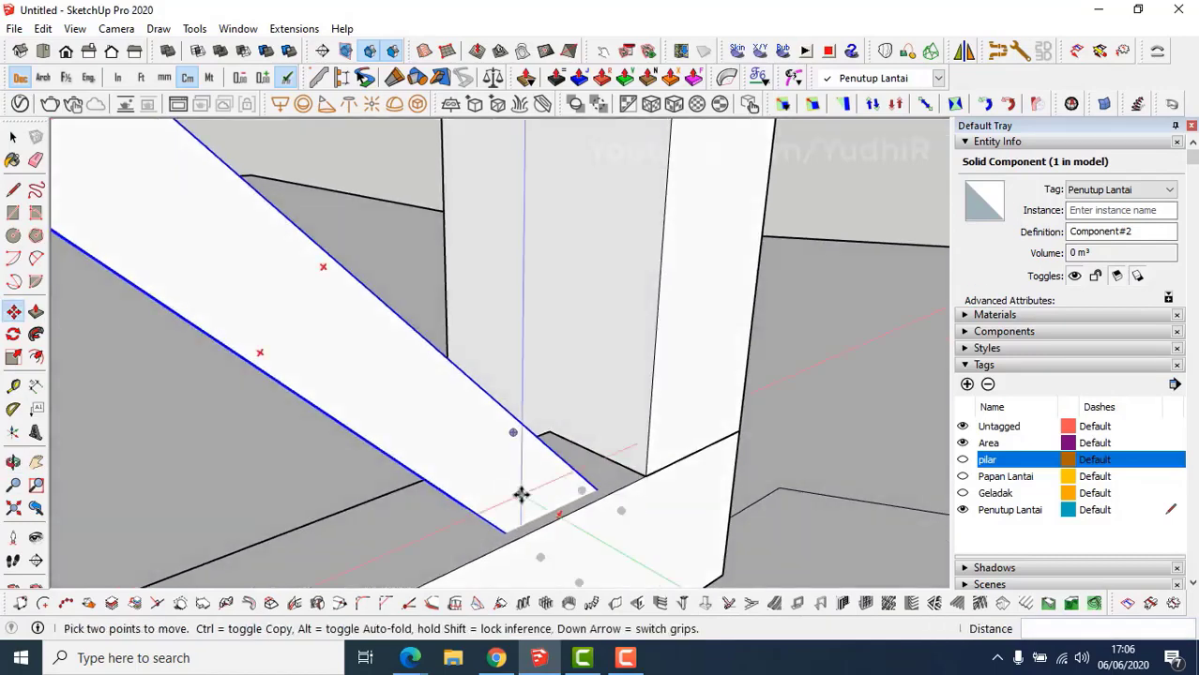
{"action": "double_click", "coordinate": [518, 491]}
{"action": "key", "text": "l"}
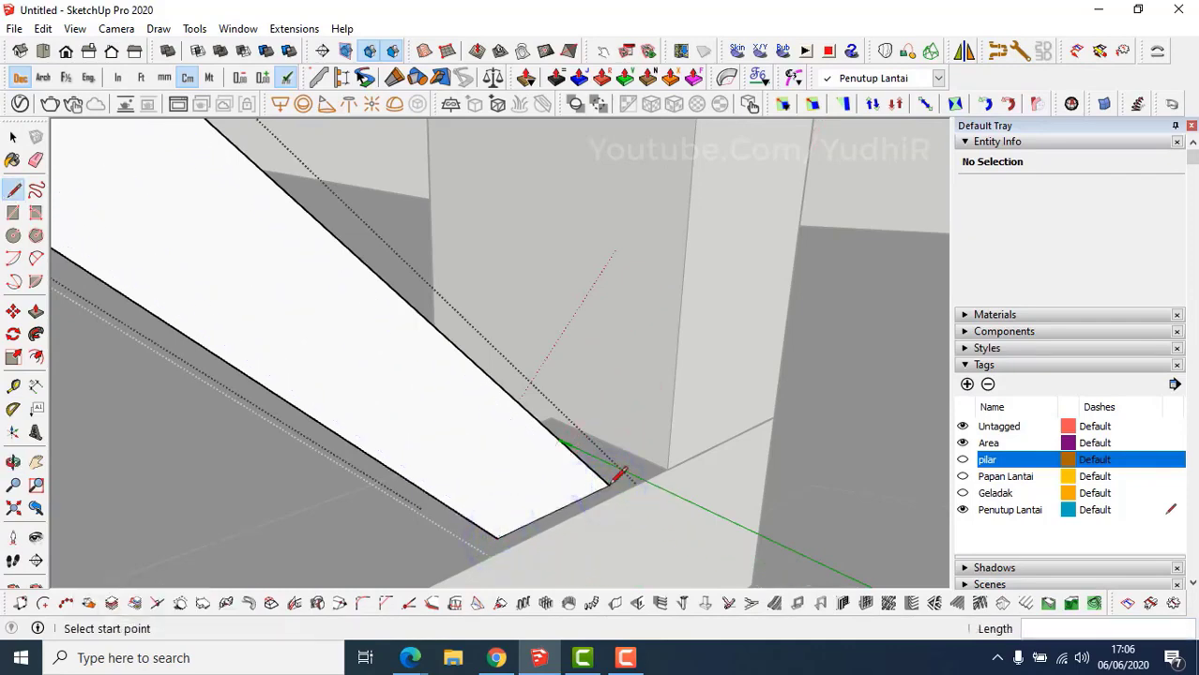
{"action": "key", "text": "p"}
{"action": "left_click", "coordinate": [587, 511]}
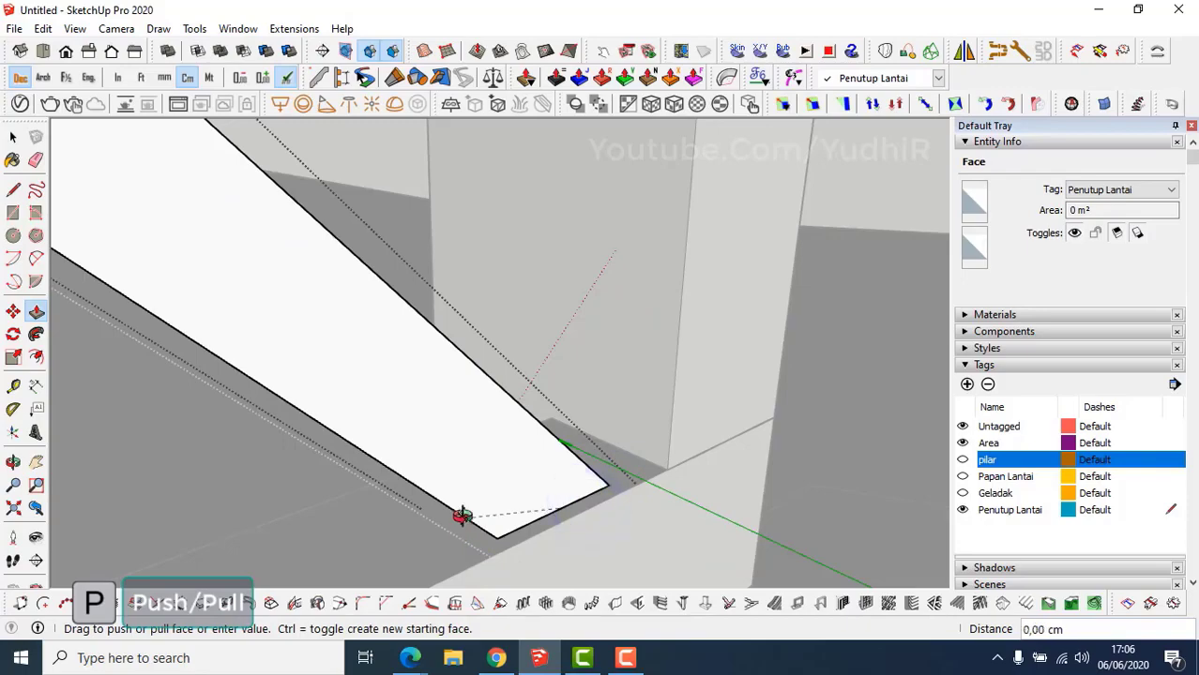
{"action": "middle_click_drag", "start_coordinate": [462, 515], "coordinate": [427, 236]}
{"action": "left_click", "coordinate": [597, 487]}
Push the strip's top end face back 2 cm and close the component.
{"action": "scroll", "coordinate": [430, 235], "scroll_direction": "up", "scroll_amount": 3}
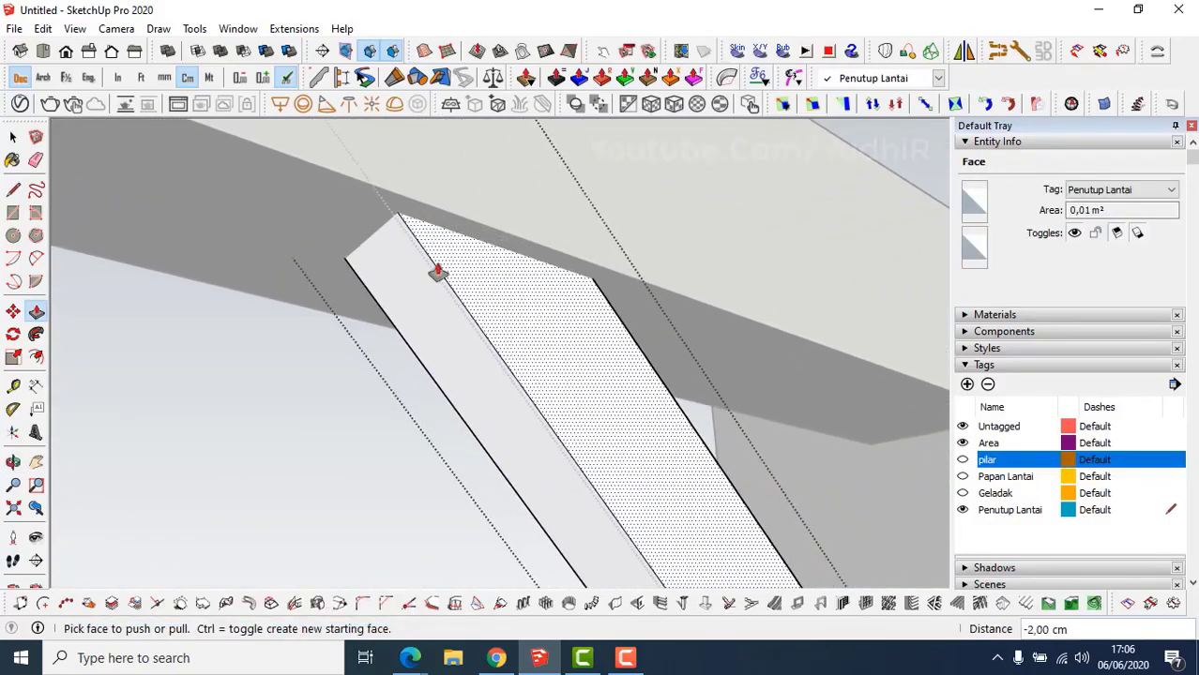
{"action": "key", "text": "l"}
{"action": "mouse_move", "coordinate": [521, 310]}
{"action": "middle_mouse_down"}
{"action": "mouse_move", "coordinate": [497, 283]}
{"action": "mouse_move", "coordinate": [573, 259]}
{"action": "middle_mouse_up"}
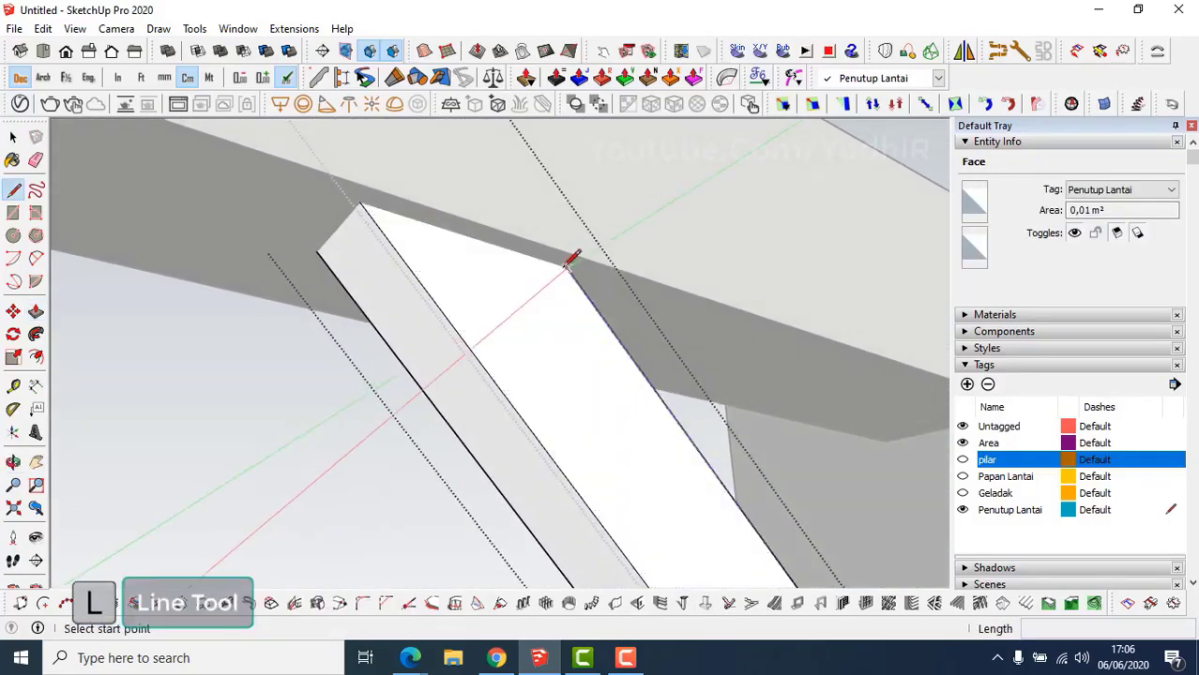
{"action": "middle_click_drag", "start_coordinate": [364, 200], "coordinate": [361, 195]}
{"action": "key", "text": "p"}
{"action": "left_click", "coordinate": [387, 192]}
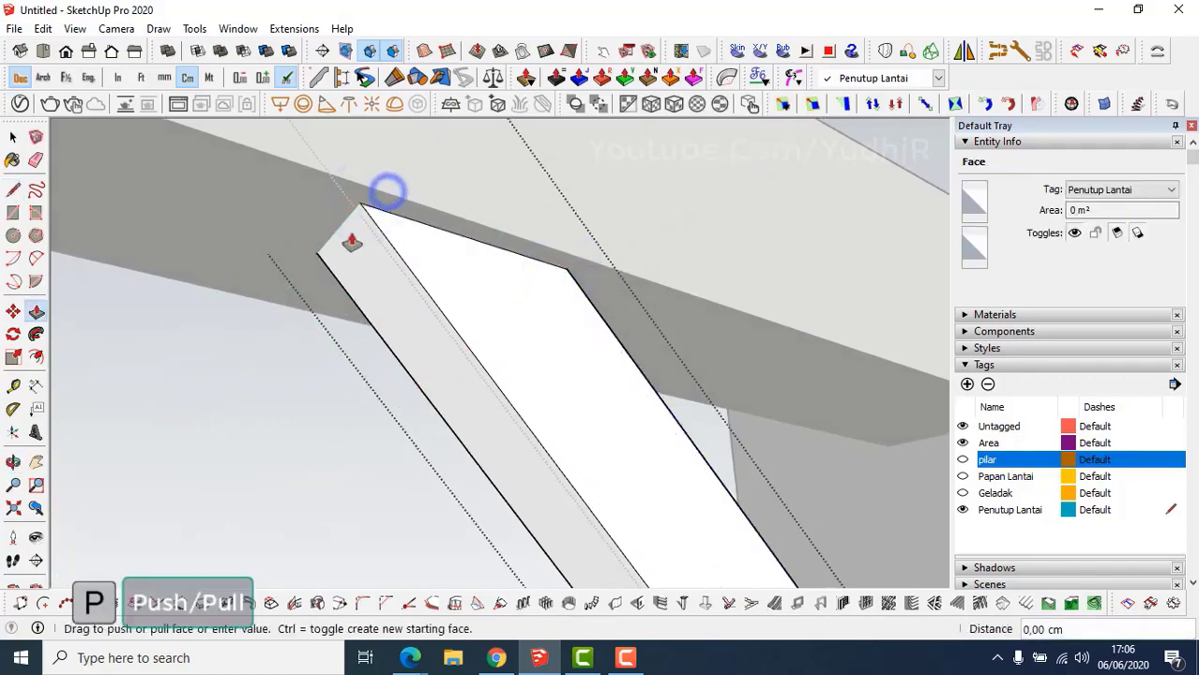
{"action": "left_click", "coordinate": [344, 297]}
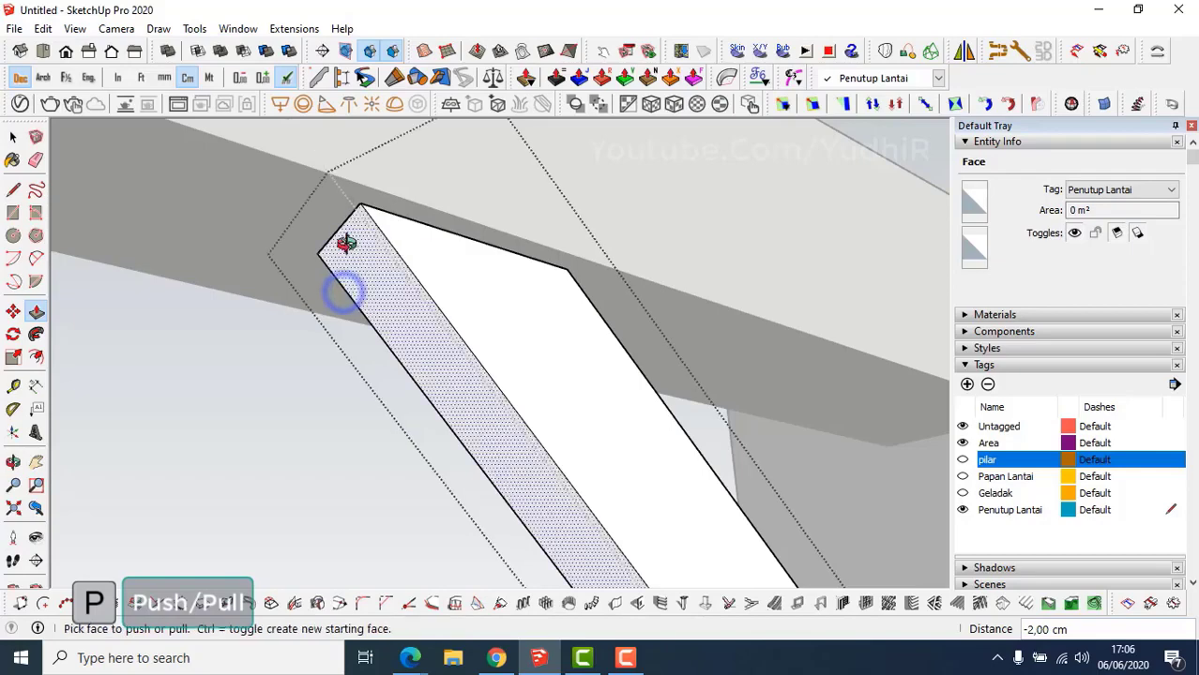
{"action": "middle_click_drag", "start_coordinate": [344, 296], "coordinate": [393, 324]}
{"action": "key", "text": "space"}
{"action": "scroll", "coordinate": [441, 347], "scroll_direction": "down", "scroll_amount": 3}
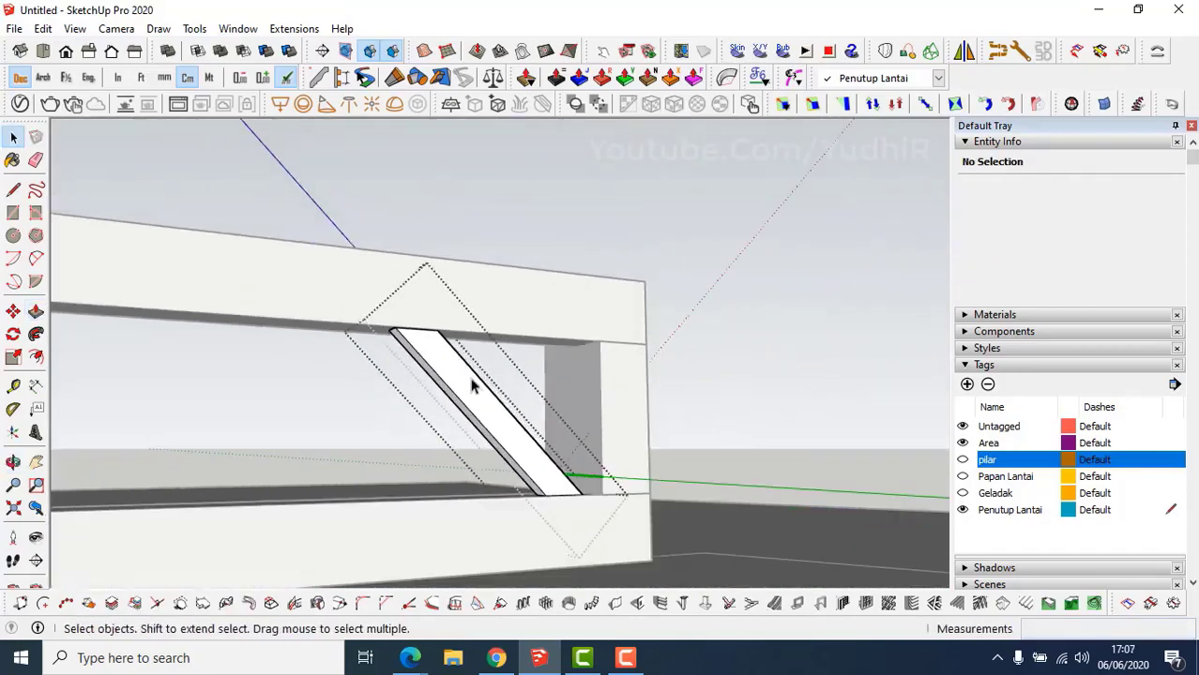
{"action": "middle_click_drag", "start_coordinate": [472, 374], "coordinate": [539, 429], "text": "shift"}
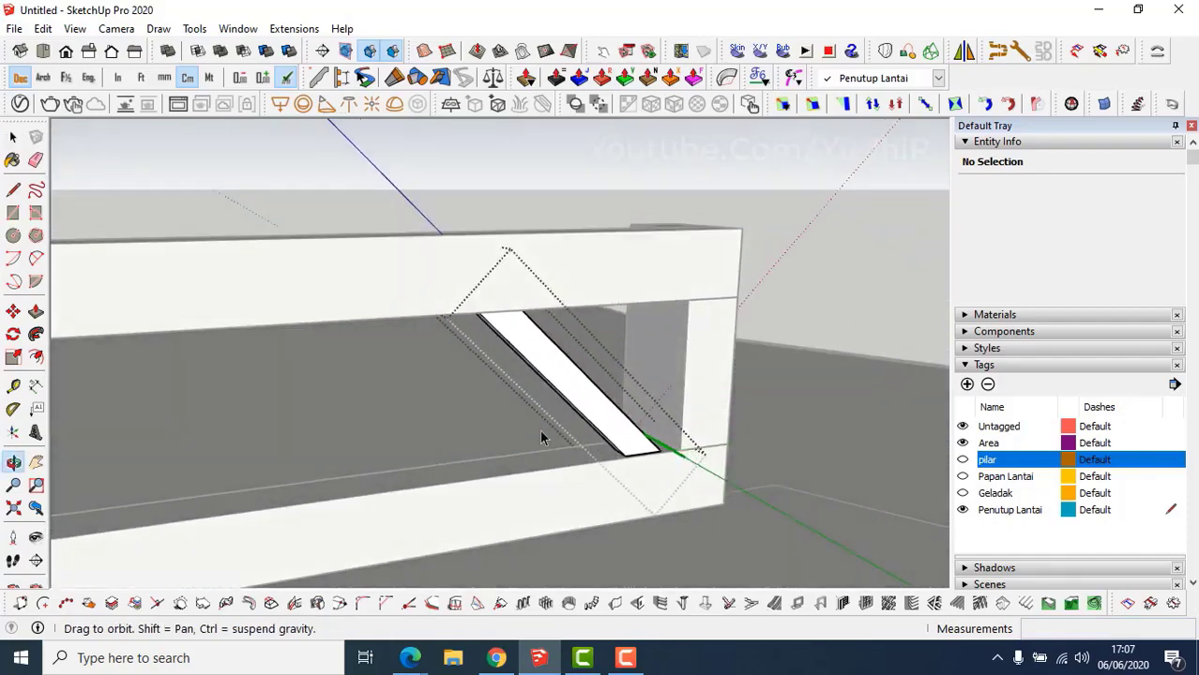
{"action": "key", "text": "Escape"}
Copy the diagonal strip from its lower corner to the far railing post.
{"action": "left_click", "coordinate": [566, 382]}
{"action": "scroll", "coordinate": [568, 387], "scroll_direction": "up", "scroll_amount": 2}
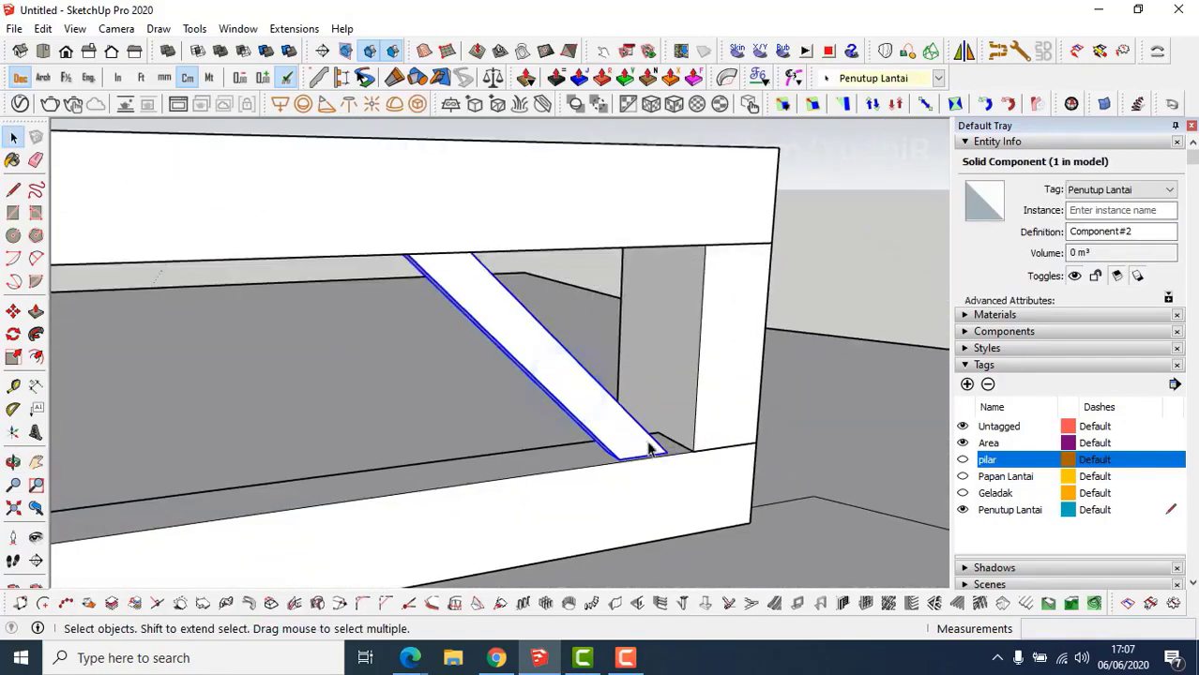
{"action": "middle_click_drag", "start_coordinate": [638, 437], "coordinate": [720, 462], "text": "shift"}
{"action": "scroll", "coordinate": [717, 448], "scroll_direction": "up", "scroll_amount": 3}
{"action": "key", "text": "m"}
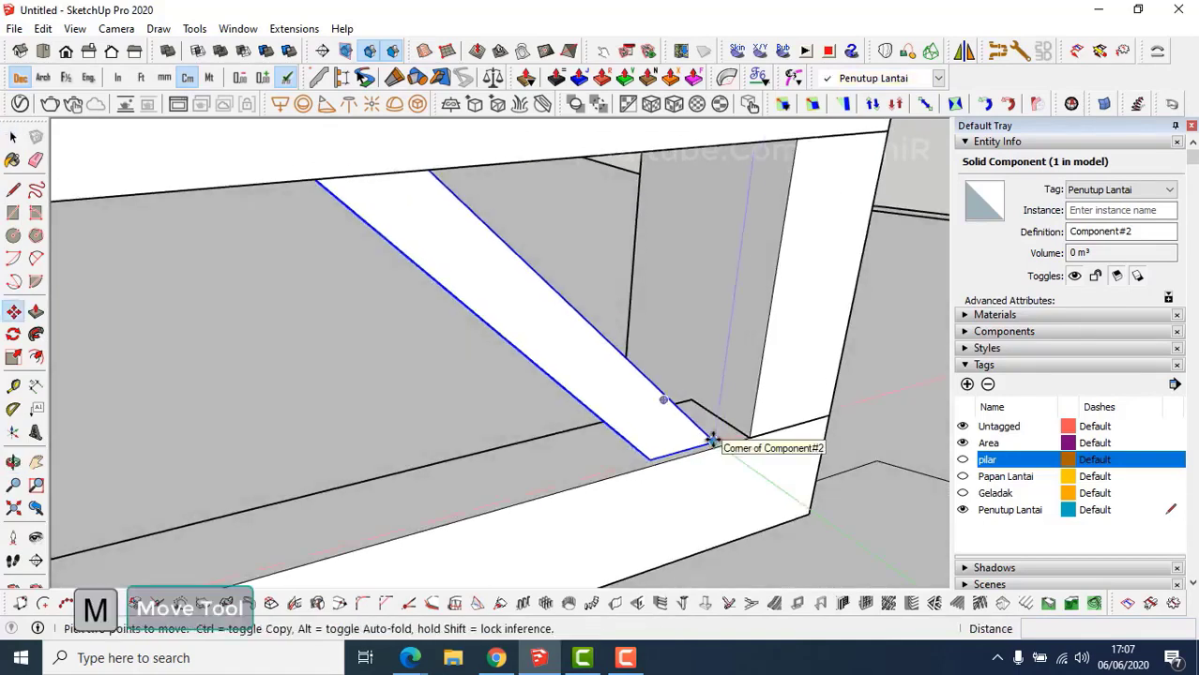
{"action": "left_click", "coordinate": [713, 439]}
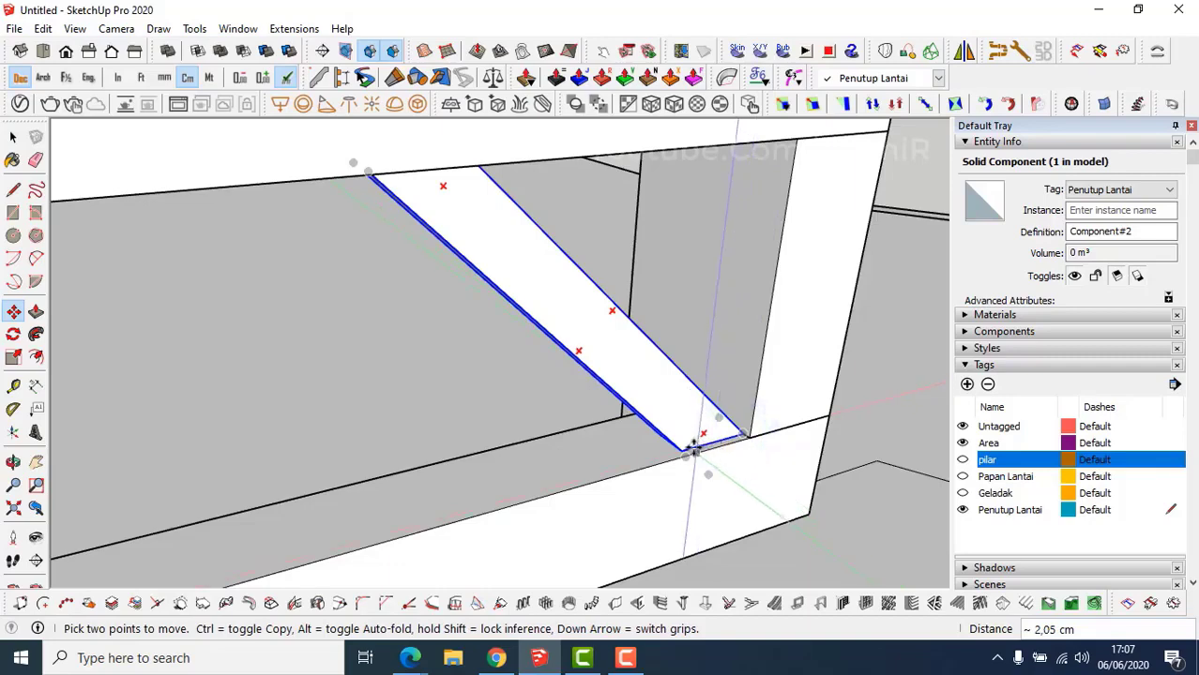
{"action": "middle_click_drag", "start_coordinate": [692, 451], "coordinate": [825, 420]}
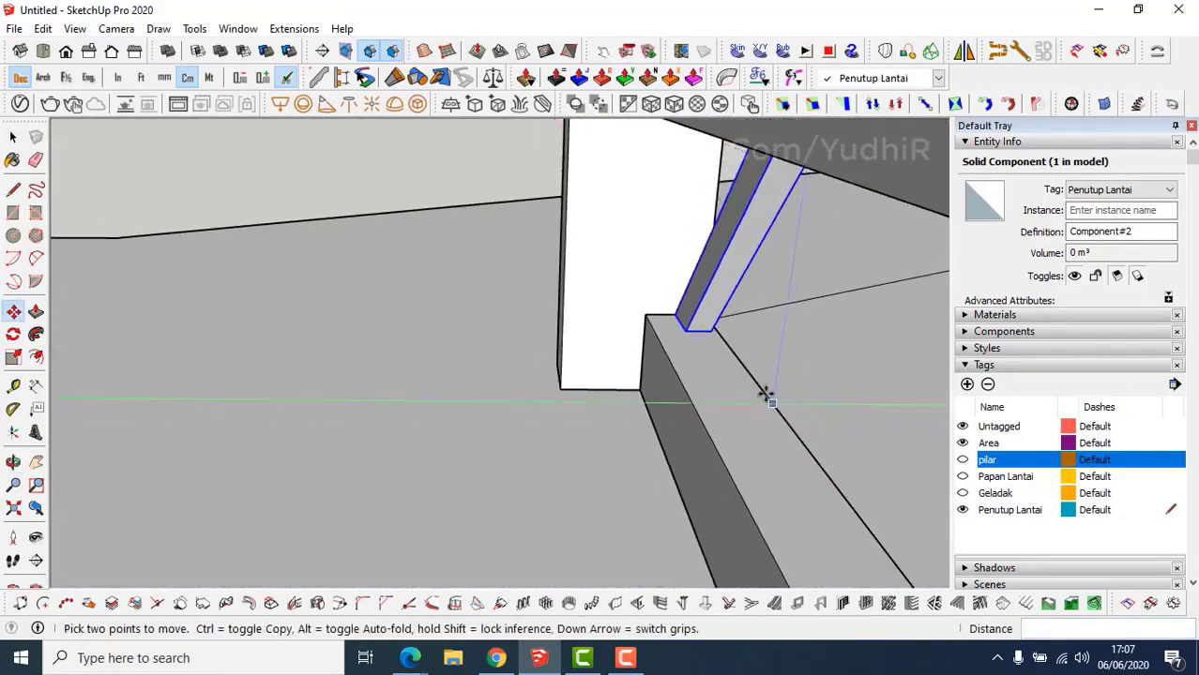
{"action": "middle_click_drag", "start_coordinate": [767, 395], "coordinate": [270, 374]}
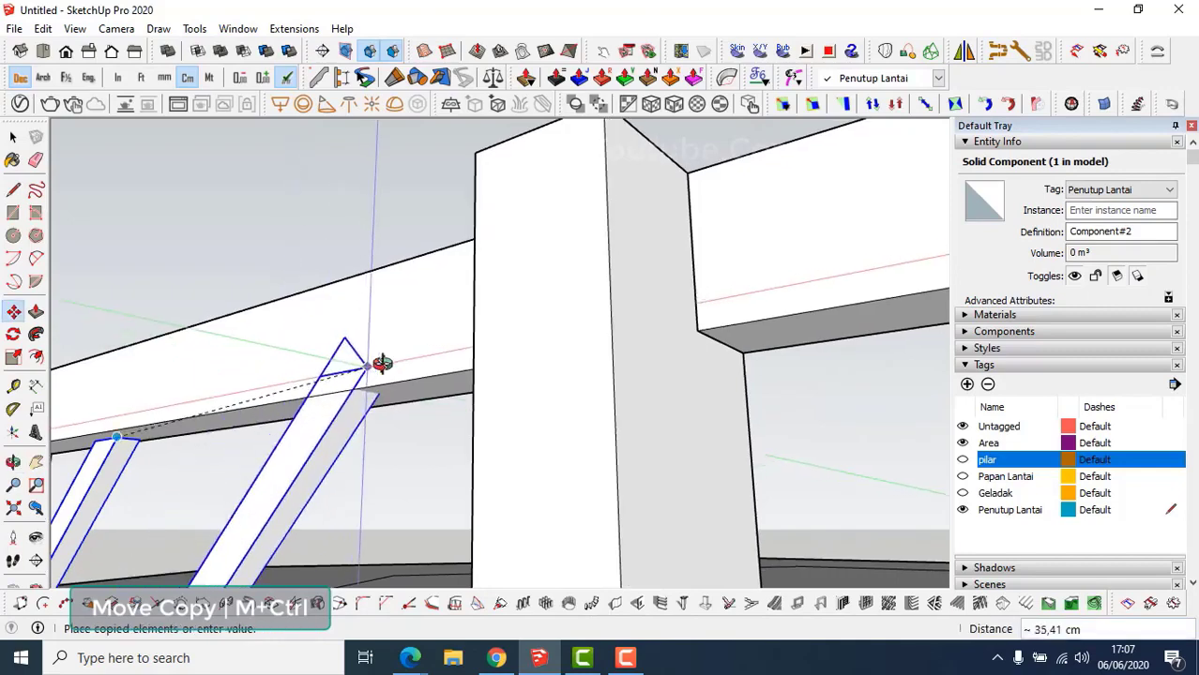
{"action": "middle_click_drag", "start_coordinate": [381, 364], "coordinate": [795, 390]}
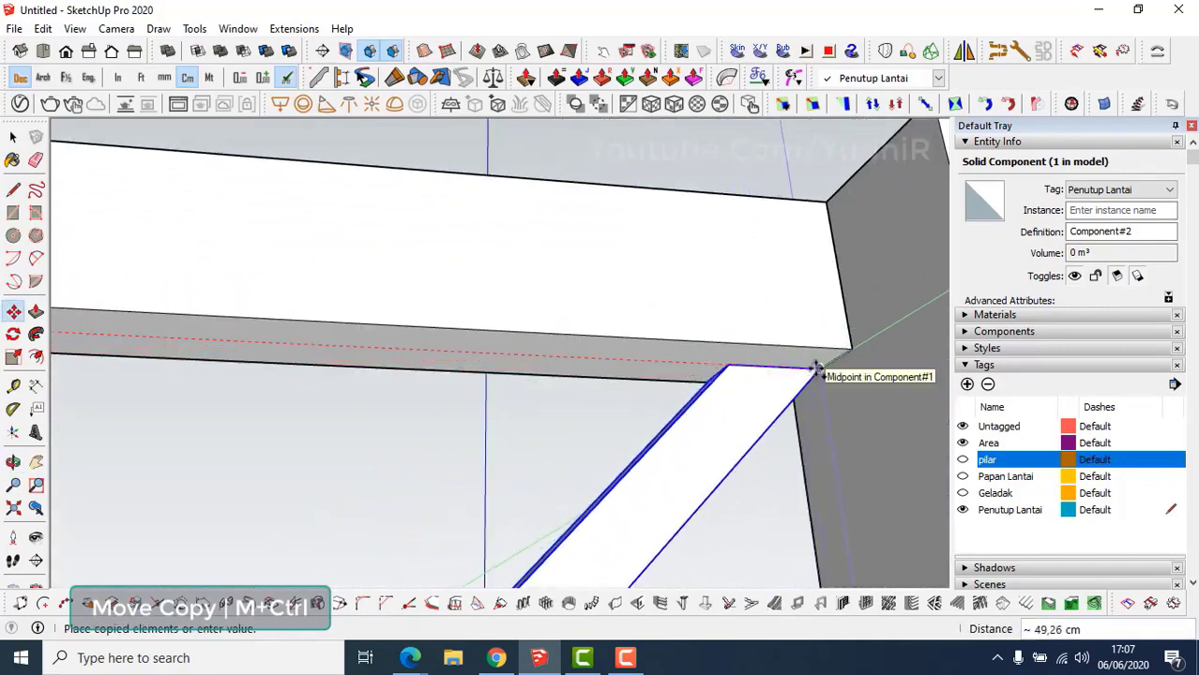
{"action": "left_click", "coordinate": [817, 368]}
Space the strip copies evenly with a 4/ array, giving five strips.
{"action": "scroll", "coordinate": [813, 372], "scroll_direction": "down", "scroll_amount": 5}
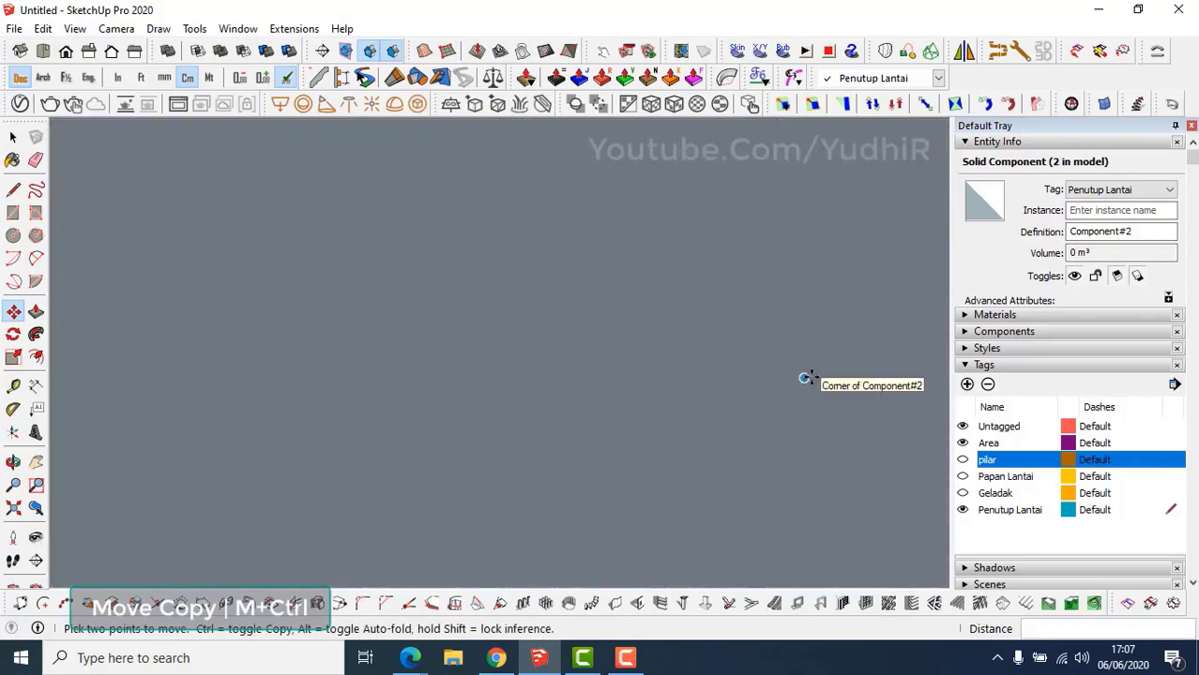
{"action": "middle_click_drag", "start_coordinate": [791, 348], "coordinate": [771, 477]}
{"action": "middle_click_drag", "start_coordinate": [706, 268], "coordinate": [745, 542], "text": "shift"}
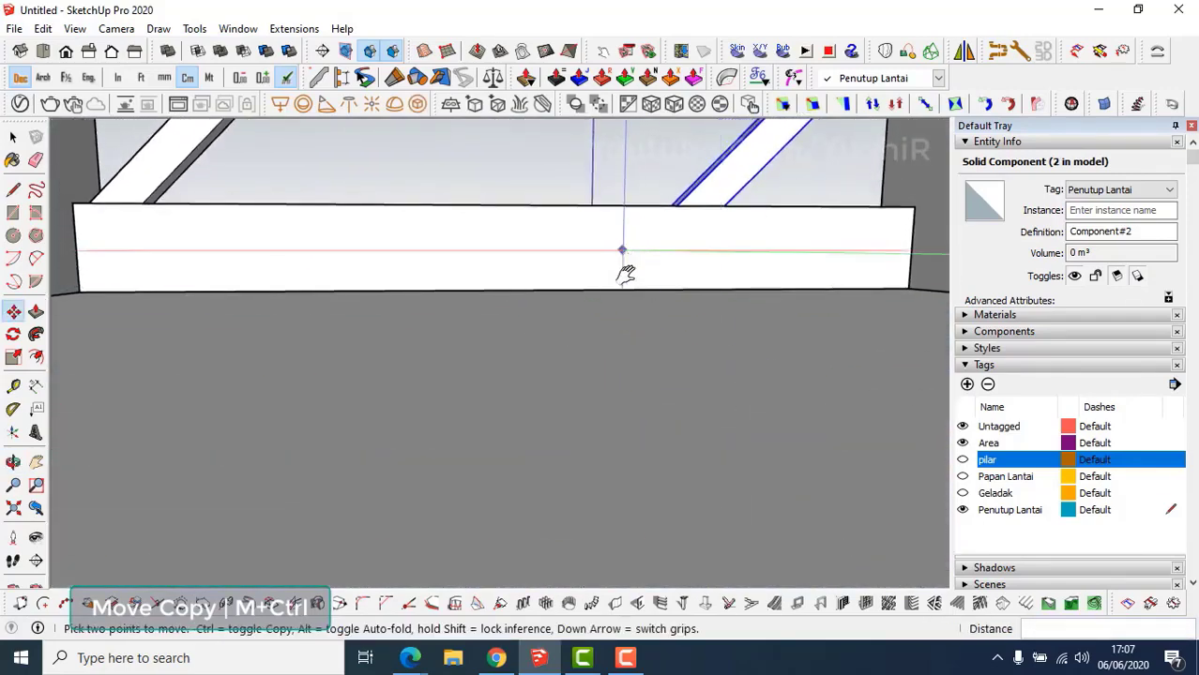
{"action": "middle_click_drag", "start_coordinate": [623, 270], "coordinate": [593, 458], "text": "shift"}
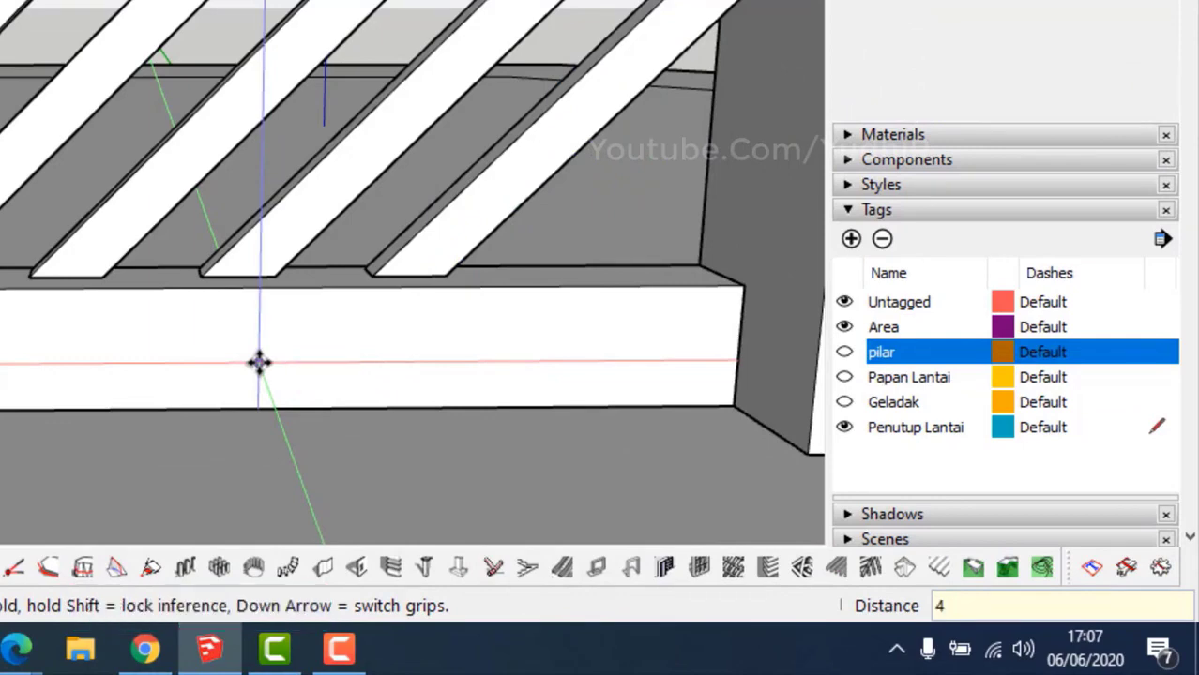
{"action": "key", "text": "Return"}
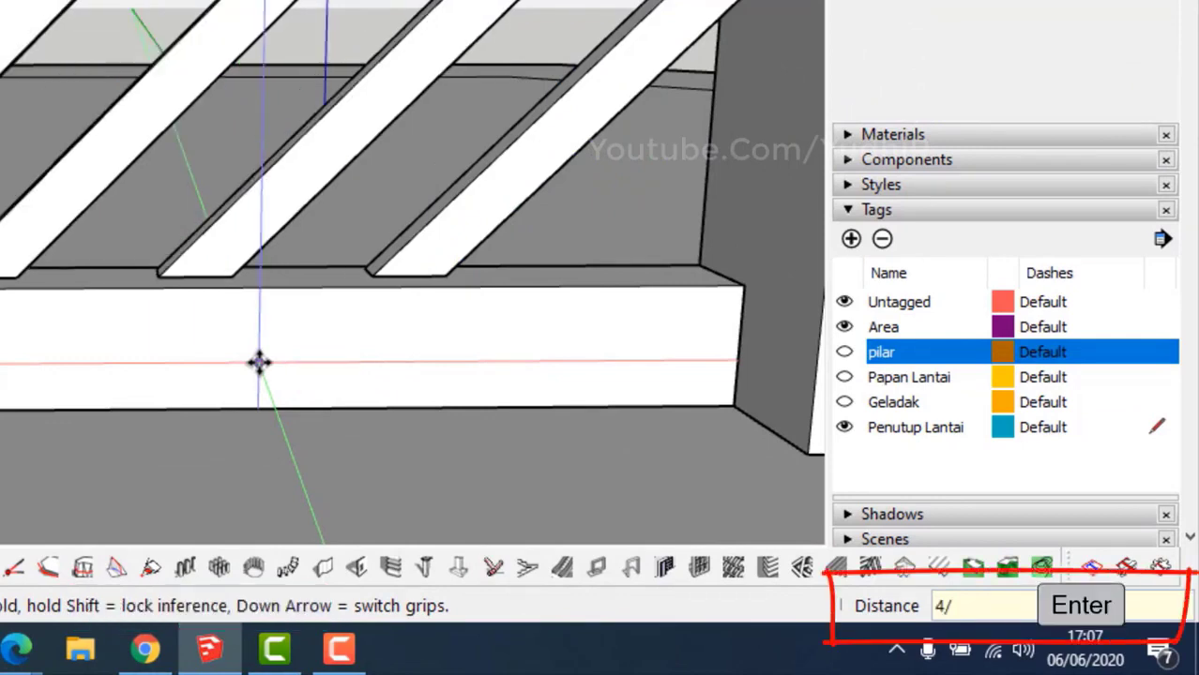
{"action": "key", "text": "space"}
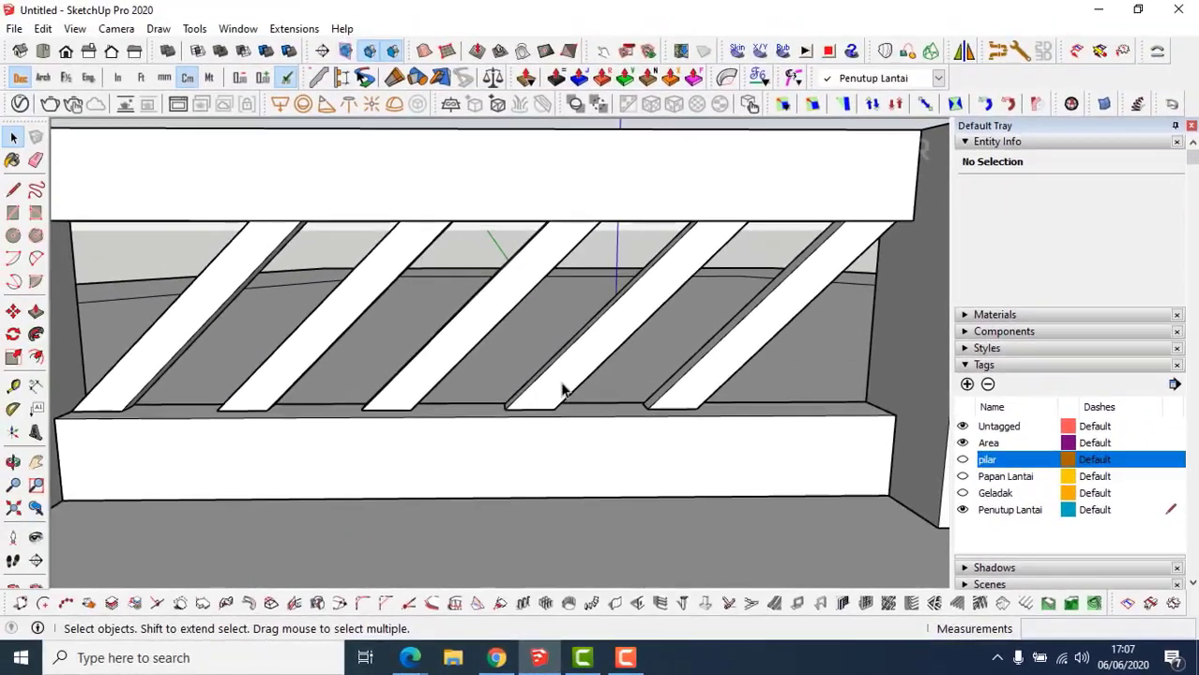
{"action": "left_click", "coordinate": [563, 389]}
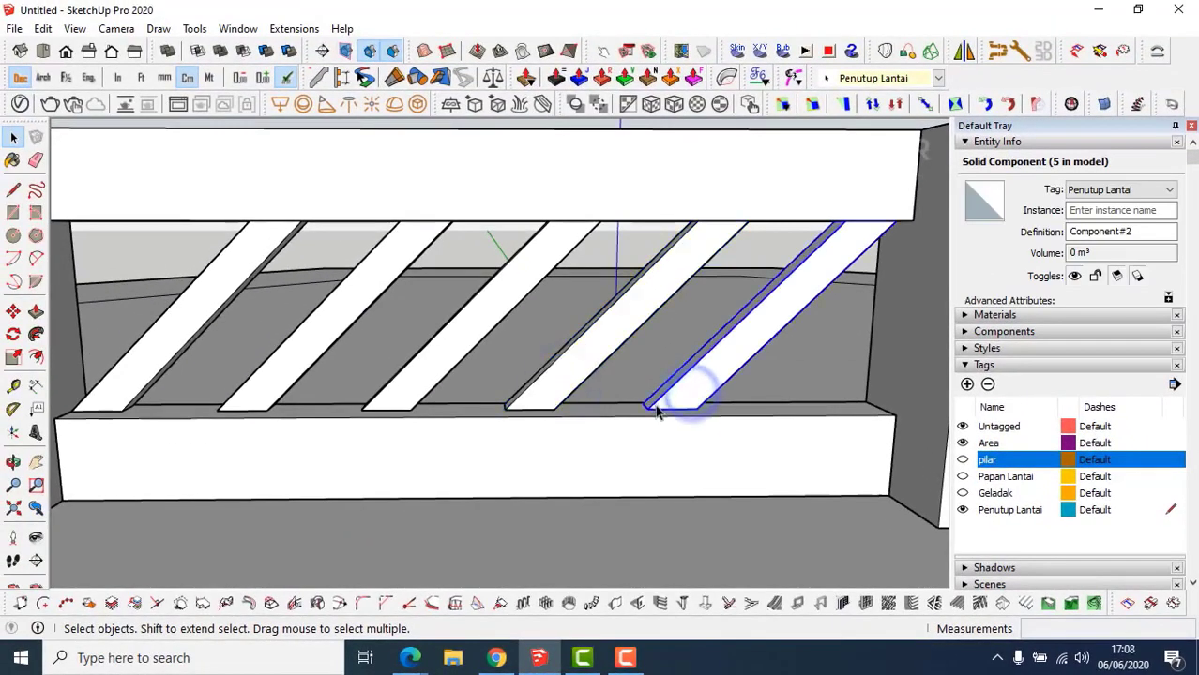
Copy a strip beside the post and make the copy unique.
{"action": "left_click", "coordinate": [505, 410]}
{"action": "key", "text": "ctrl"}
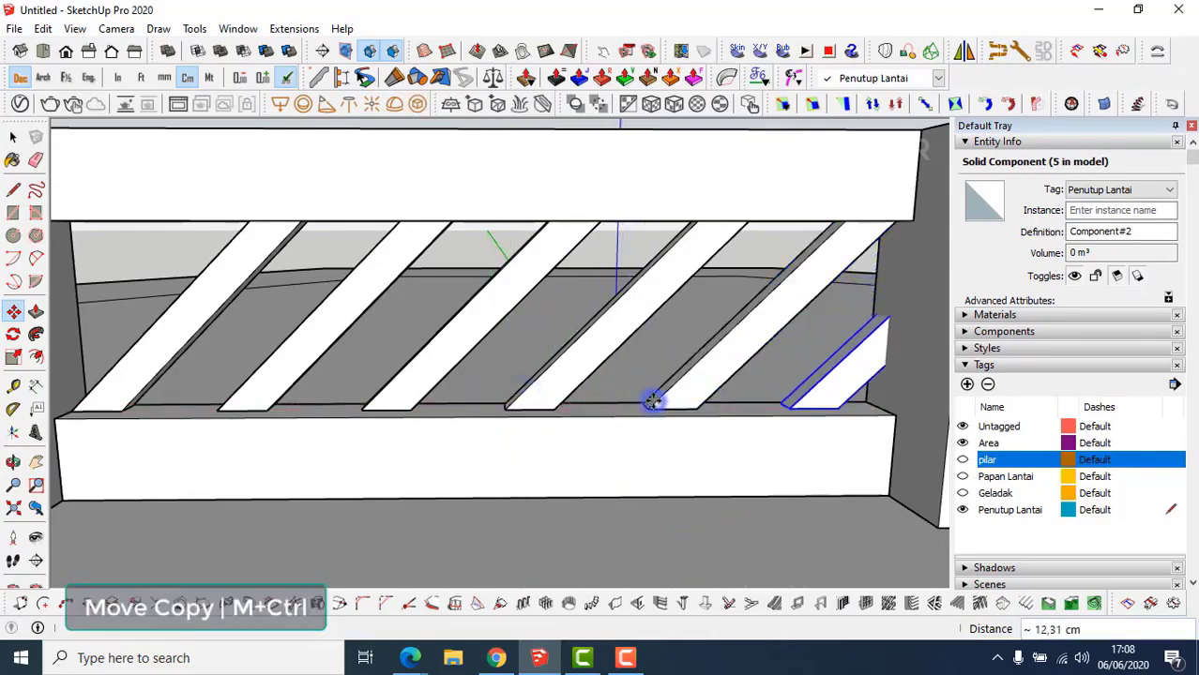
{"action": "left_click", "coordinate": [647, 409]}
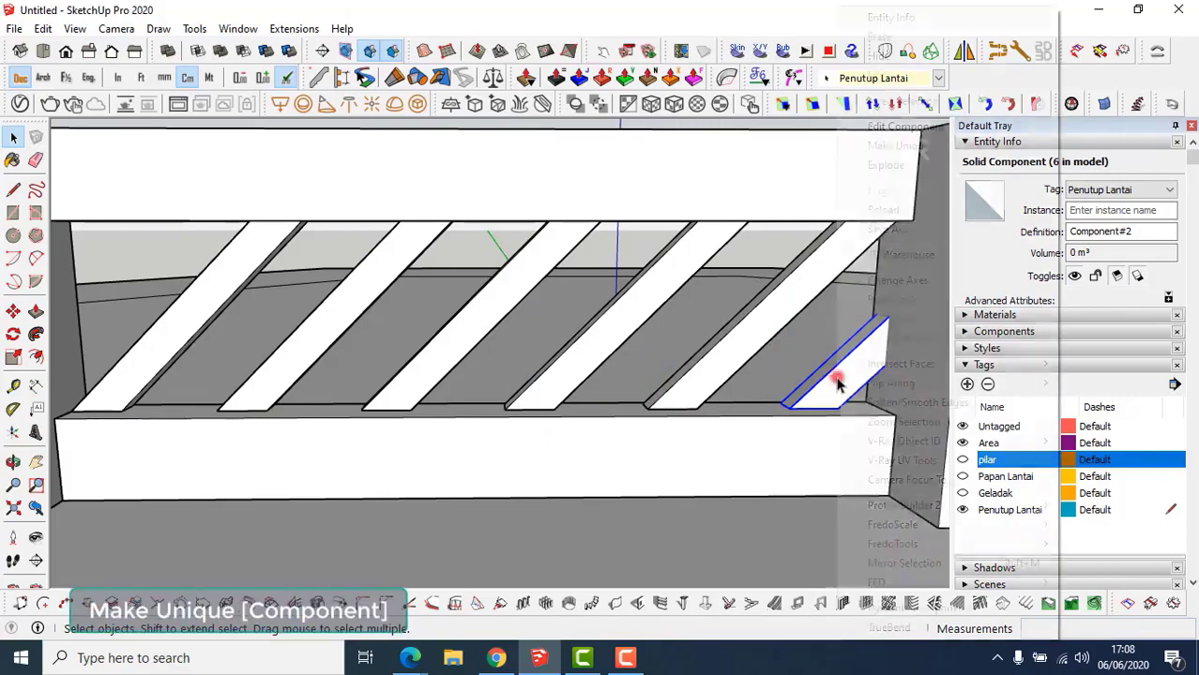
{"action": "right_click", "coordinate": [833, 379]}
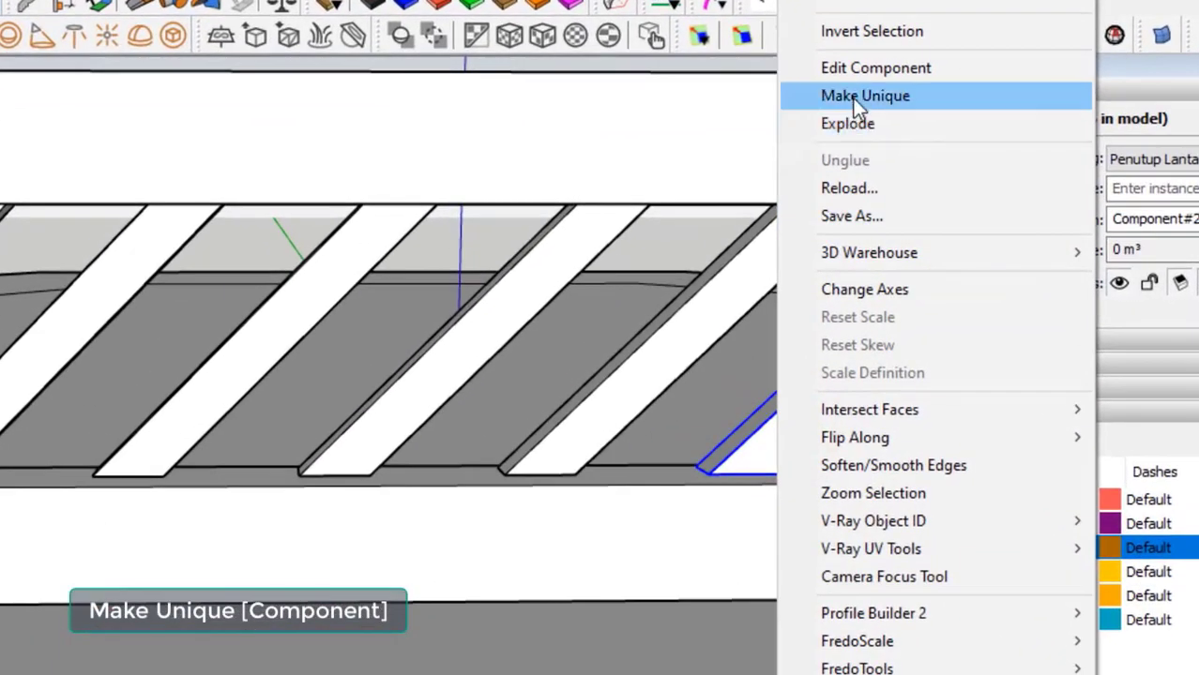
{"action": "left_click", "coordinate": [852, 97]}
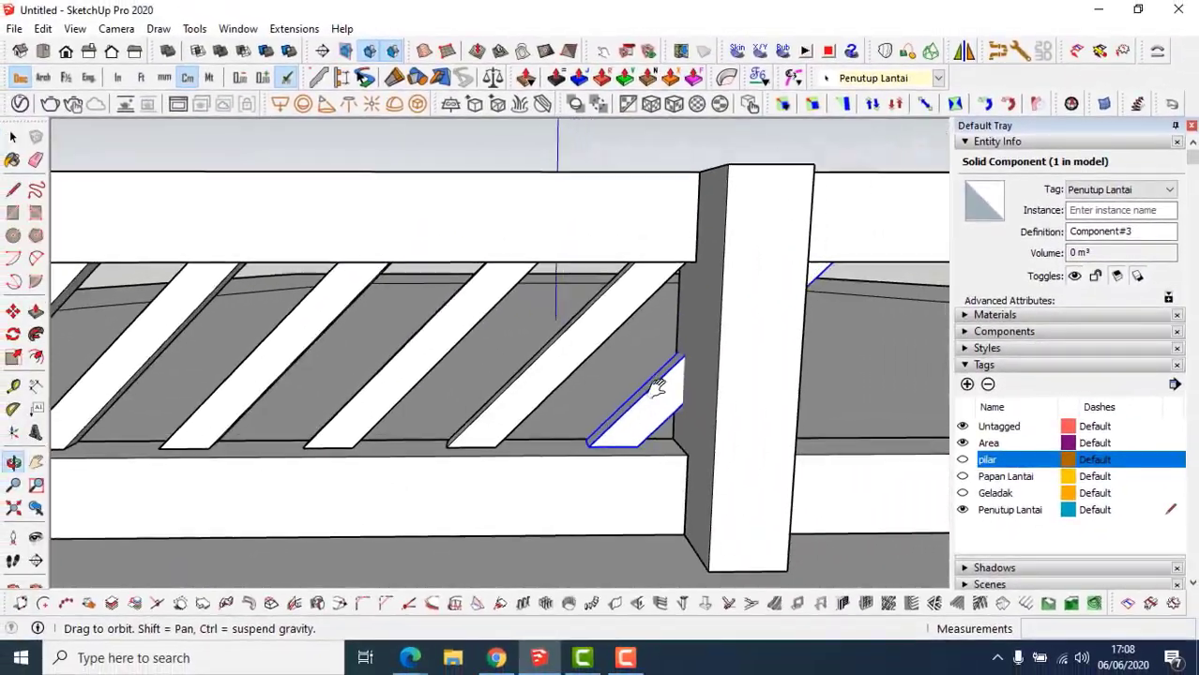
Inside the new strip, start a cut line at its corner, then close it.
{"action": "middle_click_drag", "start_coordinate": [657, 387], "coordinate": [648, 390], "text": "shift"}
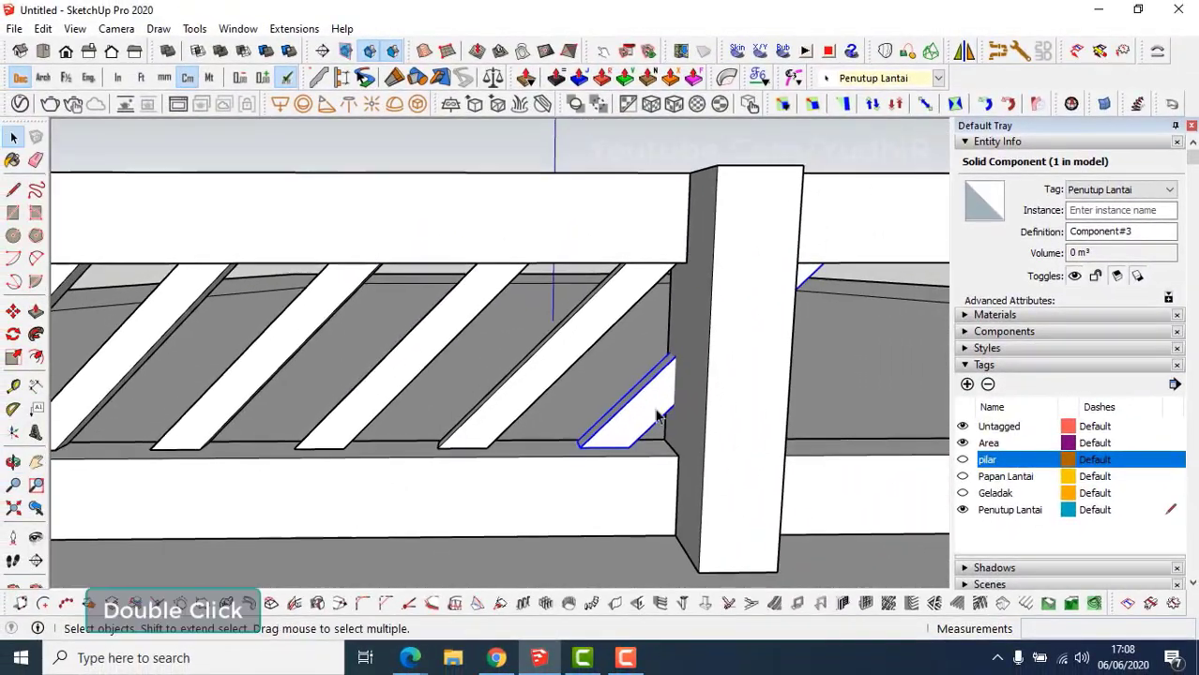
{"action": "double_click", "coordinate": [655, 409]}
{"action": "scroll", "coordinate": [681, 394], "scroll_direction": "up", "scroll_amount": 3}
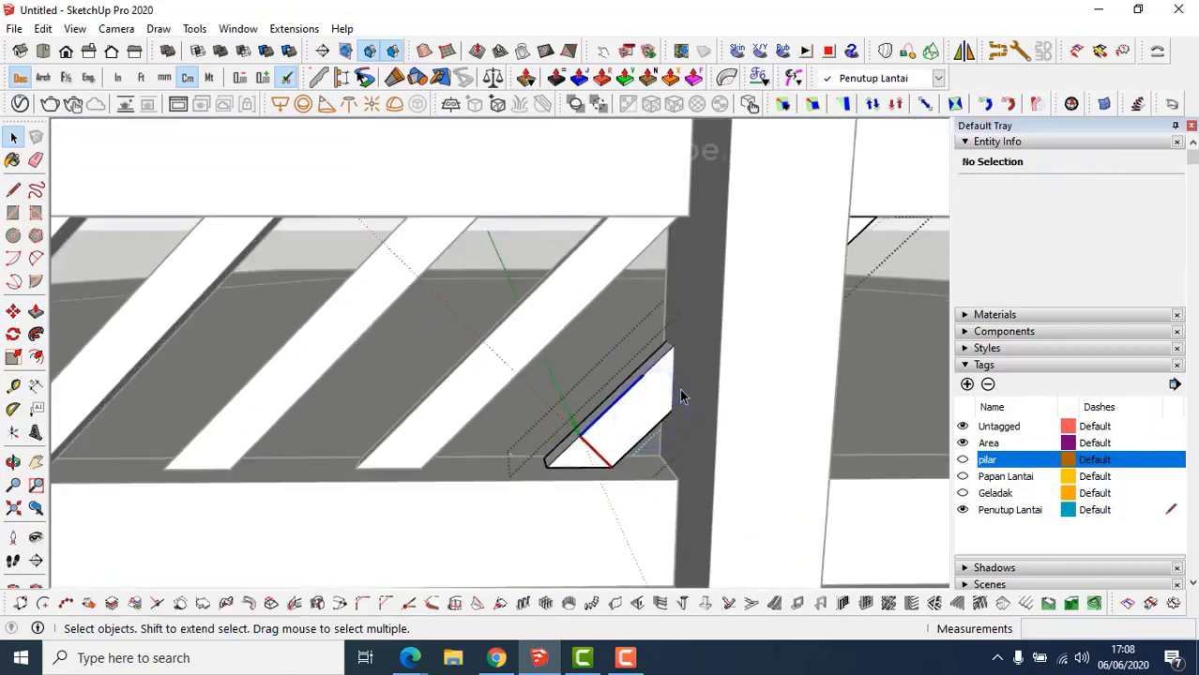
{"action": "key", "text": "l"}
{"action": "left_click", "coordinate": [669, 410]}
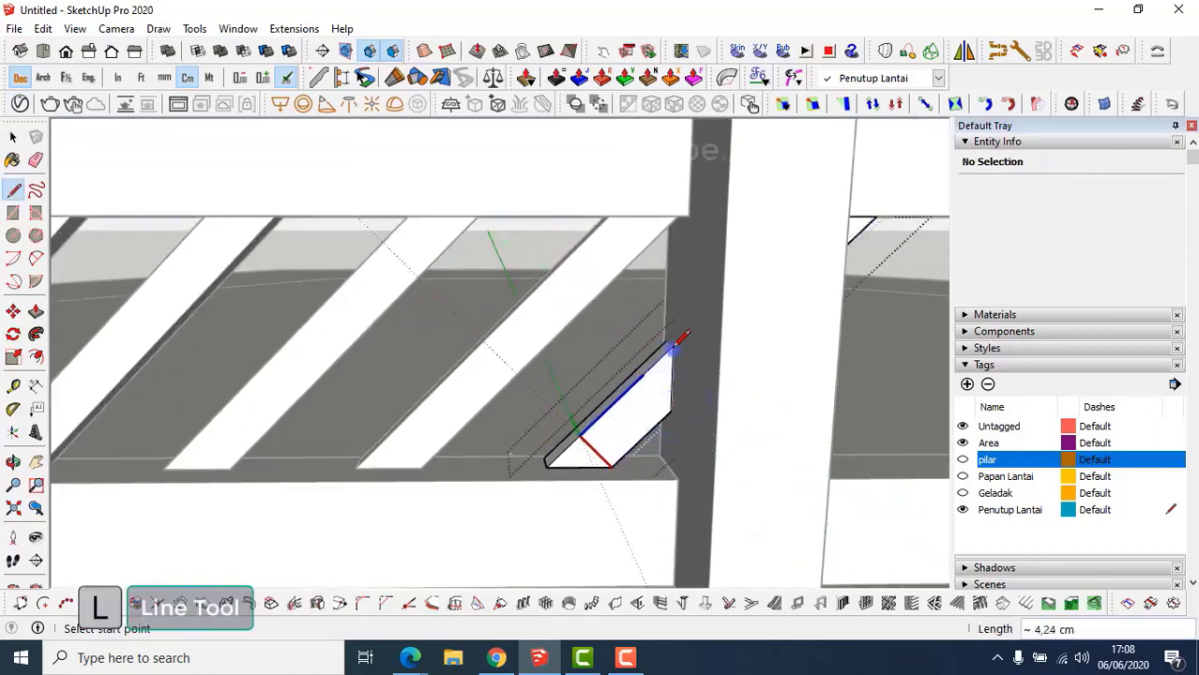
{"action": "middle_click_drag", "start_coordinate": [682, 338], "coordinate": [556, 372]}
{"action": "key", "text": "p"}
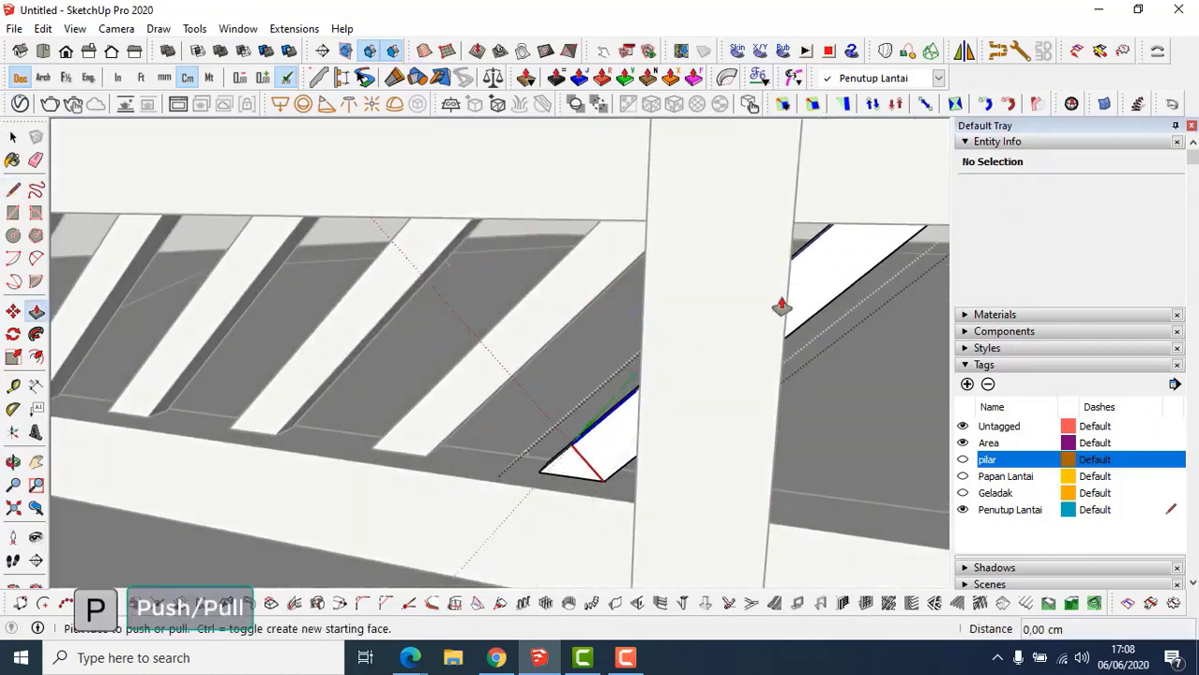
{"action": "key", "text": "space"}
{"action": "middle_click_drag", "start_coordinate": [766, 324], "coordinate": [530, 380]}
{"action": "key", "text": "Escape"}
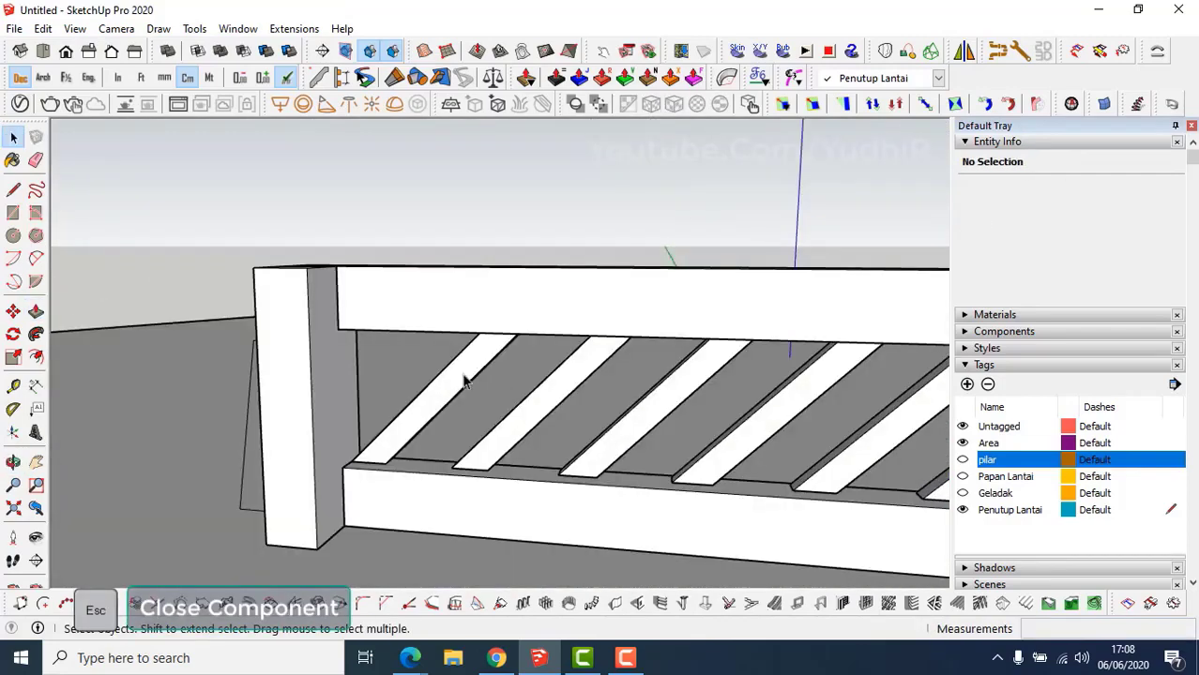
Copy the leftmost slat to the railing's end and make it unique.
{"action": "left_click", "coordinate": [463, 373]}
{"action": "middle_click_drag", "start_coordinate": [449, 401], "coordinate": [489, 469]}
{"action": "scroll", "coordinate": [489, 469], "scroll_direction": "up", "scroll_amount": 2}
{"action": "key", "text": "m"}
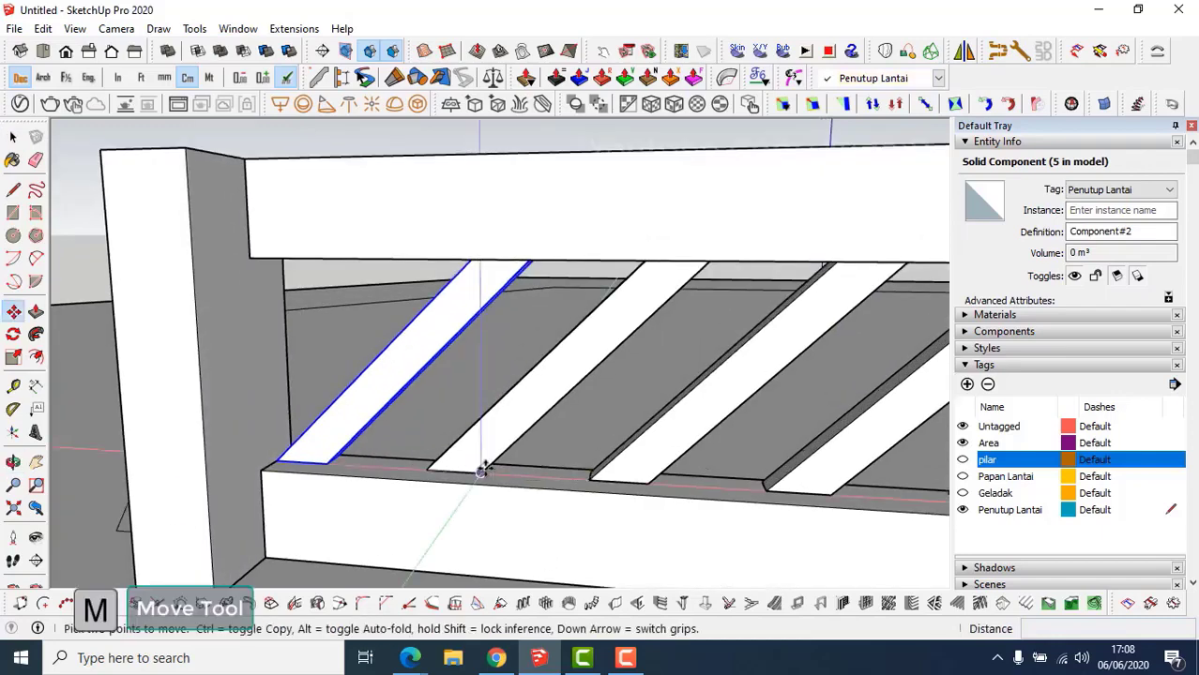
{"action": "key", "text": "ctrl"}
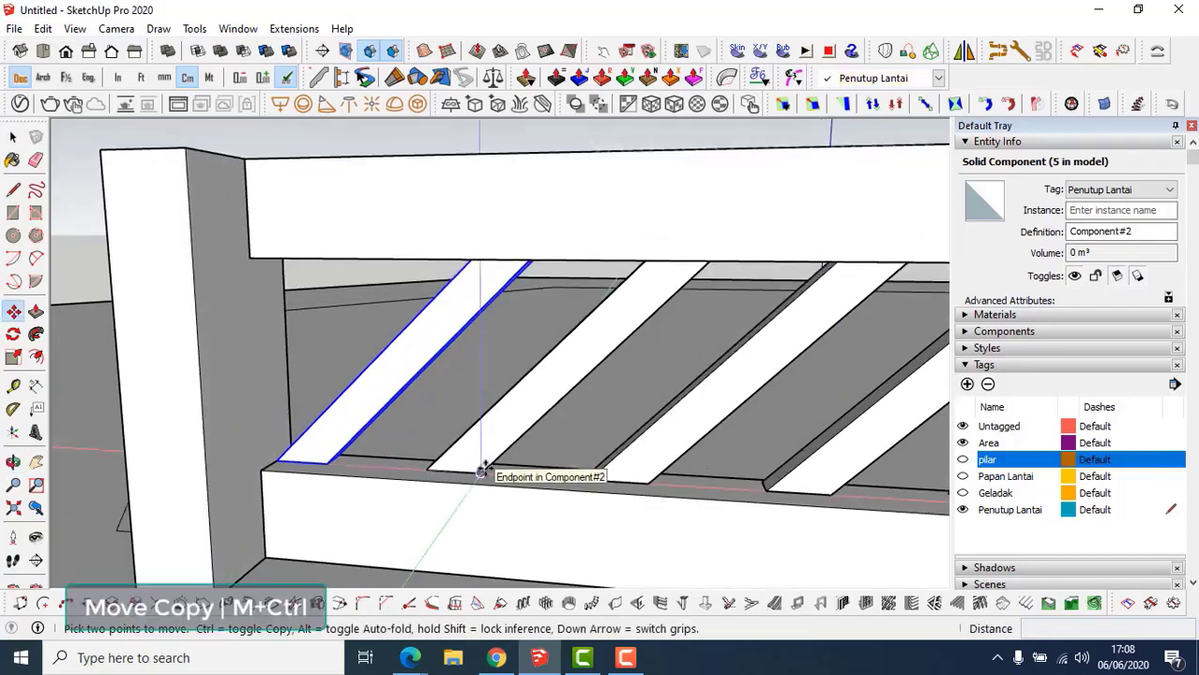
{"action": "left_click", "coordinate": [481, 472]}
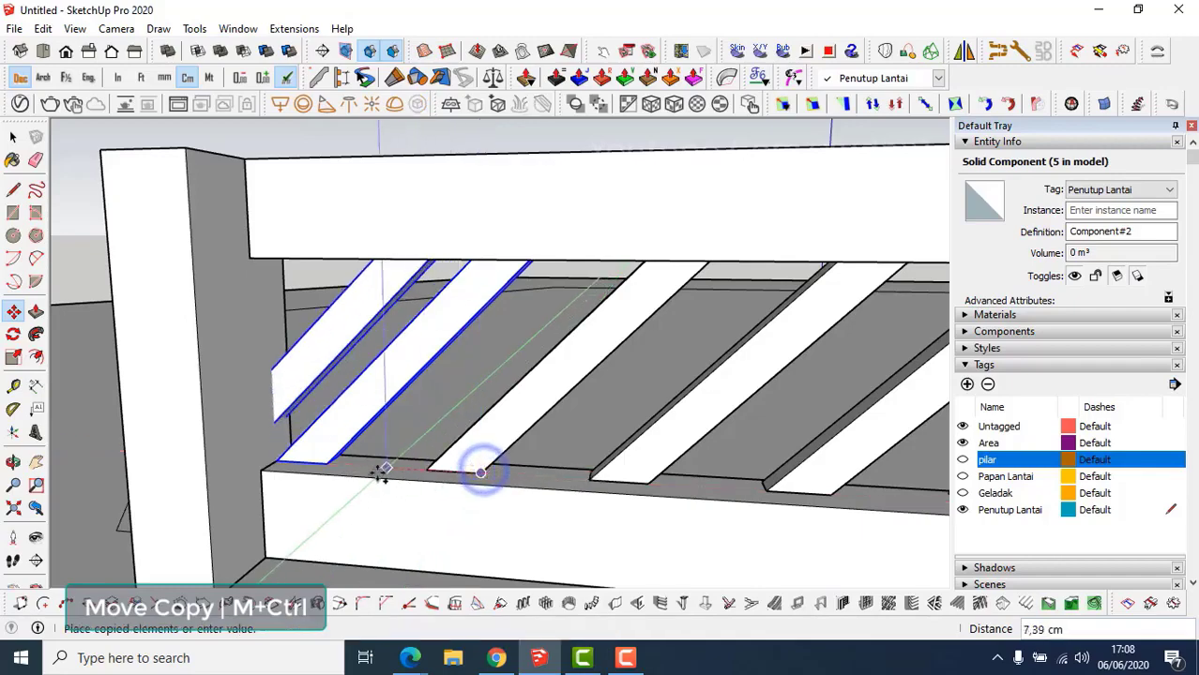
{"action": "left_click", "coordinate": [331, 469]}
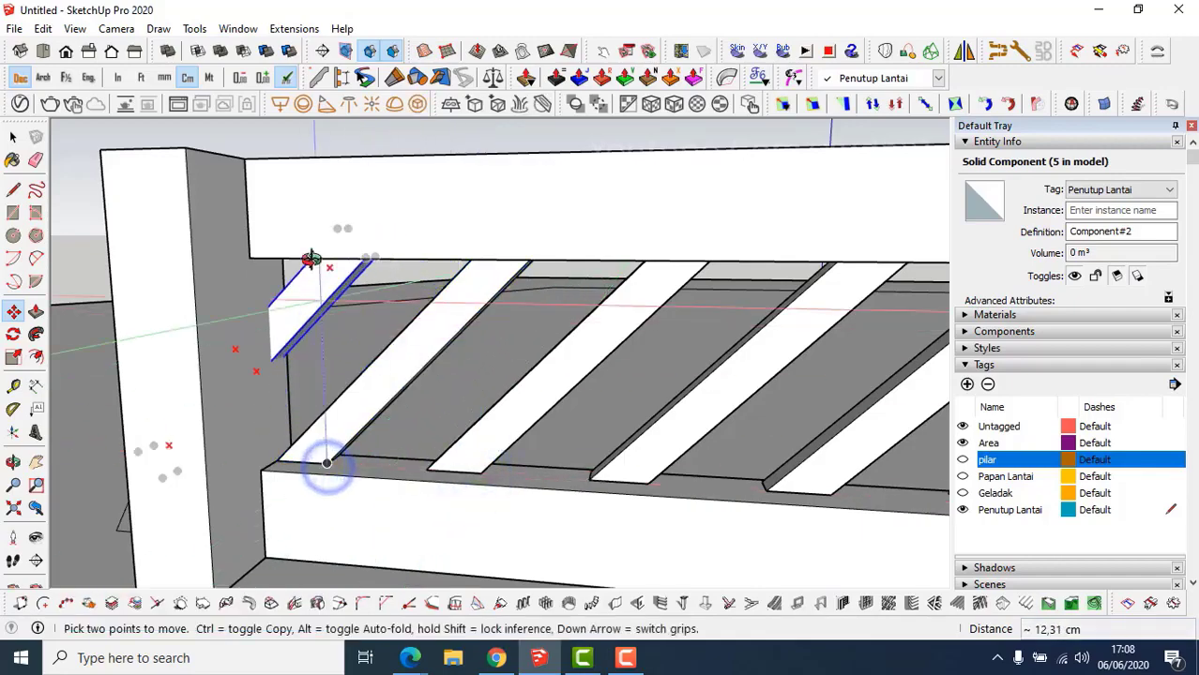
{"action": "middle_click_drag", "start_coordinate": [313, 260], "coordinate": [324, 235]}
{"action": "key", "text": "space"}
{"action": "right_click", "coordinate": [303, 319]}
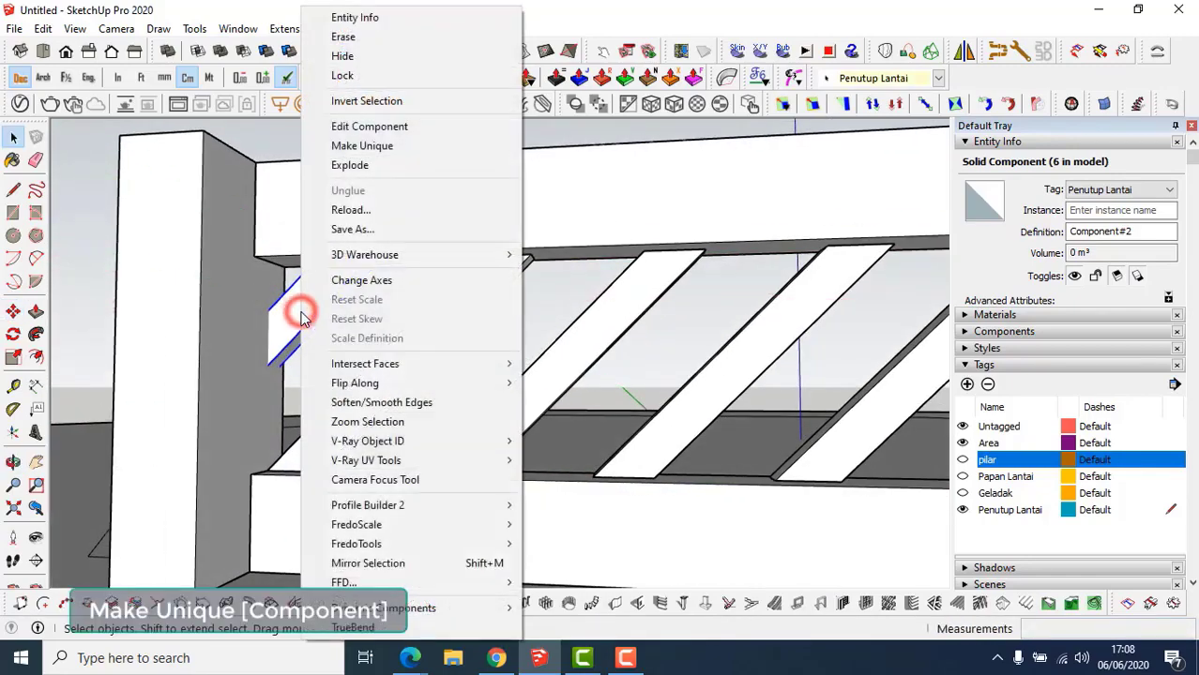
{"action": "left_click", "coordinate": [343, 145]}
Push back the slat copy's triangular end face so it ends flush with the pillar.
{"action": "scroll", "coordinate": [447, 246], "scroll_direction": "up", "scroll_amount": 5}
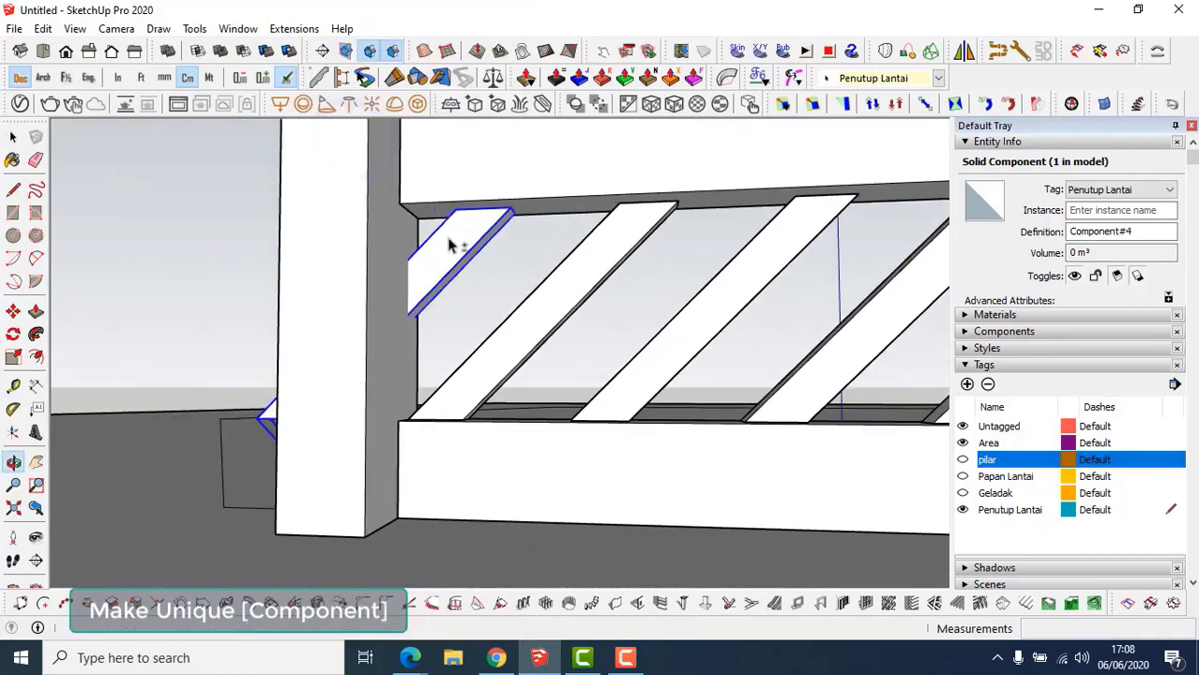
{"action": "double_click", "coordinate": [442, 260]}
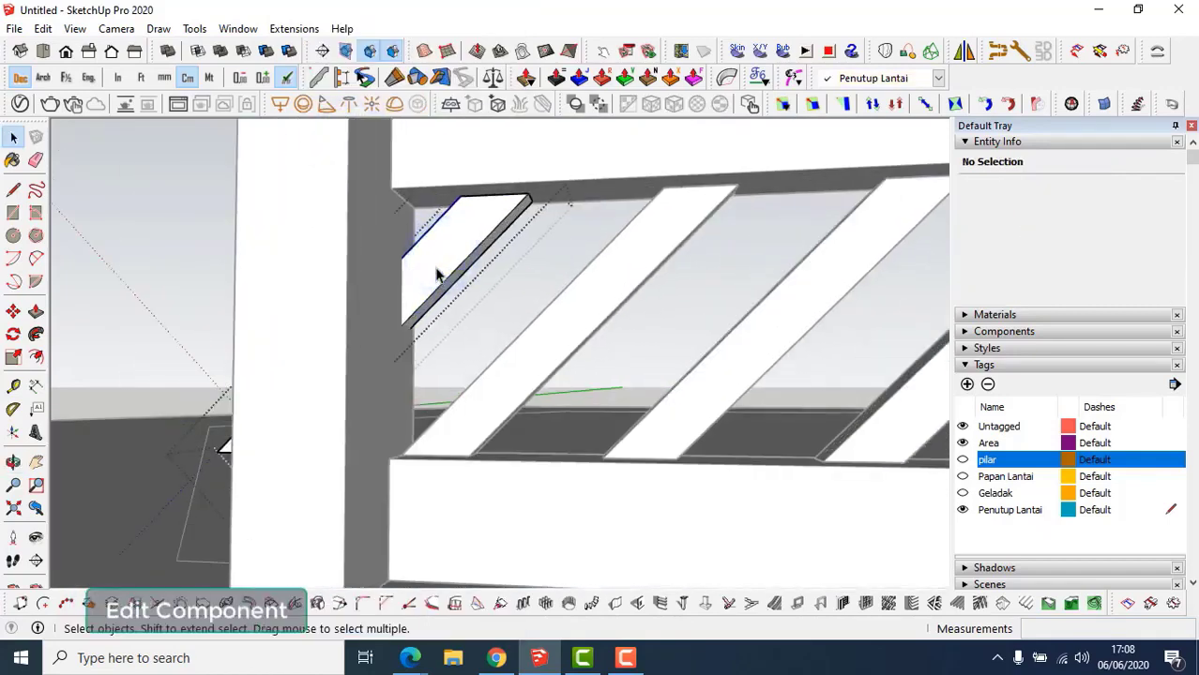
{"action": "key", "text": "l"}
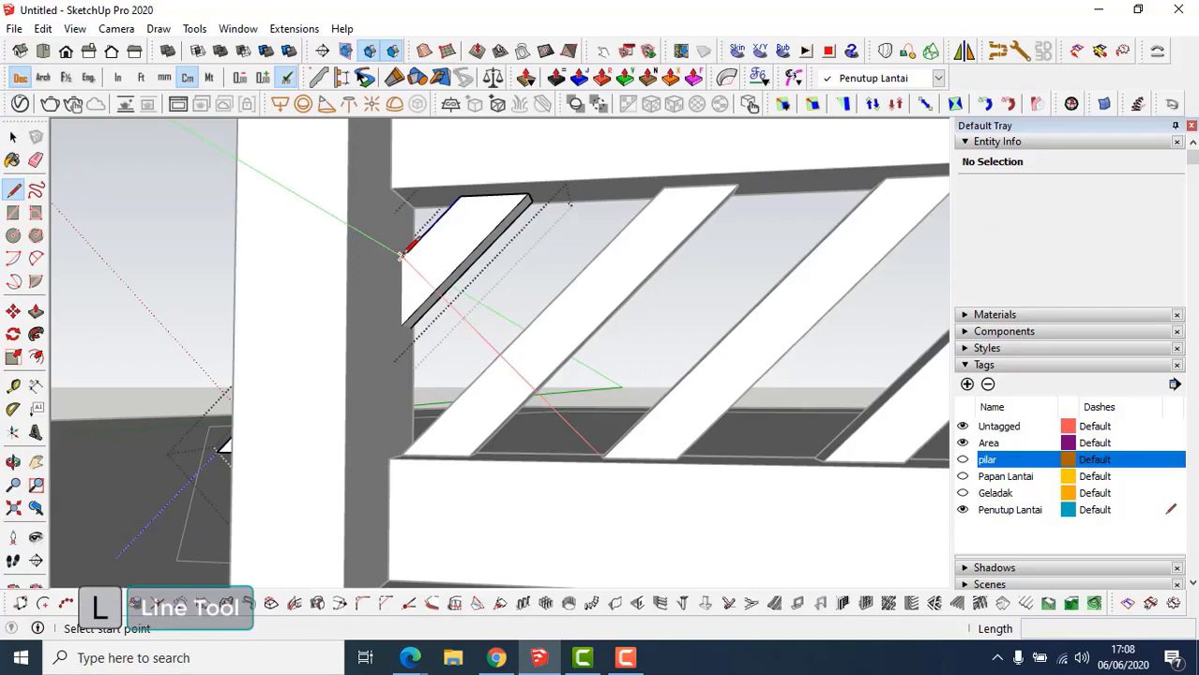
{"action": "middle_click_drag", "start_coordinate": [401, 319], "coordinate": [690, 389]}
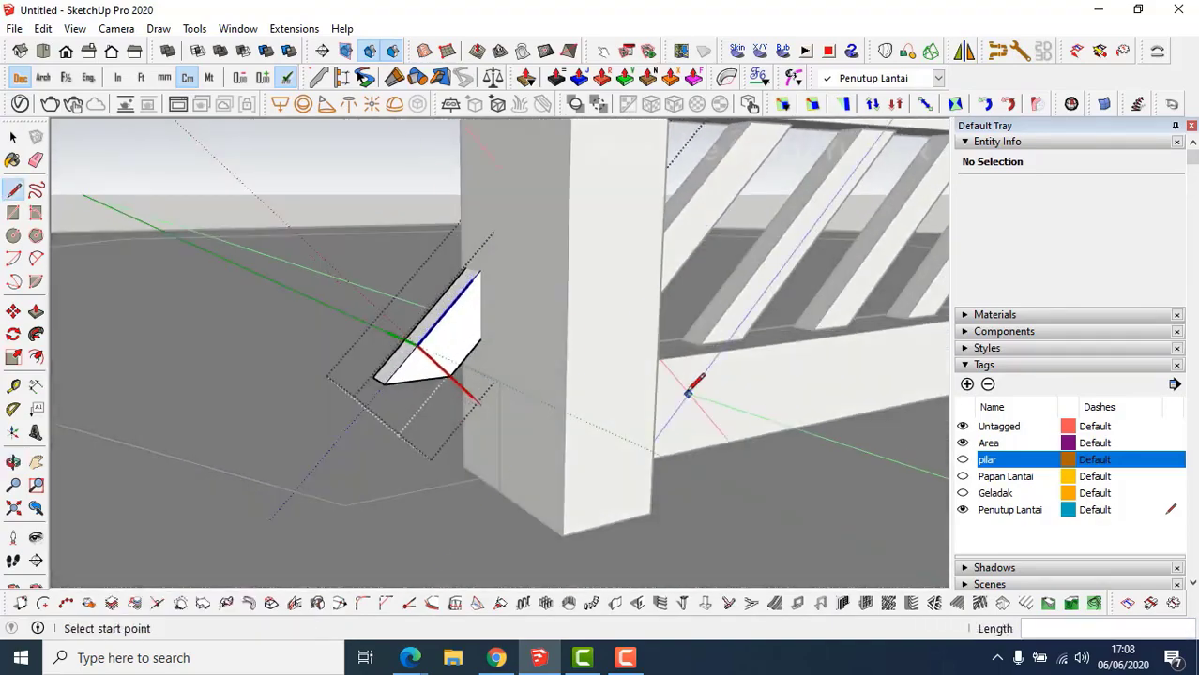
{"action": "key", "text": "p"}
{"action": "left_click", "coordinate": [450, 352]}
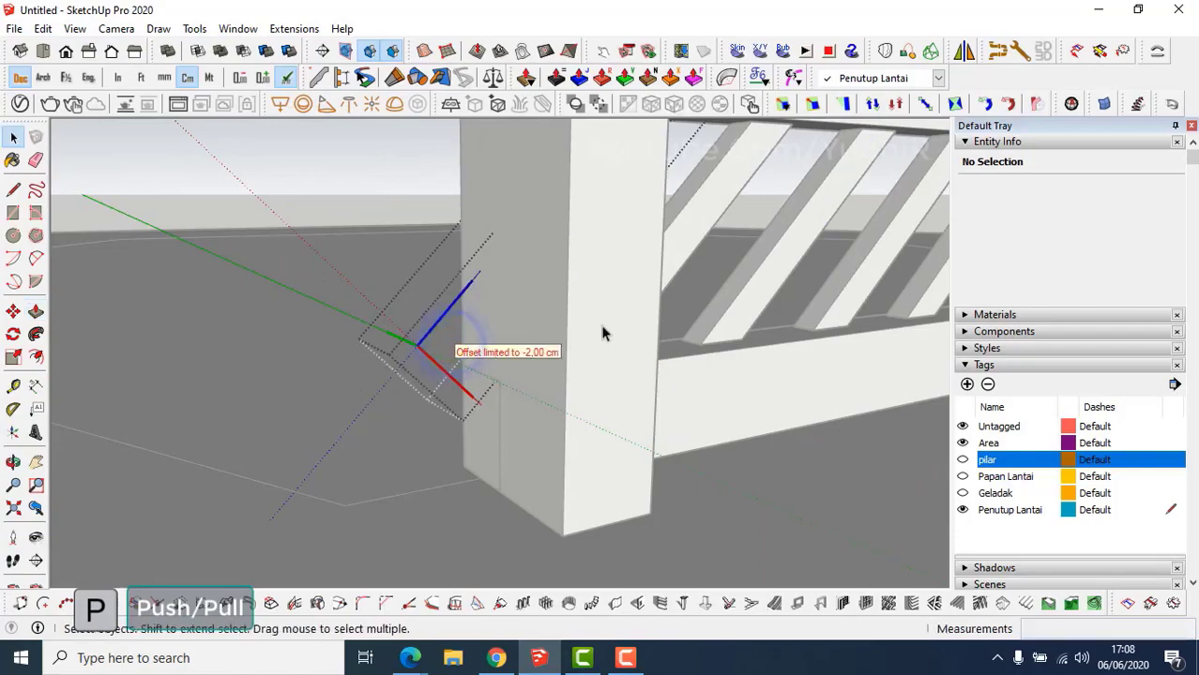
{"action": "middle_click_drag", "start_coordinate": [603, 327], "coordinate": [464, 420]}
{"action": "key", "text": "Escape"}
{"action": "scroll", "coordinate": [490, 441], "scroll_direction": "down", "scroll_amount": 3}
{"action": "scroll", "coordinate": [472, 397], "scroll_direction": "down", "scroll_amount": 2}
{"action": "scroll", "coordinate": [582, 427], "scroll_direction": "up", "scroll_amount": 1}
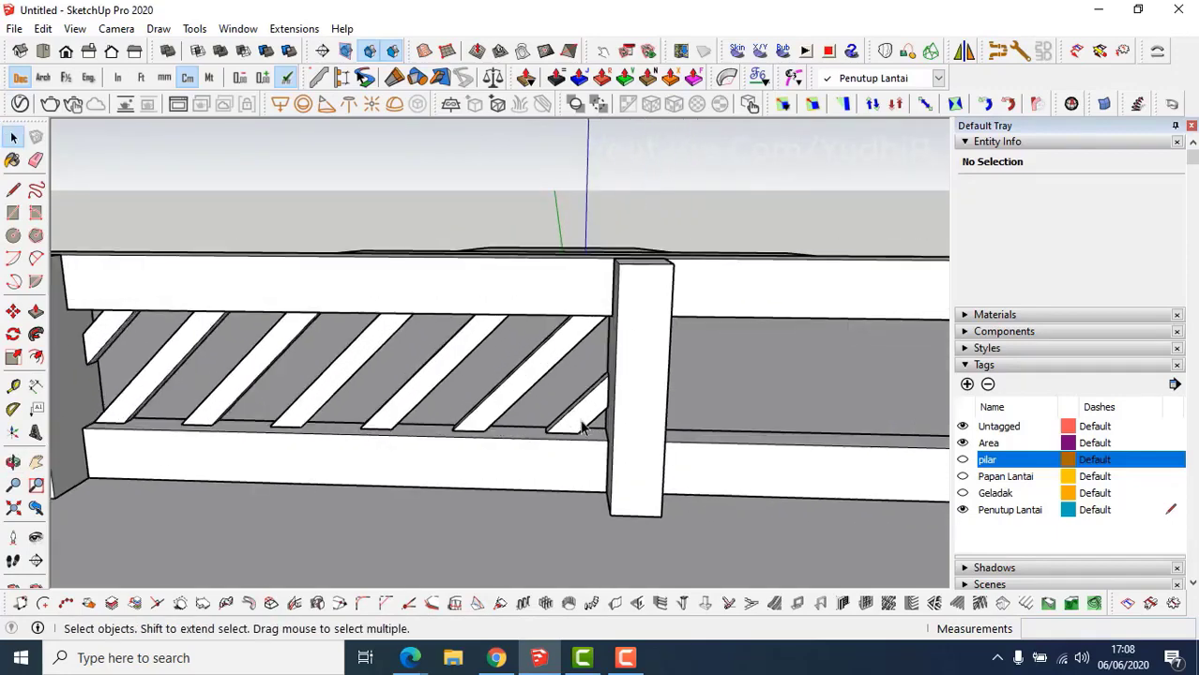
Select the diagonal slats from the short end slat to the leftmost one and group them.
{"action": "left_click", "coordinate": [582, 427]}
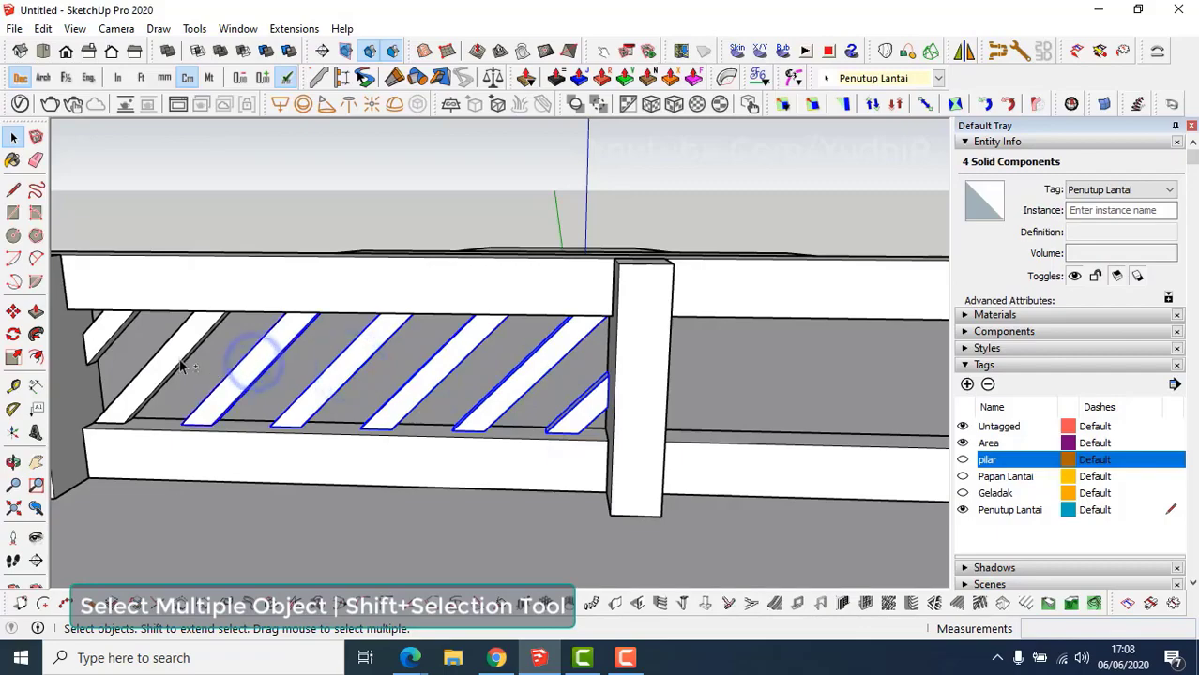
{"action": "left_click", "coordinate": [110, 338], "text": "shift"}
{"action": "right_click", "coordinate": [111, 337]}
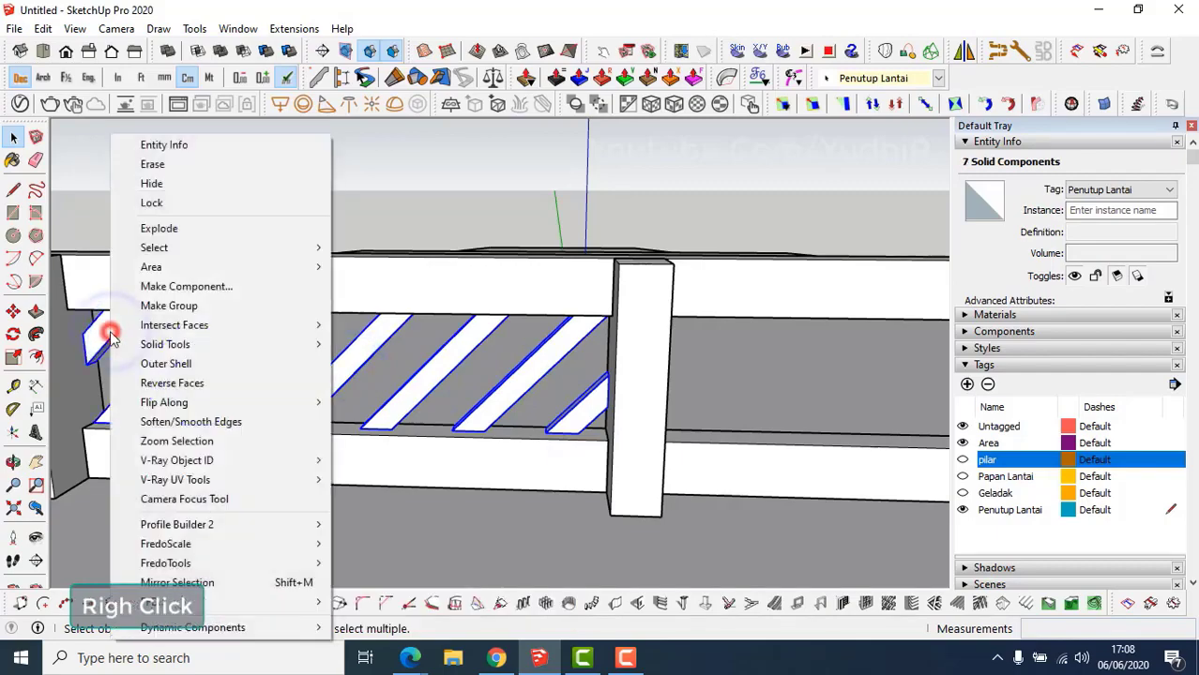
{"action": "left_click", "coordinate": [150, 305]}
{"action": "middle_click_drag", "start_coordinate": [223, 397], "coordinate": [327, 432]}
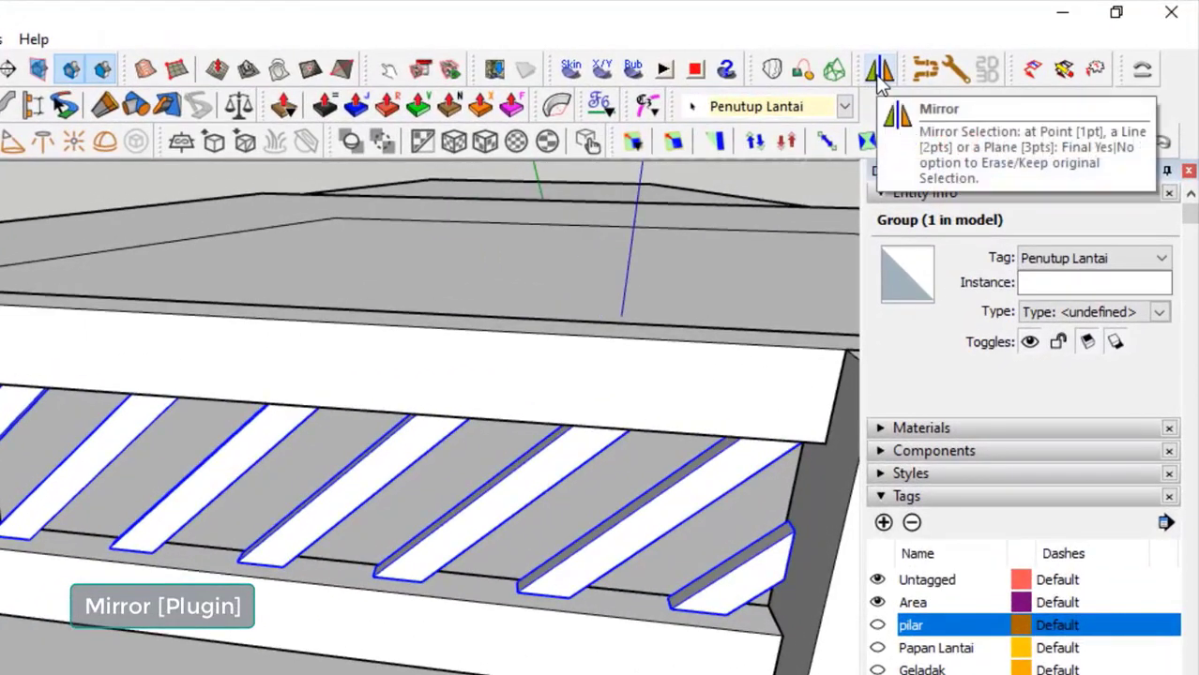
Mirror the slat group along the bottom rail, keeping the original, and flip it along red.
{"action": "left_click", "coordinate": [880, 73]}
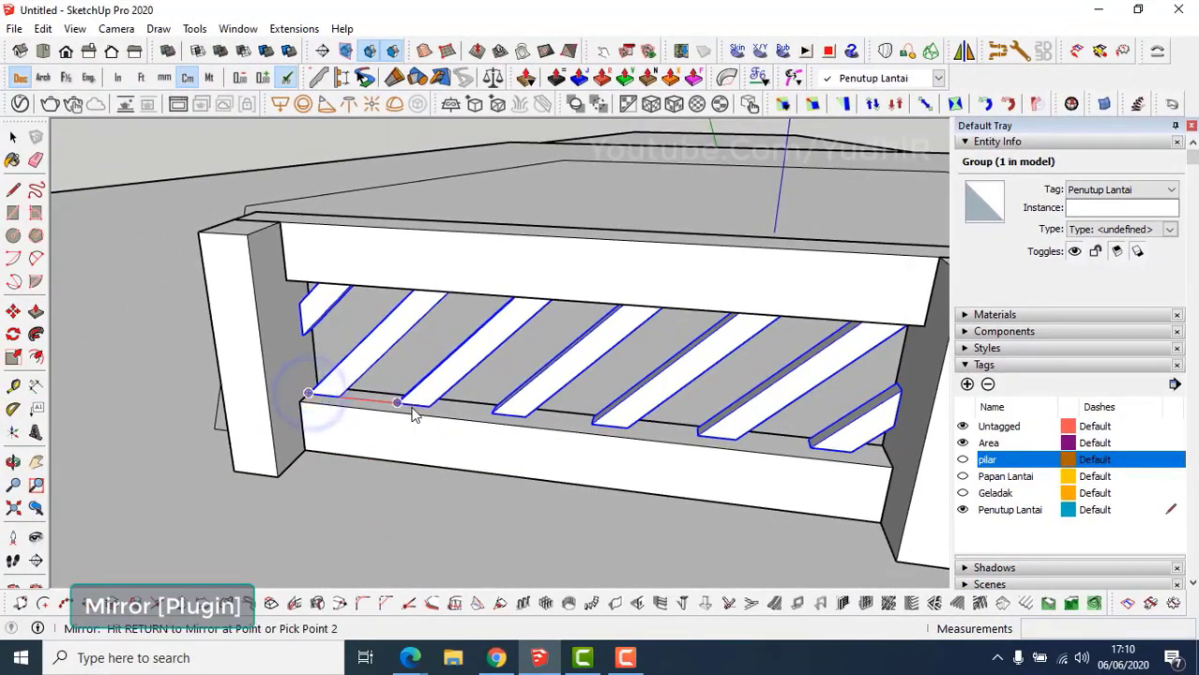
{"action": "left_click", "coordinate": [427, 410]}
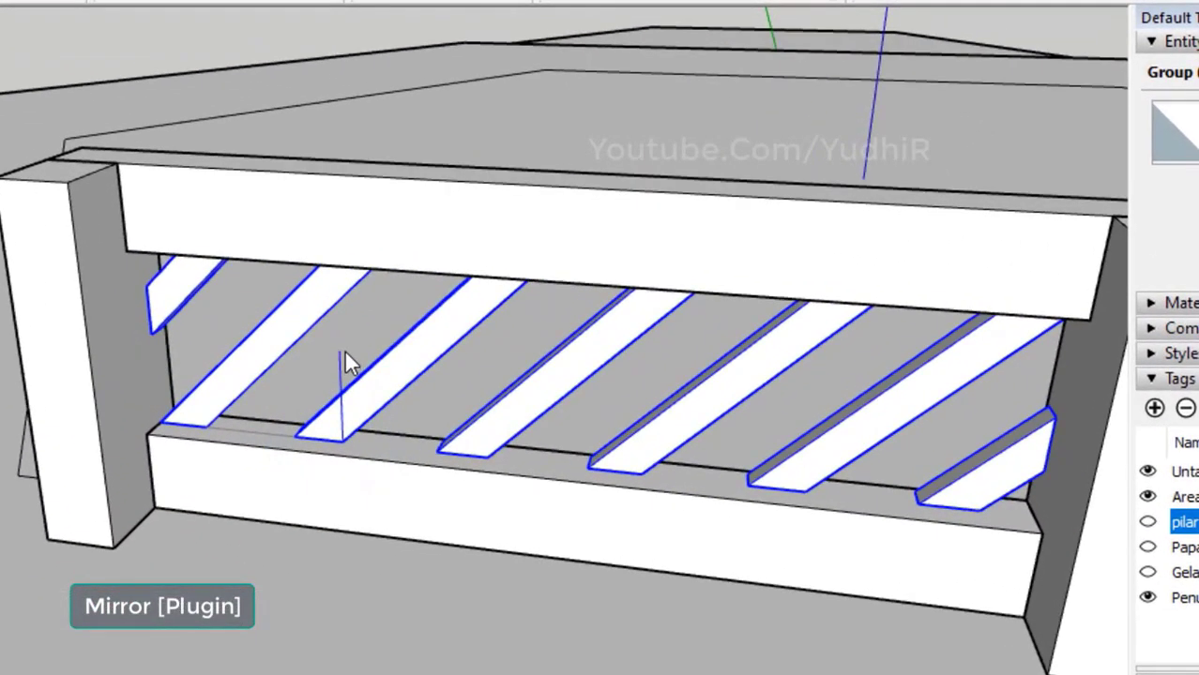
{"action": "left_click", "coordinate": [430, 353]}
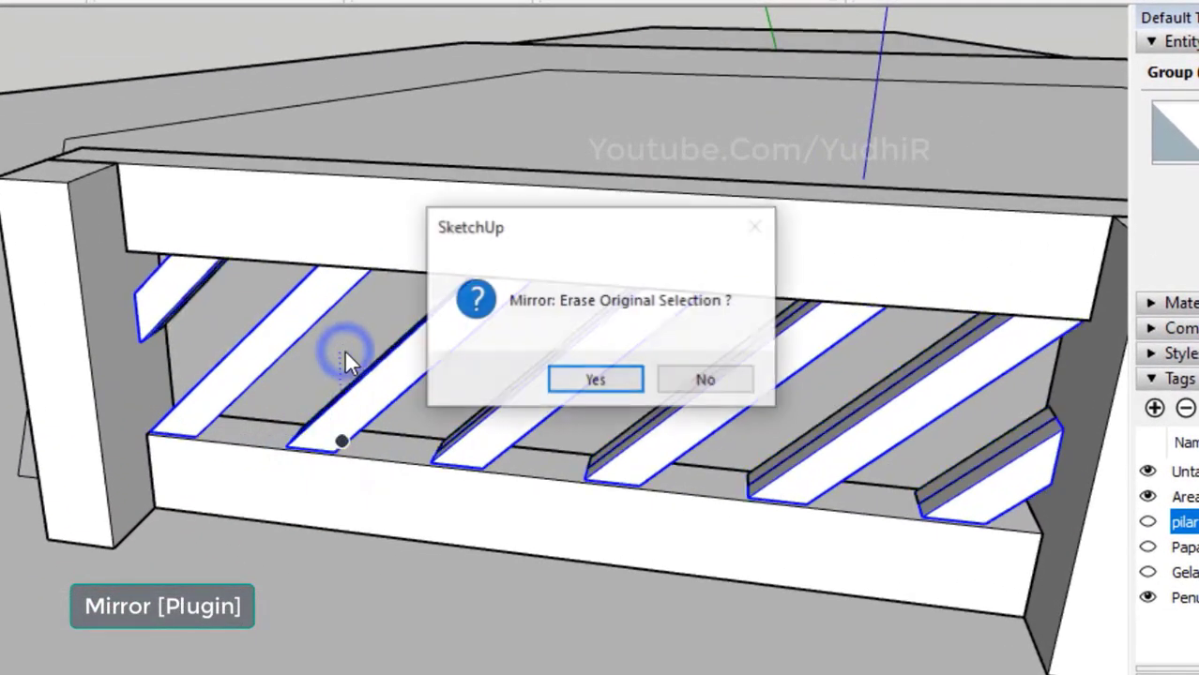
{"action": "left_click", "coordinate": [705, 380]}
{"action": "left_click", "coordinate": [562, 401]}
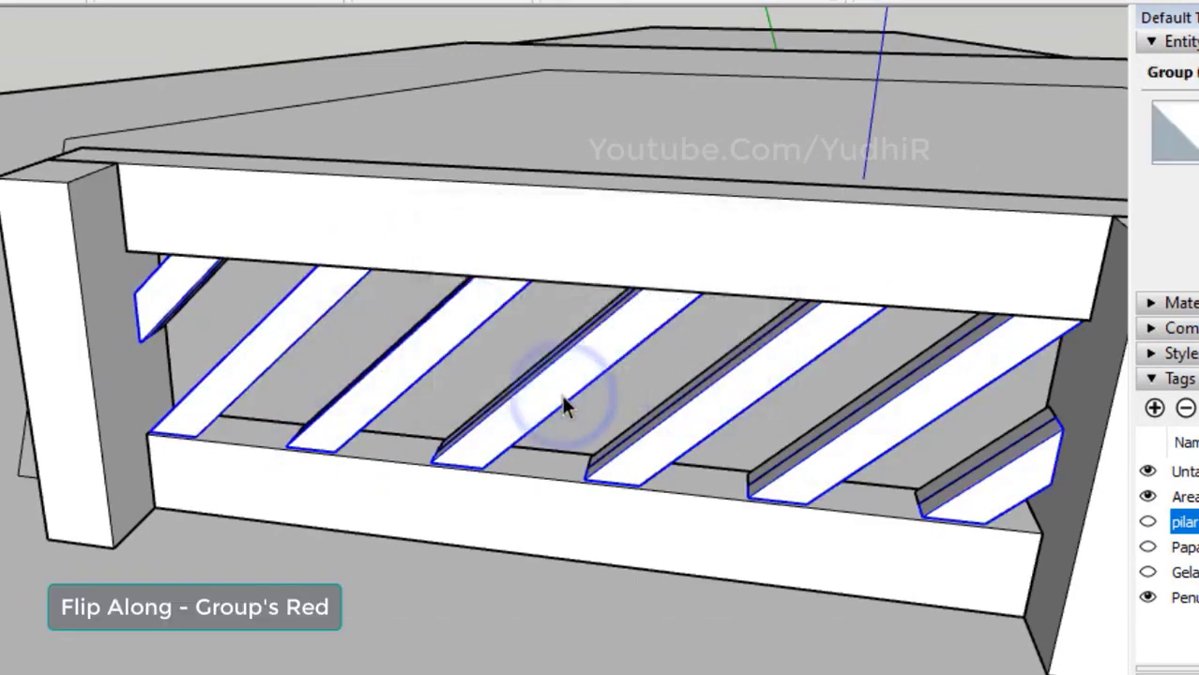
{"action": "right_click", "coordinate": [563, 405]}
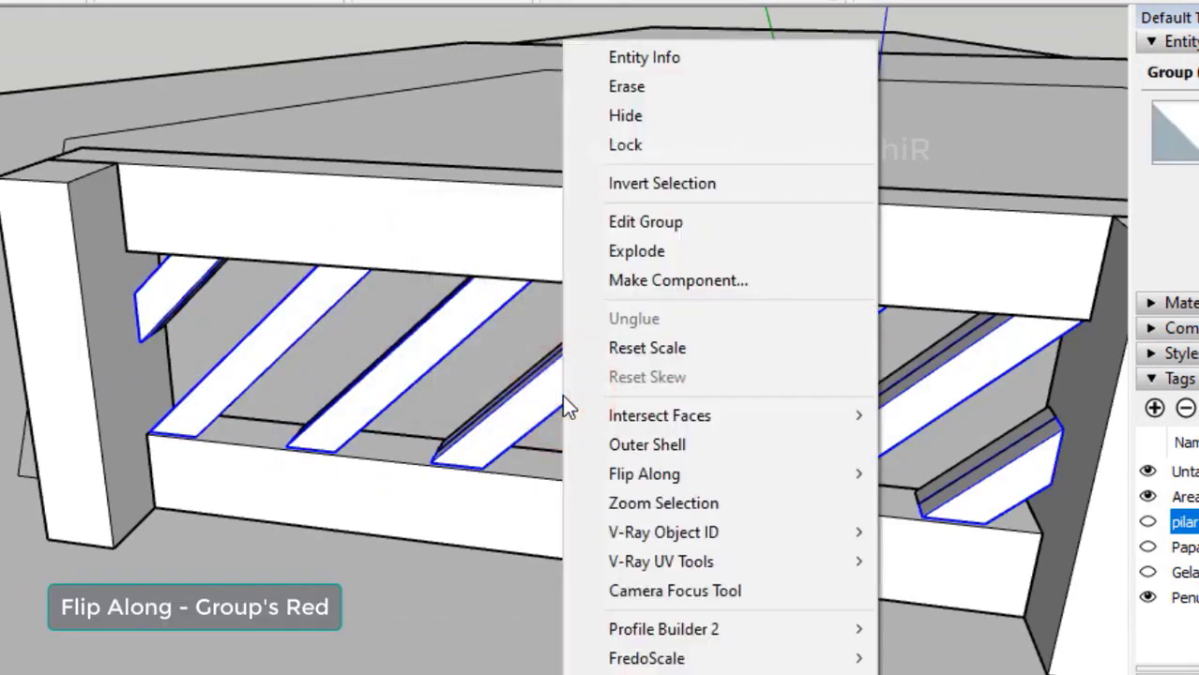
{"action": "mouse_move", "coordinate": [638, 470]}
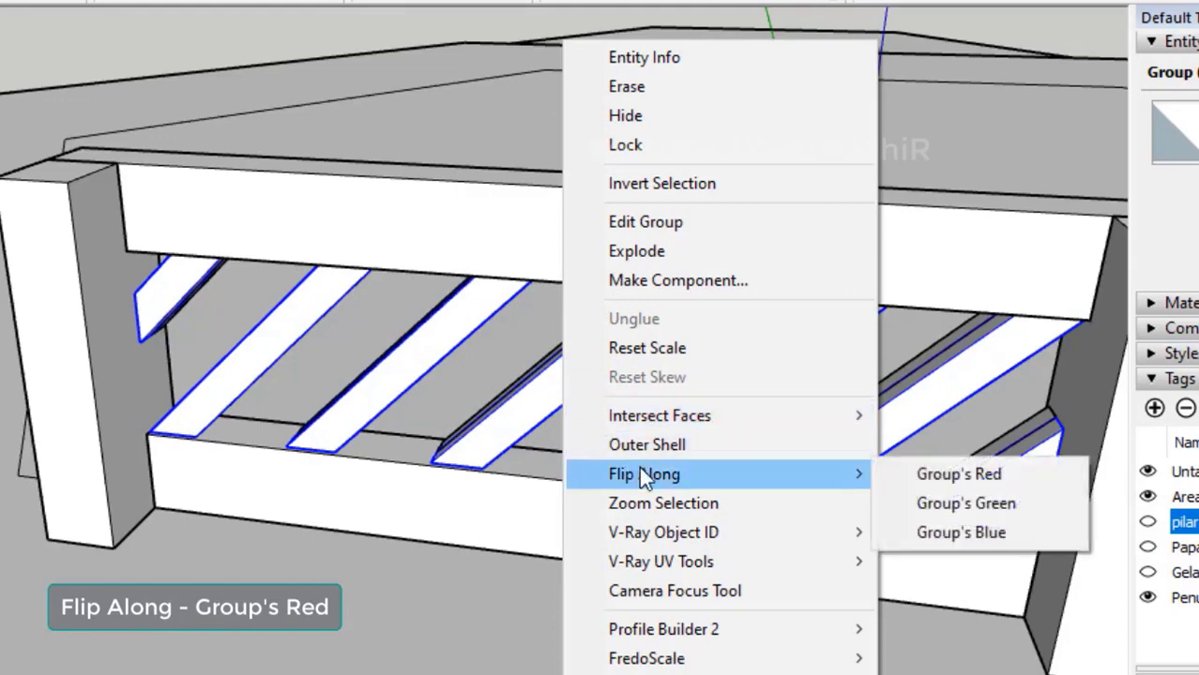
{"action": "left_click", "coordinate": [898, 472]}
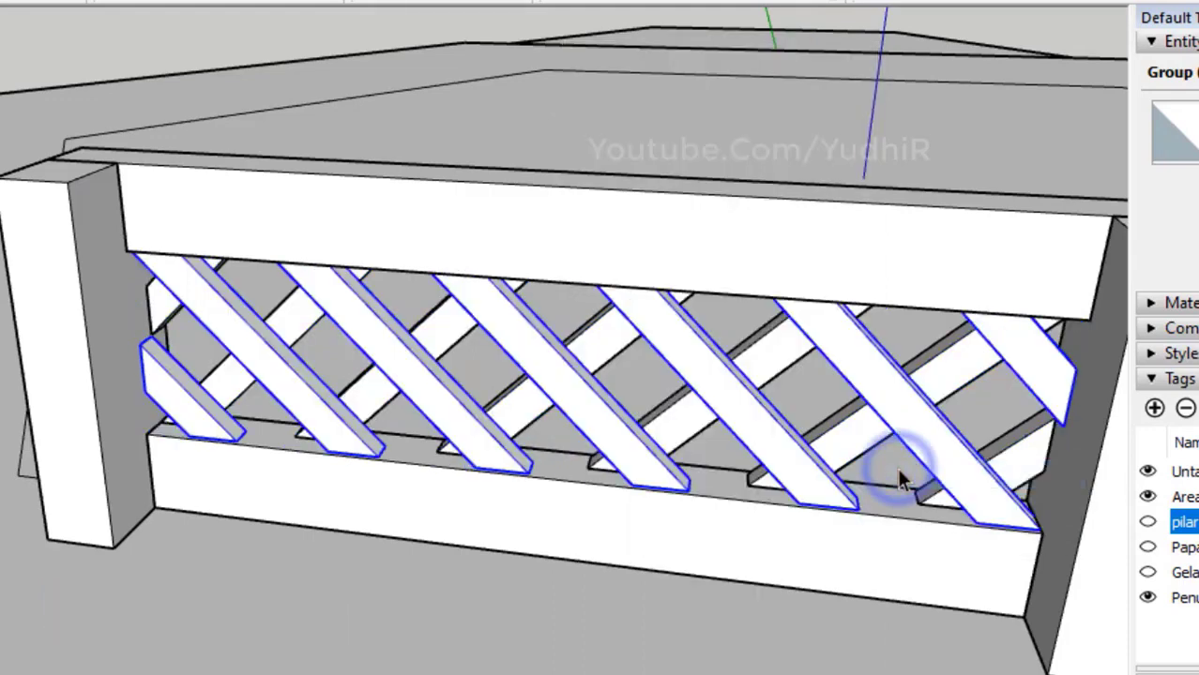
{"action": "middle_click_drag", "start_coordinate": [690, 427], "coordinate": [627, 361]}
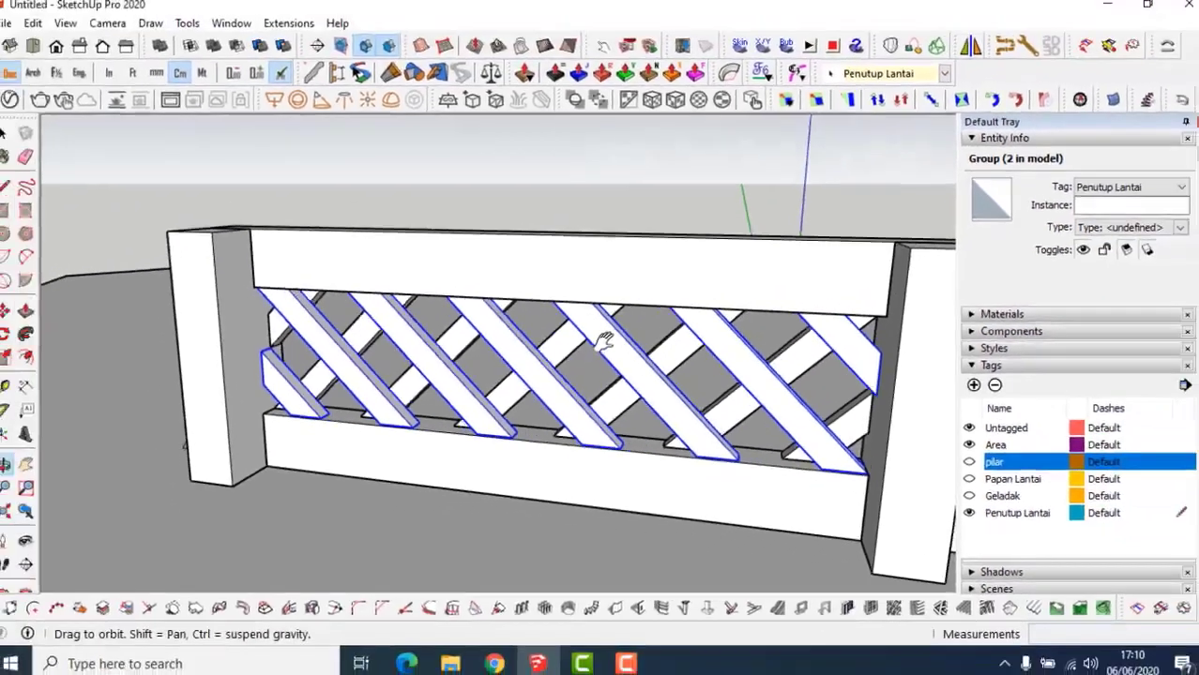
Turn the two slat groups into a lattice component.
{"action": "right_click", "coordinate": [562, 360]}
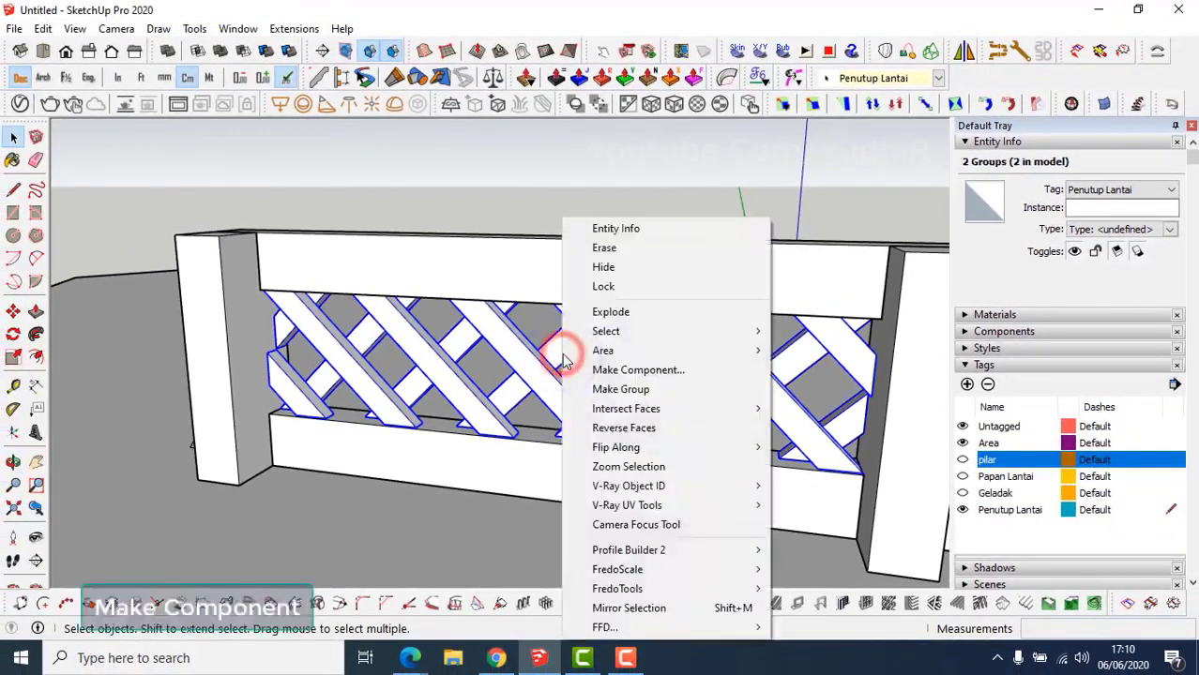
{"action": "left_click", "coordinate": [596, 372]}
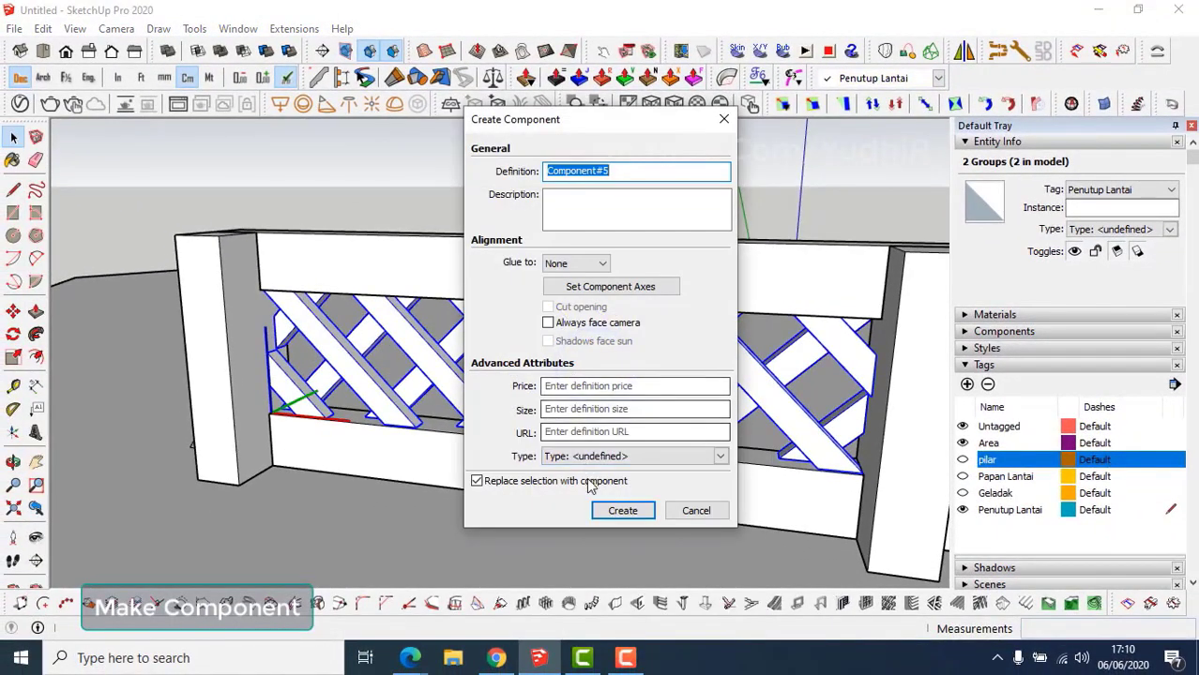
{"action": "left_click", "coordinate": [623, 511]}
{"action": "middle_click_drag", "start_coordinate": [612, 510], "coordinate": [404, 459]}
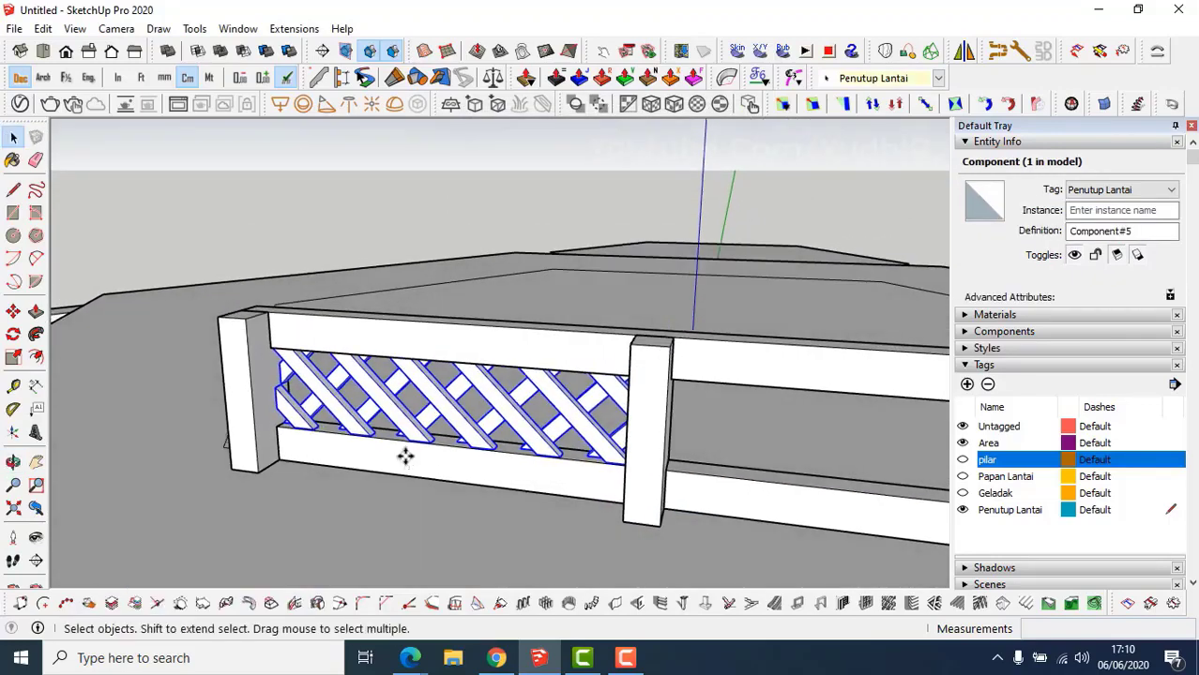
Copy the lattice from the post's top corner into the next railing bay.
{"action": "key", "text": "ctrl"}
{"action": "left_click", "coordinate": [245, 319]}
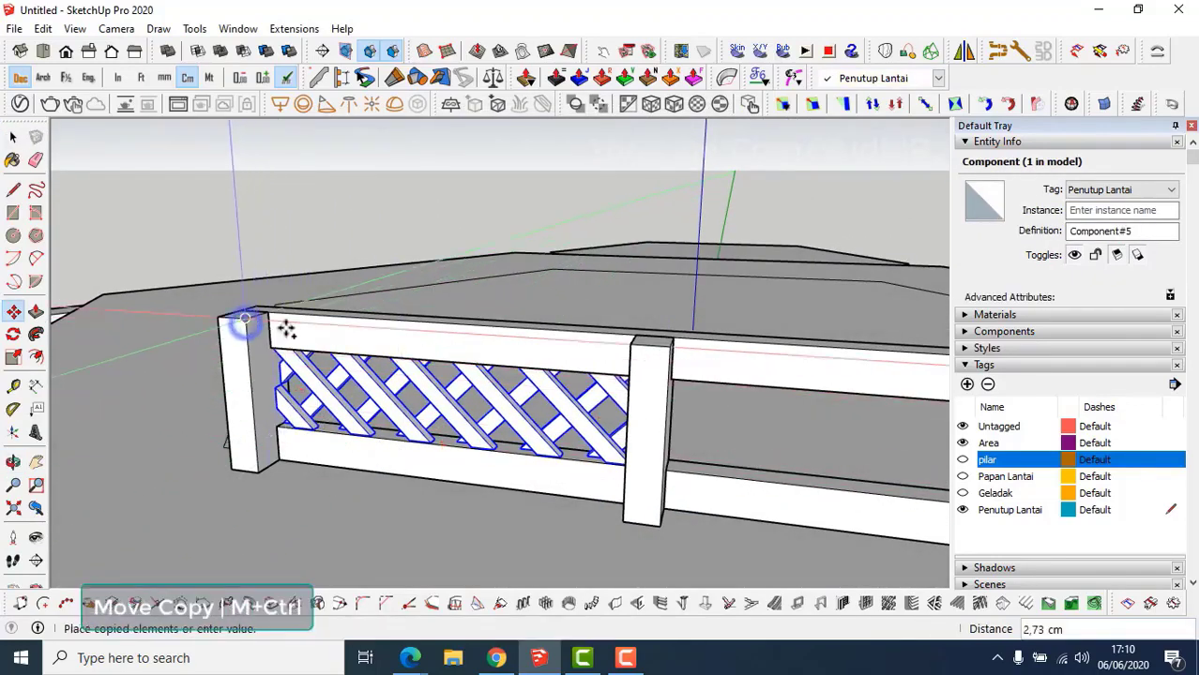
{"action": "middle_click_drag", "start_coordinate": [631, 366], "coordinate": [452, 356], "text": "shift"}
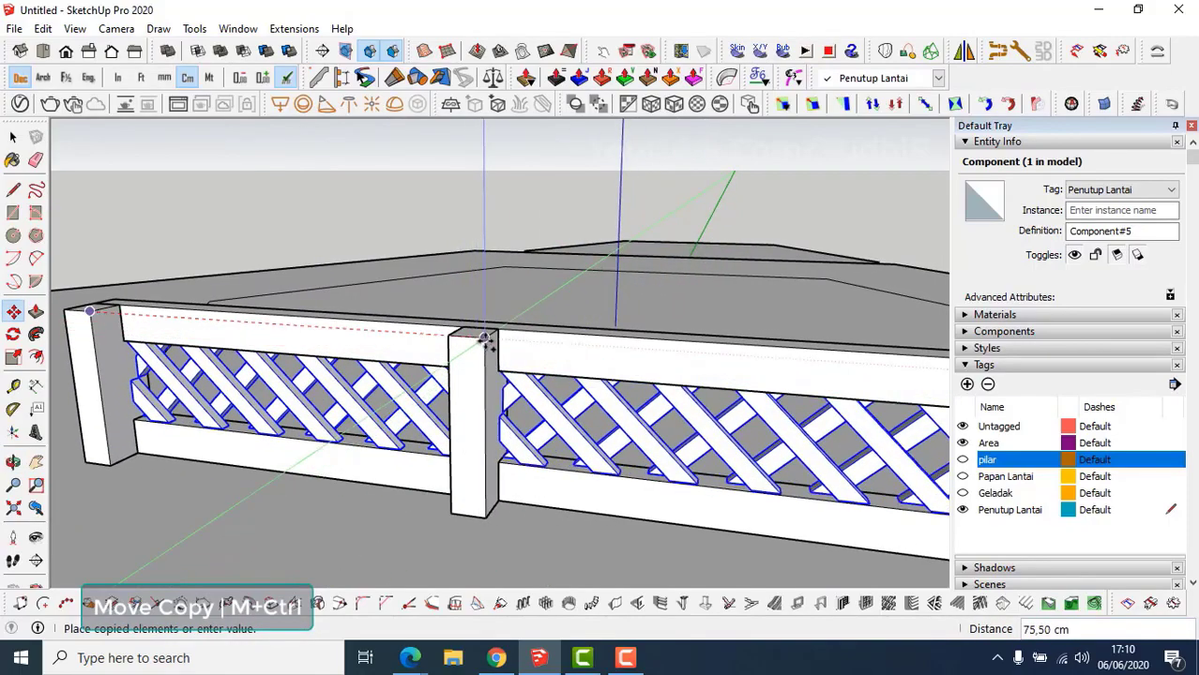
{"action": "left_click", "coordinate": [485, 340]}
{"action": "middle_click_drag", "start_coordinate": [468, 421], "coordinate": [578, 359]}
{"action": "scroll", "coordinate": [769, 378], "scroll_direction": "down", "scroll_amount": 1}
{"action": "scroll", "coordinate": [628, 392], "scroll_direction": "up", "scroll_amount": 4}
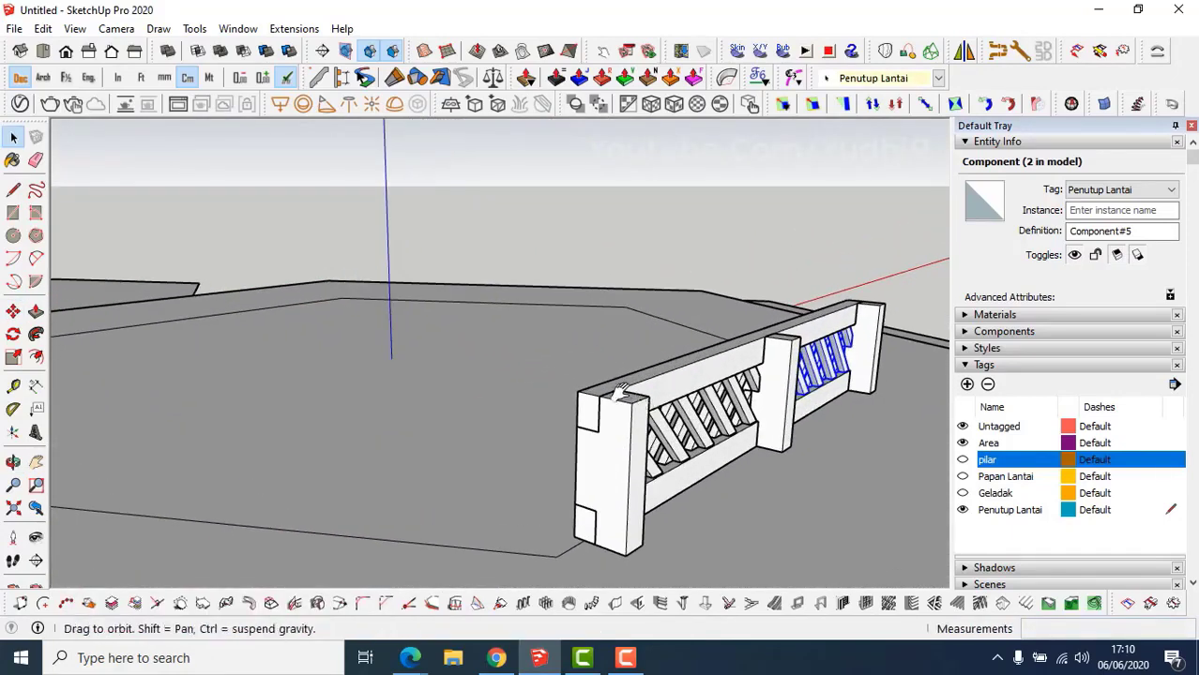
{"action": "middle_click_drag", "start_coordinate": [627, 391], "coordinate": [550, 410], "text": "shift"}
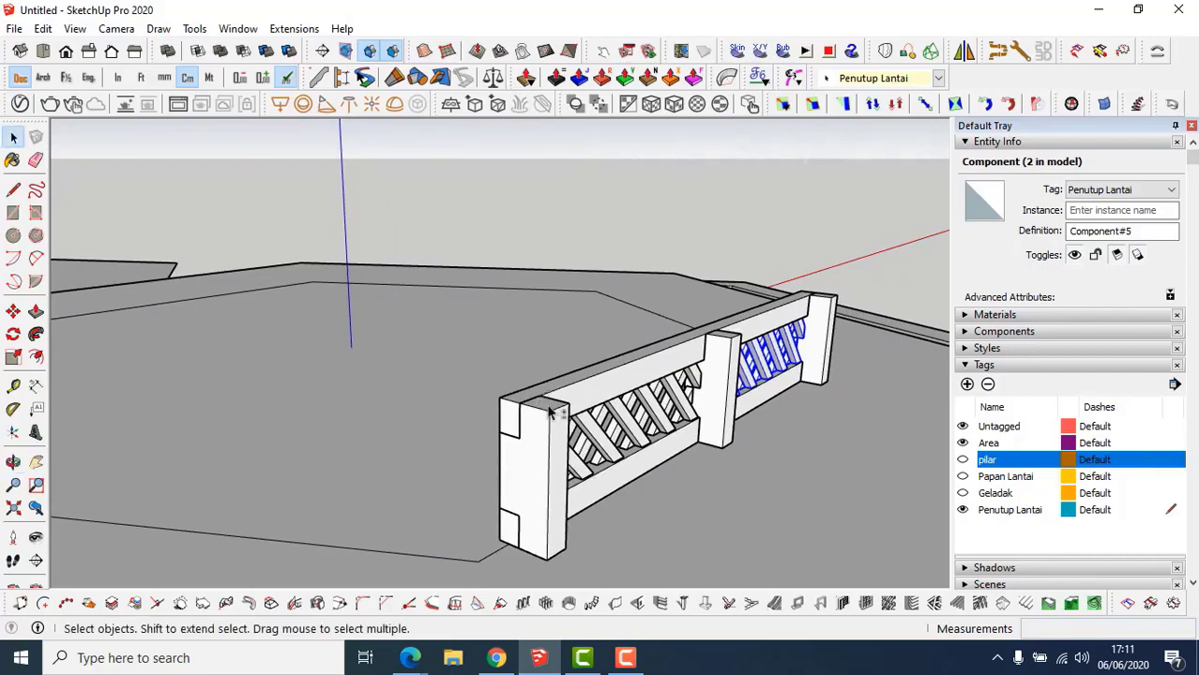
Draw a rectangle over the rail top and pull it up 3 cm into a board.
{"action": "key", "text": "r"}
{"action": "middle_click_drag", "start_coordinate": [518, 398], "coordinate": [487, 437], "text": "shift"}
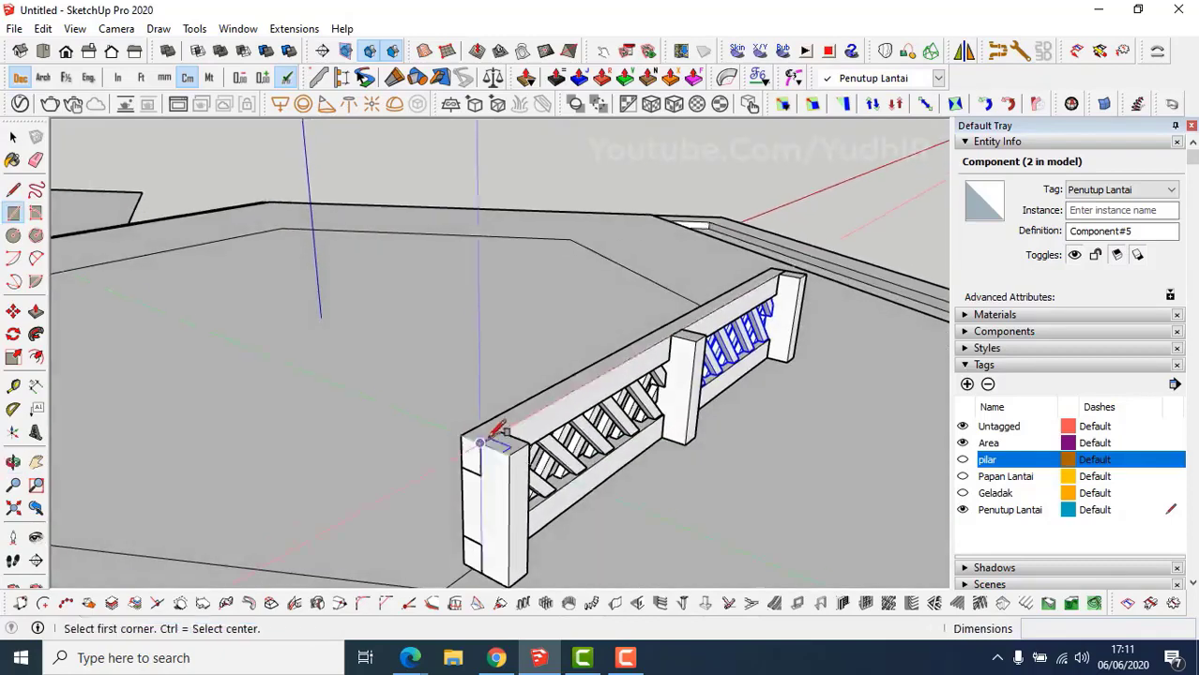
{"action": "scroll", "coordinate": [466, 437], "scroll_direction": "up", "scroll_amount": 2}
{"action": "middle_click_drag", "start_coordinate": [678, 320], "coordinate": [515, 393], "text": "shift"}
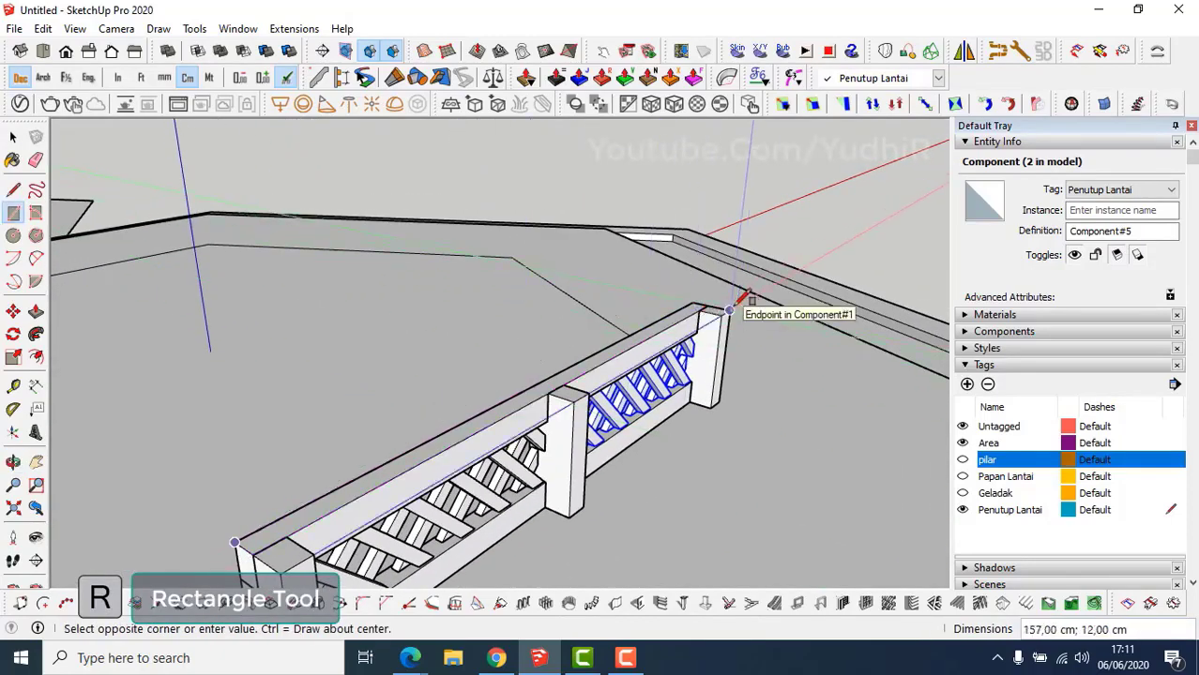
{"action": "left_click", "coordinate": [728, 309]}
{"action": "middle_click_drag", "start_coordinate": [517, 300], "coordinate": [661, 335]}
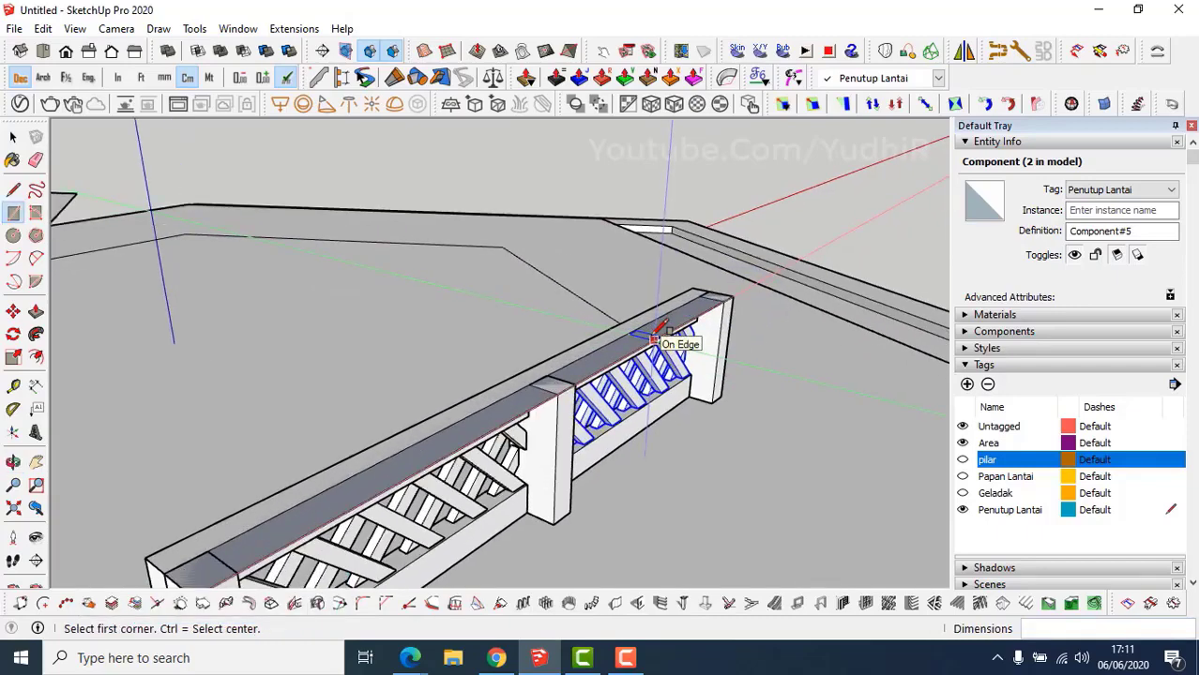
{"action": "key", "text": "p"}
{"action": "left_click", "coordinate": [639, 340]}
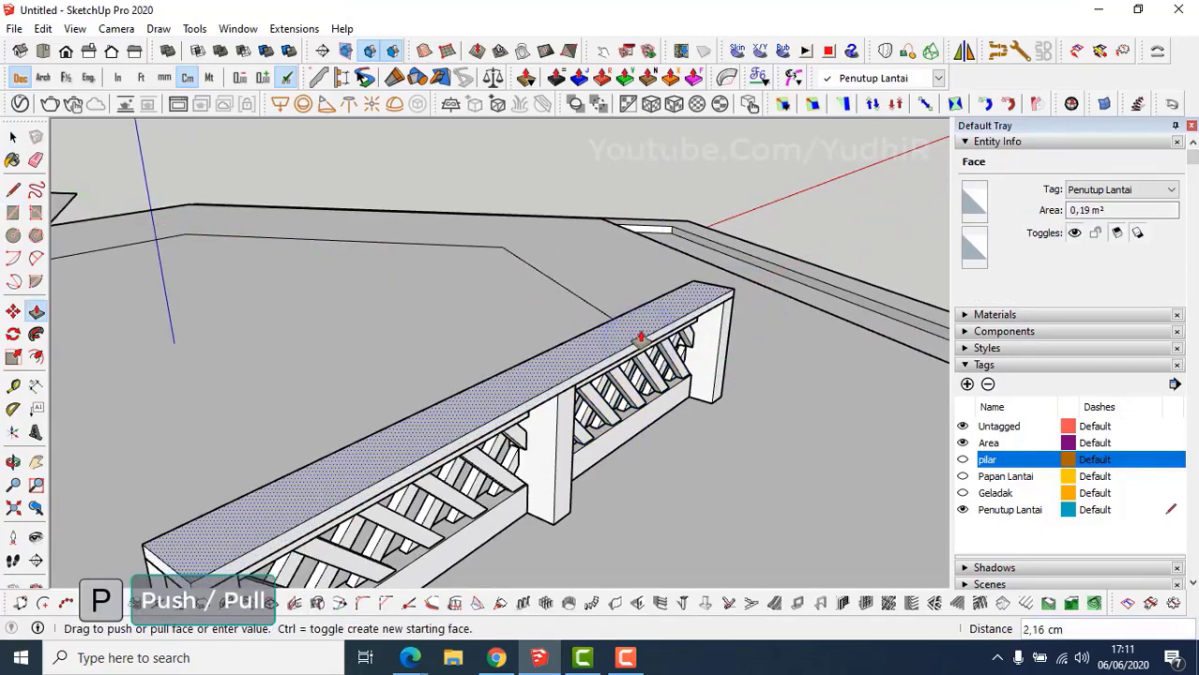
{"action": "type", "text": "3"}
{"action": "key", "text": "Return"}
{"action": "key", "text": "space"}
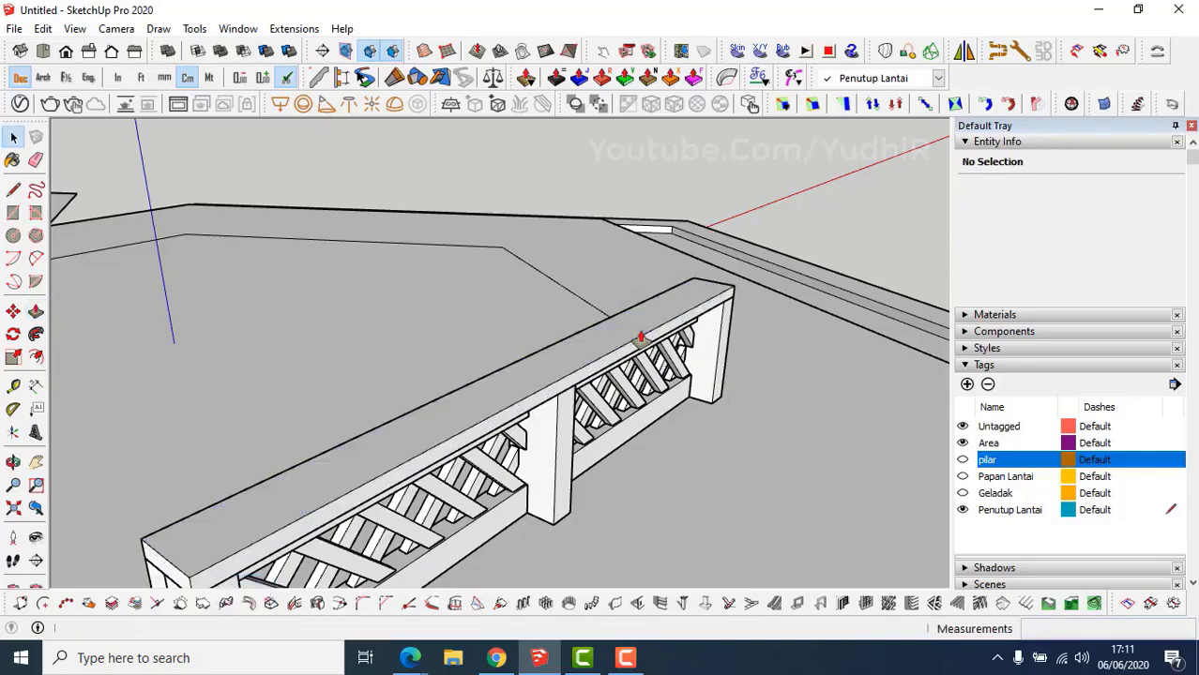
Make the whole rail-top board into a group.
{"action": "triple_click", "coordinate": [641, 336]}
{"action": "right_click", "coordinate": [641, 336]}
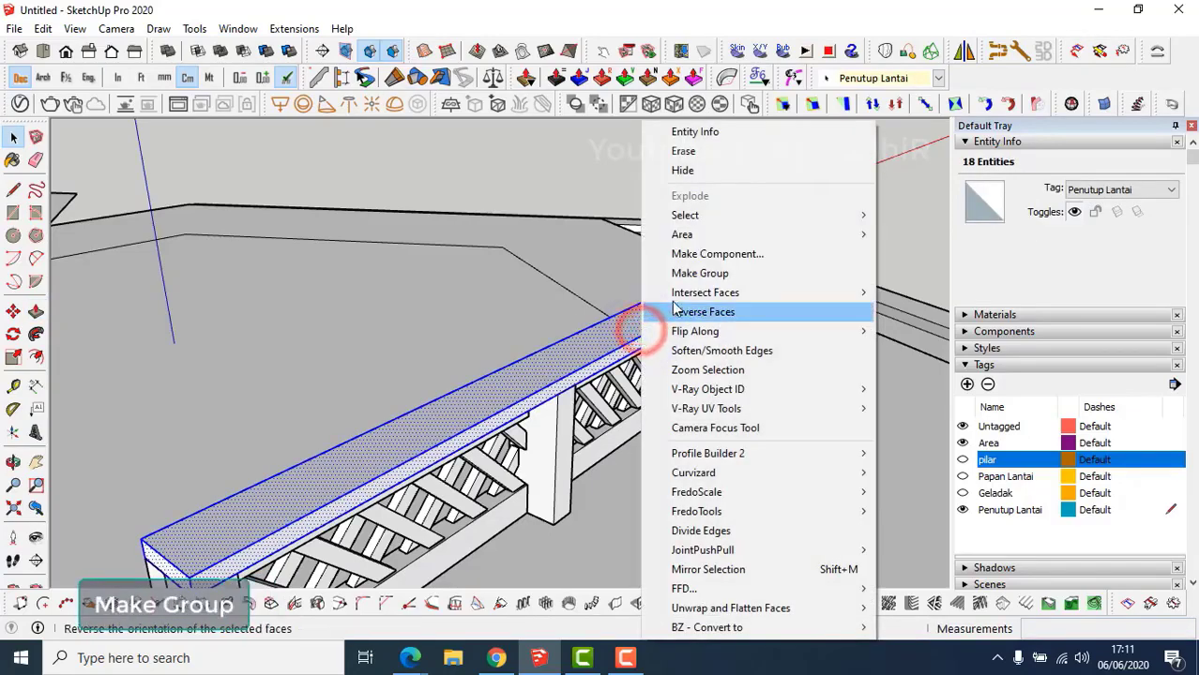
{"action": "left_click", "coordinate": [686, 281]}
{"action": "middle_click_drag", "start_coordinate": [643, 352], "coordinate": [658, 301]}
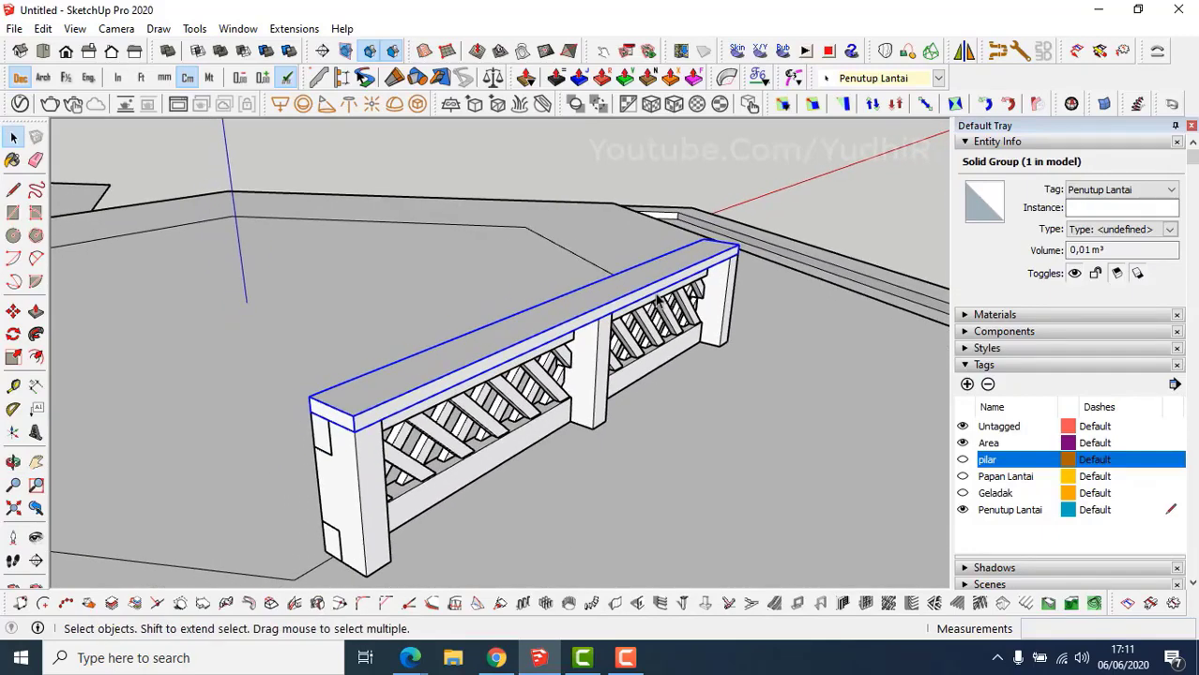
{"action": "middle_click_drag", "start_coordinate": [459, 394], "coordinate": [435, 366]}
Inside the board group, push the front face out 3 cm, then close the group.
{"action": "double_click", "coordinate": [434, 366]}
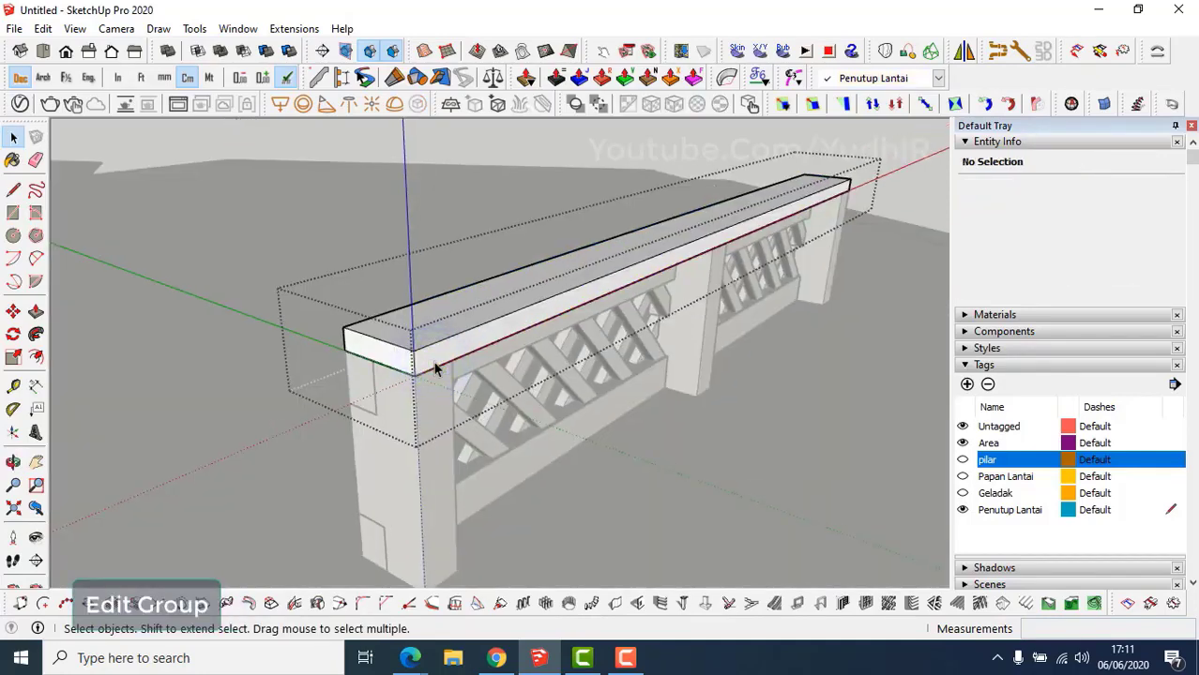
{"action": "key", "text": "p"}
{"action": "left_click", "coordinate": [435, 359]}
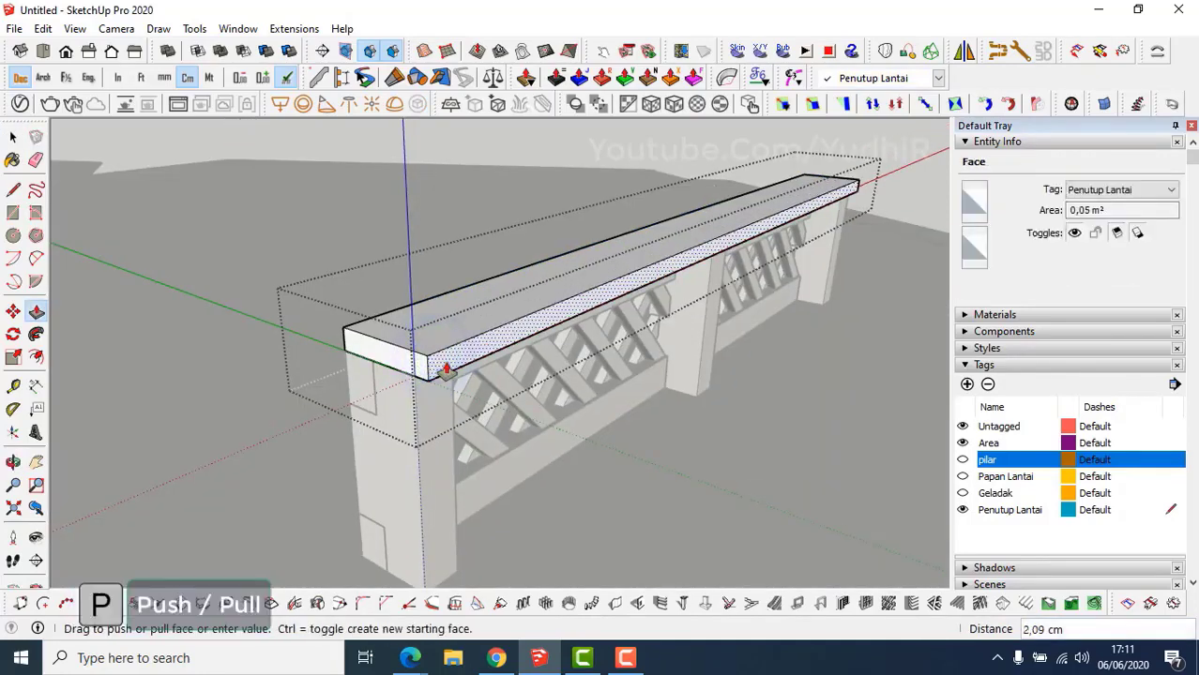
{"action": "type", "text": "3"}
{"action": "key", "text": "Return"}
{"action": "middle_click_drag", "start_coordinate": [446, 369], "coordinate": [402, 413]}
{"action": "key", "text": "Escape"}
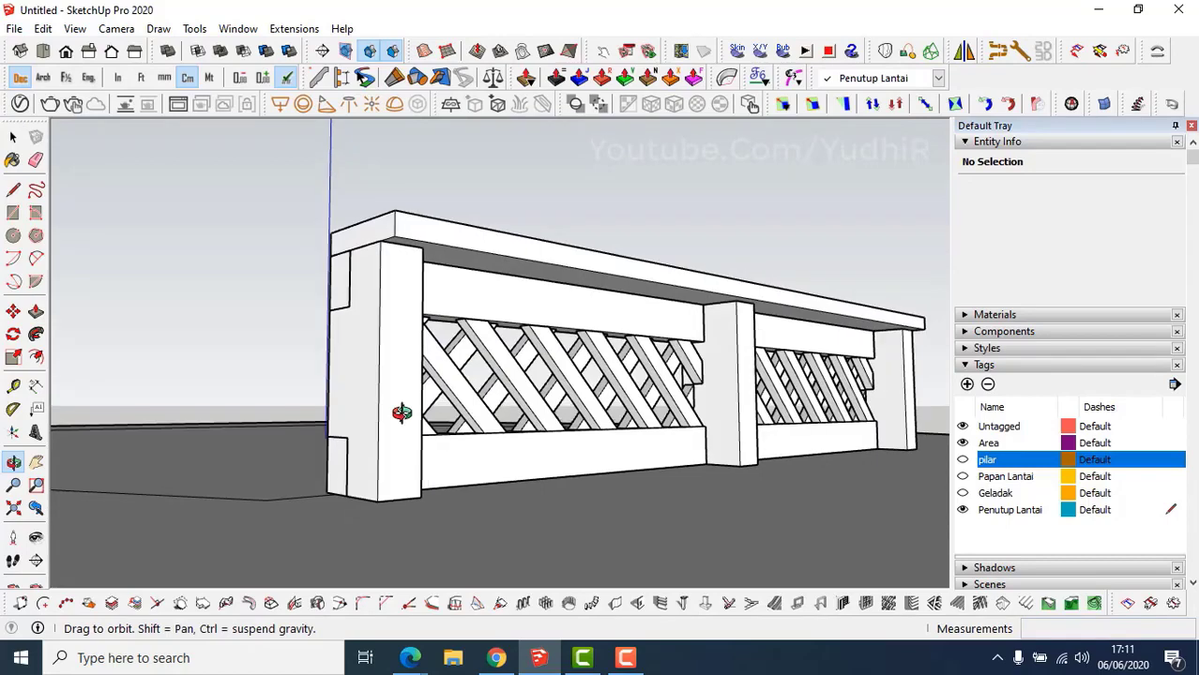
Draw a rectangle on the end post's front and push it out 3 cm.
{"action": "key", "text": "r"}
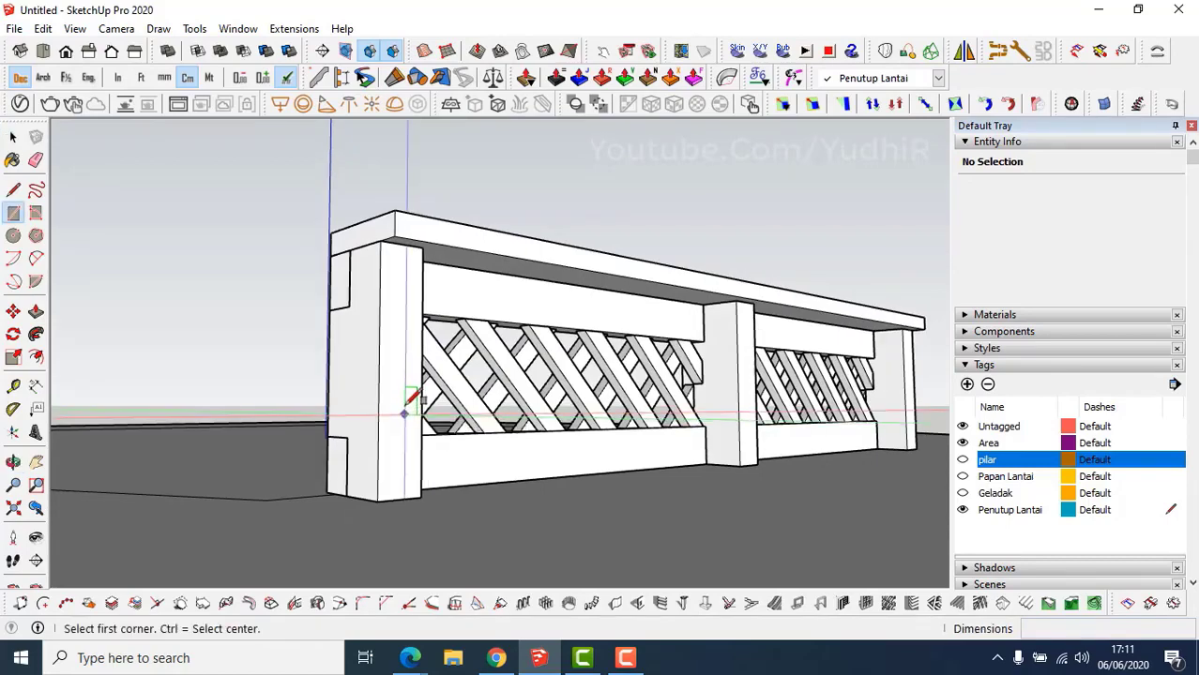
{"action": "left_click", "coordinate": [427, 247]}
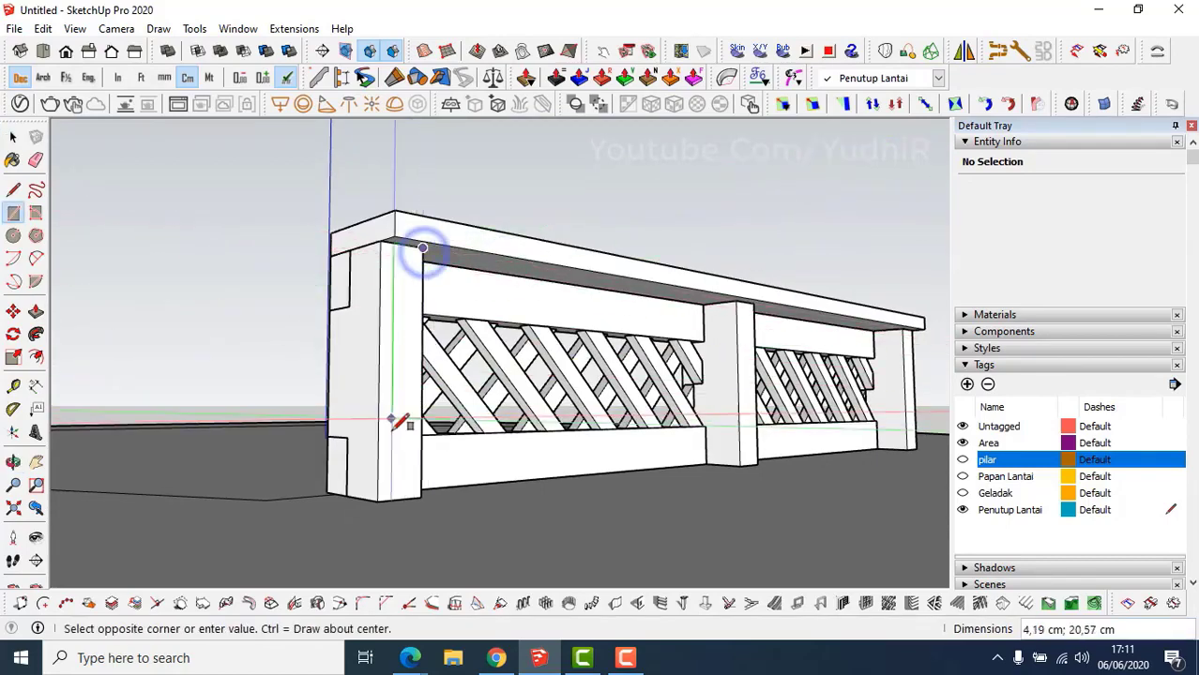
{"action": "left_click", "coordinate": [385, 493]}
{"action": "middle_click_drag", "start_coordinate": [382, 497], "coordinate": [396, 428]}
{"action": "key", "text": "p"}
{"action": "left_click", "coordinate": [396, 420]}
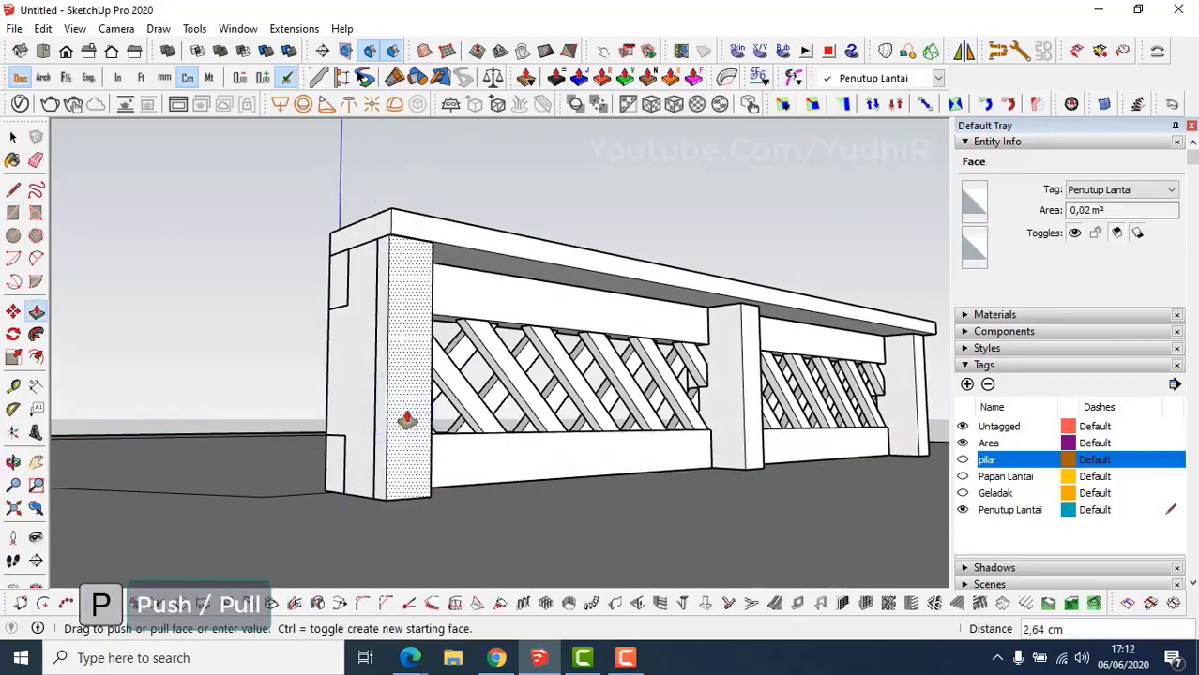
{"action": "key", "text": "Return"}
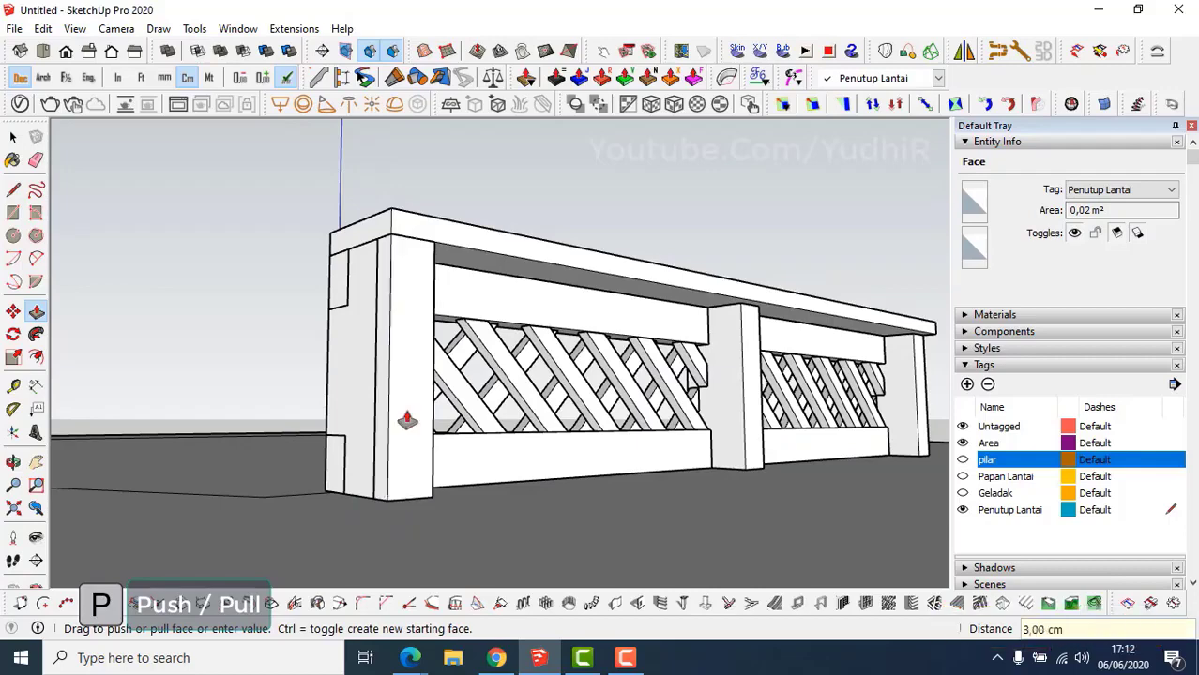
{"action": "middle_click_drag", "start_coordinate": [406, 419], "coordinate": [428, 455]}
Make the new 3 cm facing strip a component, Component#6.
{"action": "triple_click", "coordinate": [428, 454]}
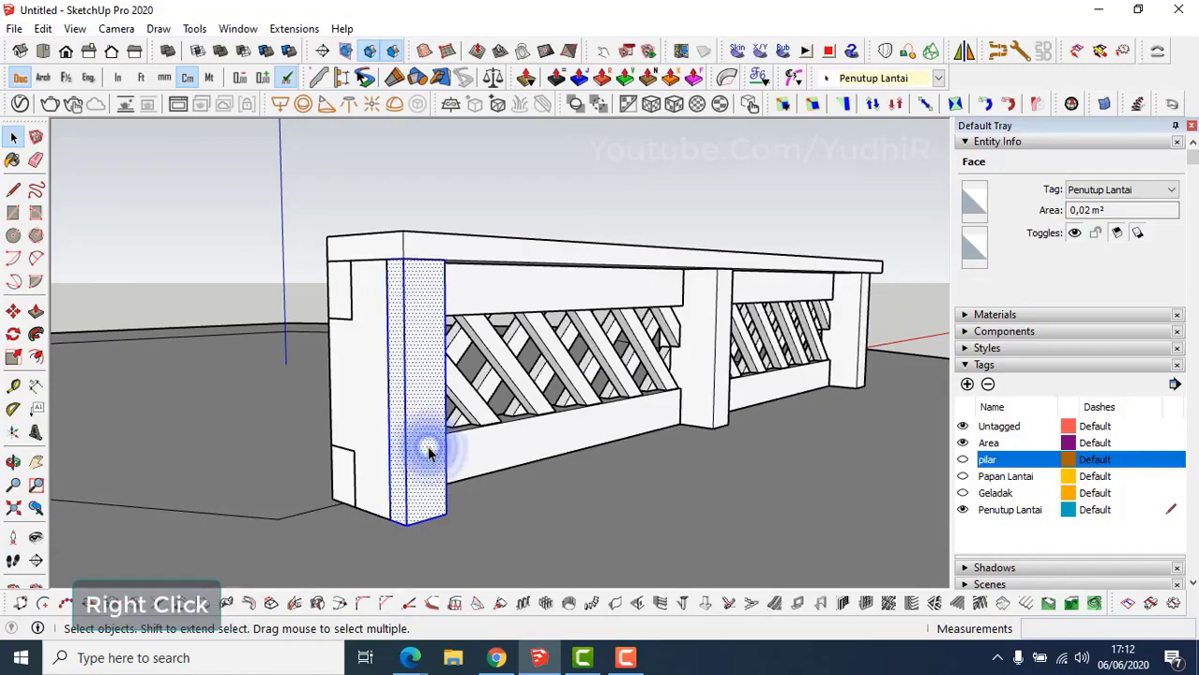
{"action": "right_click", "coordinate": [428, 454]}
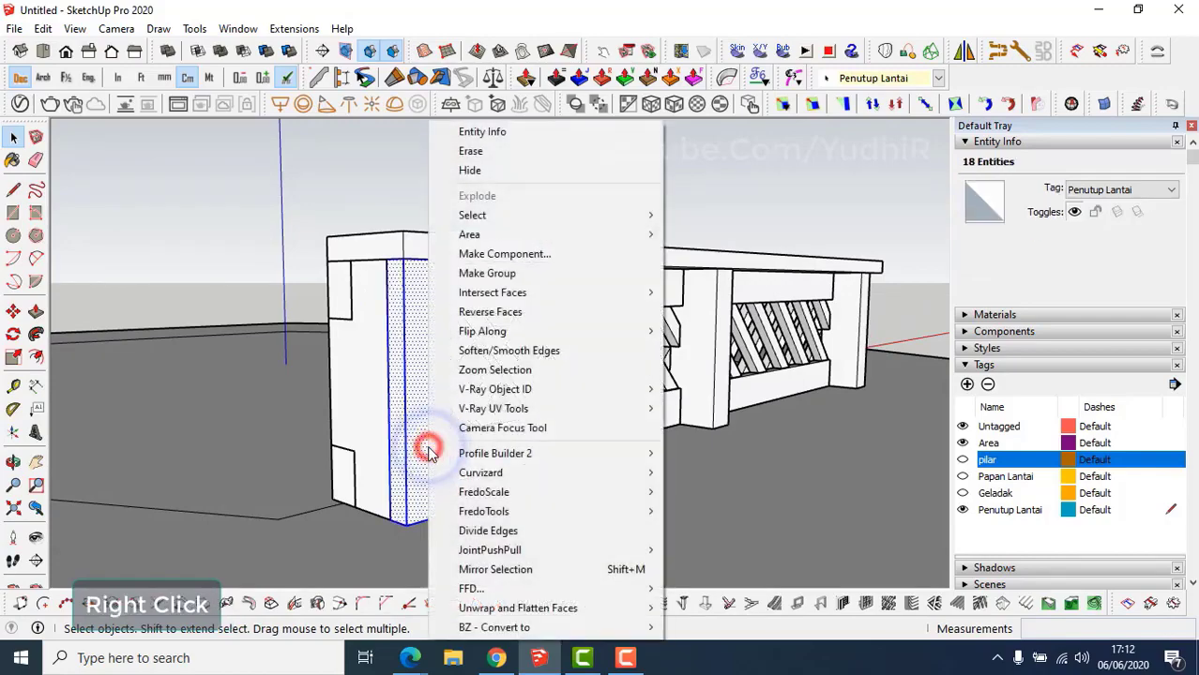
{"action": "left_click", "coordinate": [523, 264]}
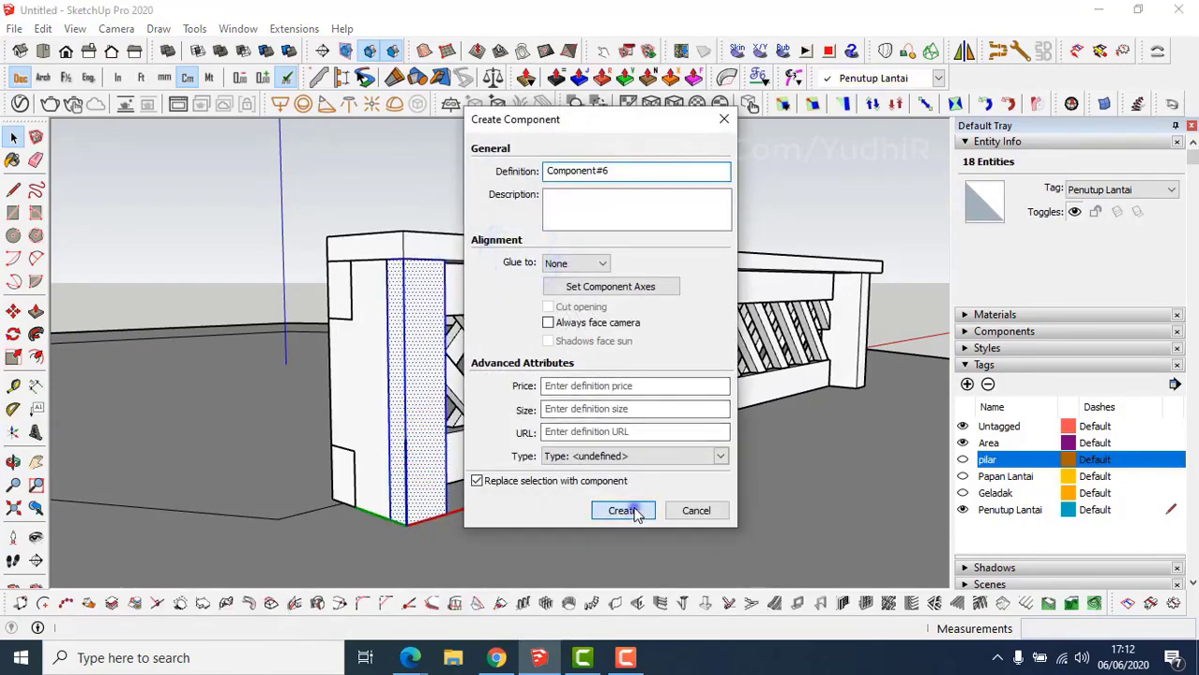
{"action": "left_click", "coordinate": [637, 515]}
{"action": "middle_click_drag", "start_coordinate": [420, 482], "coordinate": [383, 451]}
{"action": "scroll", "coordinate": [719, 429], "scroll_direction": "down", "scroll_amount": 2}
{"action": "mouse_move", "coordinate": [719, 429]}
{"action": "middle_mouse_down"}
{"action": "mouse_move", "coordinate": [712, 455]}
{"action": "mouse_move", "coordinate": [712, 426]}
{"action": "middle_mouse_up"}
{"action": "scroll", "coordinate": [710, 422], "scroll_direction": "up", "scroll_amount": 4}
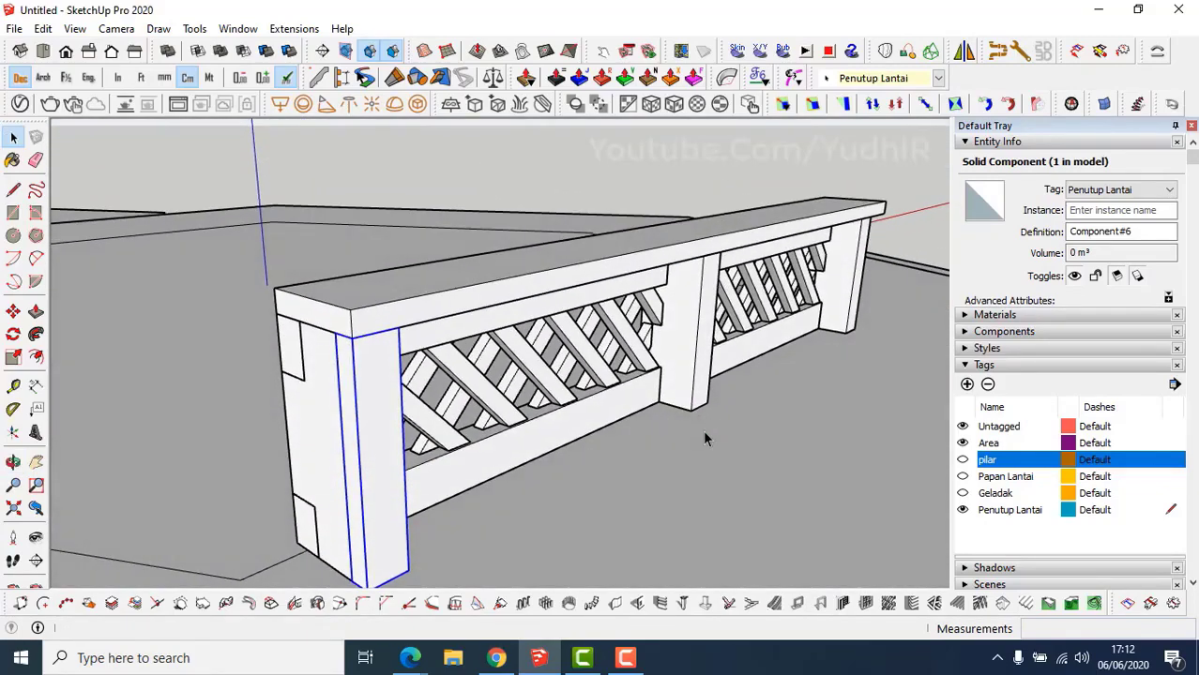
{"action": "scroll", "coordinate": [707, 419], "scroll_direction": "up", "scroll_amount": 5}
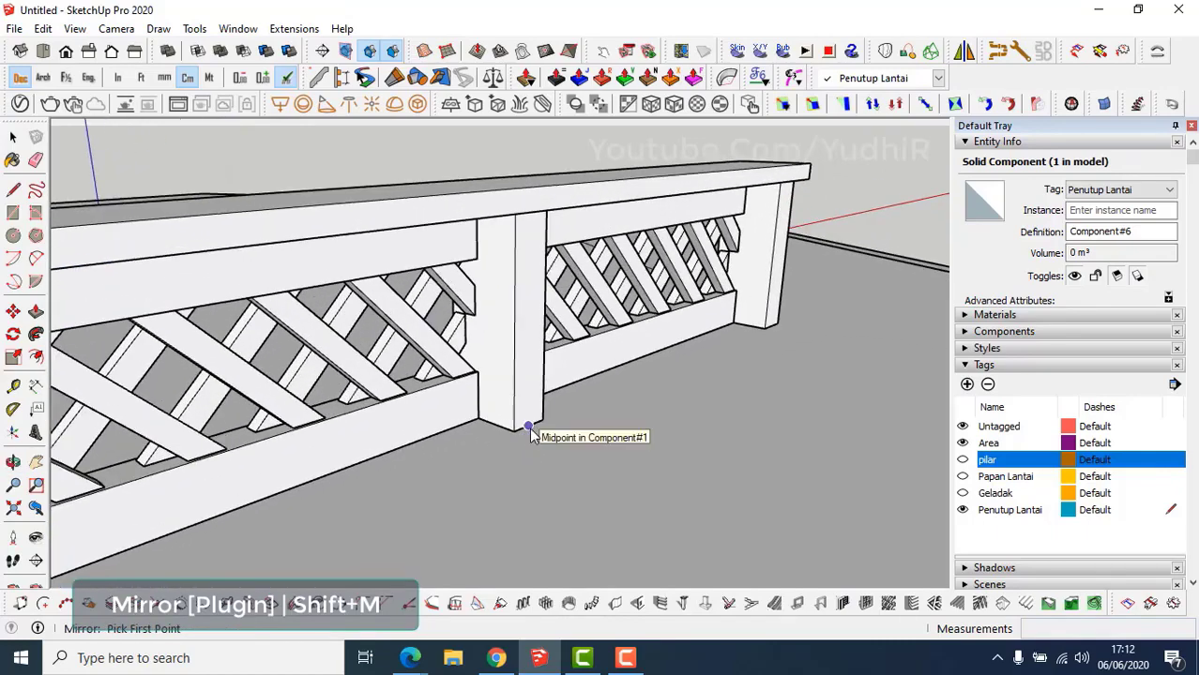
Mirror the facing strip across the middle post base, keeping the original strip.
{"action": "left_click", "coordinate": [528, 429]}
{"action": "left_click", "coordinate": [611, 450]}
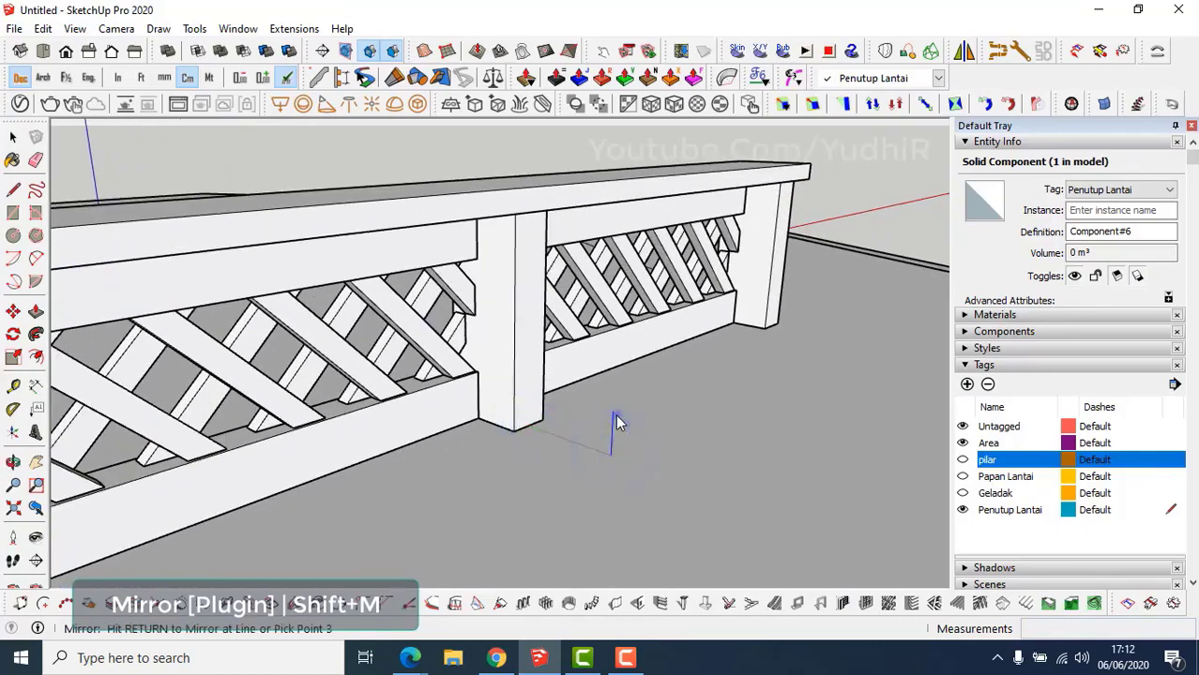
{"action": "left_click", "coordinate": [616, 418]}
{"action": "left_click", "coordinate": [669, 367]}
{"action": "scroll", "coordinate": [665, 400], "scroll_direction": "down", "scroll_amount": 5}
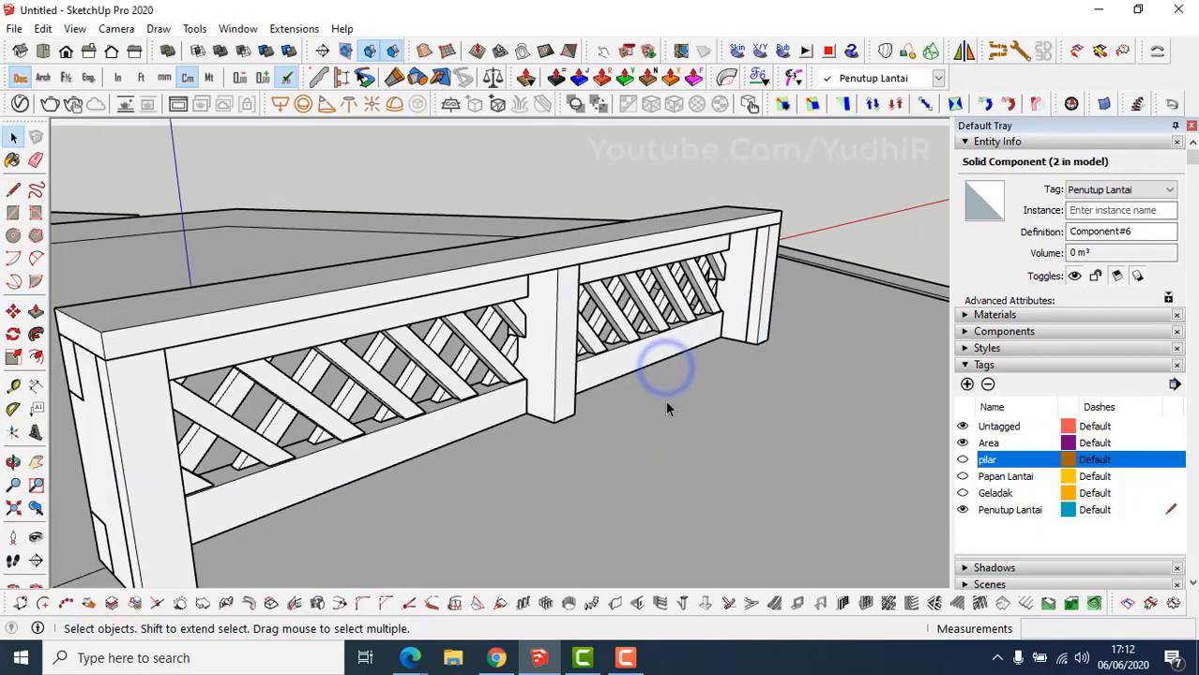
{"action": "mouse_move", "coordinate": [461, 456]}
{"action": "middle_mouse_down"}
{"action": "mouse_move", "coordinate": [508, 456]}
{"action": "mouse_move", "coordinate": [444, 455]}
{"action": "middle_mouse_up"}
{"action": "scroll", "coordinate": [450, 456], "scroll_direction": "up", "scroll_amount": 1}
Turn the pilar and Geladak tags back on.
{"action": "scroll", "coordinate": [455, 452], "scroll_direction": "down", "scroll_amount": 2}
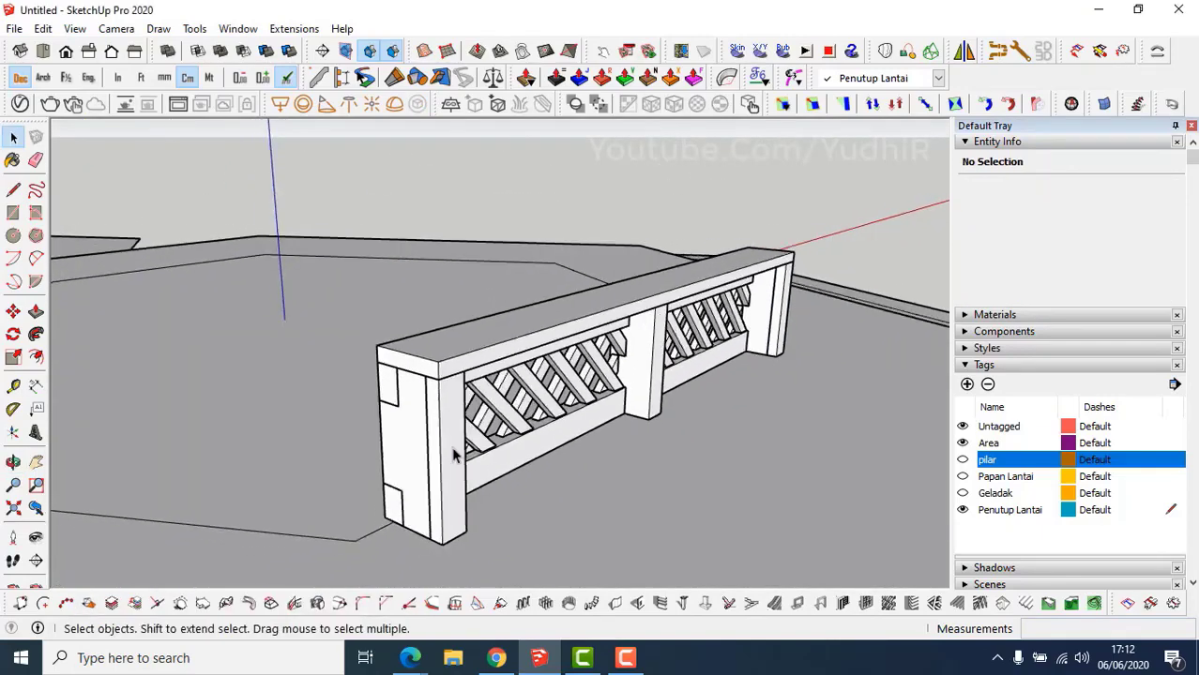
{"action": "left_click", "coordinate": [962, 460]}
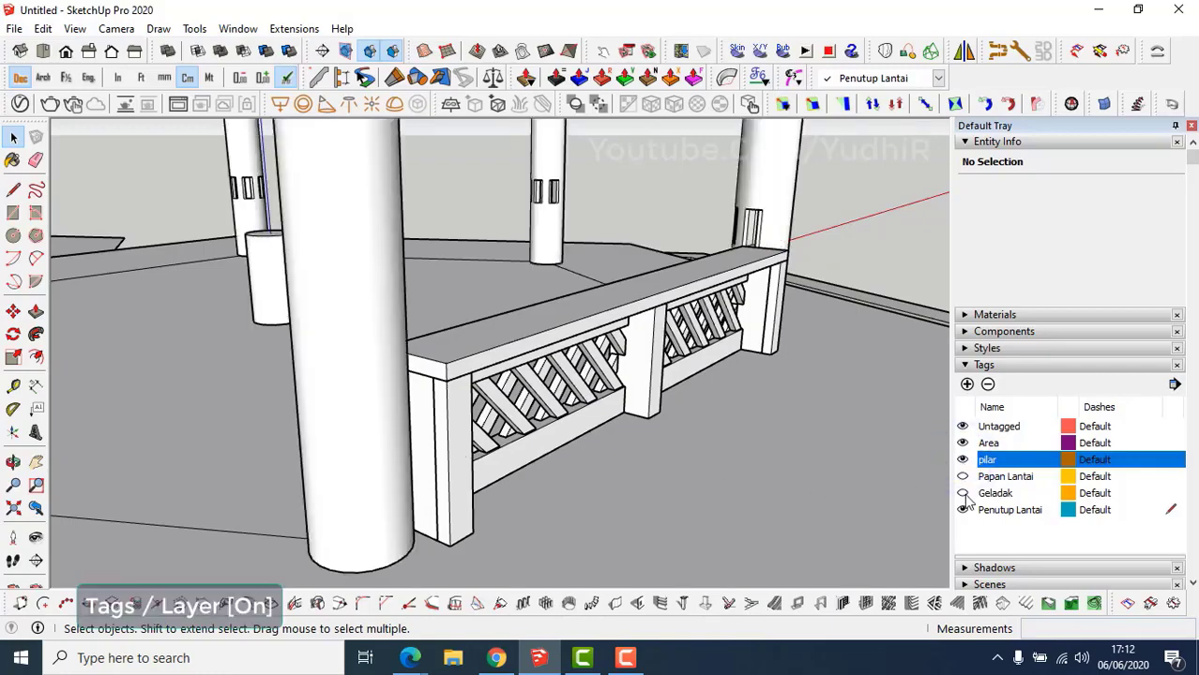
{"action": "left_click", "coordinate": [962, 493]}
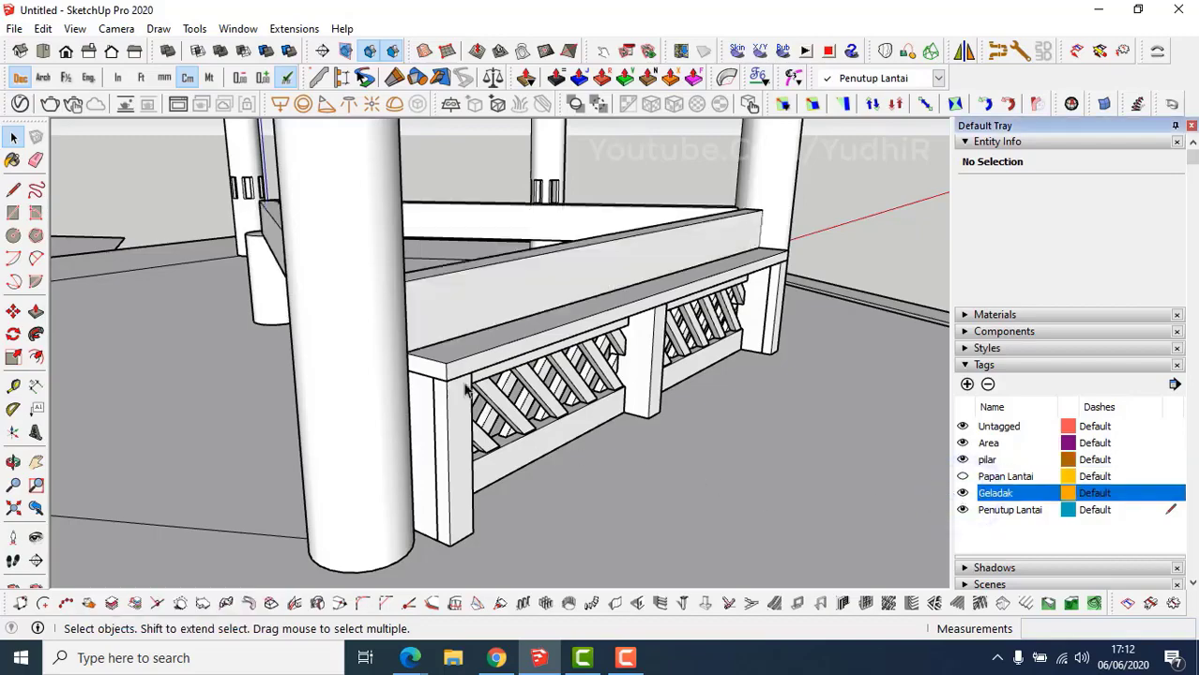
{"action": "middle_click_drag", "start_coordinate": [466, 392], "coordinate": [471, 327]}
Inside the strip component, push its side face out 25 cm, then close the component.
{"action": "middle_click_drag", "start_coordinate": [515, 422], "coordinate": [536, 361], "text": "shift"}
{"action": "double_click", "coordinate": [533, 382]}
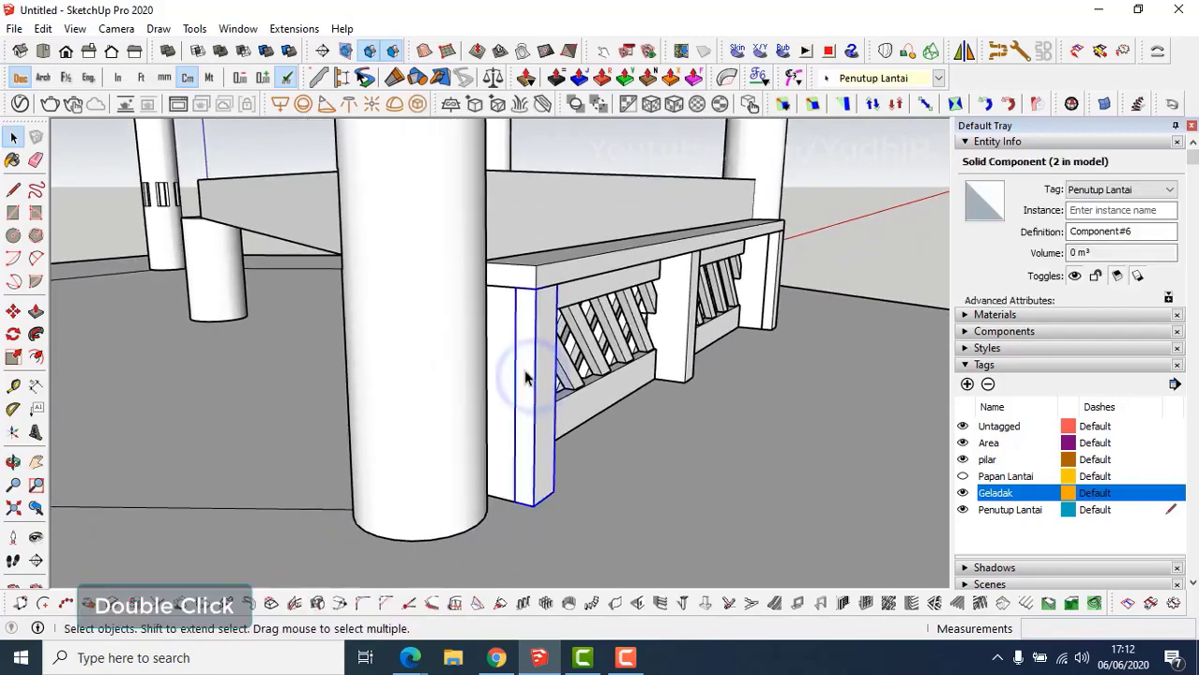
{"action": "double_click", "coordinate": [529, 378]}
{"action": "key", "text": "p"}
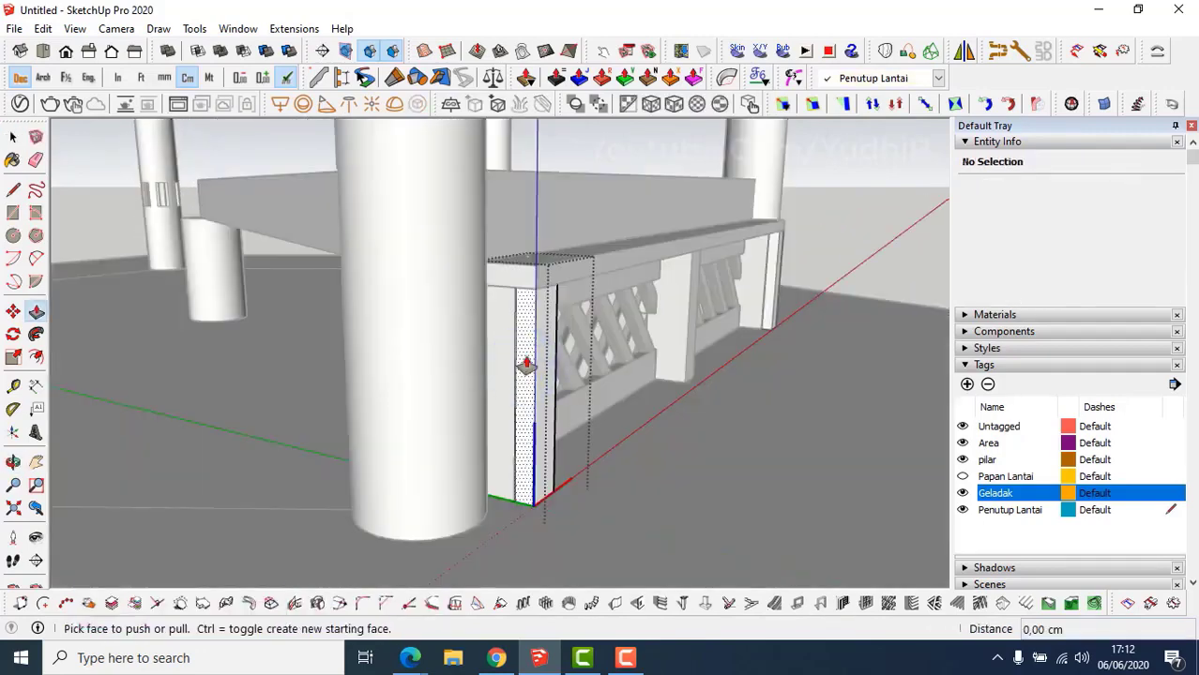
{"action": "left_click_drag", "start_coordinate": [525, 361], "coordinate": [464, 401]}
{"action": "middle_click_drag", "start_coordinate": [465, 402], "coordinate": [458, 469]}
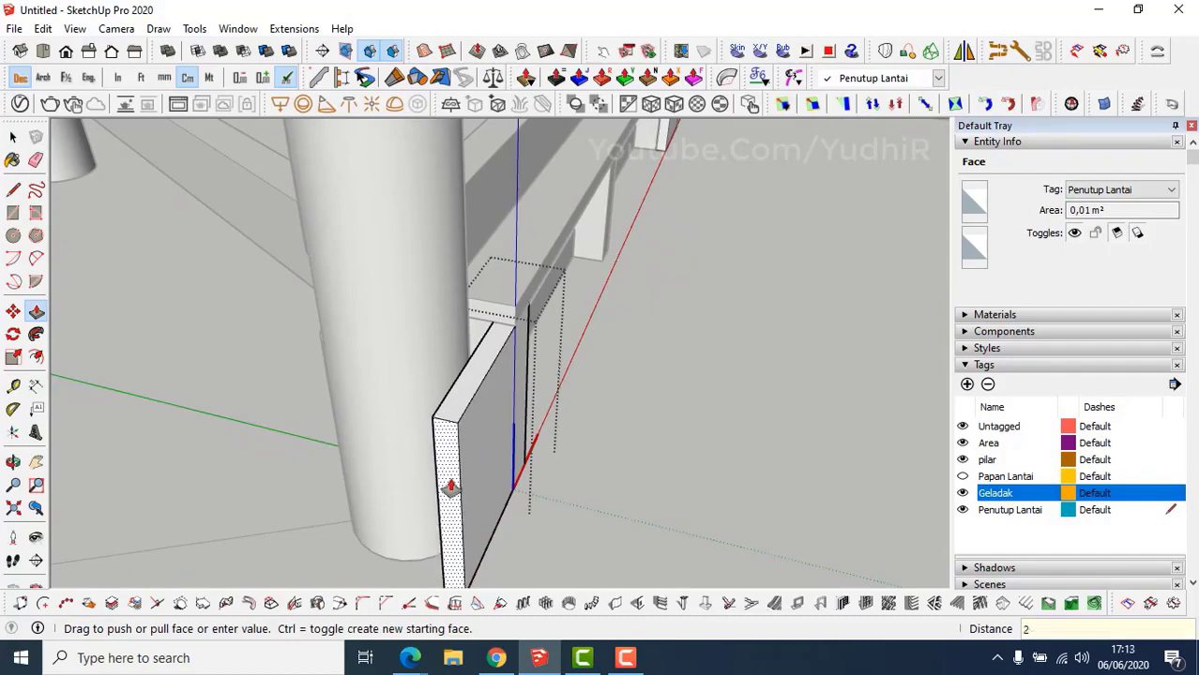
{"action": "key", "text": "Return"}
{"action": "middle_click_drag", "start_coordinate": [449, 485], "coordinate": [346, 483]}
{"action": "scroll", "coordinate": [346, 483], "scroll_direction": "down", "scroll_amount": 1}
{"action": "key", "text": "space"}
{"action": "middle_click_drag", "start_coordinate": [639, 333], "coordinate": [522, 345]}
{"action": "key", "text": "Escape"}
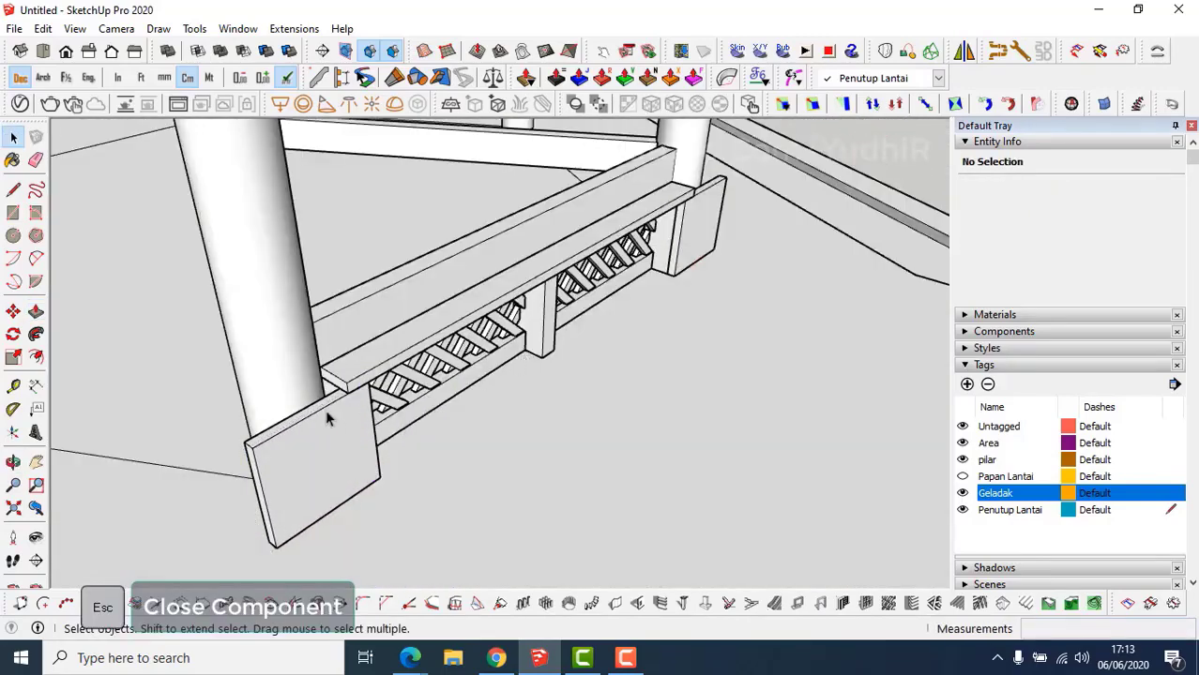
In the top-board group, extend the board's end outward past the corner post.
{"action": "middle_click_drag", "start_coordinate": [328, 415], "coordinate": [366, 399]}
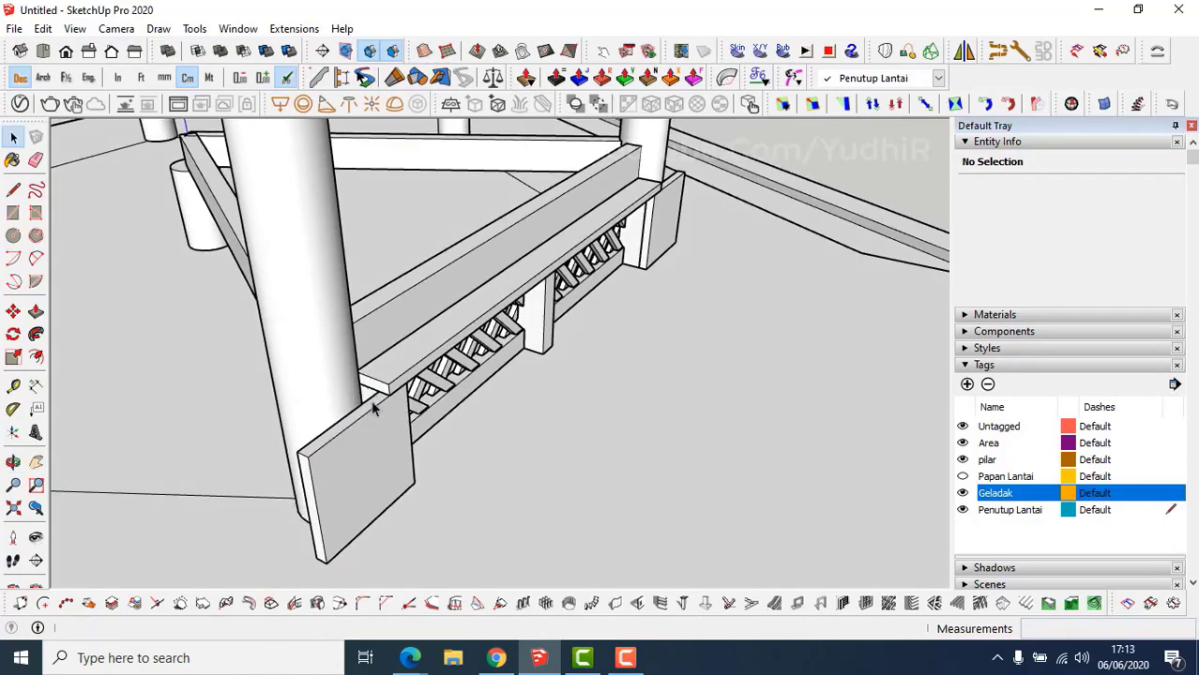
{"action": "scroll", "coordinate": [373, 408], "scroll_direction": "up", "scroll_amount": 3}
{"action": "double_click", "coordinate": [384, 394]}
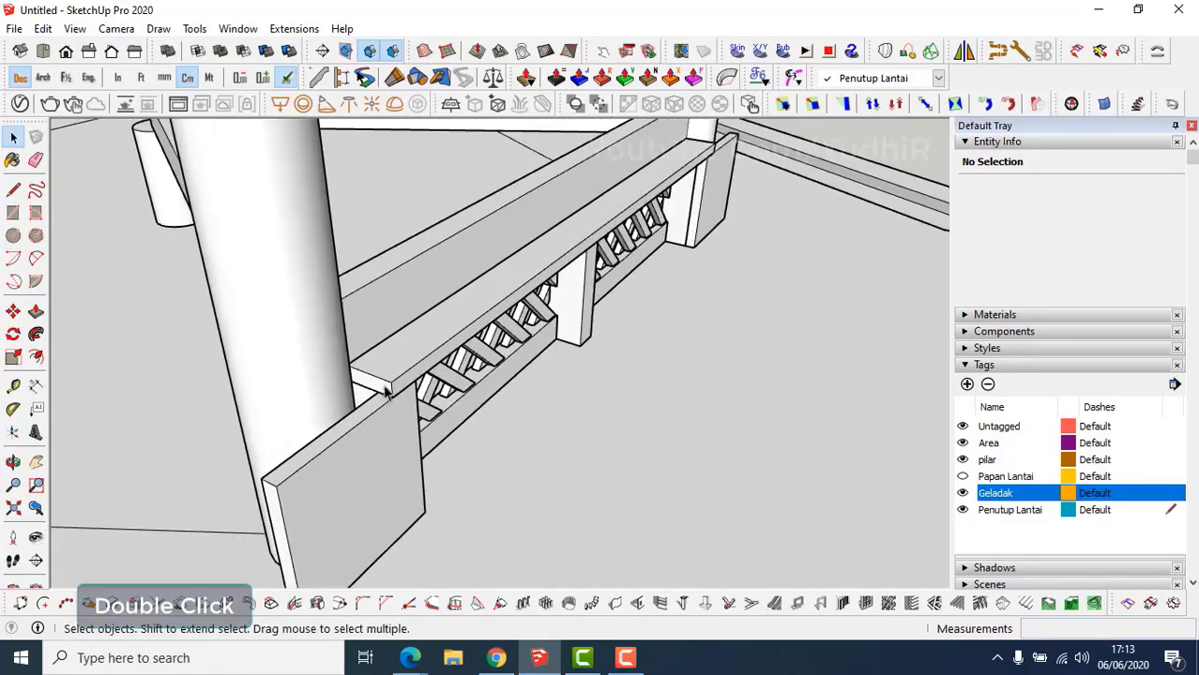
{"action": "scroll", "coordinate": [385, 394], "scroll_direction": "up", "scroll_amount": 3}
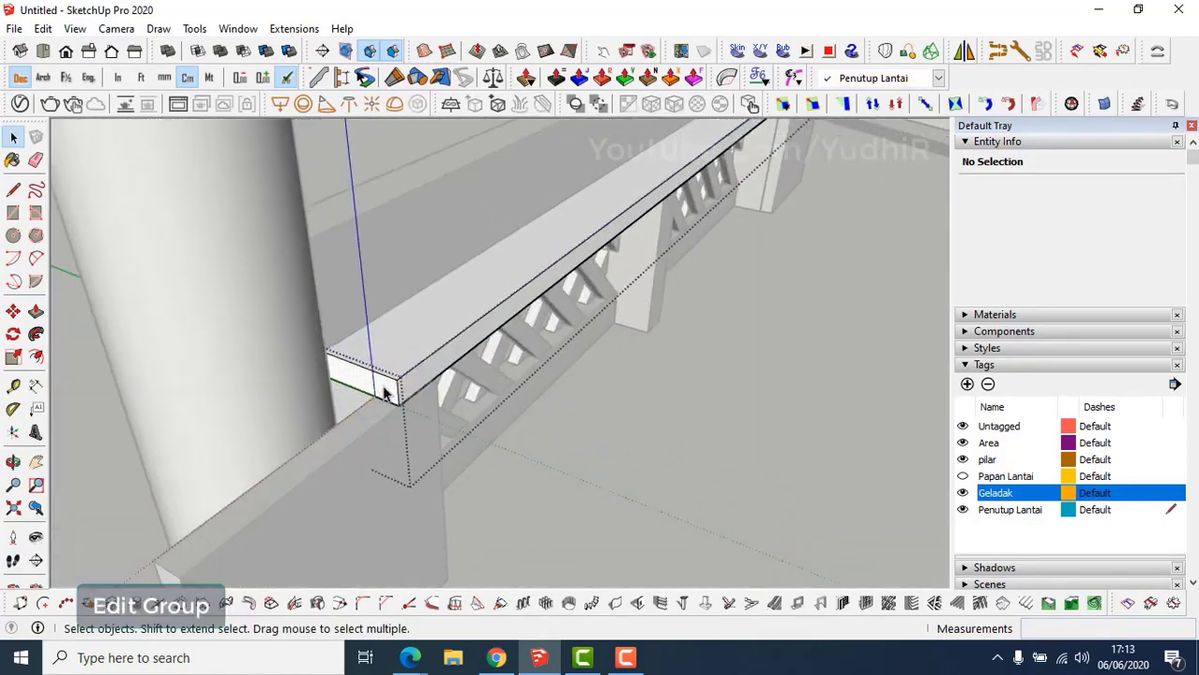
{"action": "key", "text": "p"}
{"action": "left_click", "coordinate": [379, 388]}
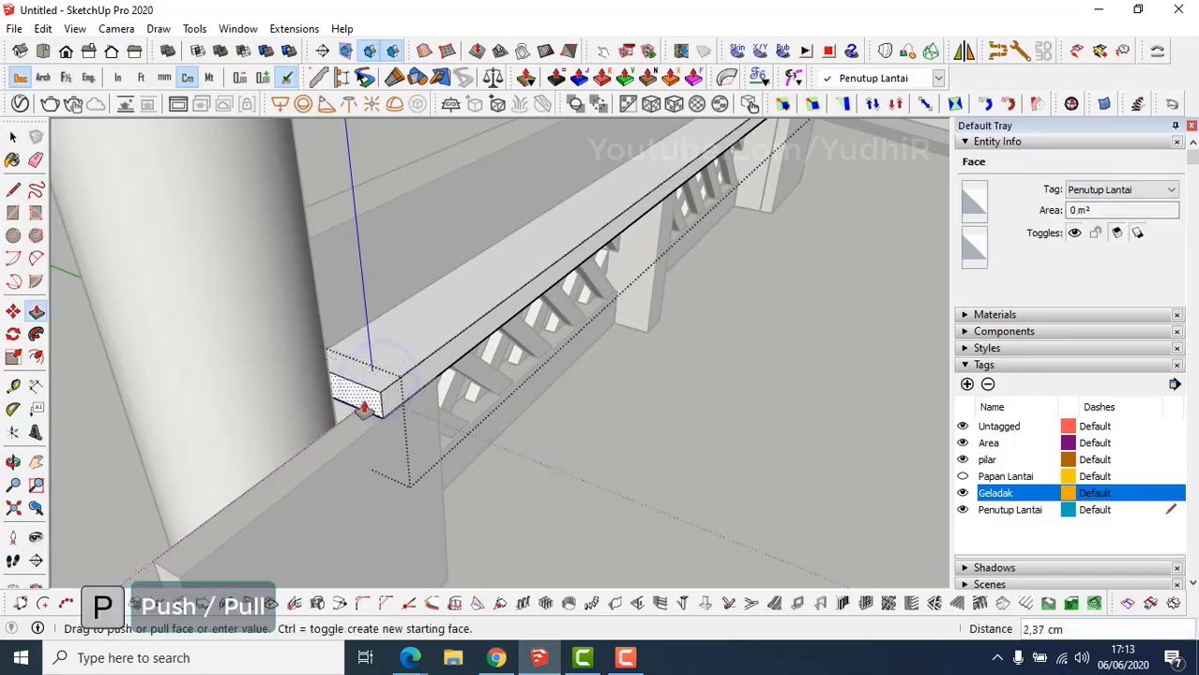
{"action": "middle_click_drag", "start_coordinate": [305, 449], "coordinate": [370, 364], "text": "shift"}
{"action": "left_click", "coordinate": [260, 475]}
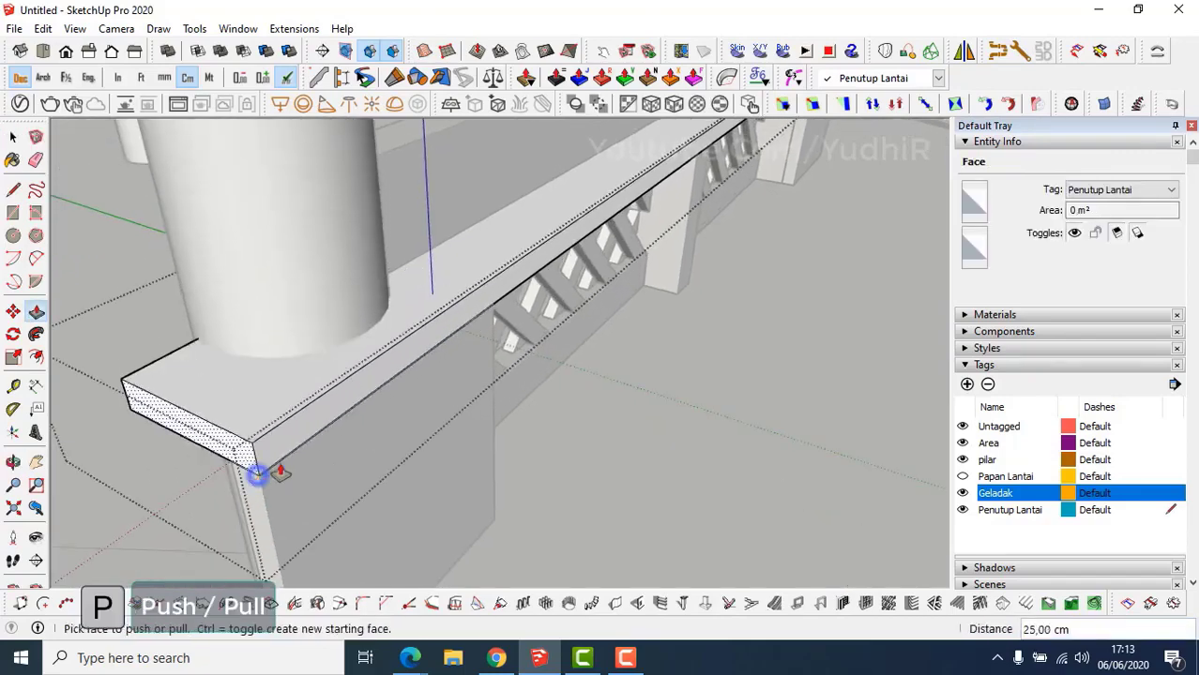
{"action": "key", "text": "space"}
{"action": "mouse_move", "coordinate": [425, 403]}
{"action": "middle_mouse_down"}
{"action": "mouse_move", "coordinate": [545, 299]}
{"action": "mouse_move", "coordinate": [442, 235]}
{"action": "mouse_move", "coordinate": [790, 305]}
{"action": "mouse_move", "coordinate": [537, 257]}
{"action": "mouse_move", "coordinate": [678, 365]}
{"action": "mouse_move", "coordinate": [628, 328]}
{"action": "mouse_move", "coordinate": [640, 354]}
{"action": "middle_mouse_up"}
Thicken the rail by 2 cm, exit the railing group and show the Papan Lantai tag.
{"action": "key", "text": "p"}
{"action": "left_click", "coordinate": [630, 336]}
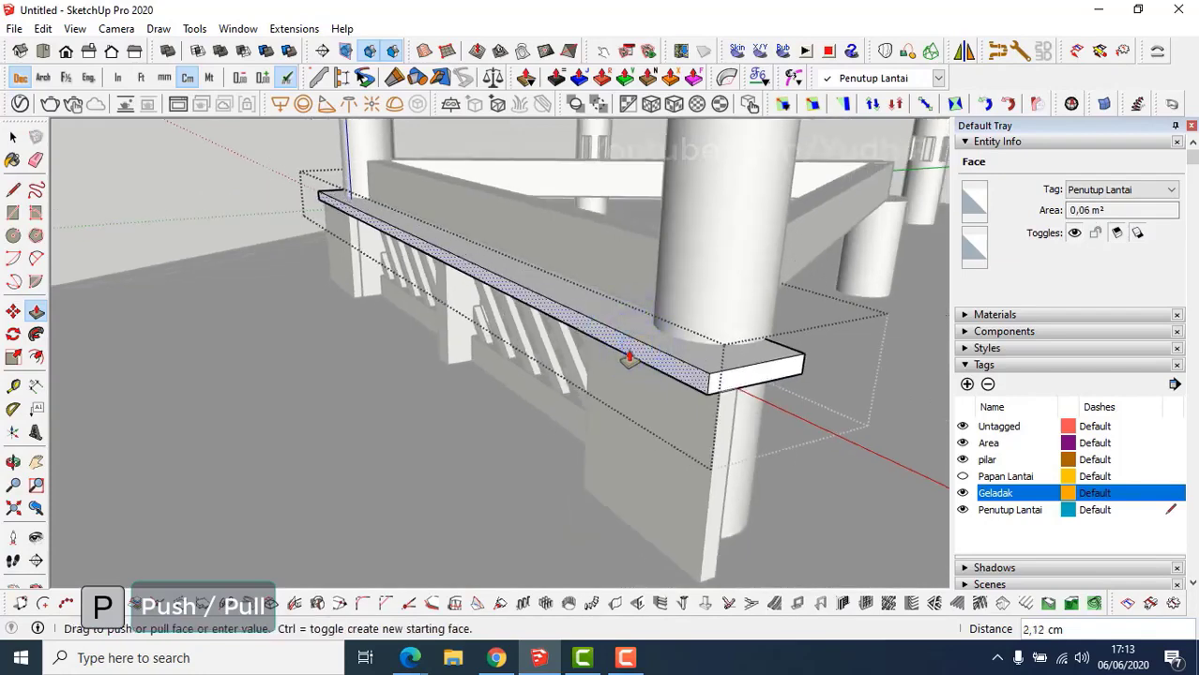
{"action": "key", "text": "Return"}
{"action": "key", "text": "space"}
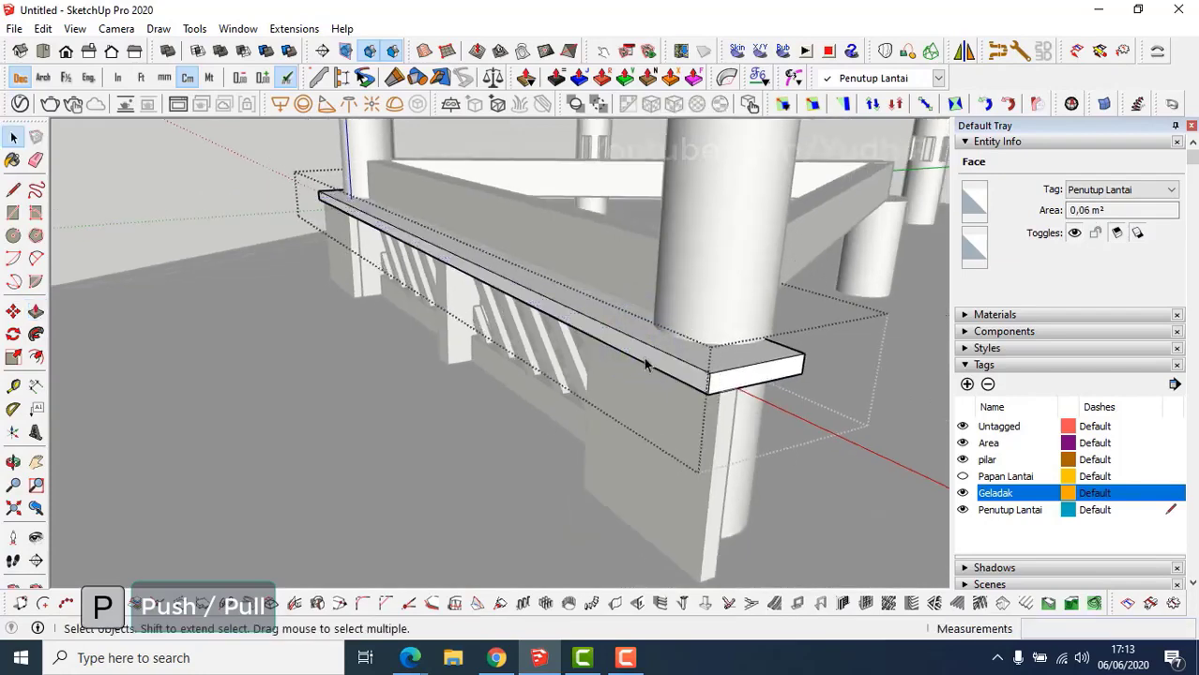
{"action": "mouse_move", "coordinate": [646, 361]}
{"action": "middle_mouse_down"}
{"action": "mouse_move", "coordinate": [640, 348]}
{"action": "mouse_move", "coordinate": [671, 360]}
{"action": "mouse_move", "coordinate": [638, 349]}
{"action": "middle_mouse_up"}
{"action": "left_click", "coordinate": [244, 185]}
{"action": "left_click", "coordinate": [962, 477]}
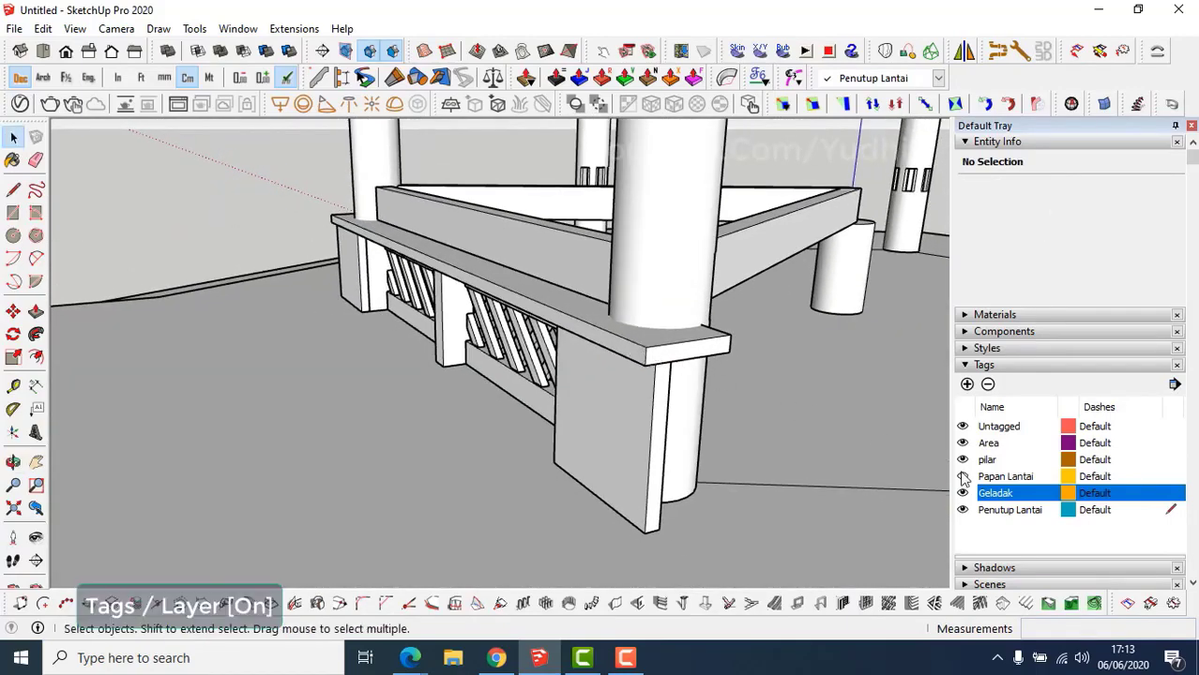
With Papan Lantai current, hide the Geladak and pilar tags and view the railing end.
{"action": "left_click", "coordinate": [963, 477]}
{"action": "middle_click_drag", "start_coordinate": [754, 378], "coordinate": [589, 364]}
{"action": "scroll", "coordinate": [686, 382], "scroll_direction": "down", "scroll_amount": 3}
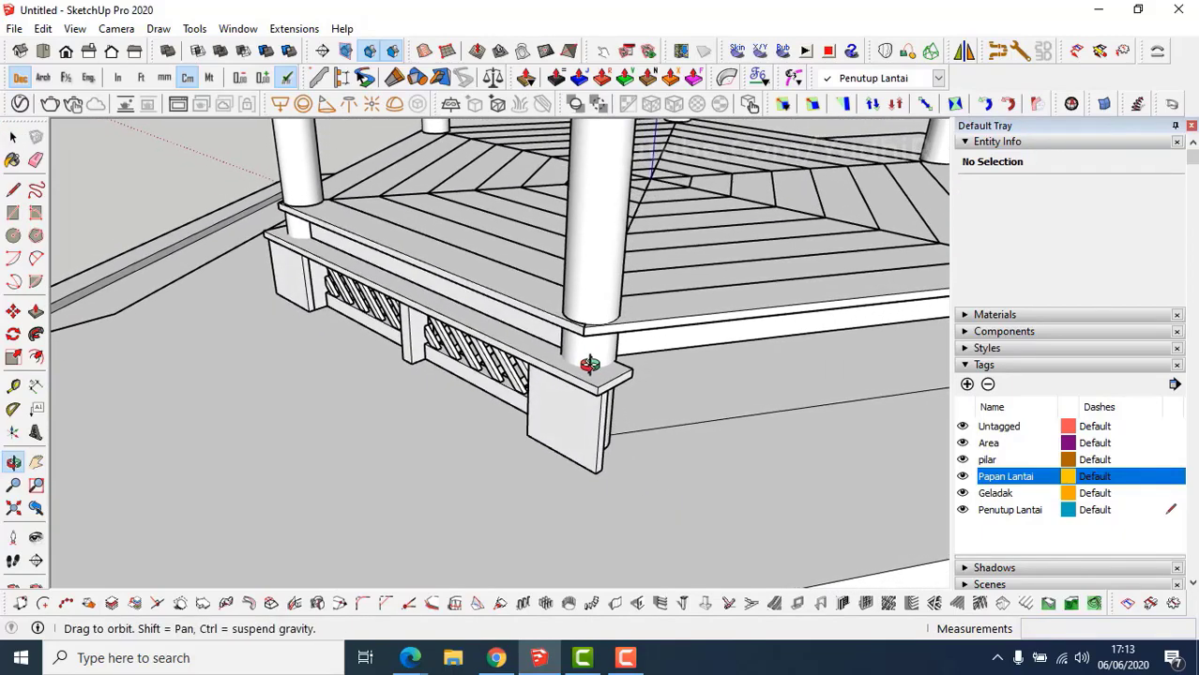
{"action": "left_click", "coordinate": [962, 494]}
{"action": "left_click", "coordinate": [963, 460]}
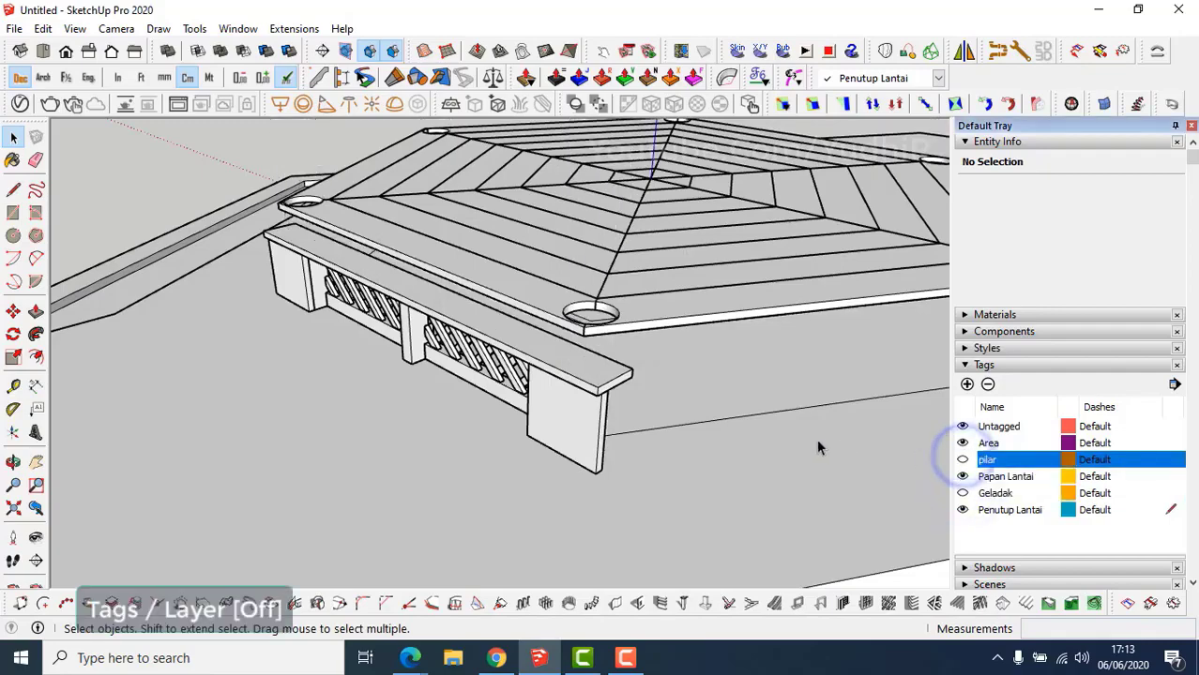
{"action": "middle_click_drag", "start_coordinate": [655, 410], "coordinate": [458, 452]}
{"action": "scroll", "coordinate": [449, 430], "scroll_direction": "up", "scroll_amount": 5}
Draw a 9 cm radius circle at the railing's end and extrude it 48 cm tall.
{"action": "key", "text": "c"}
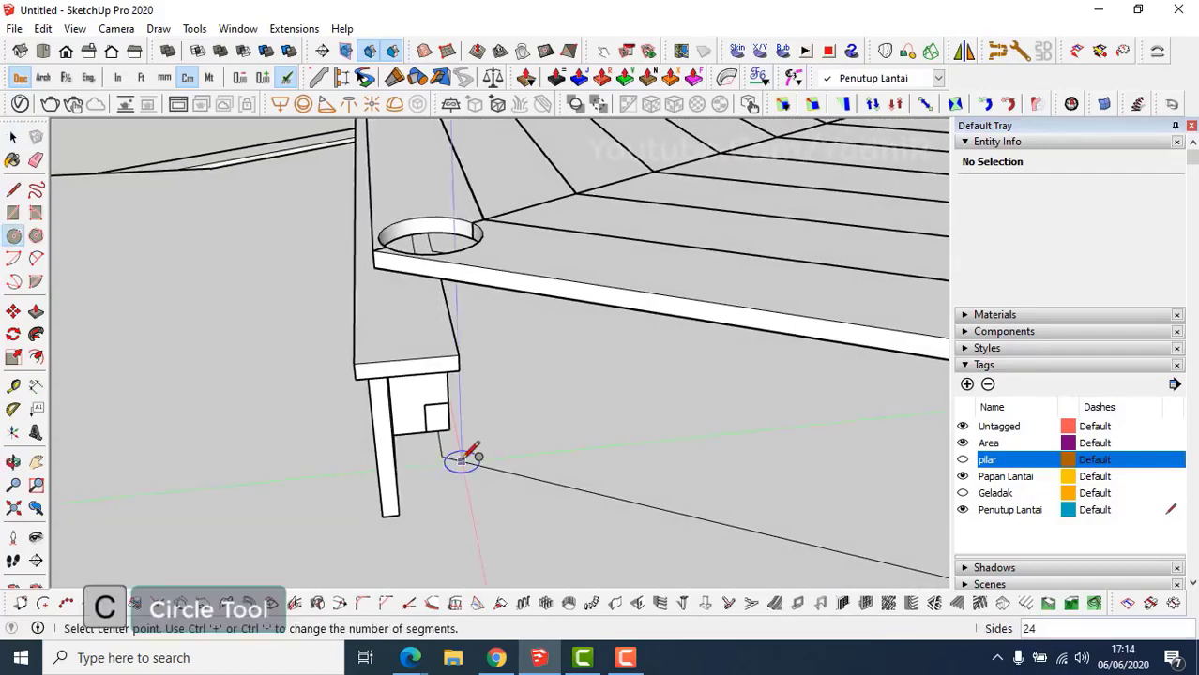
{"action": "left_click", "coordinate": [442, 456]}
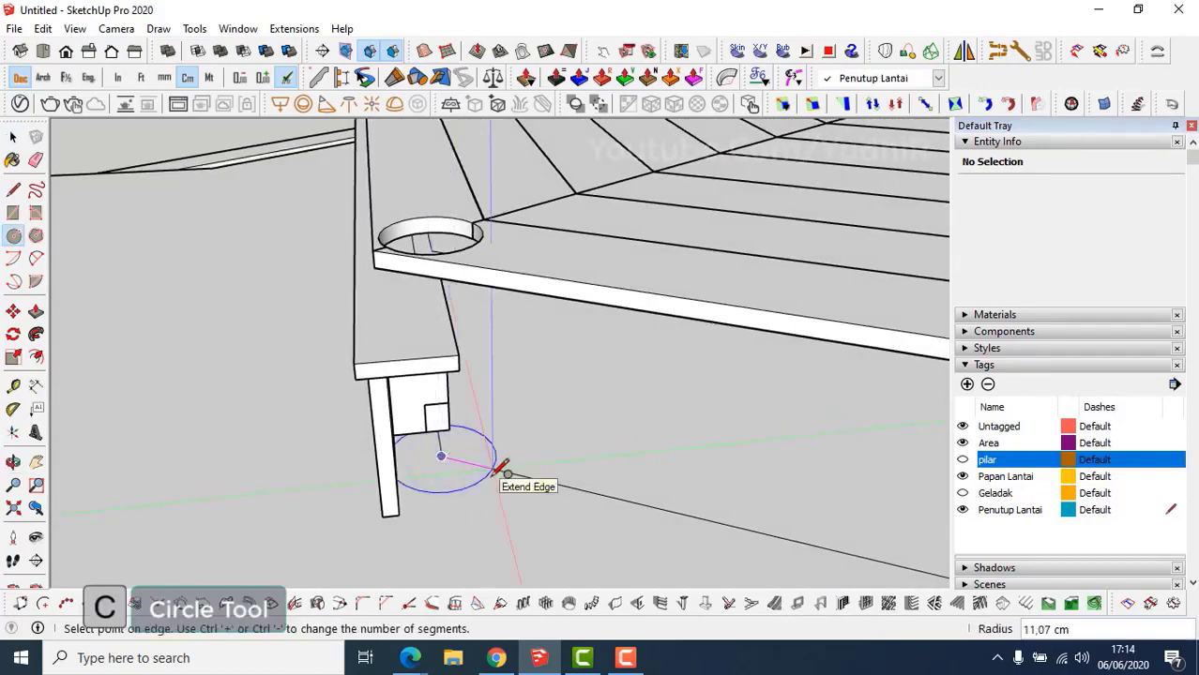
{"action": "type", "text": "9"}
{"action": "key", "text": "Return"}
{"action": "key", "text": "p"}
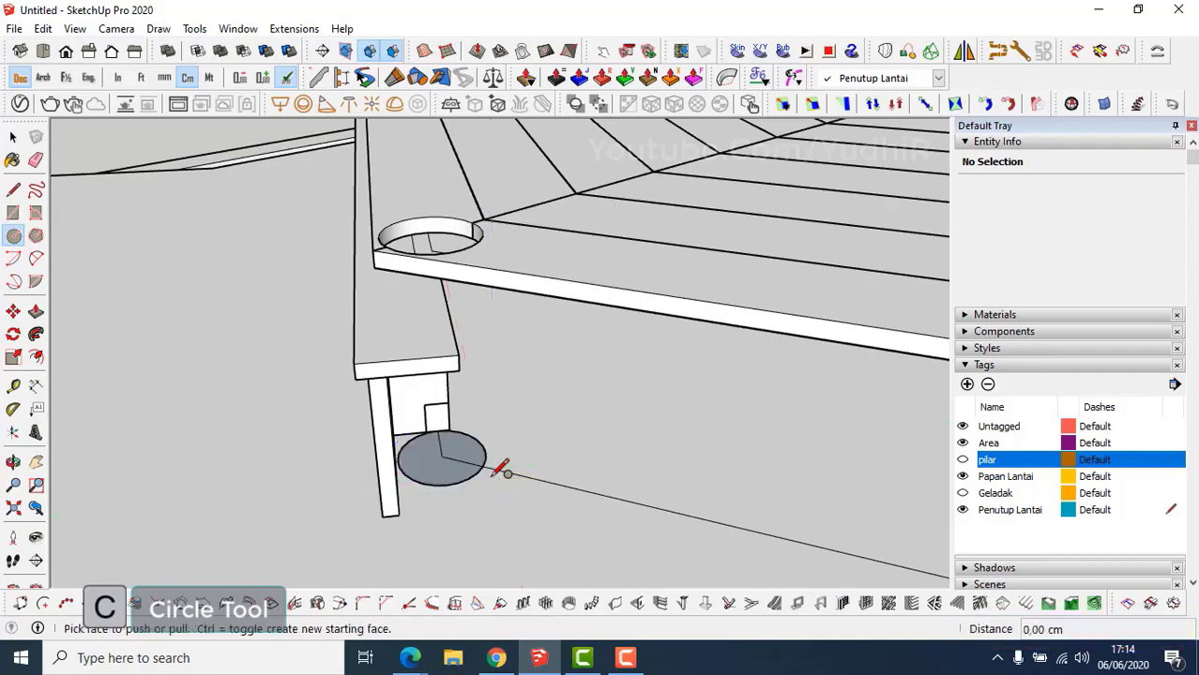
{"action": "left_click", "coordinate": [466, 467]}
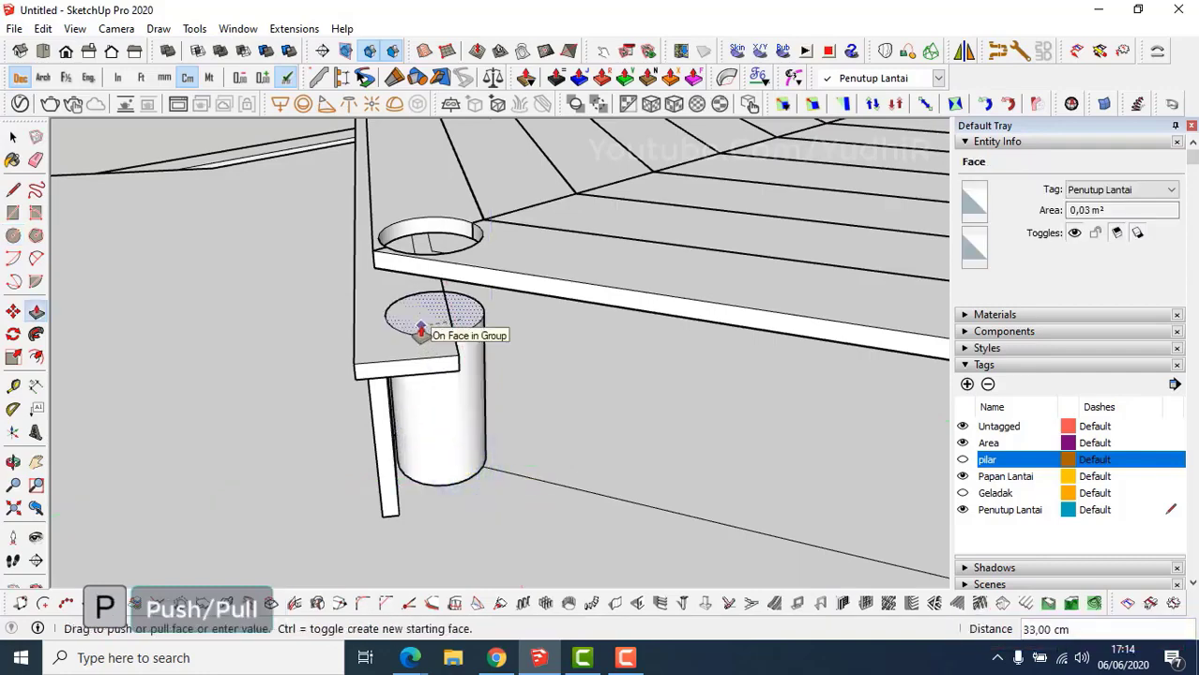
{"action": "left_click", "coordinate": [479, 270]}
{"action": "key", "text": "space"}
Make the cylinder a group.
{"action": "triple_click", "coordinate": [468, 383]}
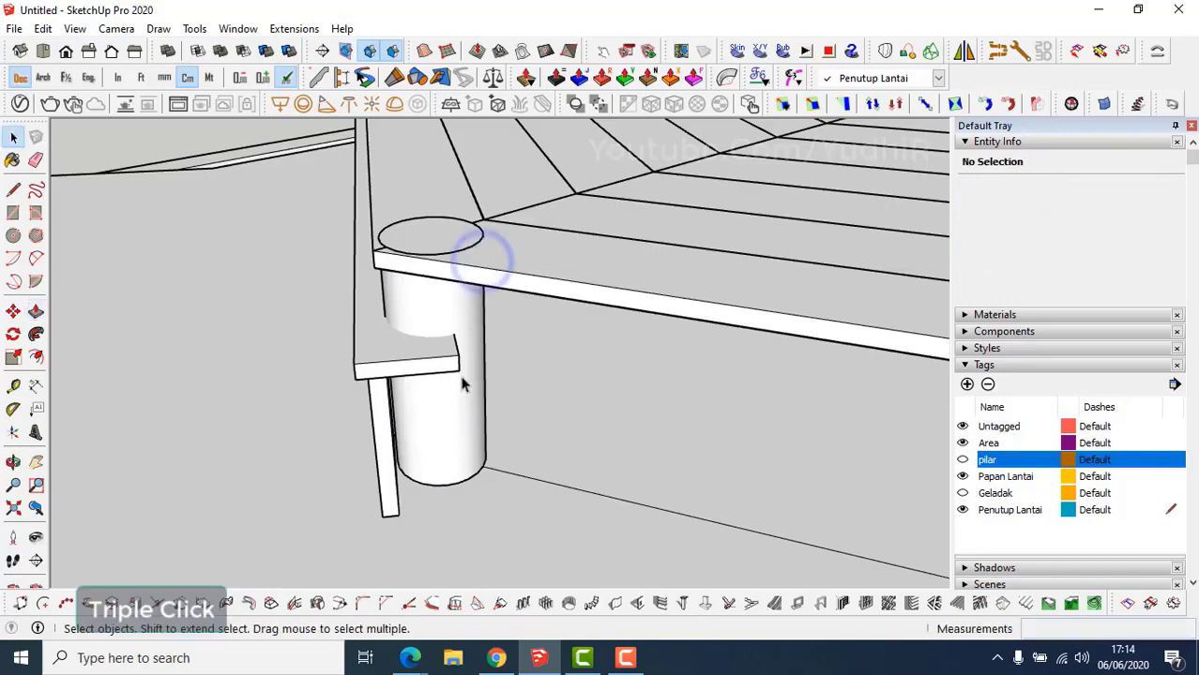
{"action": "right_click", "coordinate": [463, 401]}
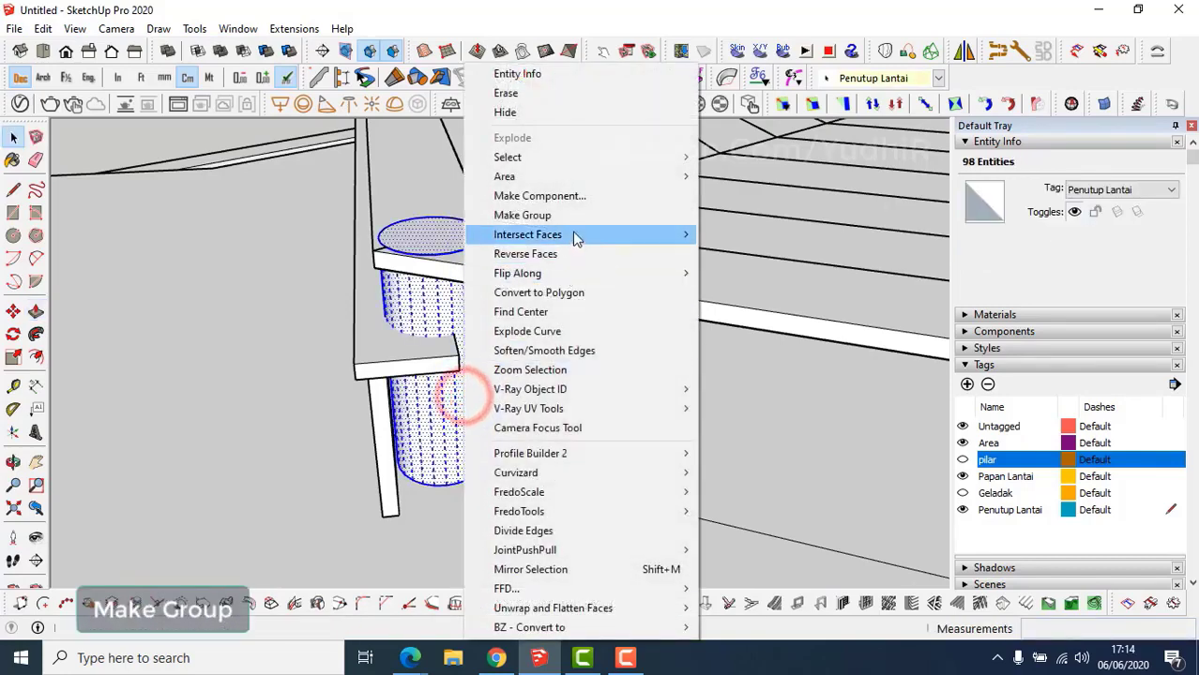
{"action": "left_click", "coordinate": [576, 215]}
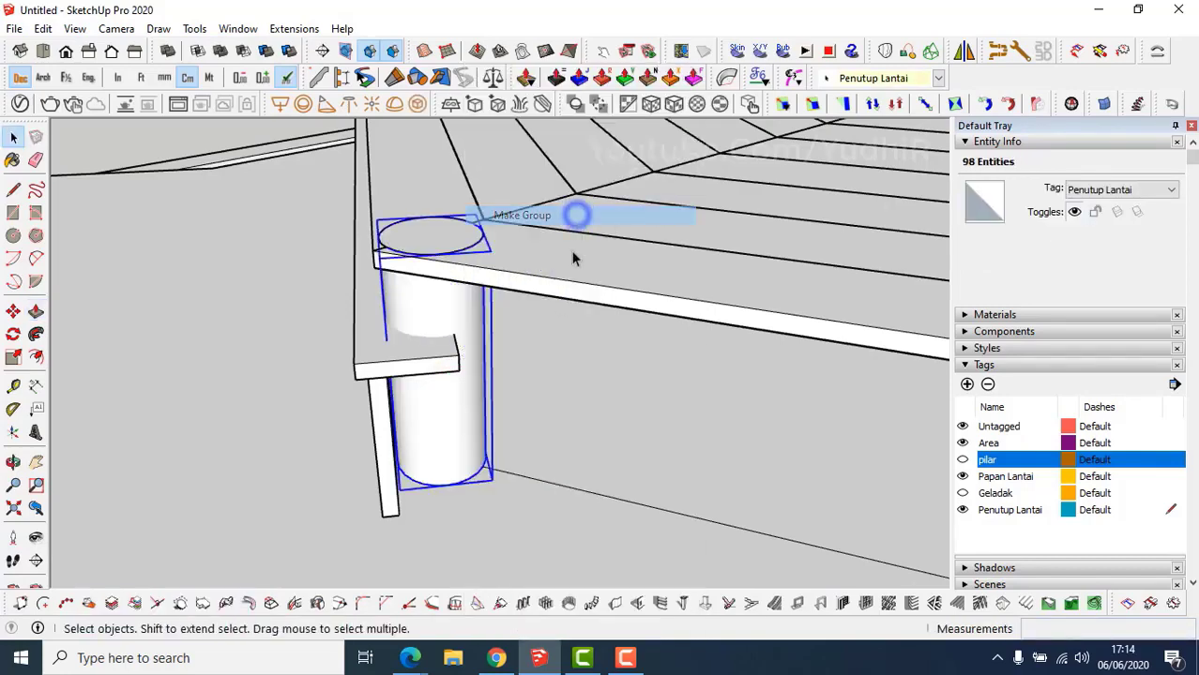
{"action": "middle_click_drag", "start_coordinate": [576, 215], "coordinate": [519, 454]}
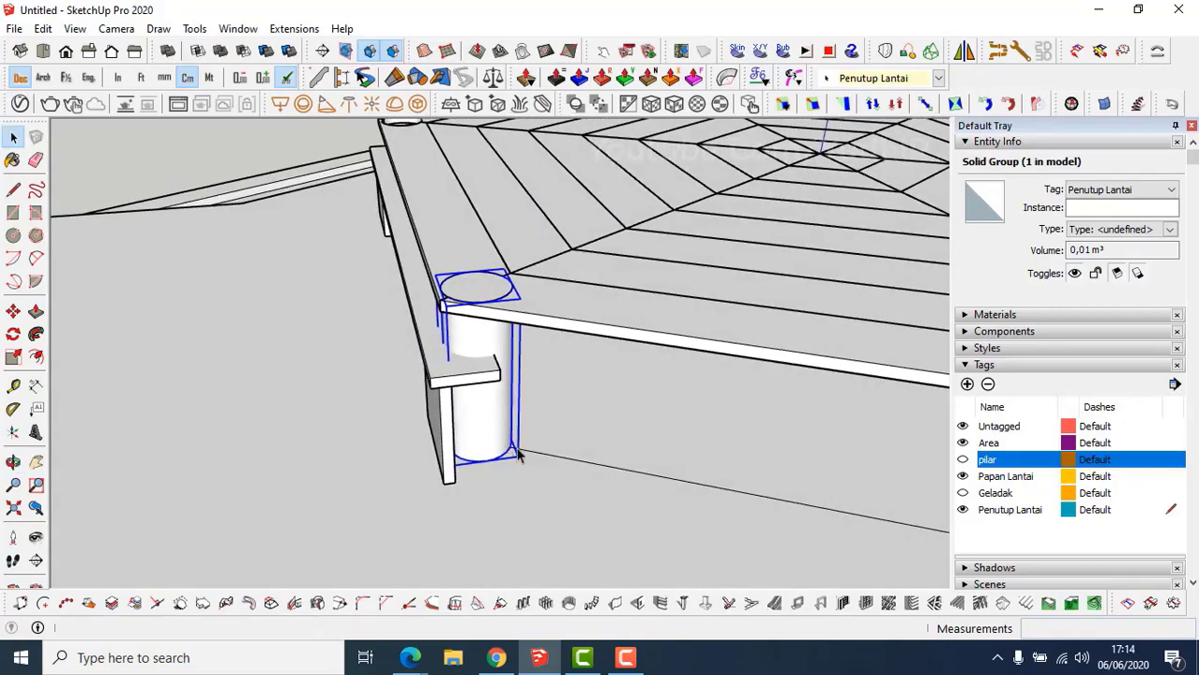
Copy the cylinder group 175 cm along to the railing's other end.
{"action": "key", "text": "k"}
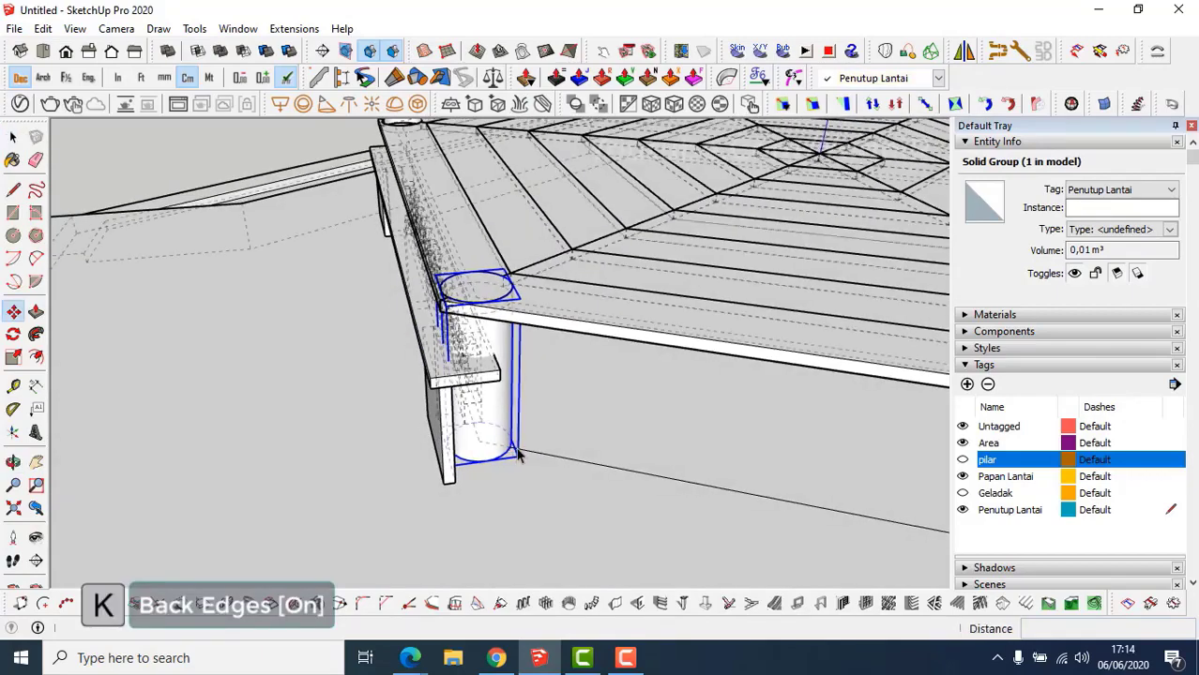
{"action": "key", "text": "m"}
{"action": "scroll", "coordinate": [486, 453], "scroll_direction": "up", "scroll_amount": 3}
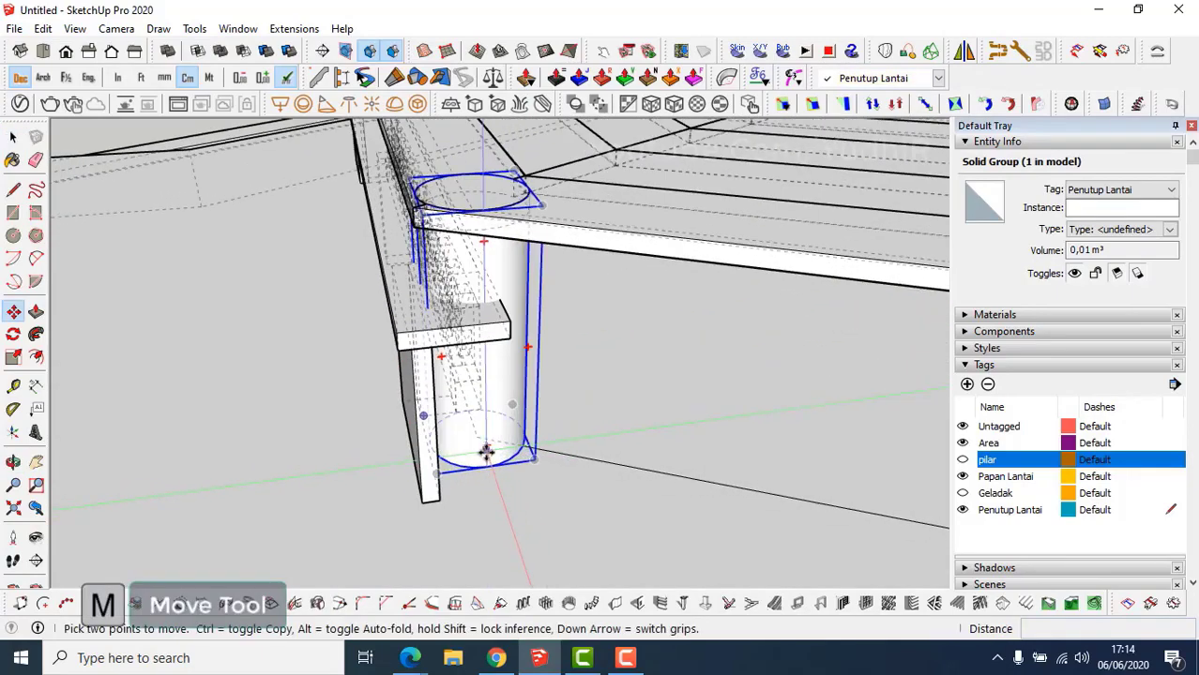
{"action": "scroll", "coordinate": [486, 453], "scroll_direction": "up", "scroll_amount": 3}
{"action": "left_click", "coordinate": [476, 426]}
{"action": "key", "text": "ctrl"}
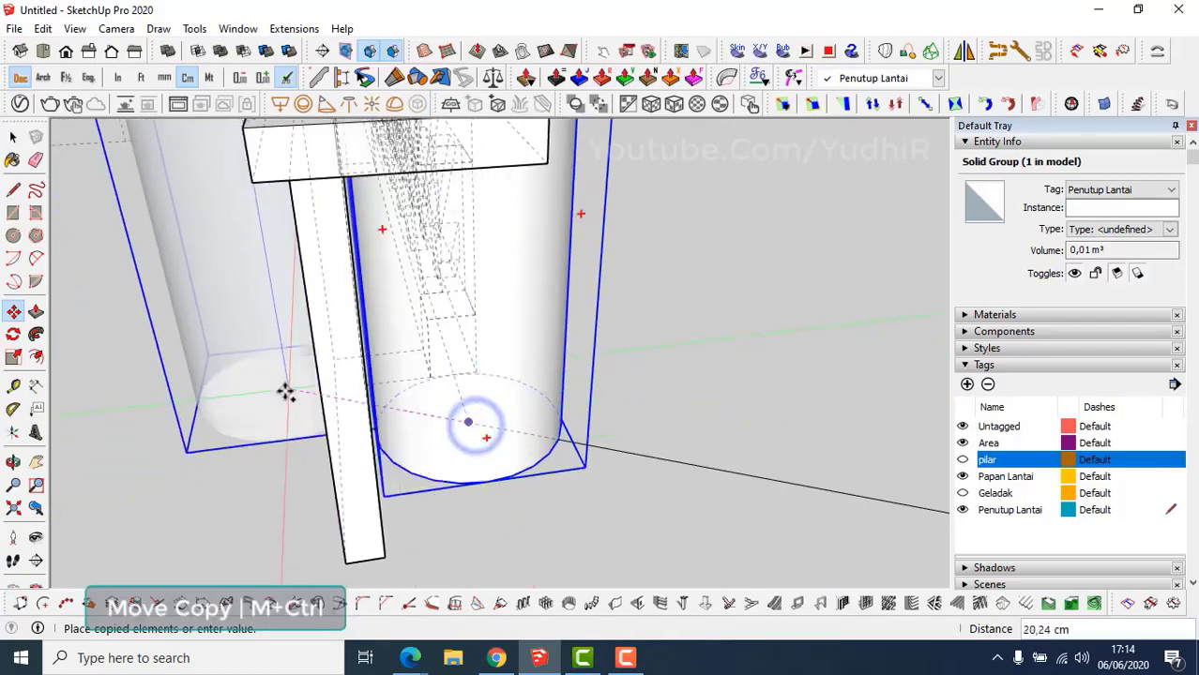
{"action": "scroll", "coordinate": [286, 393], "scroll_direction": "down", "scroll_amount": 3}
{"action": "middle_click_drag", "start_coordinate": [286, 393], "coordinate": [901, 423]}
{"action": "middle_click_drag", "start_coordinate": [497, 315], "coordinate": [830, 465], "text": "shift"}
{"action": "middle_click_drag", "start_coordinate": [422, 282], "coordinate": [578, 465]}
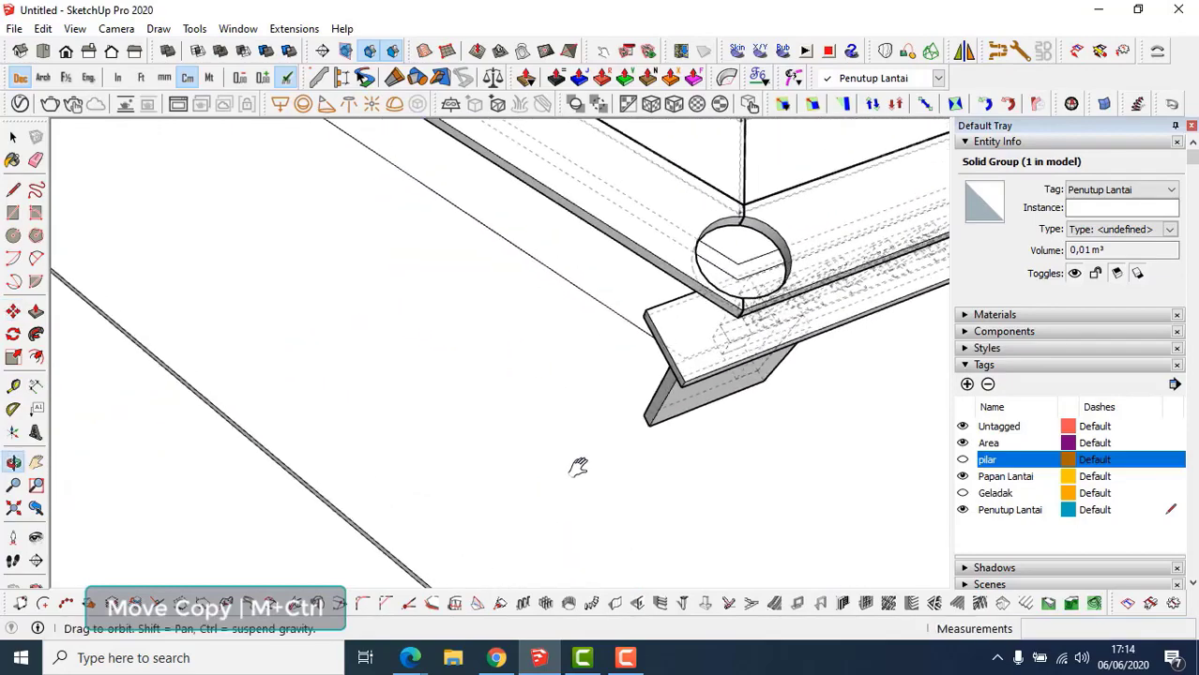
{"action": "middle_click_drag", "start_coordinate": [605, 403], "coordinate": [902, 305]}
{"action": "scroll", "coordinate": [604, 320], "scroll_direction": "up", "scroll_amount": 2}
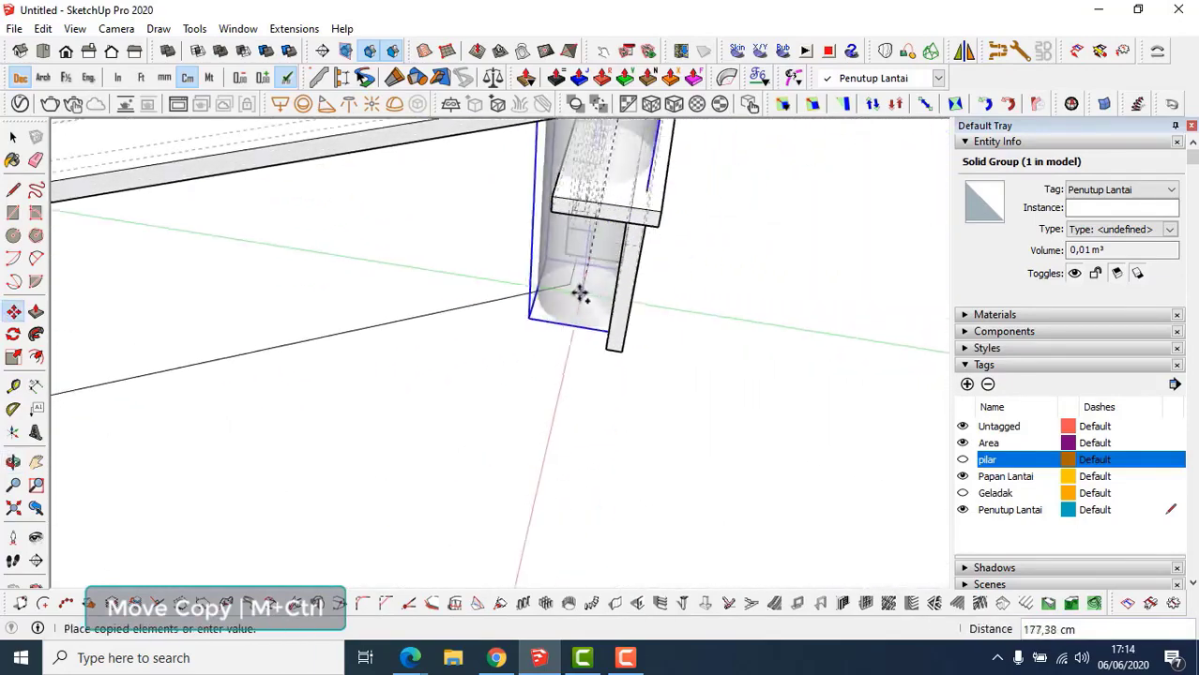
{"action": "left_click", "coordinate": [569, 282]}
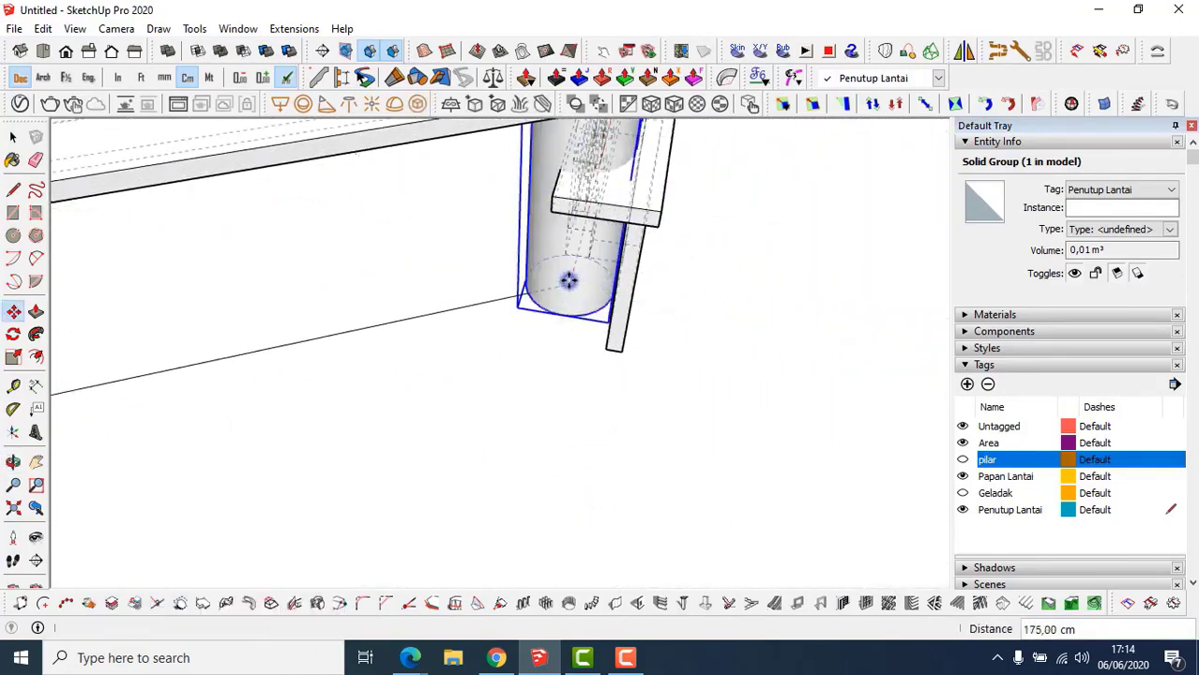
{"action": "key", "text": "k"}
{"action": "middle_click_drag", "start_coordinate": [568, 276], "coordinate": [354, 377]}
{"action": "key", "text": "space"}
{"action": "scroll", "coordinate": [432, 349], "scroll_direction": "up", "scroll_amount": 1}
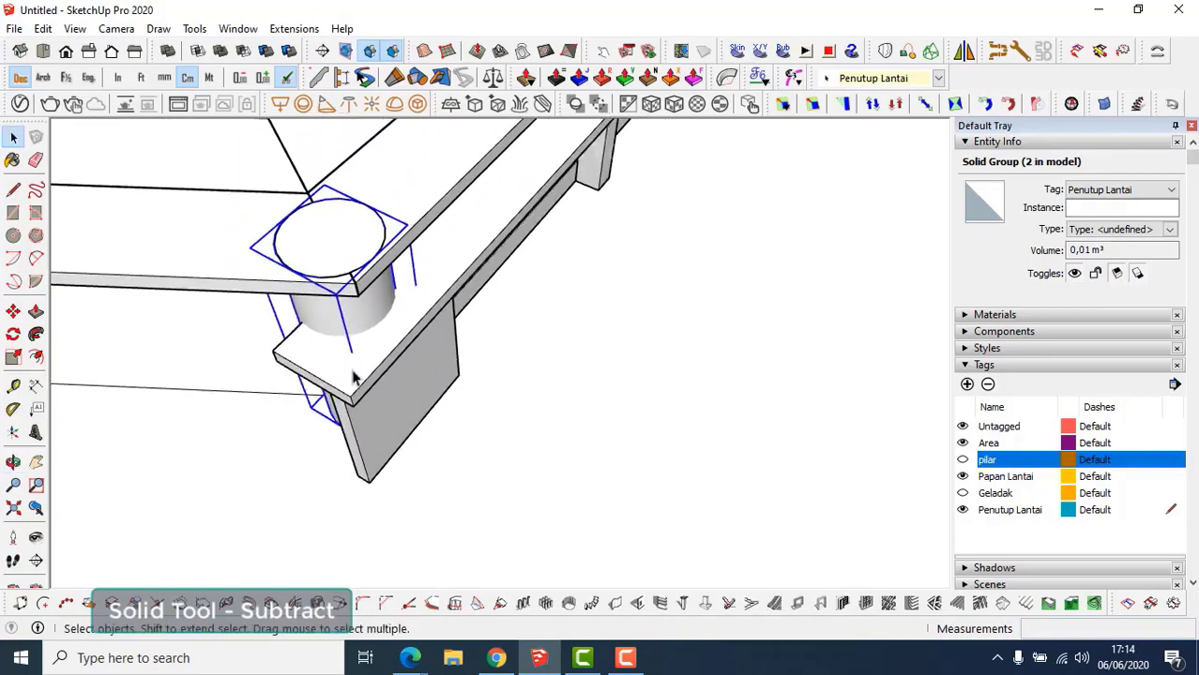
Subtract the first cylinder from the railing's top rail.
{"action": "left_click", "coordinate": [371, 373]}
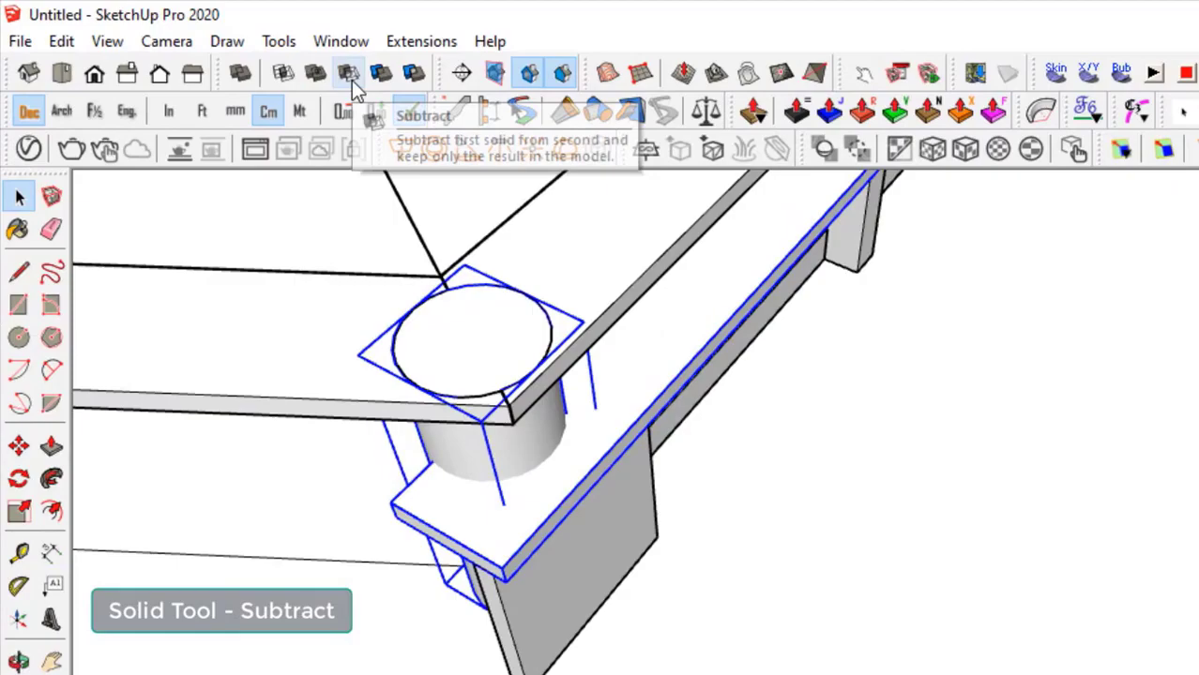
{"action": "left_click", "coordinate": [245, 51]}
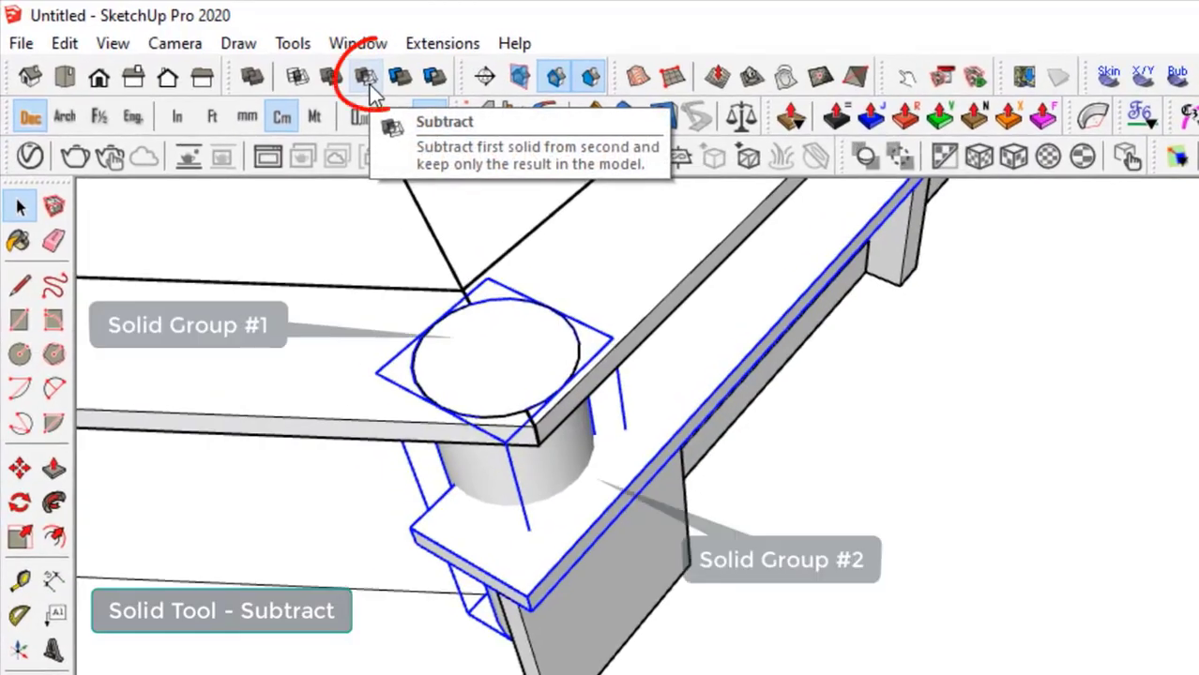
{"action": "middle_click_drag", "start_coordinate": [563, 471], "coordinate": [154, 465], "text": "shift"}
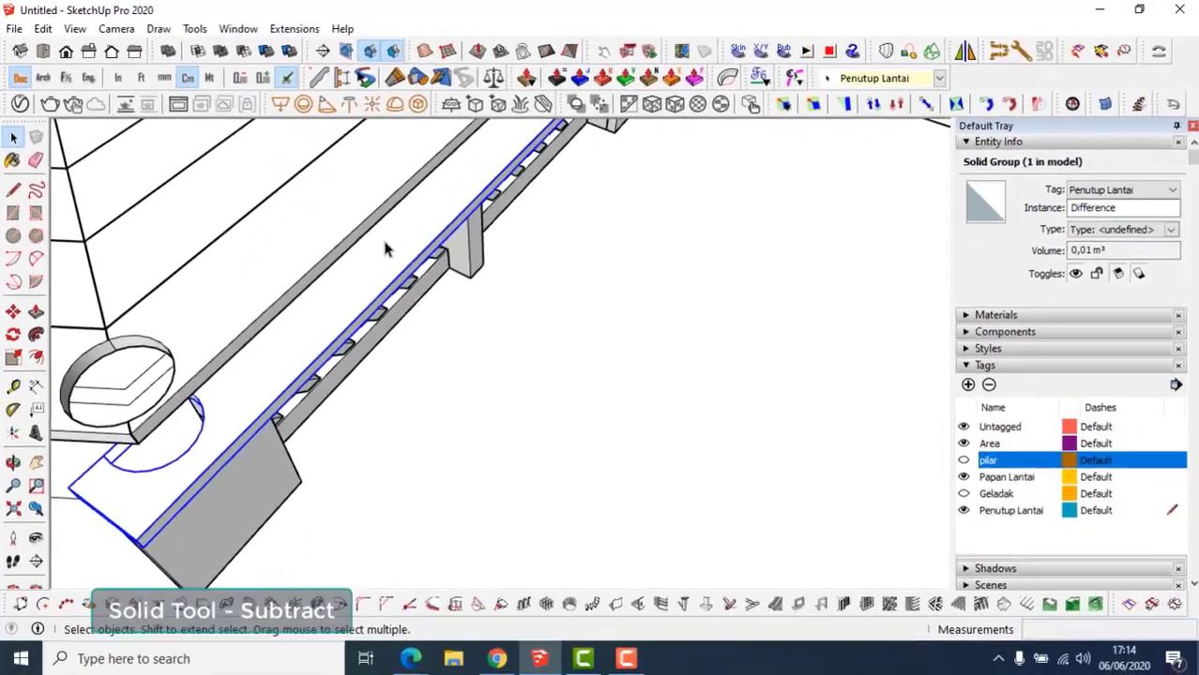
{"action": "middle_click_drag", "start_coordinate": [323, 311], "coordinate": [274, 297], "text": "shift"}
{"action": "scroll", "coordinate": [468, 250], "scroll_direction": "up", "scroll_amount": 3}
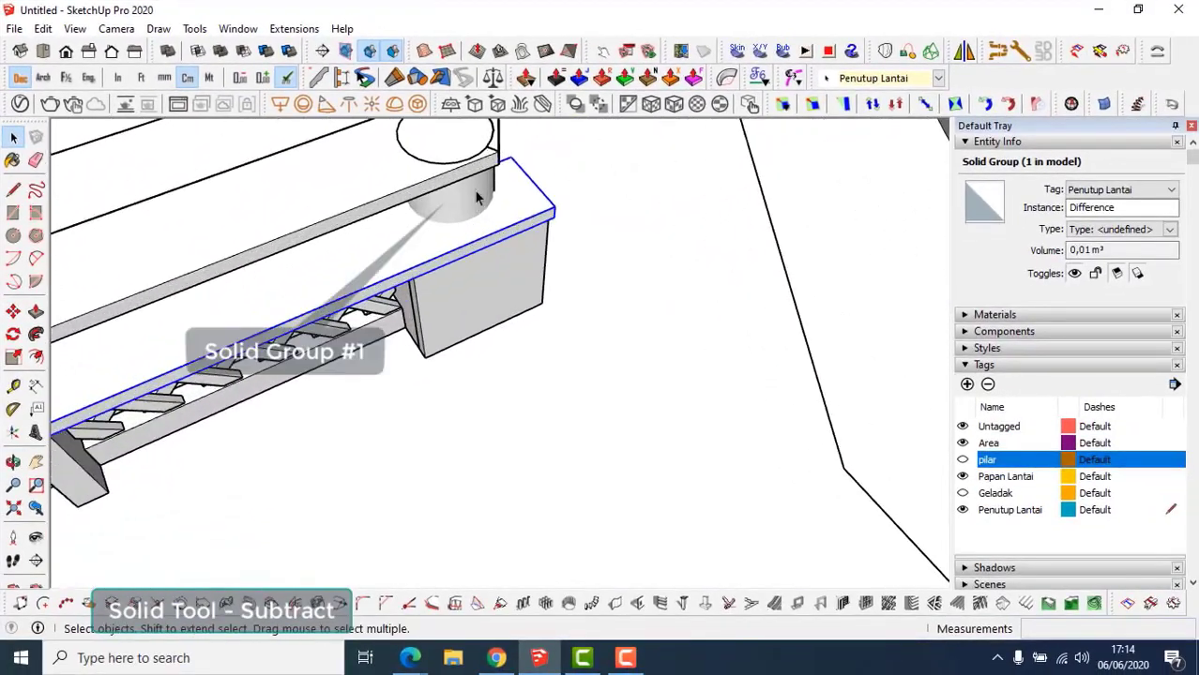
Subtract the second cylinder from the rail, then show the pilar tag again.
{"action": "left_click", "coordinate": [531, 200]}
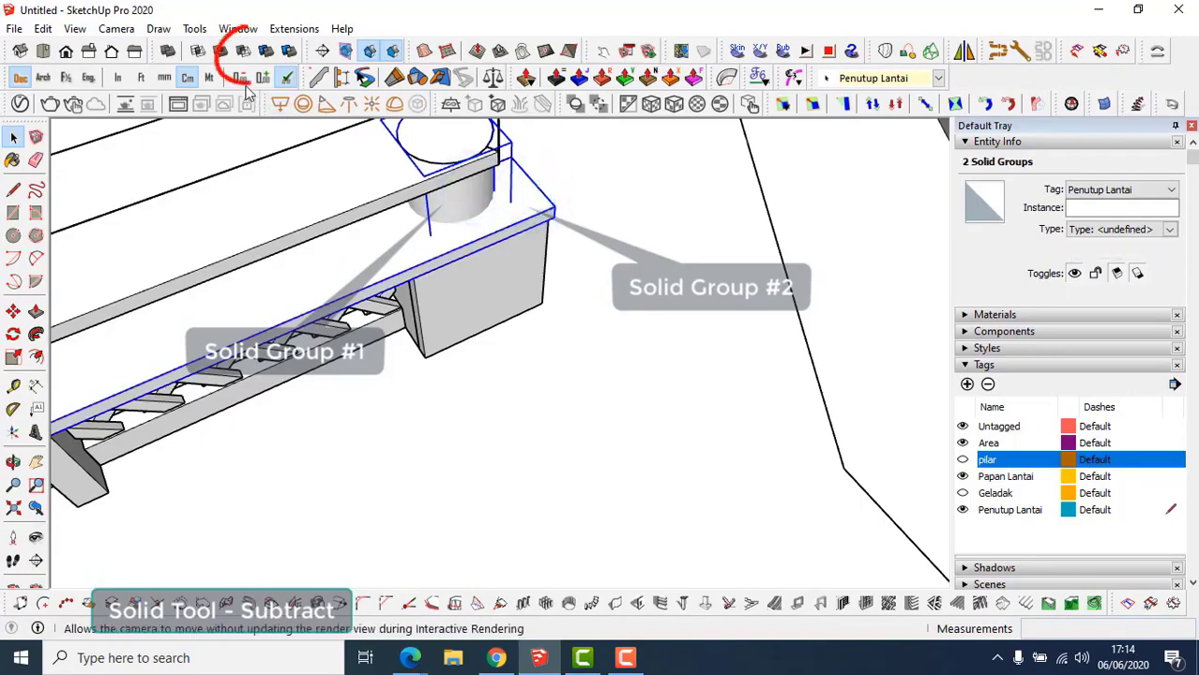
{"action": "left_click", "coordinate": [246, 54]}
{"action": "scroll", "coordinate": [437, 253], "scroll_direction": "down", "scroll_amount": 3}
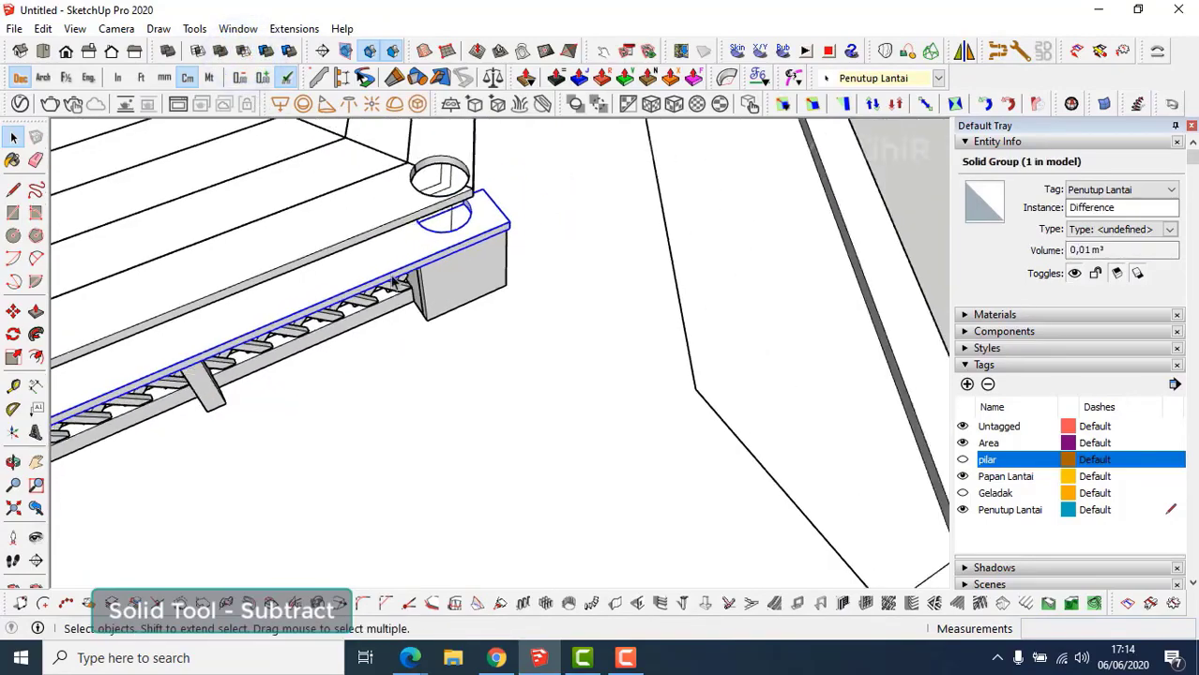
{"action": "middle_click_drag", "start_coordinate": [436, 252], "coordinate": [514, 230]}
{"action": "scroll", "coordinate": [514, 230], "scroll_direction": "down", "scroll_amount": 3}
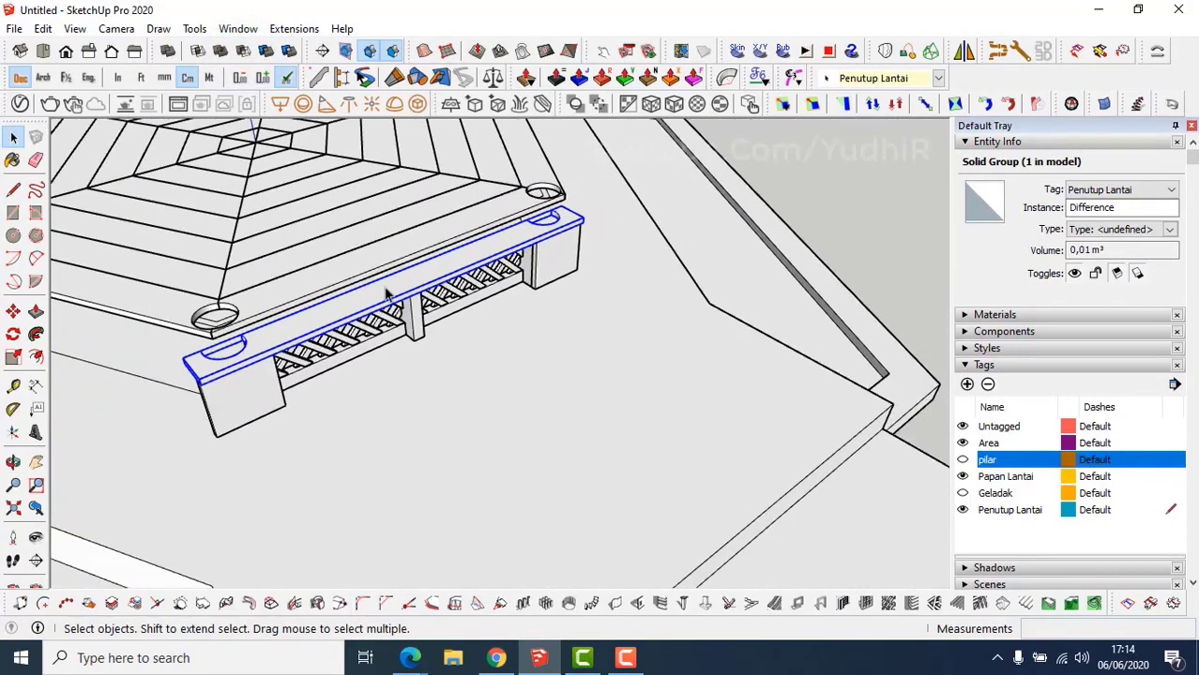
{"action": "middle_click_drag", "start_coordinate": [389, 294], "coordinate": [417, 246]}
{"action": "middle_click_drag", "start_coordinate": [333, 326], "coordinate": [459, 249]}
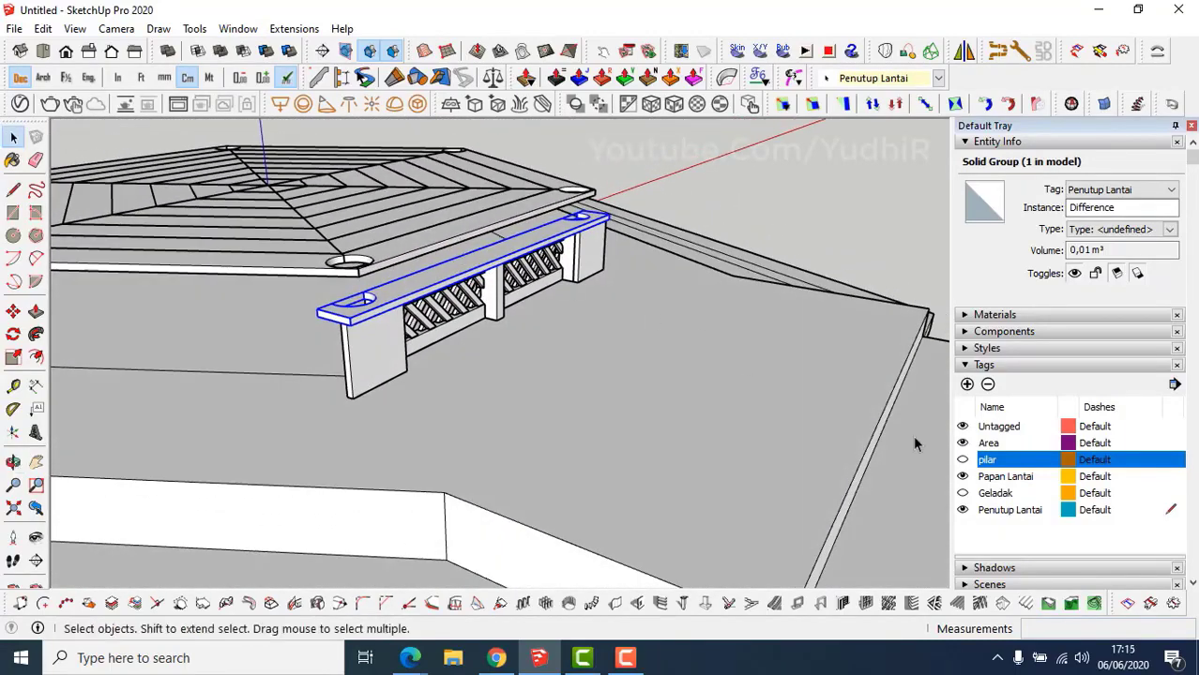
{"action": "left_click", "coordinate": [962, 460]}
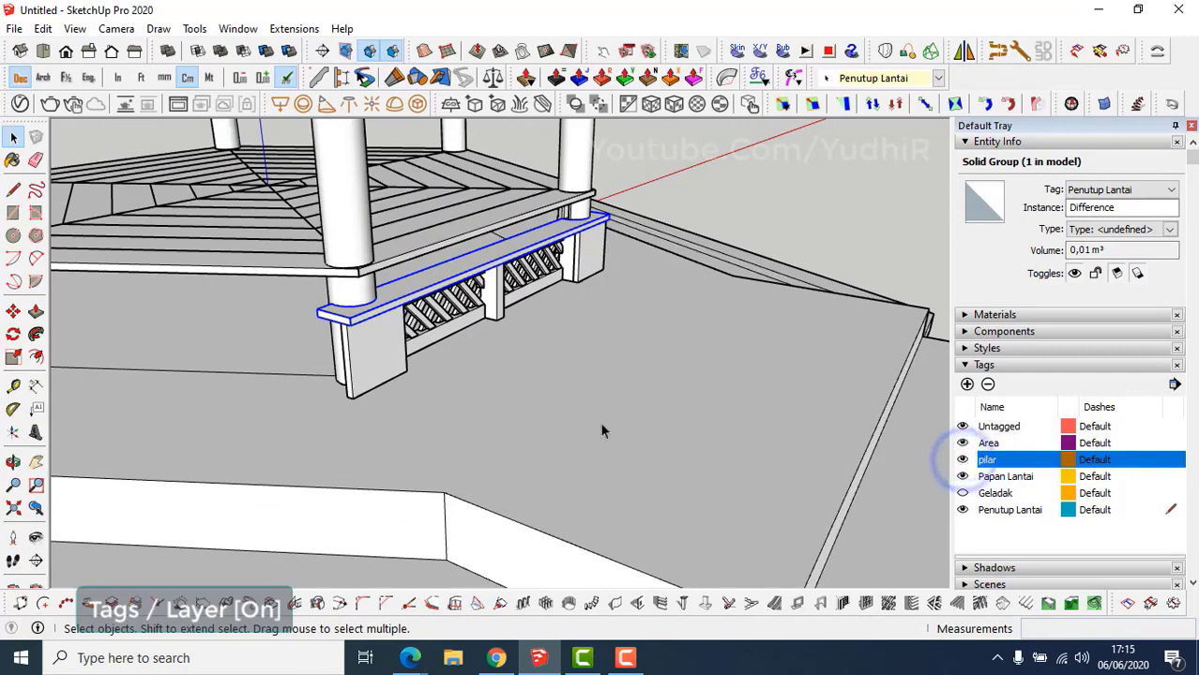
Window-select all ten pieces of the railing section.
{"action": "middle_click_drag", "start_coordinate": [398, 325], "coordinate": [511, 255]}
{"action": "left_click_drag", "start_coordinate": [385, 228], "coordinate": [515, 297]}
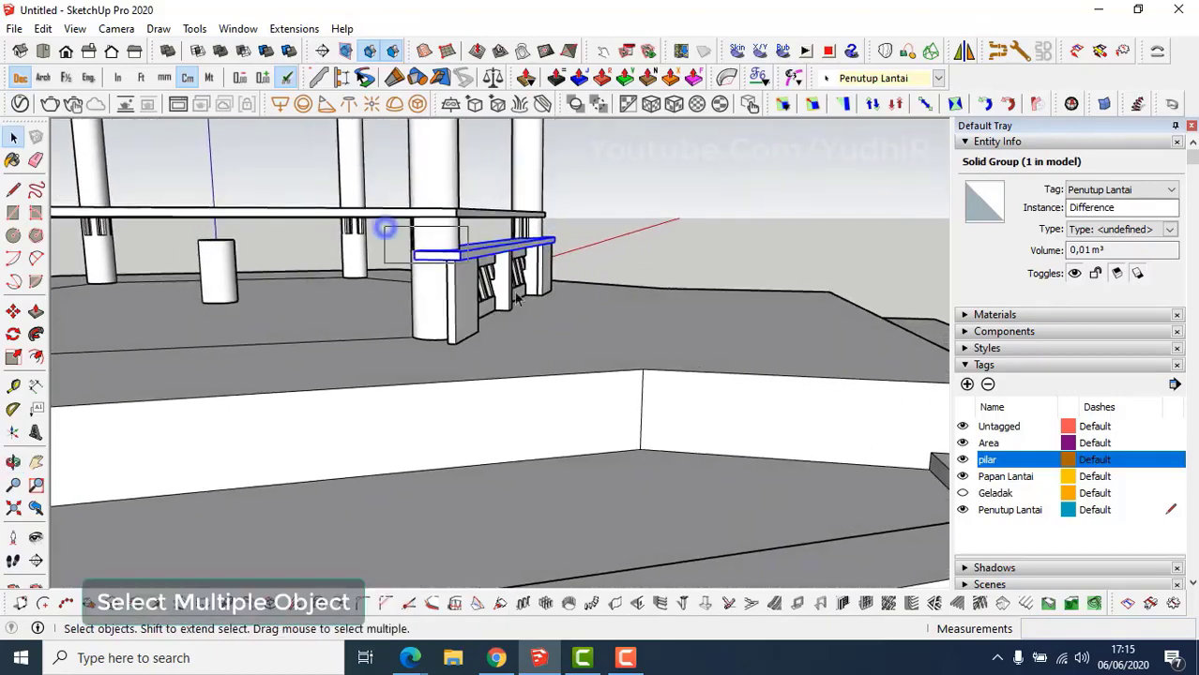
{"action": "left_click_drag", "start_coordinate": [605, 357], "coordinate": [607, 358]}
{"action": "middle_click_drag", "start_coordinate": [607, 357], "coordinate": [509, 308]}
Make the selected railing parts a component named 'penutup lantai'.
{"action": "scroll", "coordinate": [509, 308], "scroll_direction": "up", "scroll_amount": 3}
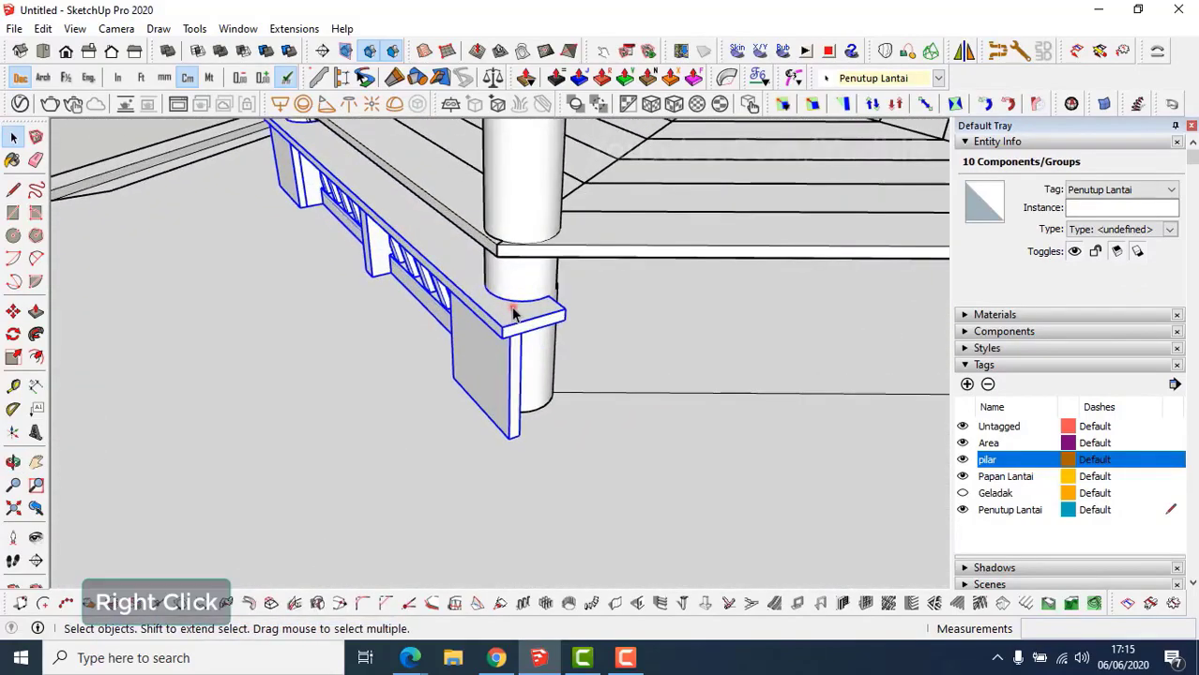
{"action": "right_click", "coordinate": [512, 313]}
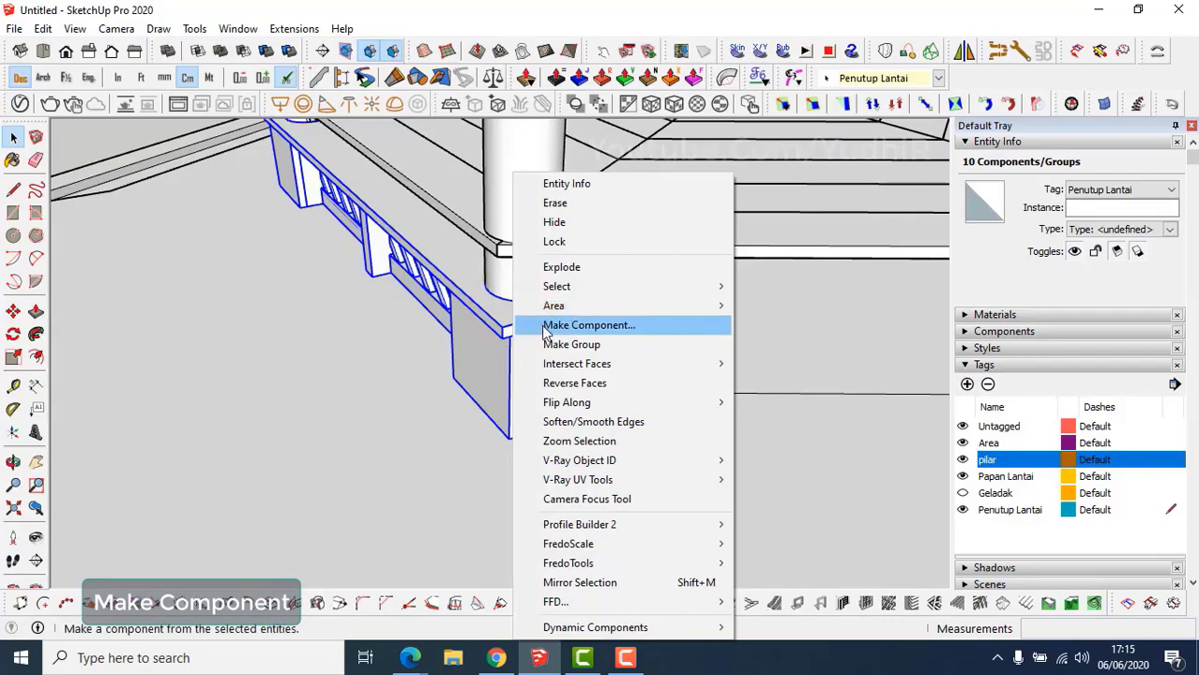
{"action": "left_click", "coordinate": [547, 326]}
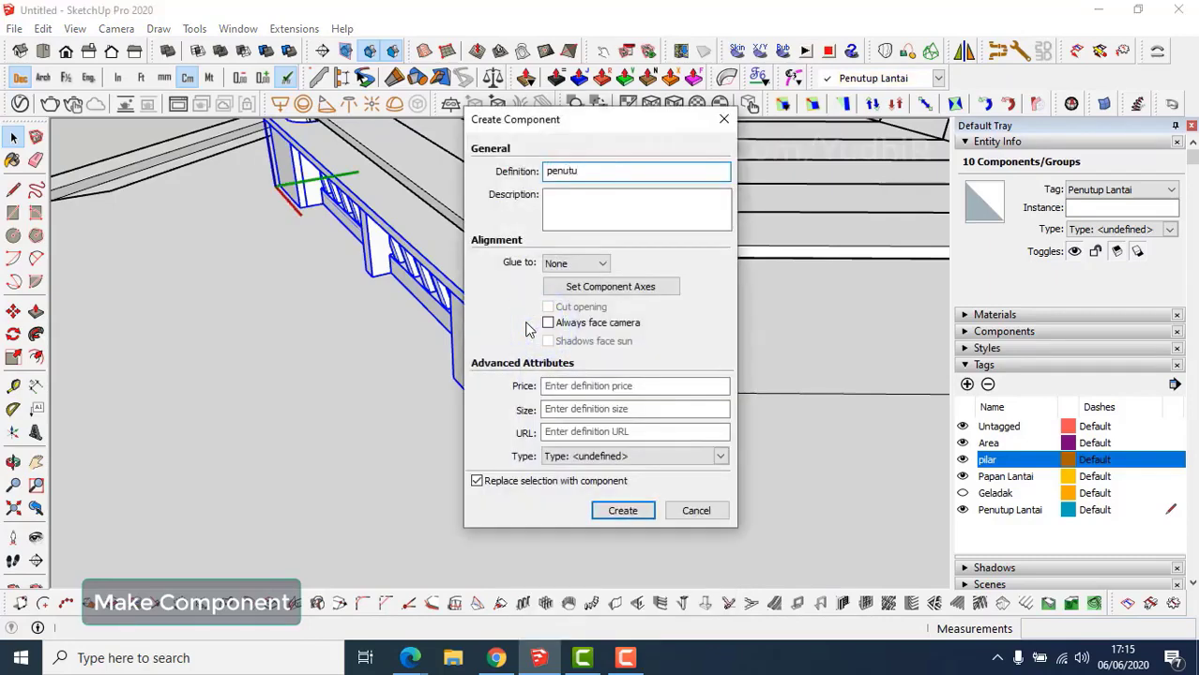
{"action": "key", "text": "Return"}
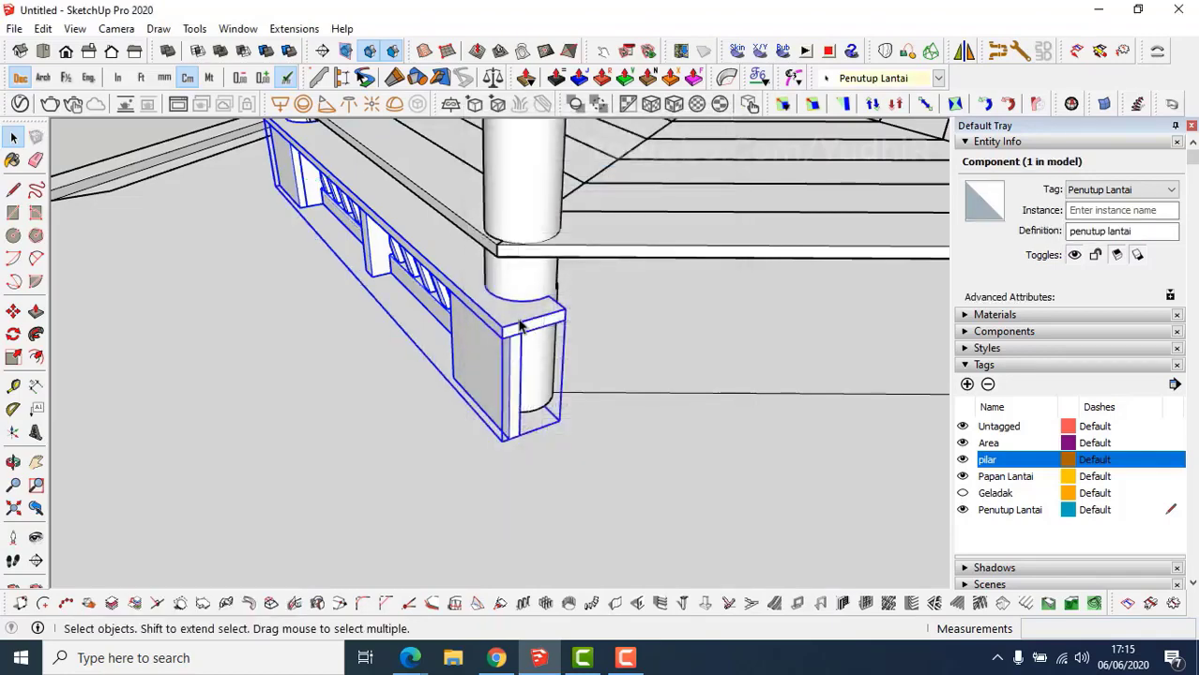
{"action": "middle_click_drag", "start_coordinate": [521, 326], "coordinate": [517, 272]}
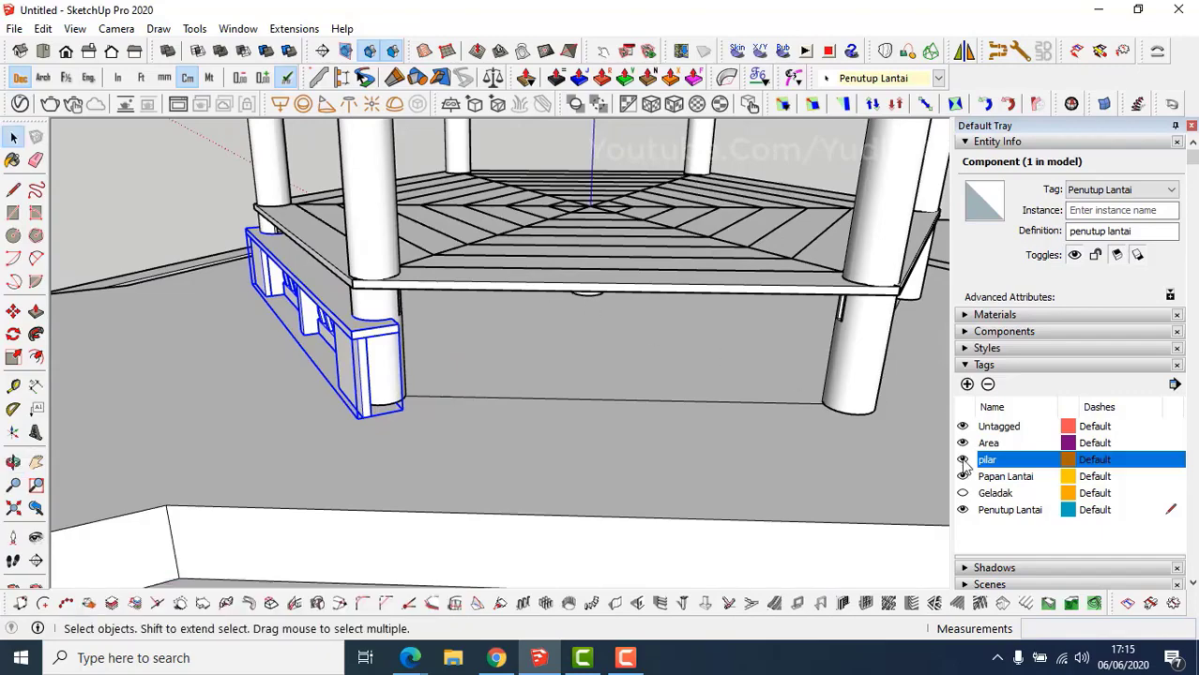
Show the Geladak tag and hide the short pillar stub under the deck's centre.
{"action": "left_click", "coordinate": [963, 494]}
{"action": "middle_click_drag", "start_coordinate": [689, 295], "coordinate": [518, 274]}
{"action": "scroll", "coordinate": [574, 317], "scroll_direction": "up", "scroll_amount": 1}
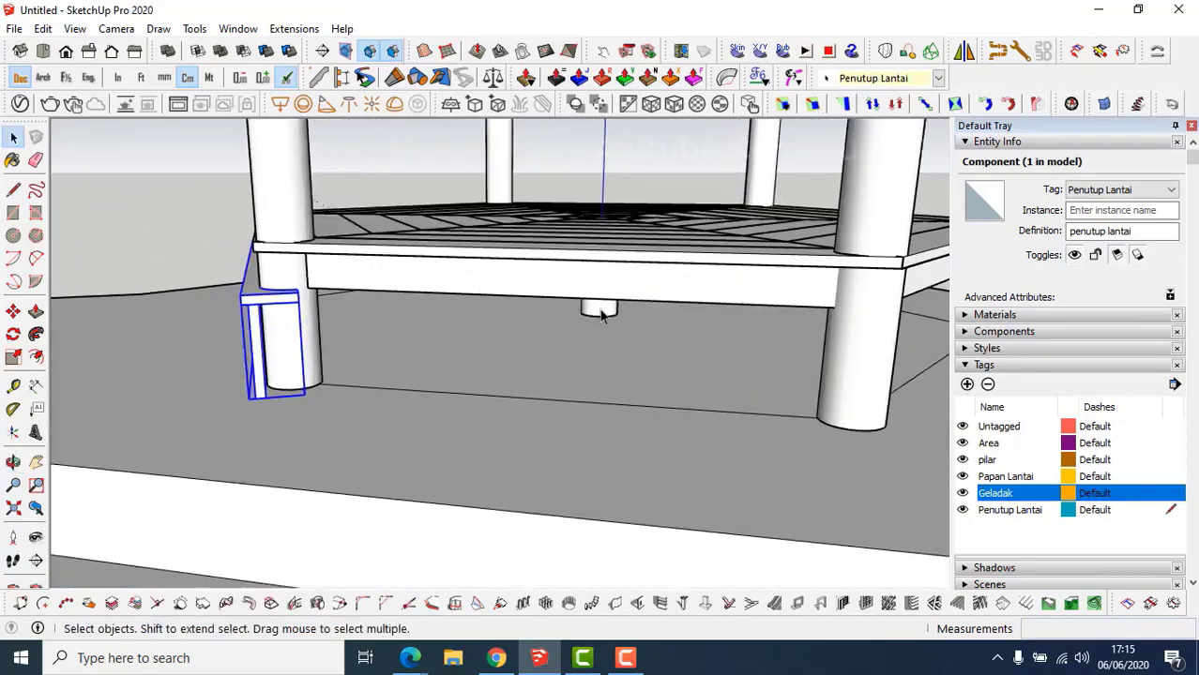
{"action": "key", "text": "shift+h"}
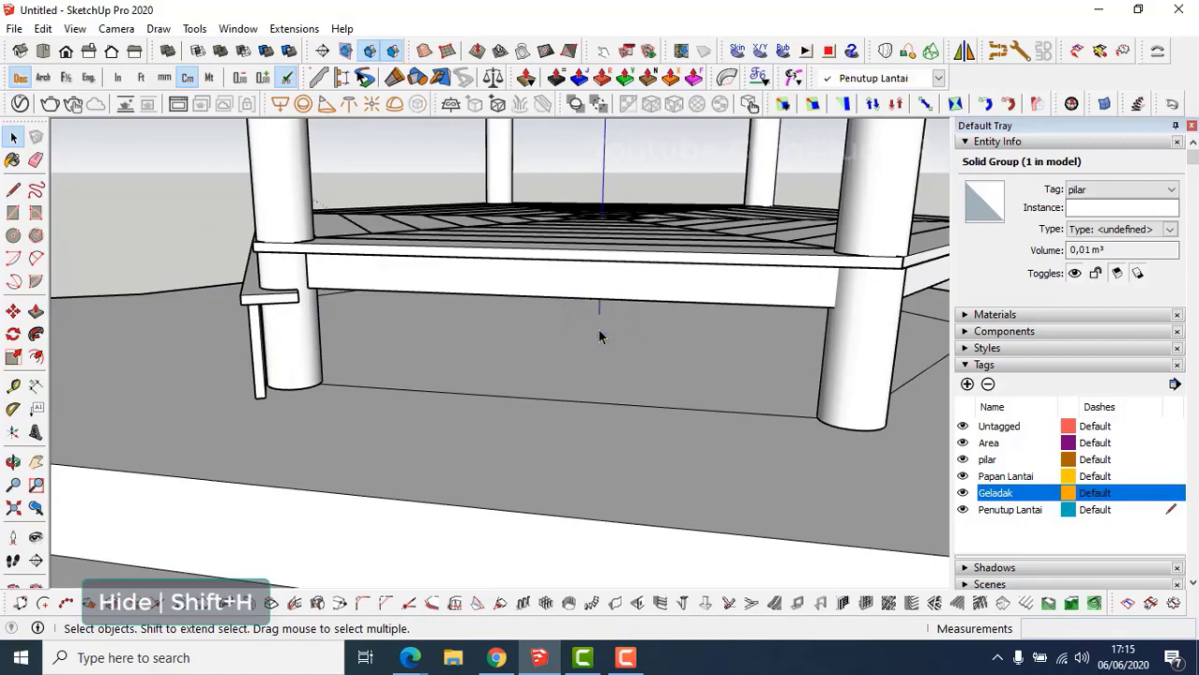
{"action": "middle_click_drag", "start_coordinate": [559, 281], "coordinate": [682, 380]}
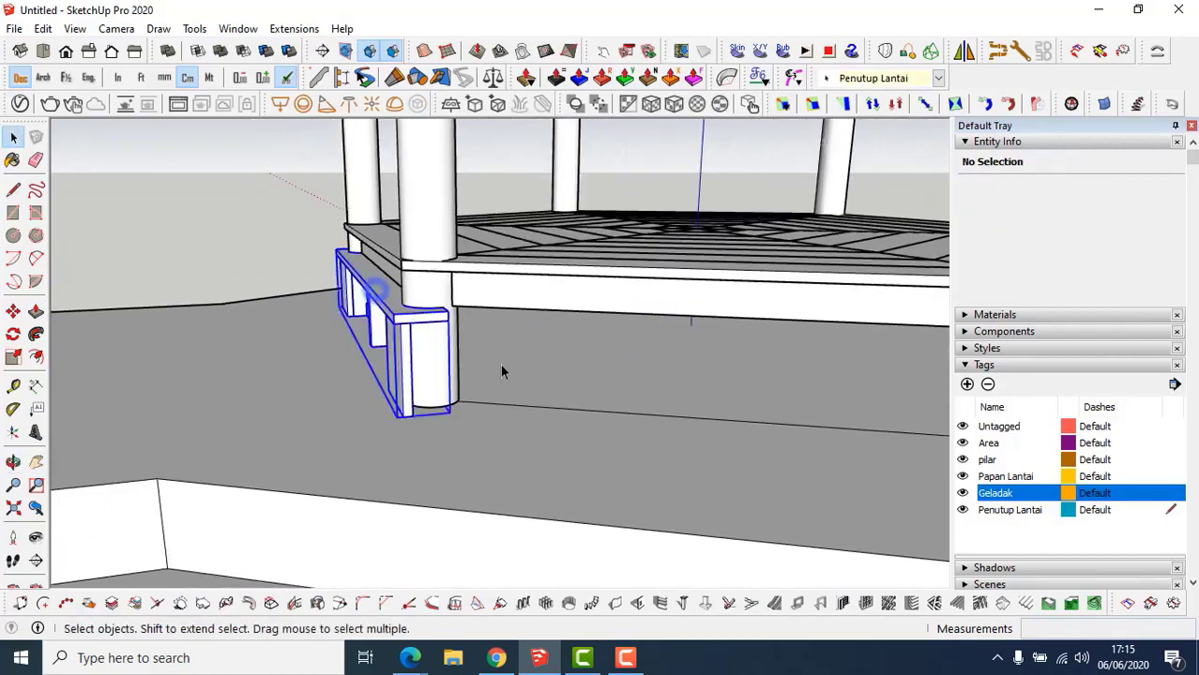
{"action": "middle_click_drag", "start_coordinate": [593, 377], "coordinate": [509, 326], "text": "shift"}
{"action": "scroll", "coordinate": [481, 316], "scroll_direction": "down", "scroll_amount": 1}
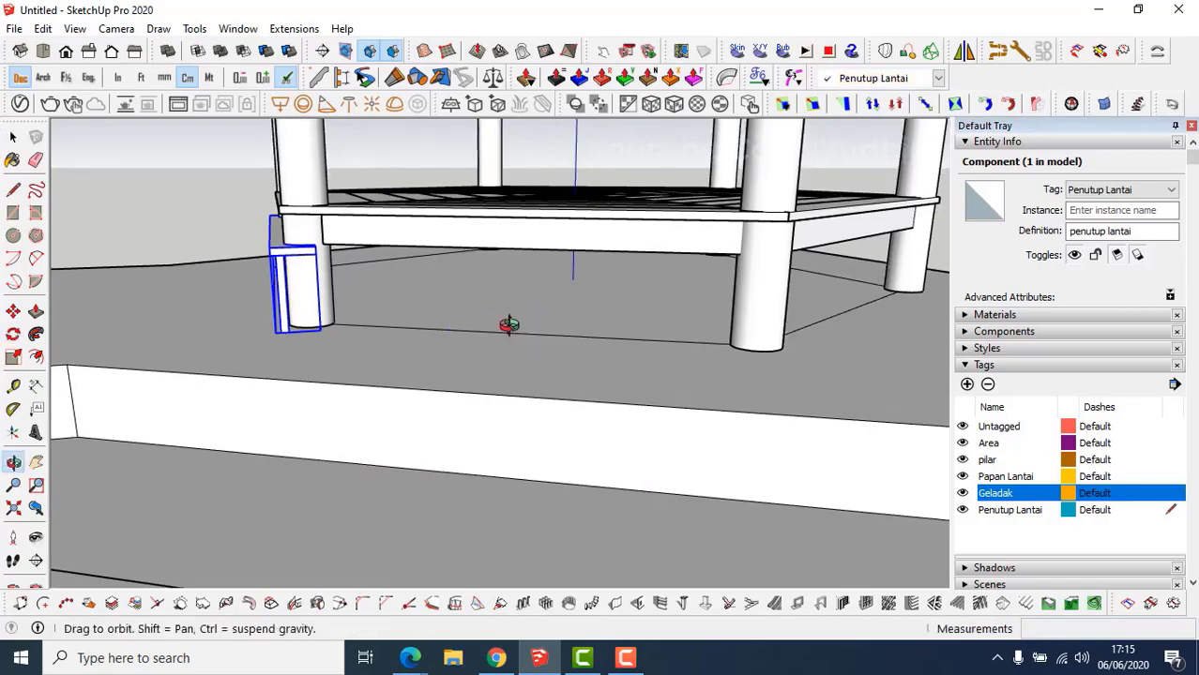
Rotate-copy the railing panel 60° about the deck centre, repeated 5x, for six panels.
{"action": "key", "text": "q"}
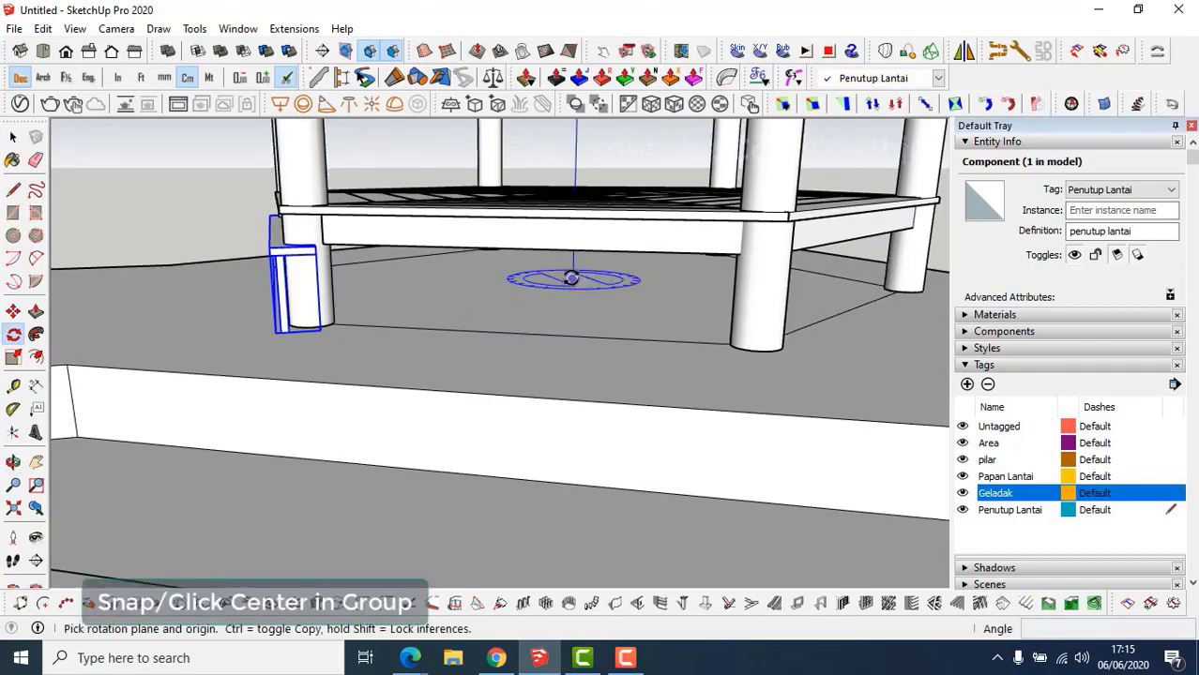
{"action": "left_click", "coordinate": [571, 279]}
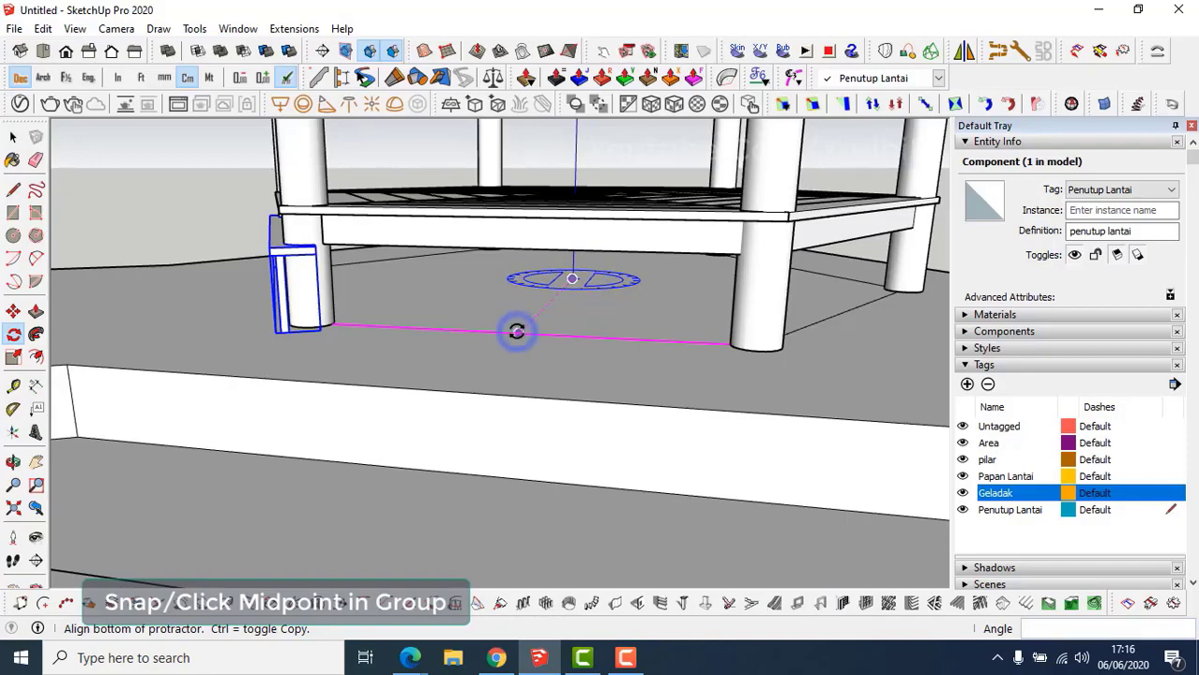
{"action": "left_click", "coordinate": [516, 332]}
{"action": "key", "text": "ctrl"}
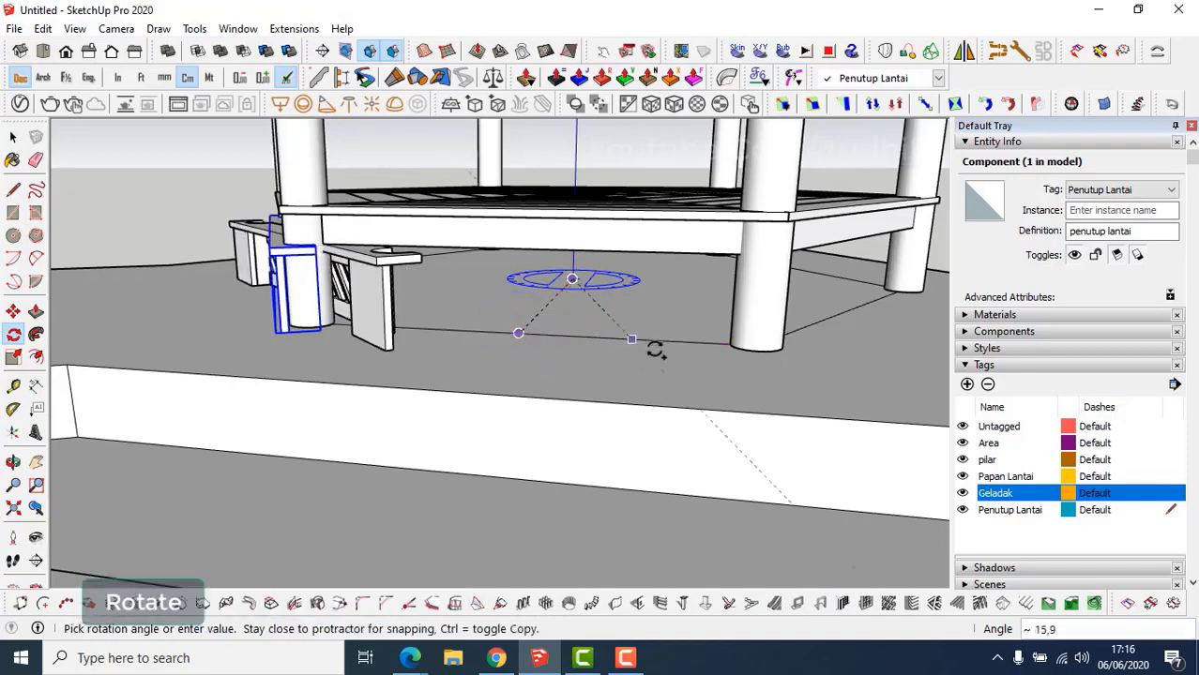
{"action": "middle_click_drag", "start_coordinate": [650, 348], "coordinate": [441, 359]}
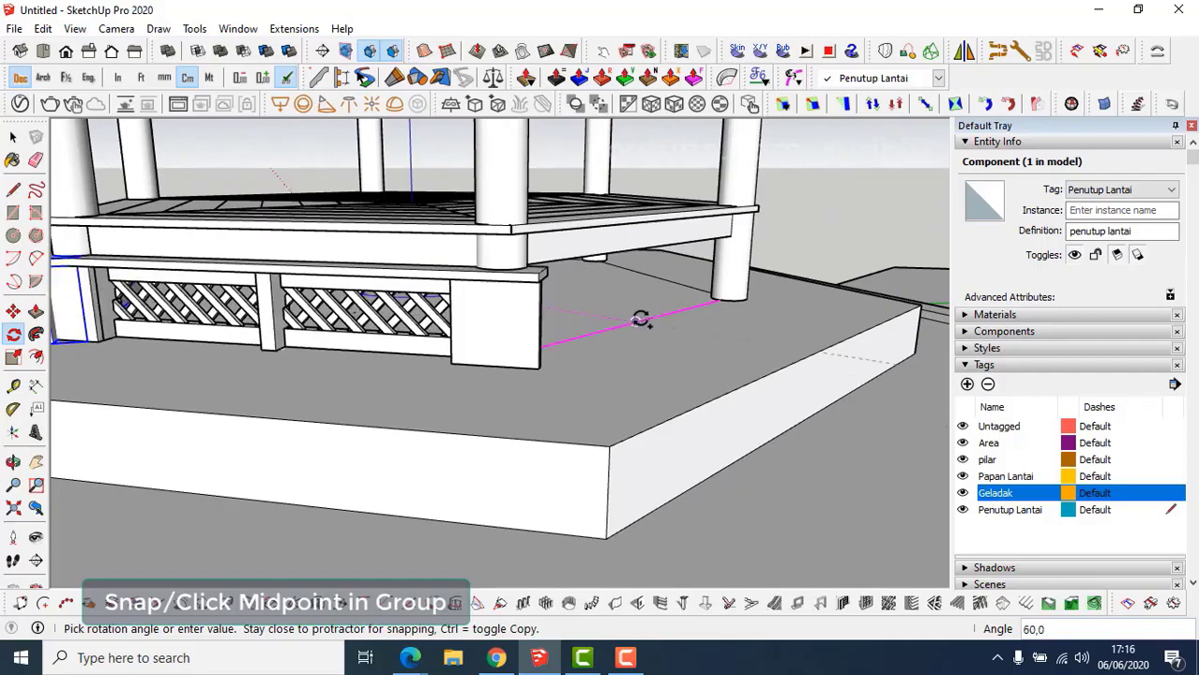
{"action": "left_click", "coordinate": [639, 320]}
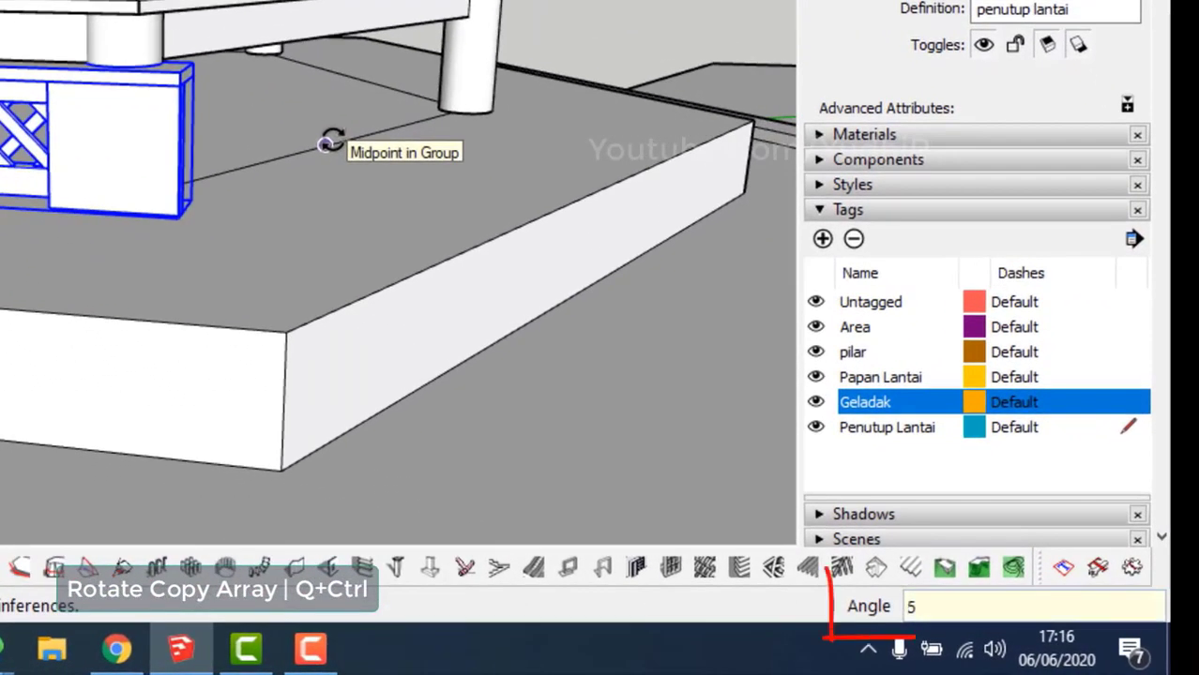
{"action": "key", "text": "Return"}
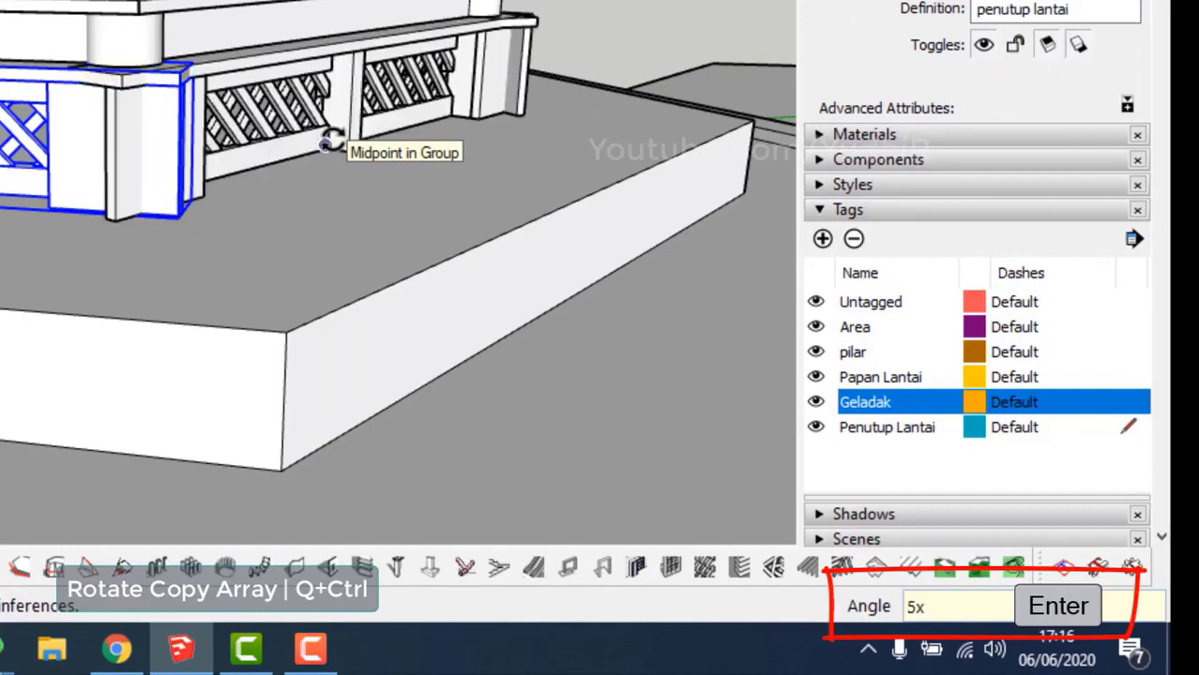
Orbit around the deck to inspect the ring of six railing panels.
{"action": "middle_click_drag", "start_coordinate": [328, 144], "coordinate": [527, 205]}
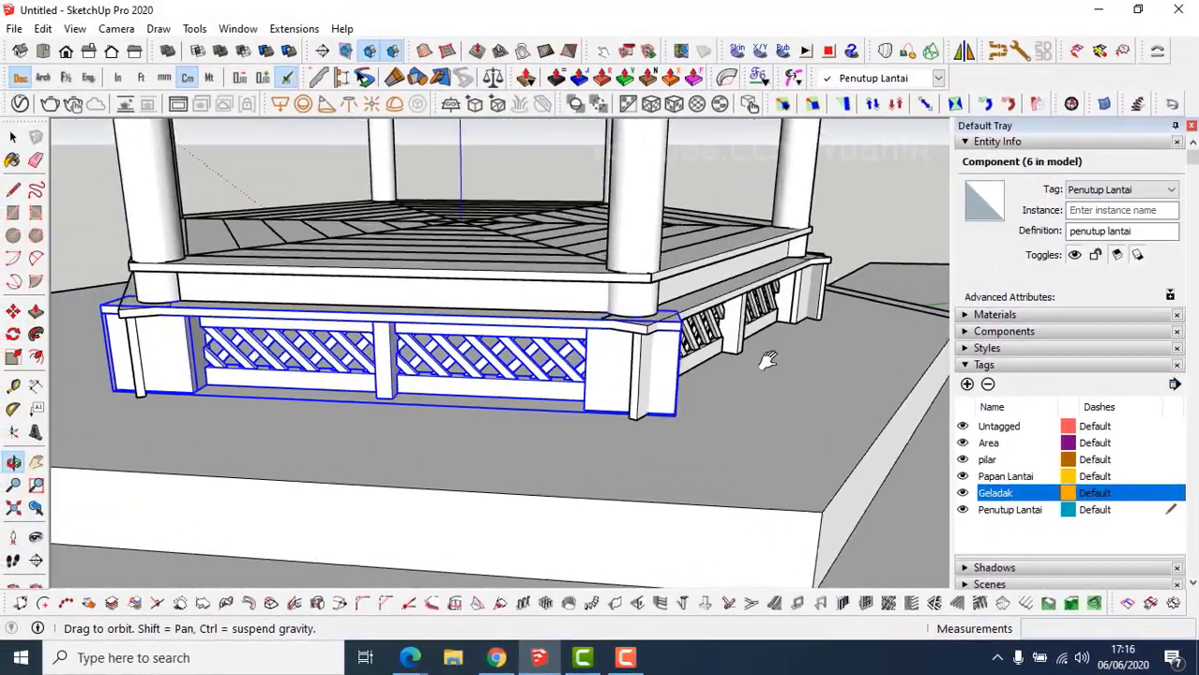
{"action": "middle_click_drag", "start_coordinate": [770, 360], "coordinate": [814, 373], "text": "shift"}
{"action": "scroll", "coordinate": [818, 357], "scroll_direction": "down", "scroll_amount": 4}
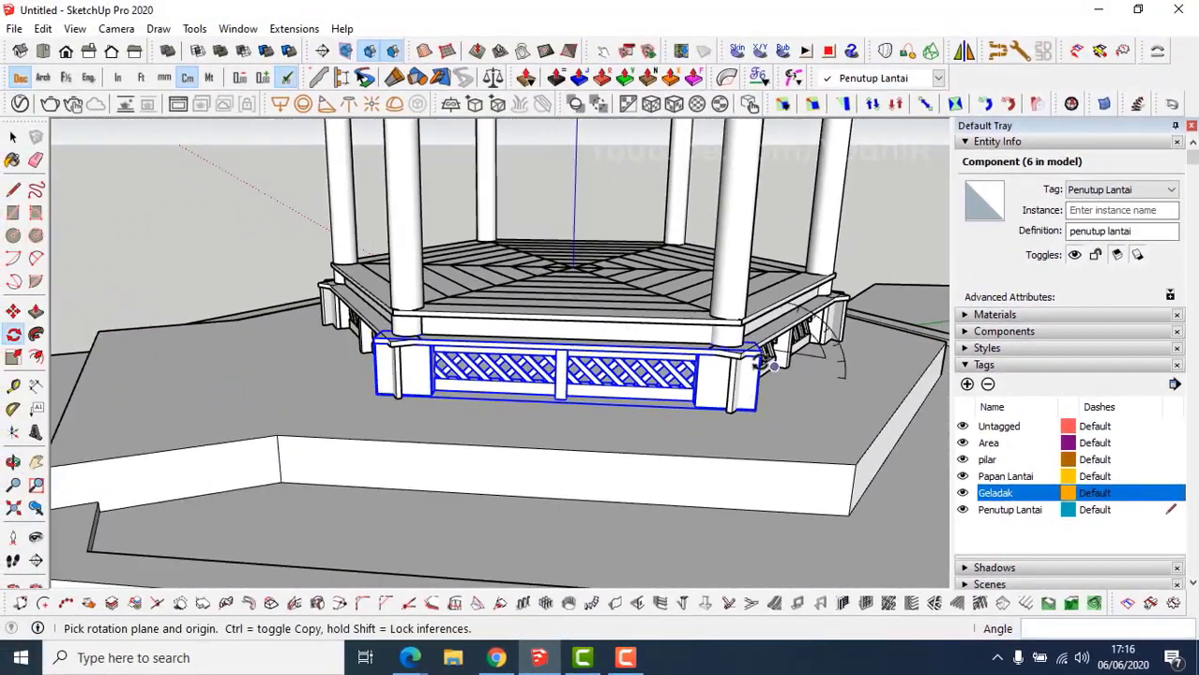
{"action": "middle_click_drag", "start_coordinate": [574, 334], "coordinate": [845, 381]}
{"action": "key", "text": "q"}
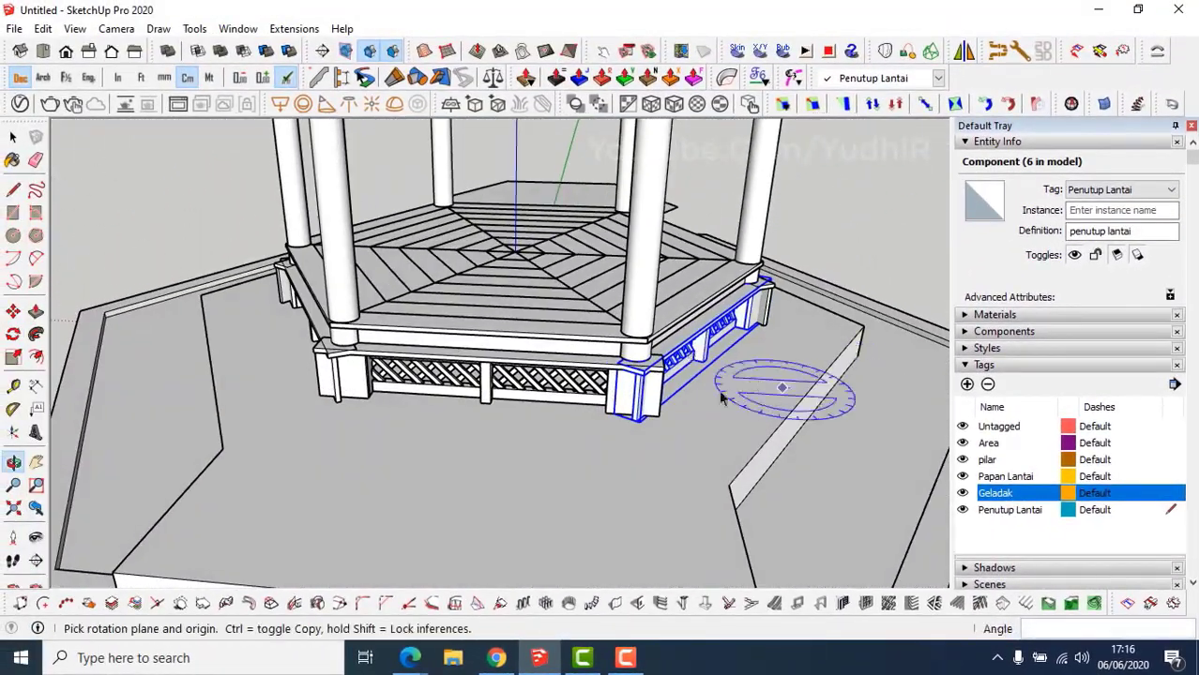
{"action": "key", "text": "space"}
{"action": "scroll", "coordinate": [637, 370], "scroll_direction": "up", "scroll_amount": 8}
{"action": "middle_click_drag", "start_coordinate": [631, 367], "coordinate": [511, 402]}
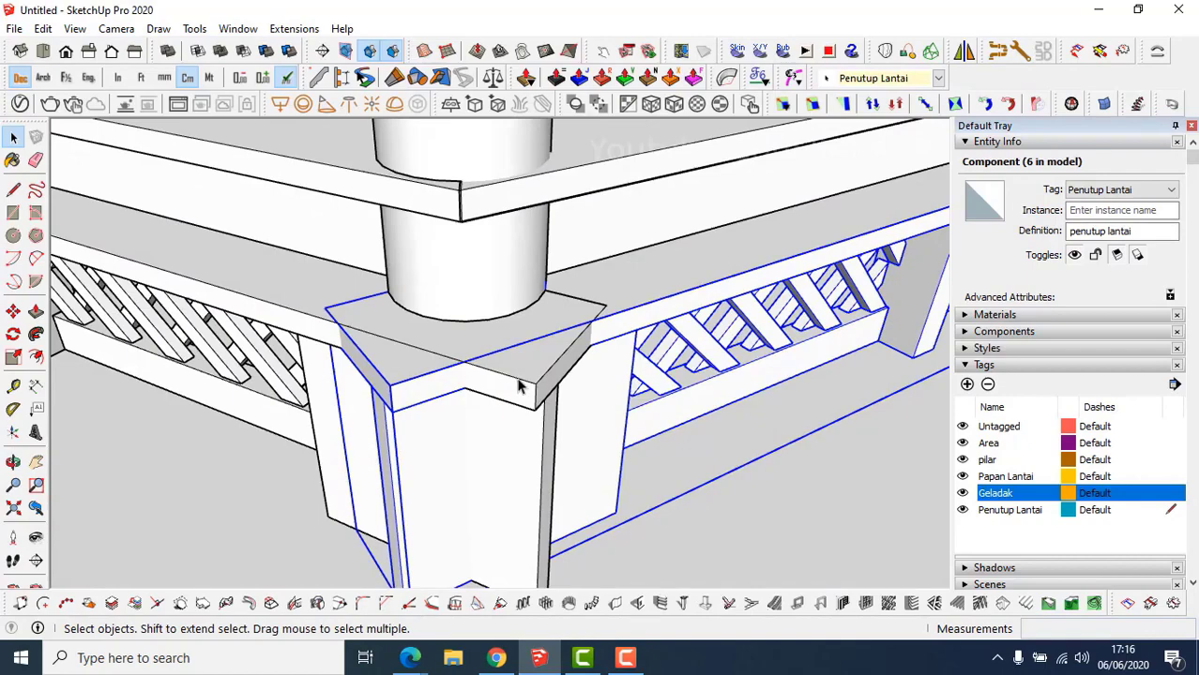
Open the railing component and its nested cap slab group for editing.
{"action": "middle_click_drag", "start_coordinate": [407, 383], "coordinate": [486, 359]}
{"action": "scroll", "coordinate": [530, 389], "scroll_direction": "up", "scroll_amount": 3}
{"action": "double_click", "coordinate": [527, 380]}
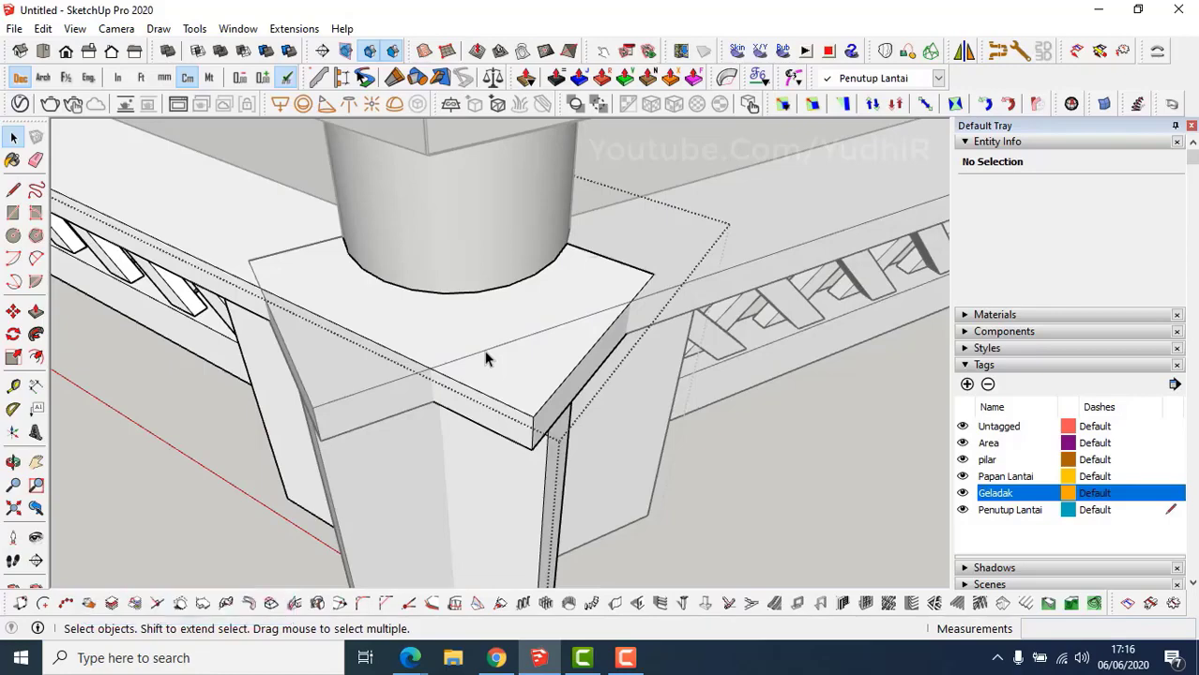
{"action": "double_click", "coordinate": [500, 392]}
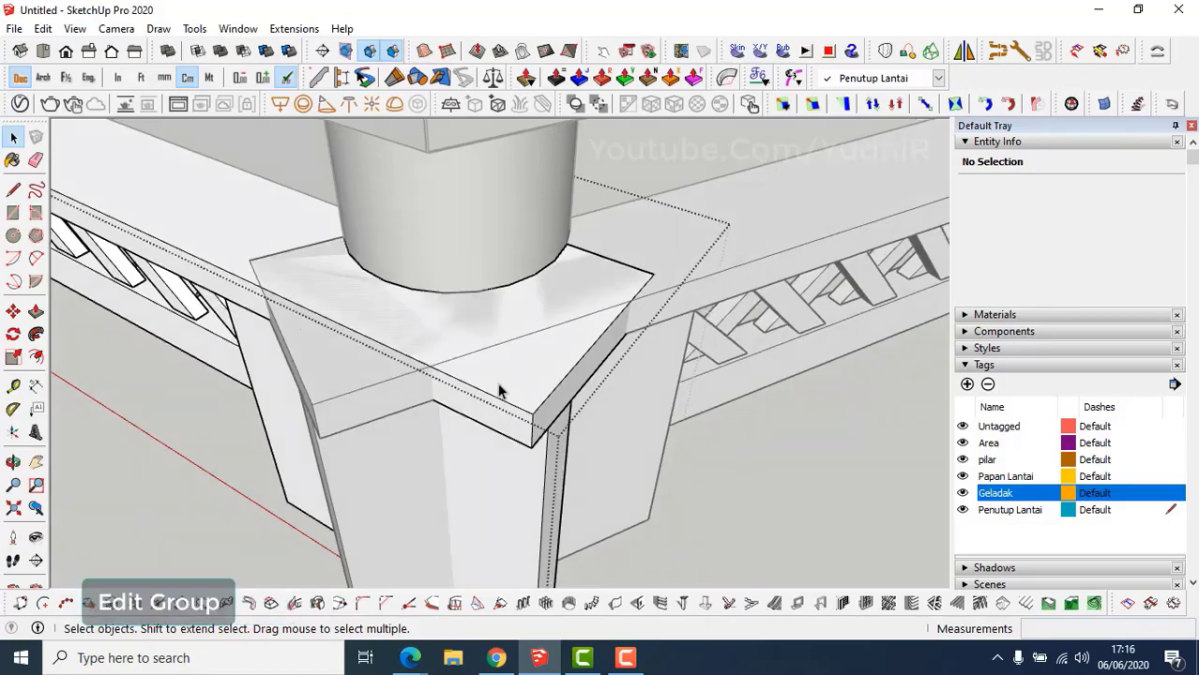
{"action": "double_click", "coordinate": [498, 380]}
{"action": "middle_click_drag", "start_coordinate": [495, 374], "coordinate": [522, 391]}
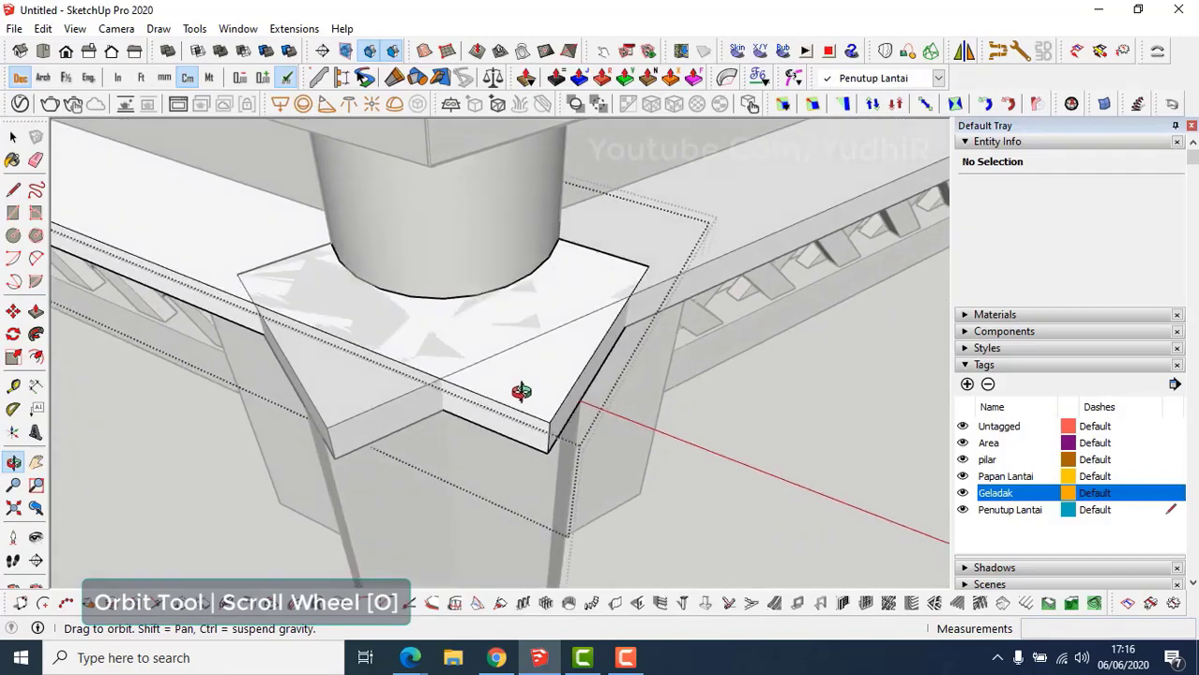
Draw a cut line from the column edge across the slab corner and push the protruding piece away.
{"action": "key", "text": "l"}
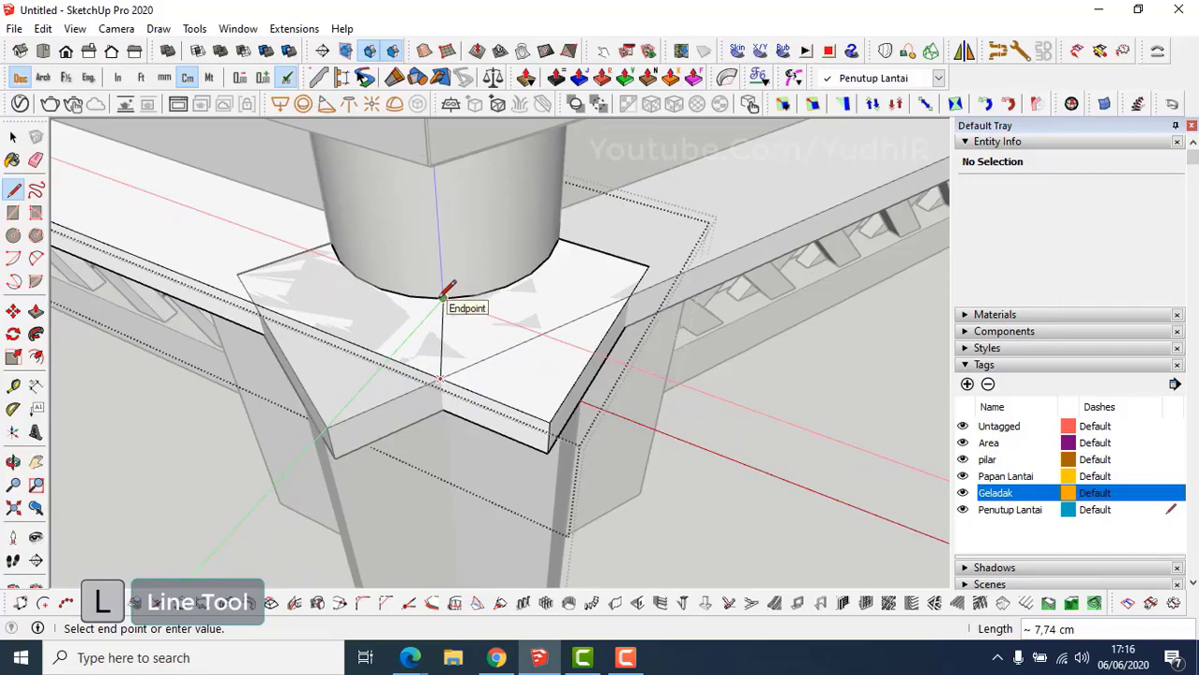
{"action": "middle_click_drag", "start_coordinate": [442, 298], "coordinate": [700, 383]}
{"action": "left_click", "coordinate": [583, 368]}
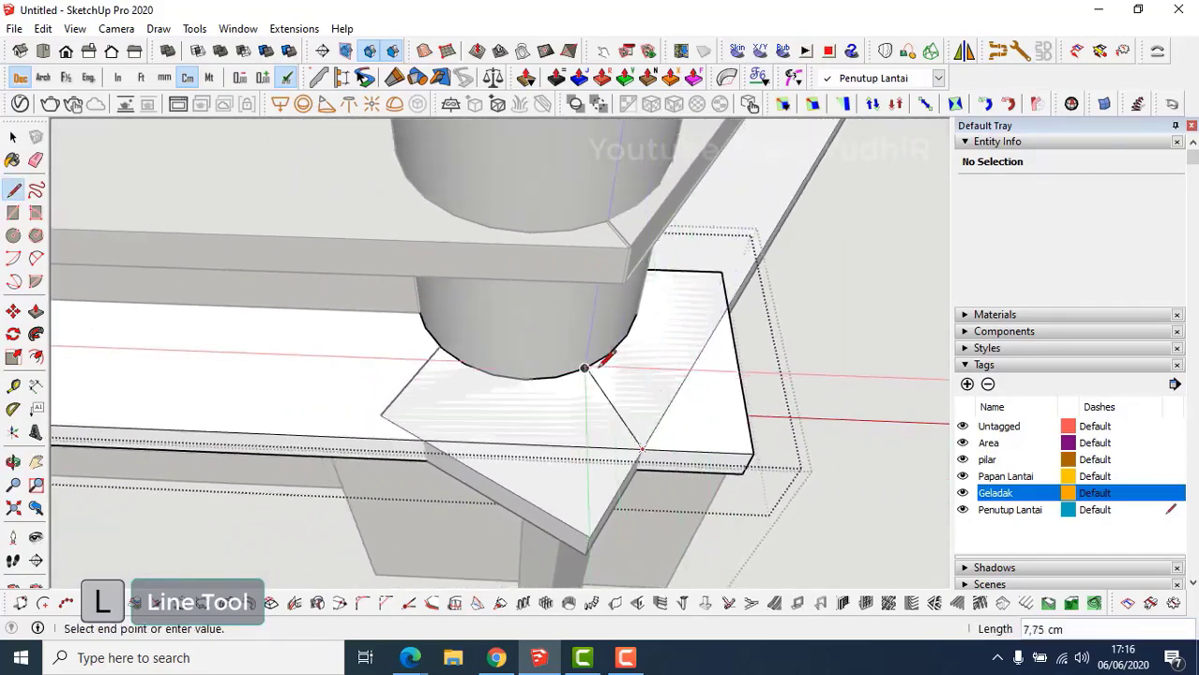
{"action": "left_click", "coordinate": [585, 368]}
{"action": "middle_click_drag", "start_coordinate": [591, 370], "coordinate": [491, 359]}
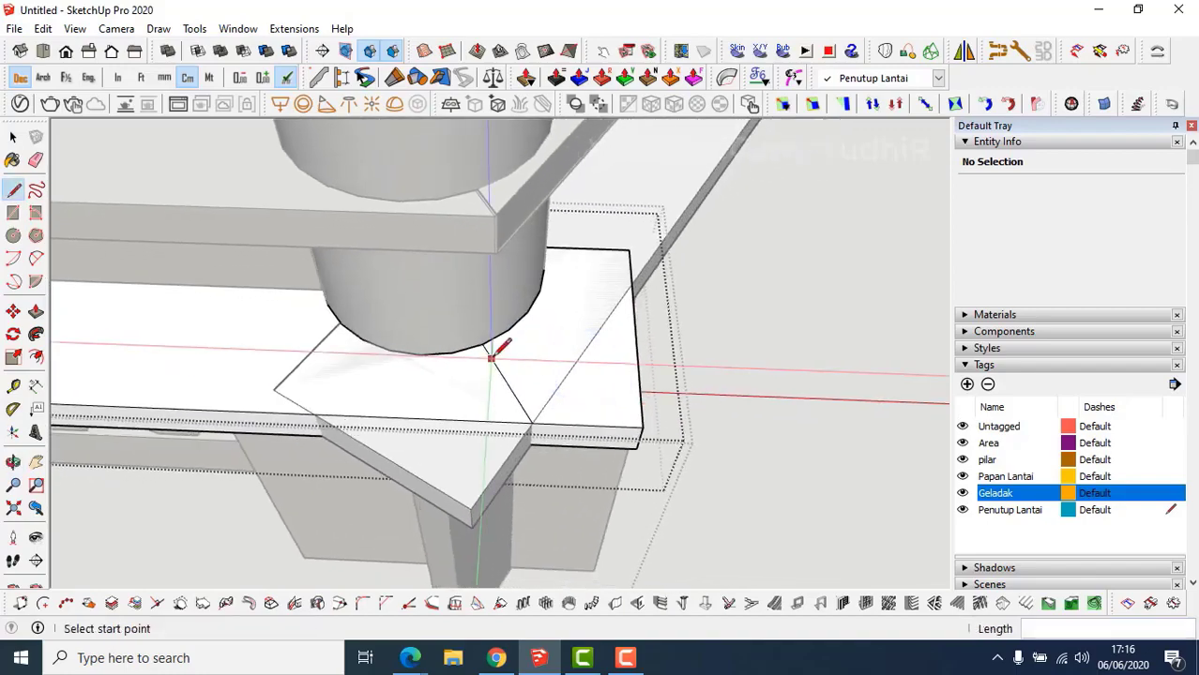
{"action": "key", "text": "p"}
{"action": "left_click", "coordinate": [603, 387]}
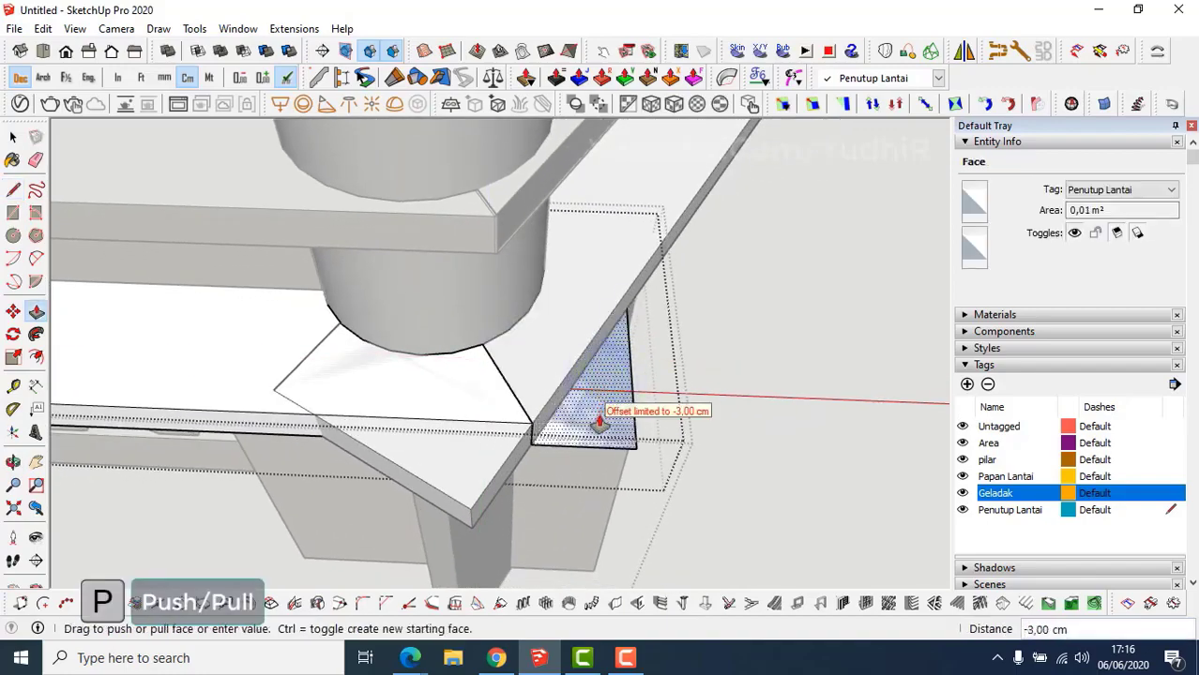
{"action": "left_click", "coordinate": [602, 417]}
{"action": "middle_click_drag", "start_coordinate": [602, 417], "coordinate": [412, 341]}
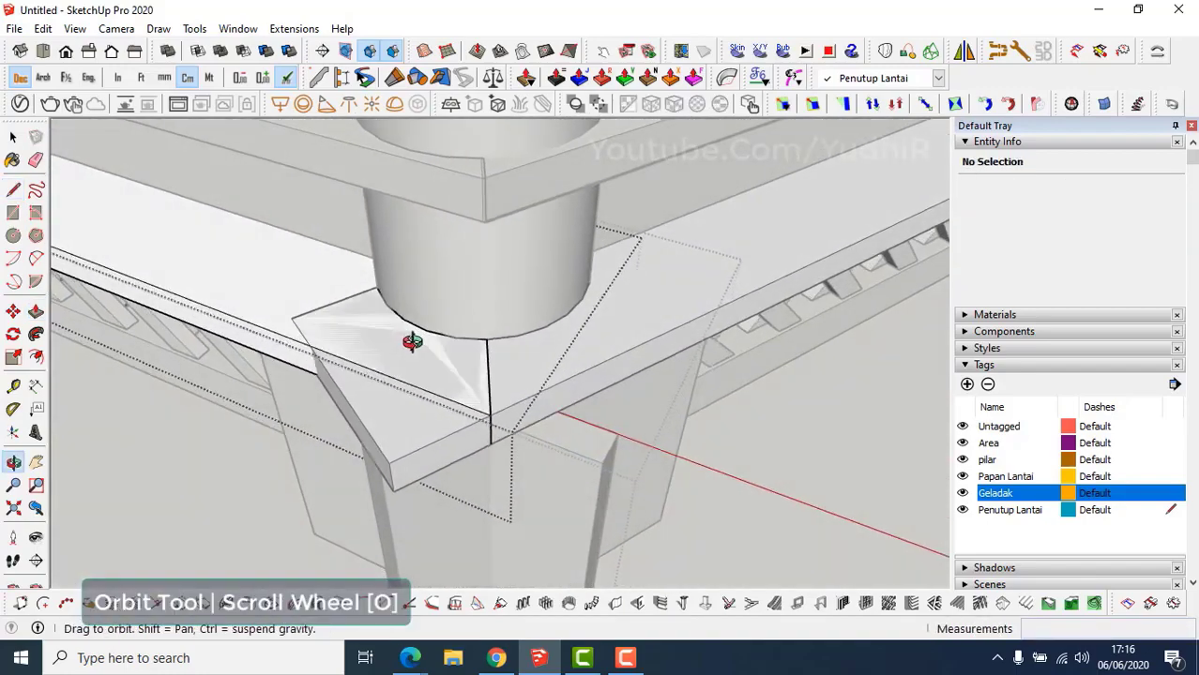
{"action": "key", "text": "space"}
Trim the other slab's protruding corner the same way, then close the group.
{"action": "double_click", "coordinate": [421, 417]}
{"action": "scroll", "coordinate": [420, 413], "scroll_direction": "up", "scroll_amount": 2}
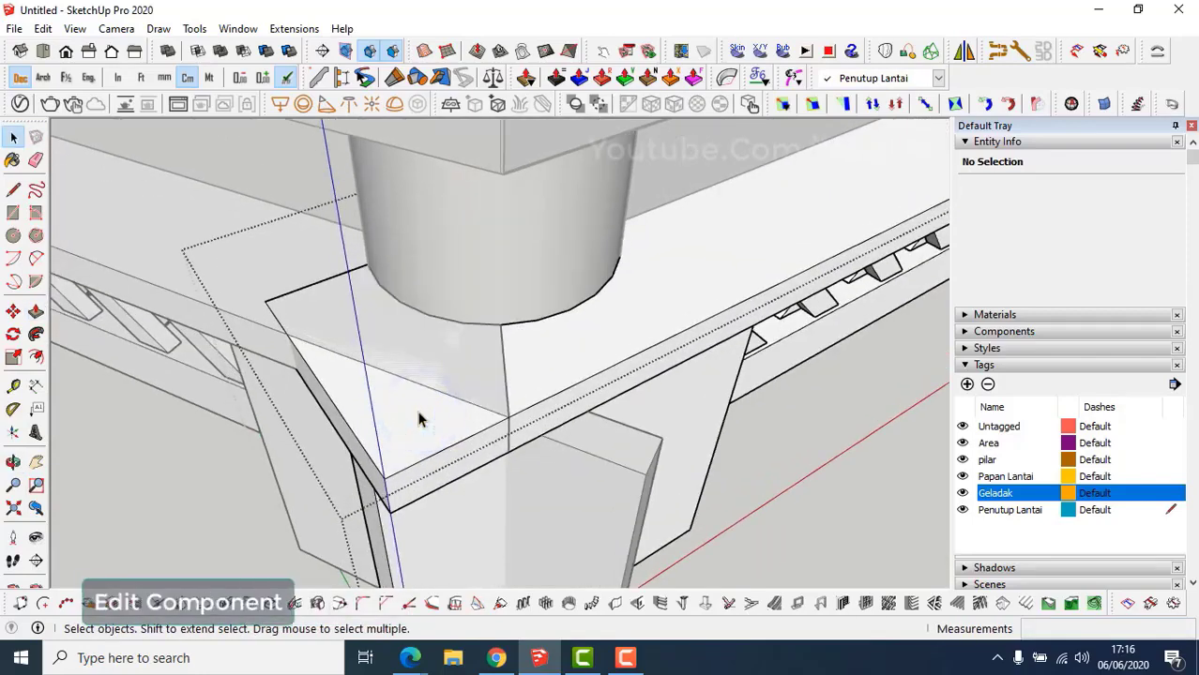
{"action": "double_click", "coordinate": [419, 414]}
{"action": "key", "text": "l"}
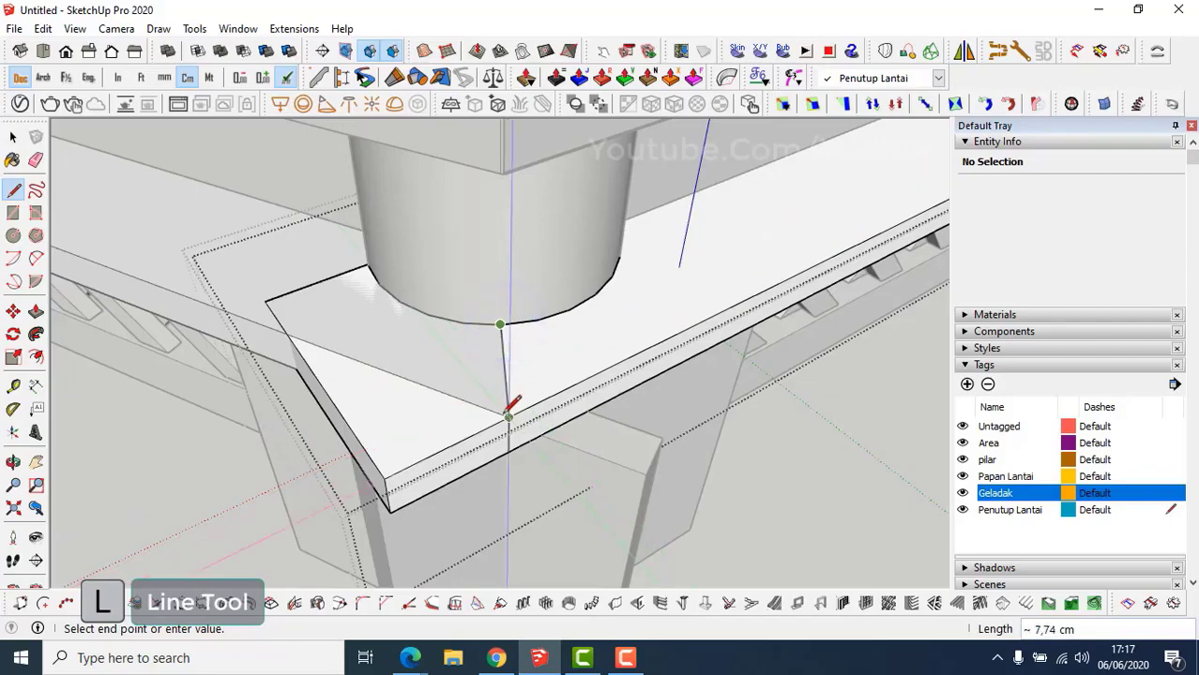
{"action": "middle_click_drag", "start_coordinate": [418, 438], "coordinate": [604, 334]}
{"action": "key", "text": "p"}
{"action": "double_click", "coordinate": [401, 456]}
{"action": "key", "text": "space"}
{"action": "key", "text": "Escape"}
{"action": "key", "text": "Escape"}
{"action": "scroll", "coordinate": [528, 407], "scroll_direction": "down", "scroll_amount": 4}
Hide the railing's cap slab group to expose the posts at the corner.
{"action": "scroll", "coordinate": [603, 331], "scroll_direction": "up", "scroll_amount": 2}
{"action": "double_click", "coordinate": [604, 329]}
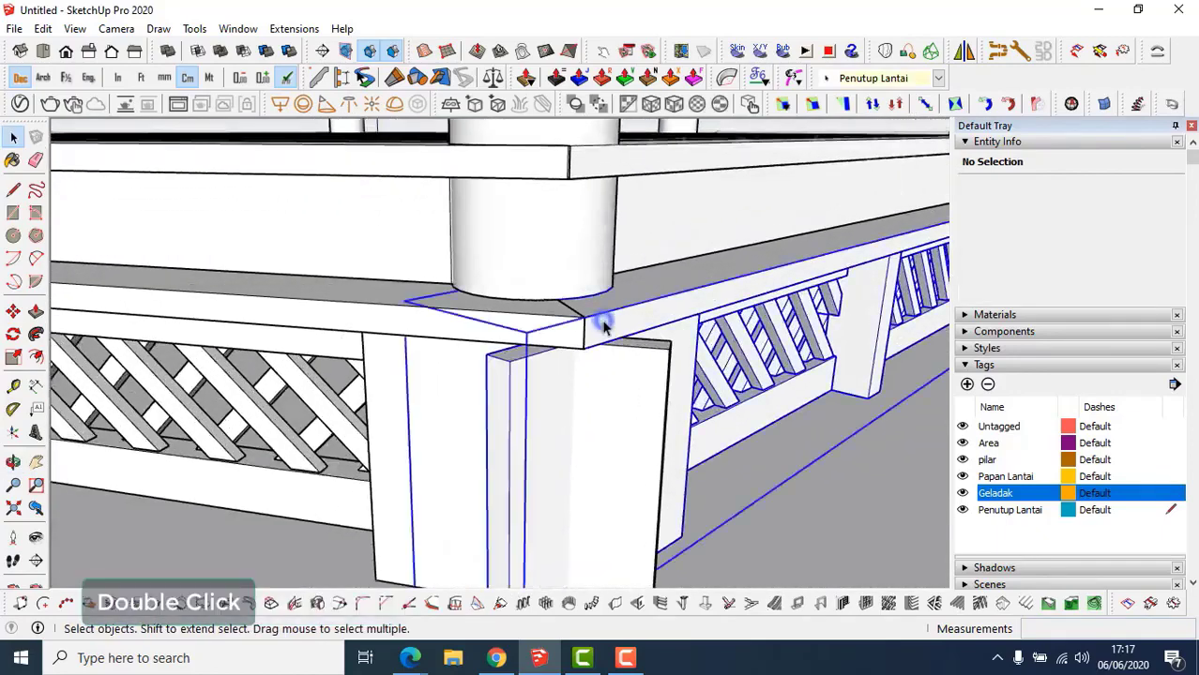
{"action": "left_click", "coordinate": [603, 328]}
{"action": "key", "text": "shift+h"}
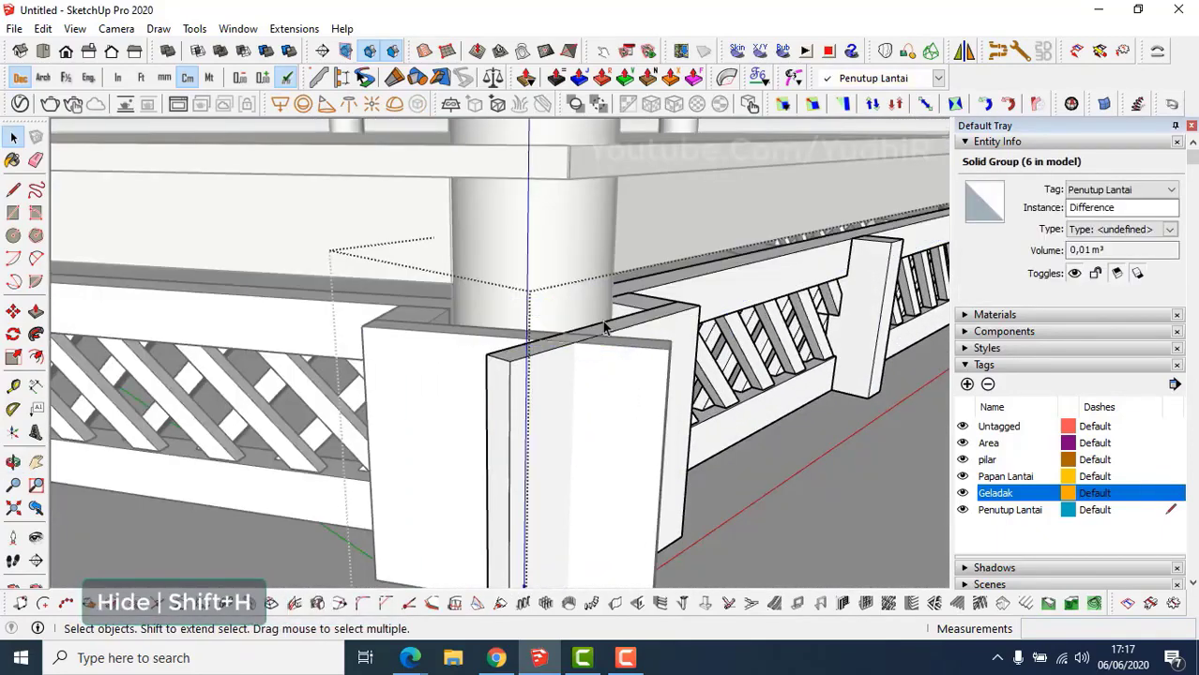
{"action": "middle_click_drag", "start_coordinate": [605, 333], "coordinate": [560, 393]}
{"action": "scroll", "coordinate": [579, 389], "scroll_direction": "up", "scroll_amount": 4}
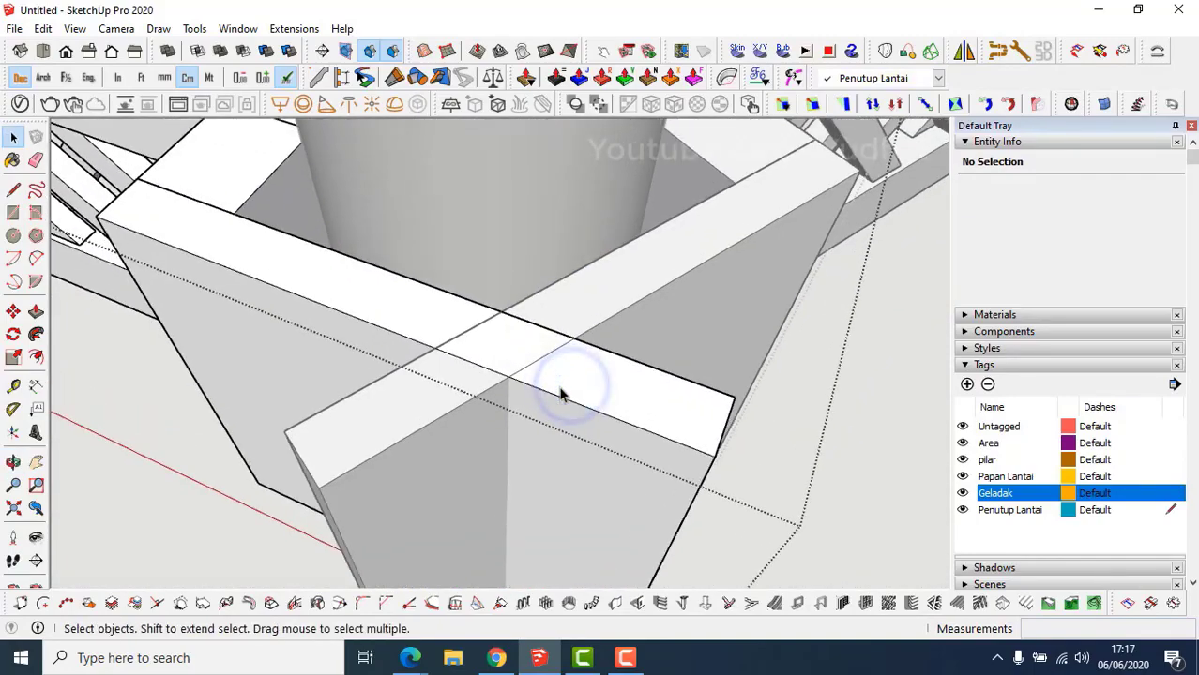
Push the overlapping post facing end in 30 cm where the pieces cross.
{"action": "double_click", "coordinate": [560, 387]}
{"action": "key", "text": "l"}
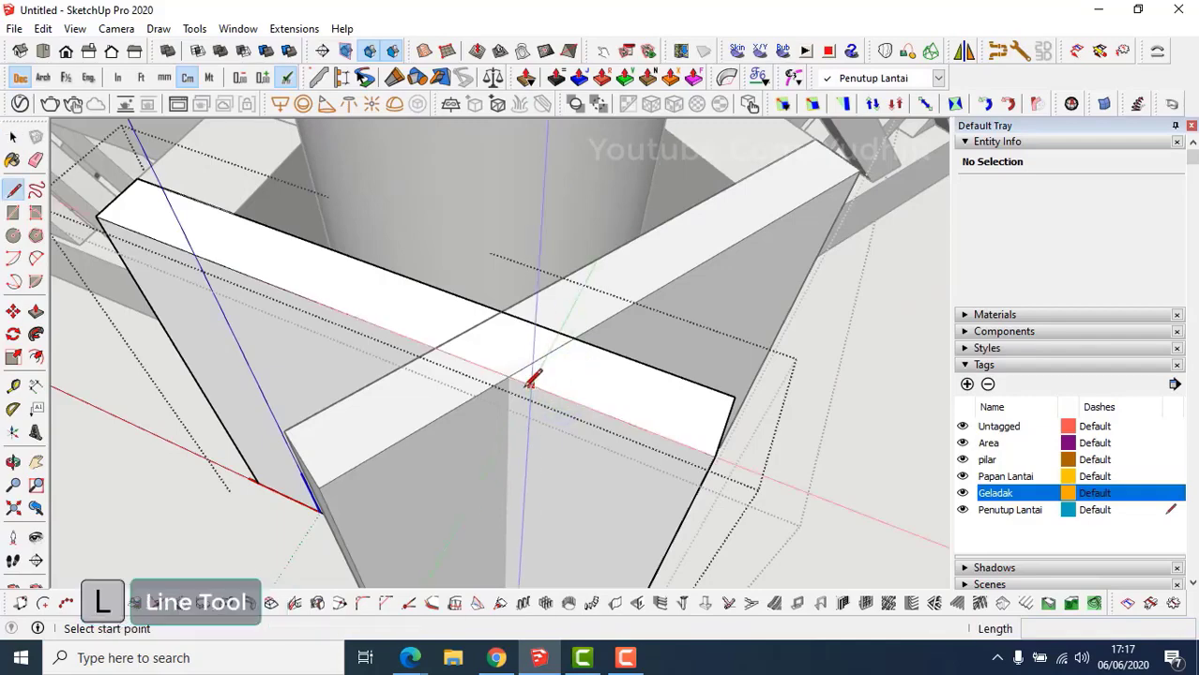
{"action": "left_click", "coordinate": [509, 377]}
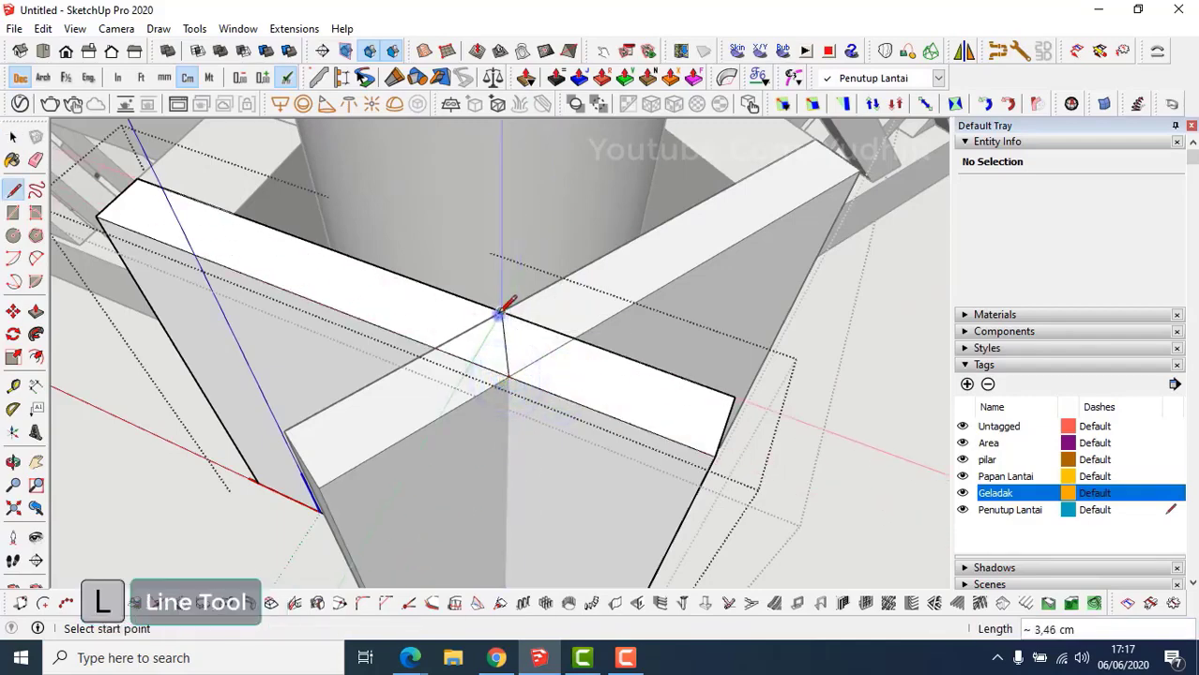
{"action": "middle_click_drag", "start_coordinate": [503, 309], "coordinate": [565, 343]}
{"action": "key", "text": "space"}
{"action": "key", "text": "p"}
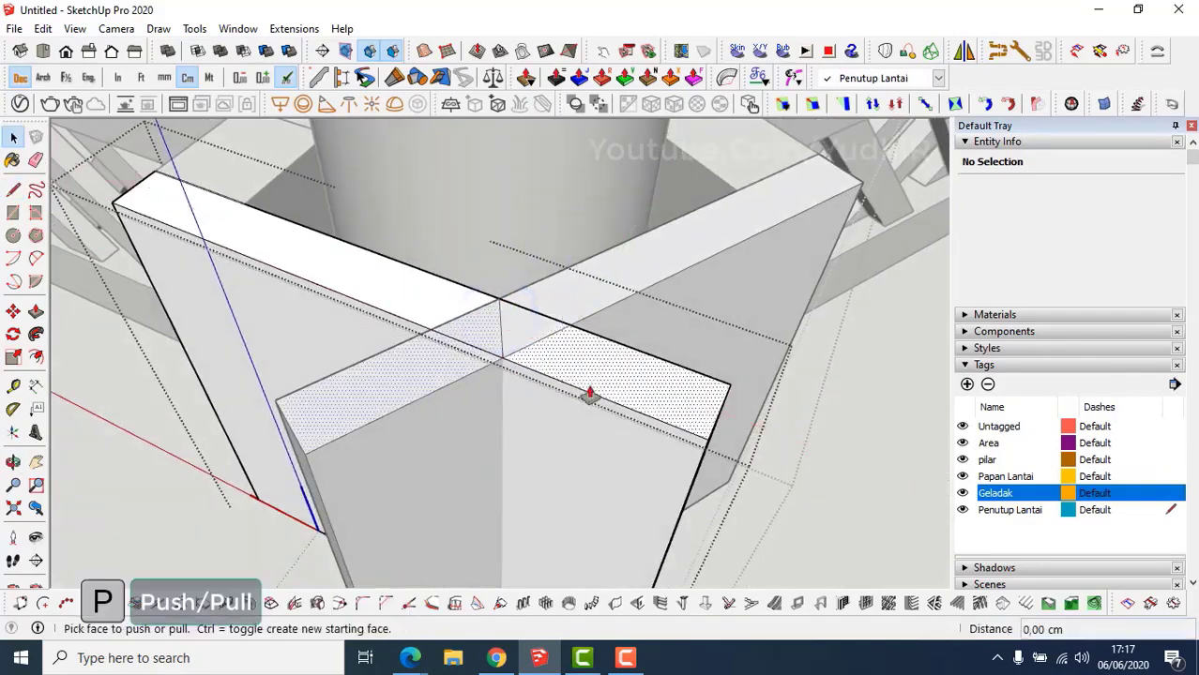
{"action": "left_click", "coordinate": [589, 395]}
{"action": "mouse_move", "coordinate": [586, 415]}
{"action": "middle_mouse_down"}
{"action": "mouse_move", "coordinate": [570, 260]}
{"action": "mouse_move", "coordinate": [632, 442]}
{"action": "mouse_move", "coordinate": [571, 377]}
{"action": "mouse_move", "coordinate": [579, 394]}
{"action": "middle_mouse_up"}
{"action": "left_click", "coordinate": [649, 482]}
{"action": "key", "text": "space"}
Close both components, reopen the corner block and unhide all geometry.
{"action": "key", "text": "Escape"}
{"action": "scroll", "coordinate": [577, 384], "scroll_direction": "down", "scroll_amount": 4}
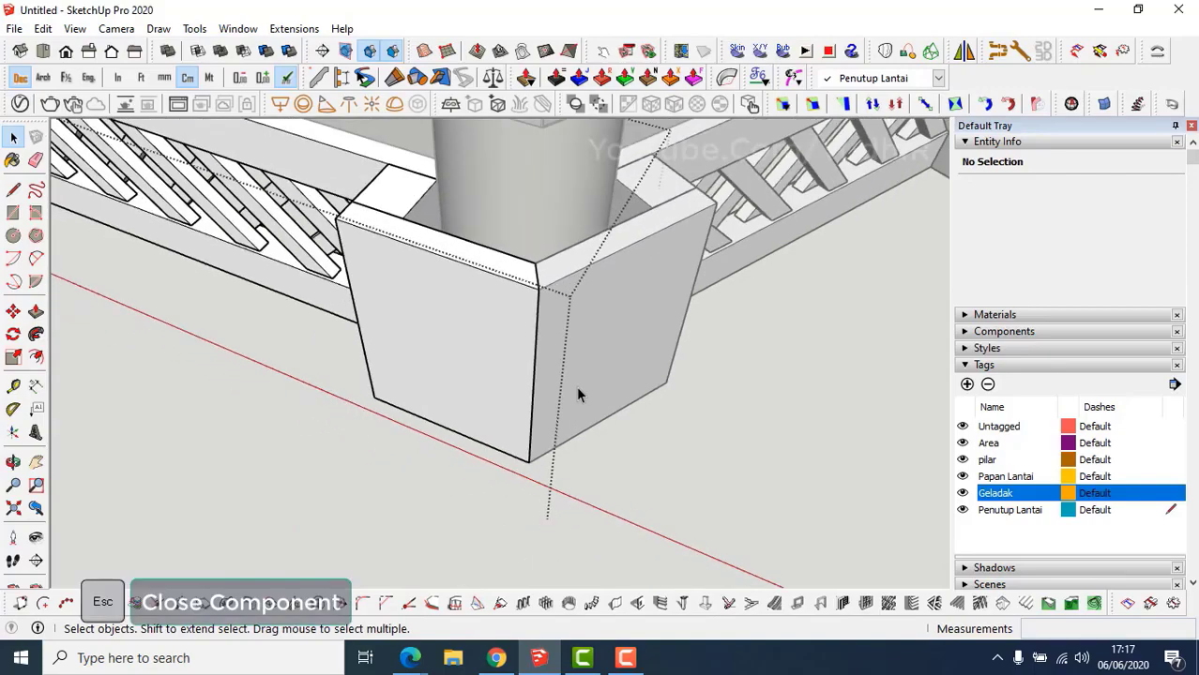
{"action": "key", "text": "Escape"}
{"action": "scroll", "coordinate": [576, 384], "scroll_direction": "down", "scroll_amount": 2}
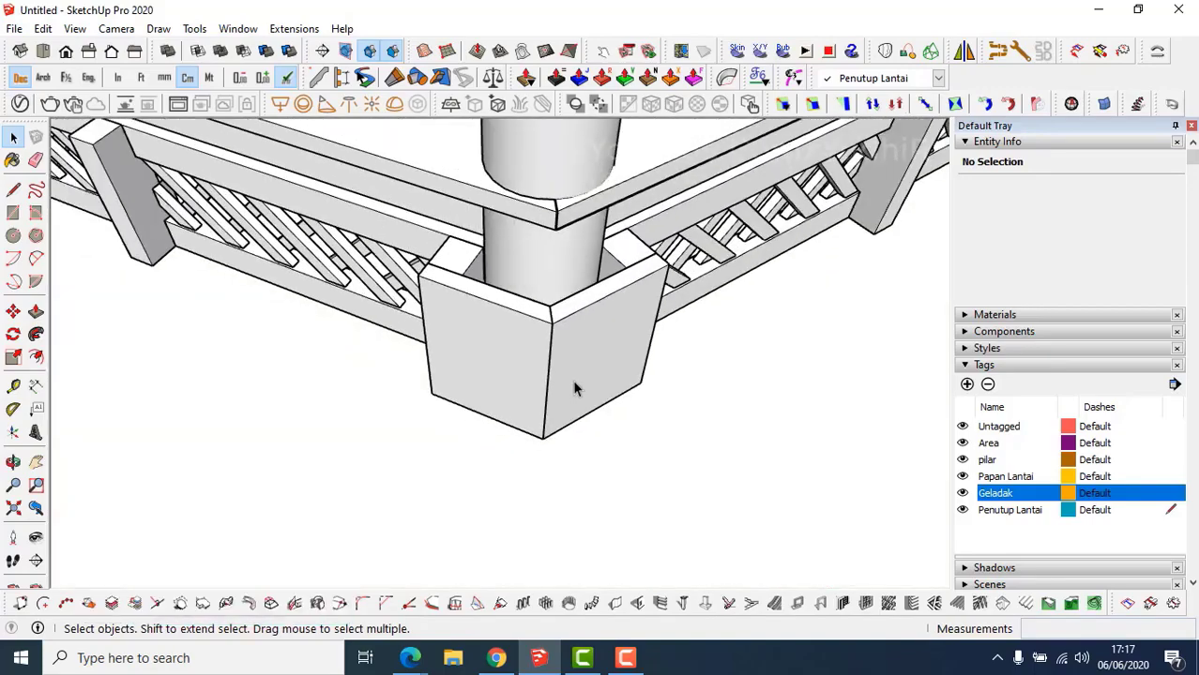
{"action": "double_click", "coordinate": [575, 384]}
{"action": "key", "text": "shift+ctrl+h"}
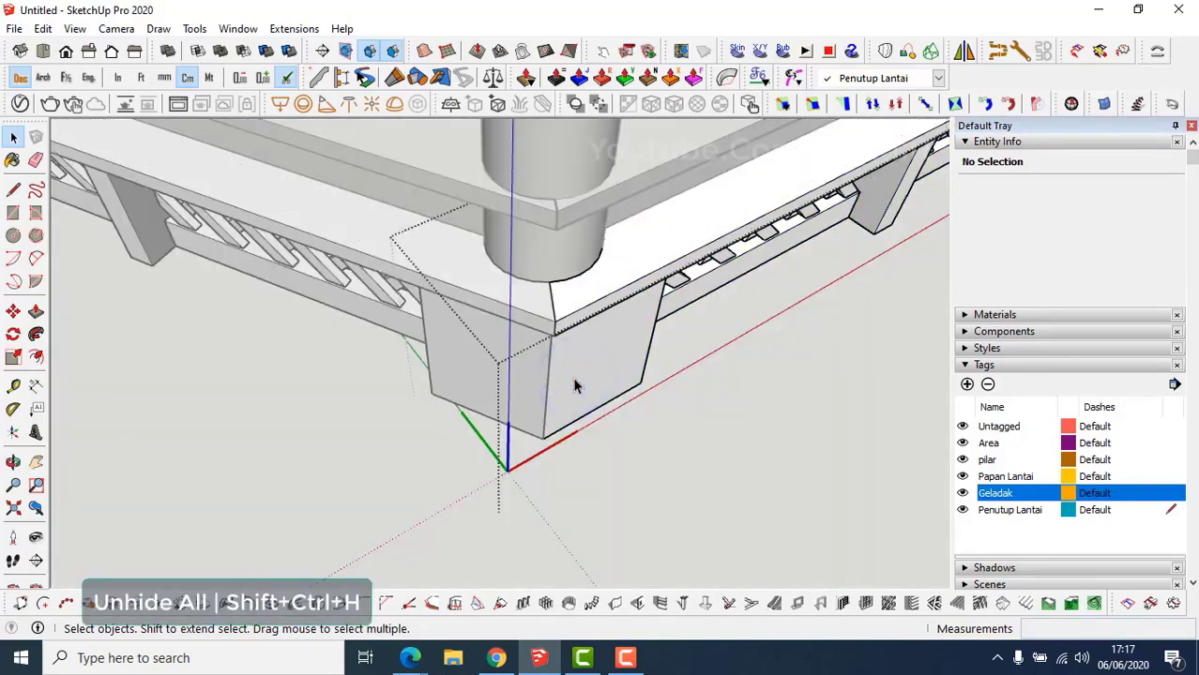
Exit the corner component, zoom out to the whole gazebo, and select one lattice skirt.
{"action": "middle_click_drag", "start_coordinate": [575, 384], "coordinate": [631, 375]}
{"action": "key", "text": "Escape"}
{"action": "scroll", "coordinate": [618, 359], "scroll_direction": "down", "scroll_amount": 2}
{"action": "middle_click_drag", "start_coordinate": [523, 347], "coordinate": [654, 349]}
{"action": "middle_click_drag", "start_coordinate": [492, 348], "coordinate": [476, 492]}
{"action": "scroll", "coordinate": [507, 414], "scroll_direction": "down", "scroll_amount": 1}
{"action": "scroll", "coordinate": [464, 474], "scroll_direction": "up", "scroll_amount": 2}
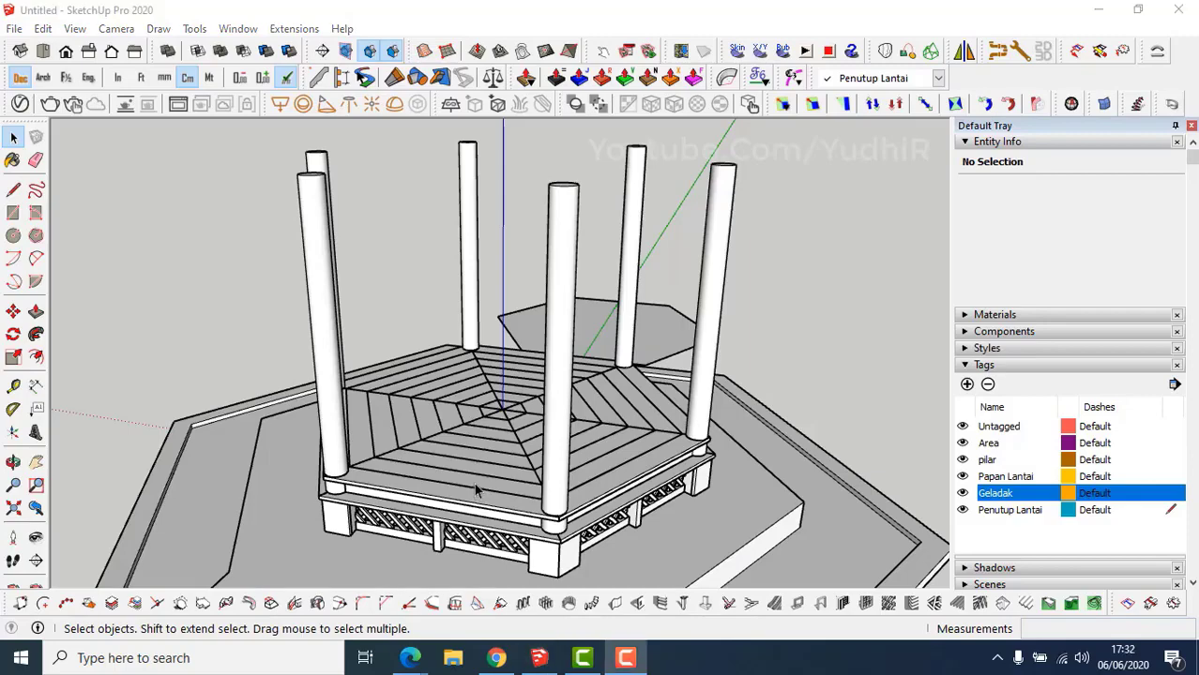
{"action": "middle_click_drag", "start_coordinate": [475, 491], "coordinate": [533, 410]}
{"action": "left_click", "coordinate": [530, 410]}
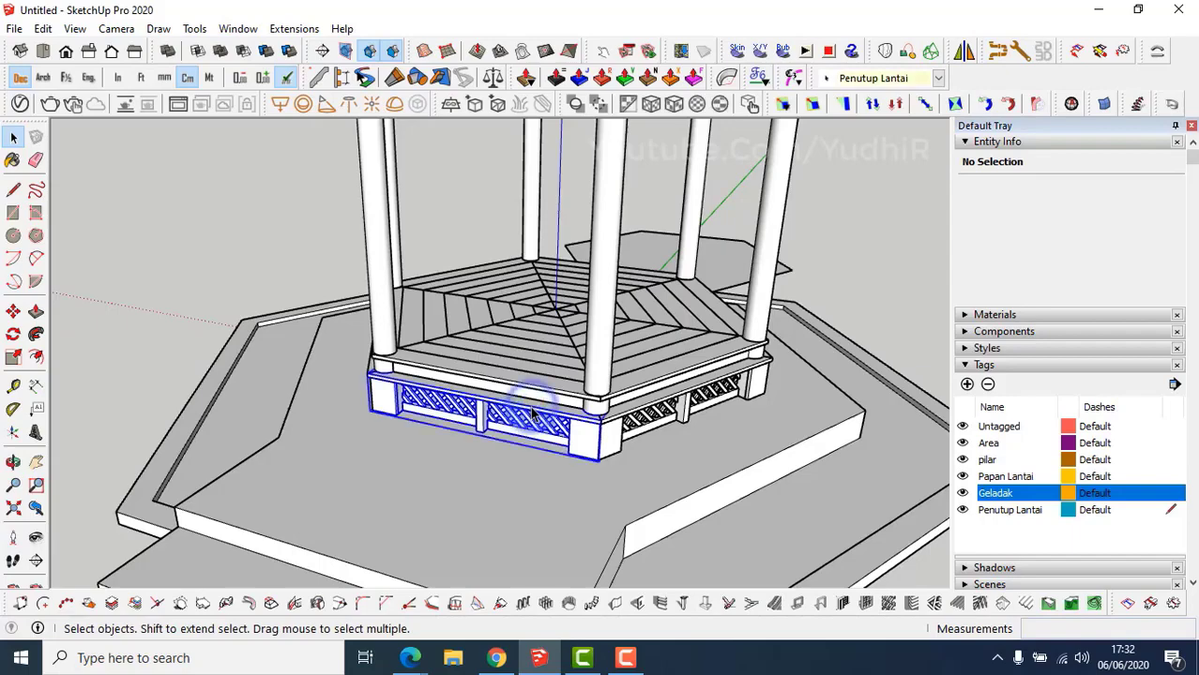
Make the lattice skirt component unique and open it for editing.
{"action": "right_click", "coordinate": [531, 413]}
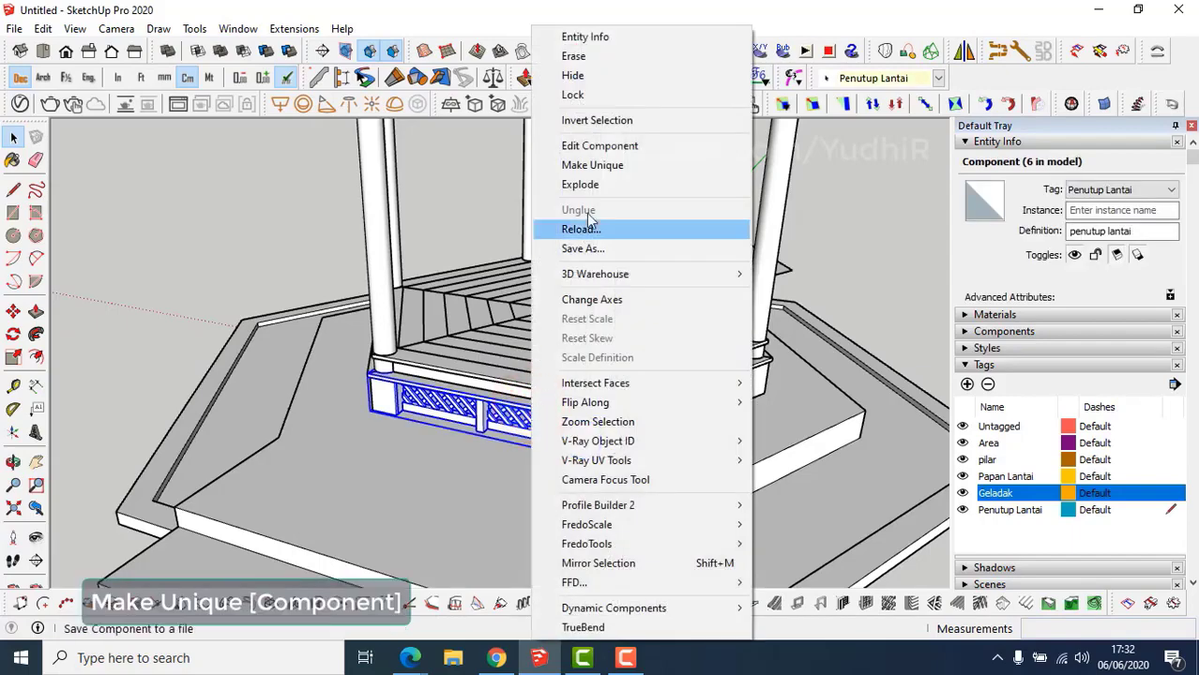
{"action": "left_click", "coordinate": [605, 169]}
{"action": "scroll", "coordinate": [543, 420], "scroll_direction": "up", "scroll_amount": 5}
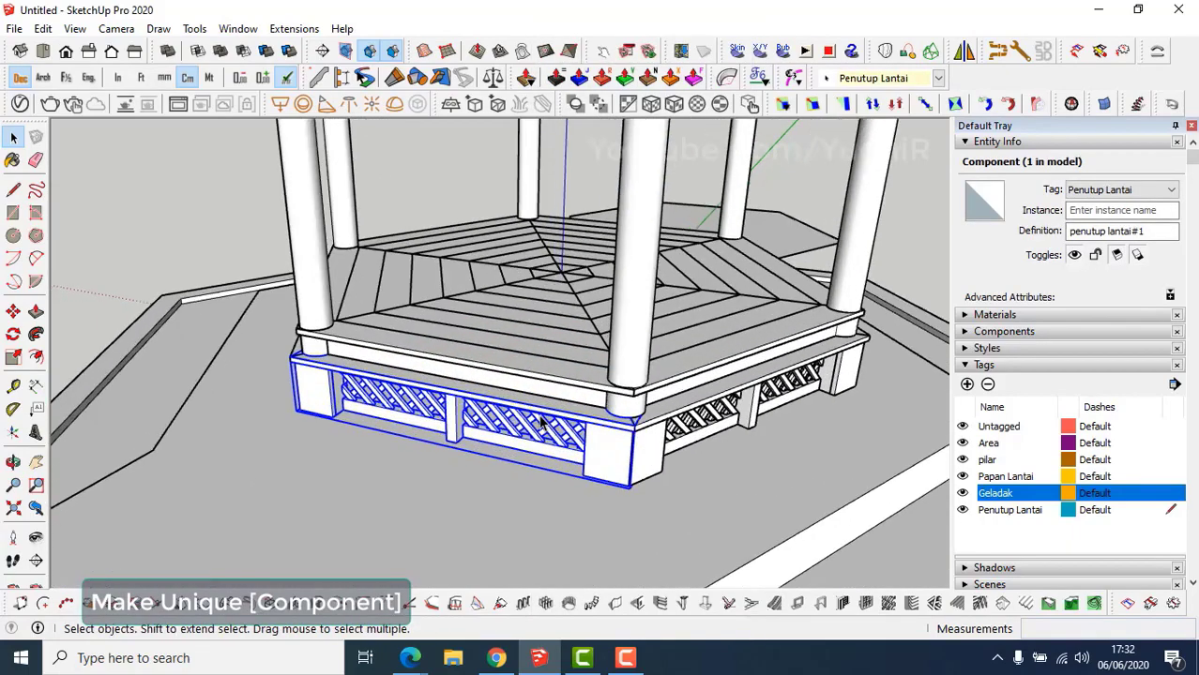
{"action": "middle_click_drag", "start_coordinate": [542, 420], "coordinate": [528, 379]}
{"action": "double_click", "coordinate": [531, 390]}
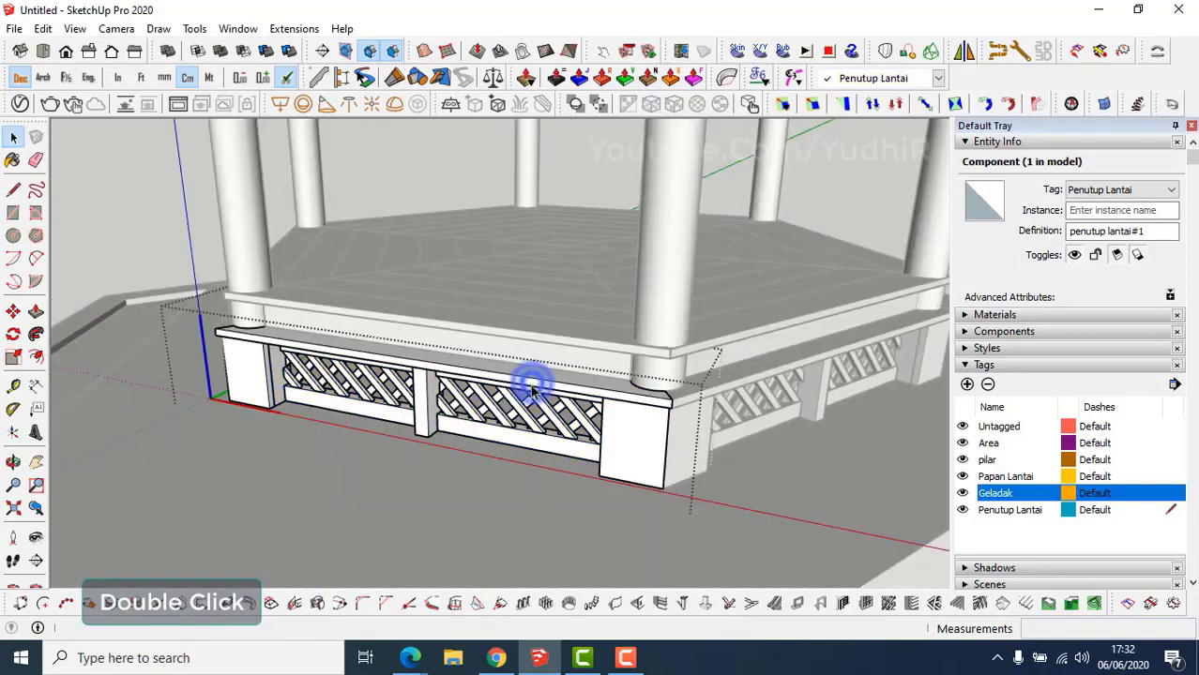
Delete the skirt's two end posts and both lattice panels, leaving the bare frame.
{"action": "left_click", "coordinate": [254, 384]}
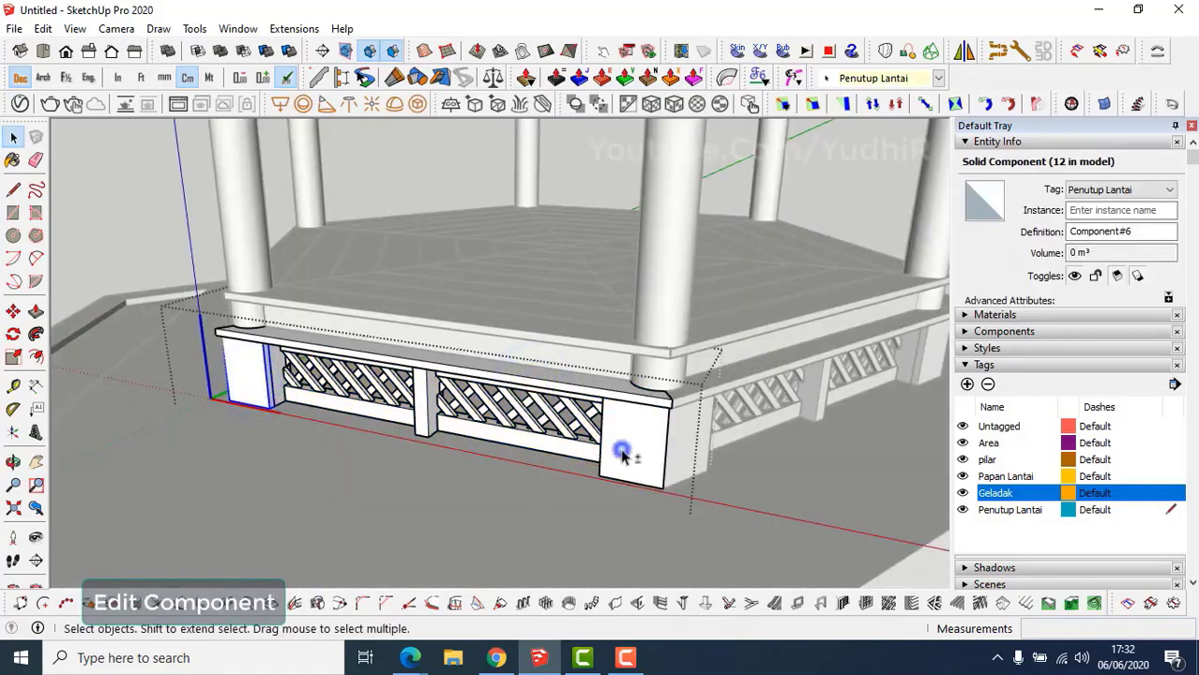
{"action": "left_click", "coordinate": [622, 454], "text": "shift"}
{"action": "key", "text": "Delete"}
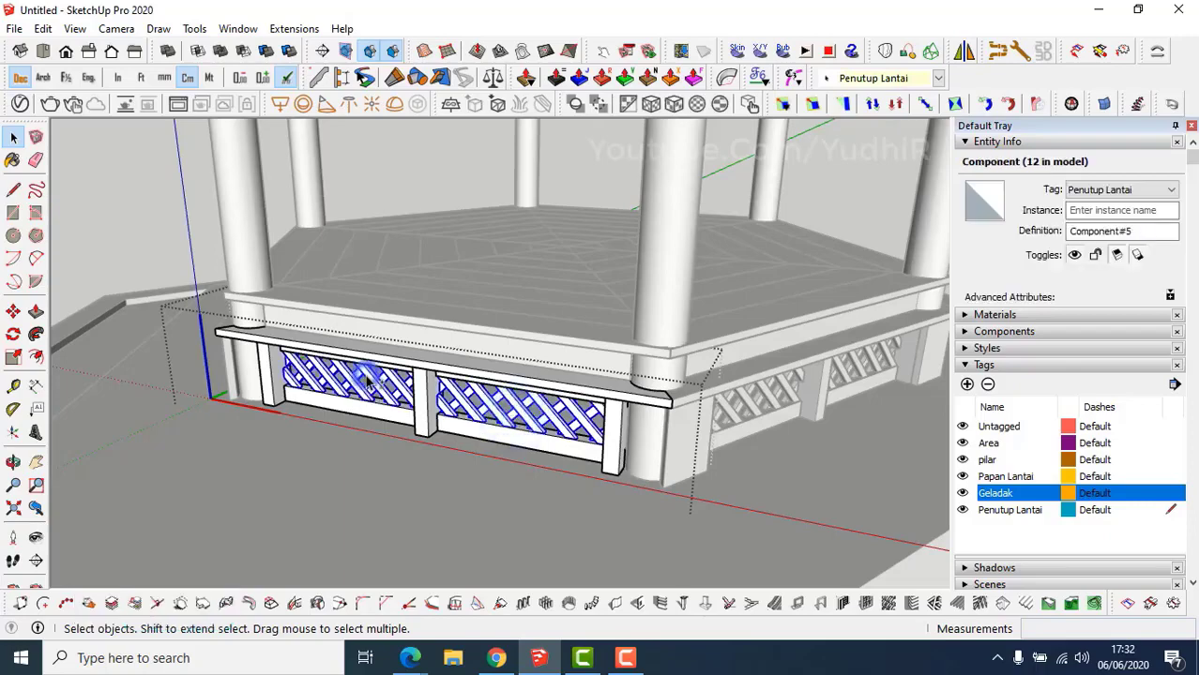
{"action": "key", "text": "Delete"}
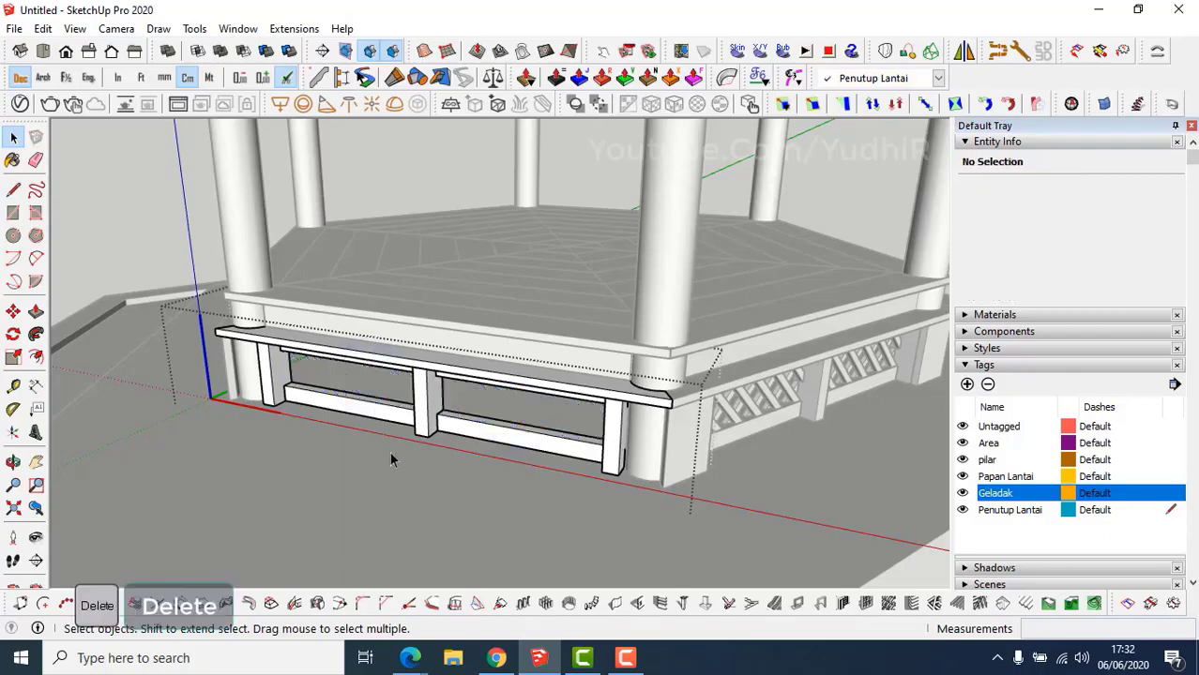
{"action": "mouse_move", "coordinate": [397, 429]}
{"action": "middle_mouse_down"}
{"action": "mouse_move", "coordinate": [395, 396]}
{"action": "mouse_move", "coordinate": [394, 406]}
{"action": "middle_mouse_up"}
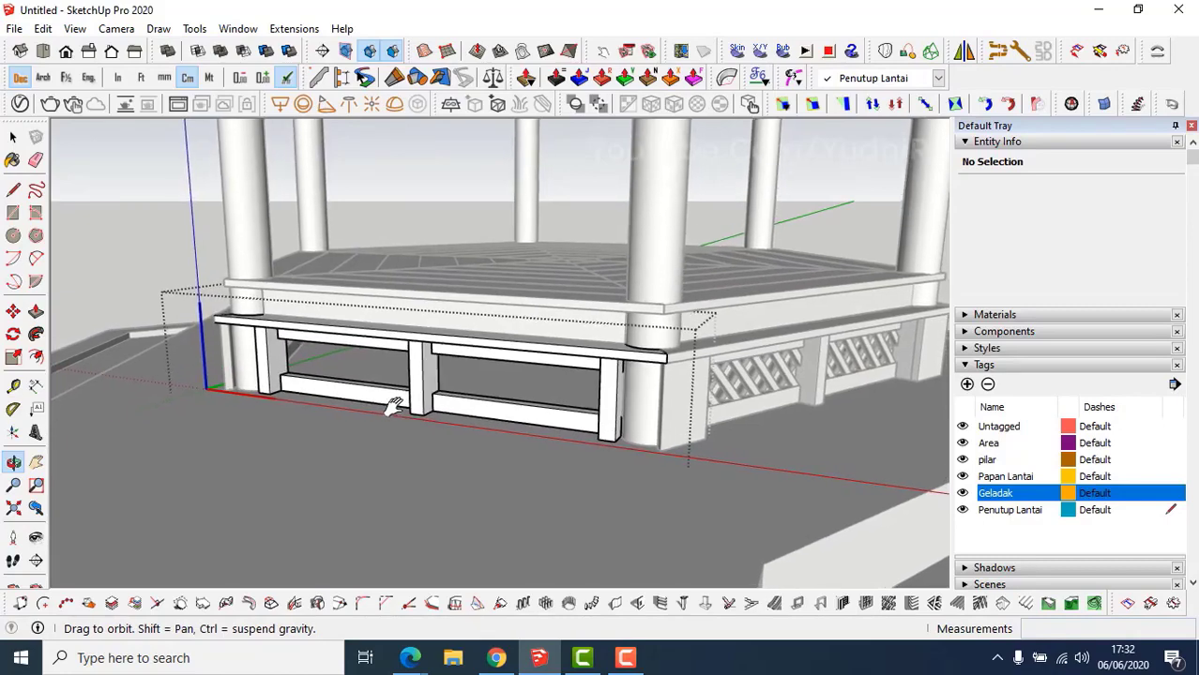
{"action": "left_click", "coordinate": [605, 417]}
Make the three selected frame posts unique components and open the right post.
{"action": "left_click", "coordinate": [418, 374], "text": "shift"}
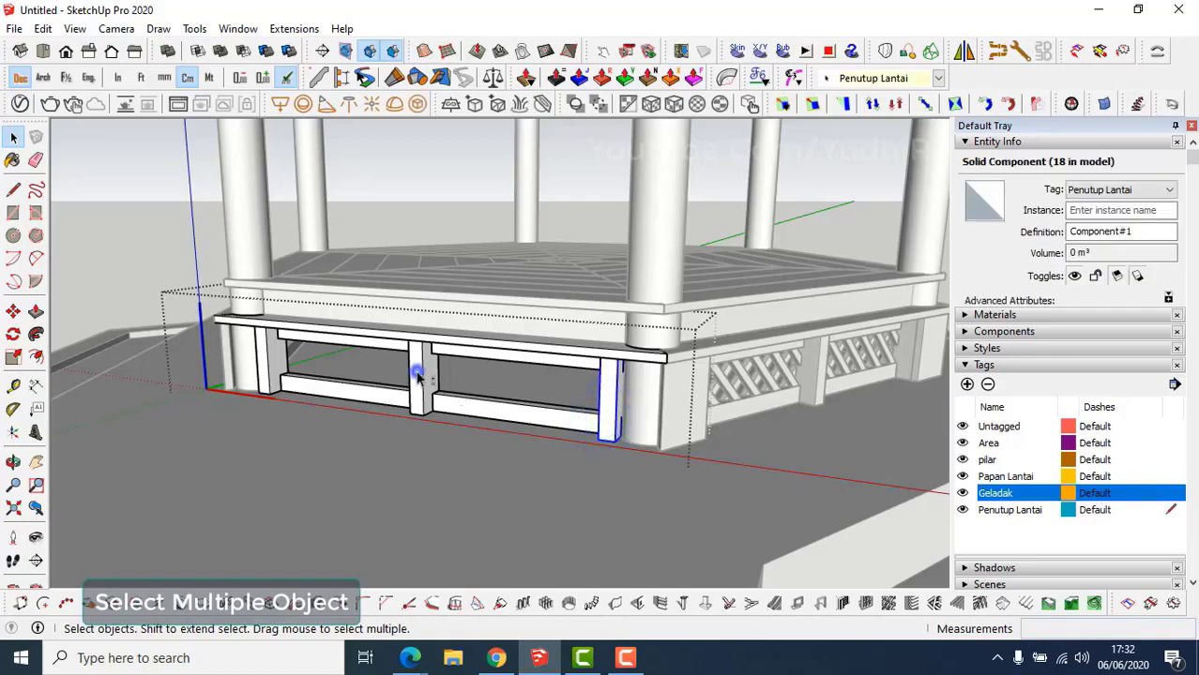
{"action": "right_click", "coordinate": [270, 357]}
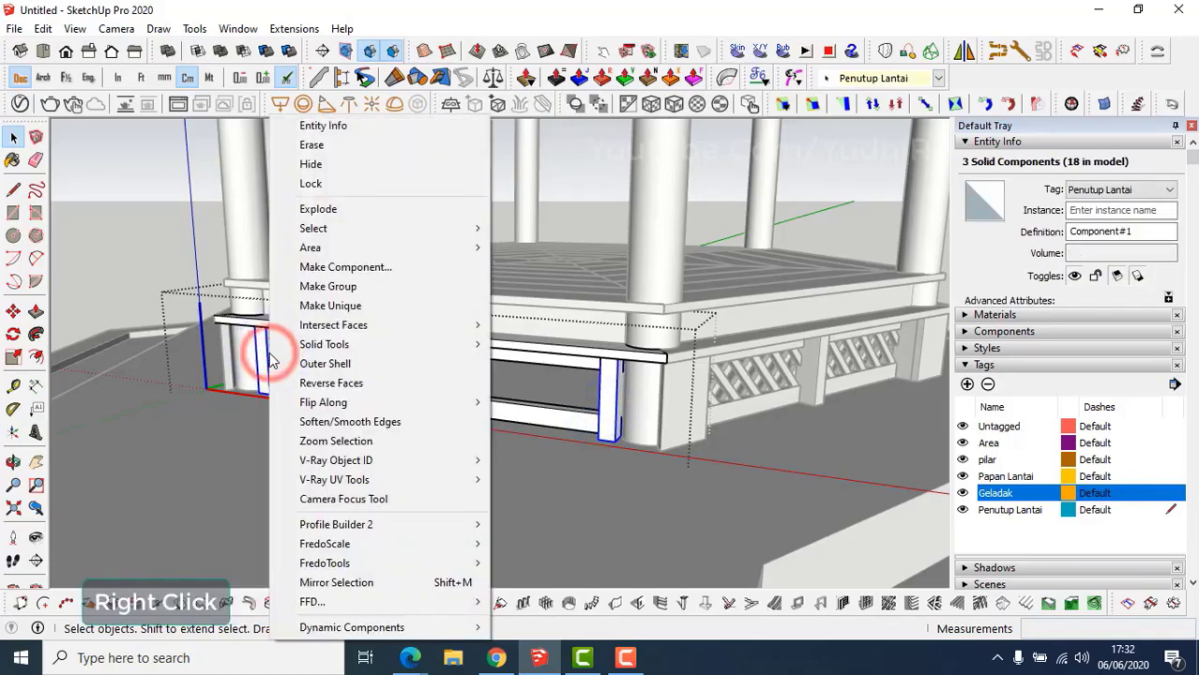
{"action": "left_click", "coordinate": [307, 308]}
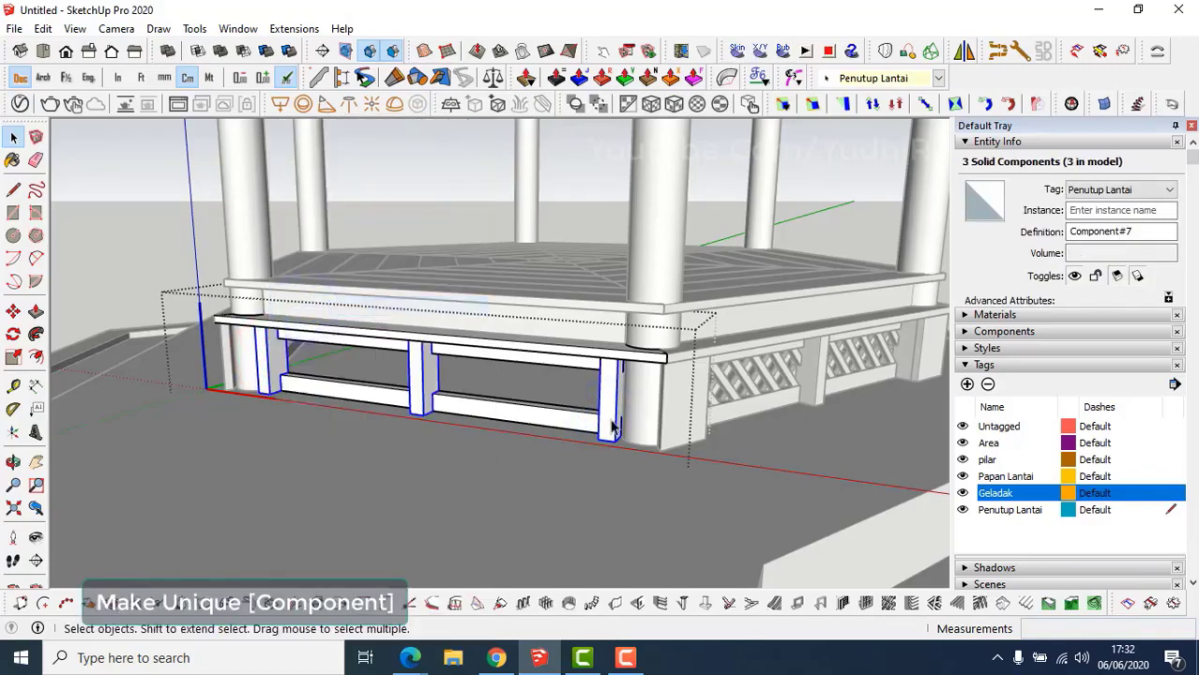
{"action": "double_click", "coordinate": [609, 427]}
Pull the post's front face out 48 cm into a projecting beam.
{"action": "middle_click_drag", "start_coordinate": [610, 427], "coordinate": [821, 422]}
{"action": "scroll", "coordinate": [756, 386], "scroll_direction": "up", "scroll_amount": 4}
{"action": "left_click", "coordinate": [761, 380]}
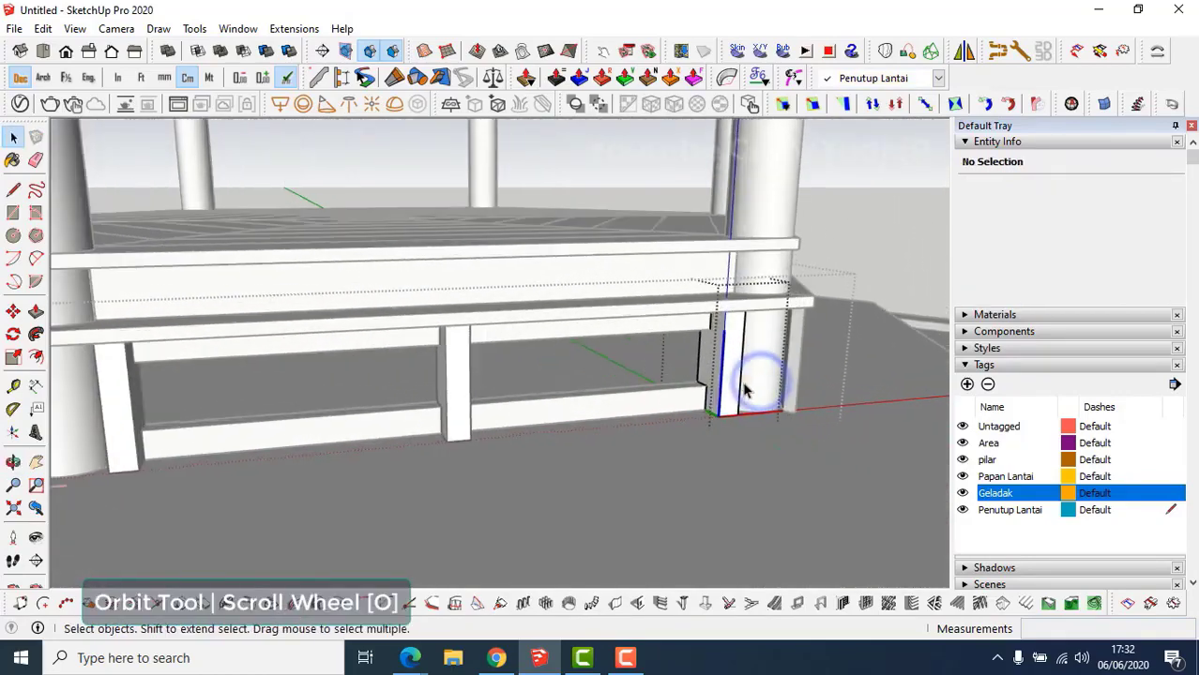
{"action": "middle_click_drag", "start_coordinate": [742, 384], "coordinate": [750, 390]}
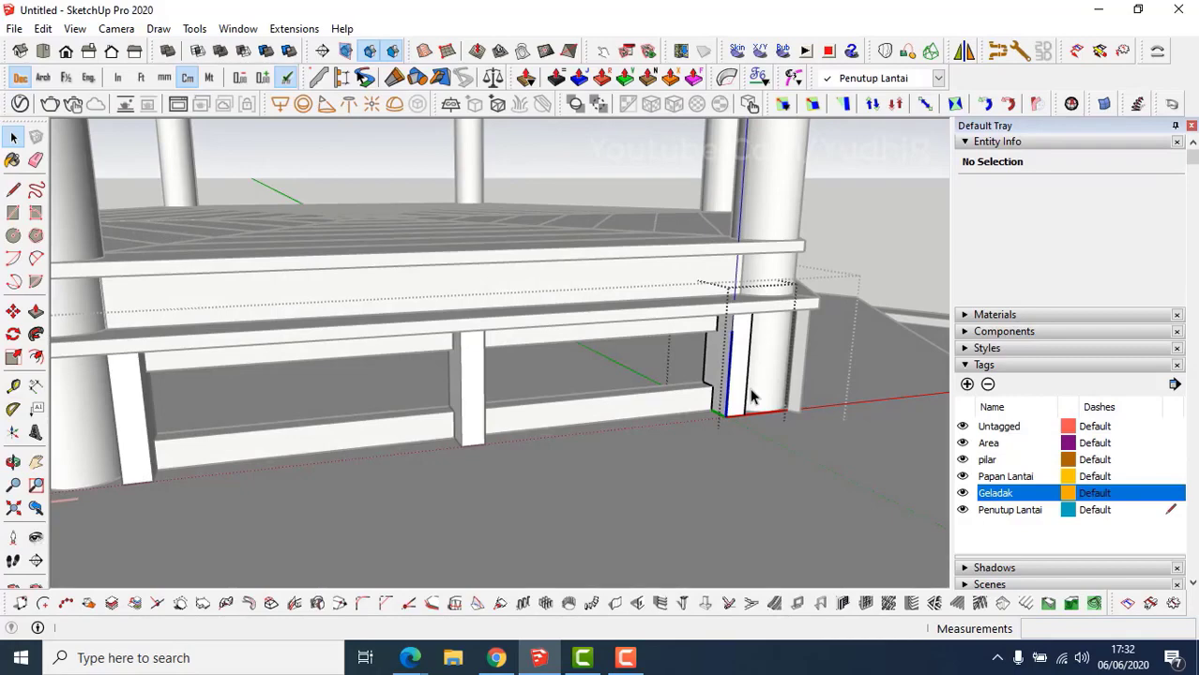
{"action": "key", "text": "t"}
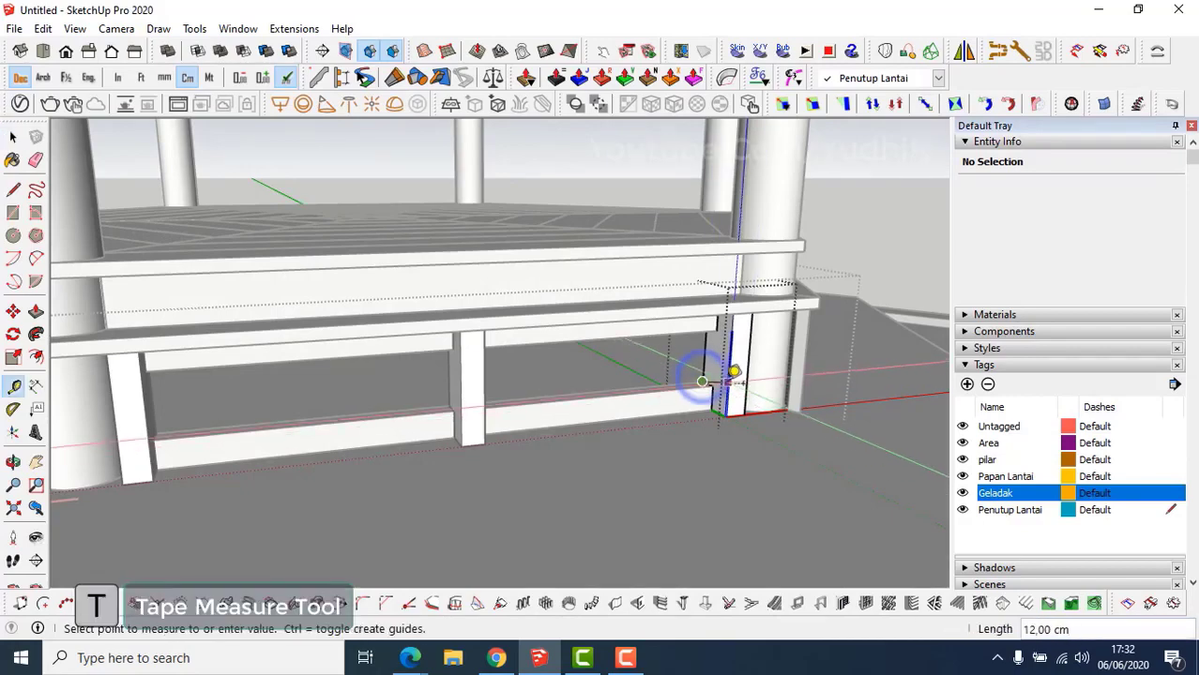
{"action": "key", "text": "space"}
{"action": "middle_click_drag", "start_coordinate": [730, 402], "coordinate": [642, 422], "text": "shift"}
{"action": "key", "text": "p"}
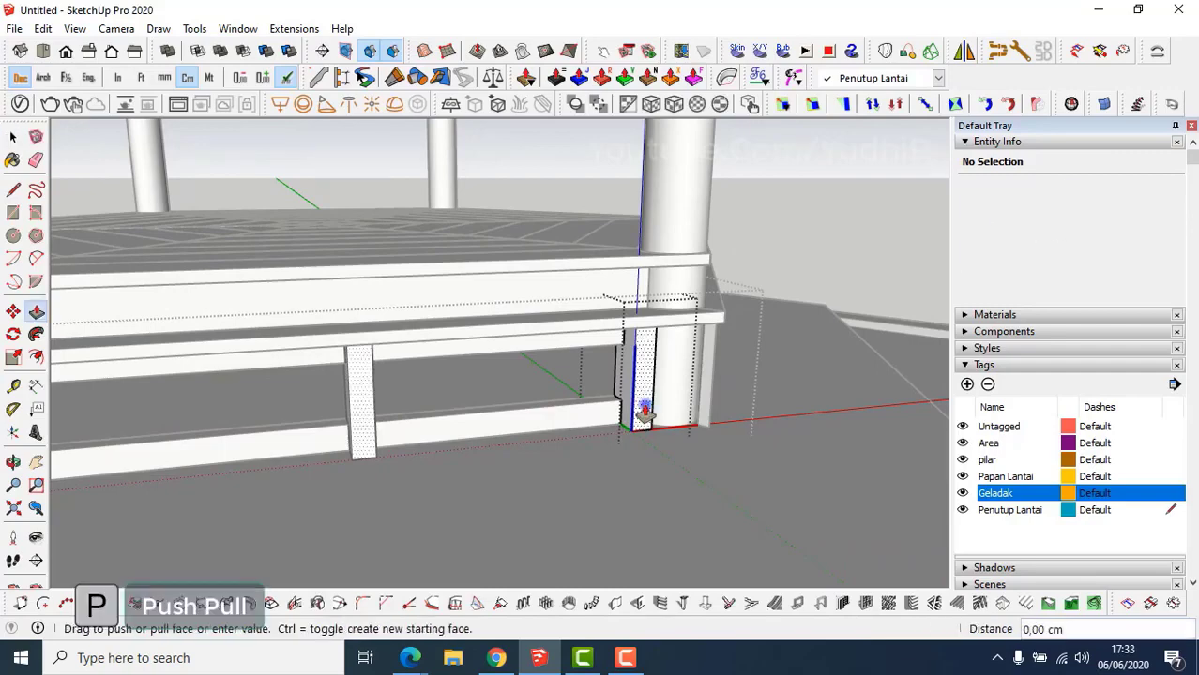
{"action": "left_click", "coordinate": [643, 409]}
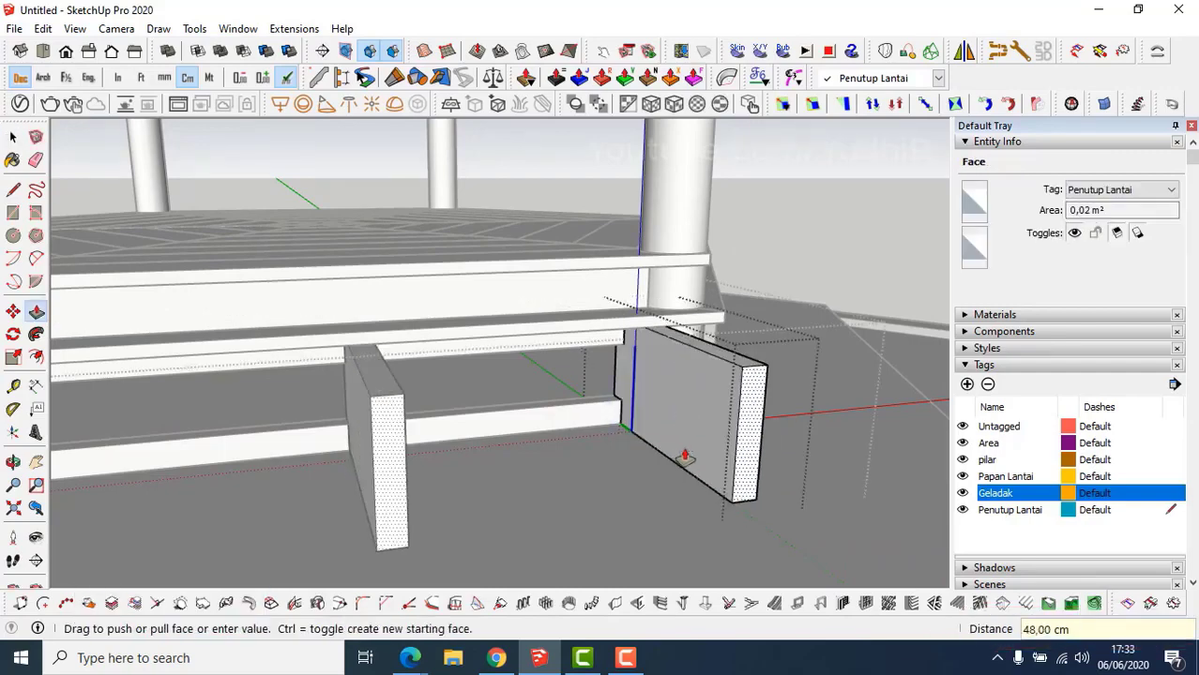
{"action": "middle_click_drag", "start_coordinate": [680, 449], "coordinate": [728, 449]}
Thicken the beam by pulling its side face out 9 cm, then close the post.
{"action": "key", "text": "t"}
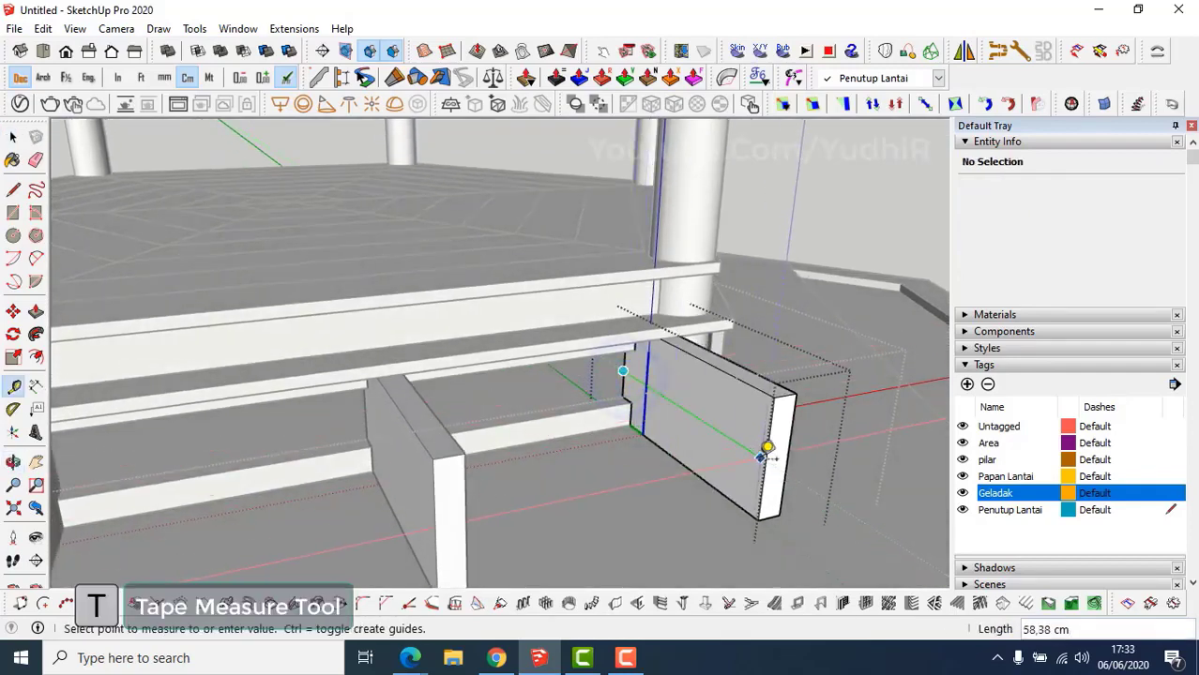
{"action": "key", "text": "space"}
{"action": "key", "text": "p"}
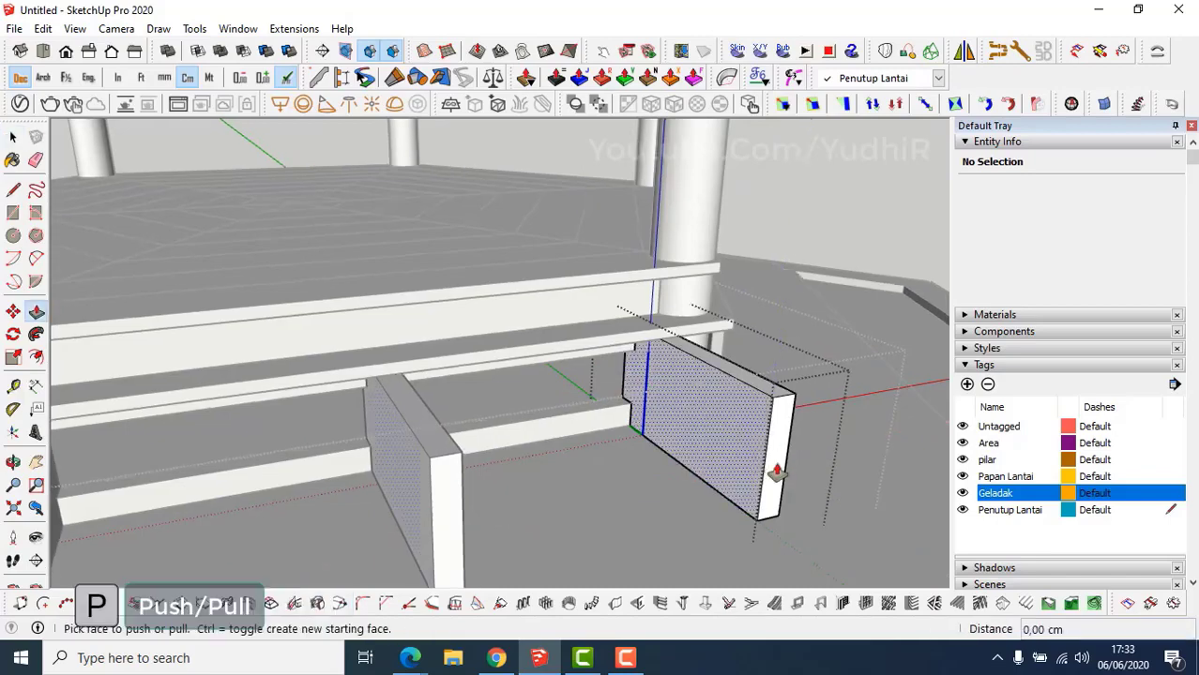
{"action": "left_click", "coordinate": [776, 465]}
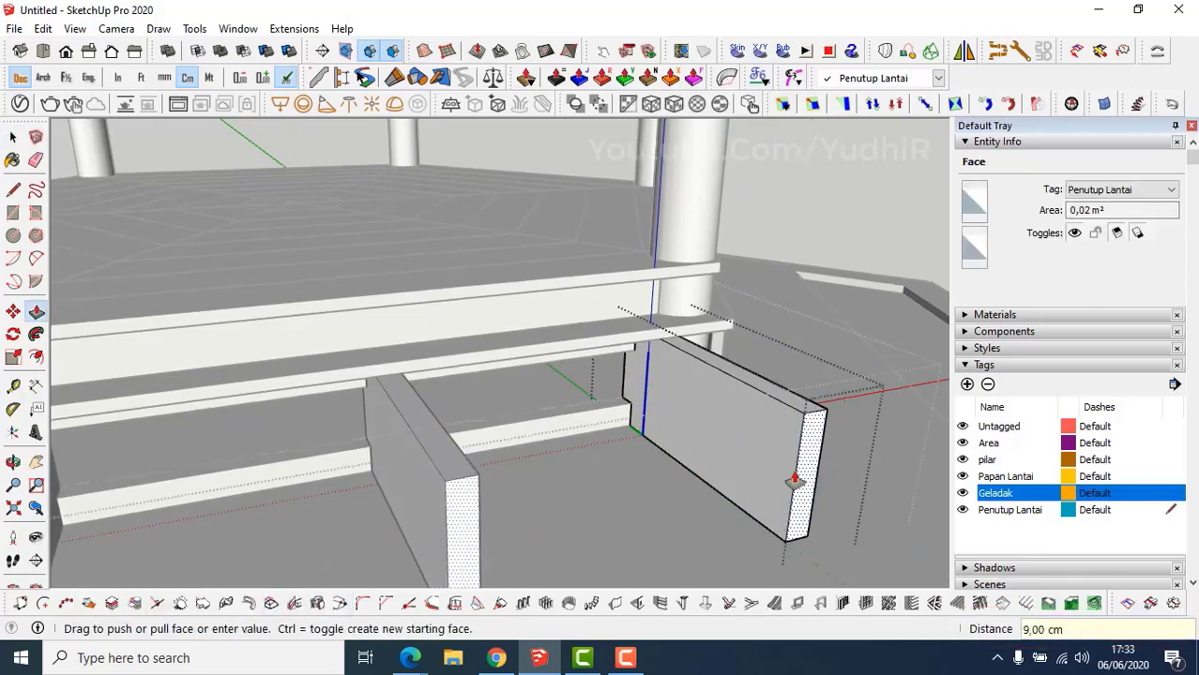
{"action": "key", "text": "space"}
{"action": "scroll", "coordinate": [793, 478], "scroll_direction": "down", "scroll_amount": 3}
{"action": "middle_click_drag", "start_coordinate": [795, 476], "coordinate": [610, 497]}
{"action": "key", "text": "Escape"}
{"action": "scroll", "coordinate": [796, 483], "scroll_direction": "down", "scroll_amount": 2}
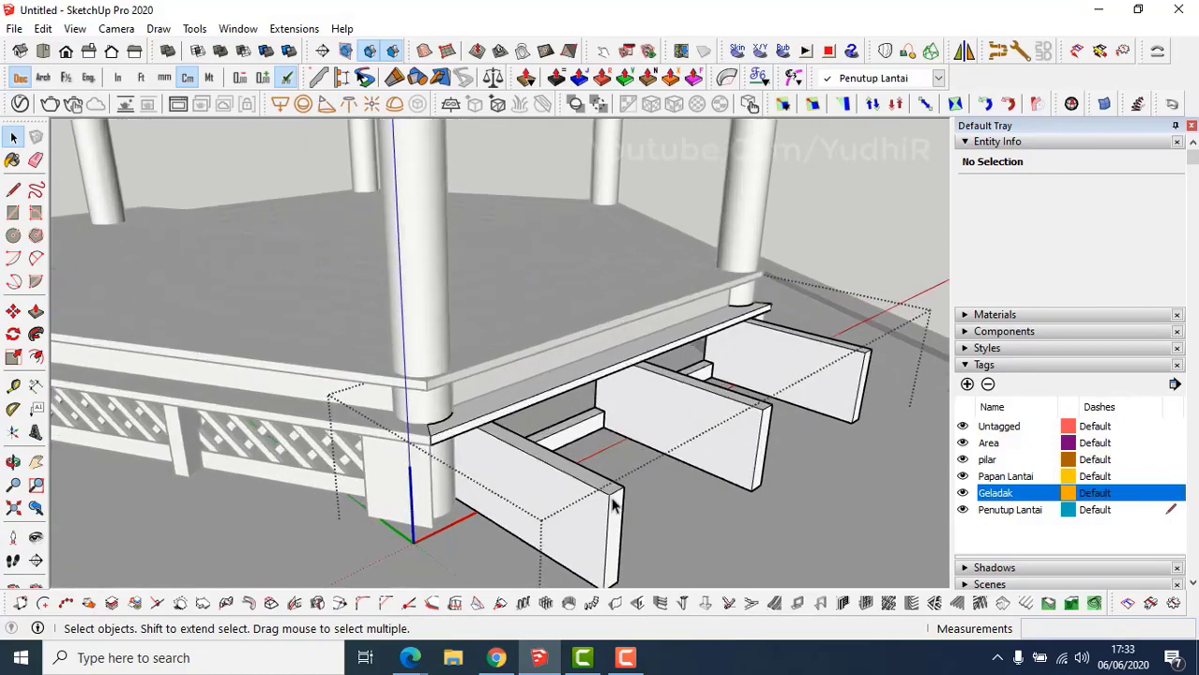
{"action": "double_click", "coordinate": [610, 497]}
Copy the beam's top edge 30 cm along the beam from its corner.
{"action": "scroll", "coordinate": [638, 519], "scroll_direction": "up", "scroll_amount": 2}
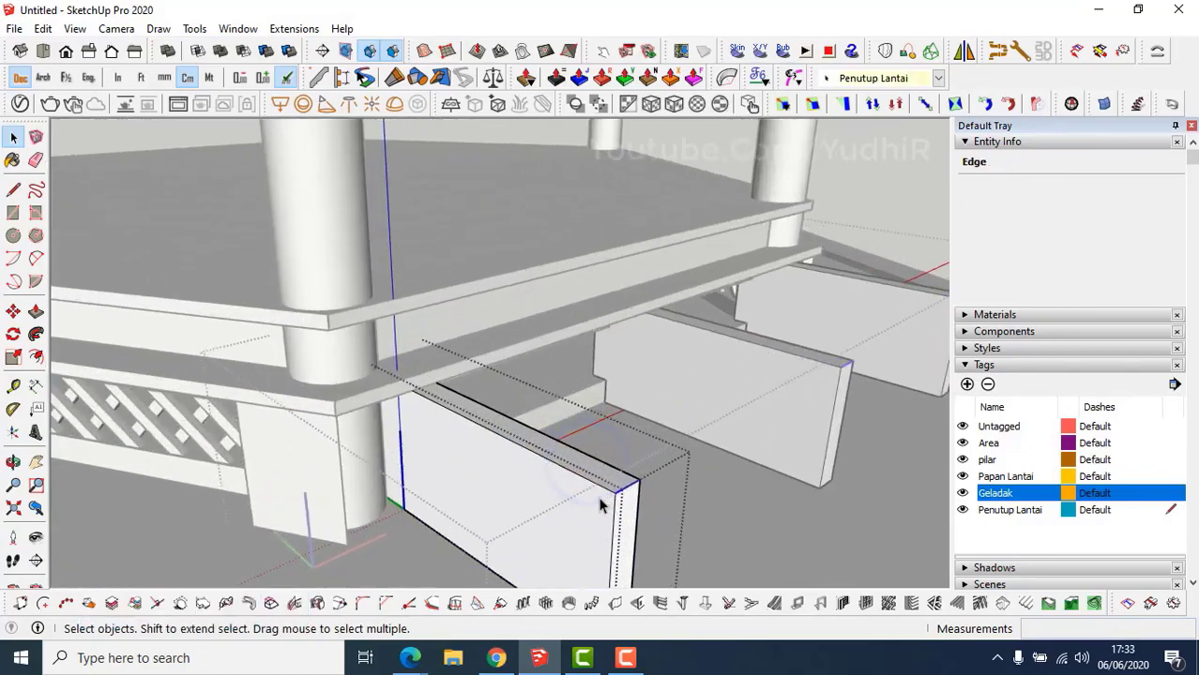
{"action": "key", "text": "m"}
{"action": "key", "text": "ctrl"}
{"action": "left_click", "coordinate": [611, 492]}
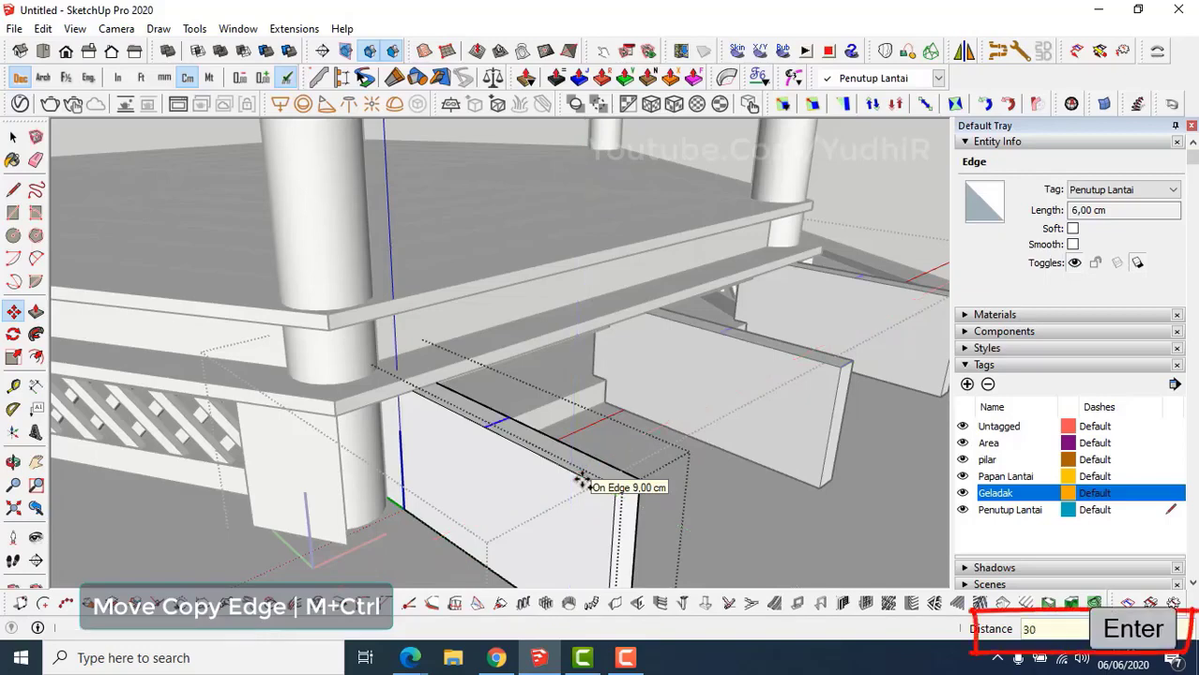
Push the beam's outer top face down 15 cm to form the step.
{"action": "key", "text": "p"}
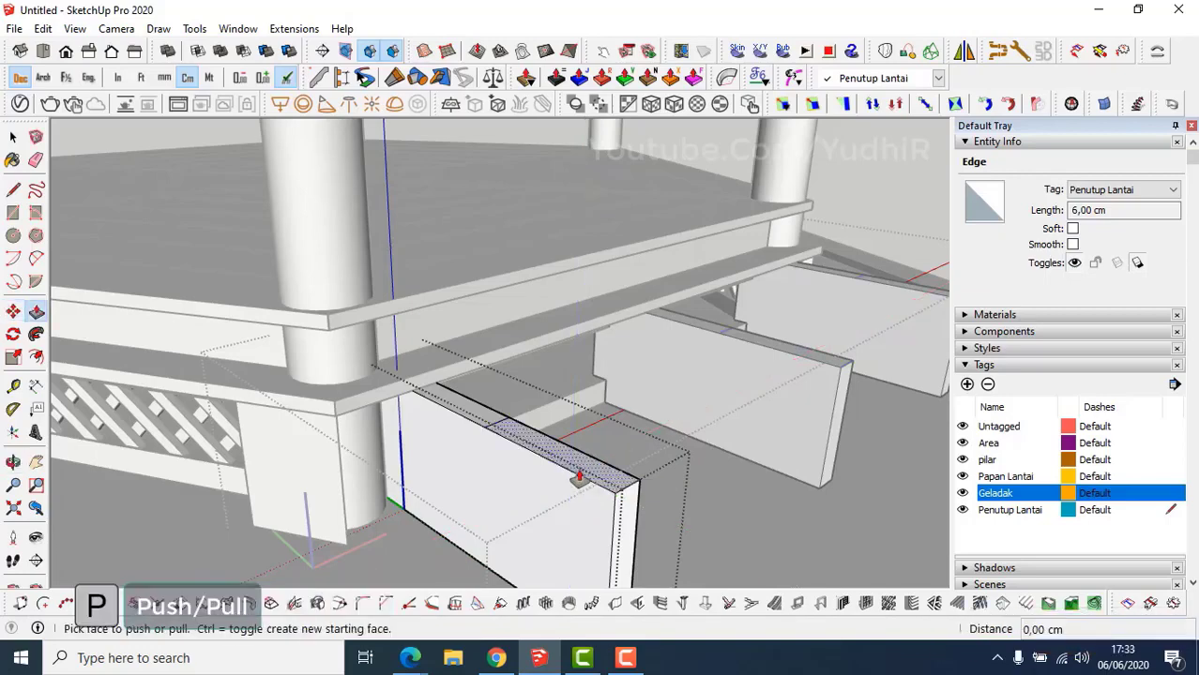
{"action": "left_click", "coordinate": [578, 479]}
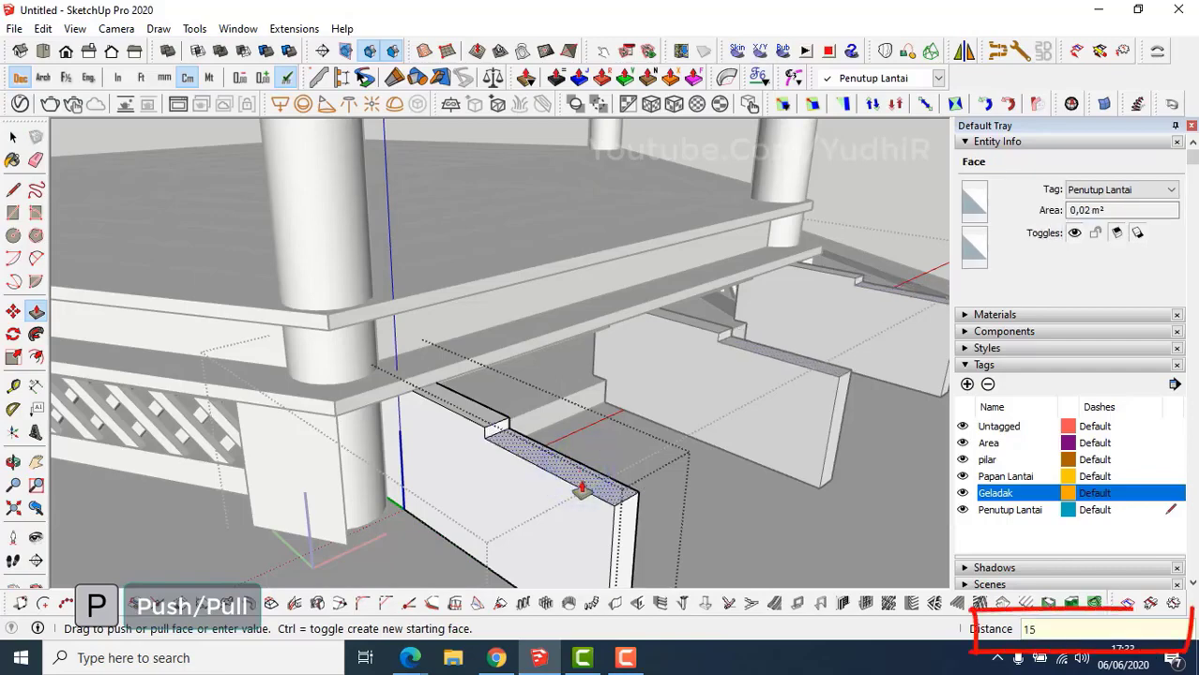
{"action": "type", "text": "15"}
{"action": "key", "text": "Return"}
{"action": "middle_click_drag", "start_coordinate": [583, 490], "coordinate": [499, 506]}
{"action": "key", "text": "space"}
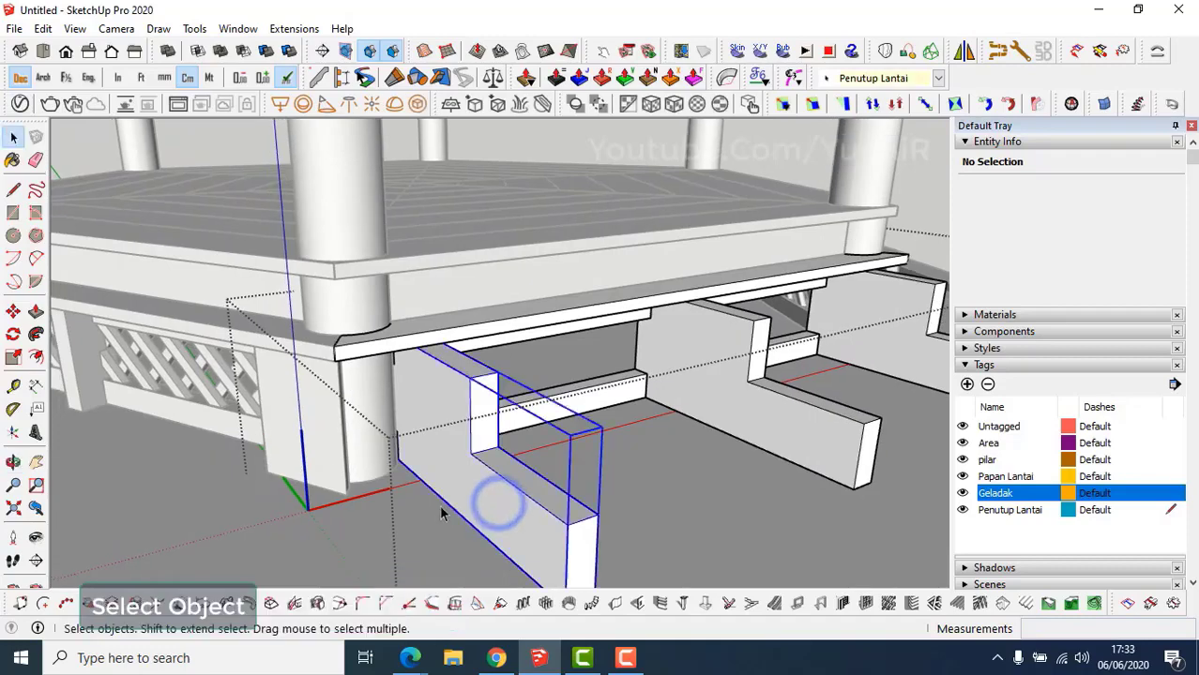
Move the selected support by its corner onto the corner endpoint.
{"action": "scroll", "coordinate": [439, 504], "scroll_direction": "up", "scroll_amount": 4}
{"action": "key", "text": "m"}
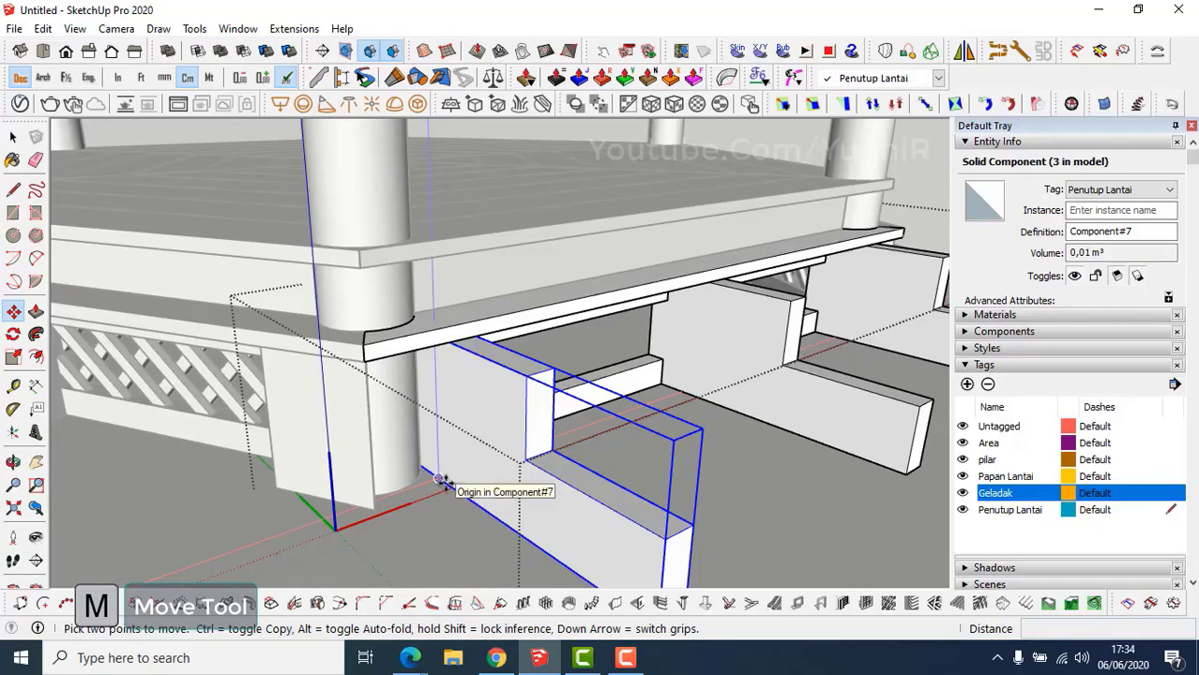
{"action": "scroll", "coordinate": [444, 483], "scroll_direction": "up", "scroll_amount": 2}
{"action": "middle_click_drag", "start_coordinate": [444, 484], "coordinate": [498, 476], "text": "shift"}
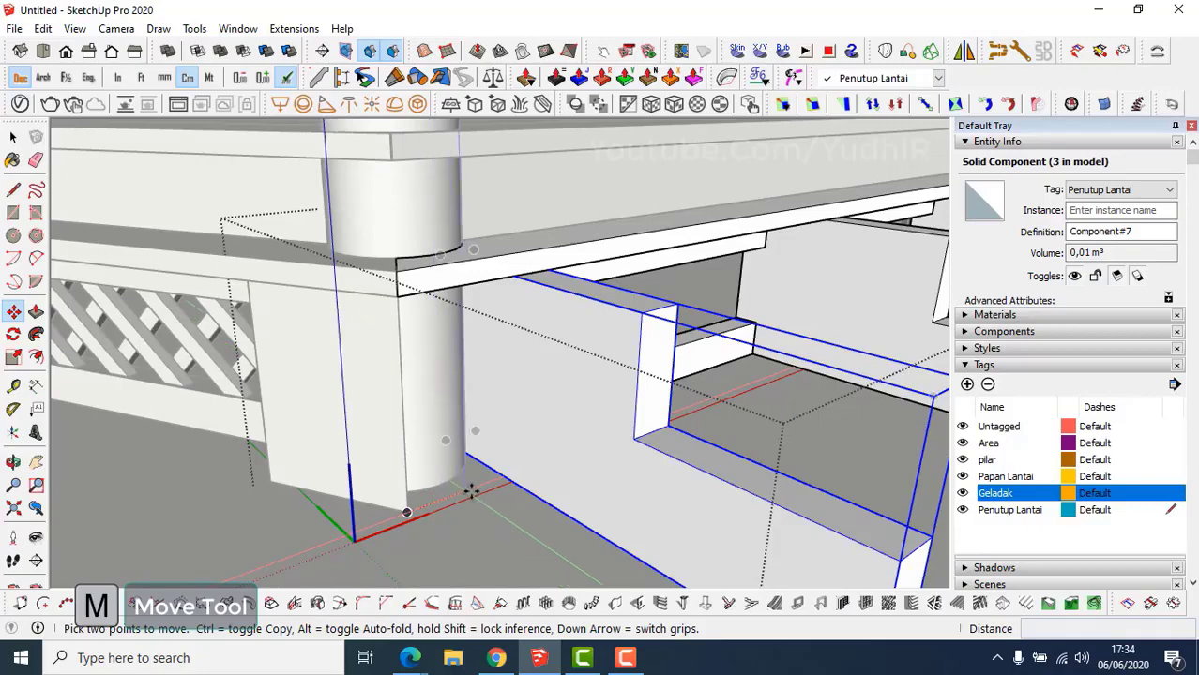
{"action": "left_click", "coordinate": [501, 480]}
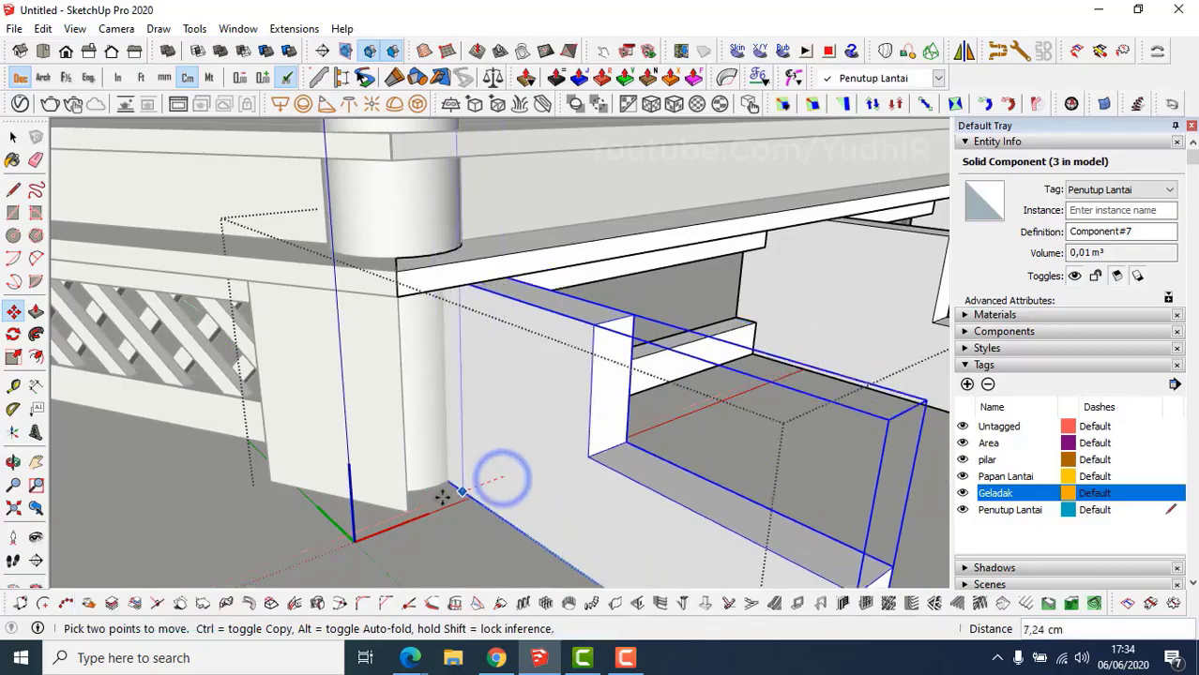
{"action": "left_click", "coordinate": [408, 509]}
{"action": "scroll", "coordinate": [441, 484], "scroll_direction": "down", "scroll_amount": 3}
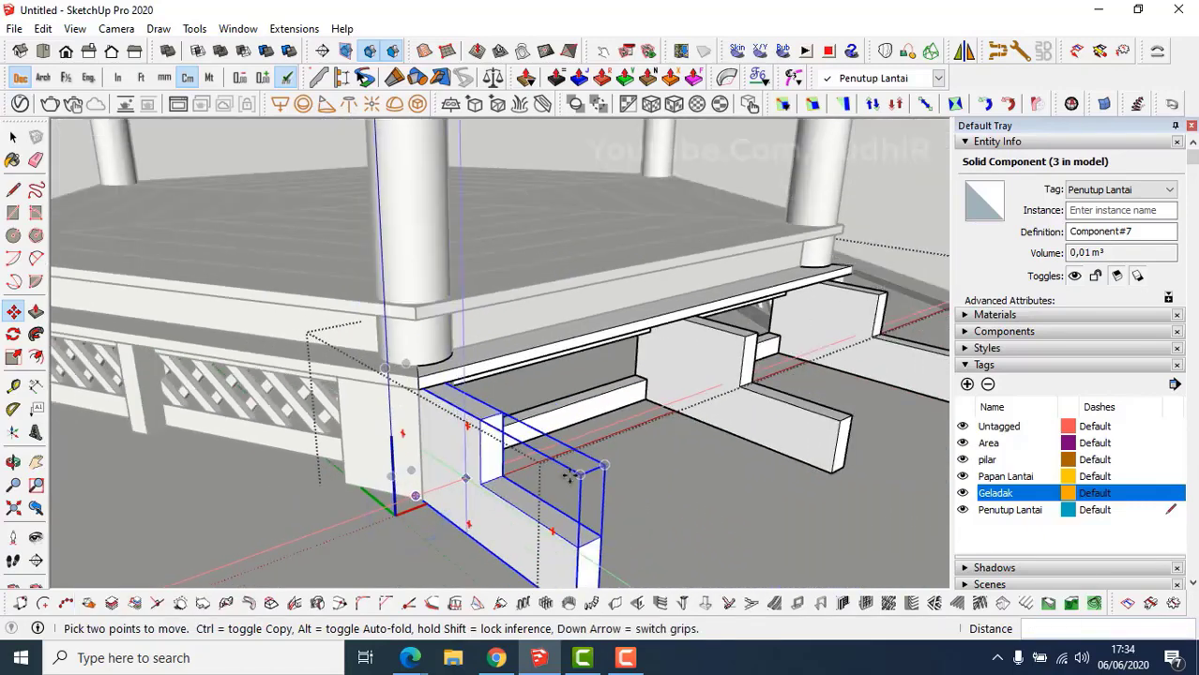
{"action": "middle_click_drag", "start_coordinate": [683, 458], "coordinate": [601, 465]}
{"action": "middle_click_drag", "start_coordinate": [600, 465], "coordinate": [428, 516], "text": "shift"}
{"action": "scroll", "coordinate": [429, 443], "scroll_direction": "up", "scroll_amount": 4}
{"action": "key", "text": "space"}
Move the third stair support by its edge flush under the deck corner beside the pillar.
{"action": "left_click", "coordinate": [430, 441]}
{"action": "scroll", "coordinate": [522, 441], "scroll_direction": "up", "scroll_amount": 3}
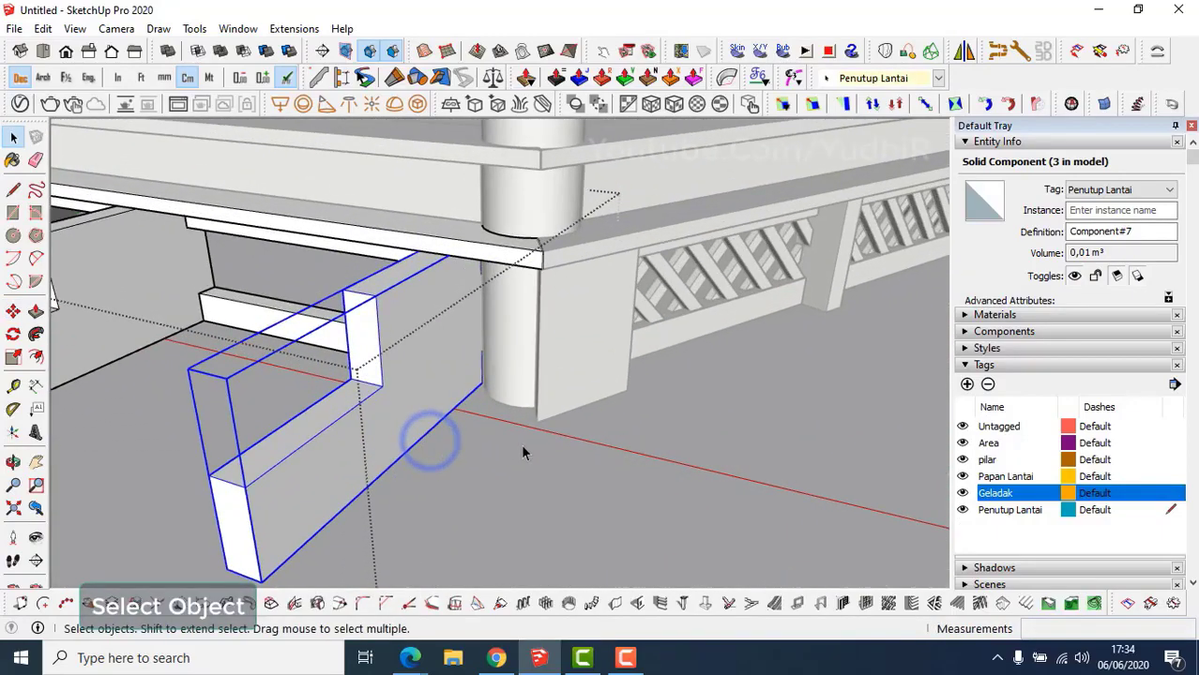
{"action": "middle_click_drag", "start_coordinate": [523, 441], "coordinate": [523, 454]}
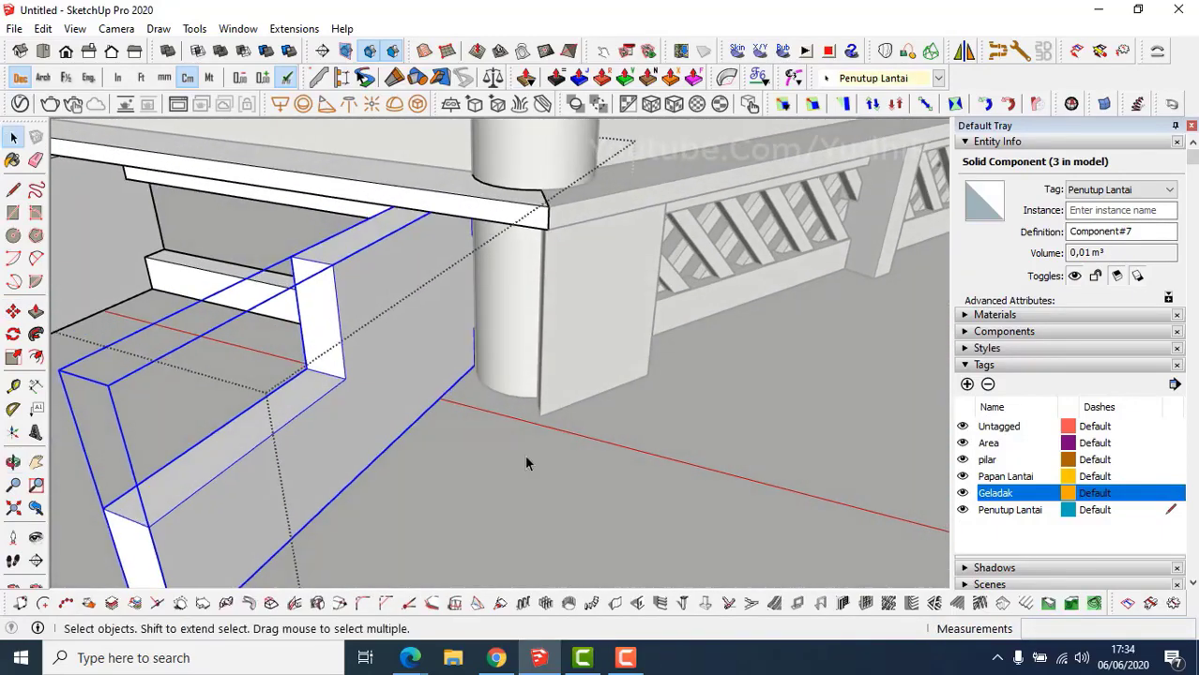
{"action": "key", "text": "m"}
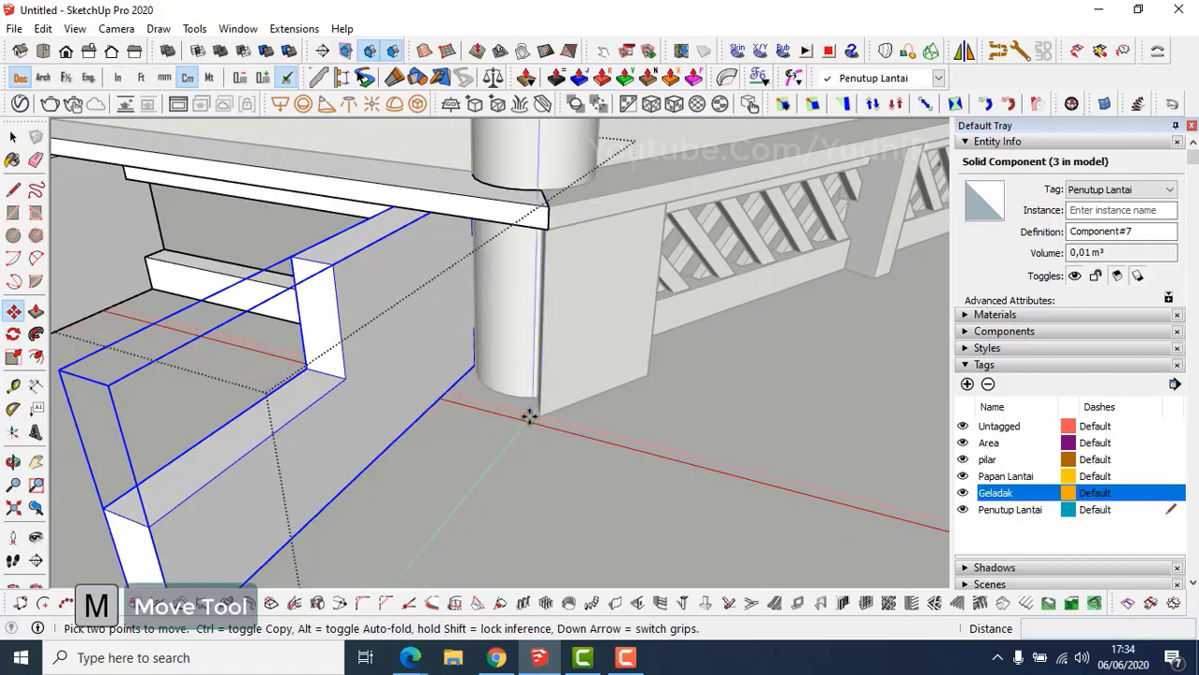
{"action": "left_click", "coordinate": [446, 392]}
{"action": "left_click", "coordinate": [537, 414]}
{"action": "scroll", "coordinate": [509, 425], "scroll_direction": "down", "scroll_amount": 5}
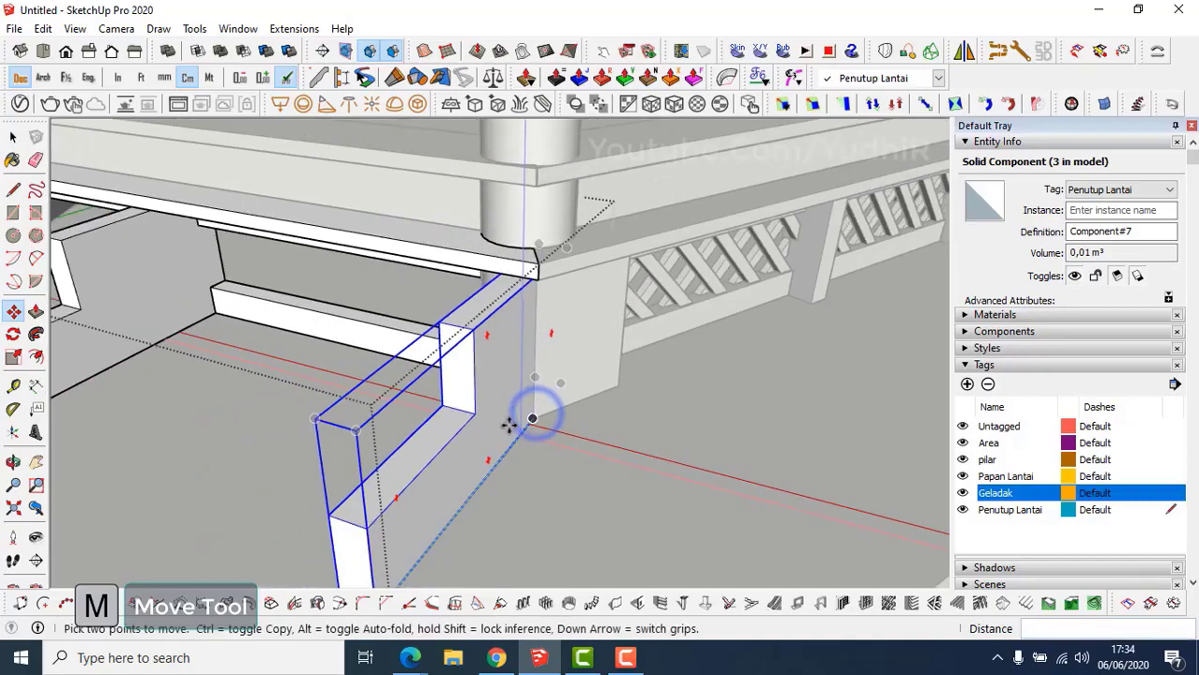
{"action": "middle_click_drag", "start_coordinate": [466, 441], "coordinate": [666, 427], "text": "shift"}
{"action": "scroll", "coordinate": [638, 437], "scroll_direction": "down", "scroll_amount": 1}
{"action": "mouse_move", "coordinate": [398, 411]}
{"action": "middle_mouse_down"}
{"action": "mouse_move", "coordinate": [375, 409]}
{"action": "mouse_move", "coordinate": [382, 414]}
{"action": "middle_mouse_up"}
{"action": "key", "text": "r"}
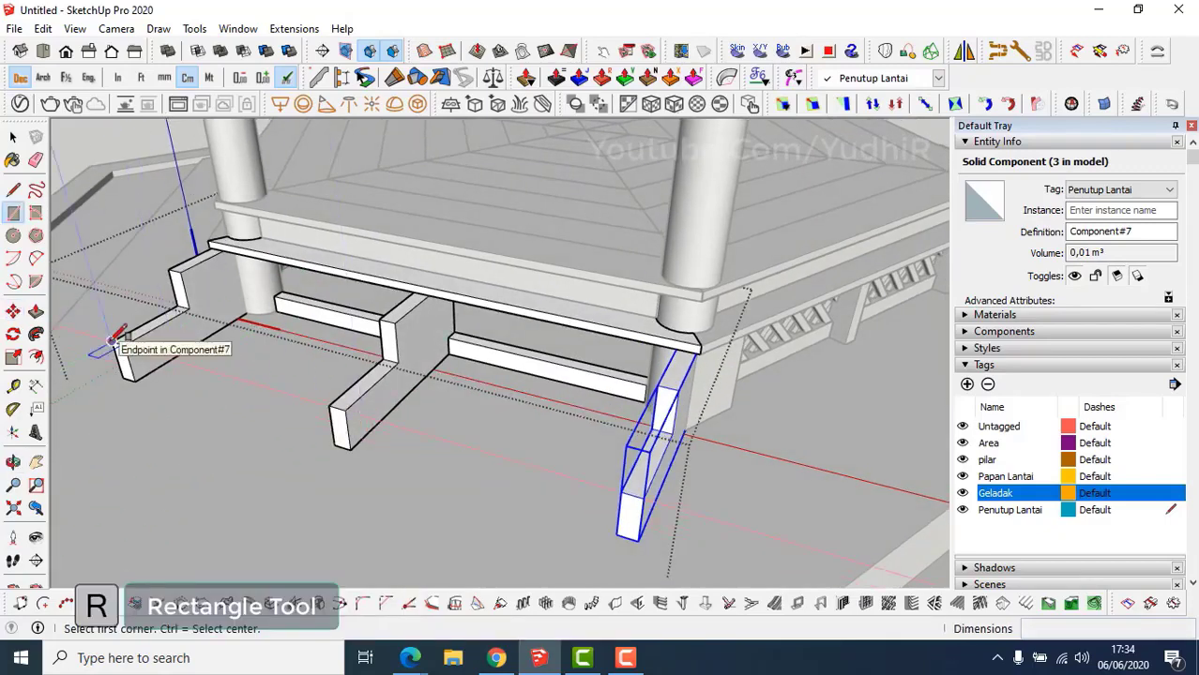
Draw a tread rectangle over the stair supports, thicken it 3 cm, and make it a component.
{"action": "middle_click_drag", "start_coordinate": [643, 497], "coordinate": [567, 460]}
{"action": "key", "text": "p"}
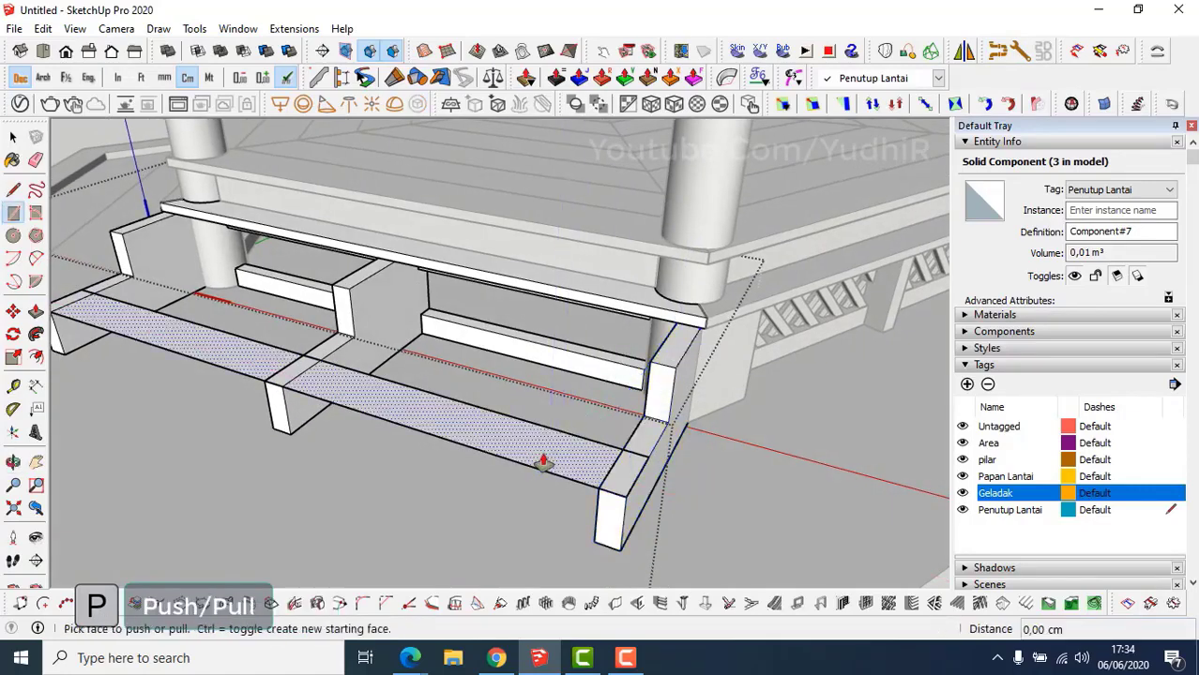
{"action": "left_click", "coordinate": [543, 451]}
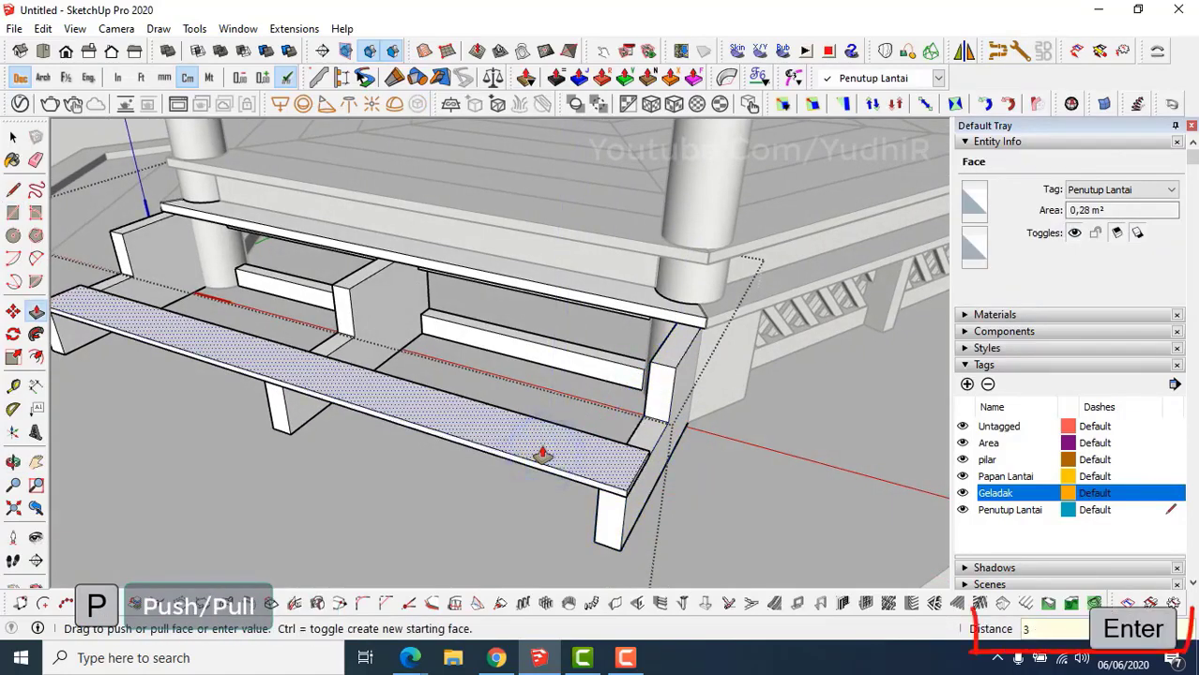
{"action": "type", "text": "3"}
{"action": "key", "text": "Return"}
{"action": "key", "text": "space"}
{"action": "triple_click", "coordinate": [543, 451]}
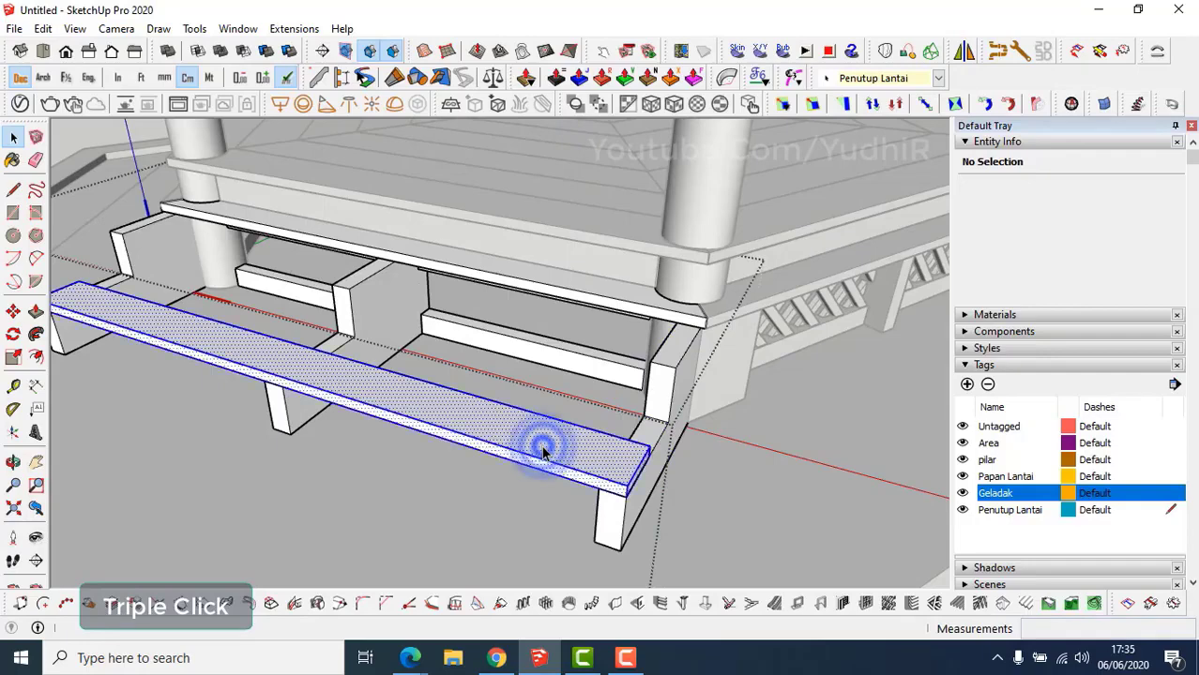
{"action": "right_click", "coordinate": [543, 451]}
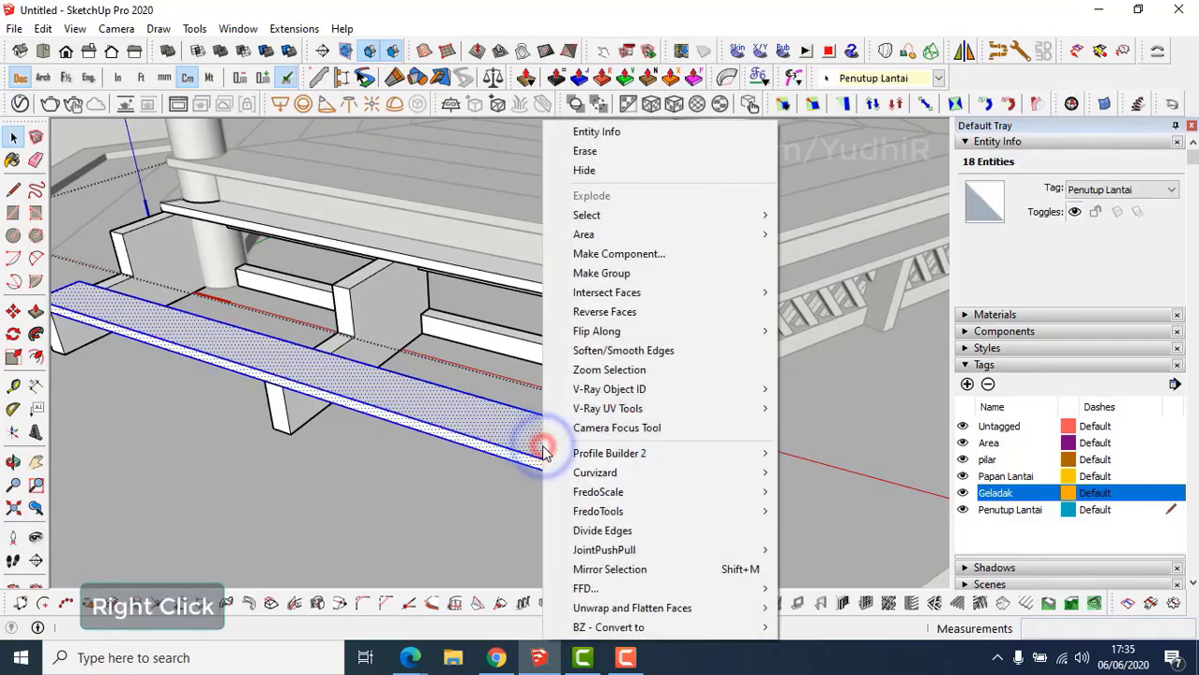
{"action": "left_click", "coordinate": [619, 255]}
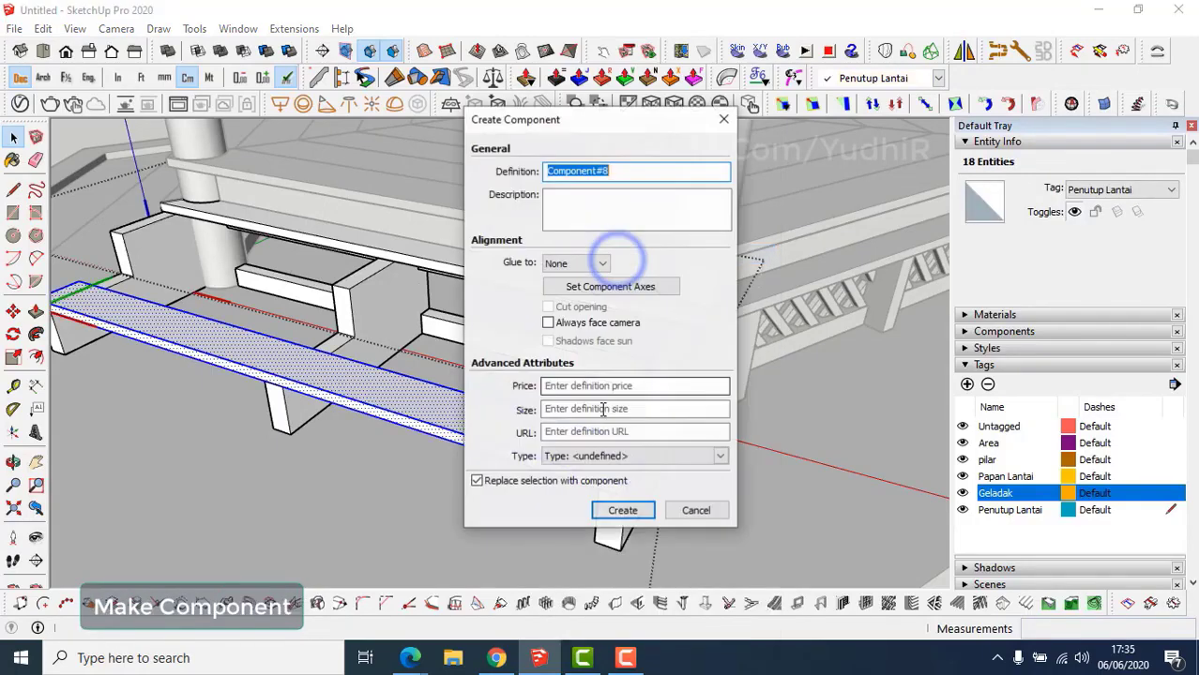
{"action": "left_click", "coordinate": [625, 518]}
Copy the tread up the stepped supports twice, giving three rising treads.
{"action": "middle_click_drag", "start_coordinate": [600, 479], "coordinate": [539, 455]}
{"action": "scroll", "coordinate": [575, 470], "scroll_direction": "up", "scroll_amount": 4}
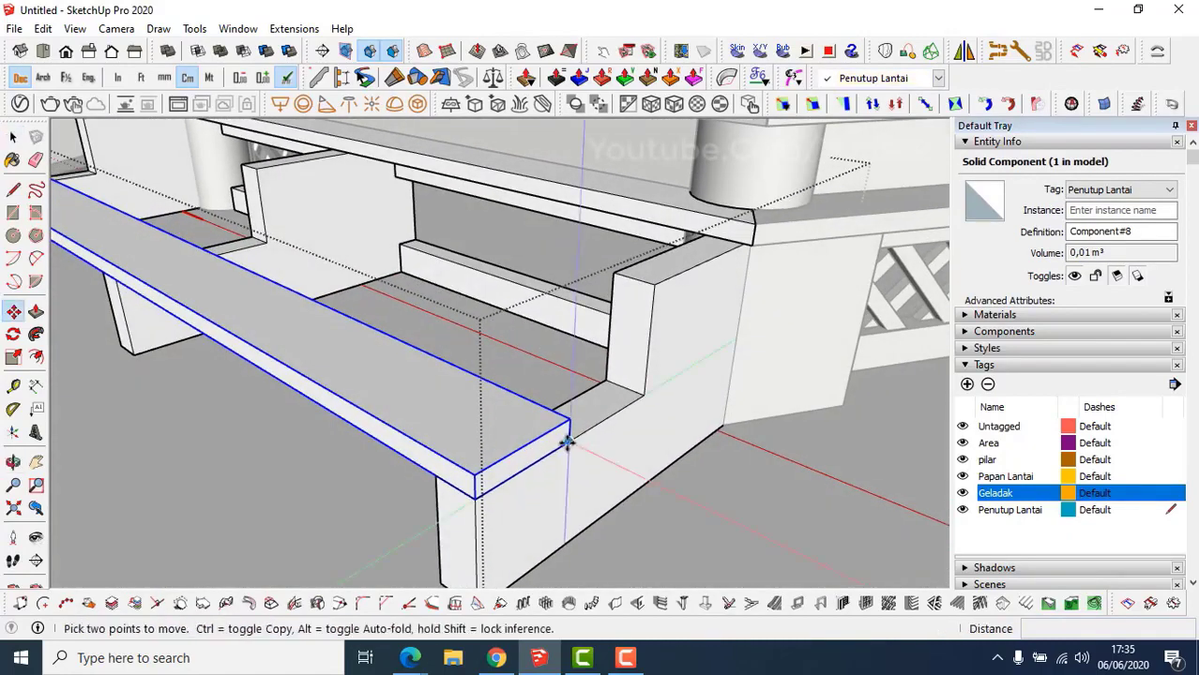
{"action": "left_click", "coordinate": [563, 443]}
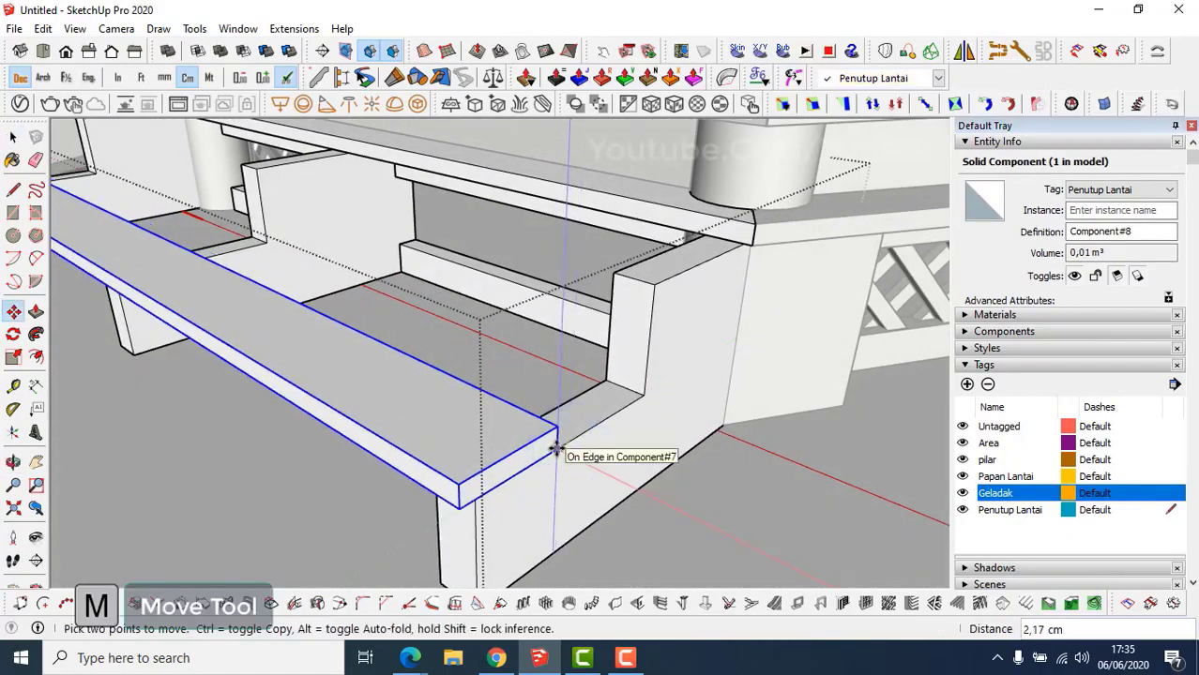
{"action": "key", "text": "Return"}
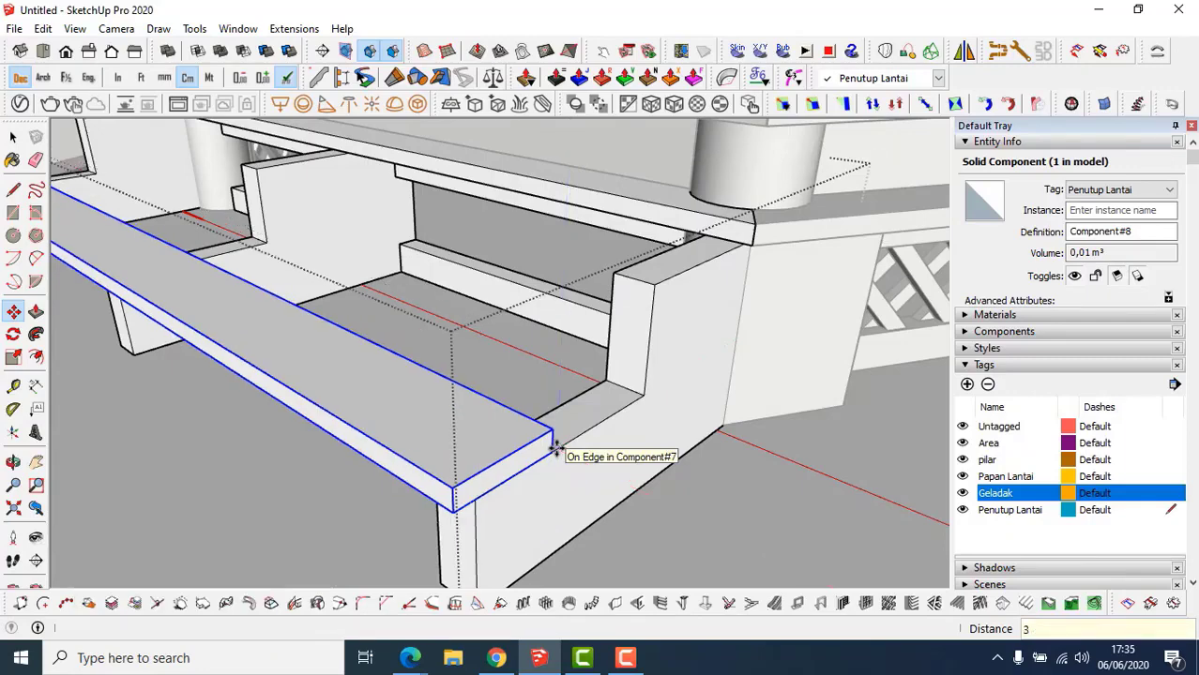
{"action": "left_click", "coordinate": [454, 514]}
{"action": "key", "text": "ctrl"}
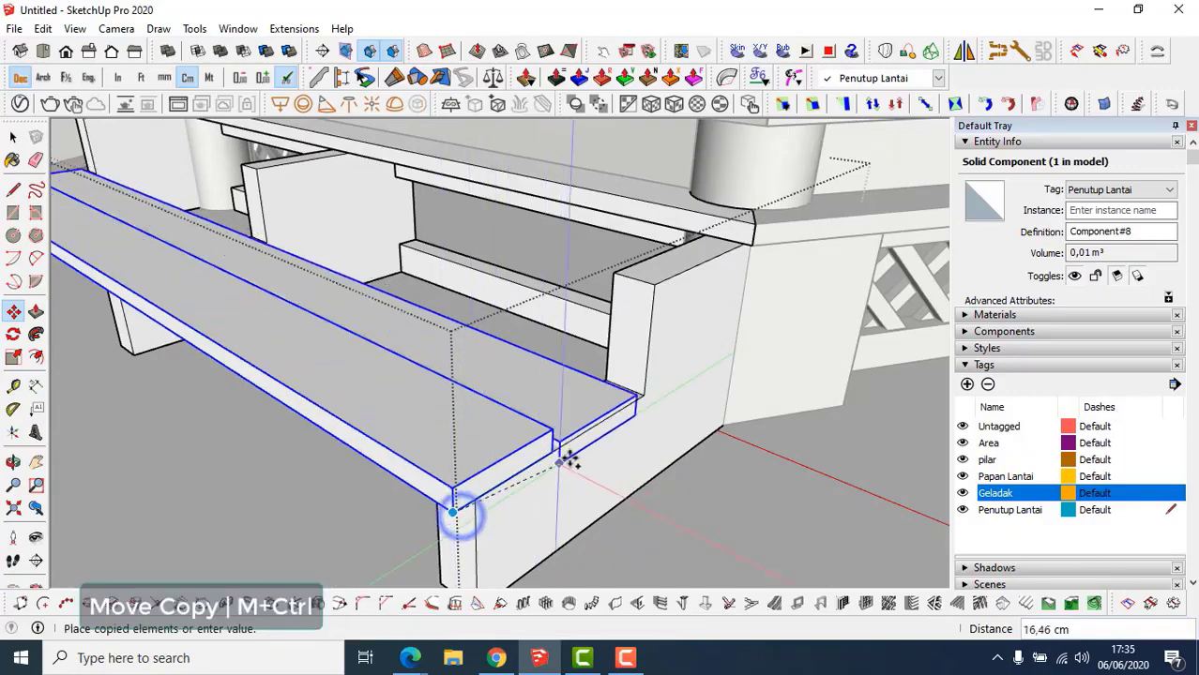
{"action": "left_click", "coordinate": [569, 445]}
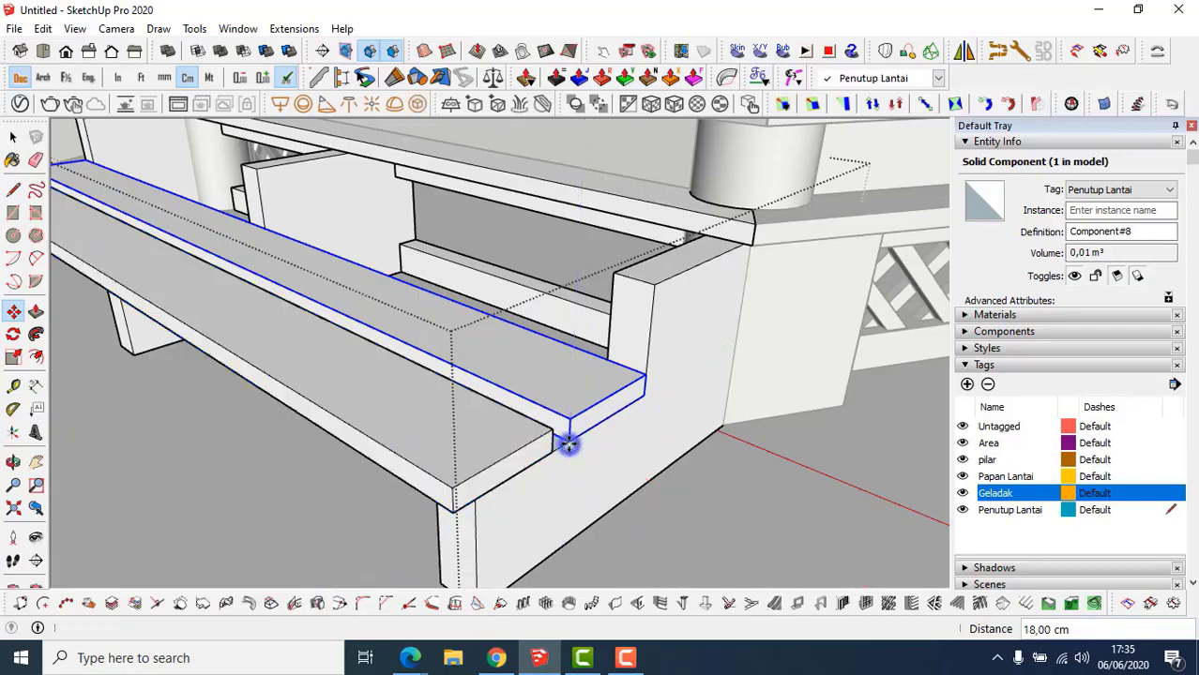
{"action": "middle_click_drag", "start_coordinate": [567, 442], "coordinate": [507, 448]}
{"action": "key", "text": "m"}
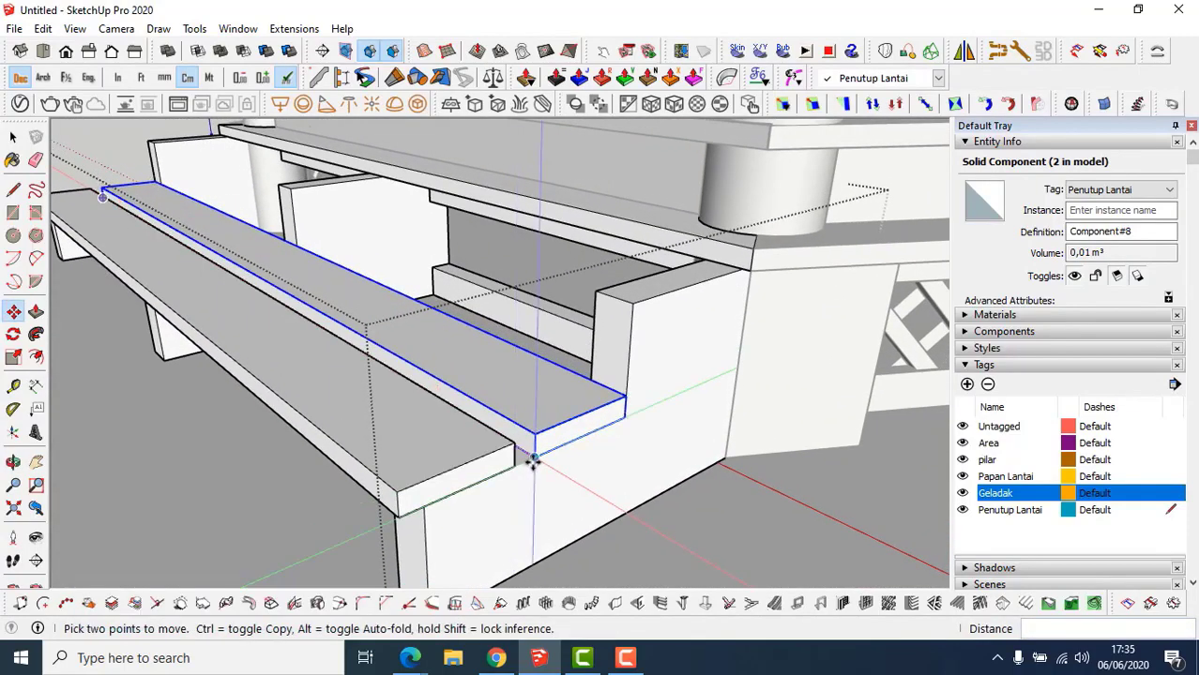
{"action": "key", "text": "ctrl"}
{"action": "left_click", "coordinate": [533, 457]}
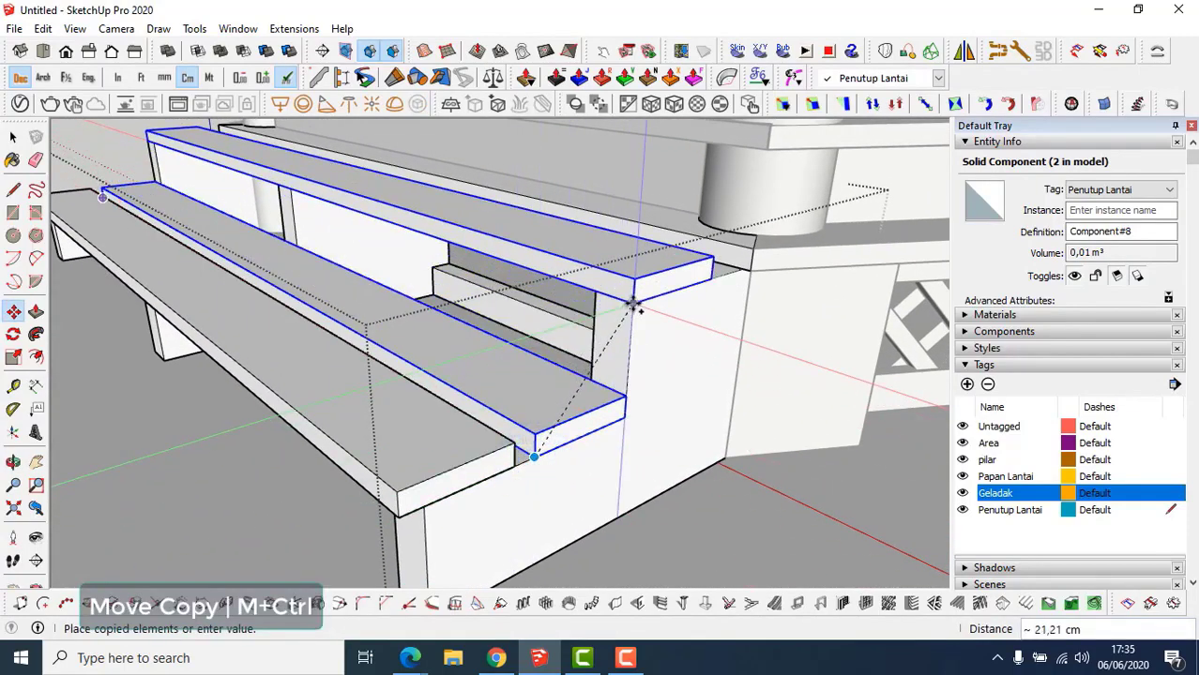
{"action": "left_click", "coordinate": [634, 305]}
{"action": "middle_click_drag", "start_coordinate": [634, 302], "coordinate": [509, 442]}
Measure 7 cm from the top tread's edge with the Tape Measure.
{"action": "key", "text": "space"}
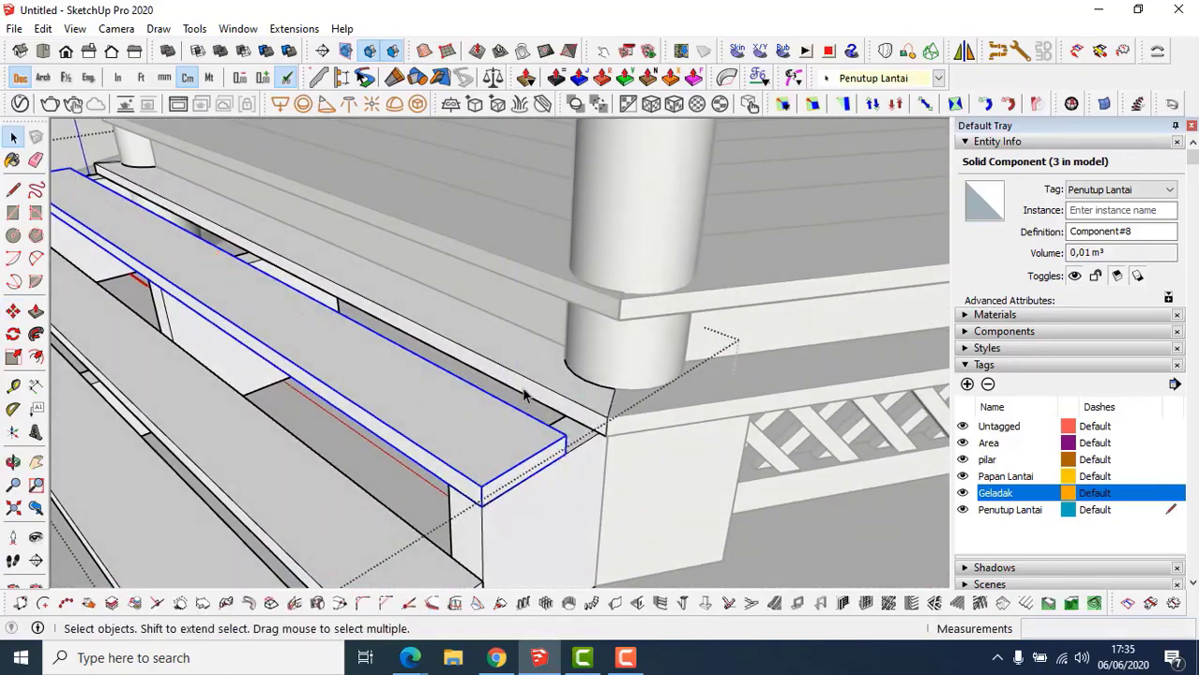
{"action": "scroll", "coordinate": [525, 396], "scroll_direction": "up", "scroll_amount": 3}
{"action": "middle_click_drag", "start_coordinate": [549, 401], "coordinate": [508, 428]}
{"action": "key", "text": "t"}
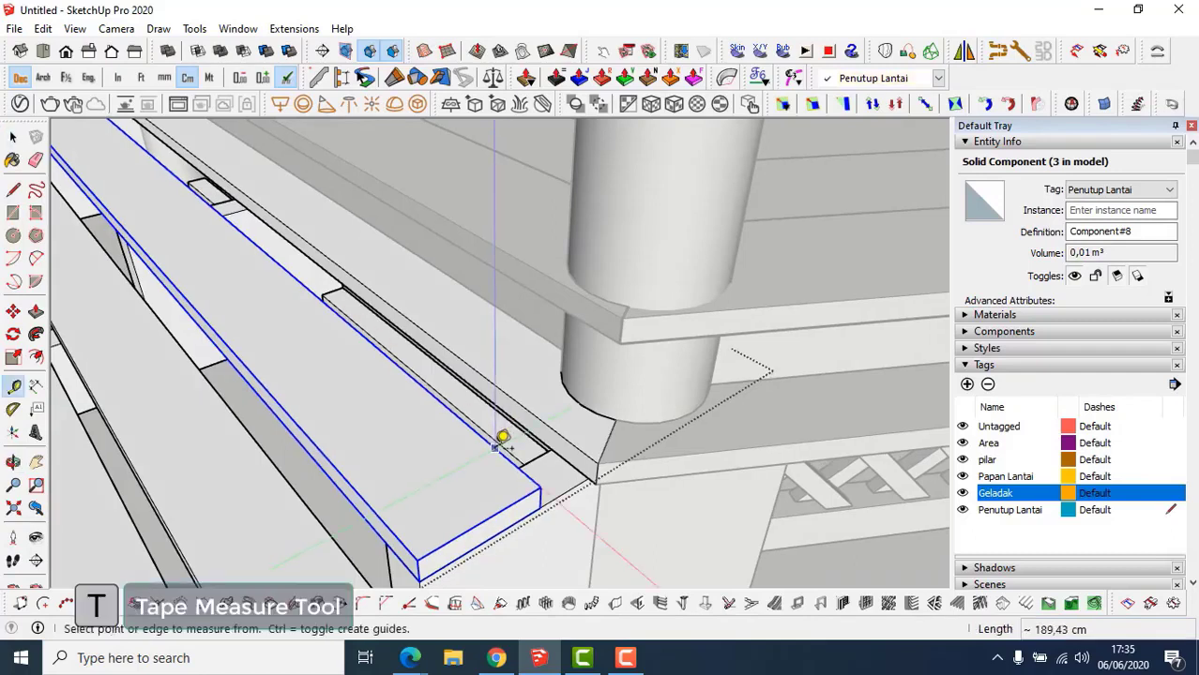
{"action": "left_click", "coordinate": [494, 448]}
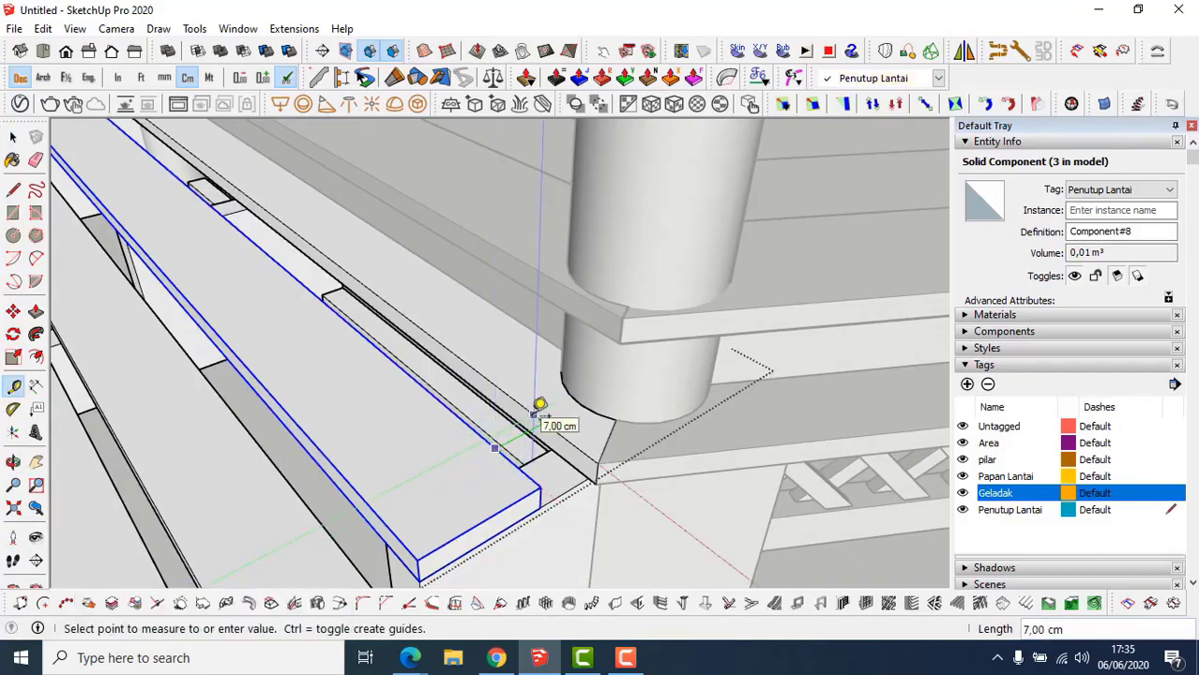
{"action": "key", "text": "space"}
Inside the tread component, push the tread's side face out 2 cm.
{"action": "double_click", "coordinate": [542, 431]}
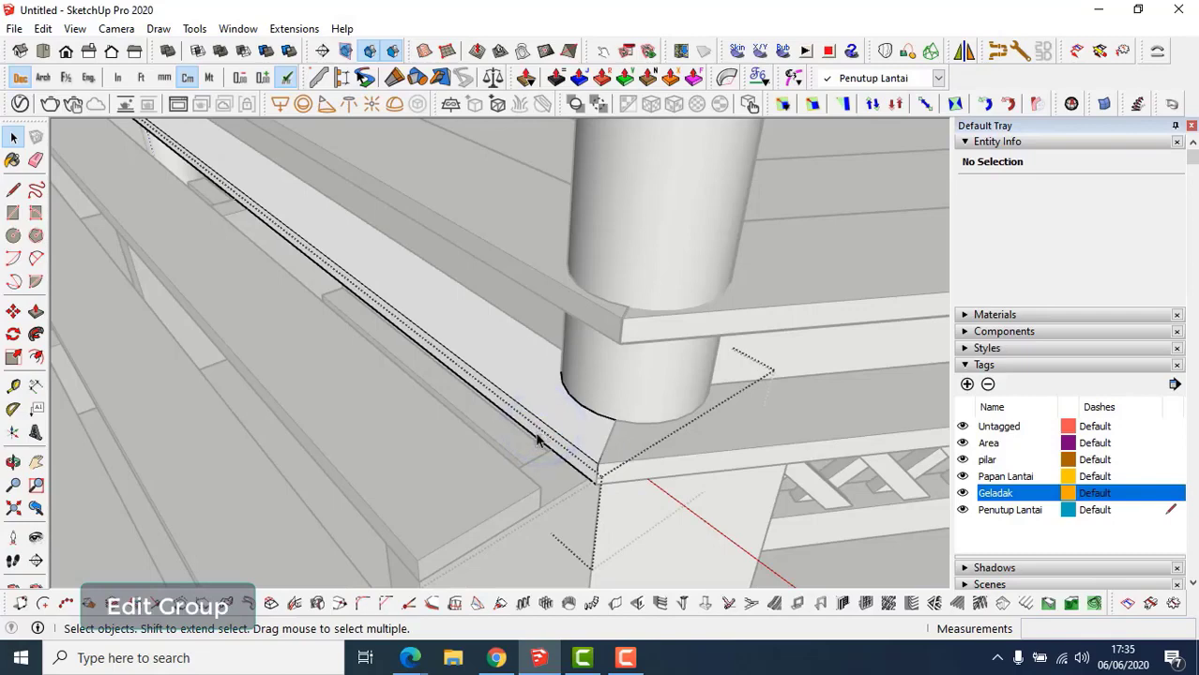
{"action": "key", "text": "p"}
{"action": "left_click", "coordinate": [533, 437]}
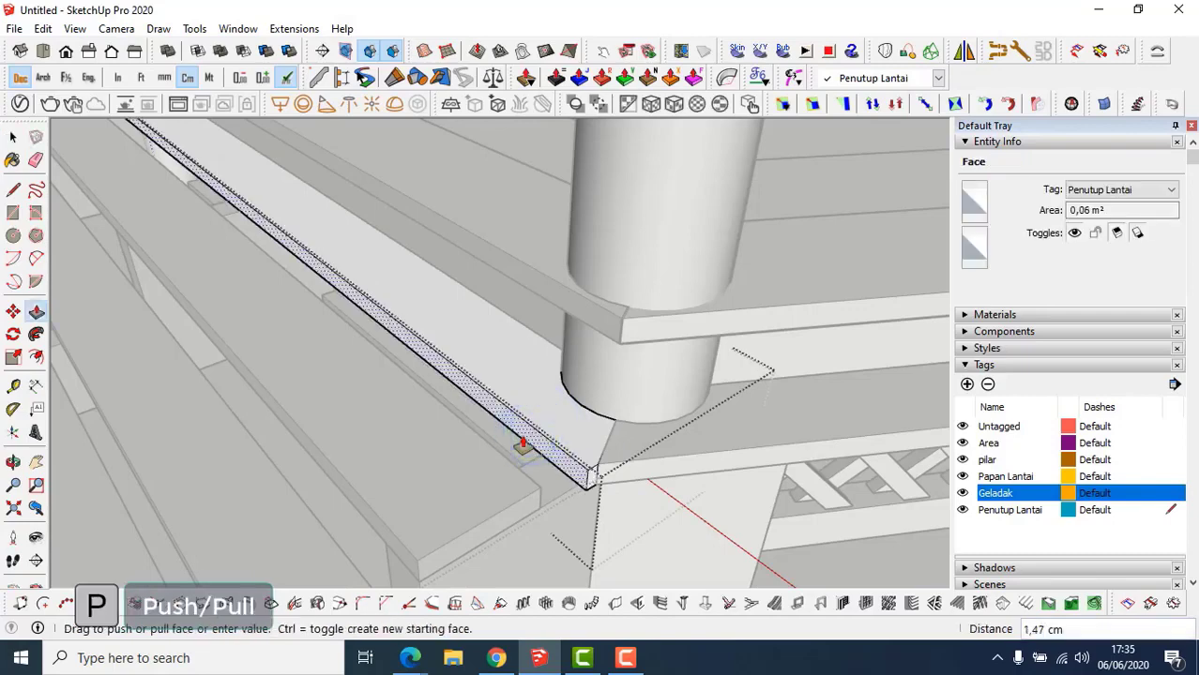
{"action": "middle_click_drag", "start_coordinate": [514, 428], "coordinate": [484, 417]}
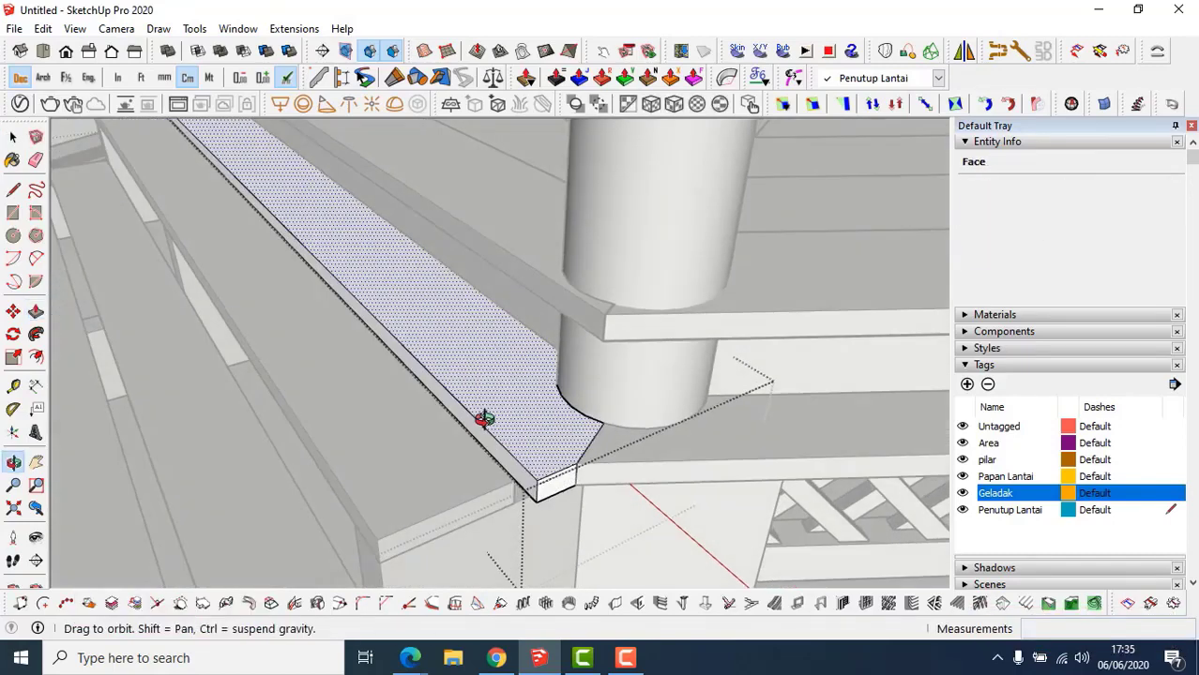
{"action": "left_click", "coordinate": [492, 442]}
{"action": "left_click", "coordinate": [491, 461]}
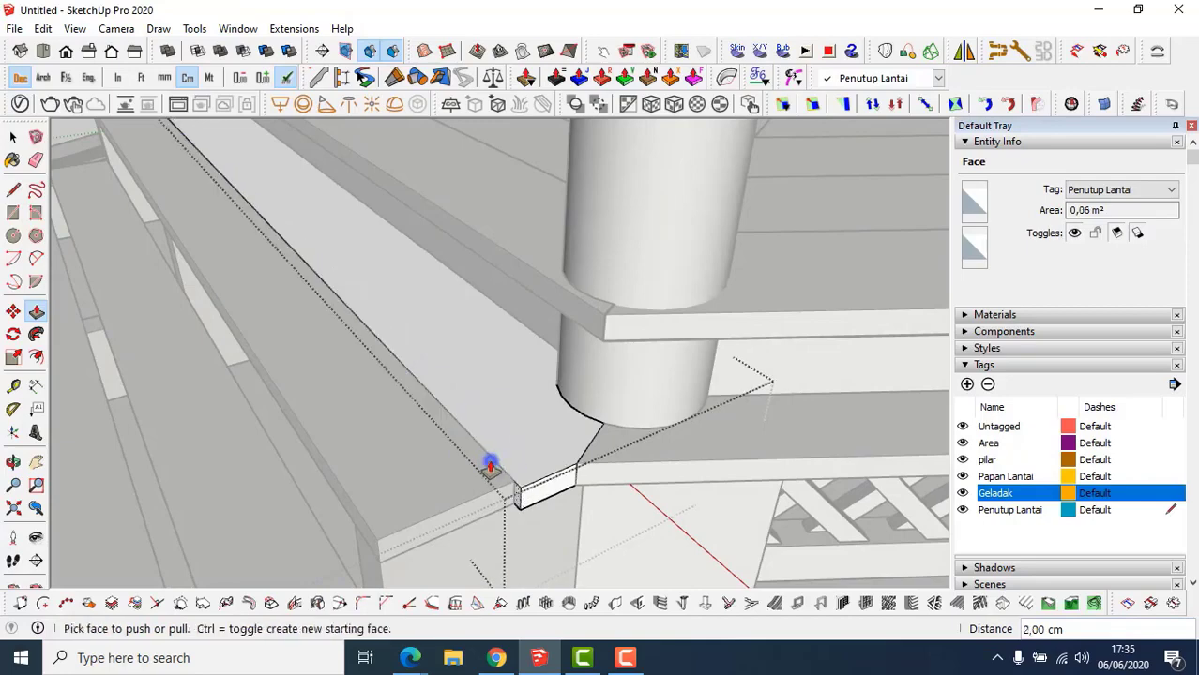
{"action": "mouse_move", "coordinate": [491, 460]}
{"action": "middle_mouse_down"}
{"action": "mouse_move", "coordinate": [490, 421]}
{"action": "mouse_move", "coordinate": [494, 441]}
{"action": "middle_mouse_up"}
{"action": "scroll", "coordinate": [495, 468], "scroll_direction": "up", "scroll_amount": 3}
Extend both tread end faces flush to the corners, then exit component editing.
{"action": "double_click", "coordinate": [496, 468]}
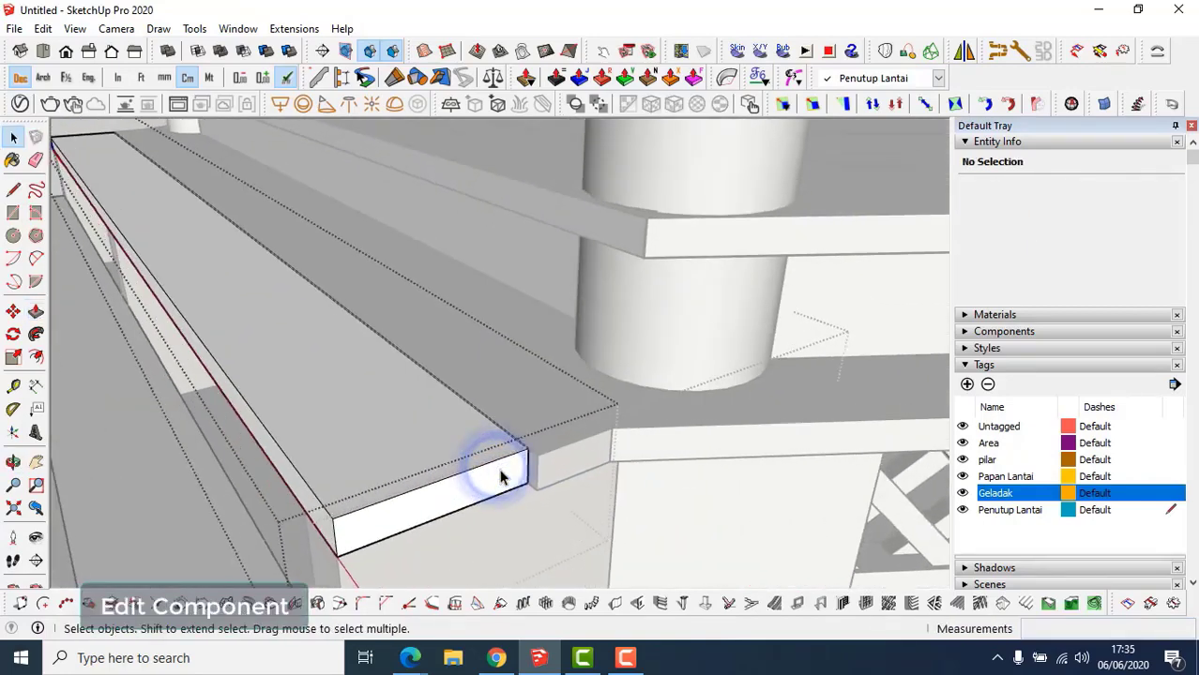
{"action": "key", "text": "p"}
{"action": "left_click", "coordinate": [519, 463]}
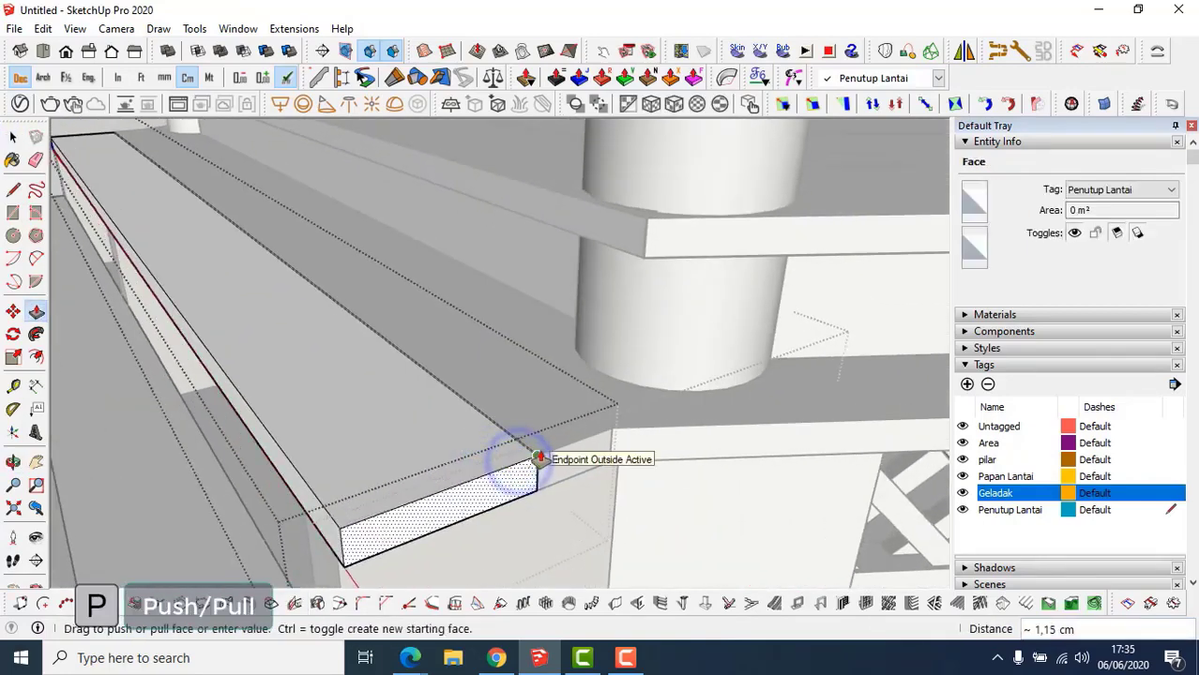
{"action": "left_click", "coordinate": [540, 453]}
{"action": "scroll", "coordinate": [511, 475], "scroll_direction": "down", "scroll_amount": 1}
{"action": "scroll", "coordinate": [510, 475], "scroll_direction": "down", "scroll_amount": 2}
{"action": "middle_click_drag", "start_coordinate": [377, 399], "coordinate": [497, 422]}
{"action": "middle_click_drag", "start_coordinate": [497, 422], "coordinate": [580, 471], "text": "shift"}
{"action": "middle_click_drag", "start_coordinate": [387, 379], "coordinate": [837, 334]}
{"action": "scroll", "coordinate": [374, 450], "scroll_direction": "up", "scroll_amount": 4}
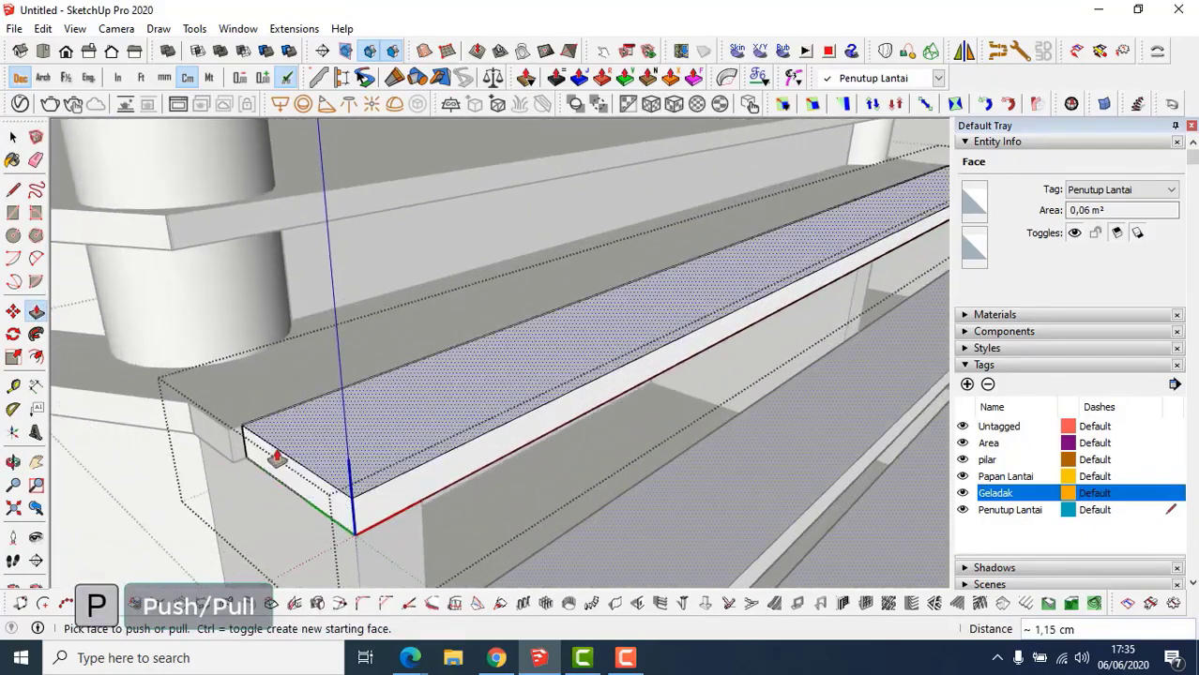
{"action": "double_click", "coordinate": [273, 458]}
{"action": "scroll", "coordinate": [305, 463], "scroll_direction": "down", "scroll_amount": 4}
{"action": "middle_click_drag", "start_coordinate": [345, 451], "coordinate": [450, 421], "text": "shift"}
{"action": "key", "text": "space"}
{"action": "key", "text": "Escape"}
{"action": "scroll", "coordinate": [402, 456], "scroll_direction": "down", "scroll_amount": 1}
{"action": "scroll", "coordinate": [381, 419], "scroll_direction": "up", "scroll_amount": 3}
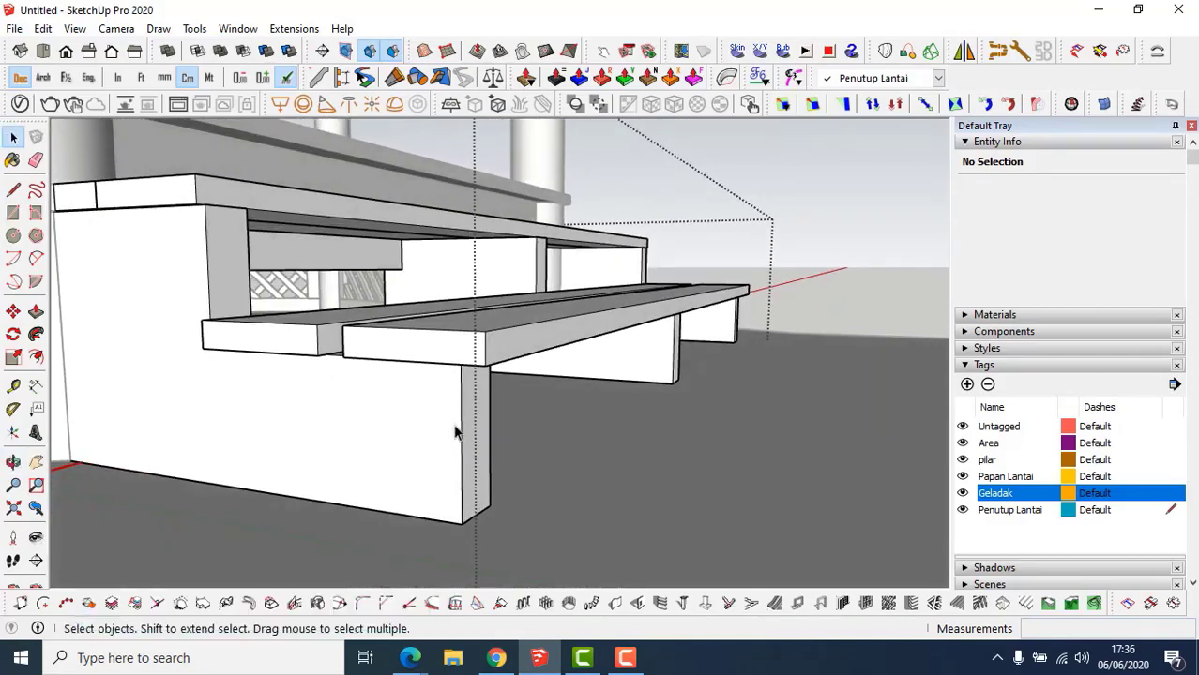
Draw a trim plank rectangle on the support side and push it 3 cm thick.
{"action": "key", "text": "r"}
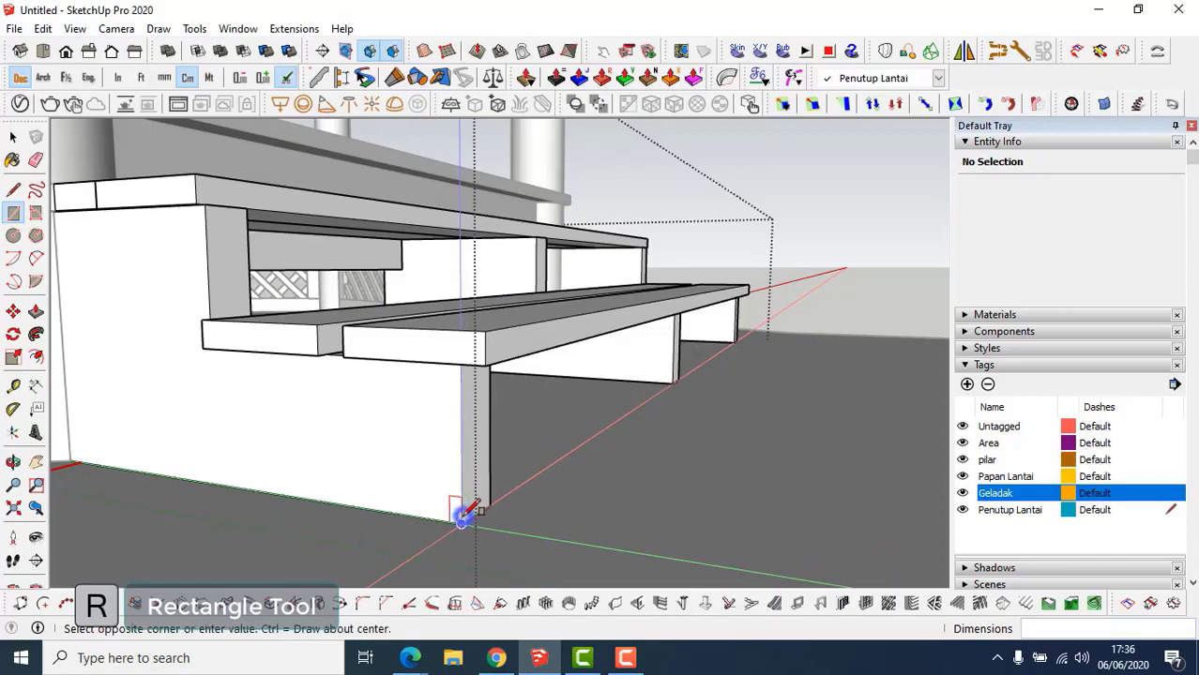
{"action": "middle_click_drag", "start_coordinate": [460, 503], "coordinate": [671, 382]}
{"action": "left_click", "coordinate": [696, 356]}
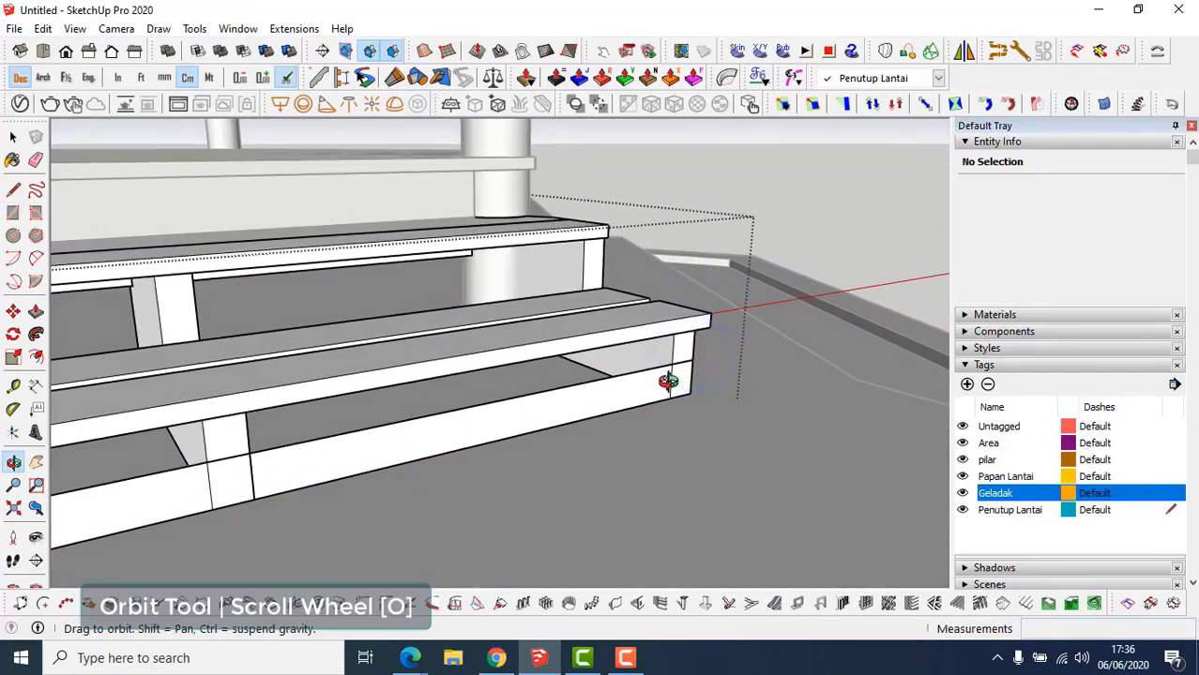
{"action": "key", "text": "p"}
{"action": "left_click", "coordinate": [633, 405]}
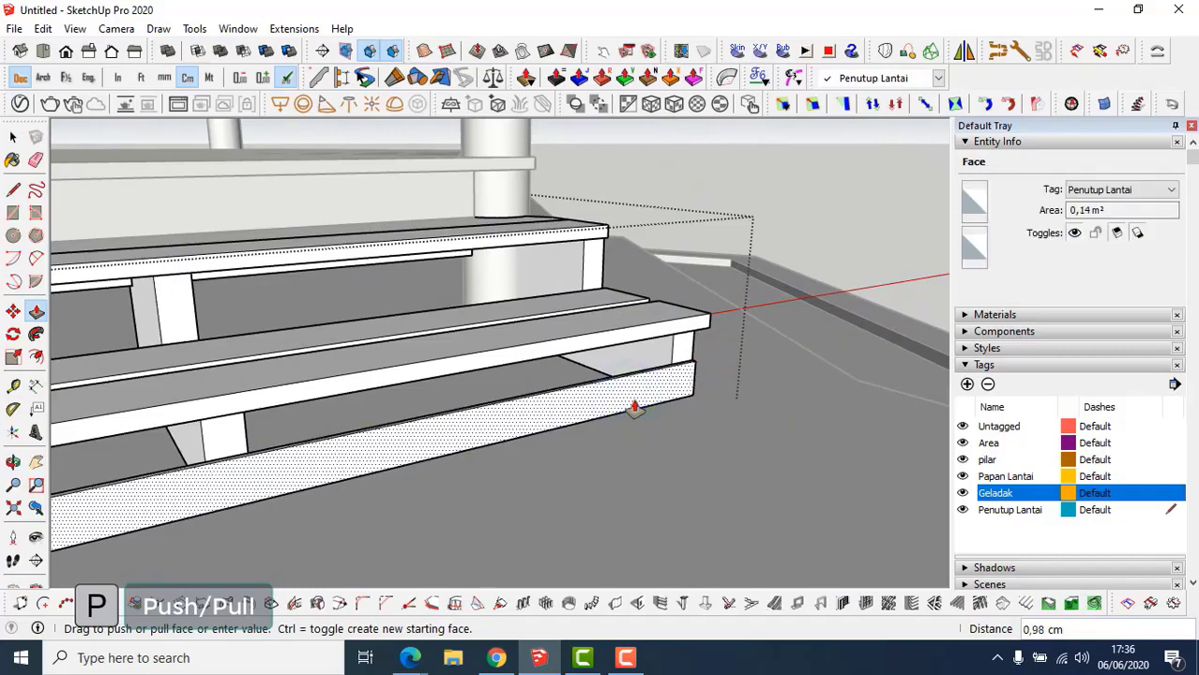
{"action": "type", "text": "3"}
{"action": "key", "text": "Return"}
Turn the whole trim plank into a group.
{"action": "middle_click_drag", "start_coordinate": [634, 409], "coordinate": [433, 452]}
{"action": "key", "text": "space"}
{"action": "triple_click", "coordinate": [433, 453]}
{"action": "right_click", "coordinate": [432, 449]}
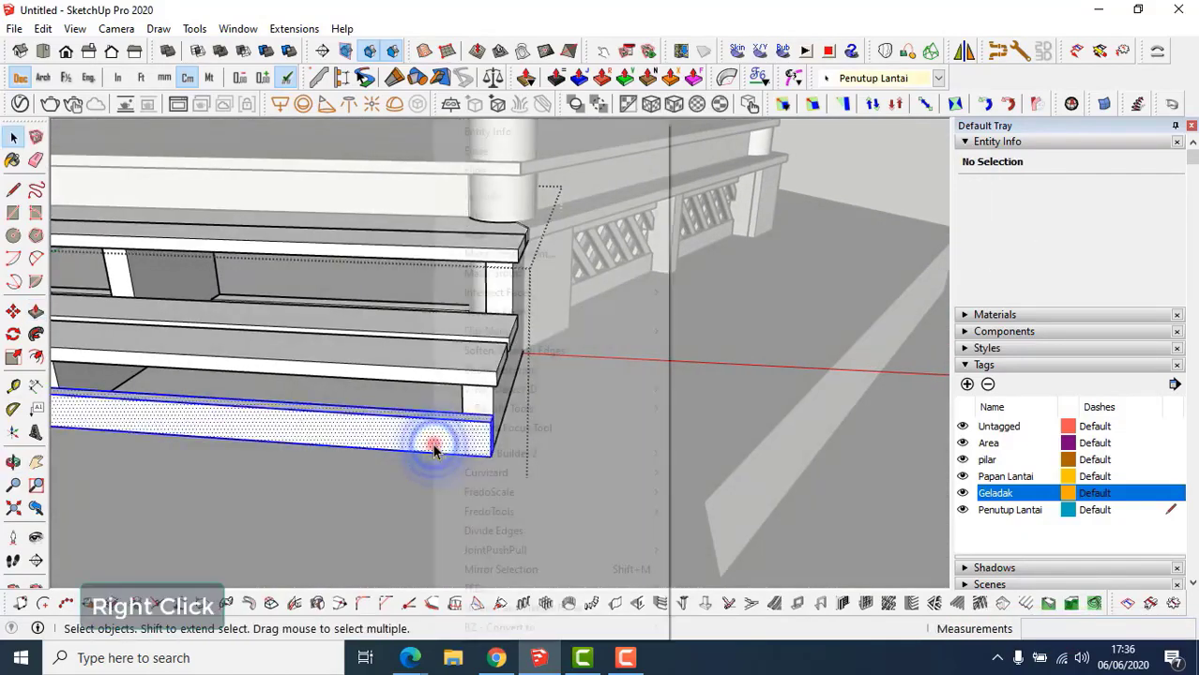
{"action": "left_click", "coordinate": [524, 273]}
Copy the trim plank up onto the top step's front edge.
{"action": "middle_click_drag", "start_coordinate": [524, 273], "coordinate": [366, 480]}
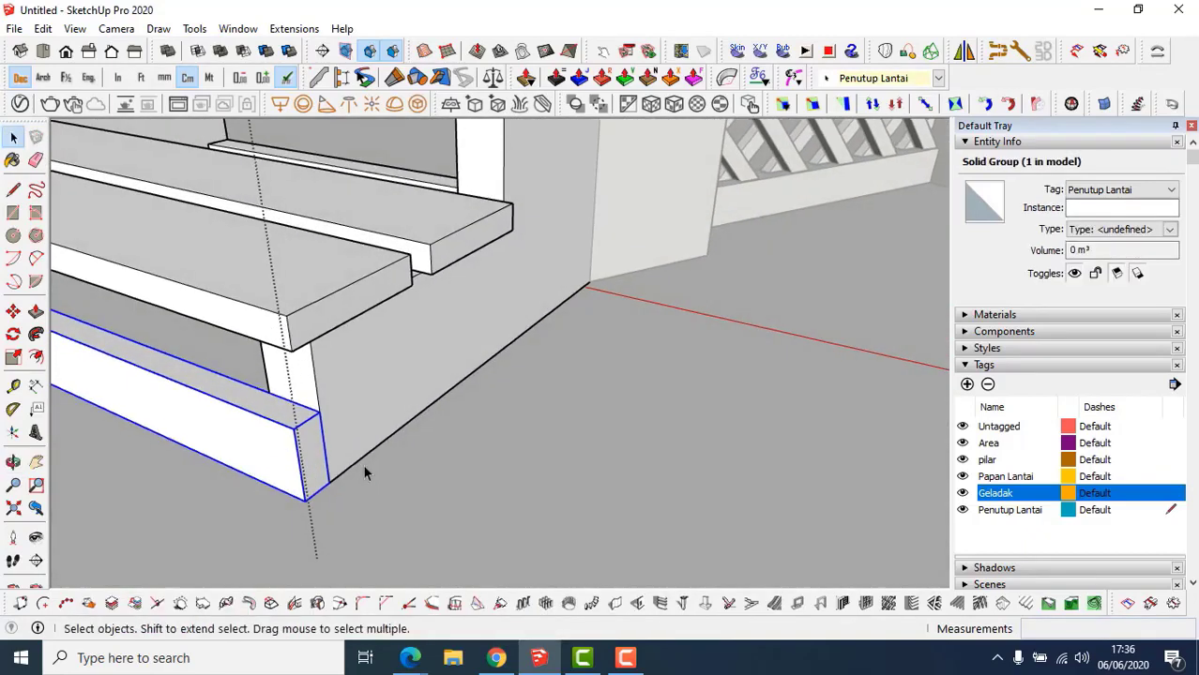
{"action": "key", "text": "m"}
{"action": "left_click", "coordinate": [323, 438]}
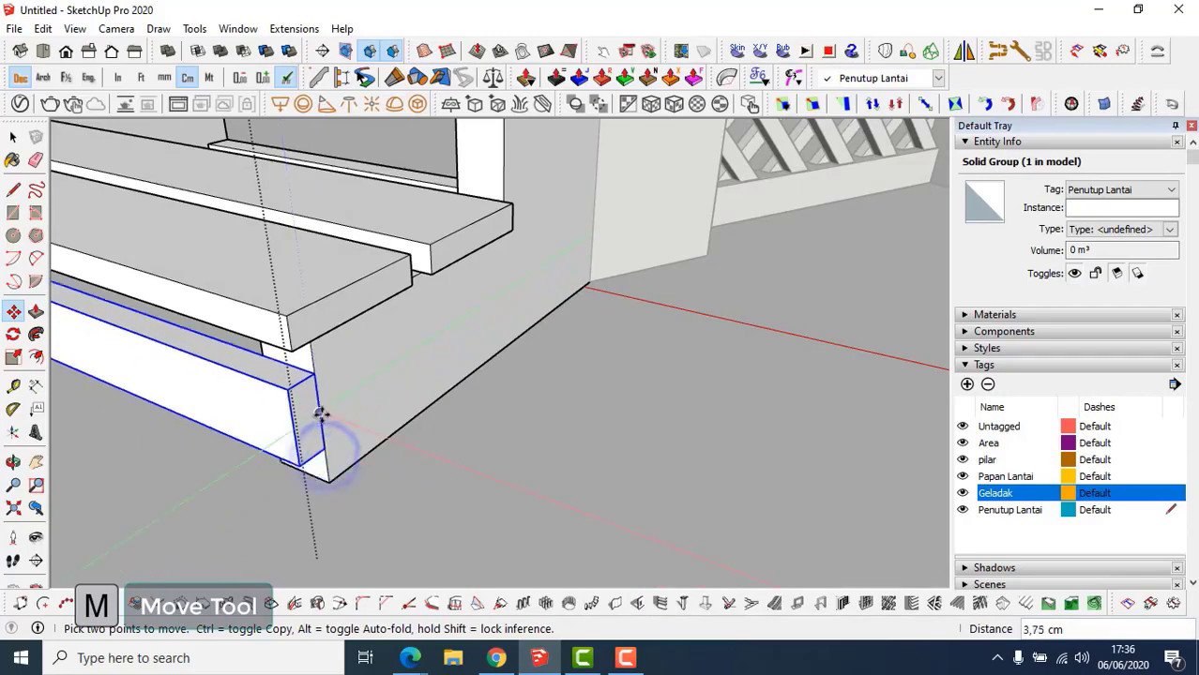
{"action": "key", "text": "ctrl"}
{"action": "middle_click_drag", "start_coordinate": [321, 409], "coordinate": [364, 428]}
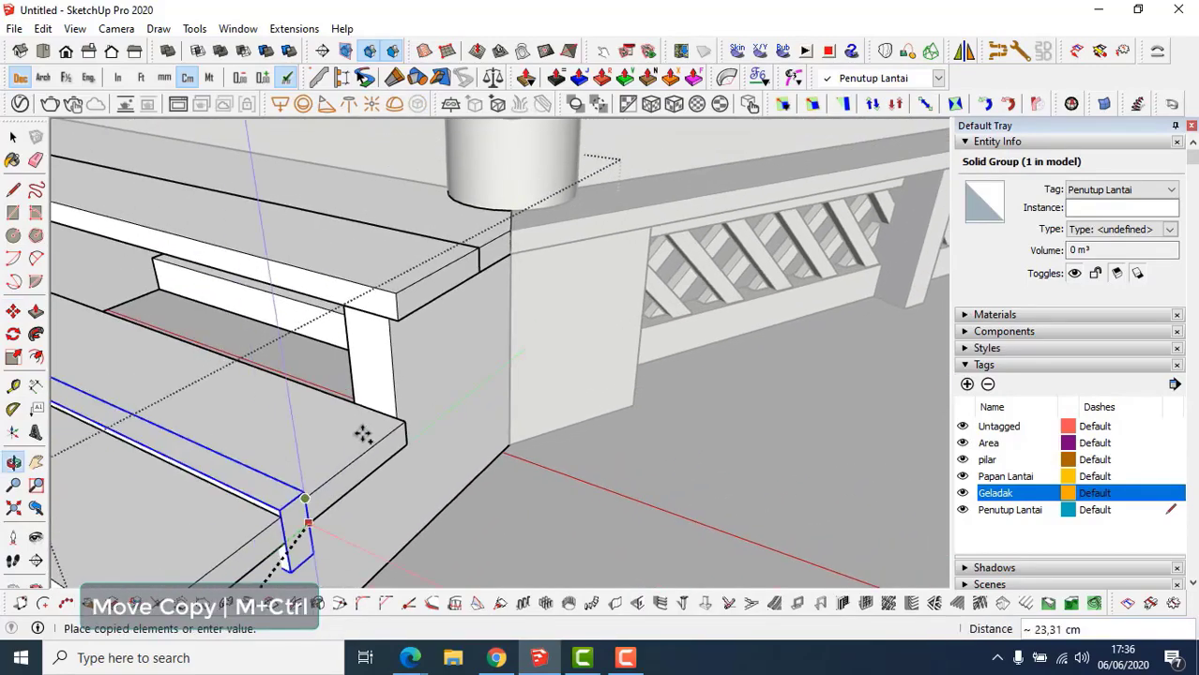
{"action": "left_click", "coordinate": [394, 383]}
{"action": "middle_click_drag", "start_coordinate": [394, 382], "coordinate": [727, 412]}
{"action": "scroll", "coordinate": [496, 428], "scroll_direction": "up", "scroll_amount": 5}
{"action": "middle_click_drag", "start_coordinate": [482, 423], "coordinate": [415, 449]}
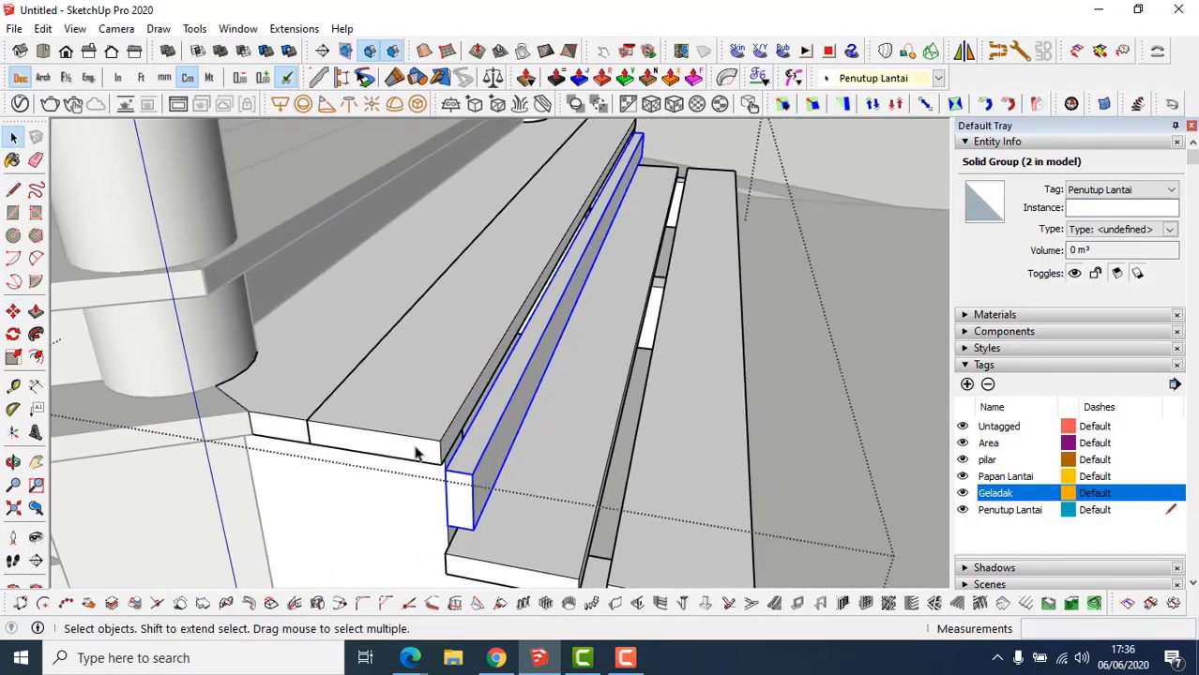
Move the top step slab forward along the green axis from its corner.
{"action": "left_click", "coordinate": [416, 447]}
{"action": "scroll", "coordinate": [384, 463], "scroll_direction": "up", "scroll_amount": 2}
{"action": "key", "text": "m"}
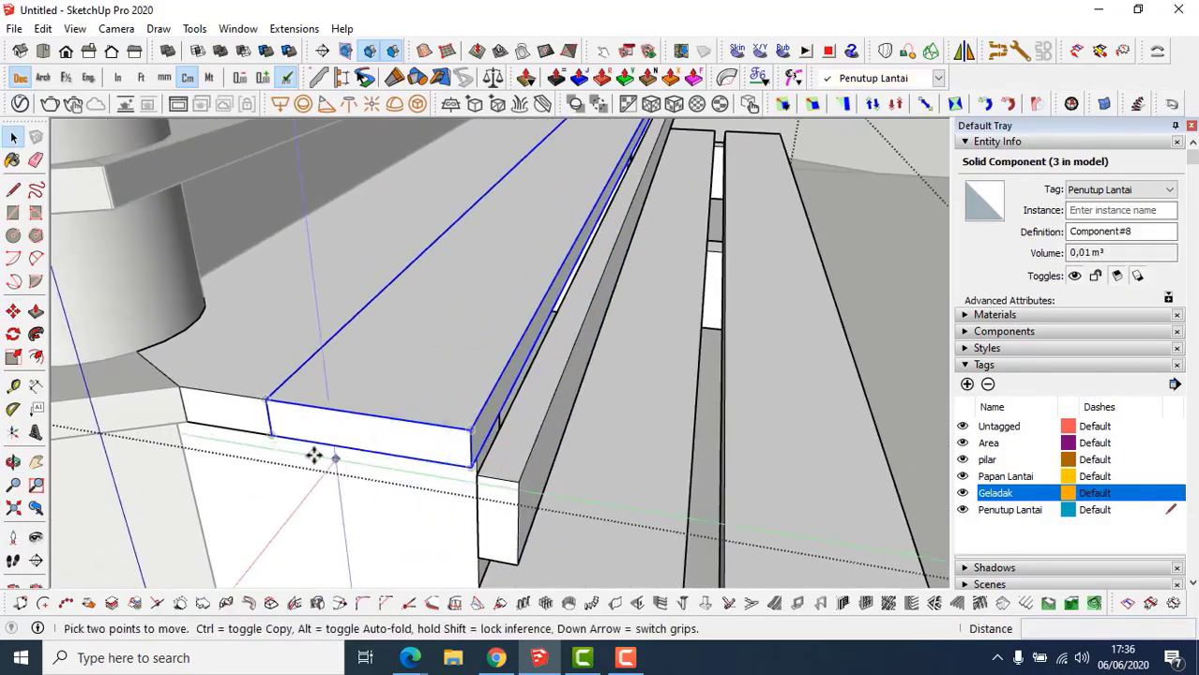
{"action": "left_click", "coordinate": [278, 432]}
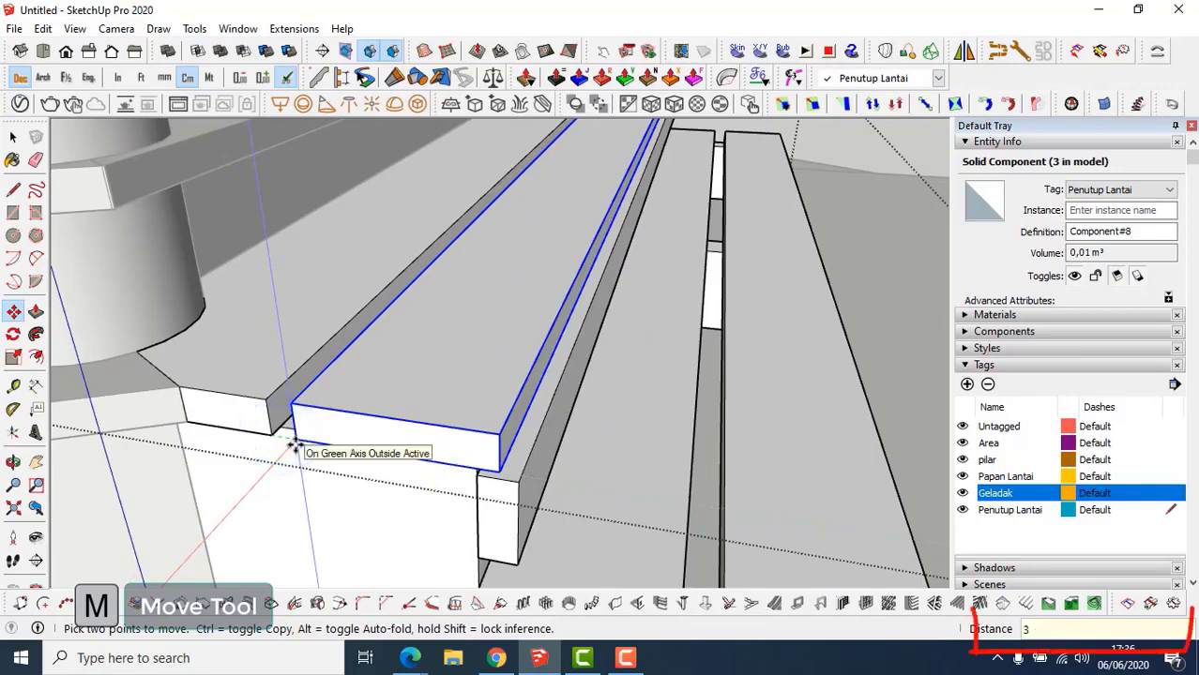
{"action": "middle_click_drag", "start_coordinate": [294, 444], "coordinate": [418, 441]}
{"action": "left_click_drag", "start_coordinate": [413, 440], "coordinate": [407, 441]}
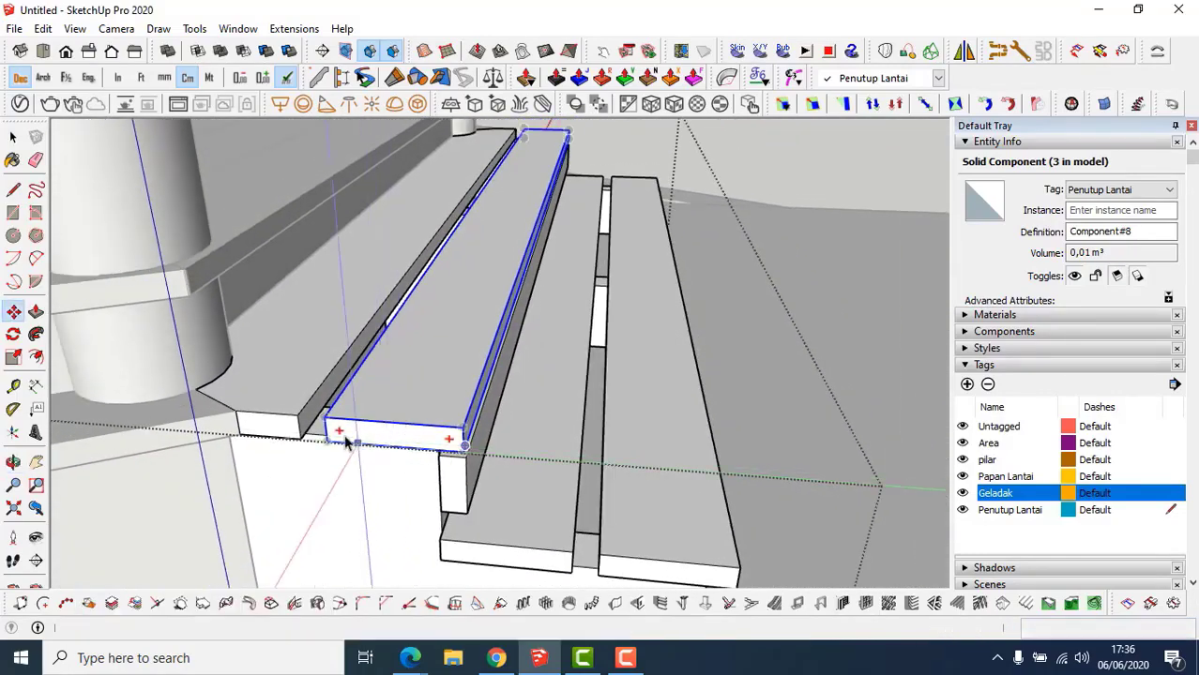
{"action": "key", "text": "space"}
{"action": "scroll", "coordinate": [344, 424], "scroll_direction": "up", "scroll_amount": 3}
{"action": "scroll", "coordinate": [357, 420], "scroll_direction": "down", "scroll_amount": 3}
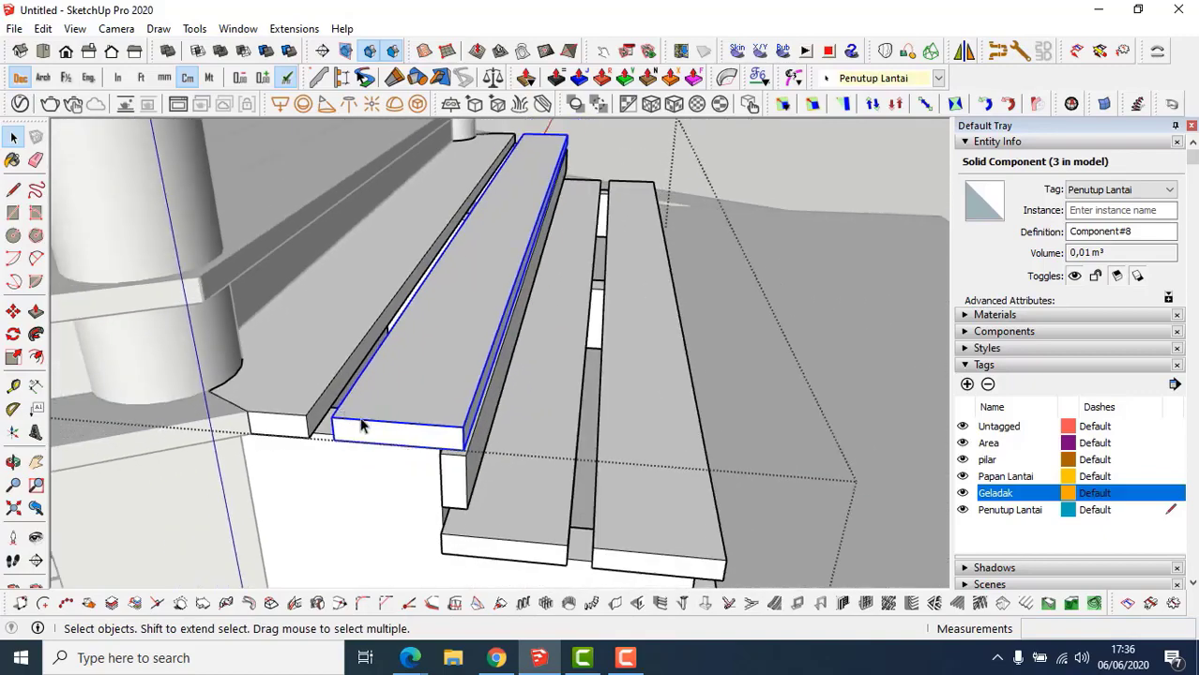
{"action": "middle_click_drag", "start_coordinate": [362, 421], "coordinate": [201, 544]}
{"action": "scroll", "coordinate": [428, 414], "scroll_direction": "up", "scroll_amount": 5}
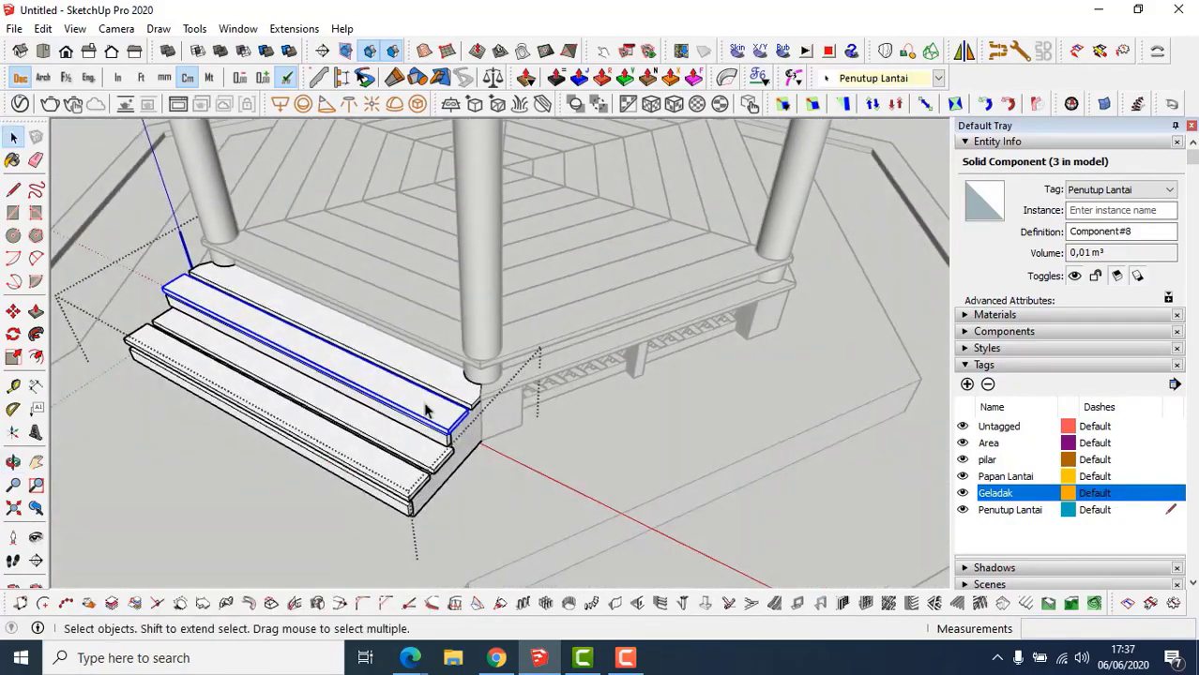
{"action": "mouse_move", "coordinate": [460, 420]}
{"action": "middle_mouse_down"}
{"action": "mouse_move", "coordinate": [391, 421]}
{"action": "mouse_move", "coordinate": [445, 401]}
{"action": "middle_mouse_up"}
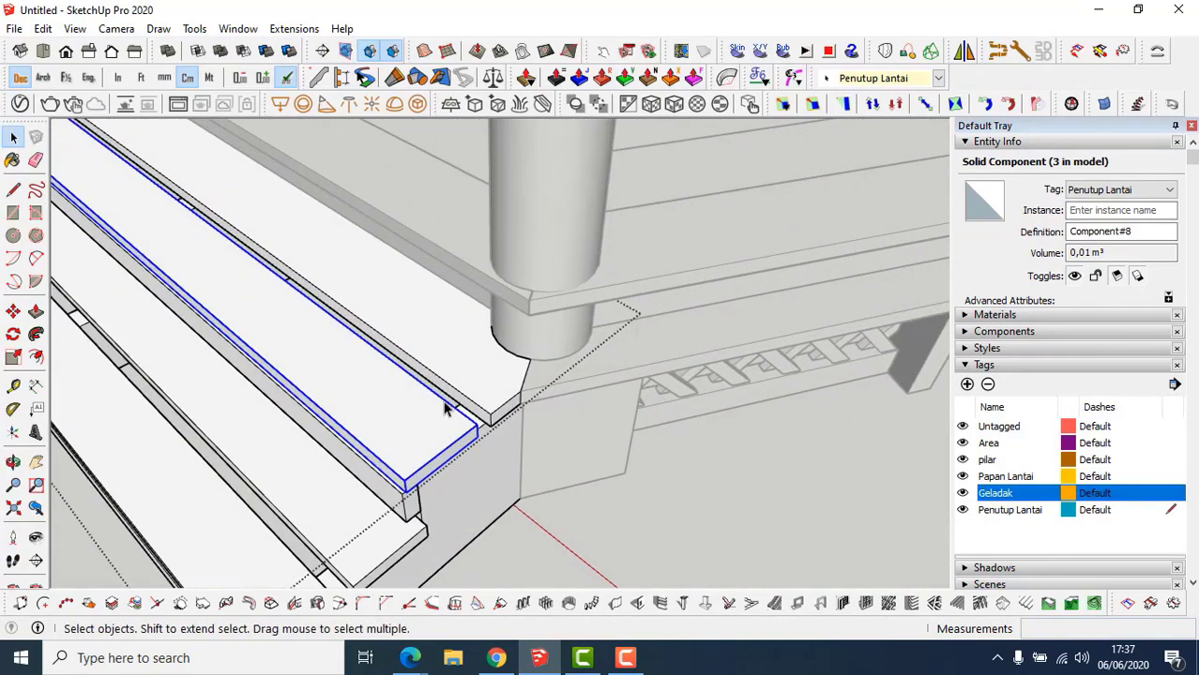
Open the slab component, try extruding its thin front face, then cancel and exit editing.
{"action": "double_click", "coordinate": [450, 394]}
{"action": "scroll", "coordinate": [448, 404], "scroll_direction": "up", "scroll_amount": 3}
{"action": "key", "text": "p"}
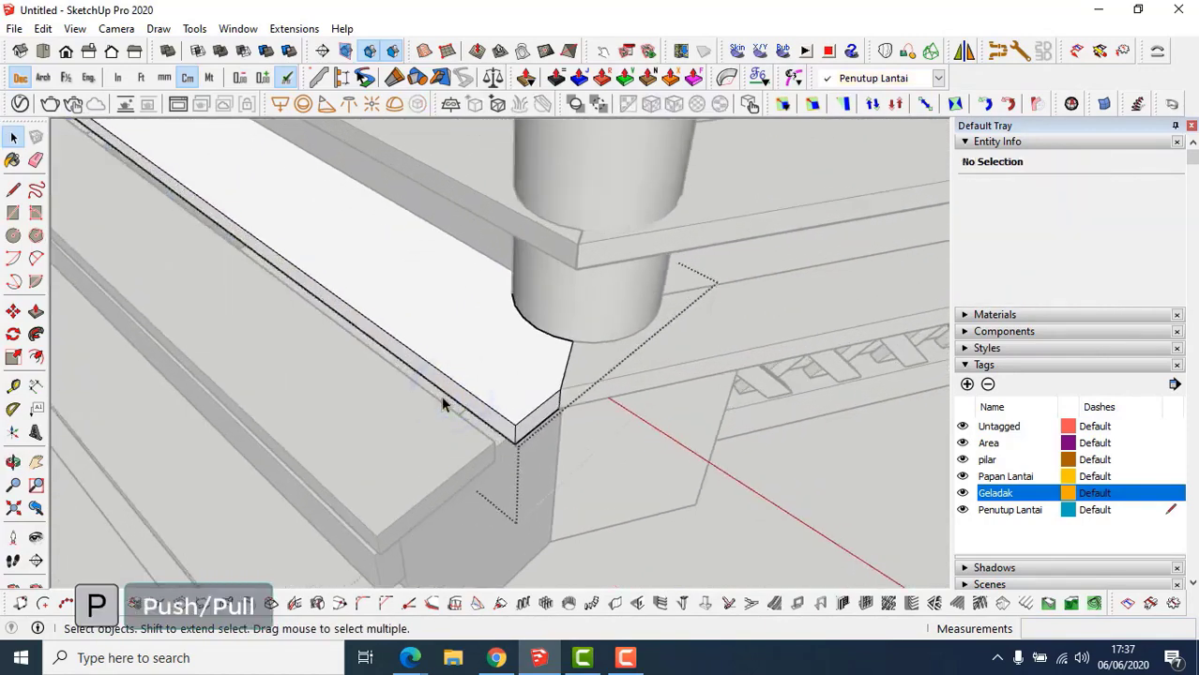
{"action": "left_click", "coordinate": [441, 390]}
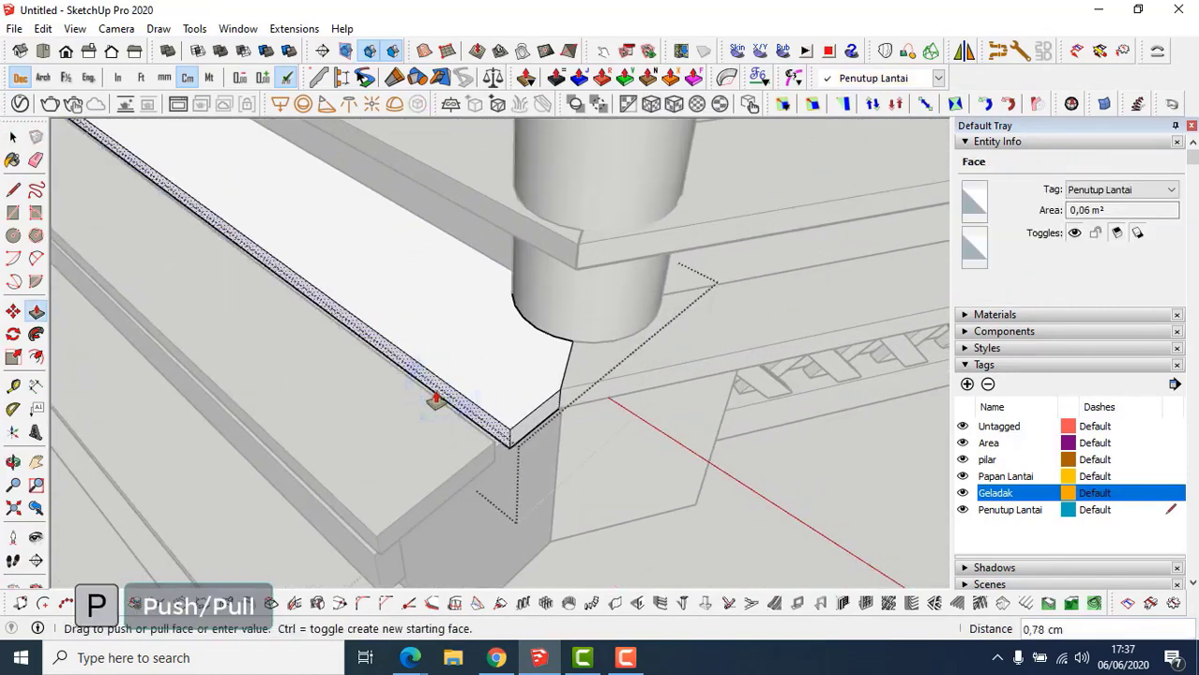
{"action": "key", "text": "space"}
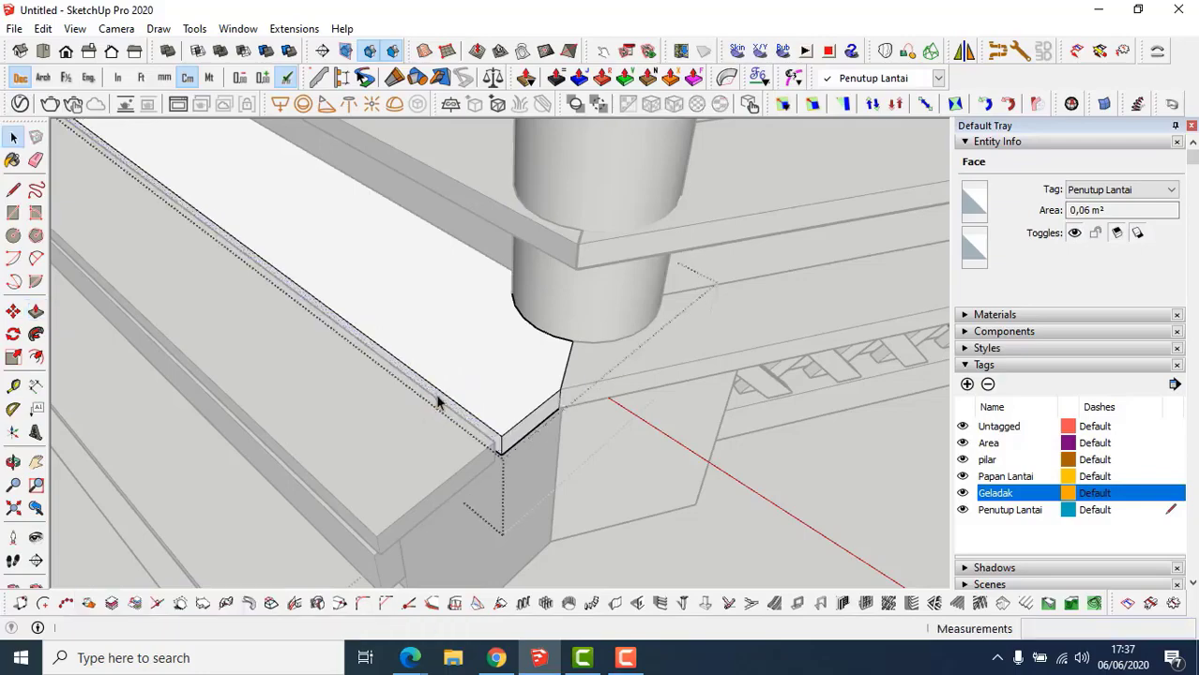
{"action": "scroll", "coordinate": [460, 430], "scroll_direction": "down", "scroll_amount": 1}
{"action": "key", "text": "Escape"}
{"action": "scroll", "coordinate": [459, 429], "scroll_direction": "down", "scroll_amount": 3}
{"action": "middle_click_drag", "start_coordinate": [468, 431], "coordinate": [671, 383]}
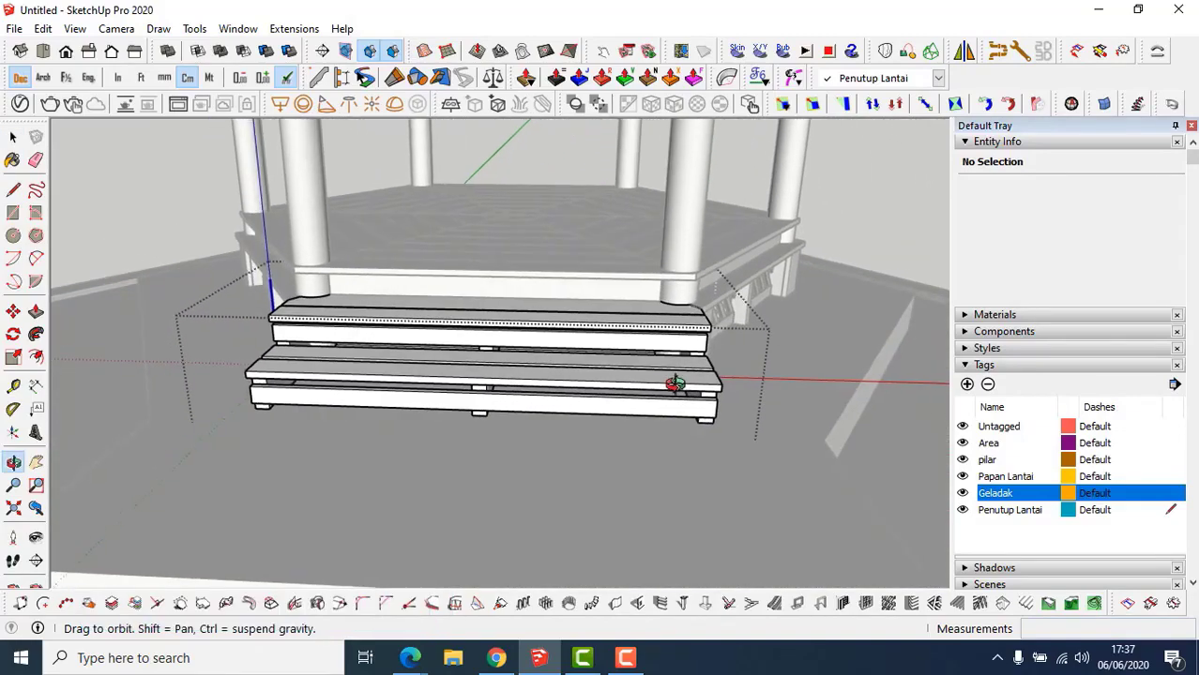
Exit the stair component and zoom out to view the whole gazebo deck and stair.
{"action": "key", "text": "Escape"}
{"action": "middle_click_drag", "start_coordinate": [462, 398], "coordinate": [314, 441]}
{"action": "scroll", "coordinate": [287, 454], "scroll_direction": "up", "scroll_amount": 5}
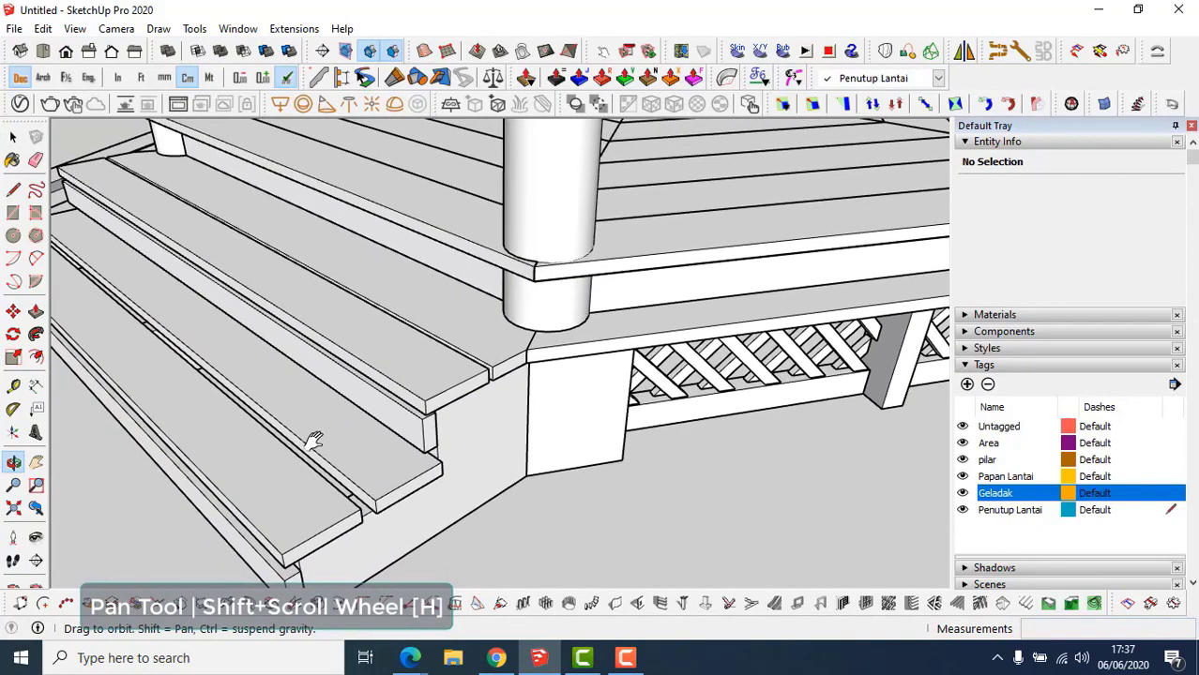
{"action": "scroll", "coordinate": [315, 441], "scroll_direction": "down", "scroll_amount": 2}
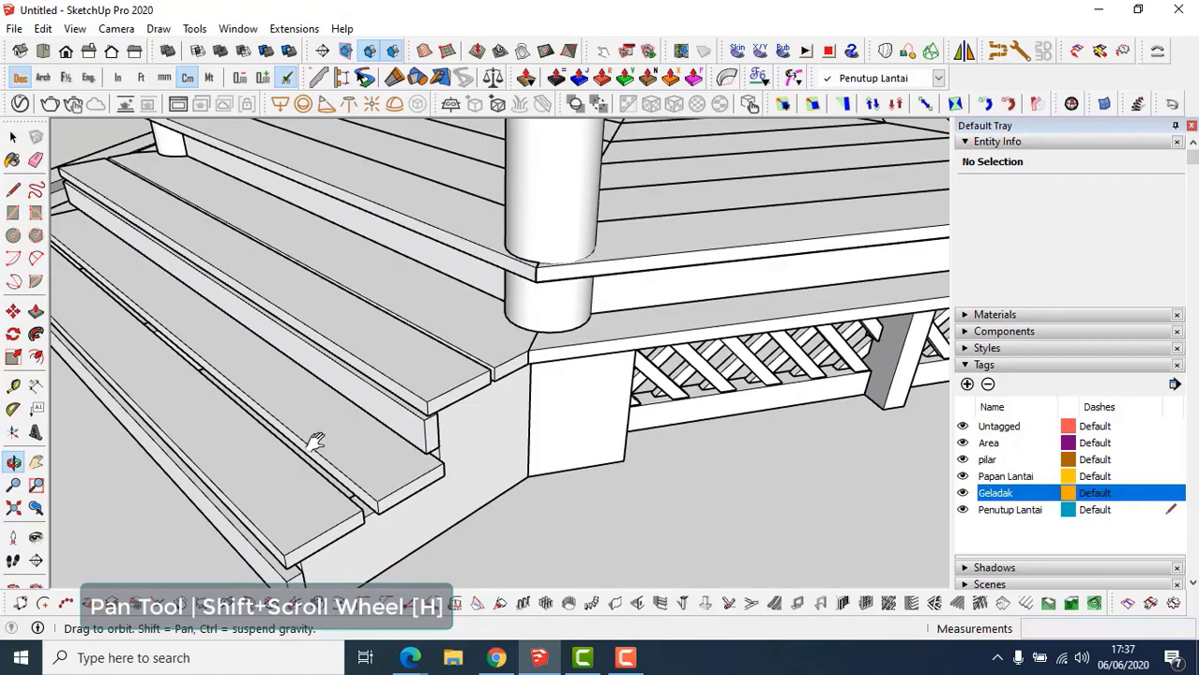
{"action": "key", "text": "space"}
{"action": "scroll", "coordinate": [326, 445], "scroll_direction": "down", "scroll_amount": 2}
{"action": "middle_click_drag", "start_coordinate": [320, 446], "coordinate": [418, 447]}
{"action": "scroll", "coordinate": [330, 466], "scroll_direction": "down", "scroll_amount": 2}
{"action": "scroll", "coordinate": [417, 452], "scroll_direction": "down", "scroll_amount": 2}
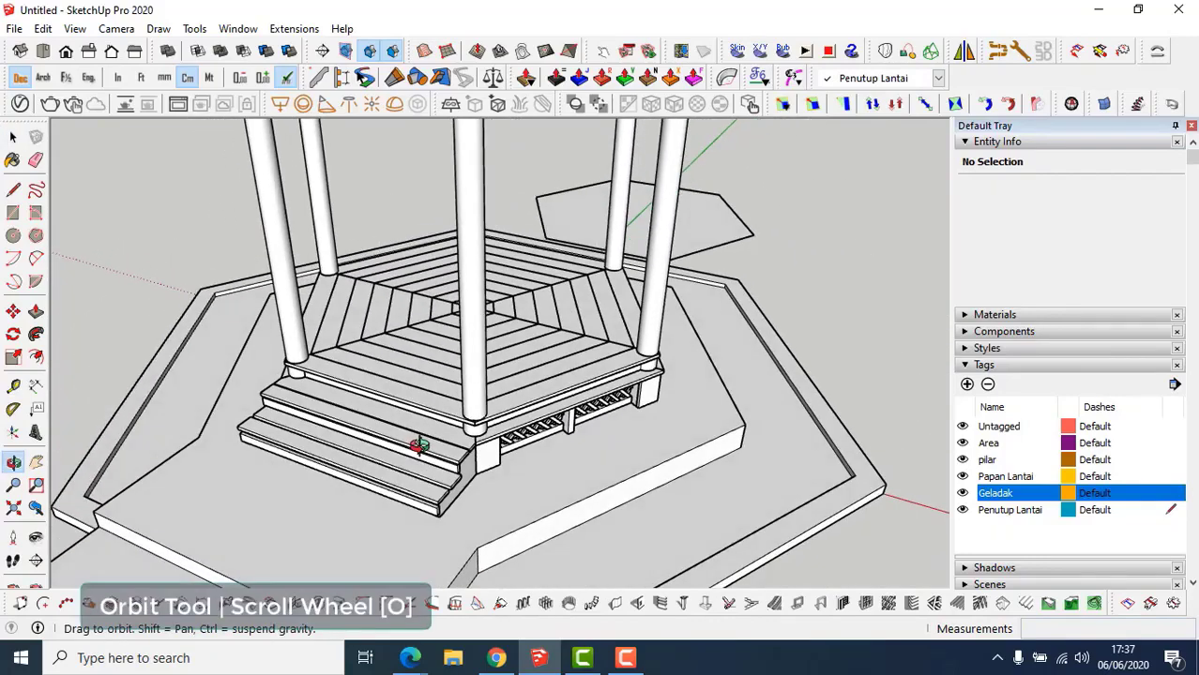
{"action": "left_click", "coordinate": [788, 301]}
{"action": "scroll", "coordinate": [638, 397], "scroll_direction": "down", "scroll_amount": 2}
{"action": "middle_click_drag", "start_coordinate": [600, 417], "coordinate": [542, 458]}
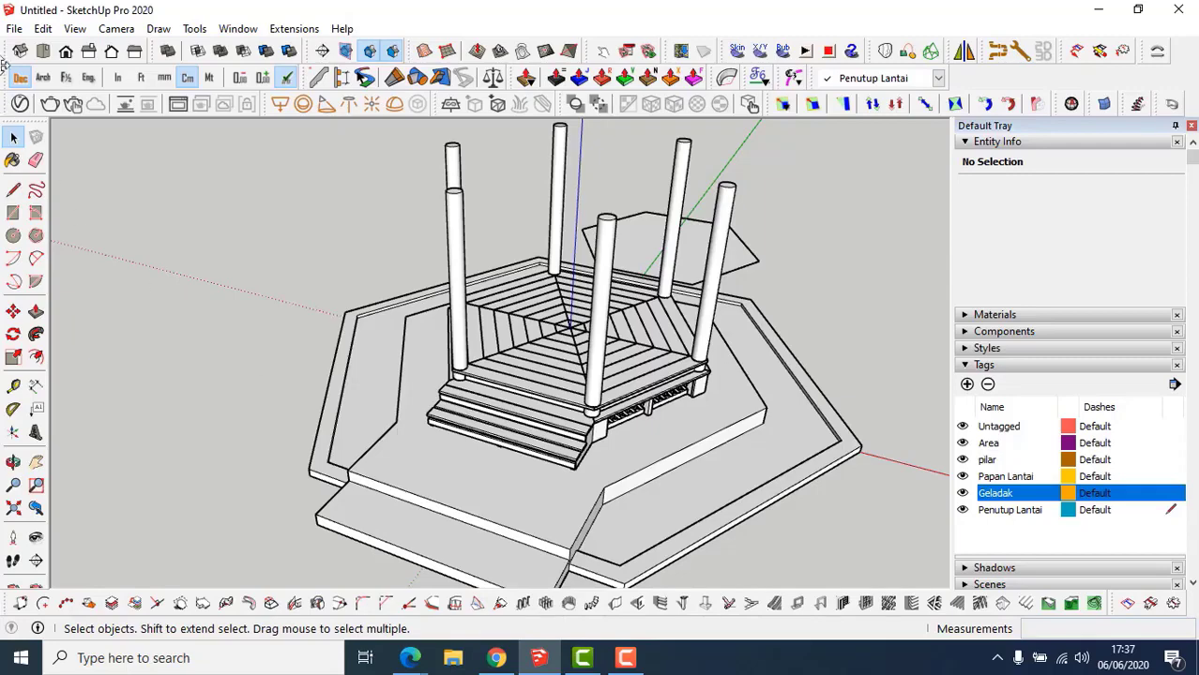
Save the model from the File menu as 'Gazebo Hexagonal'.
{"action": "left_click", "coordinate": [14, 29]}
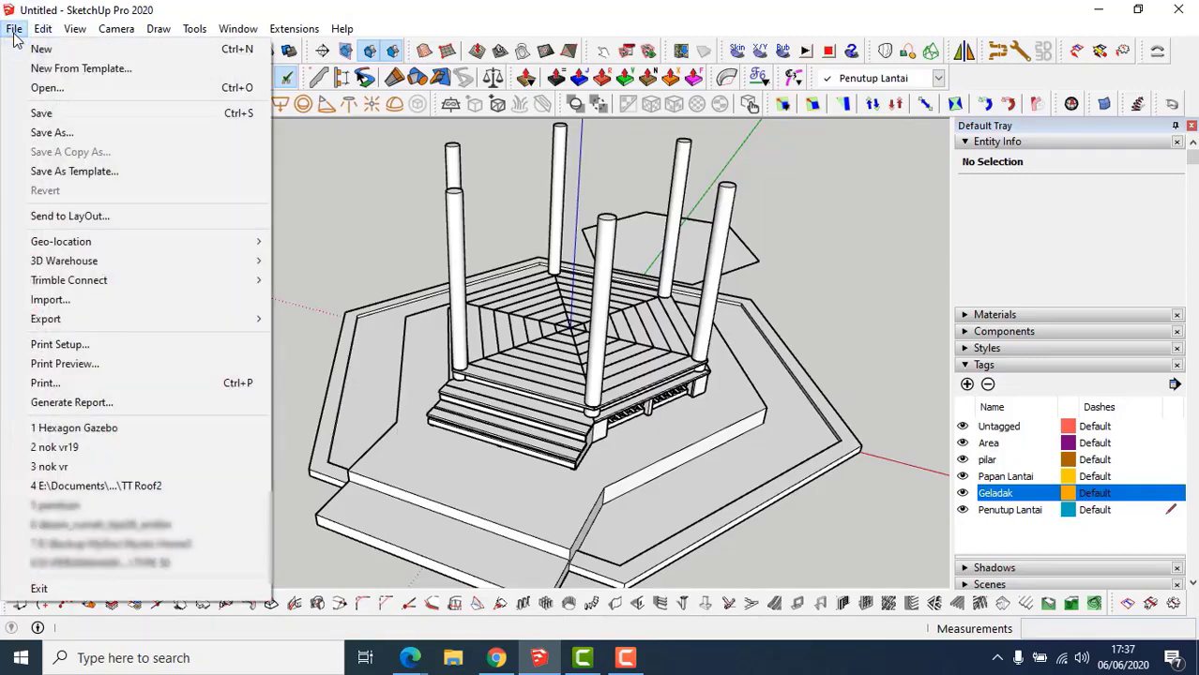
{"action": "left_click", "coordinate": [81, 111]}
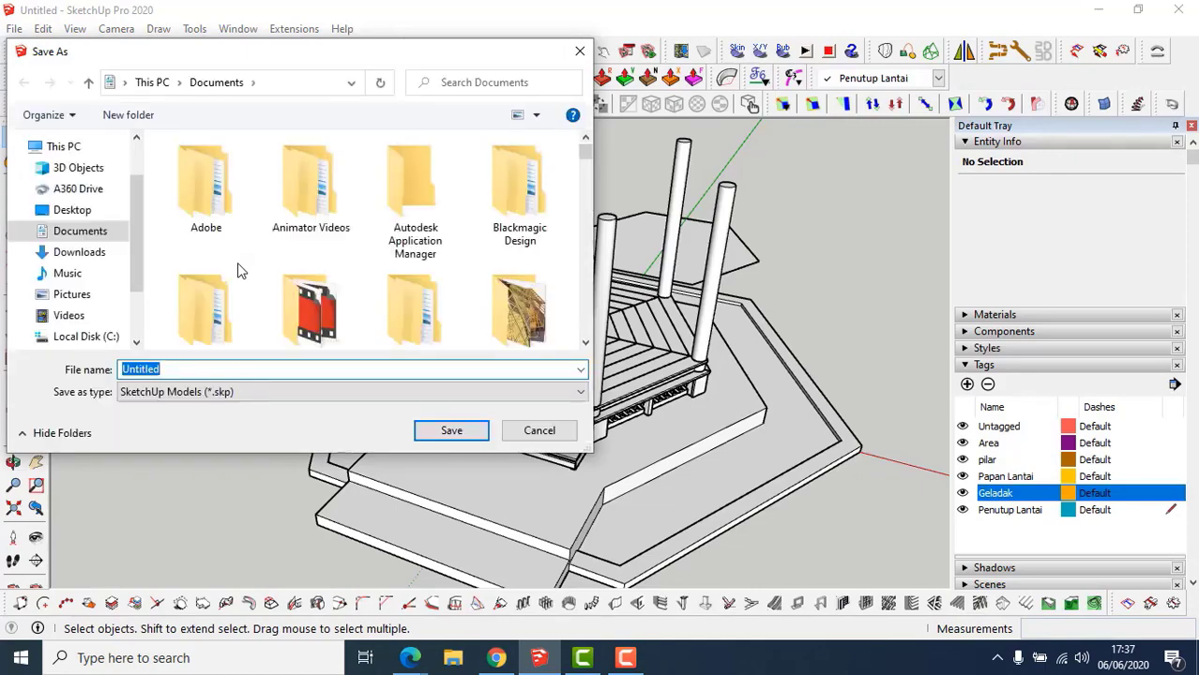
{"action": "type", "text": "Gaze"}
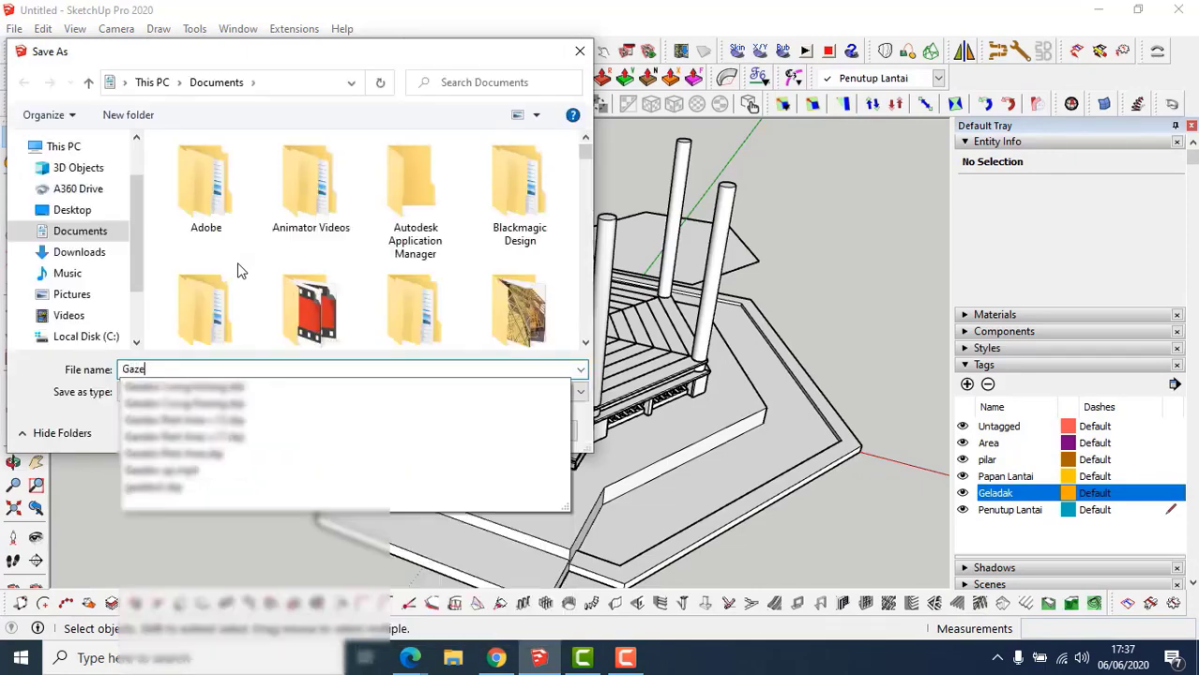
{"action": "type", "text": "bo "}
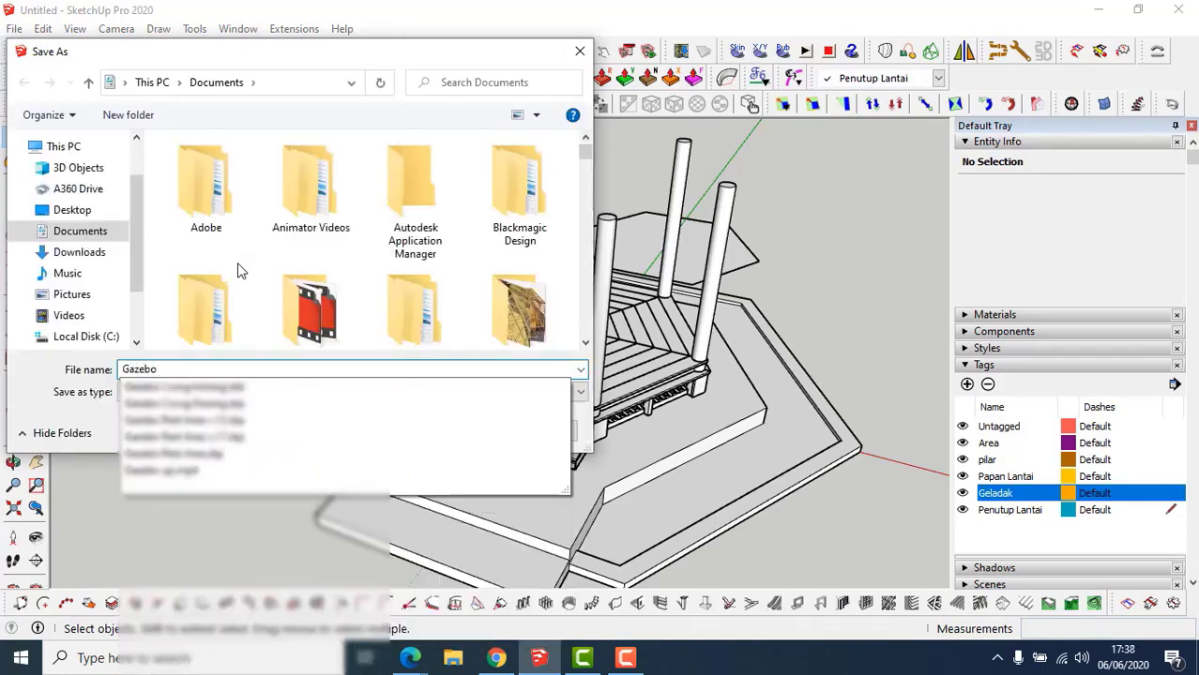
{"action": "type", "text": "Hex"}
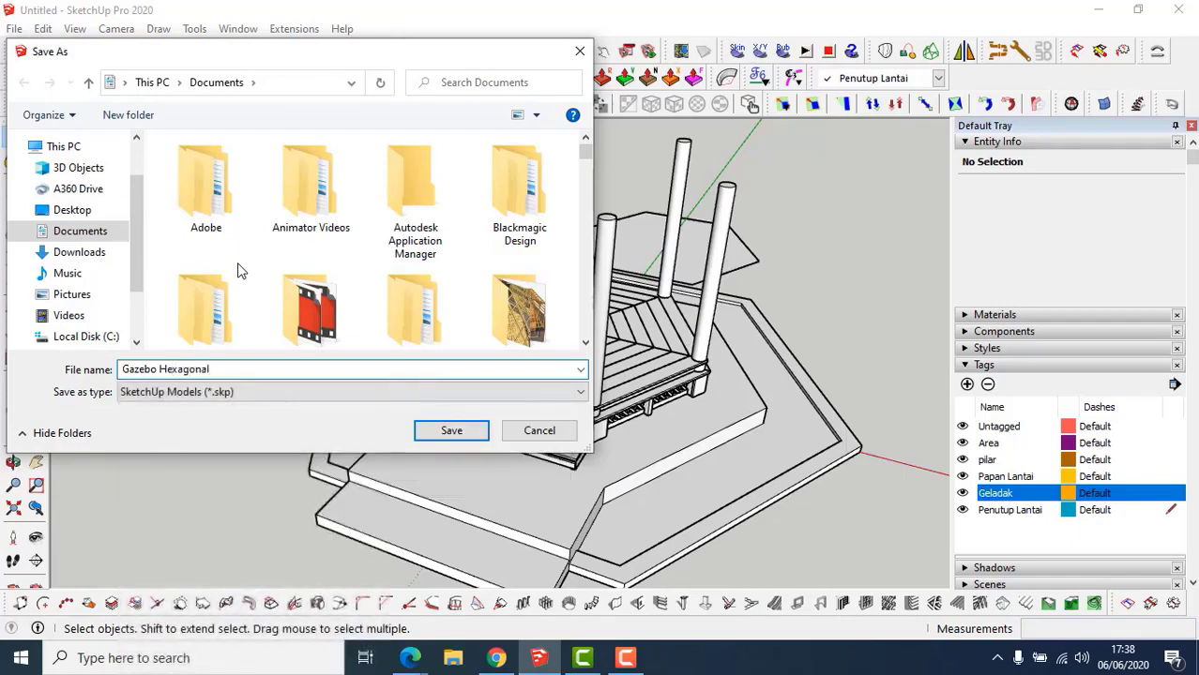
{"action": "type", "text": "agonal"}
{"action": "key", "text": "Return"}
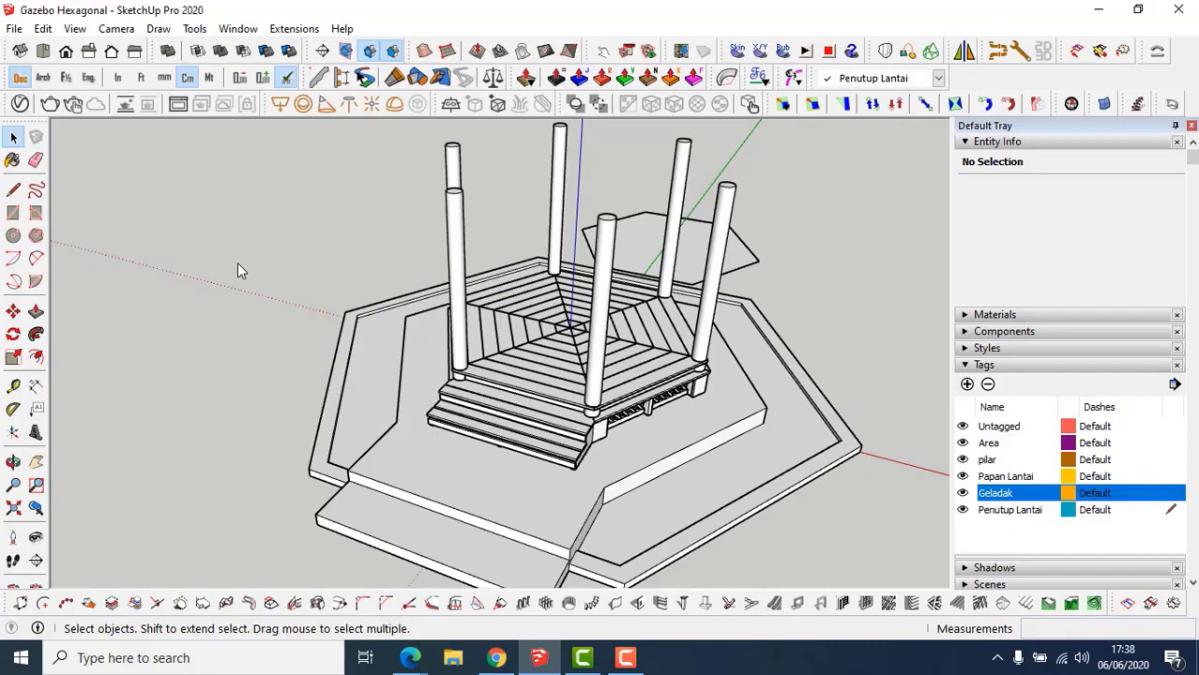